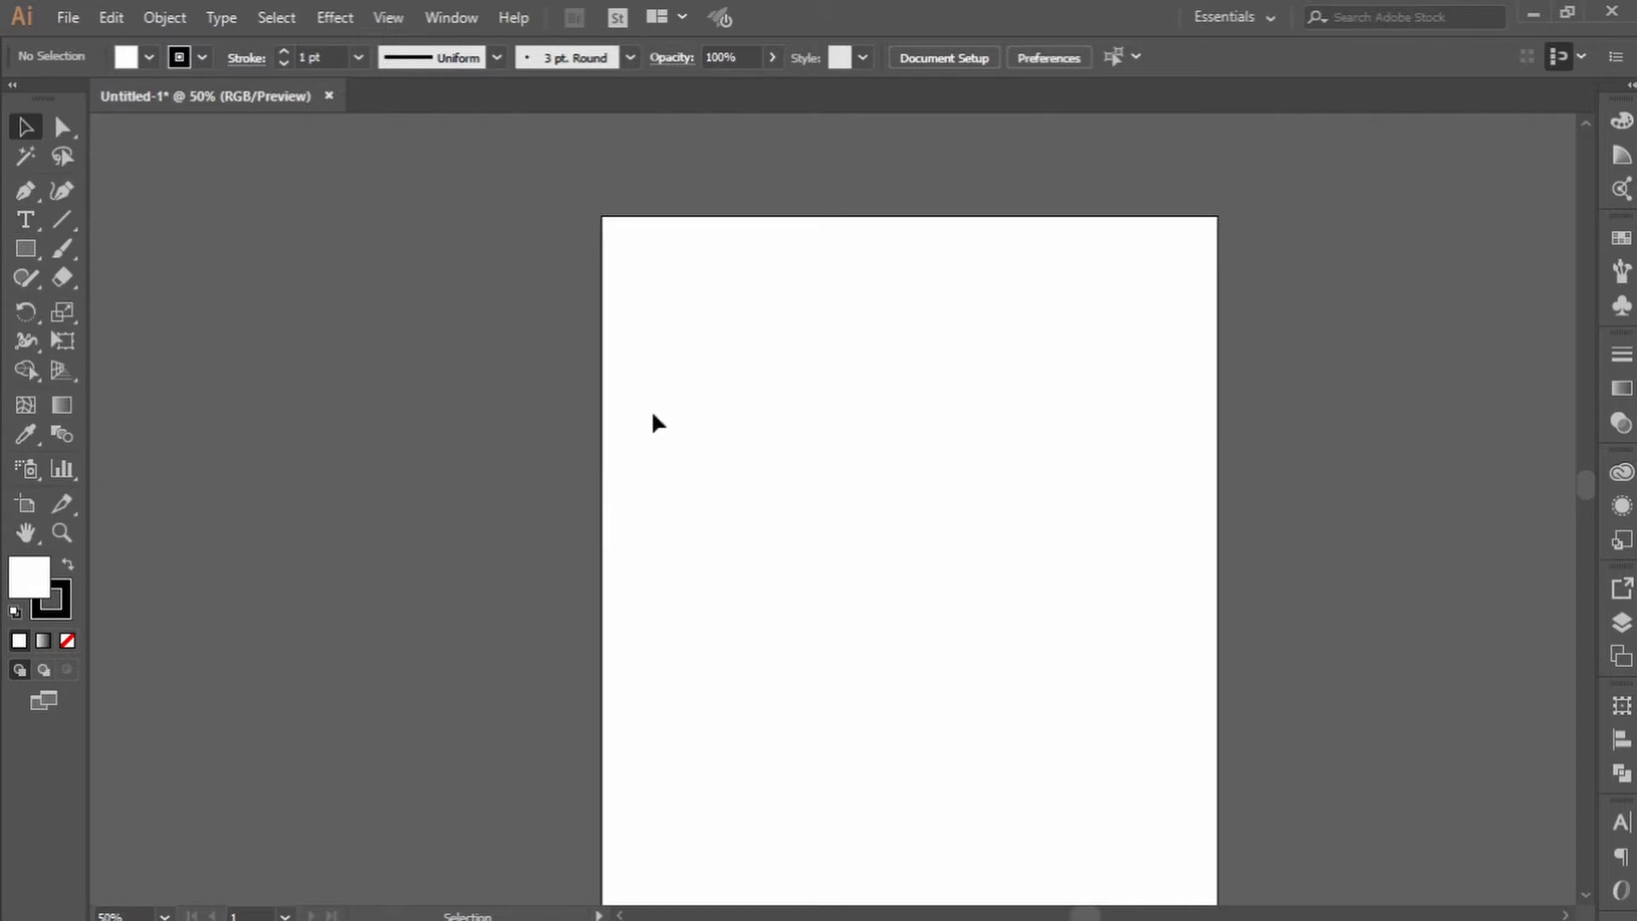
left_click_drag(651, 409, 691, 526)
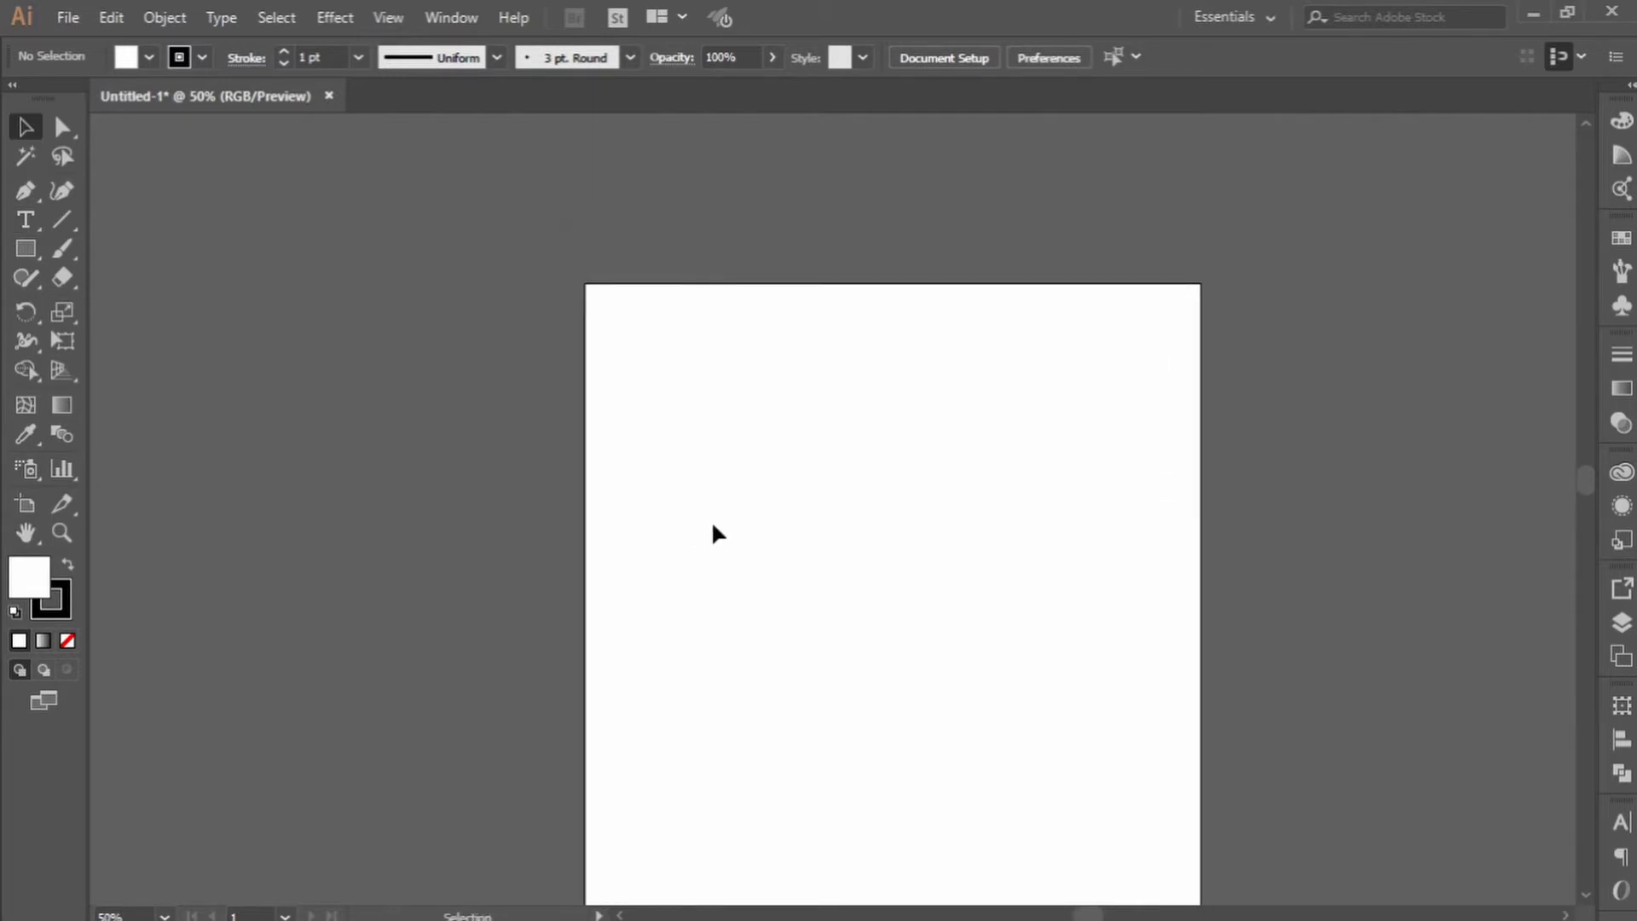
left_click_drag(666, 432, 694, 464)
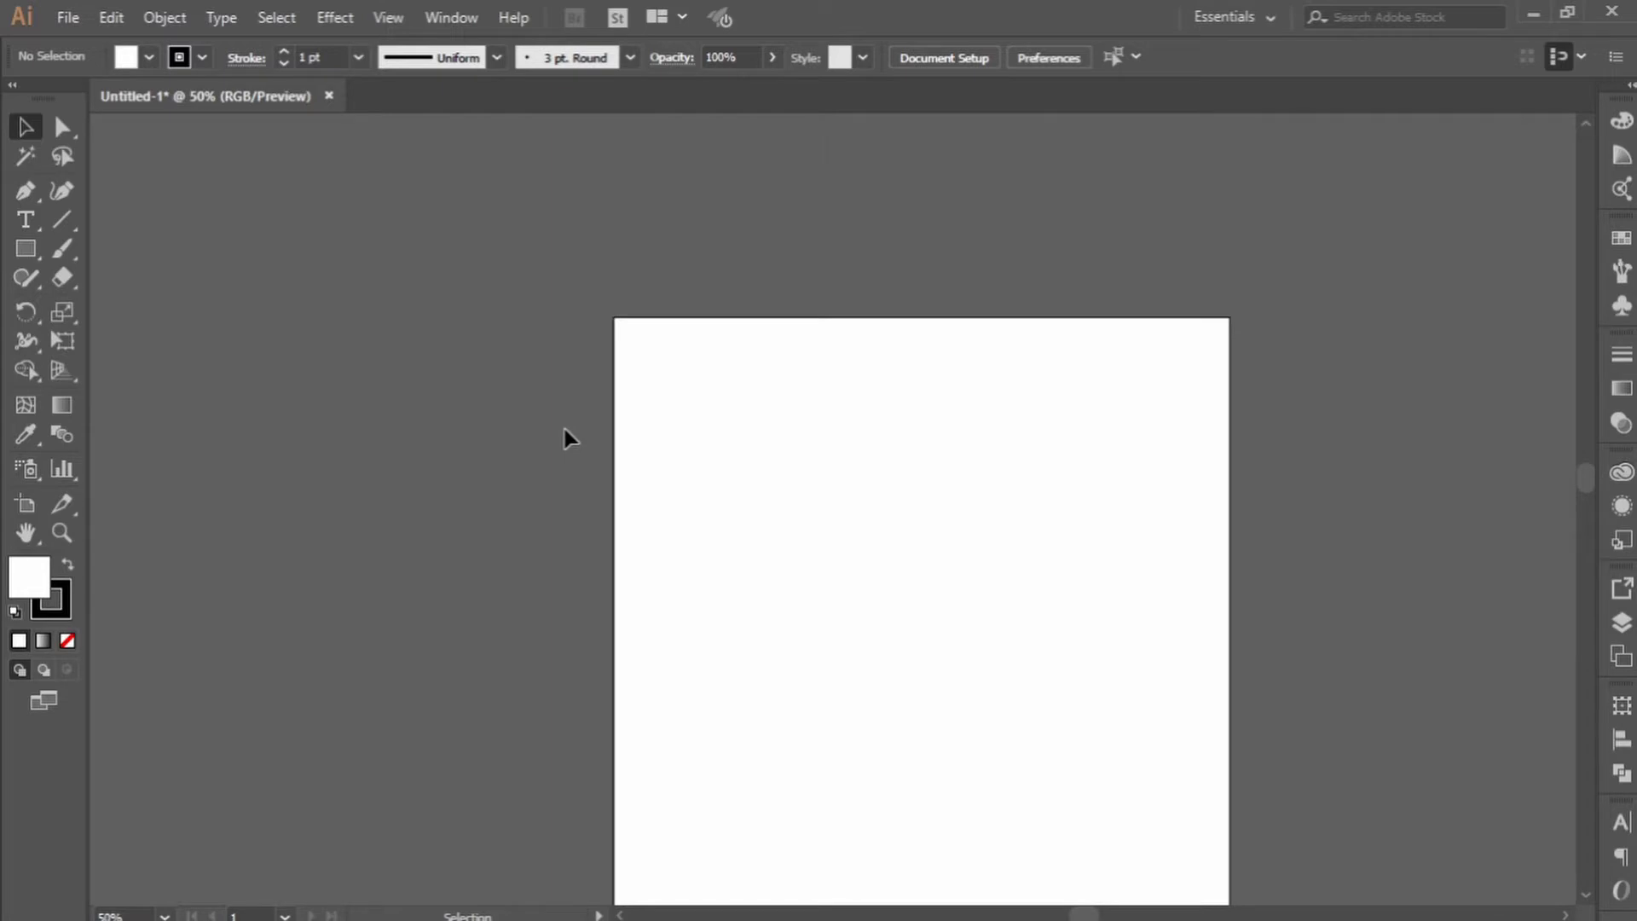
scroll(559, 438, "up", 1)
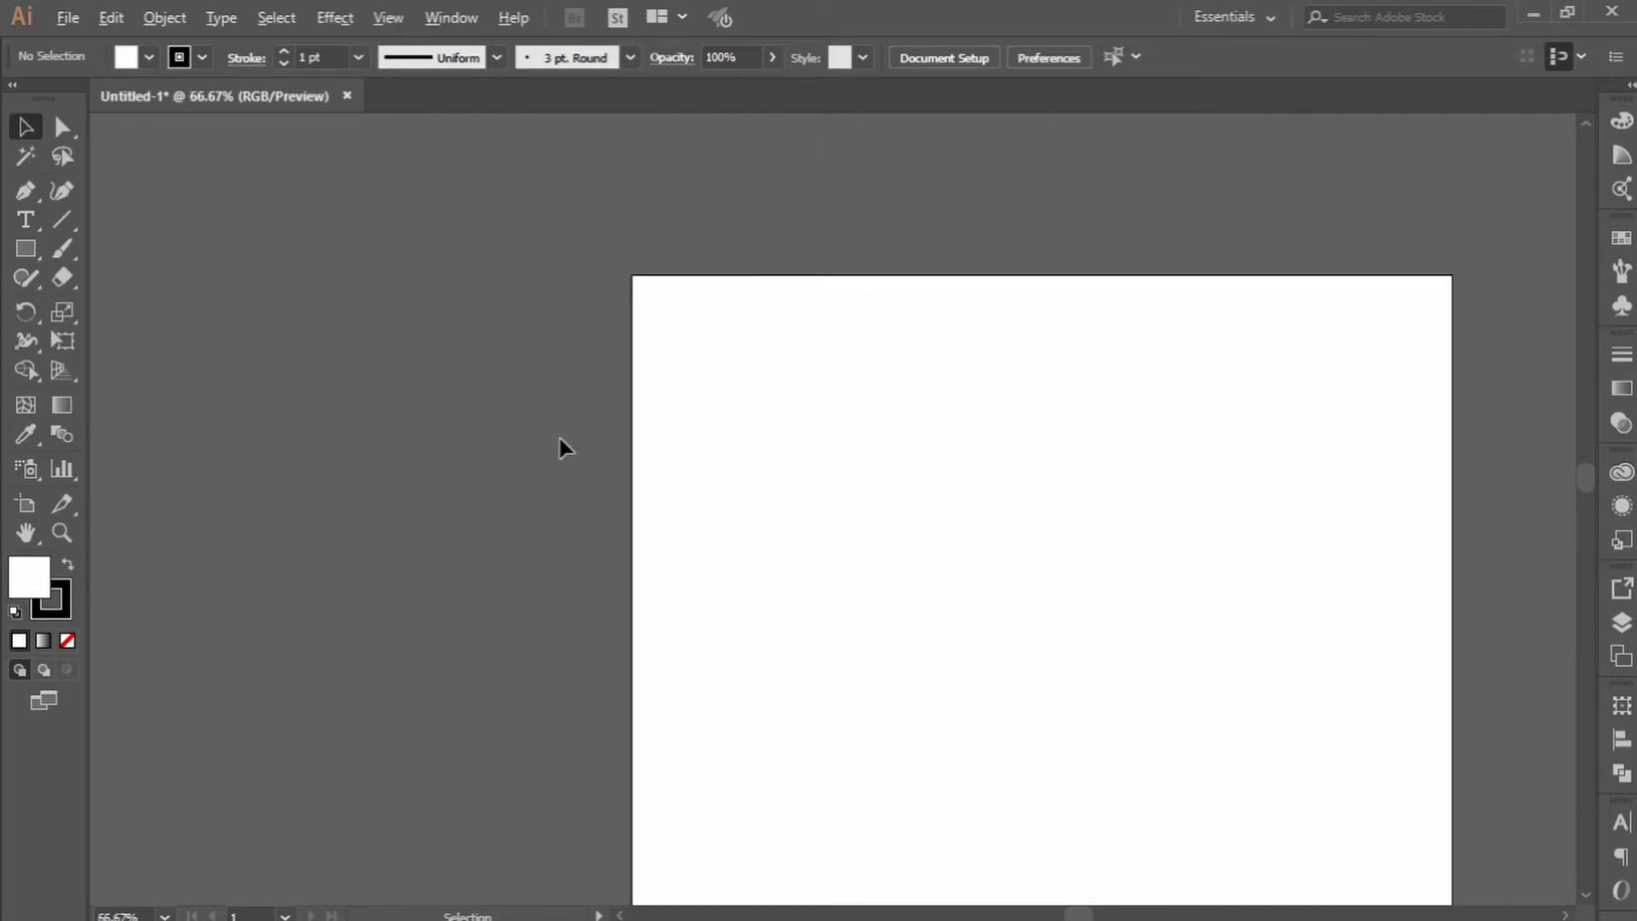
left_click_drag(705, 479, 594, 472)
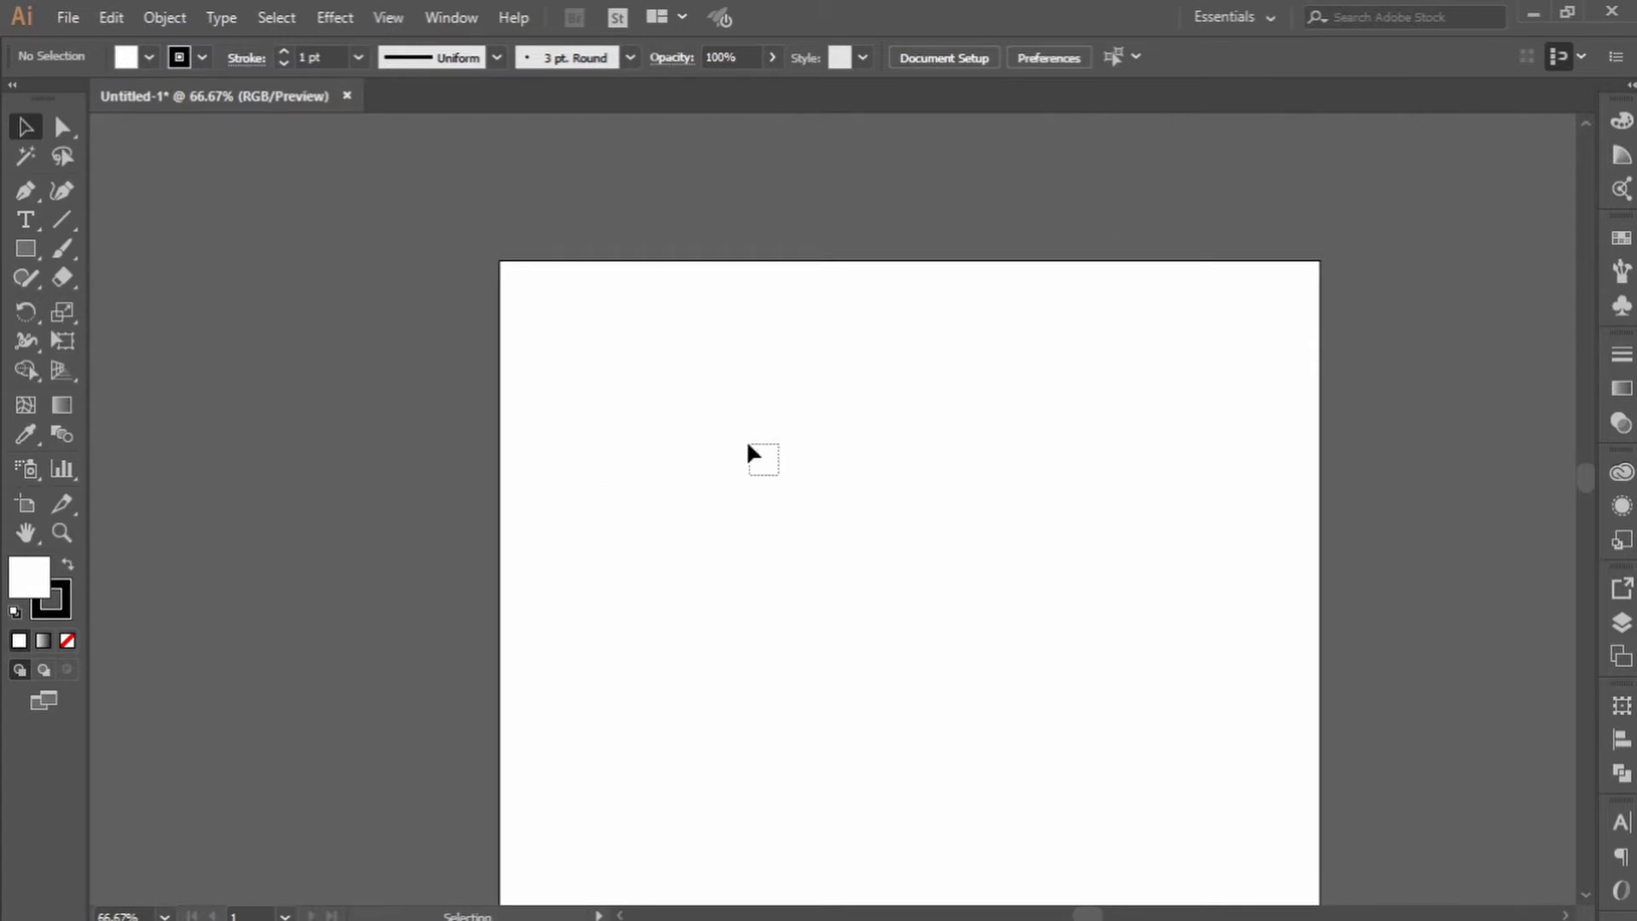
left_click_drag(830, 420, 786, 384)
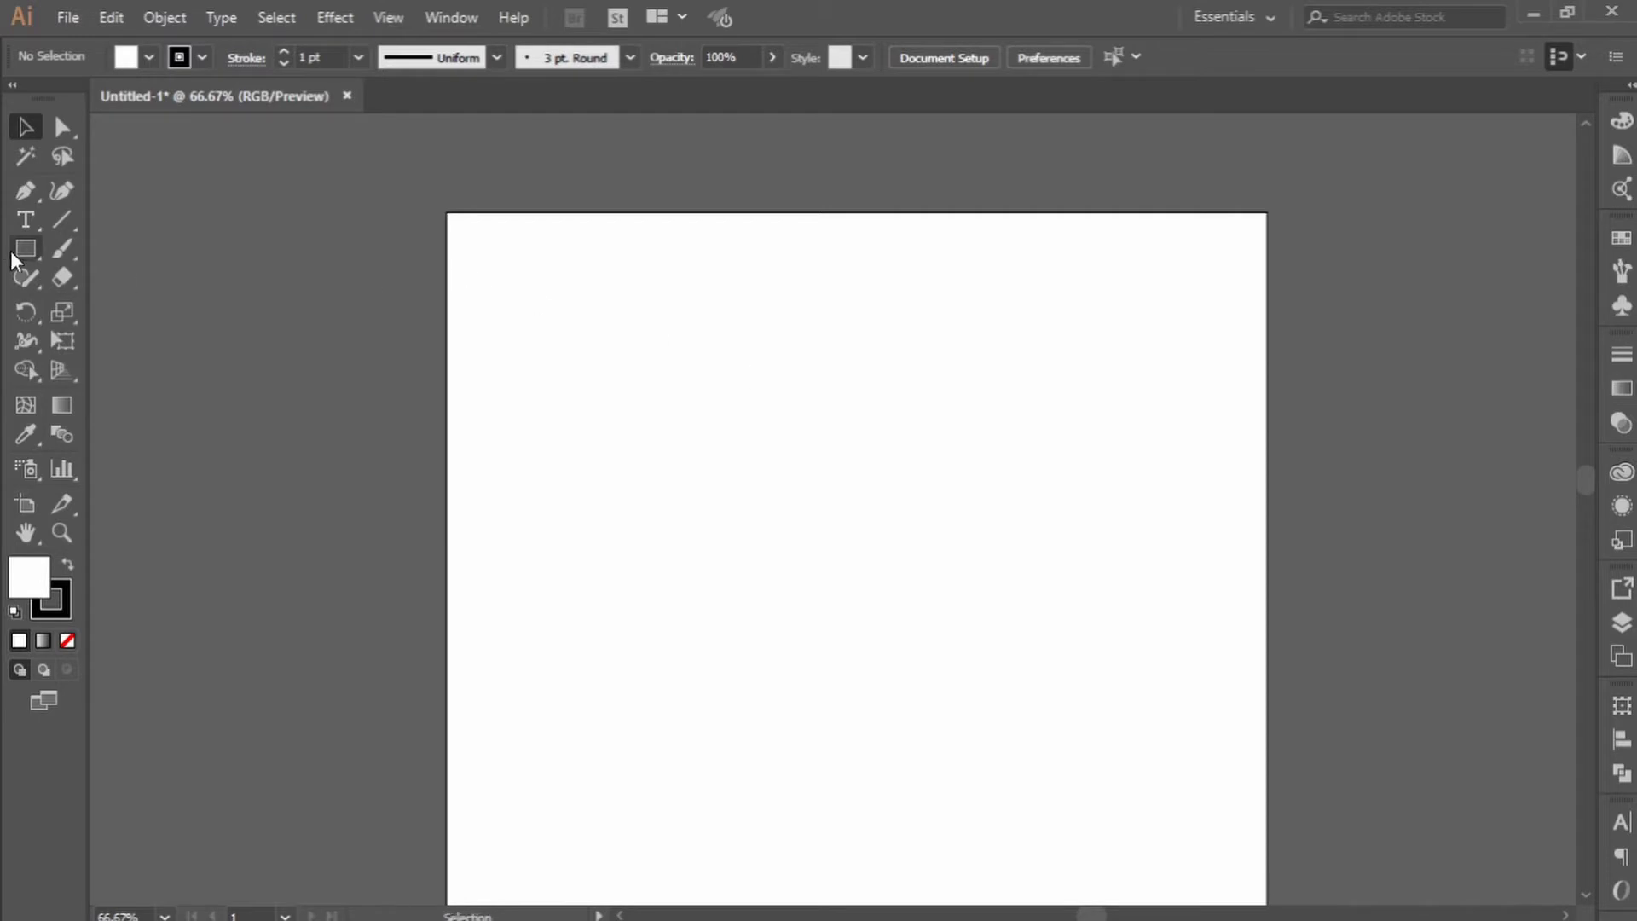
left_click(25, 223)
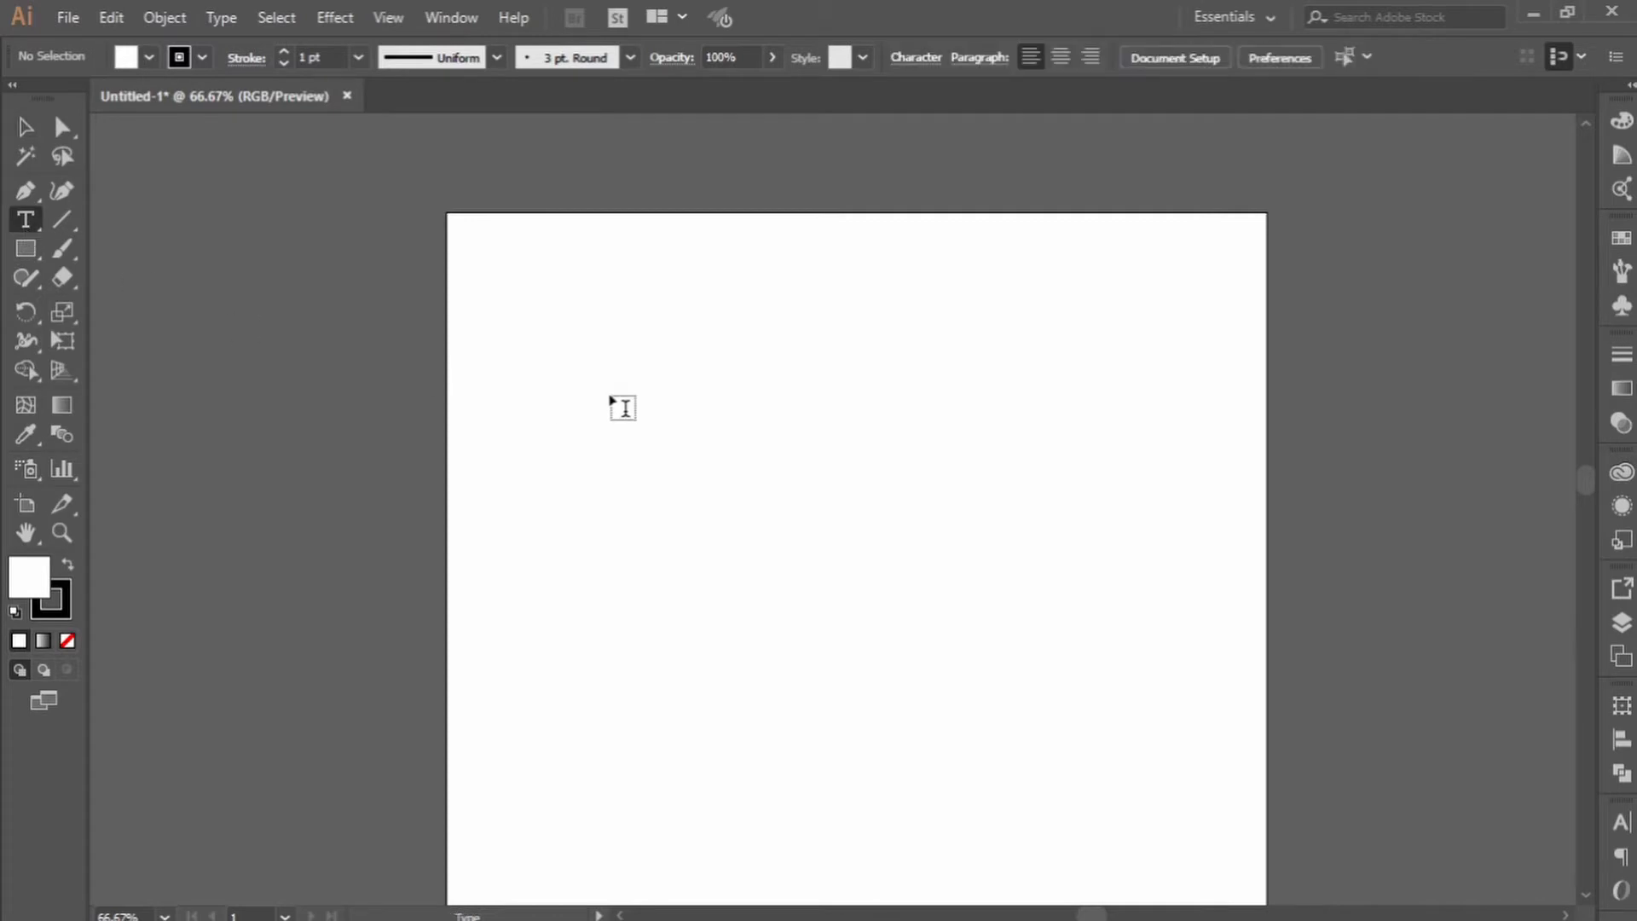
left_click(25, 126)
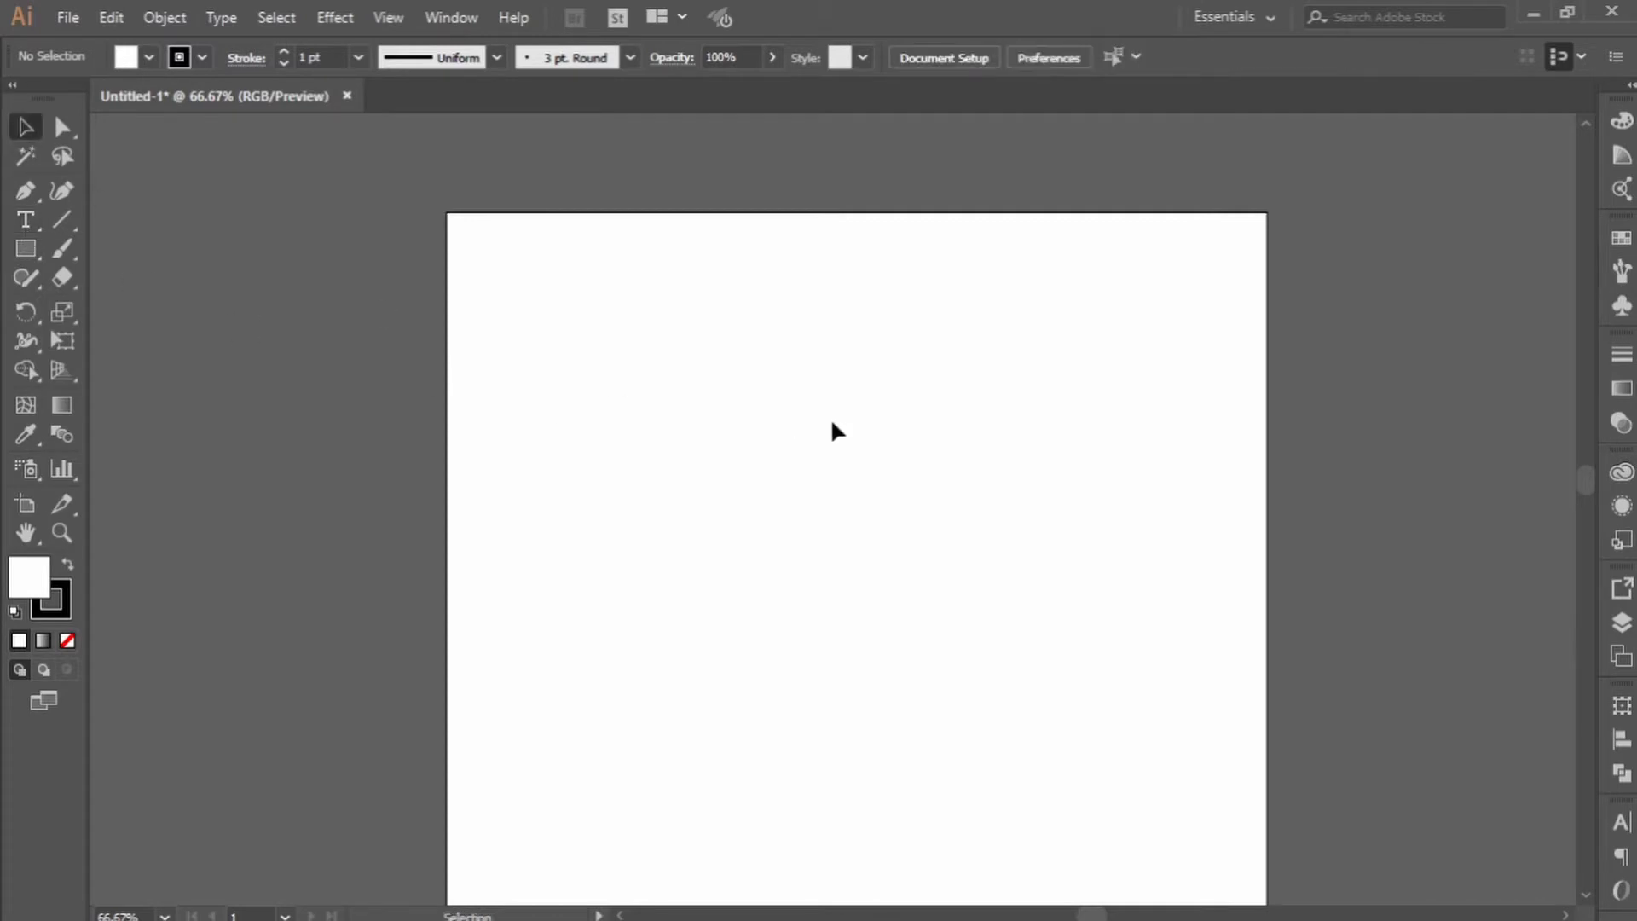
Place a line of placeholder point text near the artboard's upper-left corner and enlarge it to about 112.7 pt.
left_click(24, 220)
left_click(567, 294)
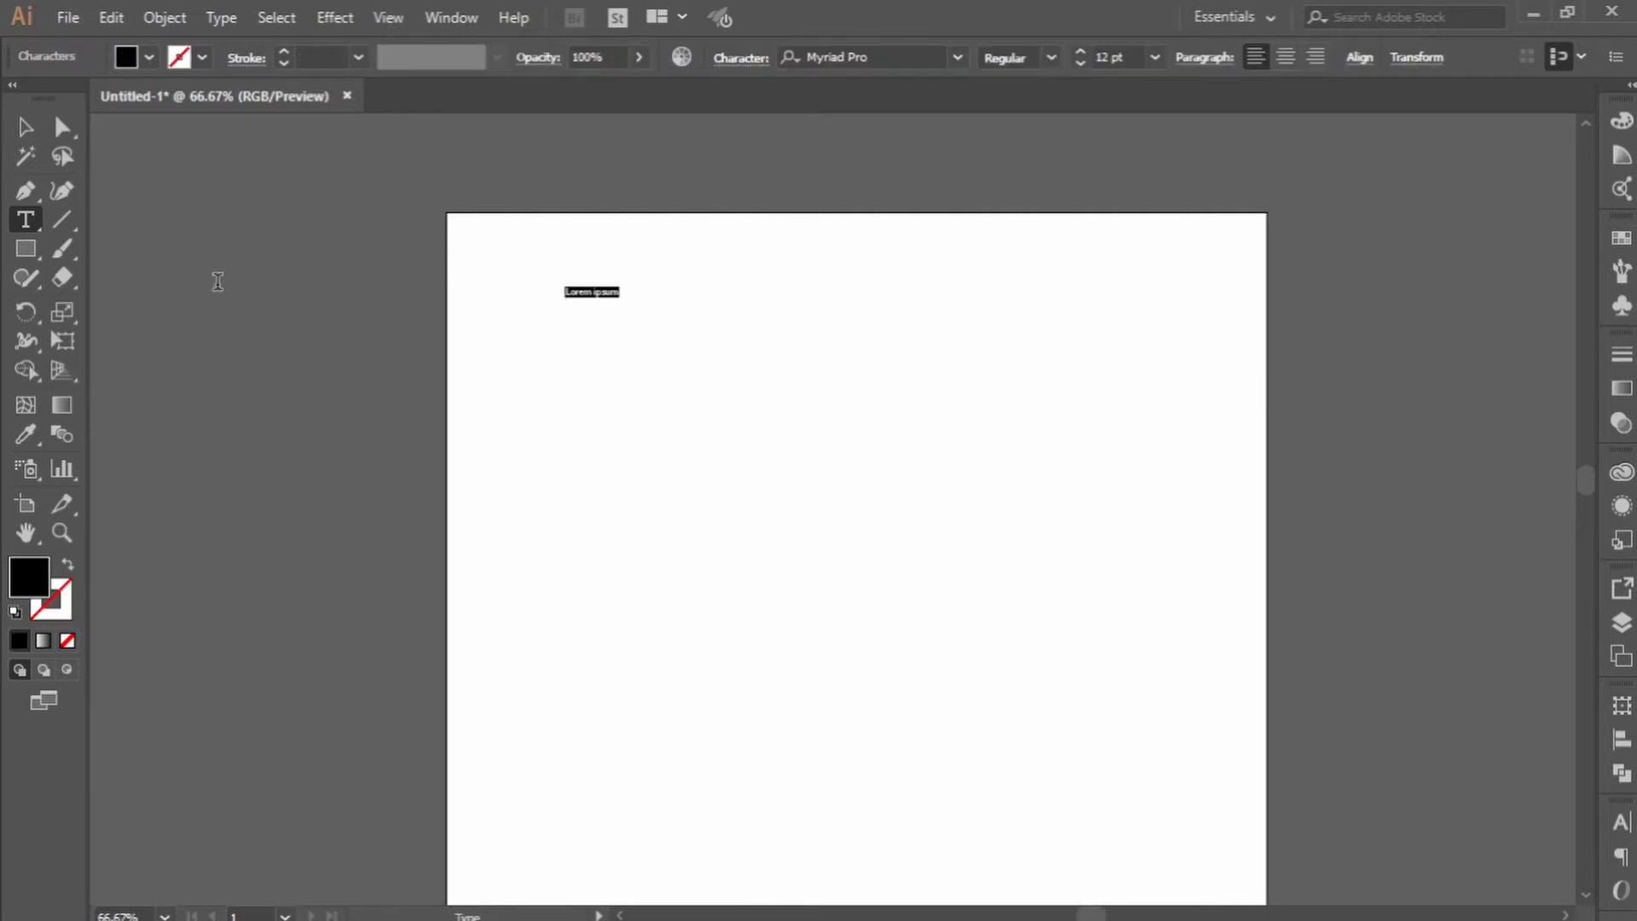
key("Escape")
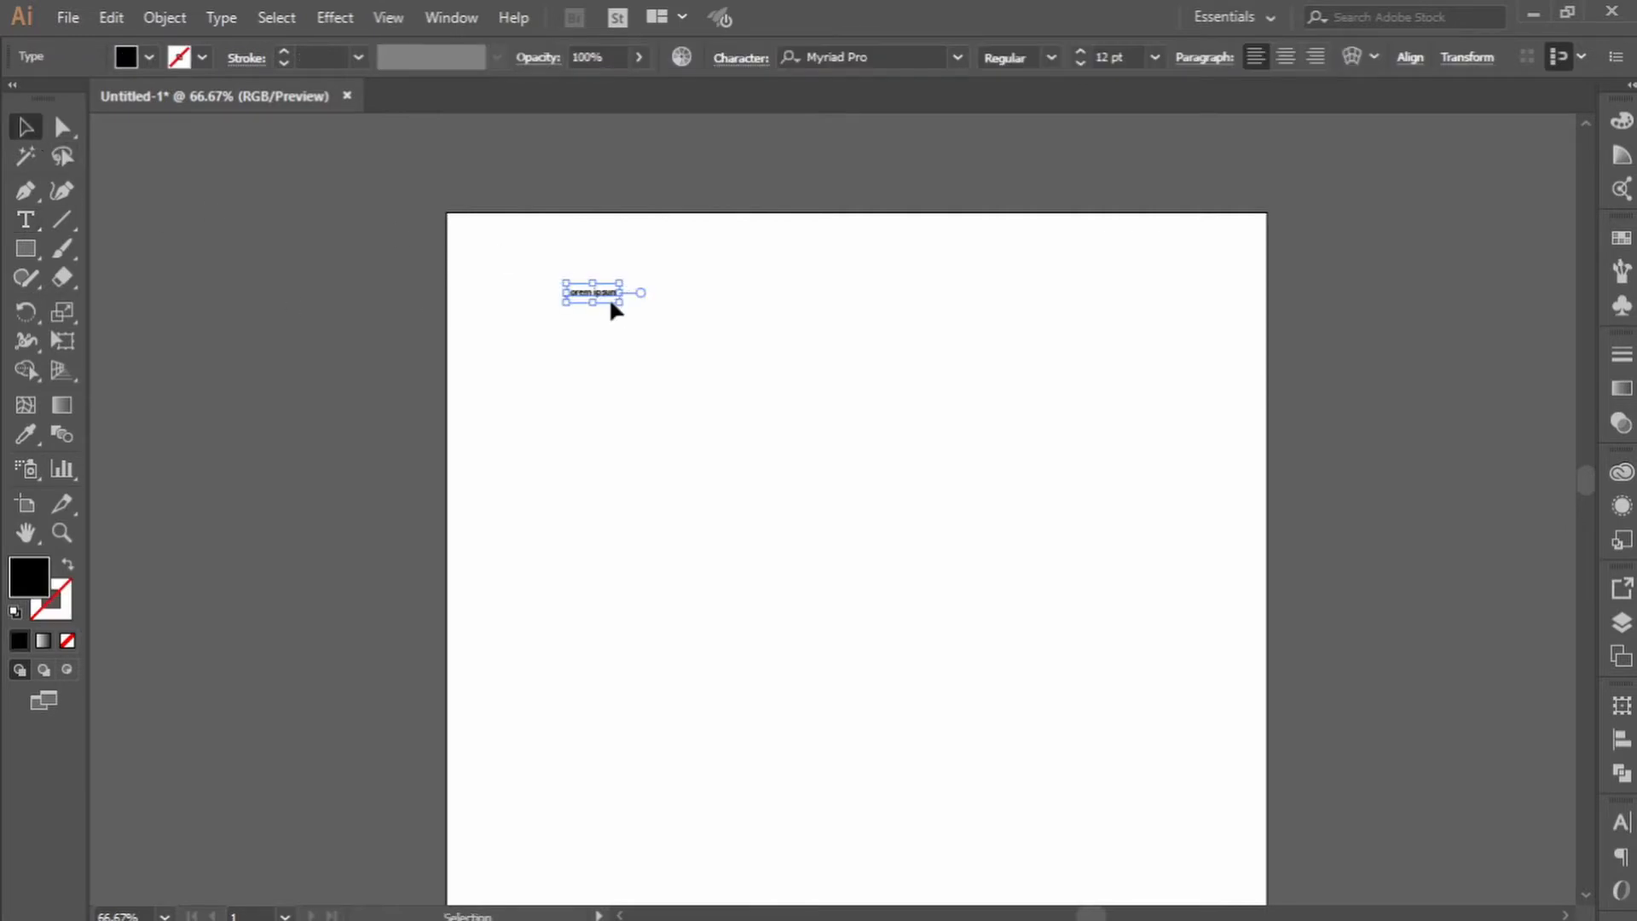
left_click_drag(611, 303, 973, 463)
left_click(974, 463)
left_click(857, 407)
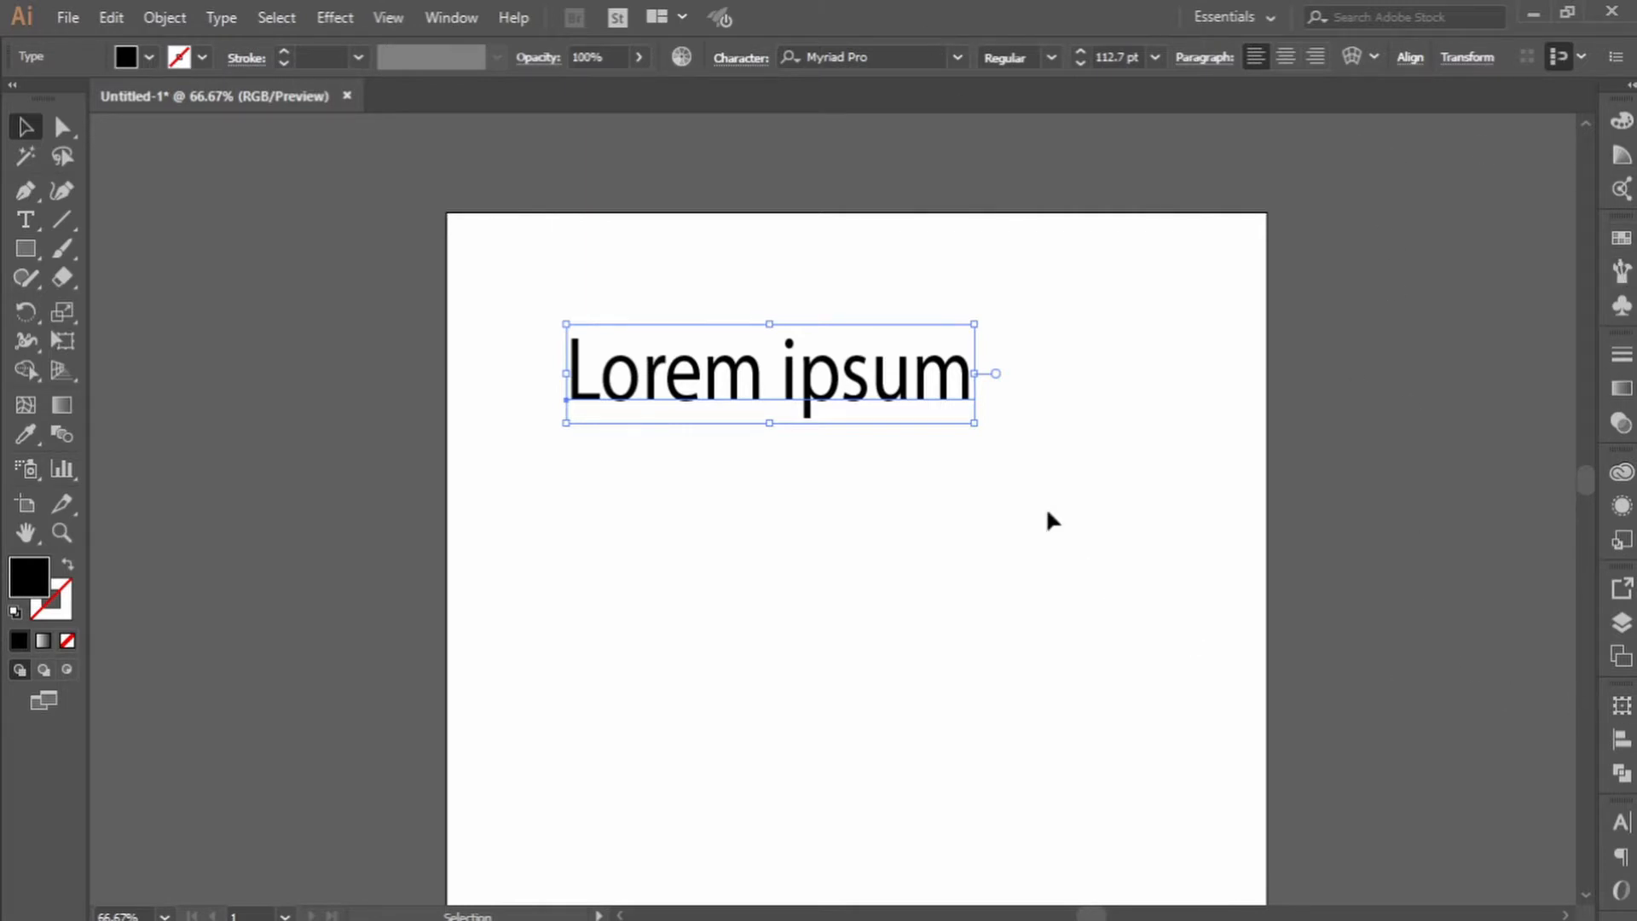
Preview the placeholder text in several other fonts from the font list without applying one.
left_click(962, 57)
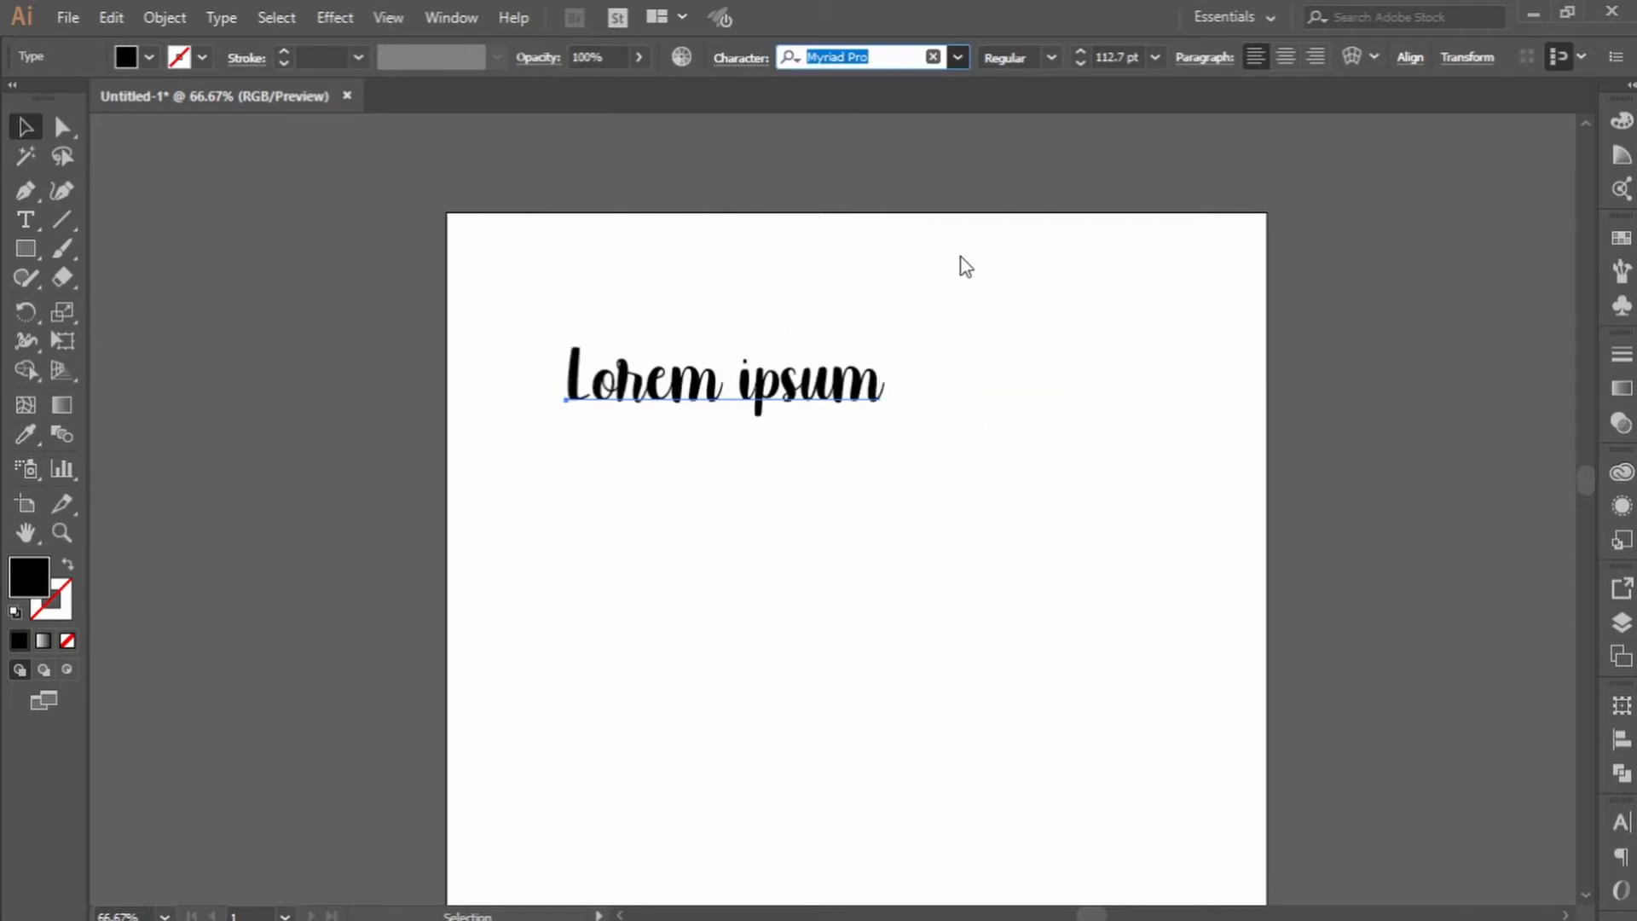
scroll(961, 248, "down", 1)
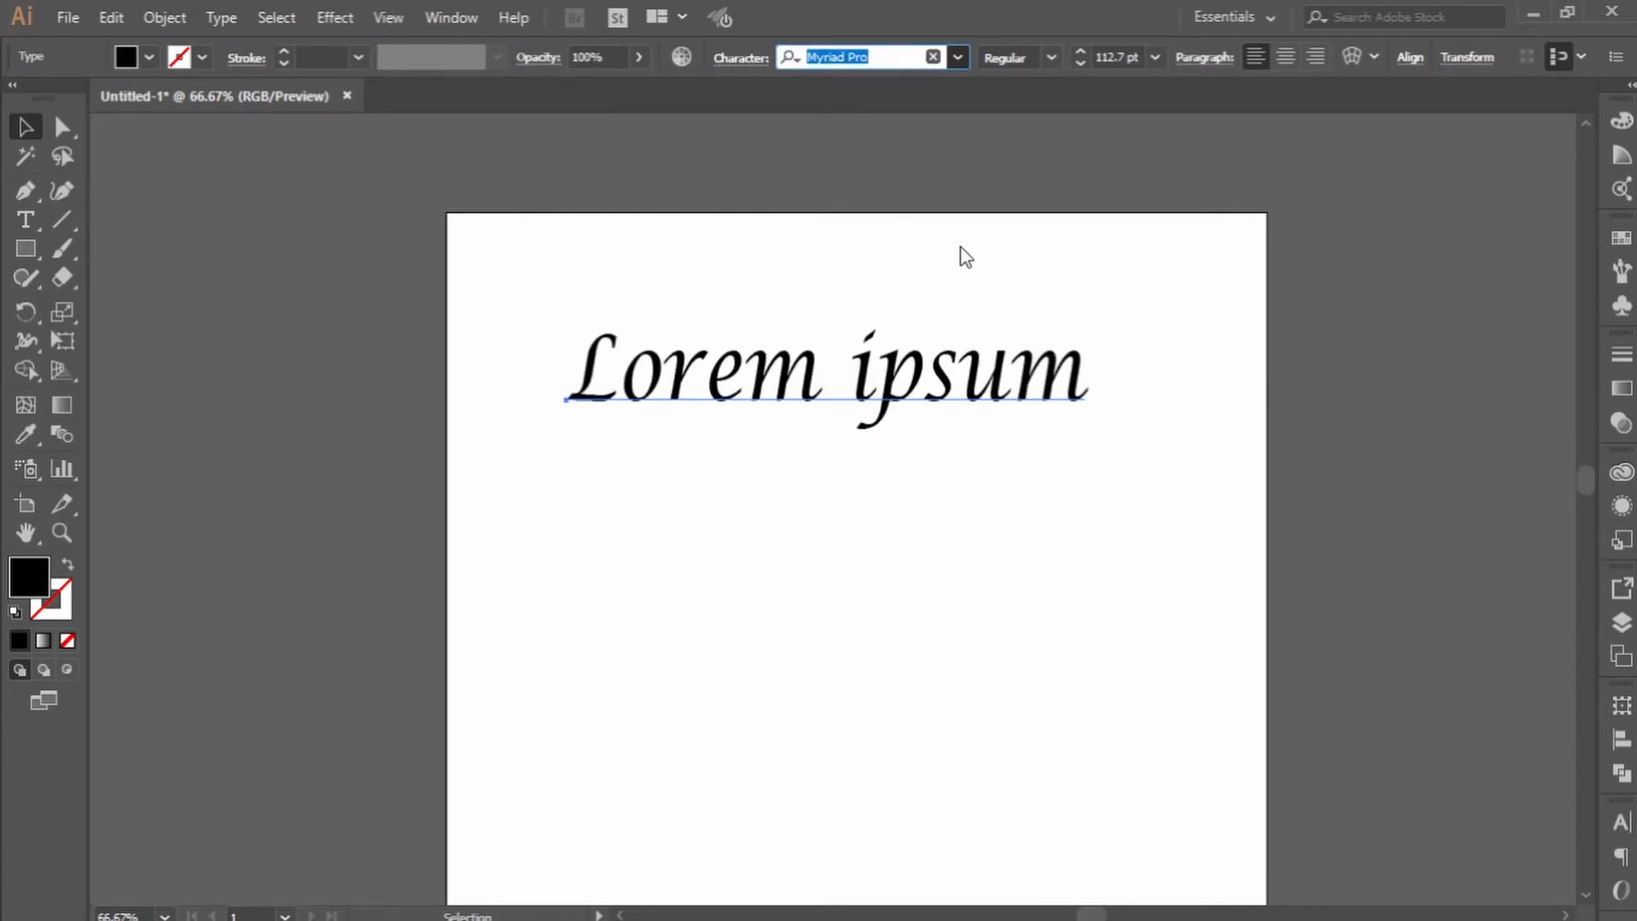
scroll(960, 252, "down", 1)
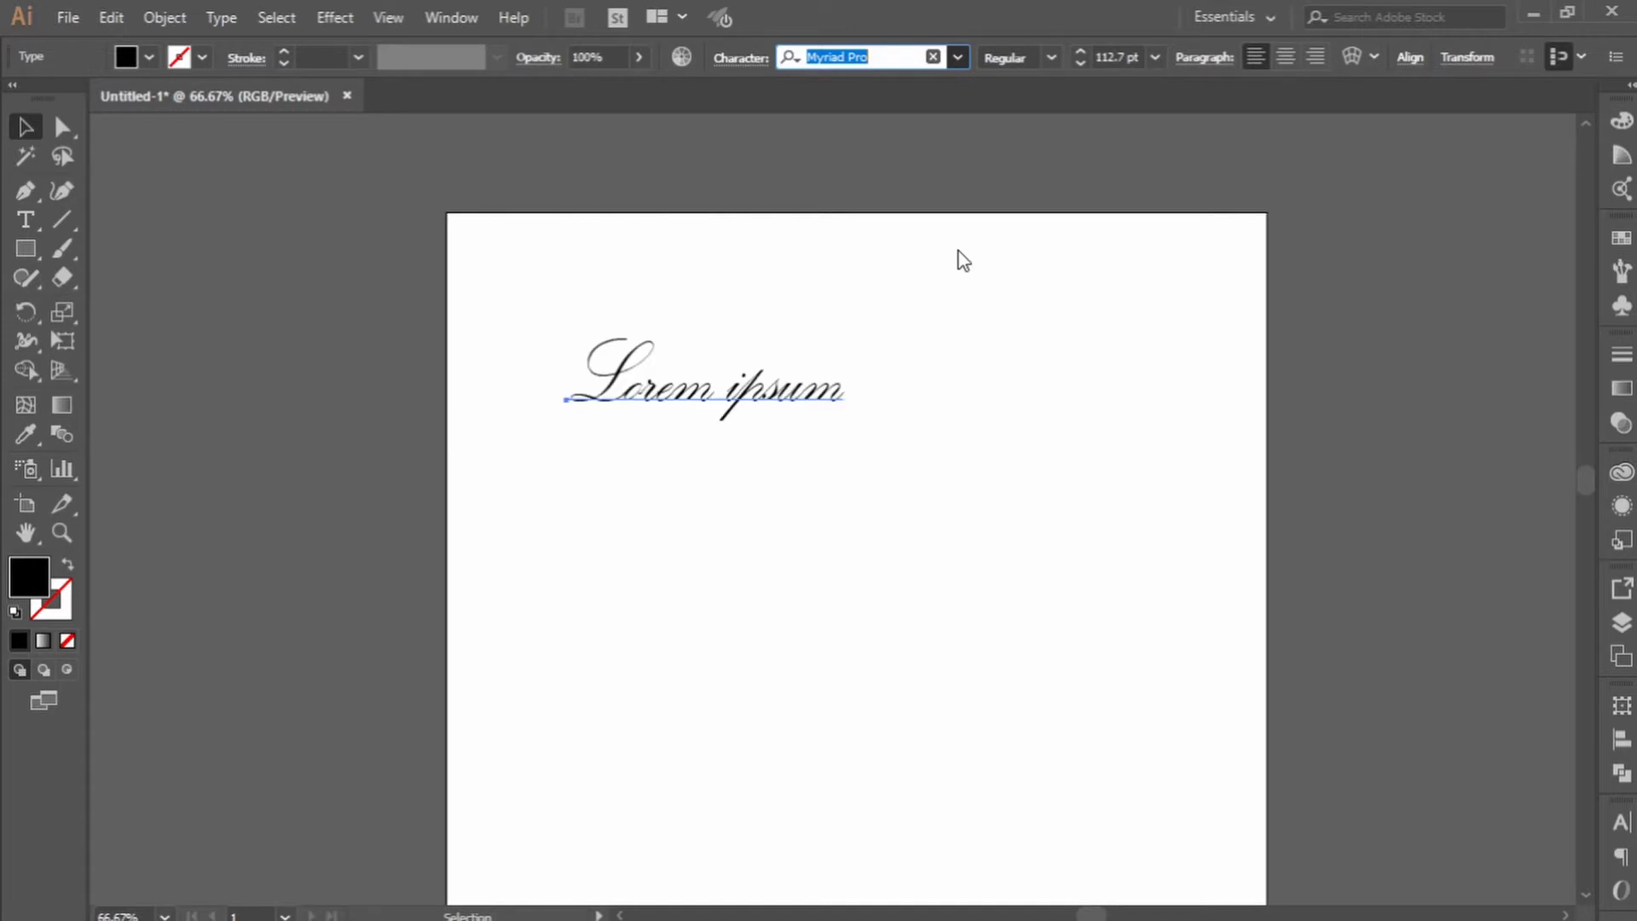
scroll(961, 256, "down", 2)
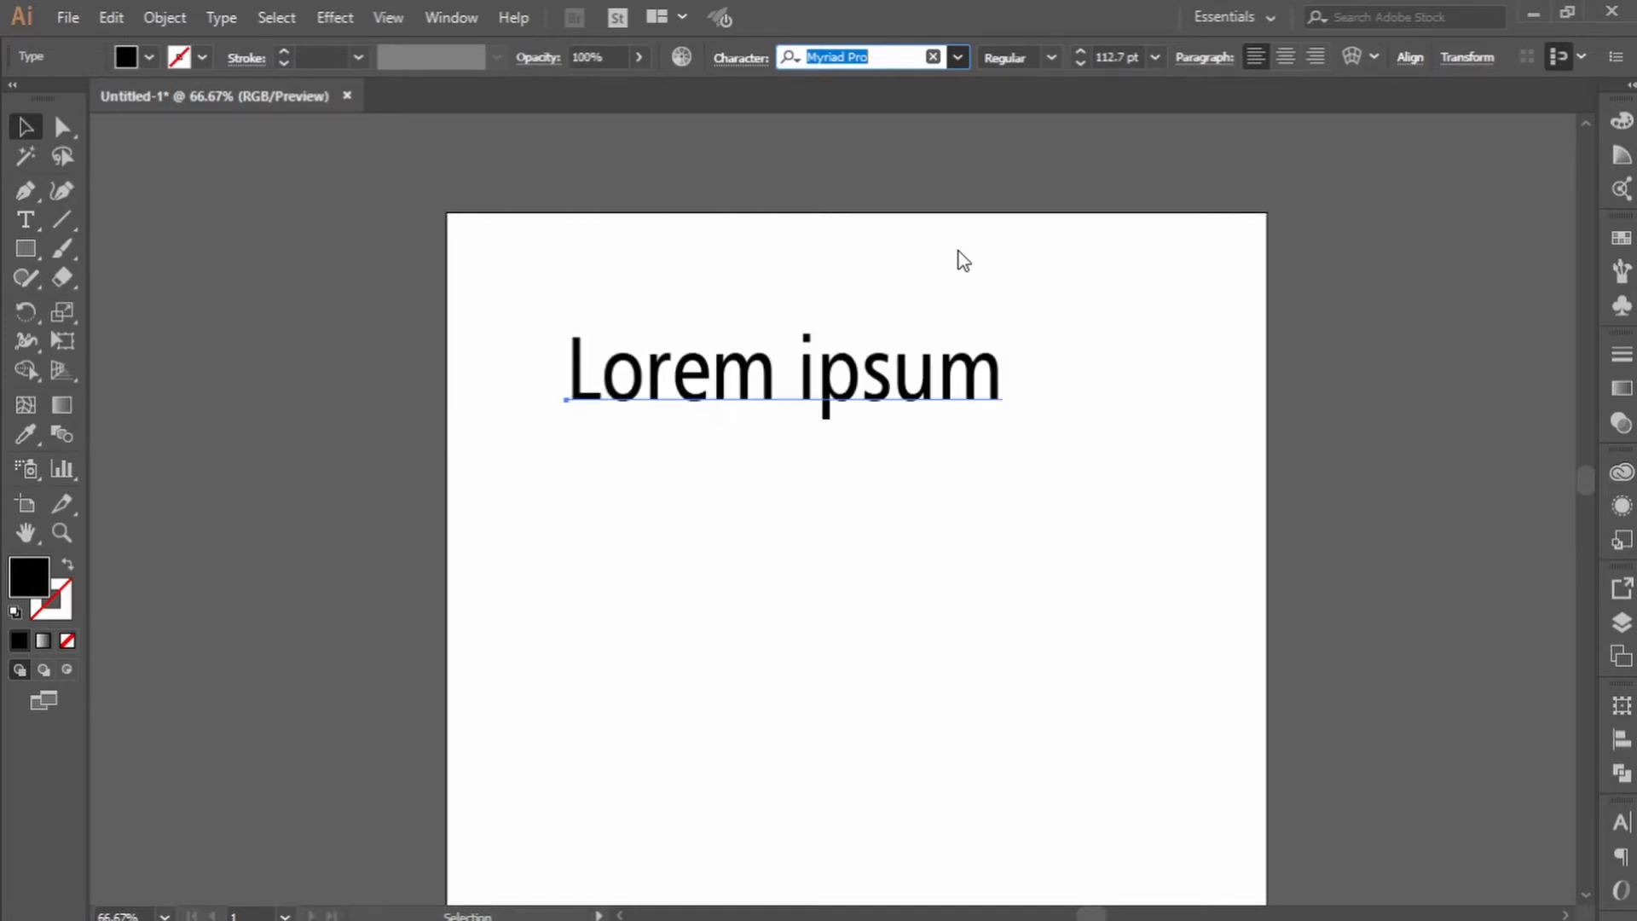
left_click(1051, 49)
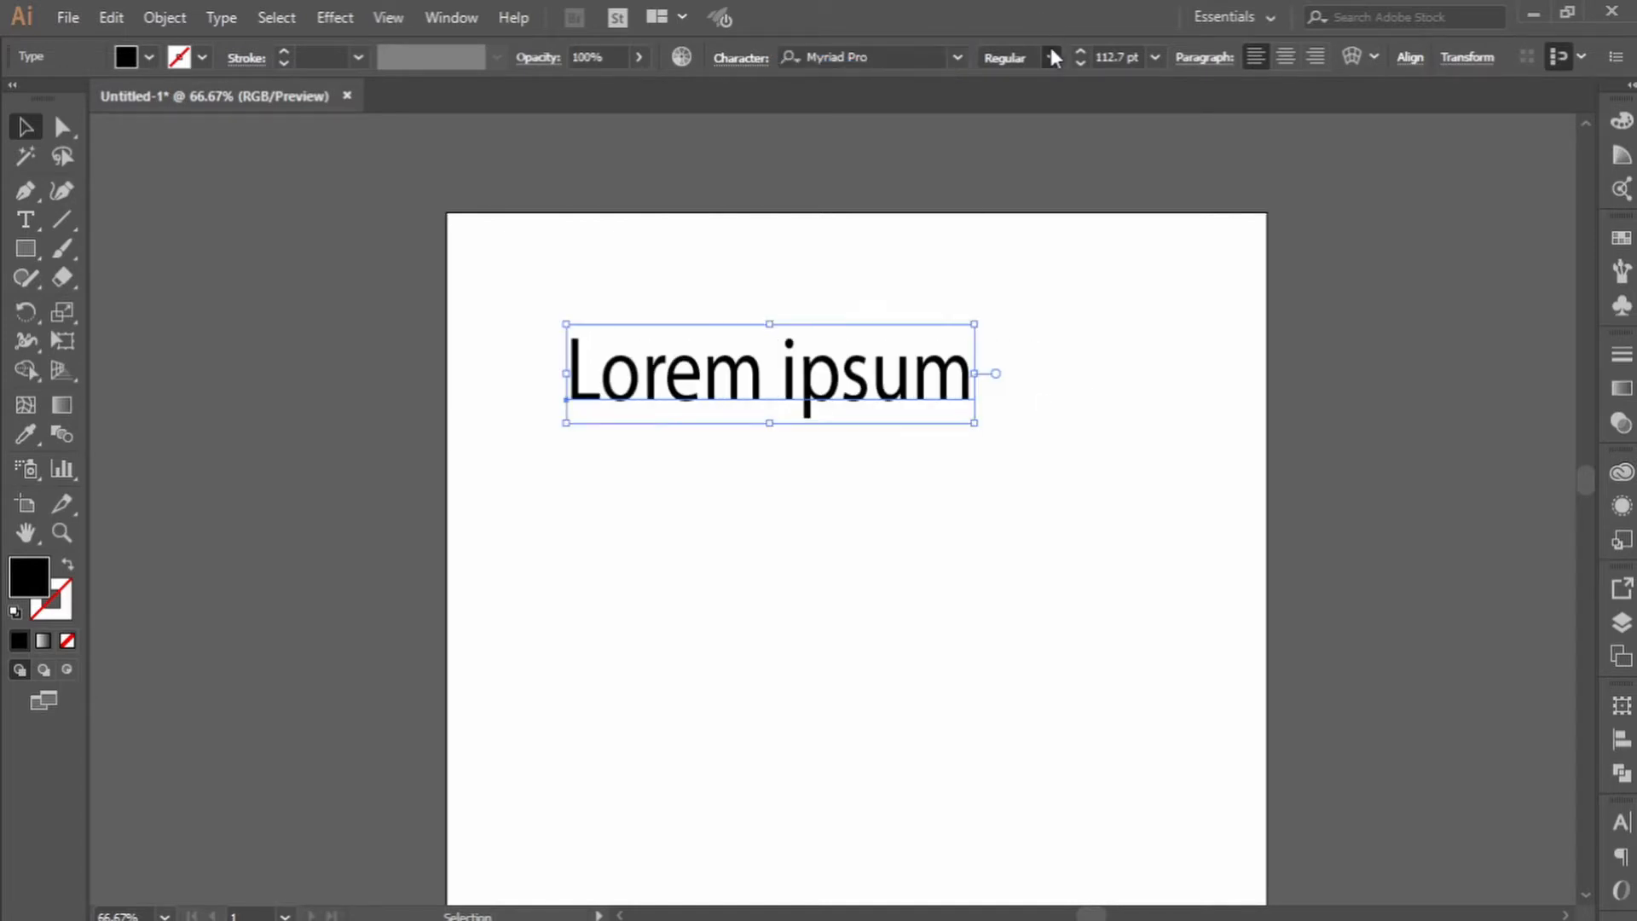
left_click(957, 58)
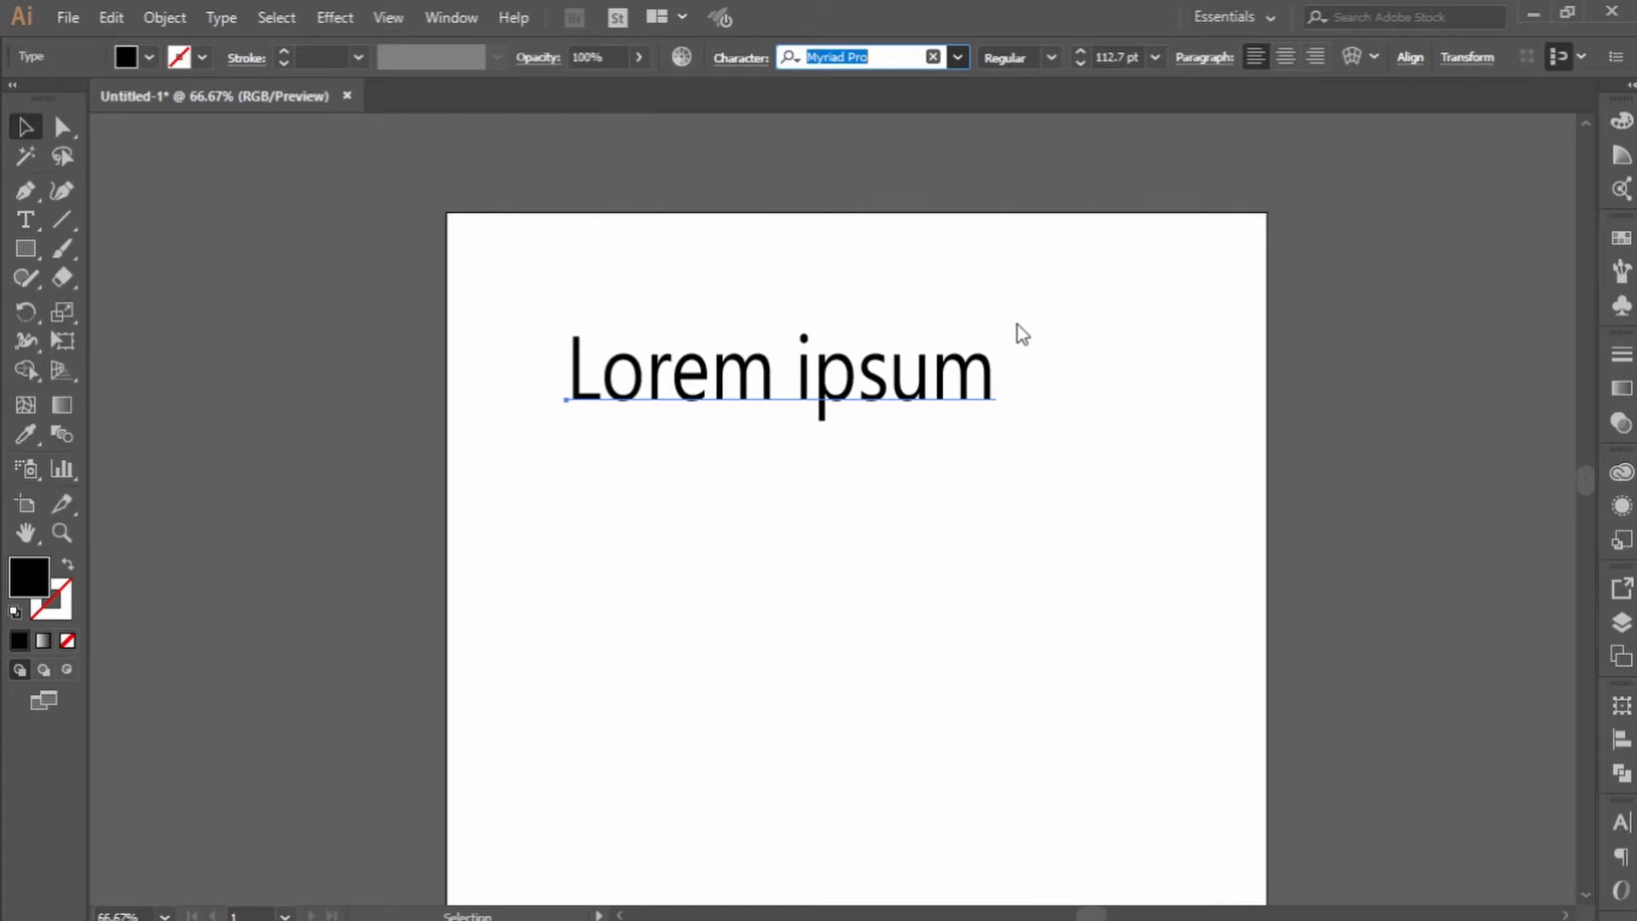
left_click(1231, 318)
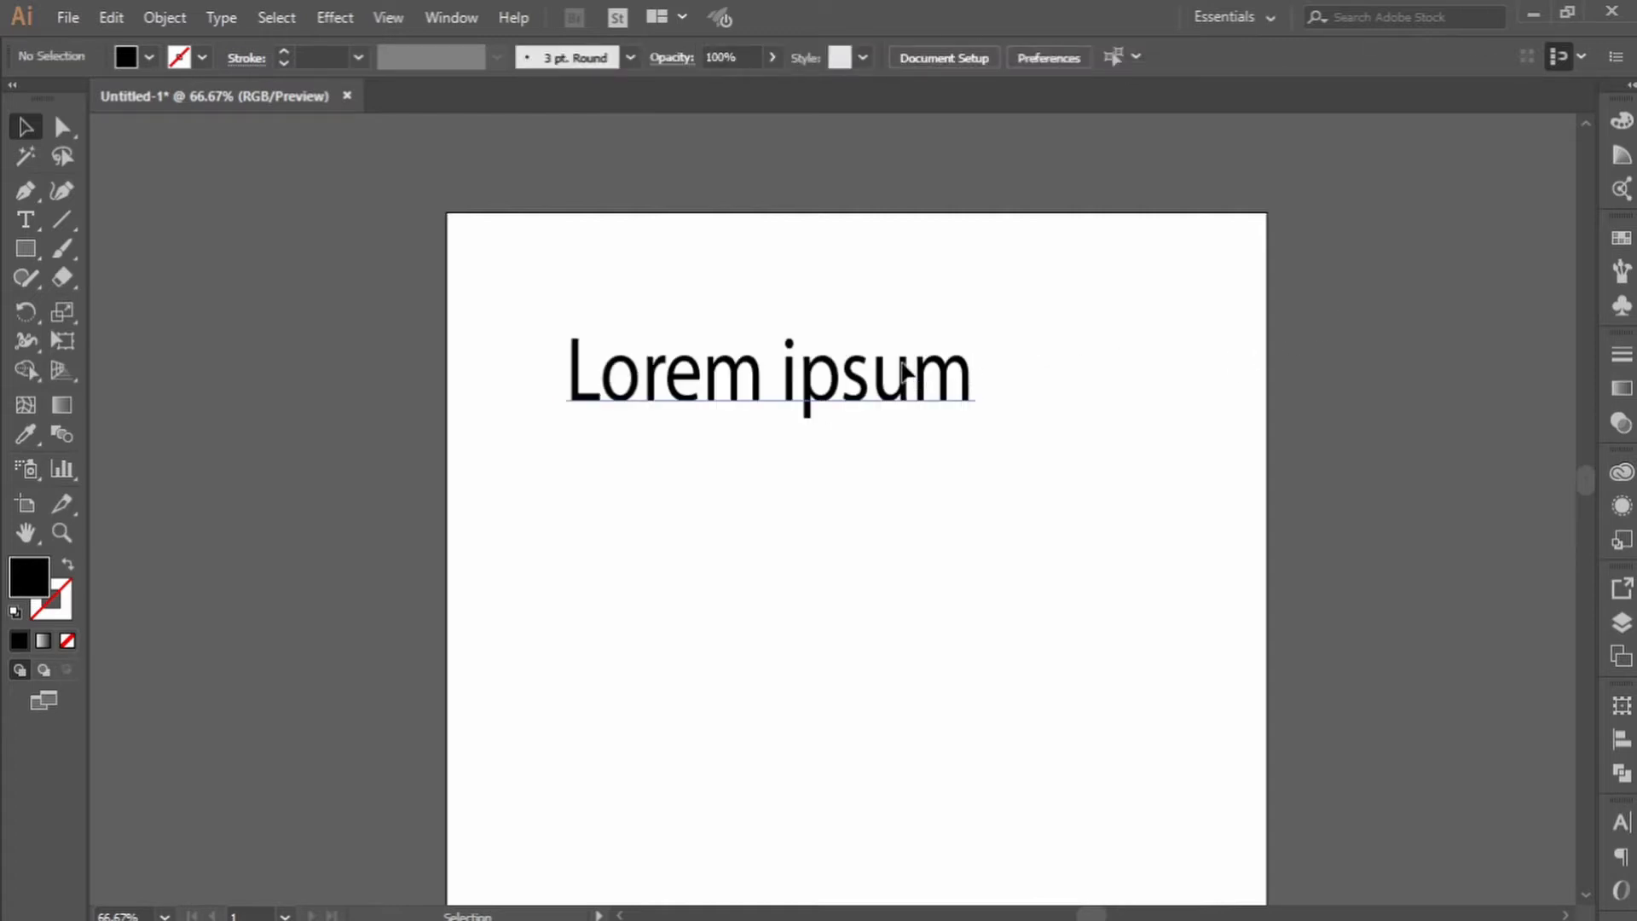
Reposition the large placeholder text slightly higher and further right on the artboard, and deselect it.
left_click(938, 388)
left_click_drag(815, 386, 815, 370)
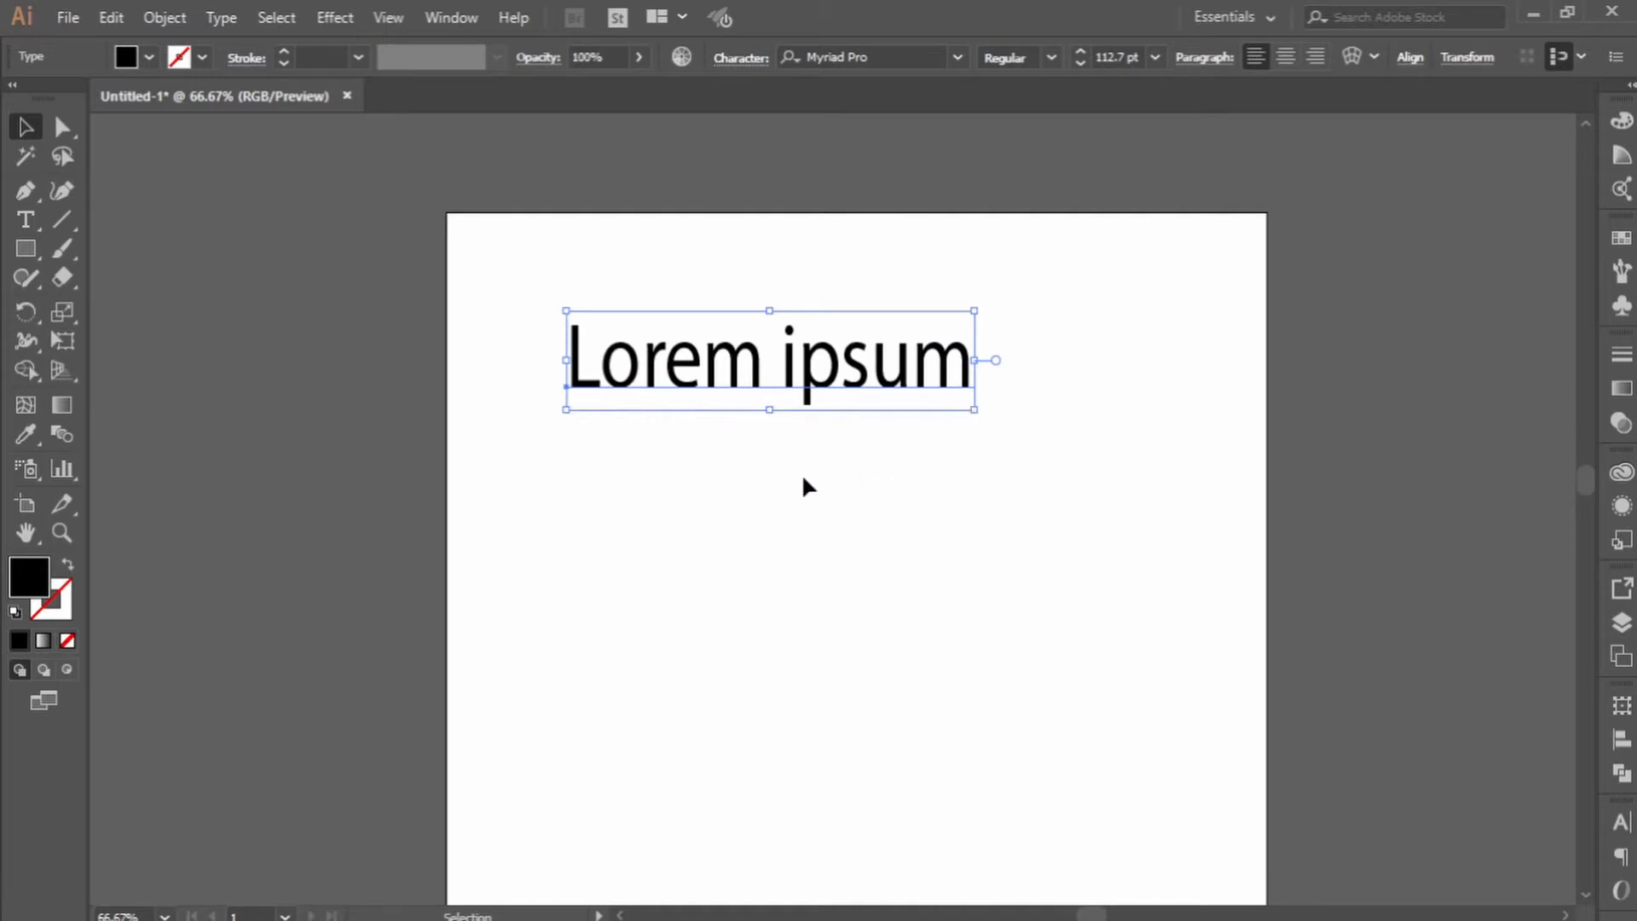
left_click_drag(929, 380, 963, 393)
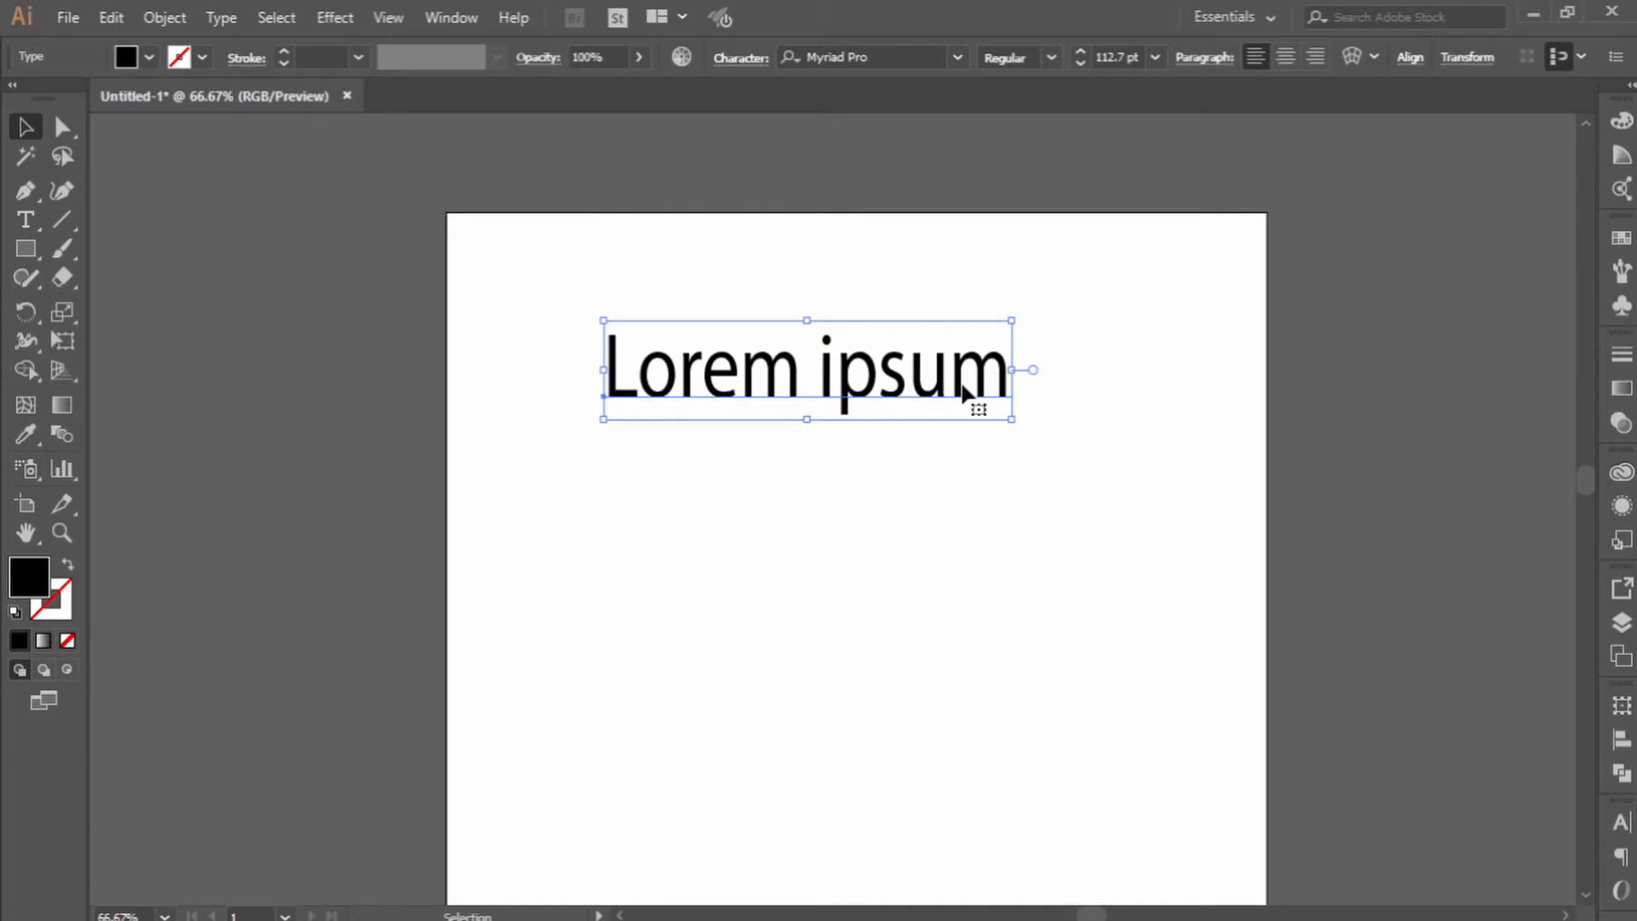
left_click(792, 248)
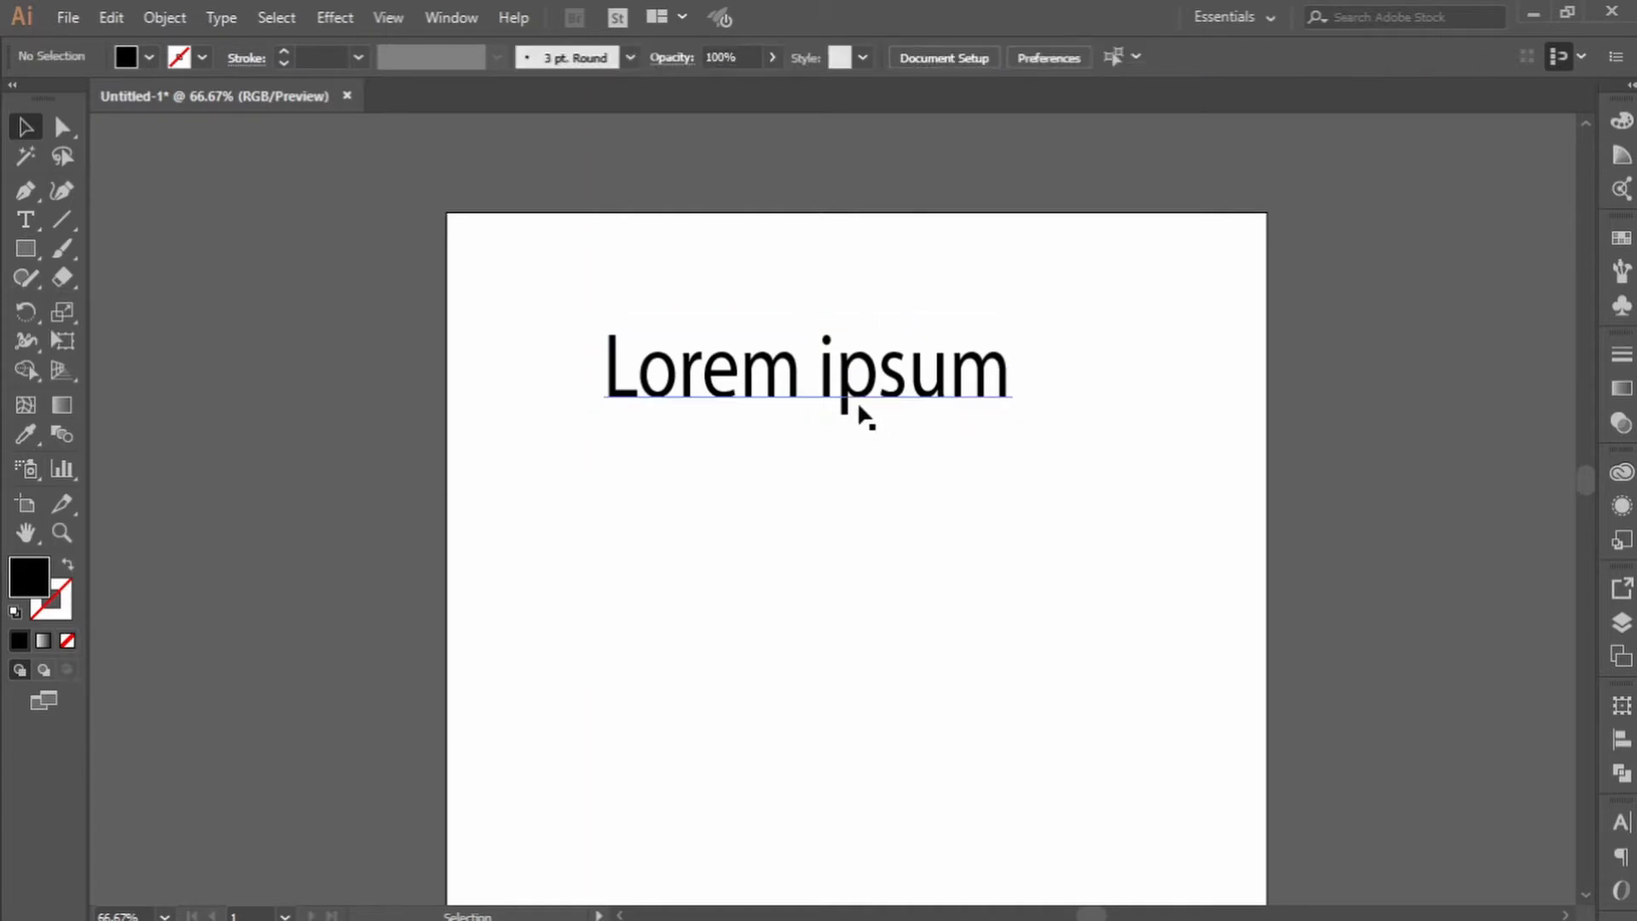
mouse_move(858, 407)
left_mouse_down()
mouse_move(892, 386)
mouse_move(851, 376)
left_mouse_up()
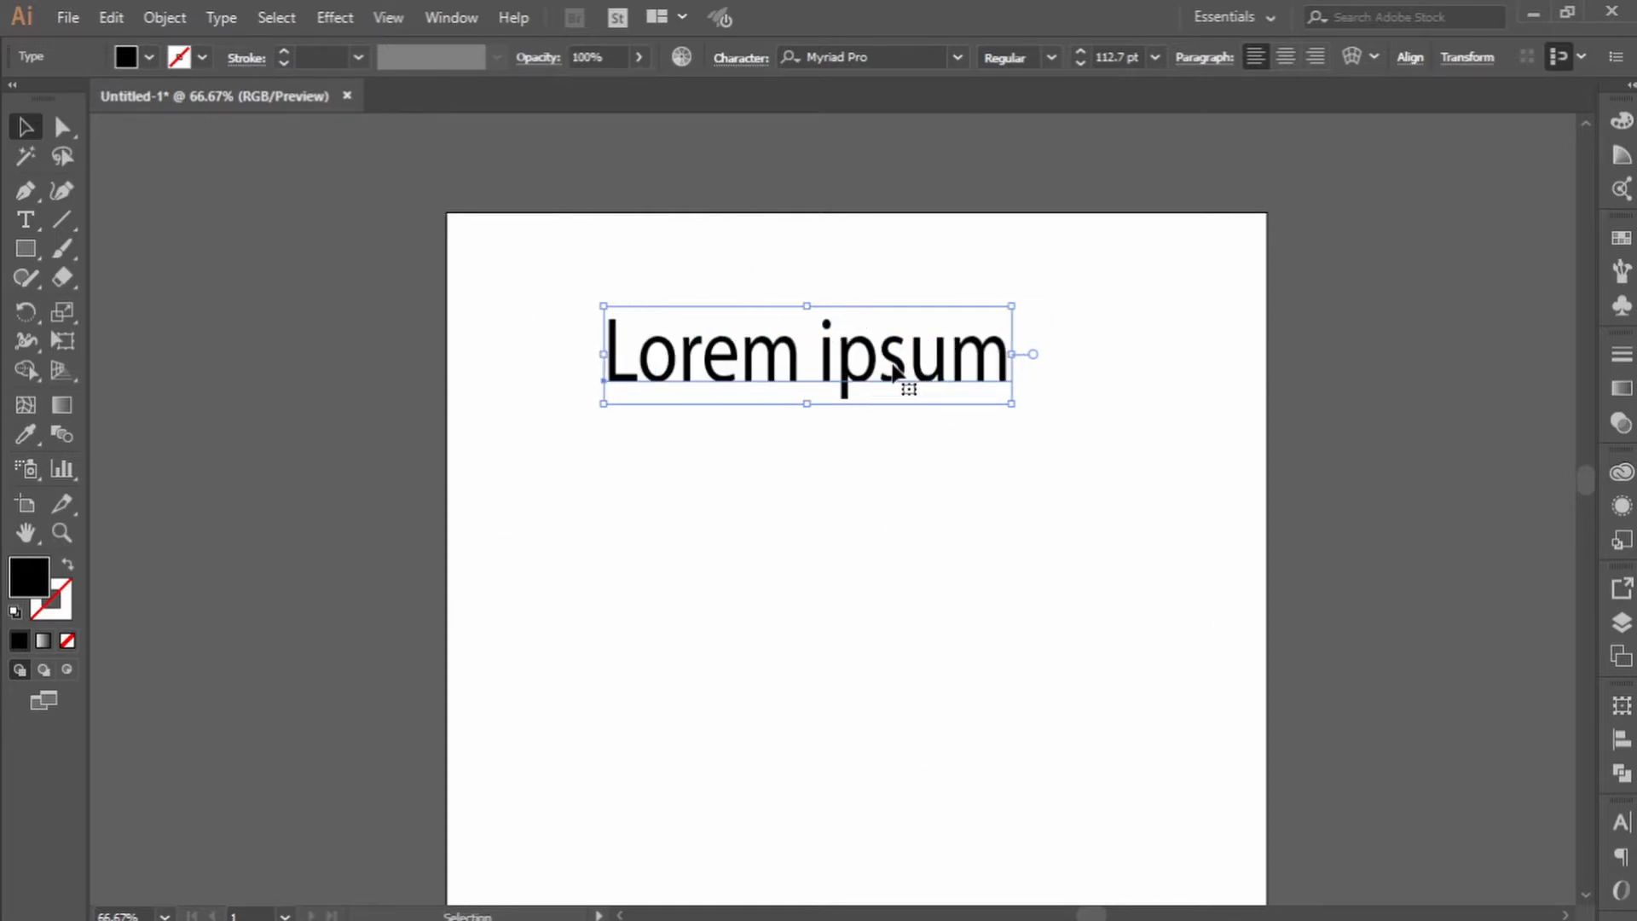
mouse_move(894, 372)
left_mouse_down()
mouse_move(954, 432)
mouse_move(921, 540)
mouse_move(858, 560)
mouse_move(938, 385)
mouse_move(975, 459)
mouse_move(947, 473)
mouse_move(939, 400)
mouse_move(1003, 493)
mouse_move(877, 368)
left_mouse_up()
left_click(941, 509)
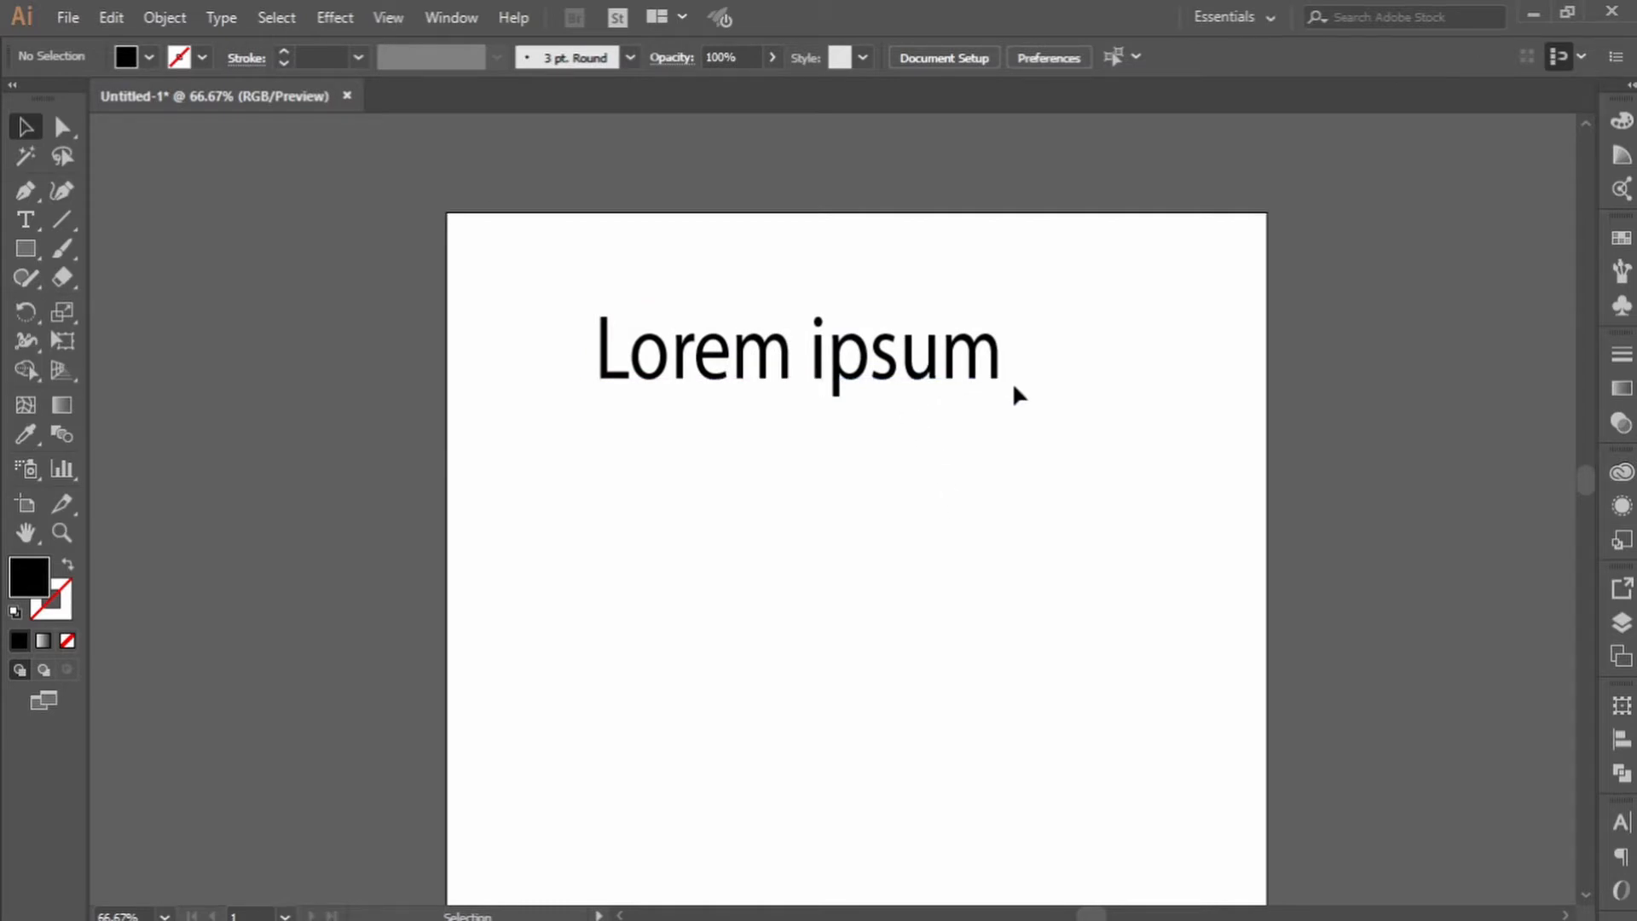
Shrink the placeholder text to about 71.71 pt and move it closer to the artboard's upper-left corner.
left_click(976, 378)
left_click_drag(1001, 402, 858, 343)
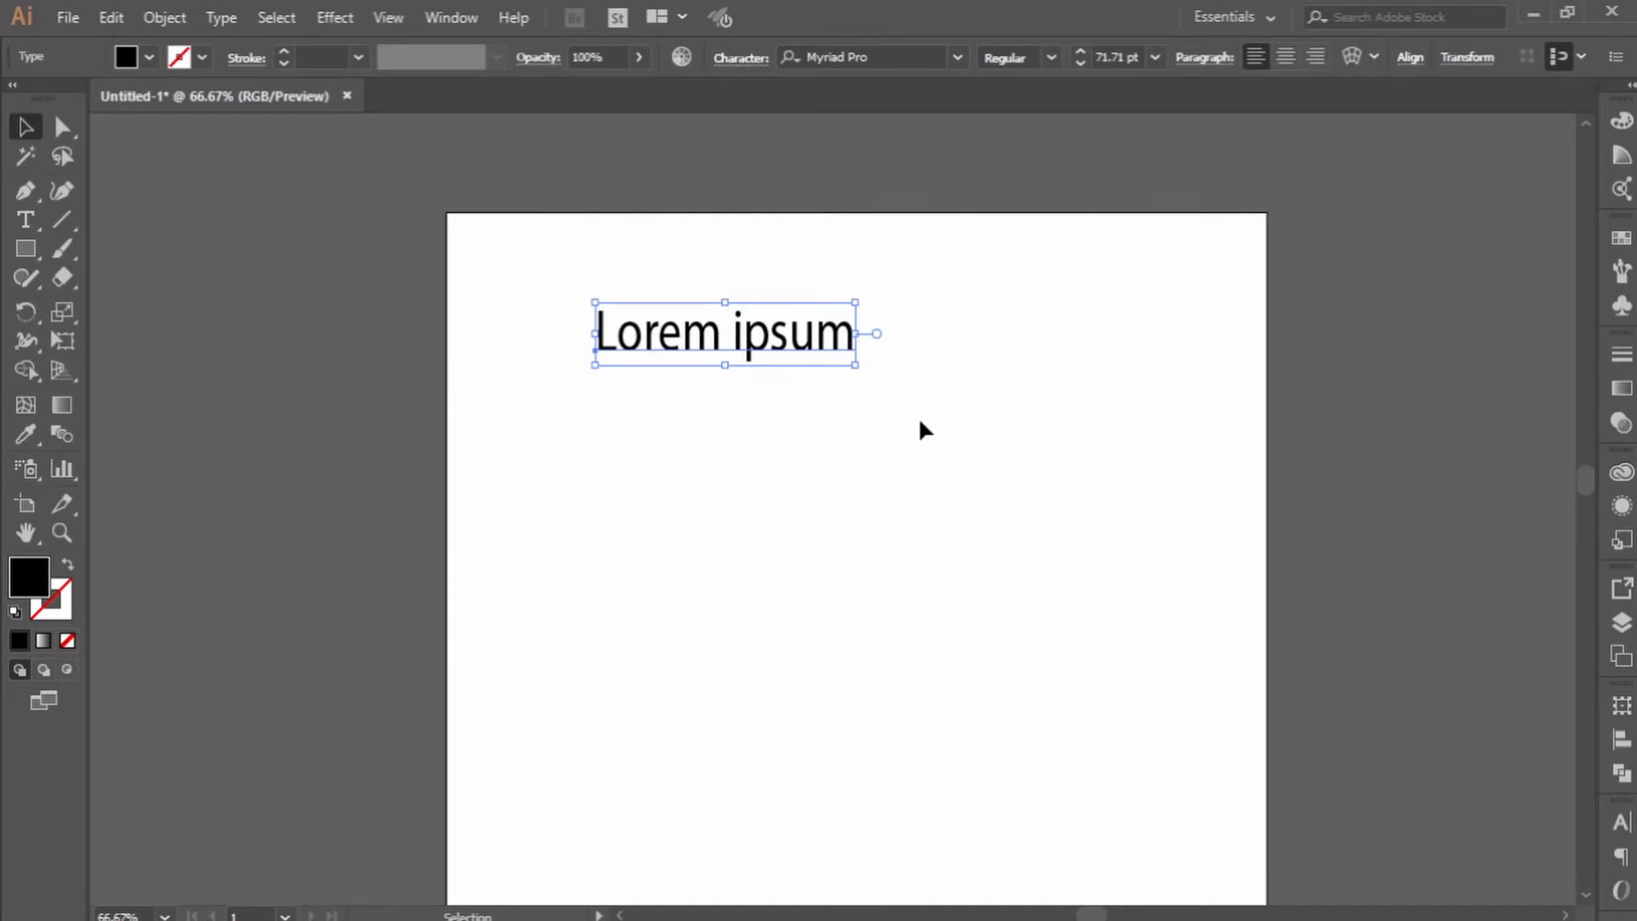
left_click_drag(893, 416, 619, 259)
left_click(869, 417)
left_click_drag(829, 347, 780, 335)
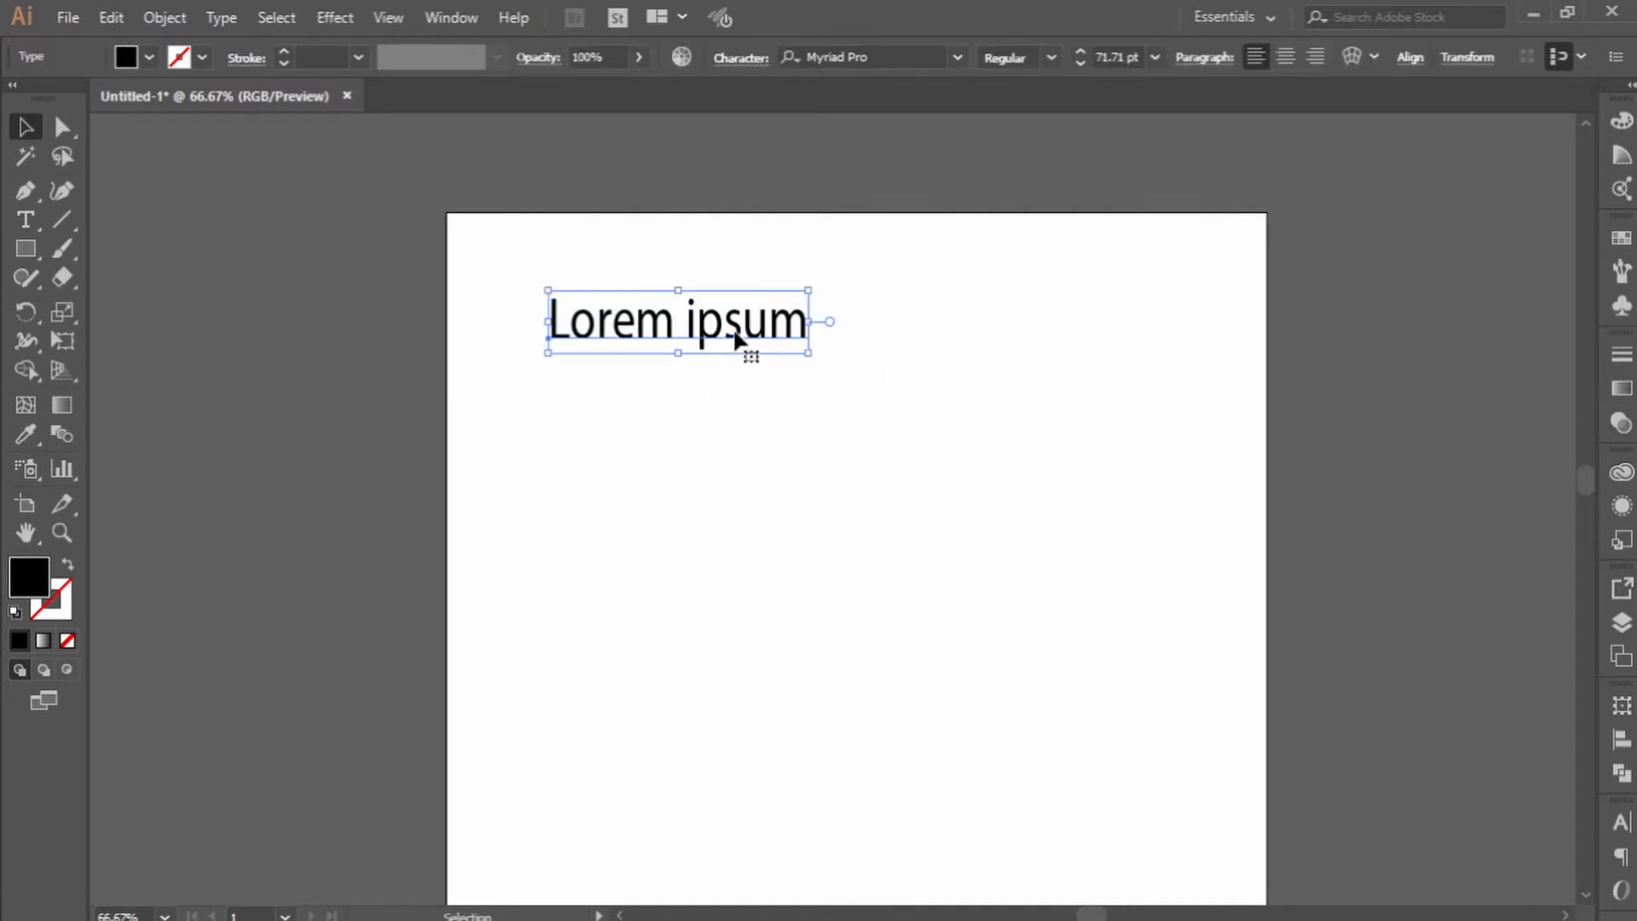
left_click(812, 419)
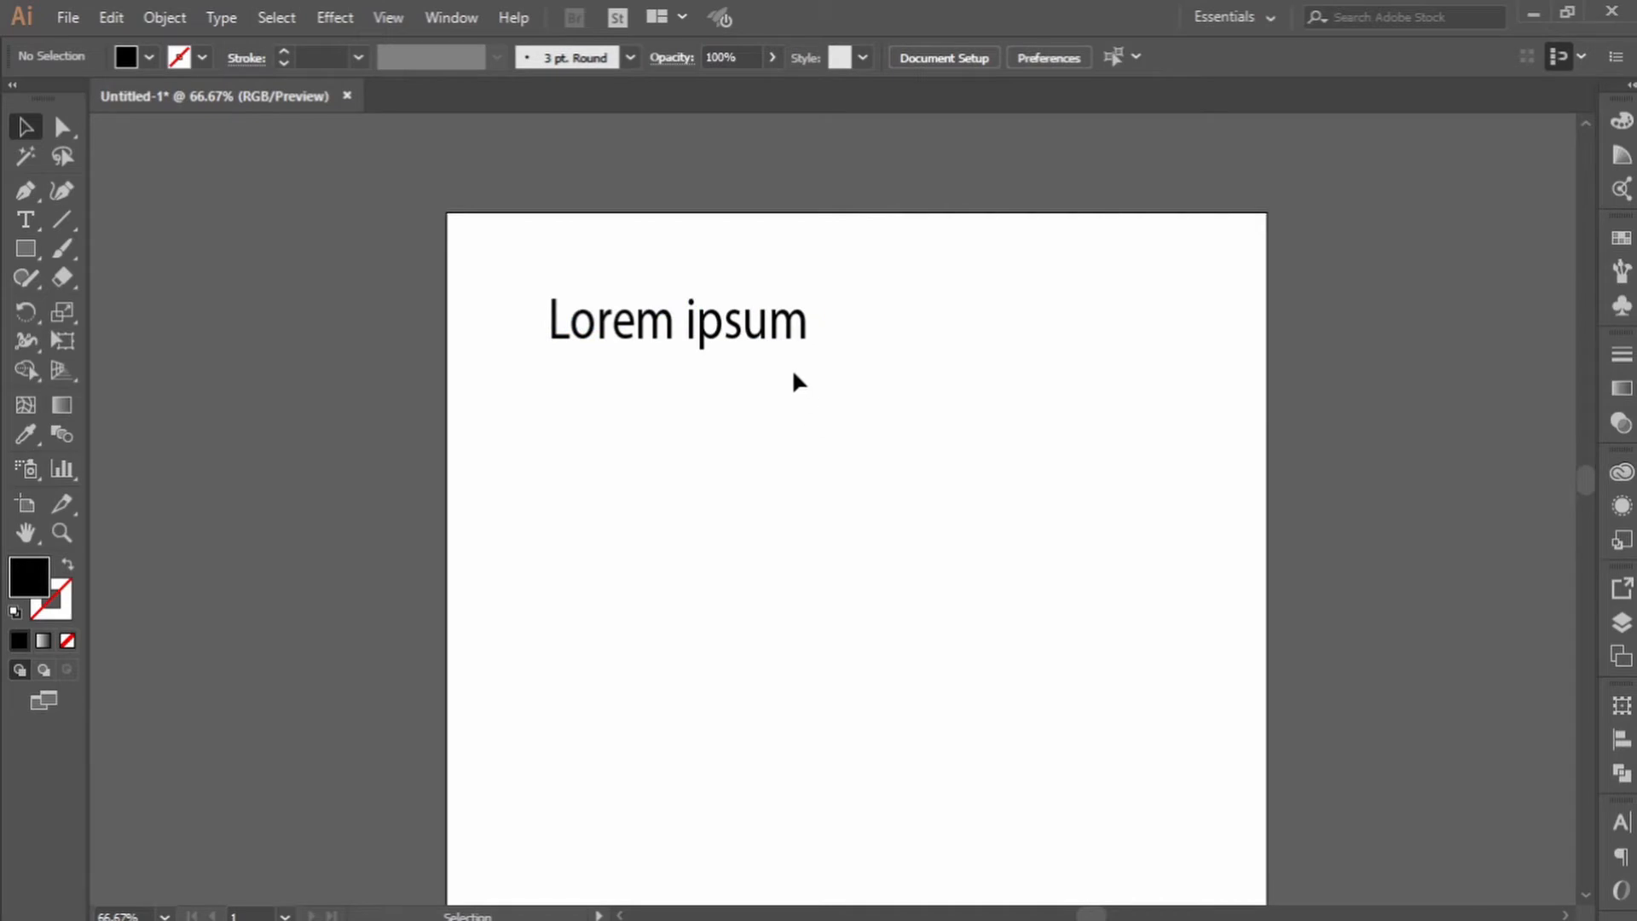
Delete the placeholder text line from the artboard.
left_click(740, 339)
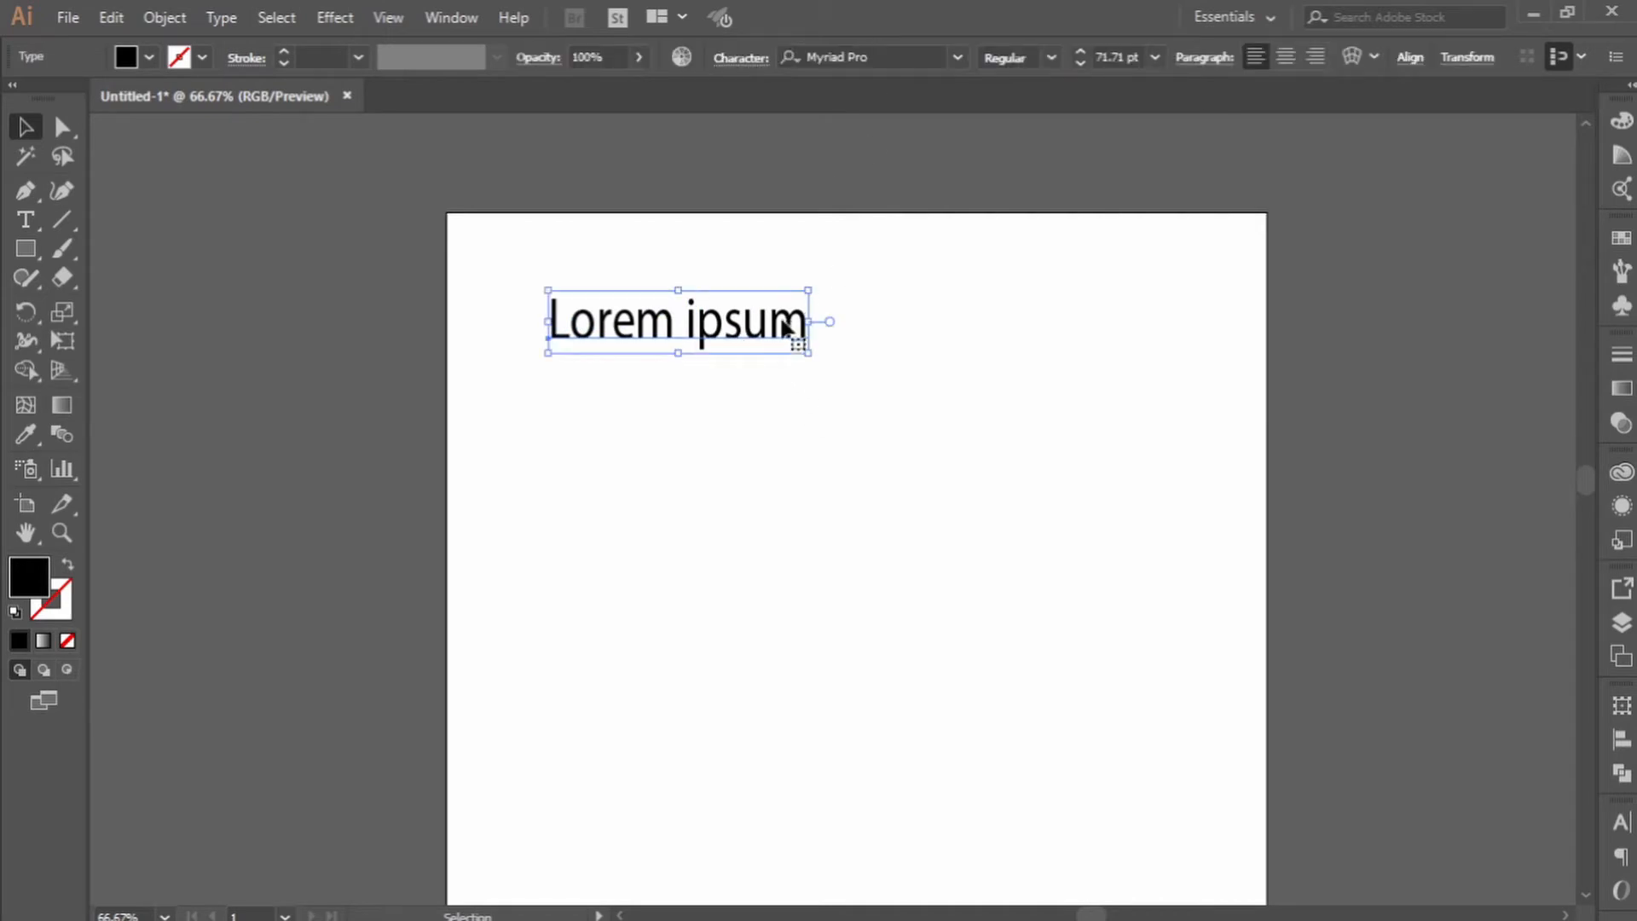
key("Delete")
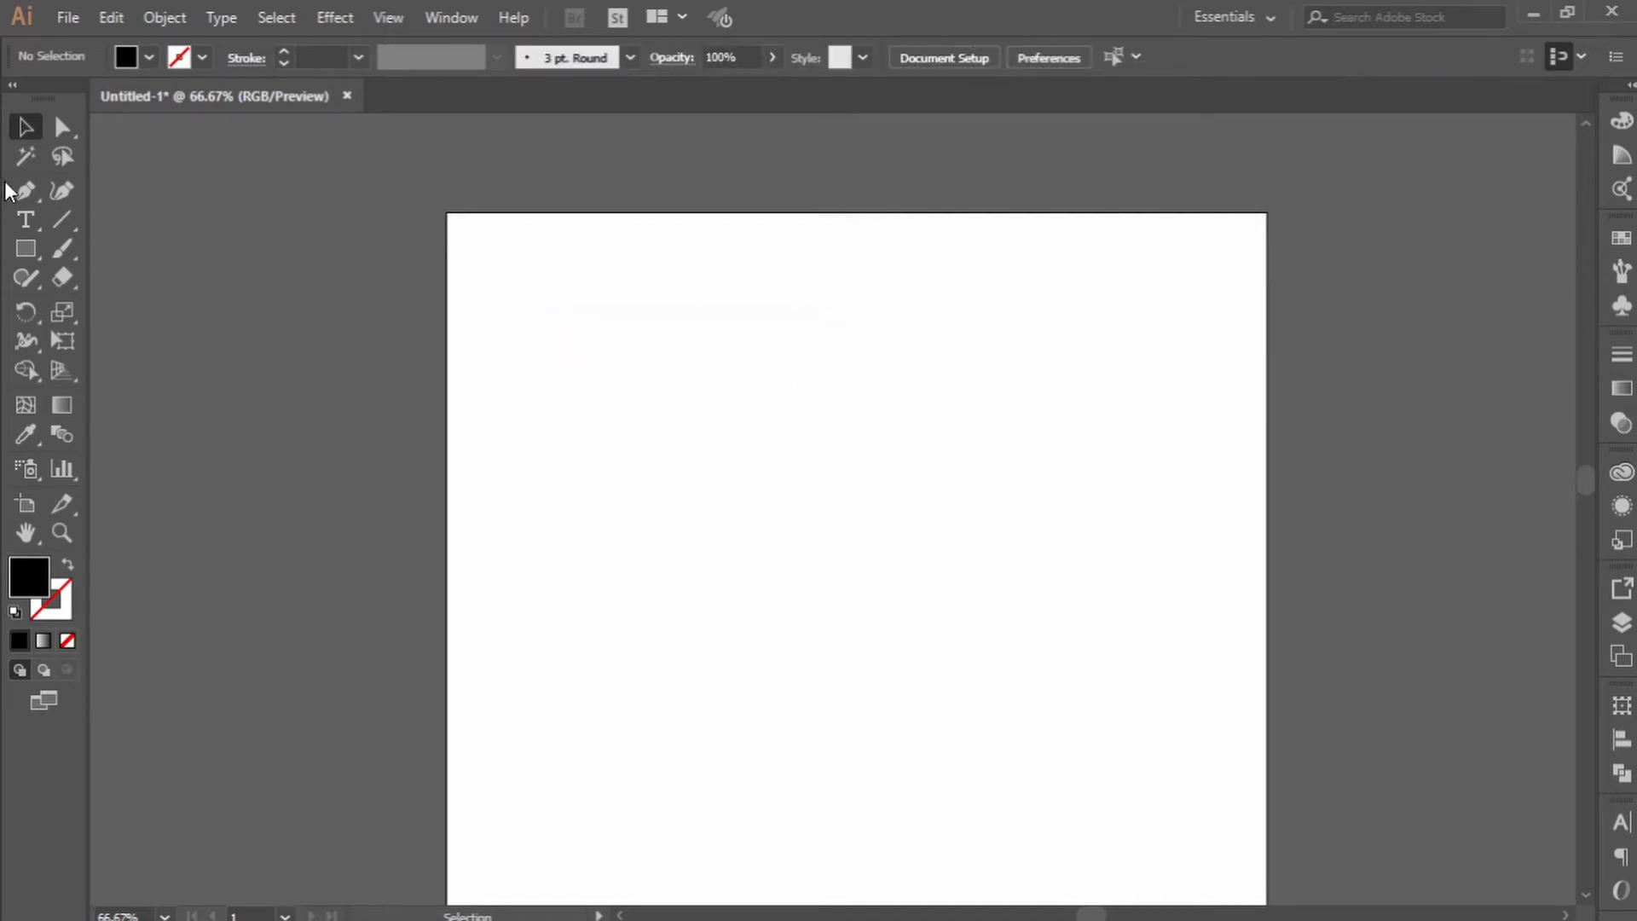
left_click(27, 220)
left_click_drag(540, 277, 914, 415)
left_click(24, 127)
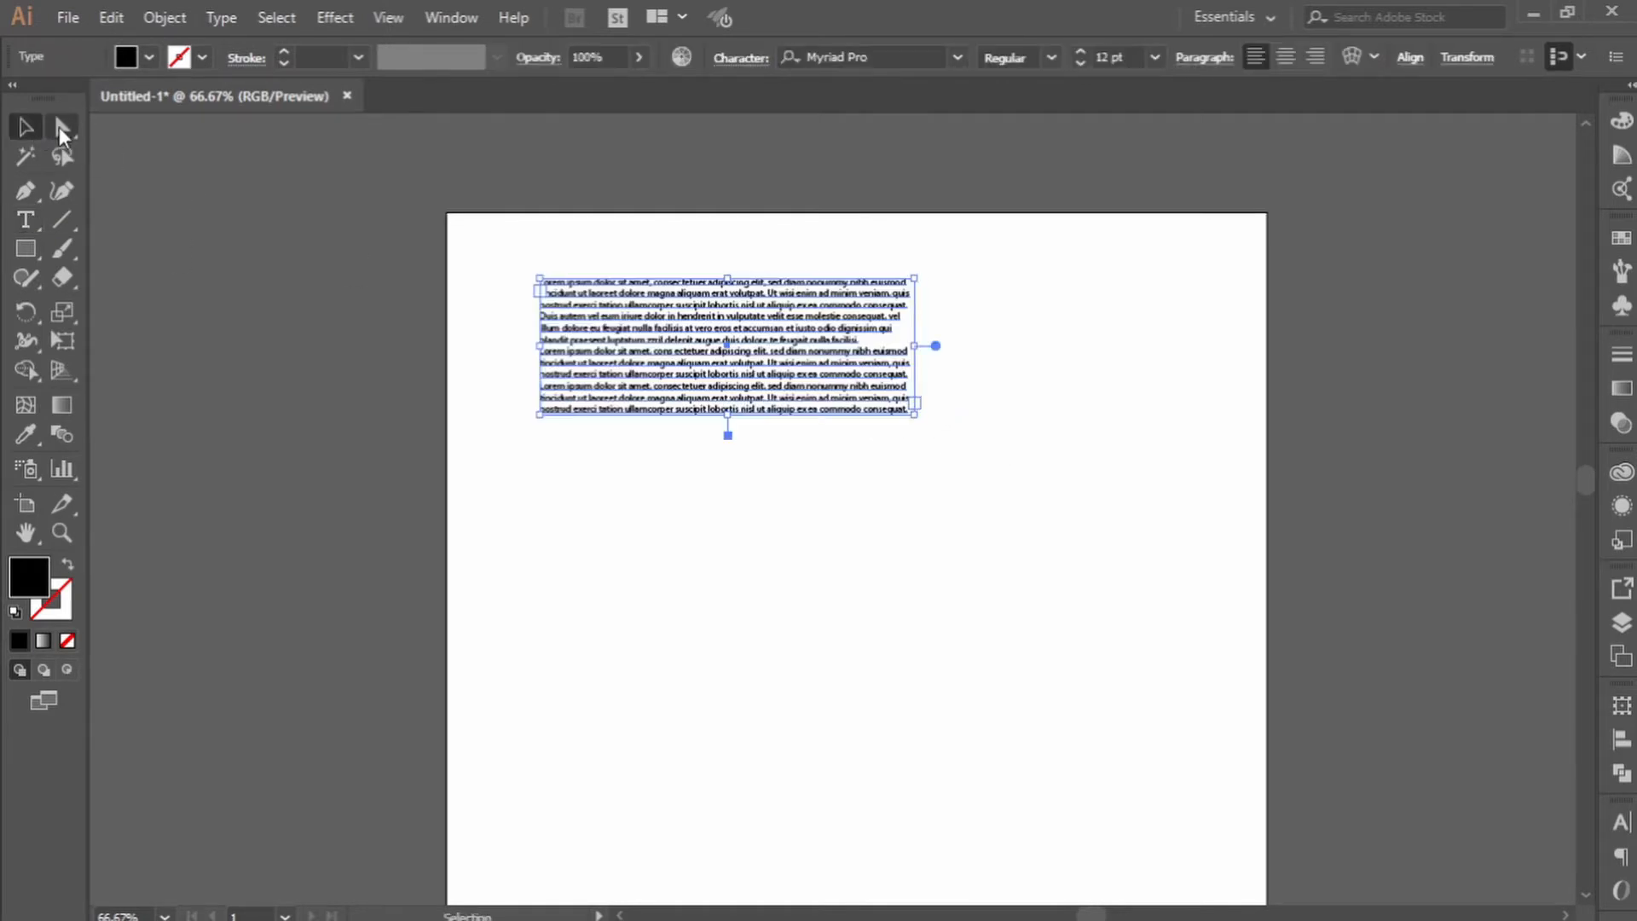
key("Delete")
Place new point text in the artboard's upper half, enlarge it to about 75.33 pt and move it nearer the horizontal centre.
left_click(27, 220)
left_click(870, 394)
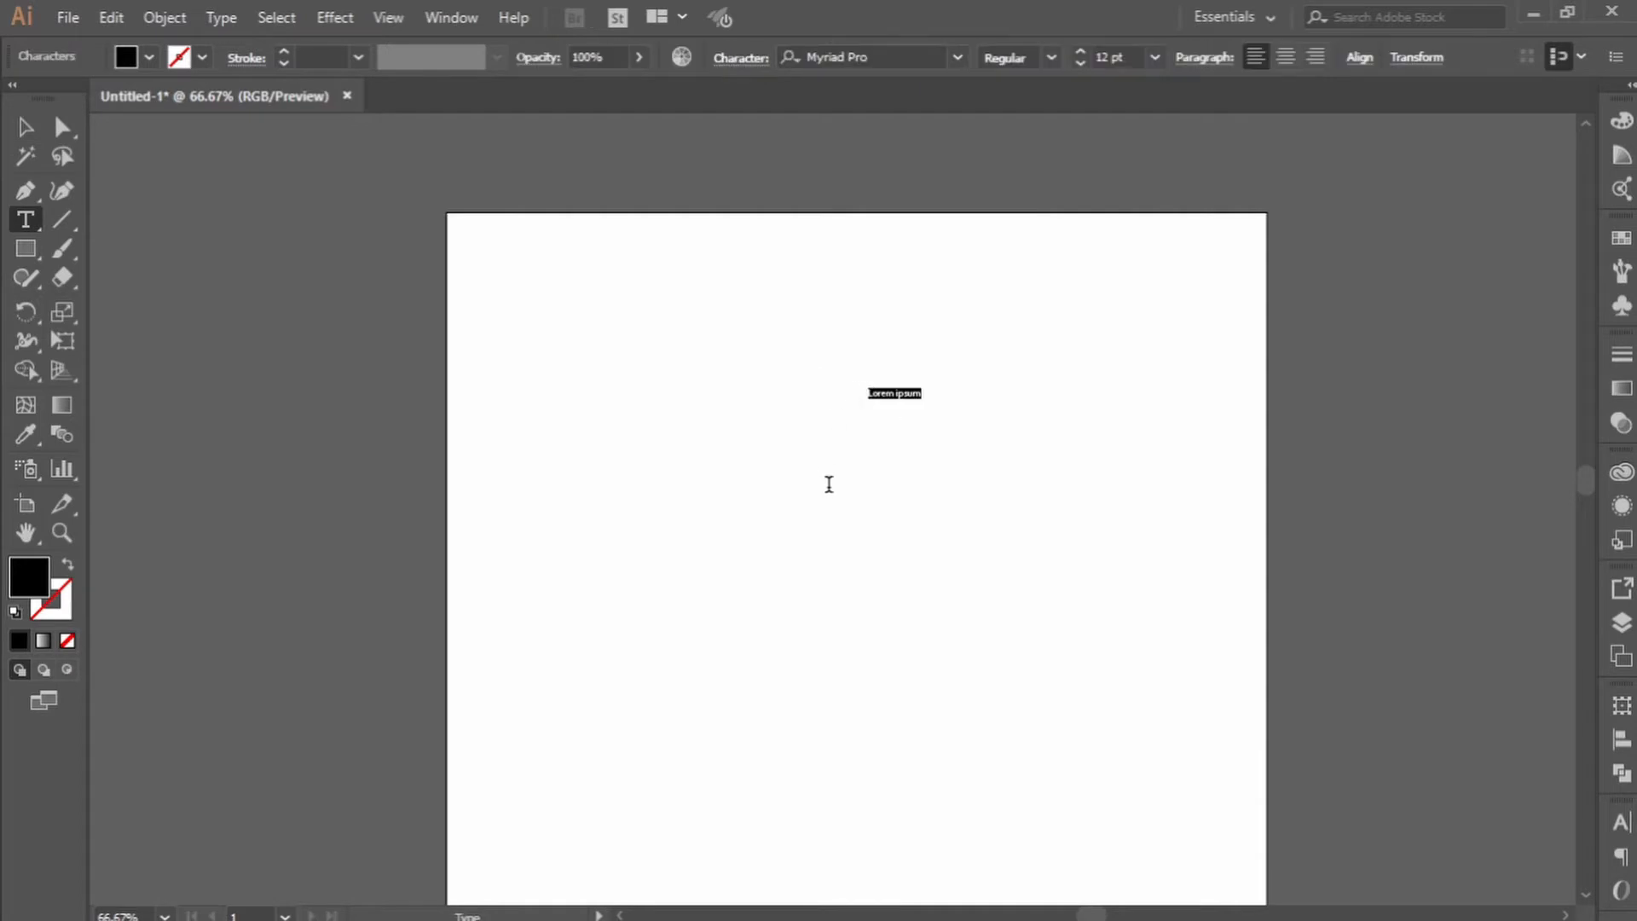
left_click(25, 127)
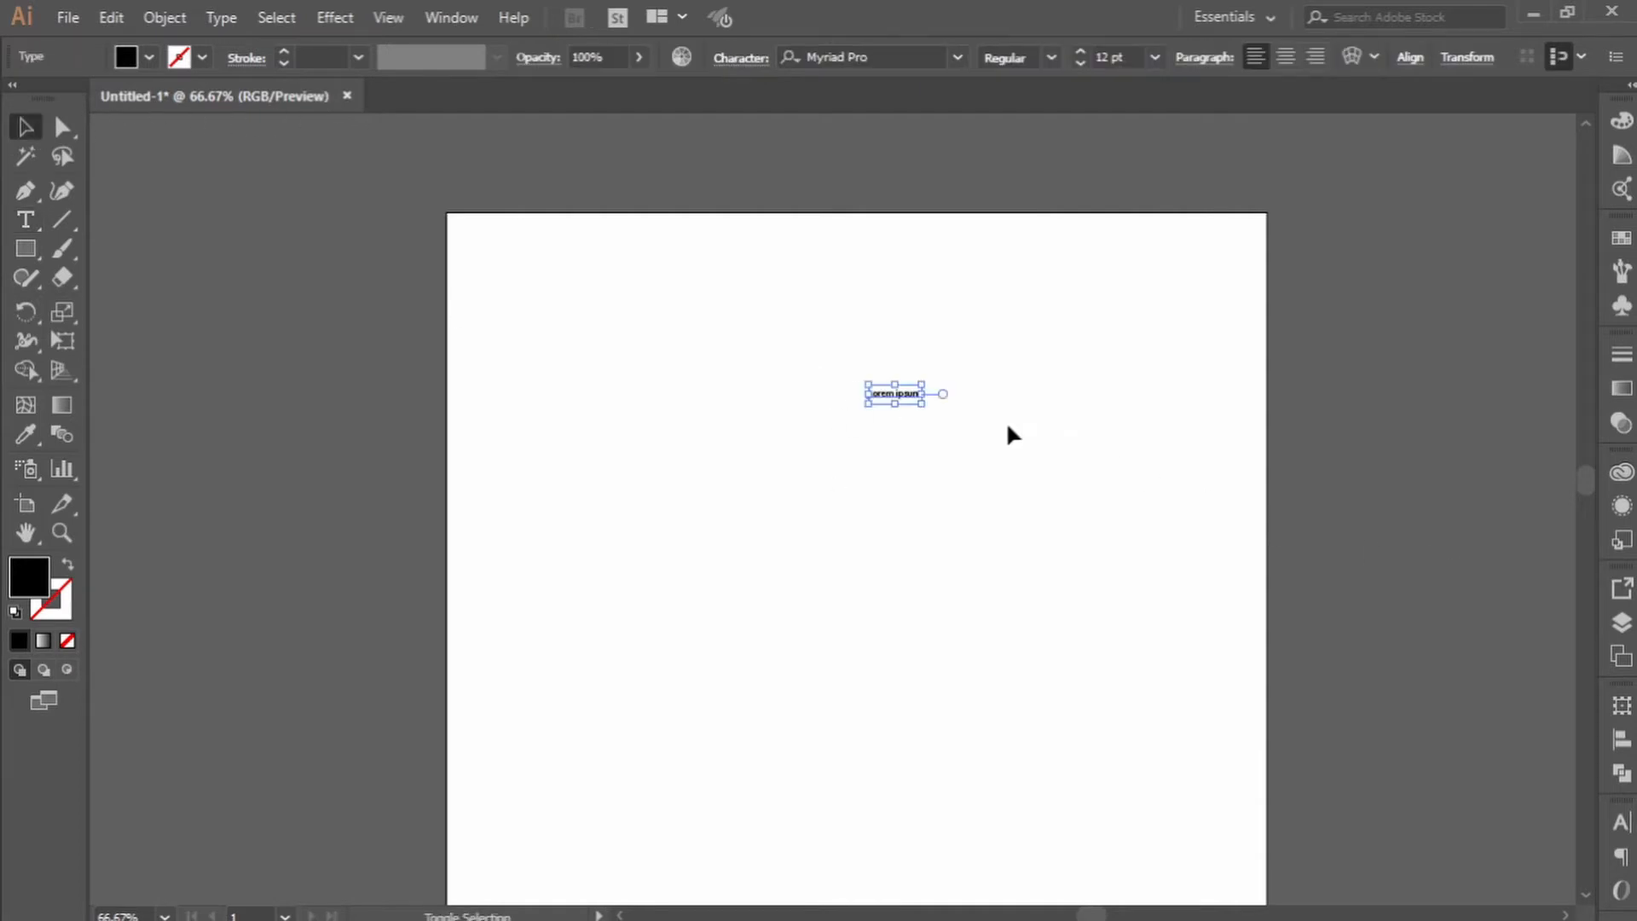
left_click_drag(922, 406, 1202, 555)
left_click_drag(1083, 447, 936, 405)
Replace the placeholder wording with "HARI GURU" and enlarge the text to about 113.91 pt, centred in the artboard's upper part.
triple_click(936, 405)
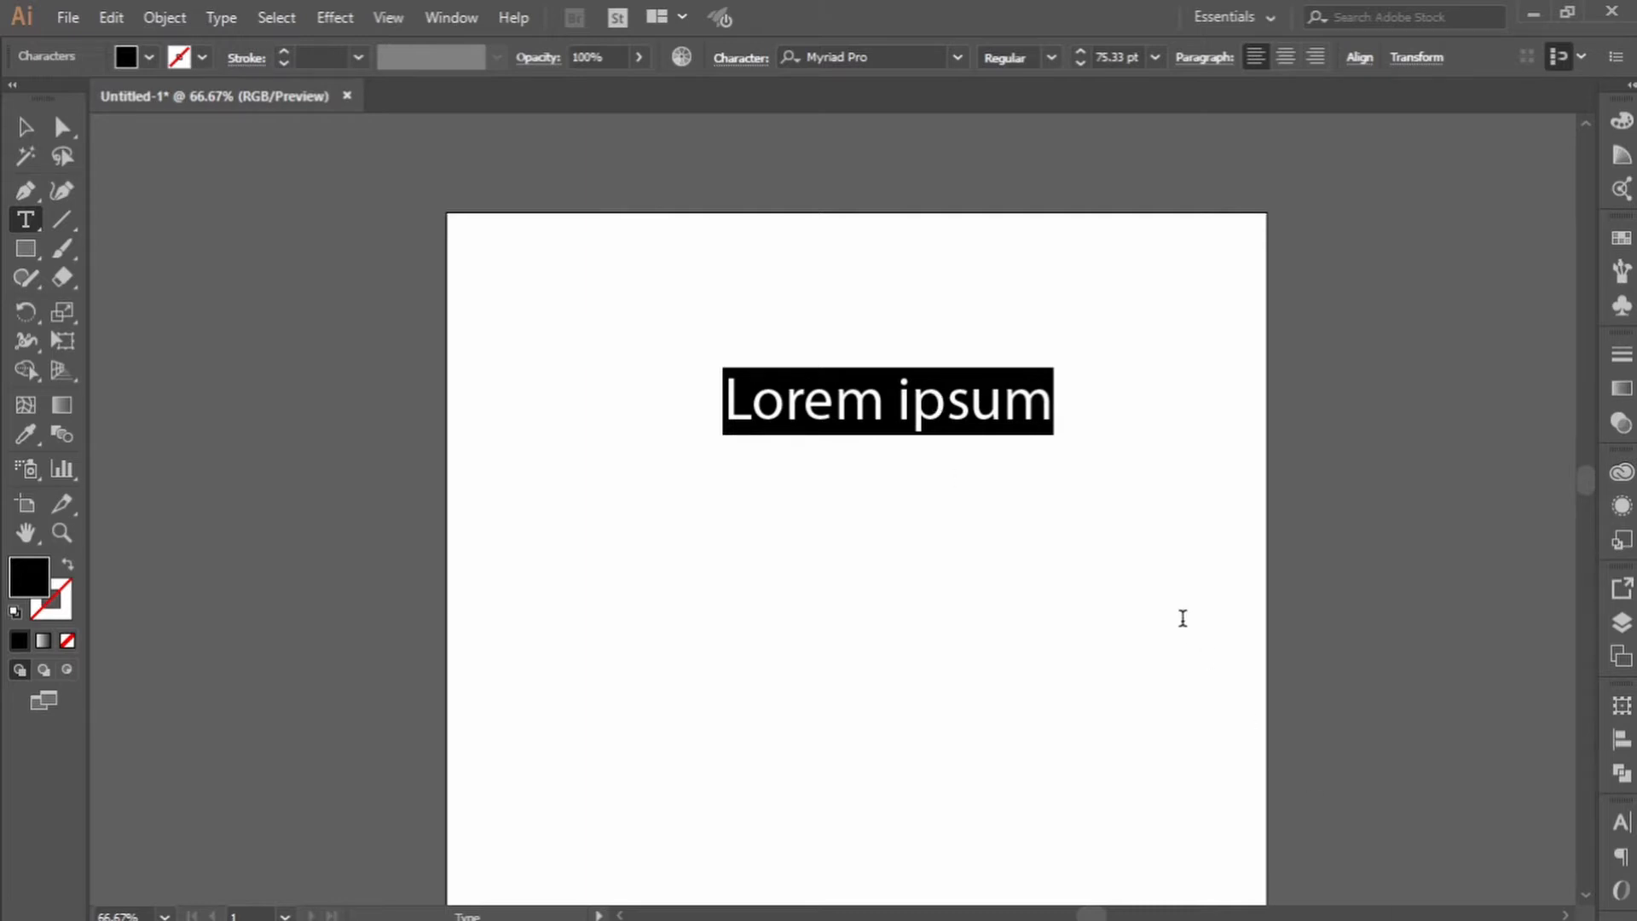
type("HARI")
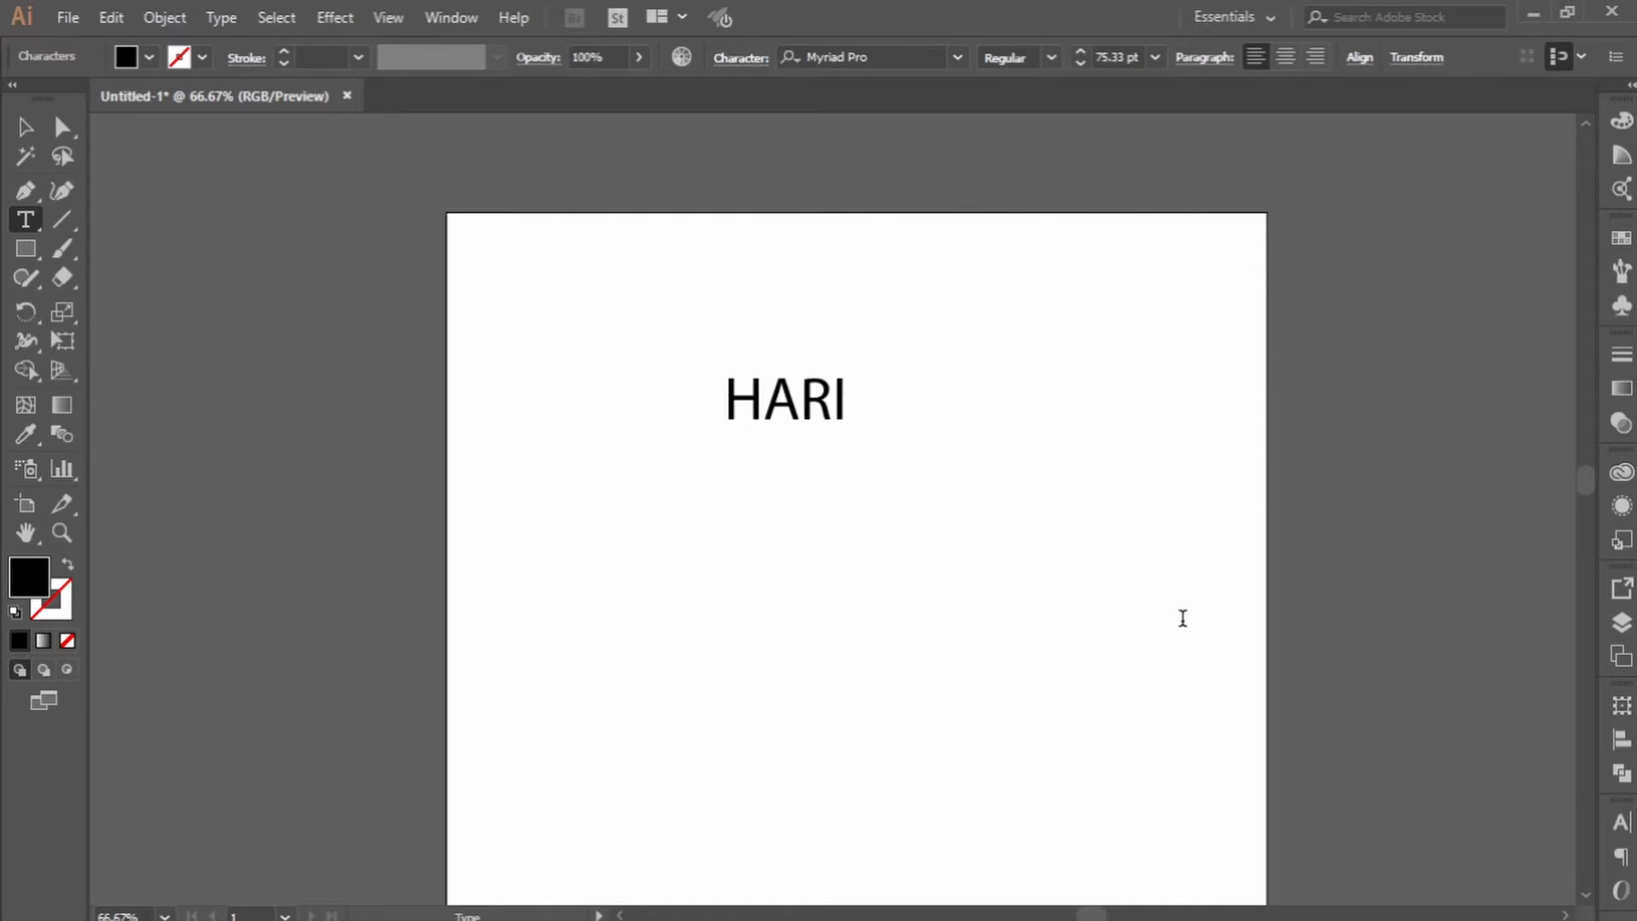
type(" GURU")
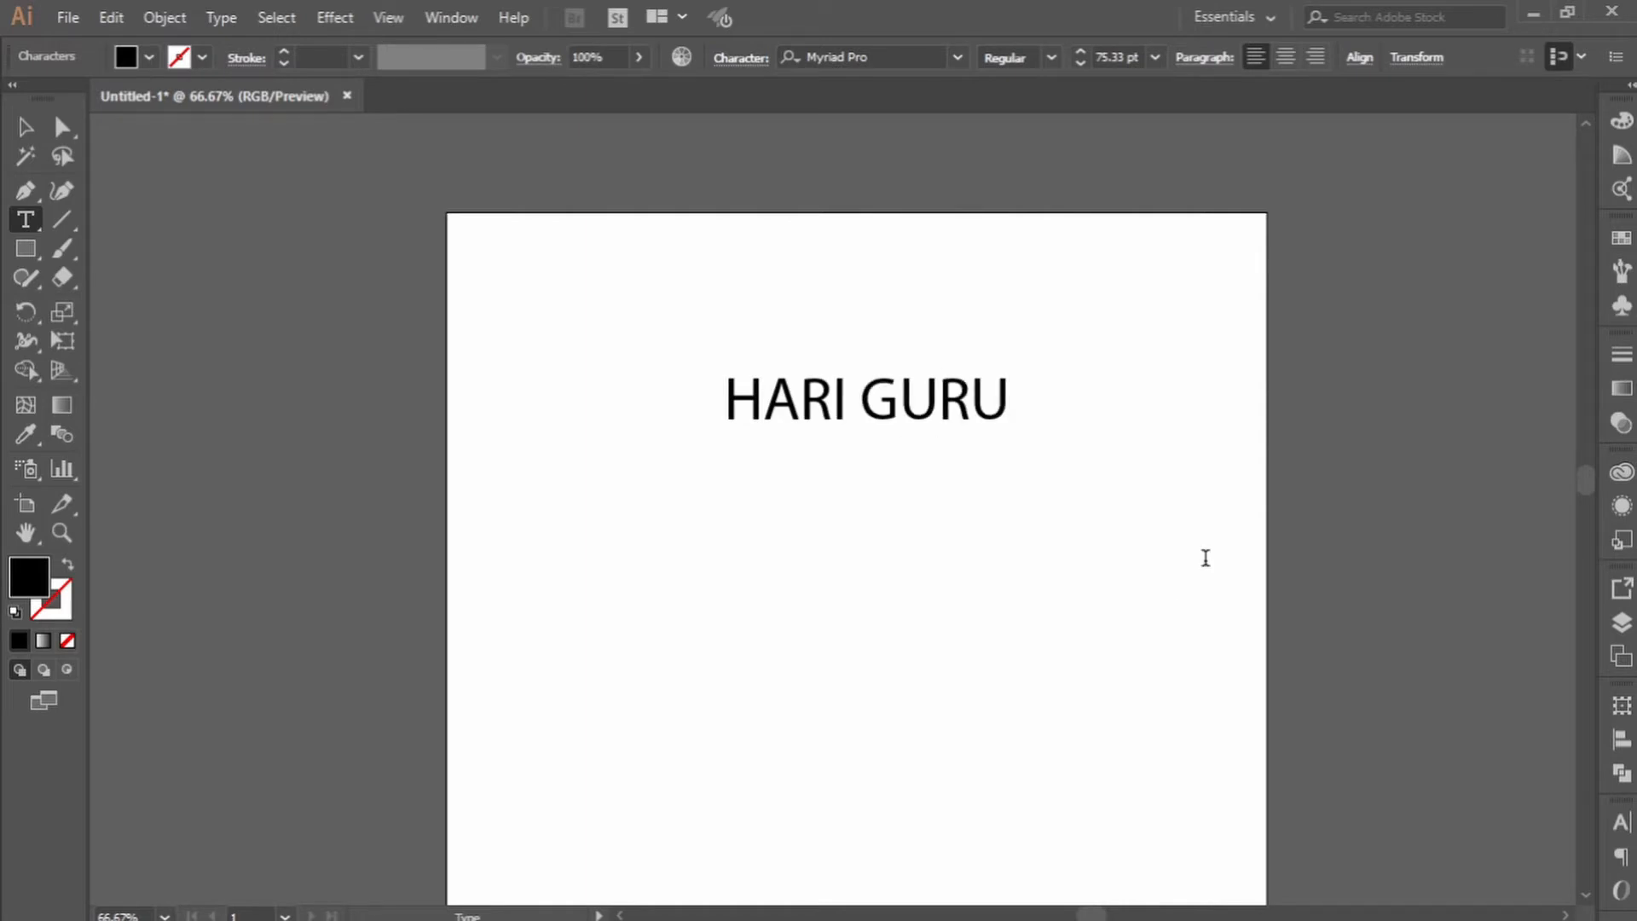
left_click(25, 126)
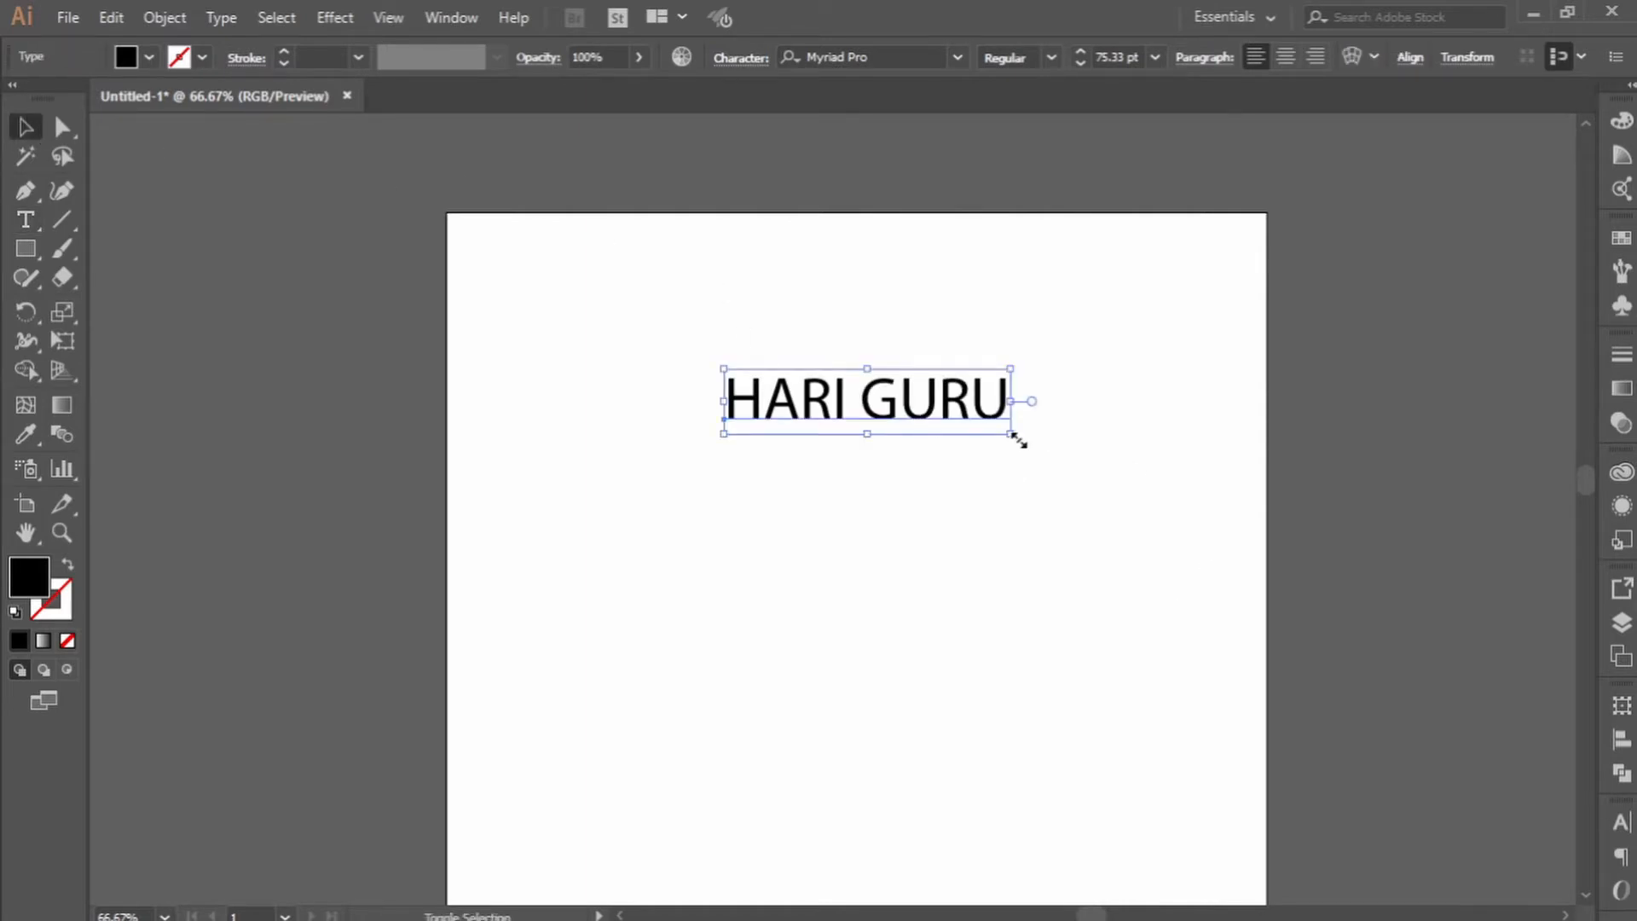
left_click_drag(1018, 440, 978, 416)
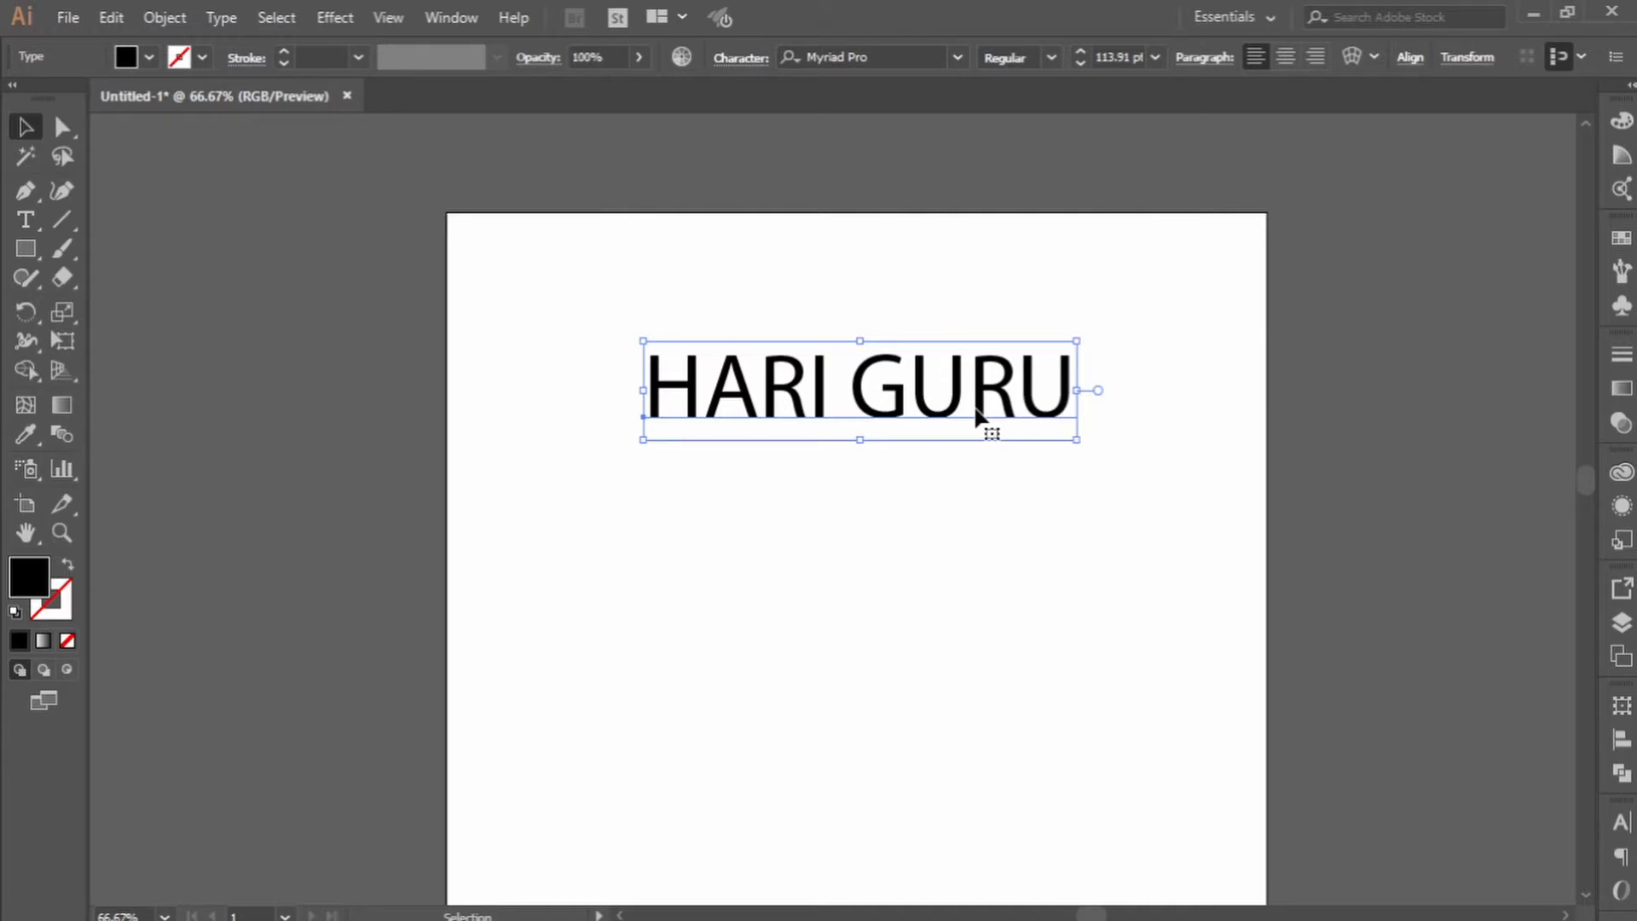
Duplicate the "HARI GURU" heading and place the copy directly below the original.
key("ctrl+c")
key("ctrl+v")
left_click_drag(816, 525, 919, 490)
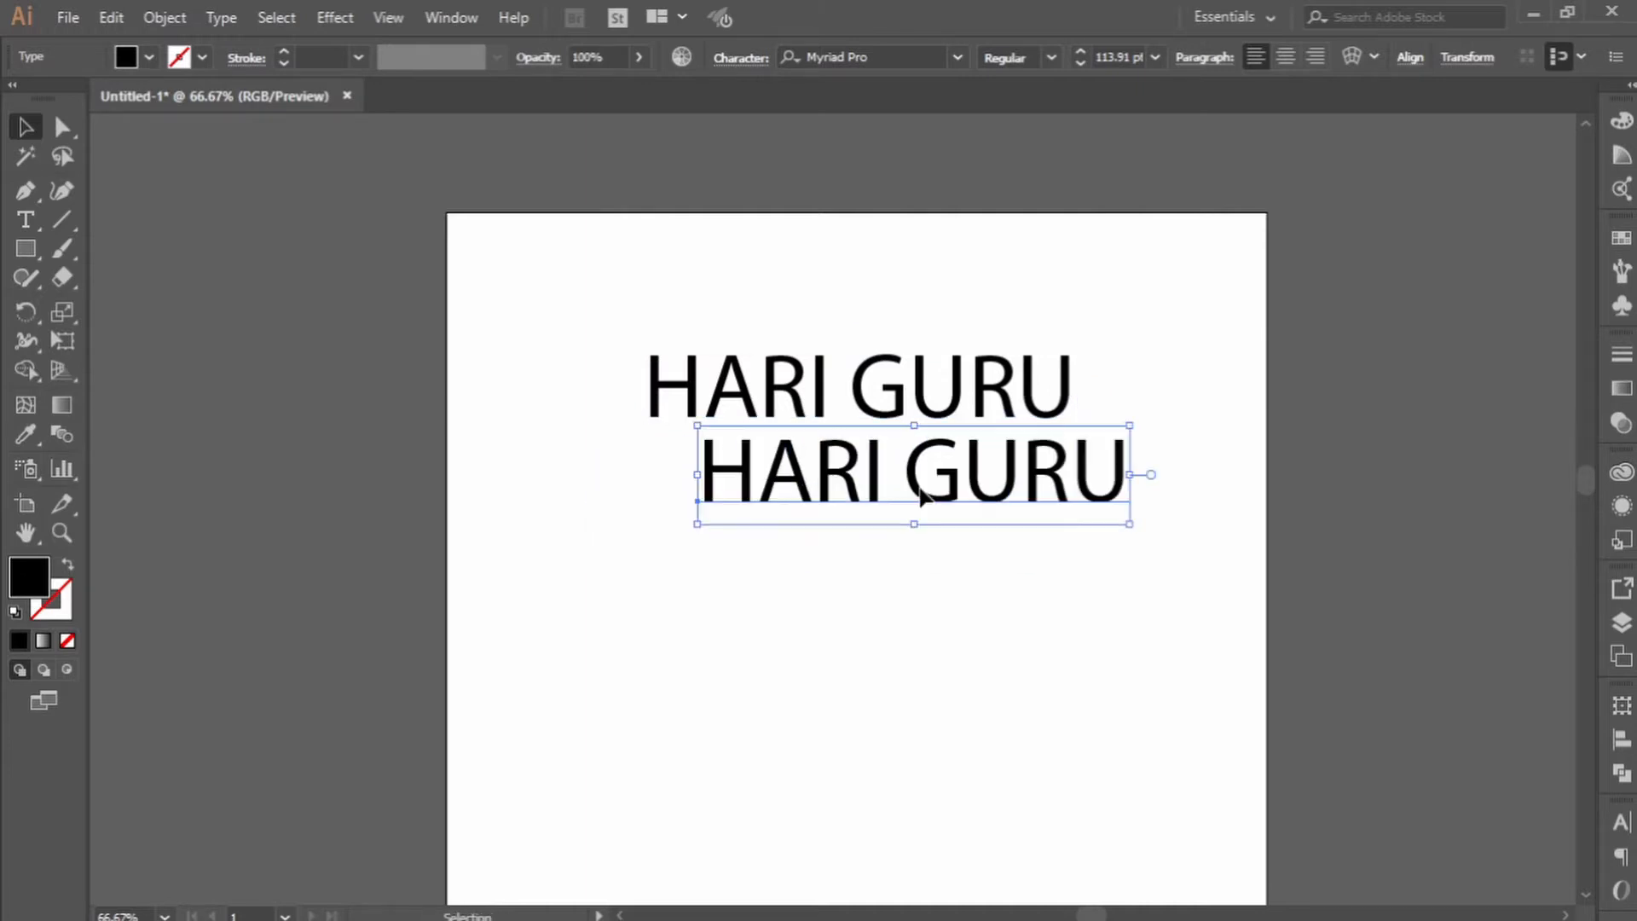
Replace the lower copy's wording with "Loremp ipsum dolor sit amet".
double_click(921, 493)
key("ctrl+a")
key("BackSpace")
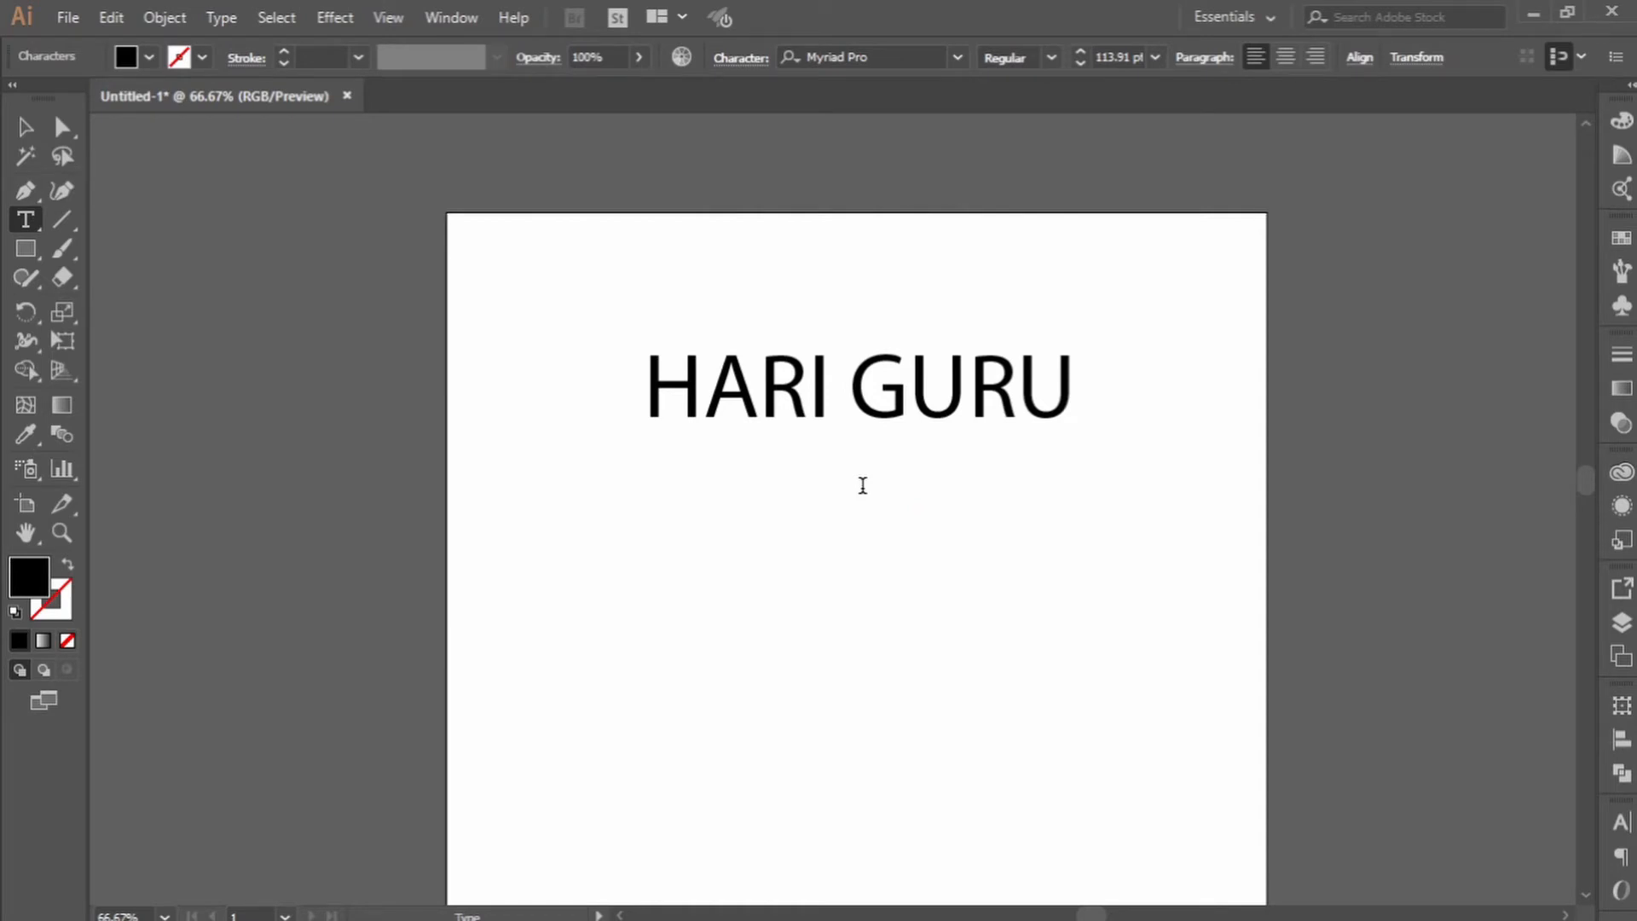
type("M")
key("BackSpace")
type("asa")
key("BackSpace")
key("BackSpace")
key("BackSpace")
type("Loremp i")
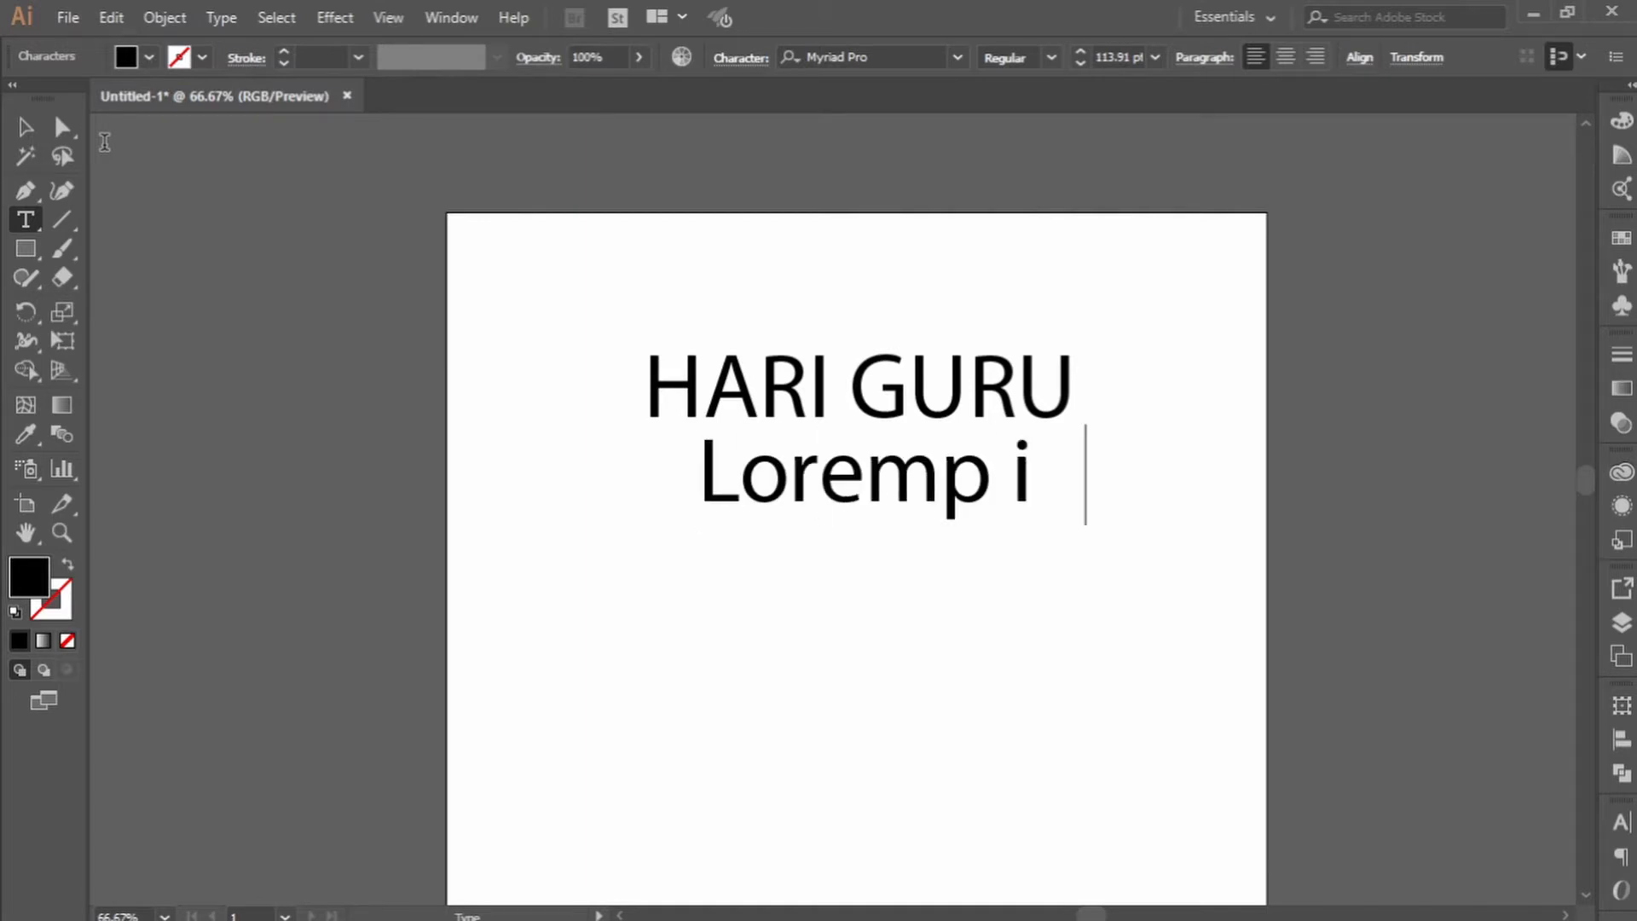
type("psum dolor sit amet")
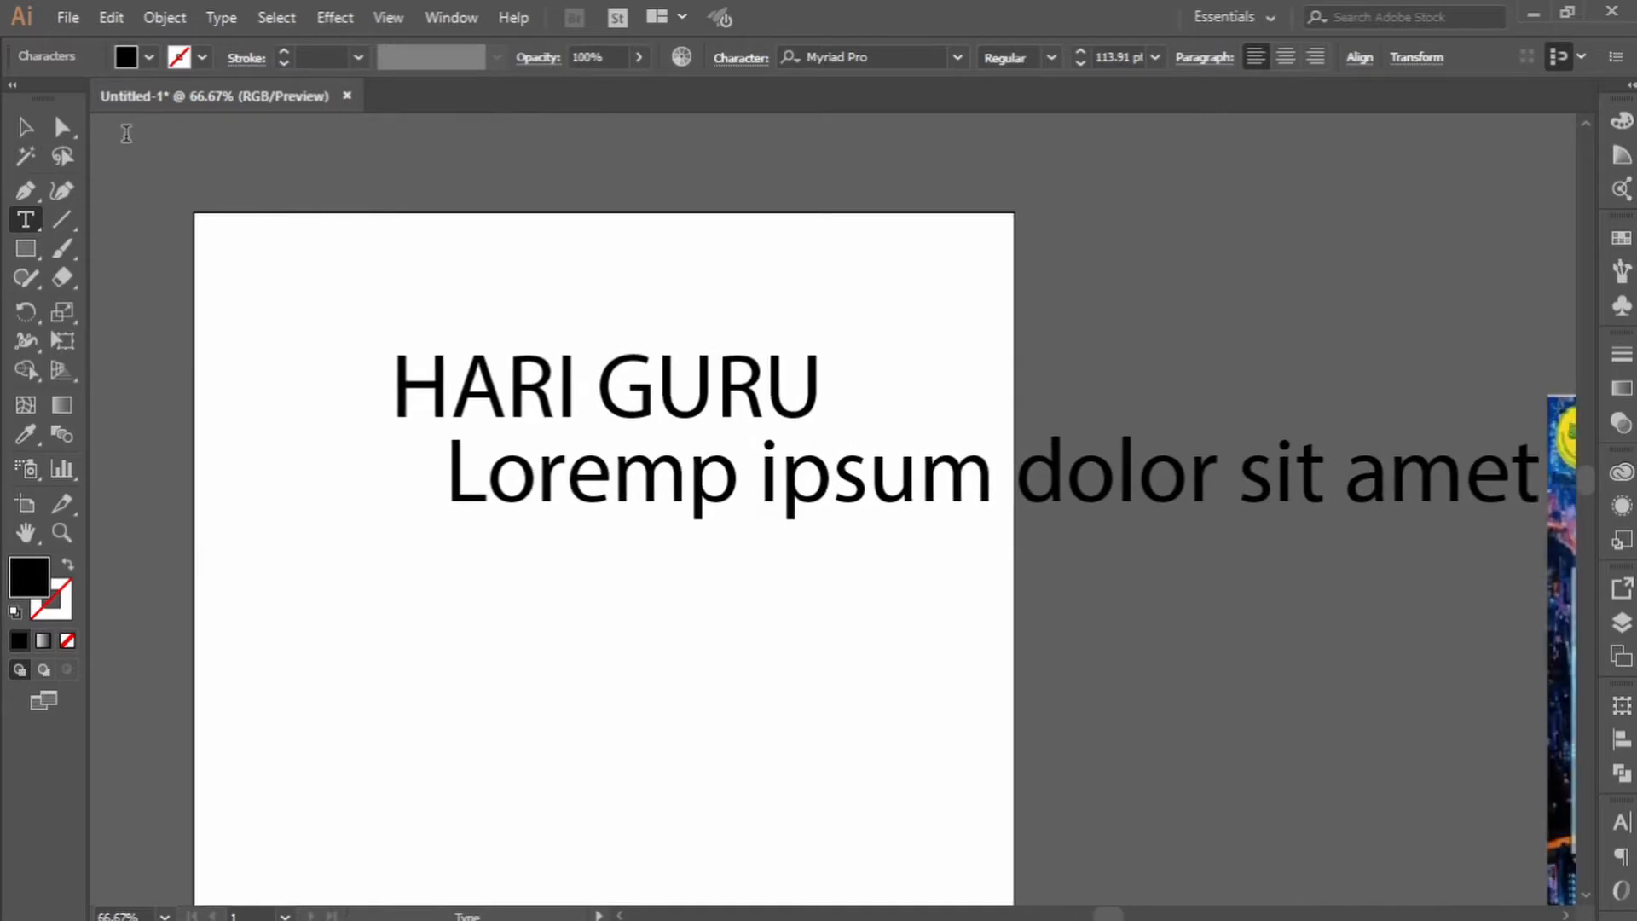
Shrink the "Loremp ipsum dolor sit amet" line to about 42.32 pt and move it directly beneath the heading.
left_click(26, 127)
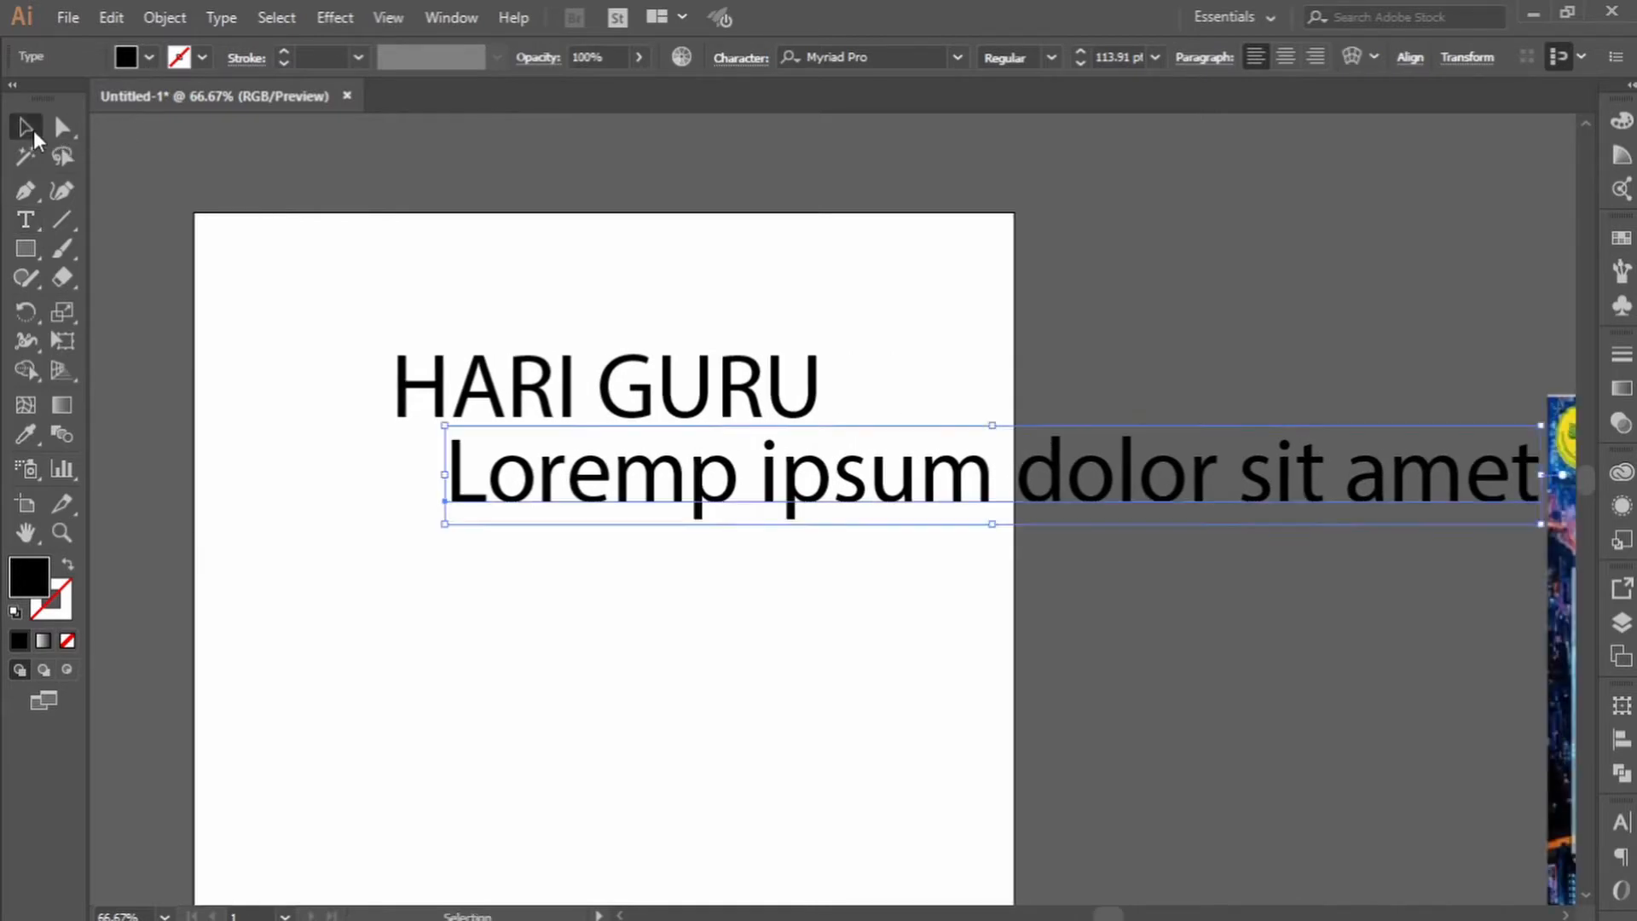
left_click_drag(460, 375, 658, 351)
left_click_drag(945, 462, 719, 474)
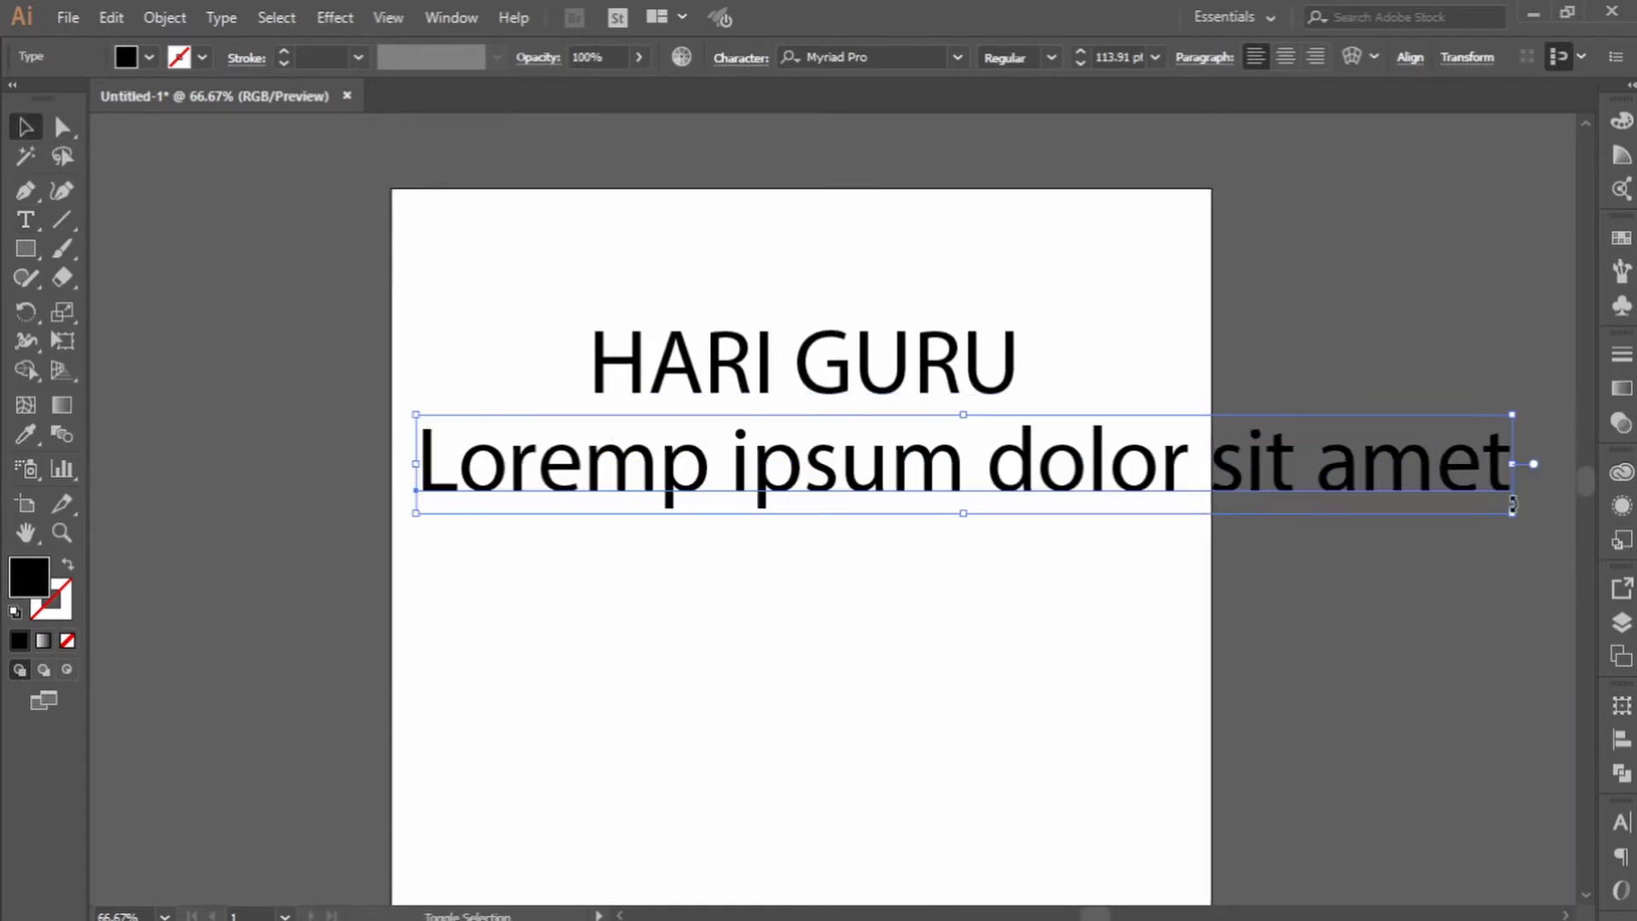
left_click_drag(1512, 513, 823, 450)
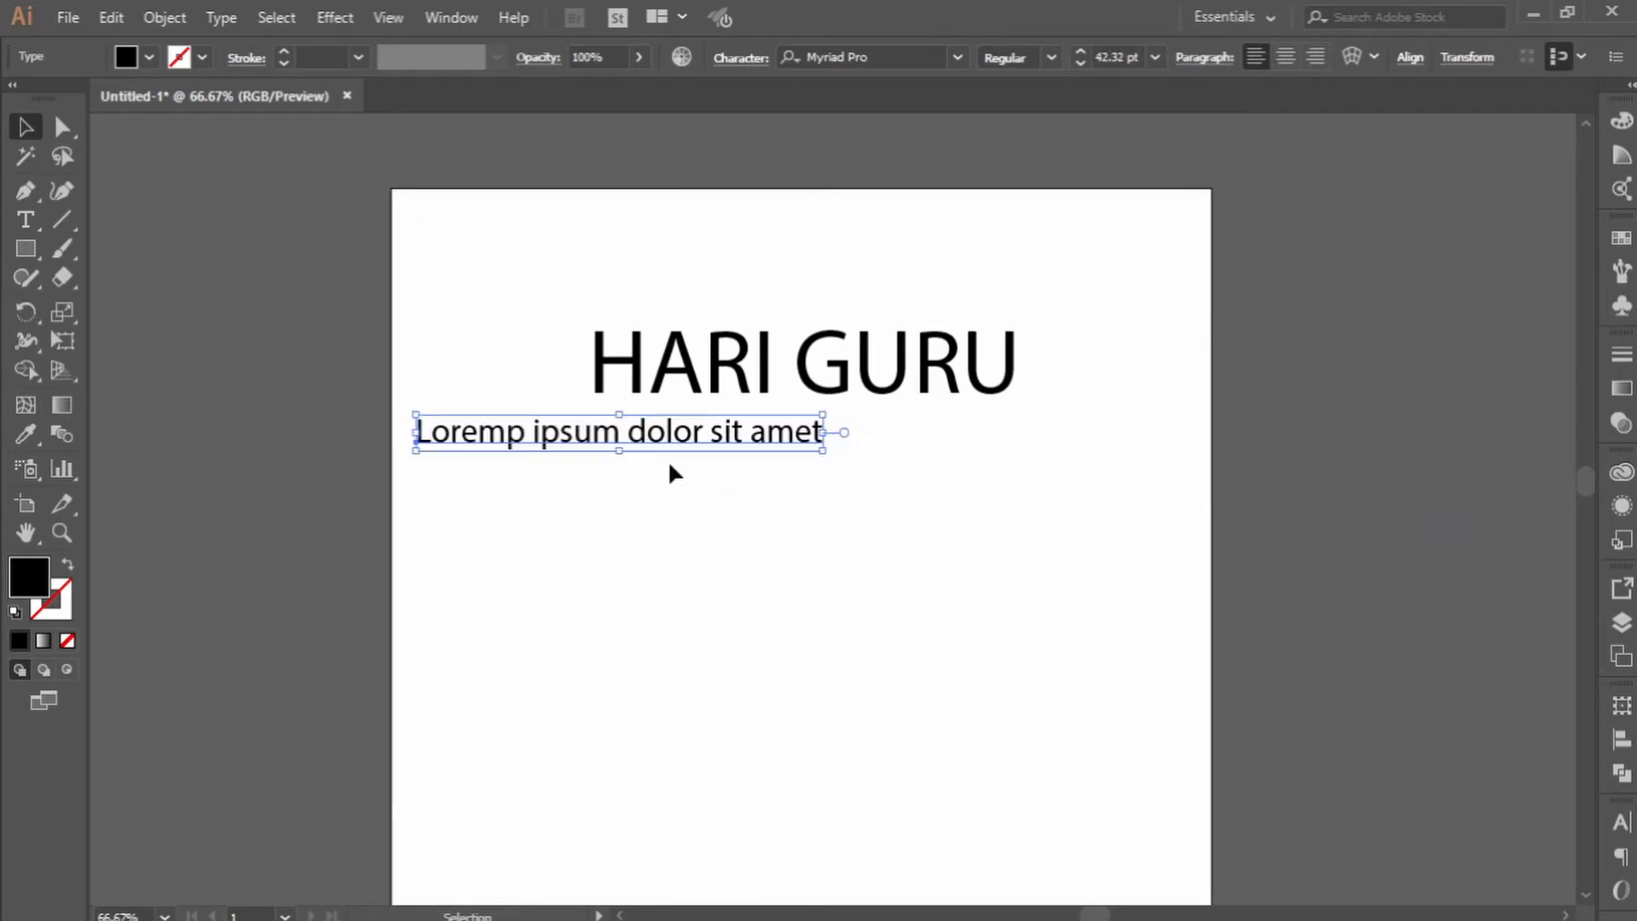
left_click_drag(657, 439, 842, 433)
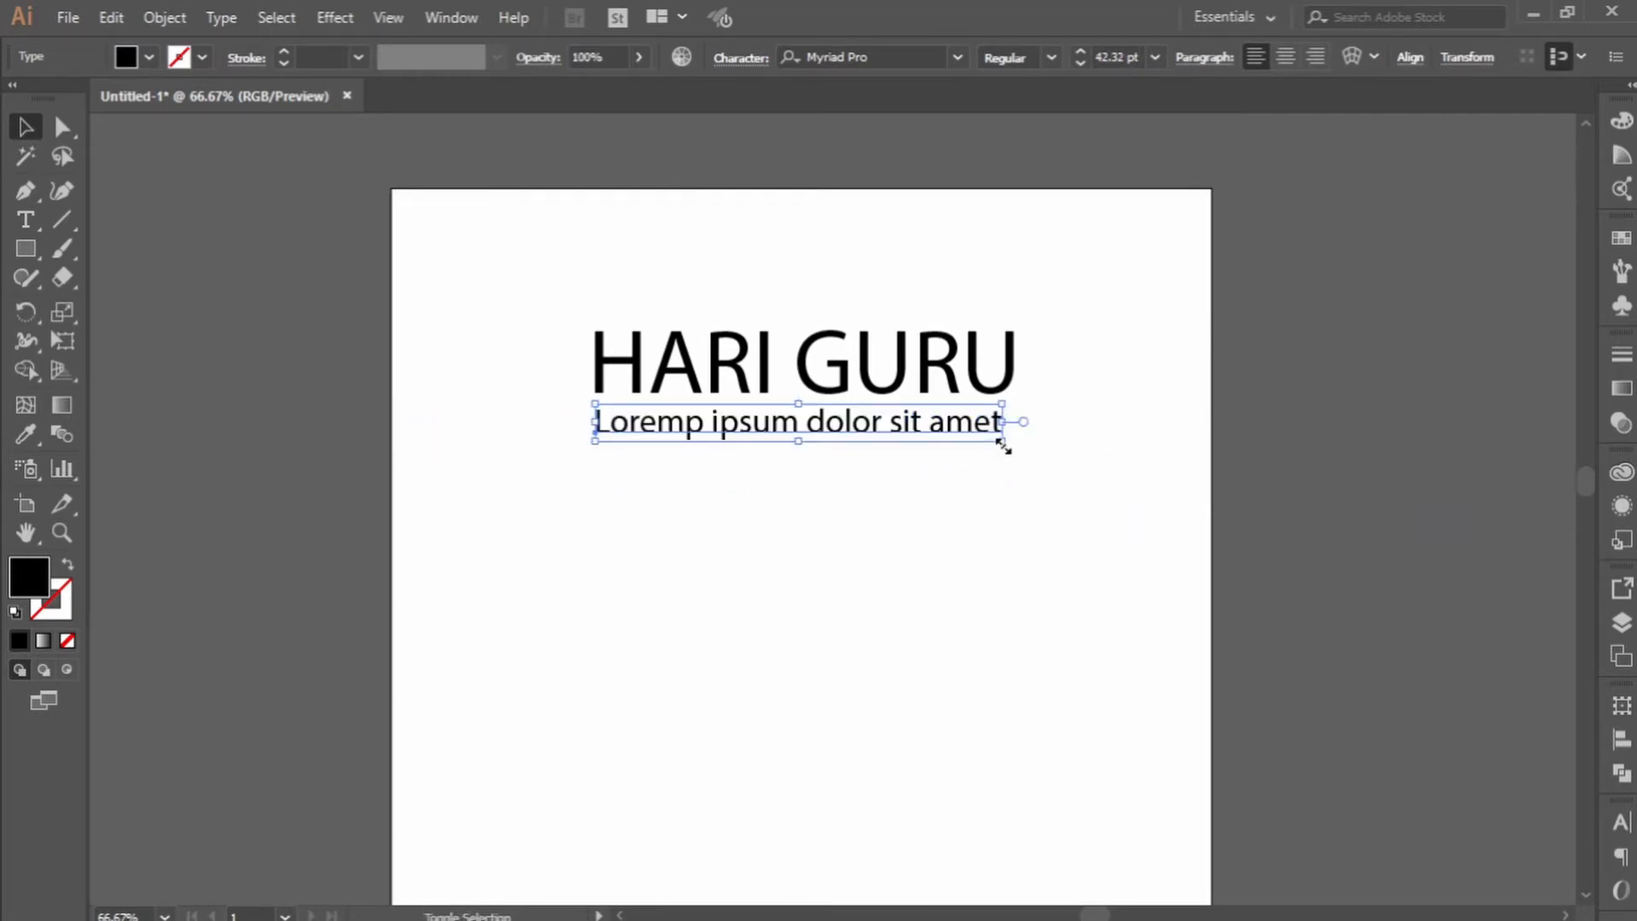
Enlarge the subtitle to about 43.93 pt and nudge it slightly left to match the heading's width.
left_click_drag(1002, 443, 1017, 443)
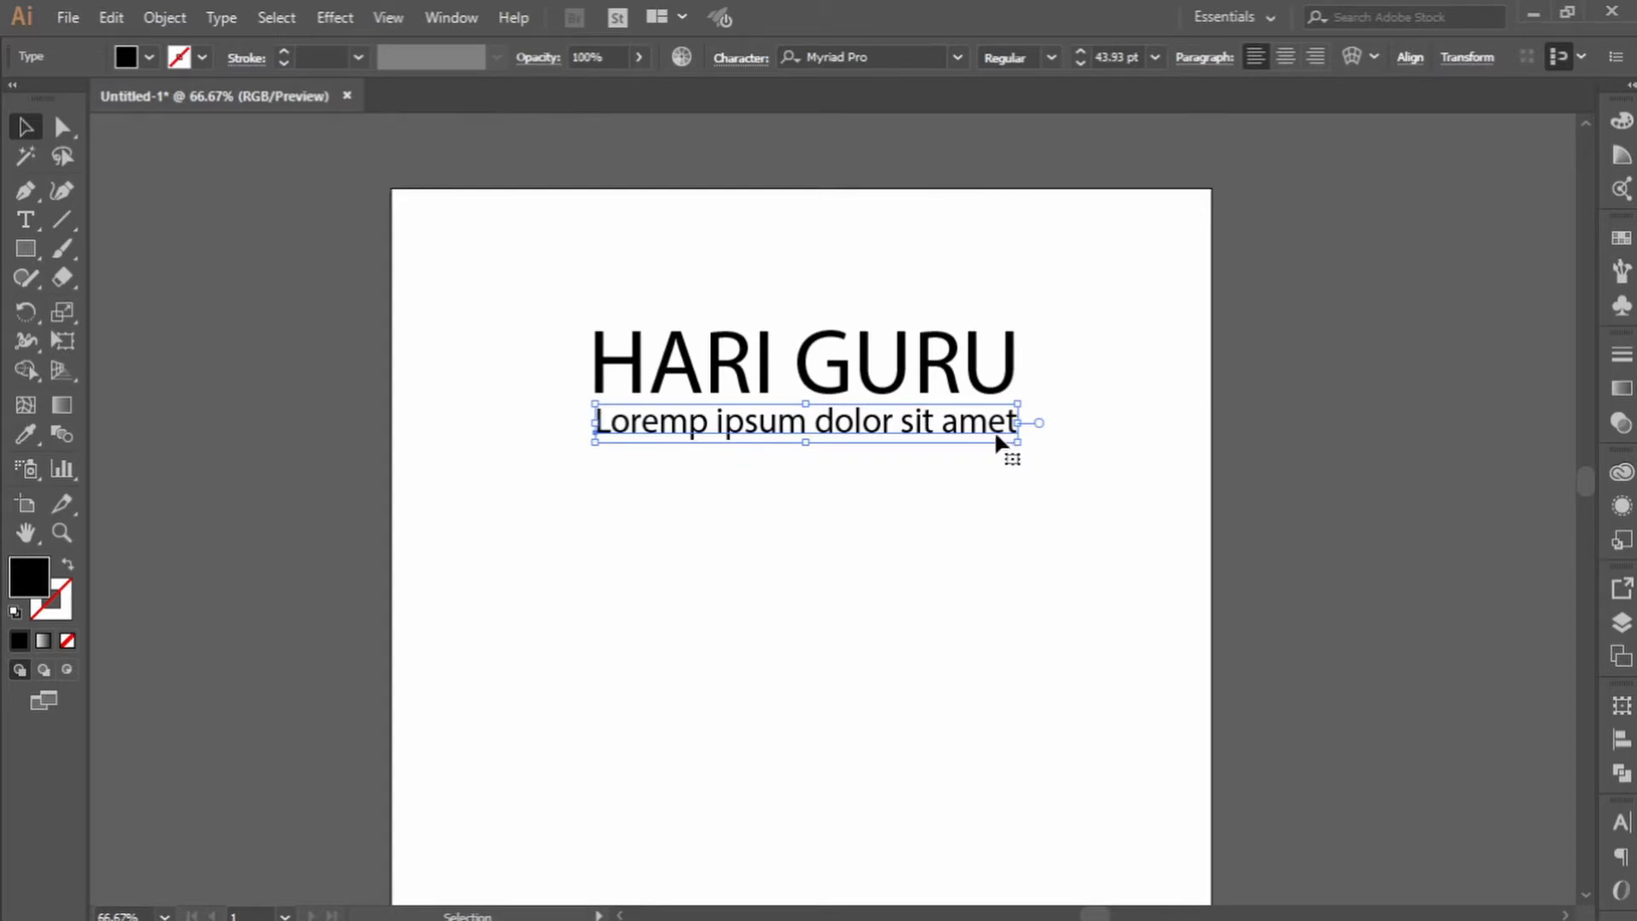
key("Left")
key("Left")
key("Left")
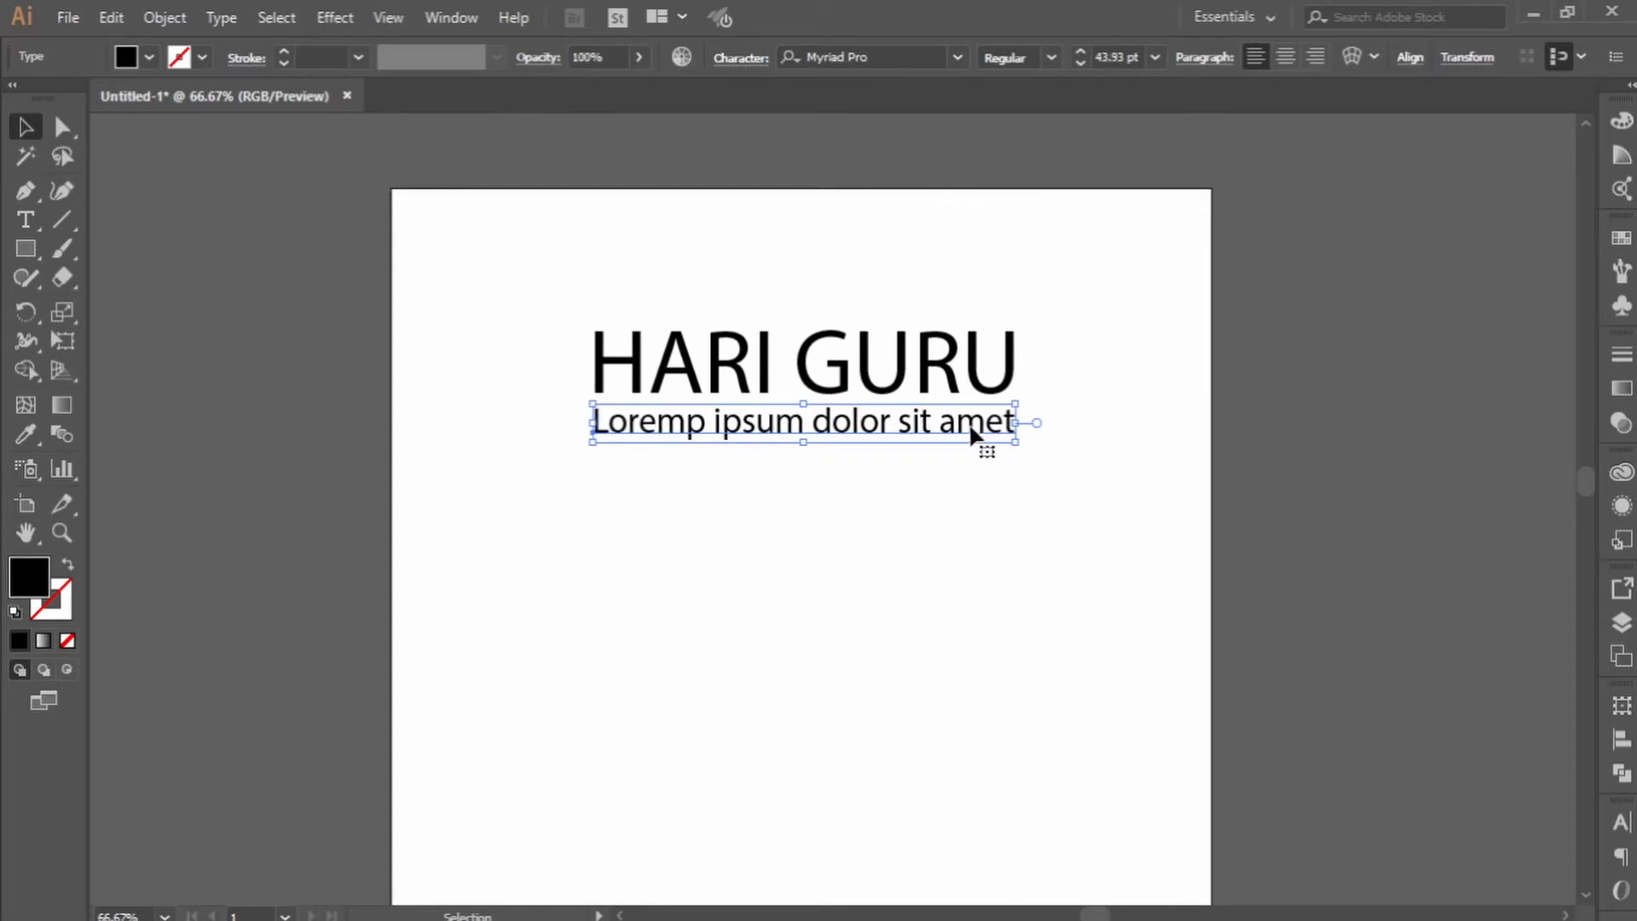
left_click(1117, 375)
left_click_drag(545, 270, 943, 547)
left_click(1066, 516)
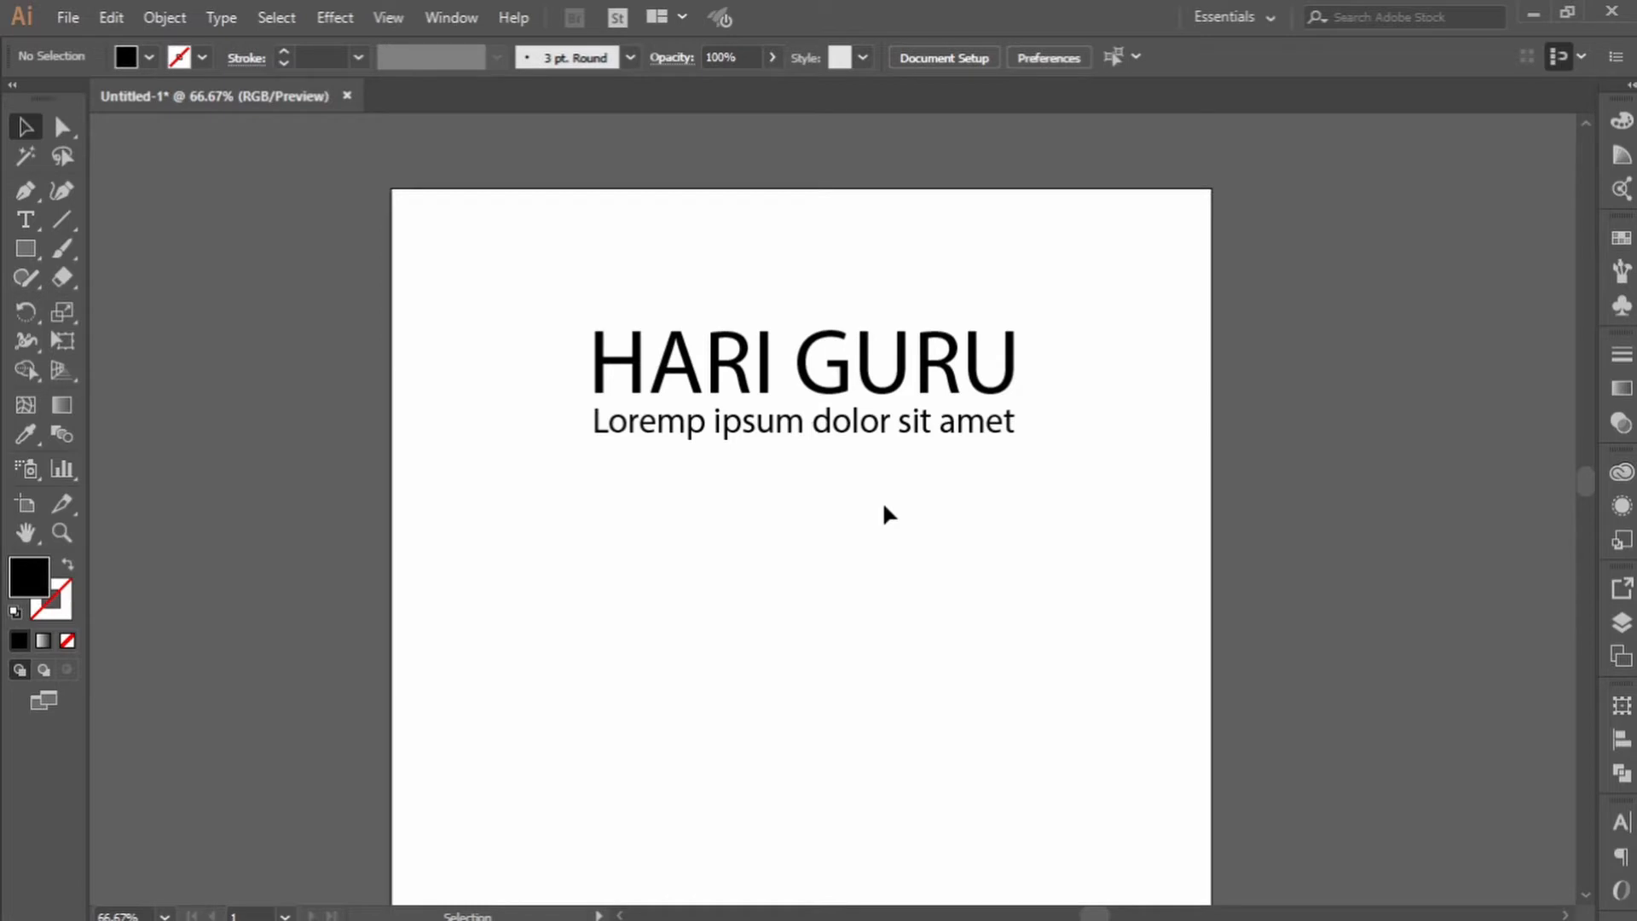
left_click(876, 391)
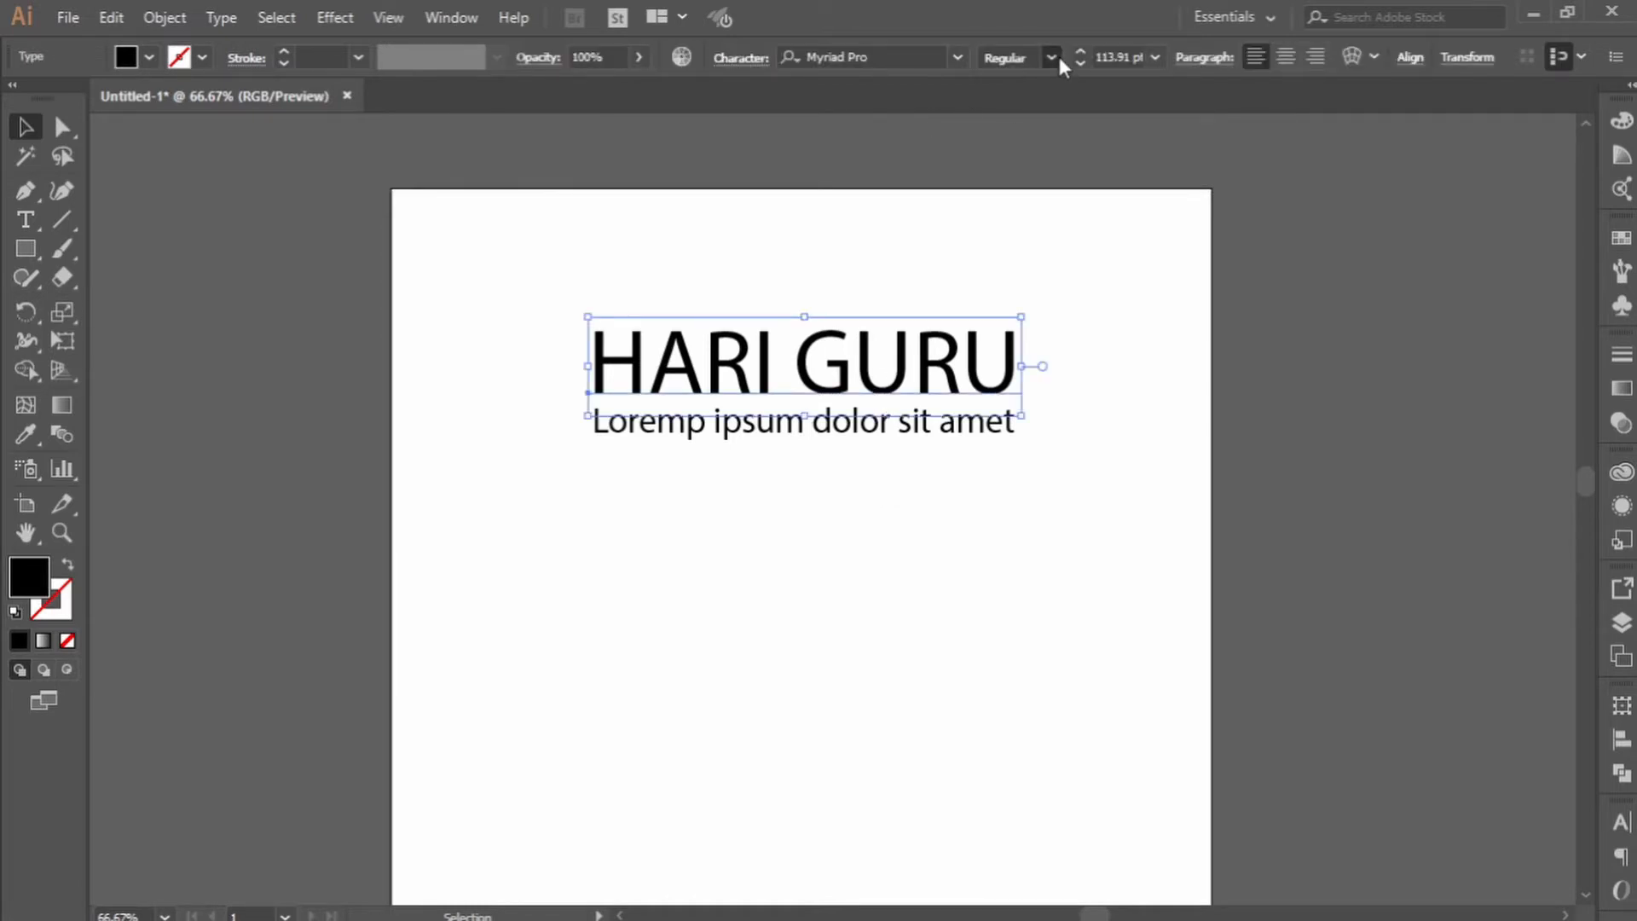
left_click(1111, 224)
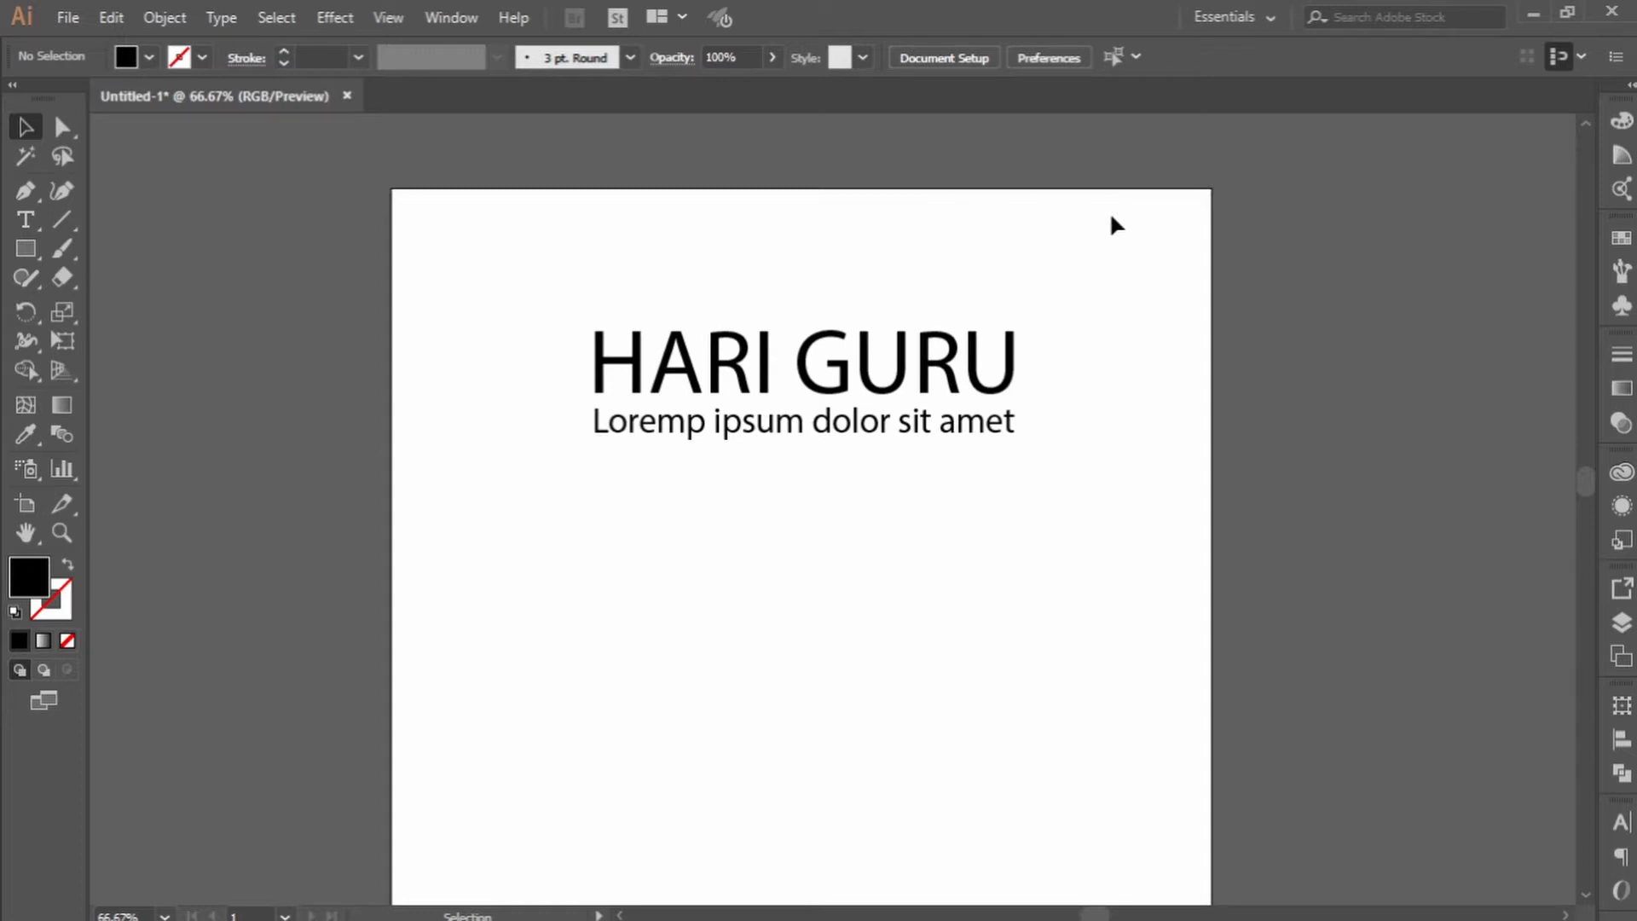
Try the Times New Roman font on the "HARI GURU" heading with a slight shift to the left, and undo both changes.
left_click(983, 357)
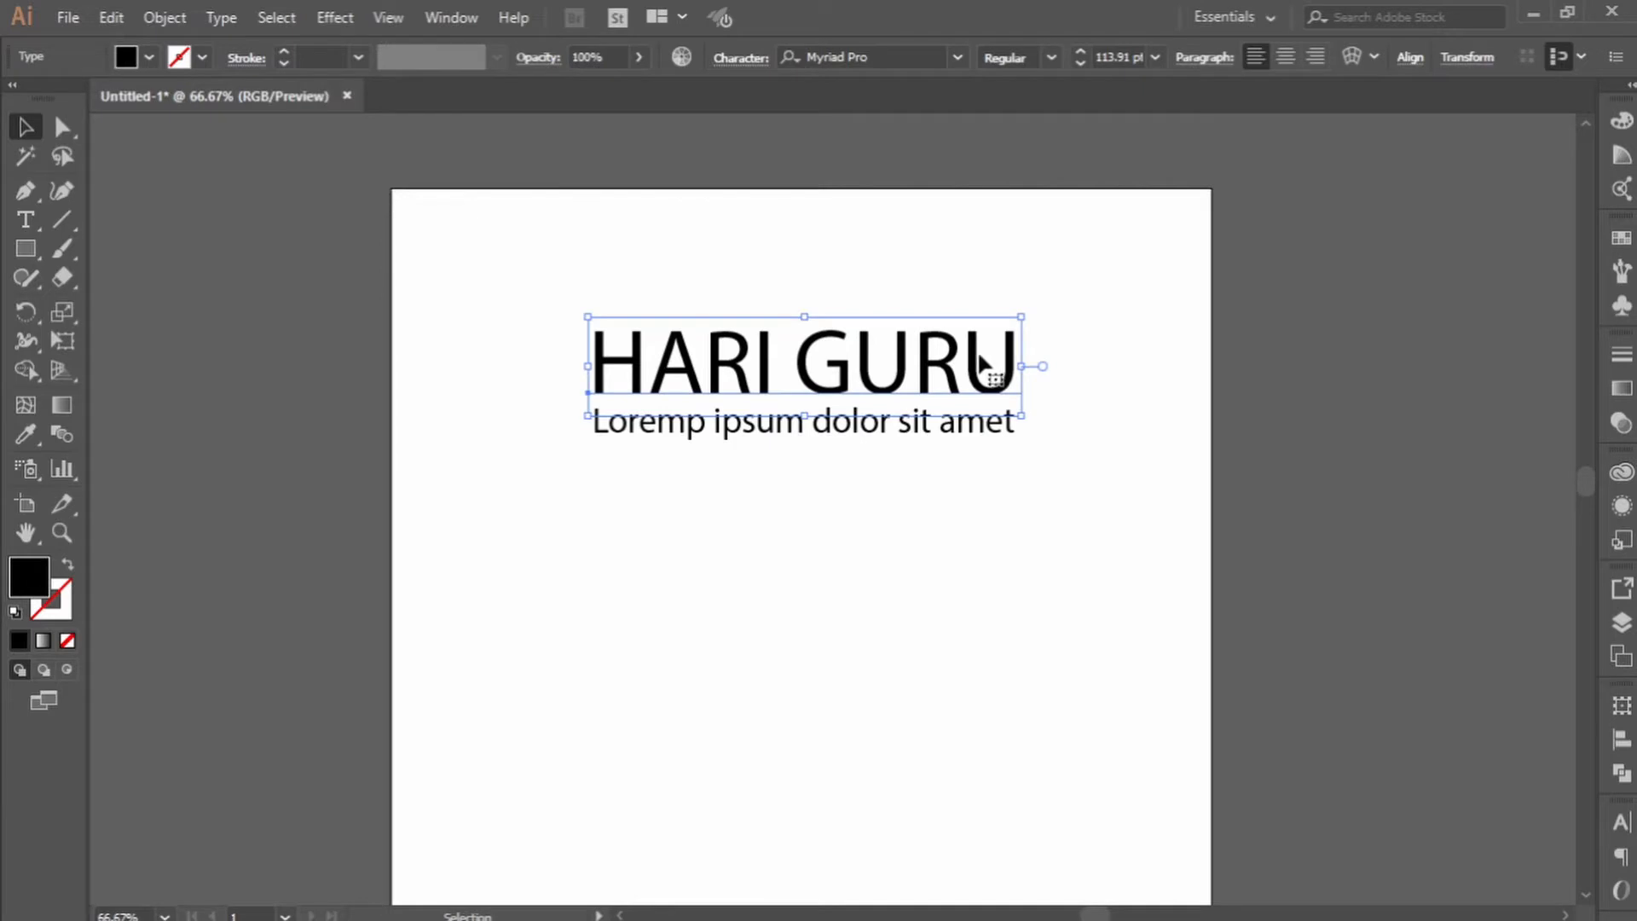
left_click(902, 53)
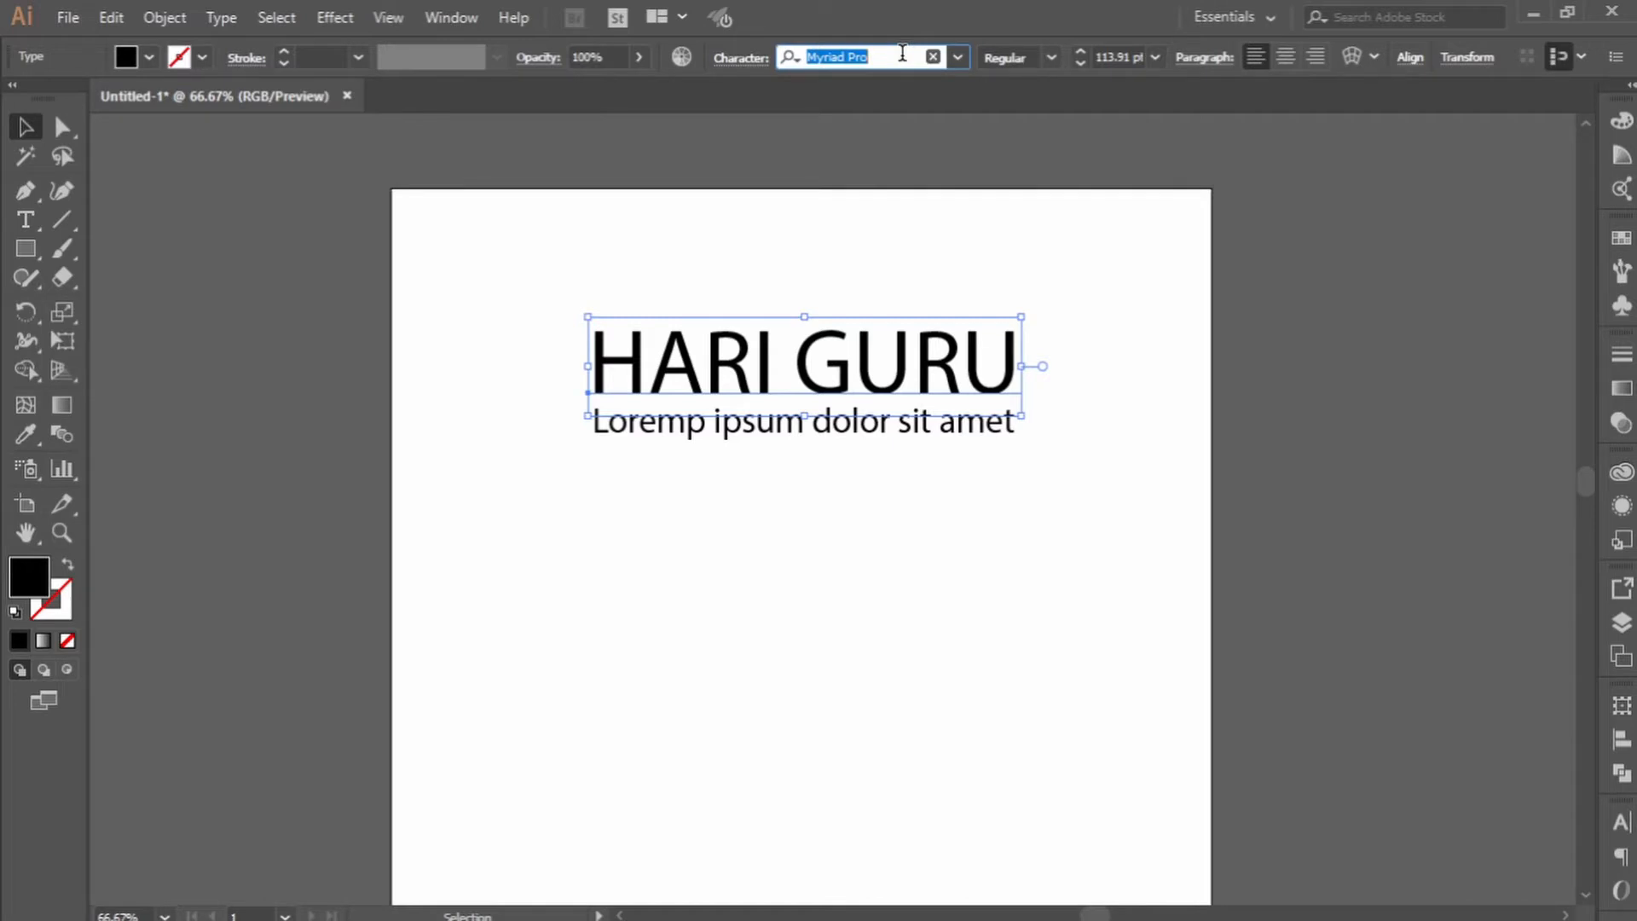
type("m")
key("BackSpace")
type("tim")
key("Return")
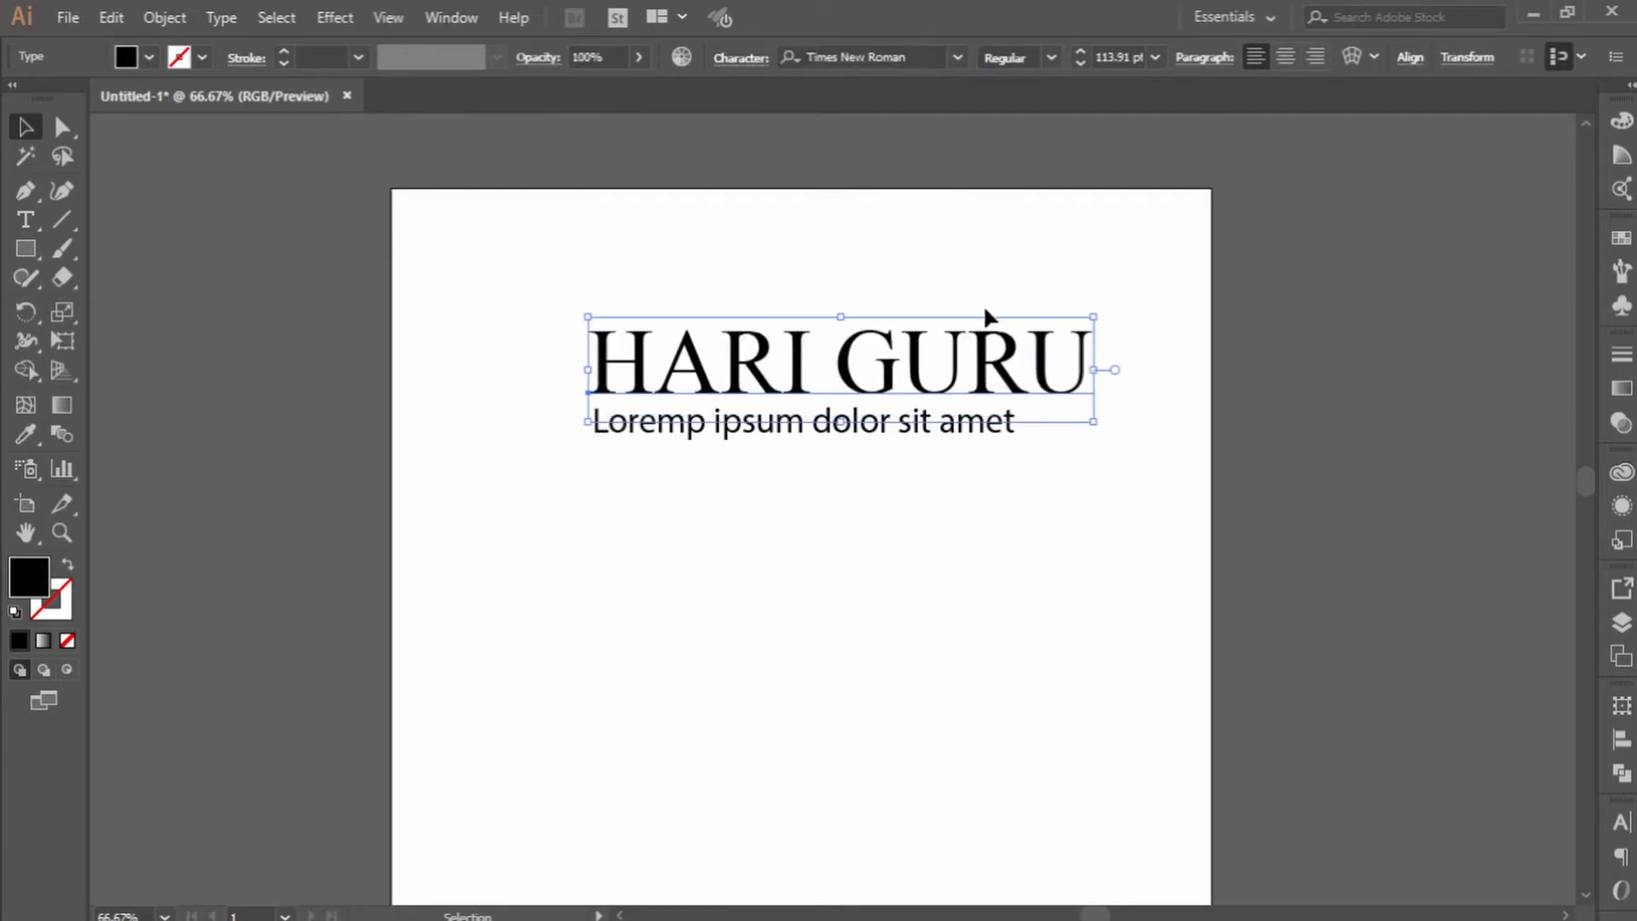
left_click_drag(992, 375, 959, 373)
left_click(1118, 455)
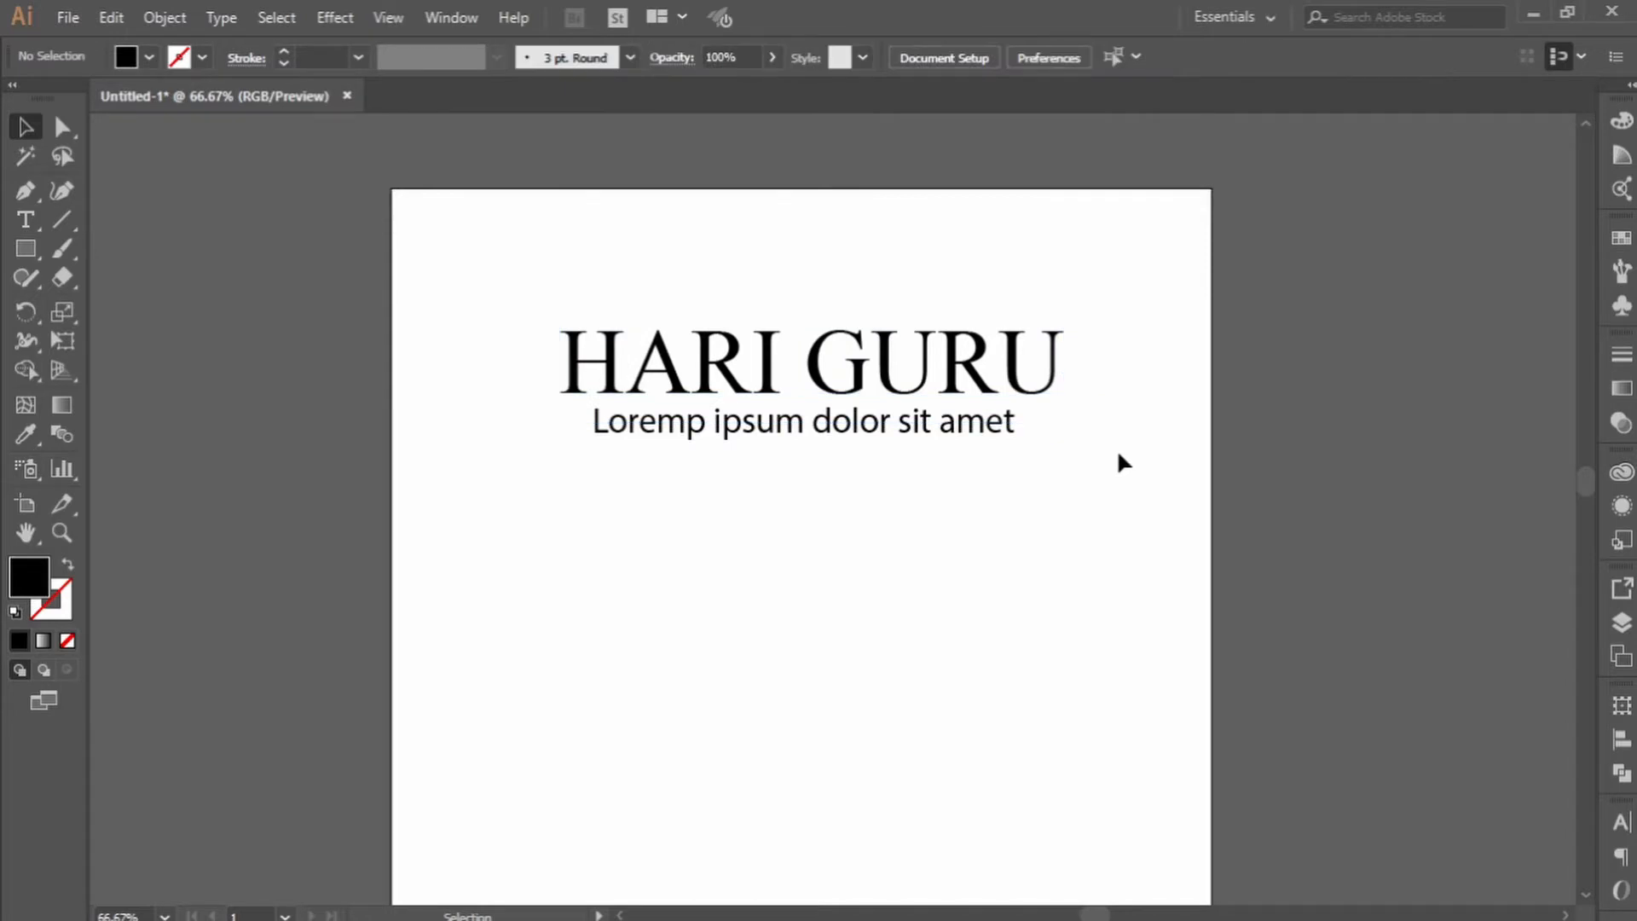
key("ctrl+z")
key("ctrl+z")
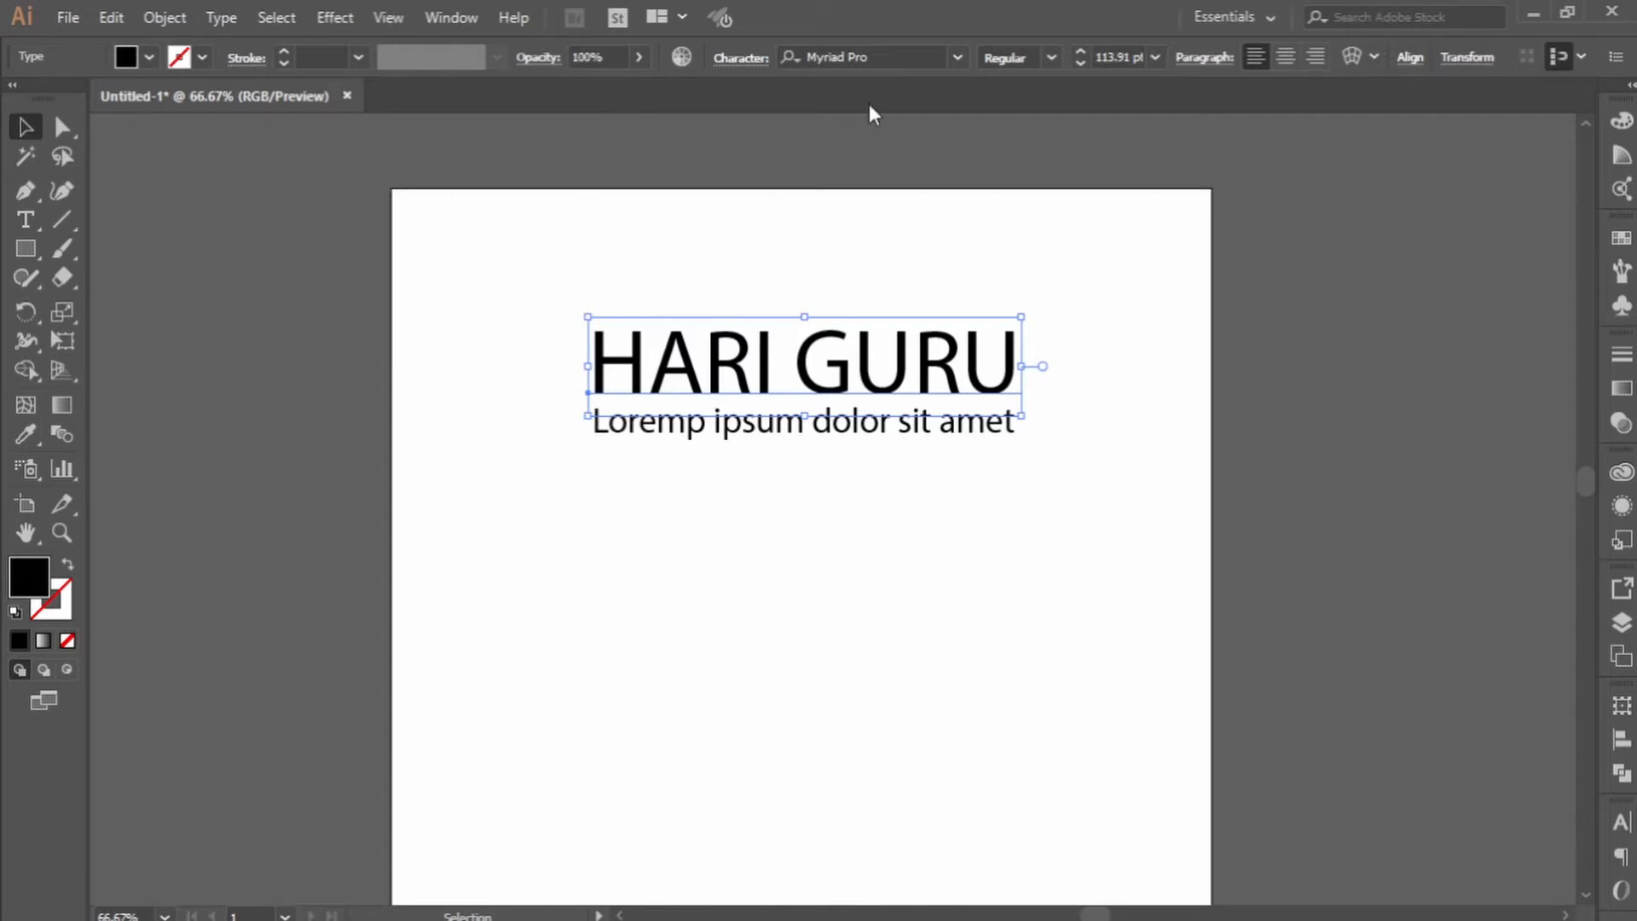
Set the "HARI GURU" heading's font to Times New Roman and re-centre it above the subtitle.
left_click(868, 58)
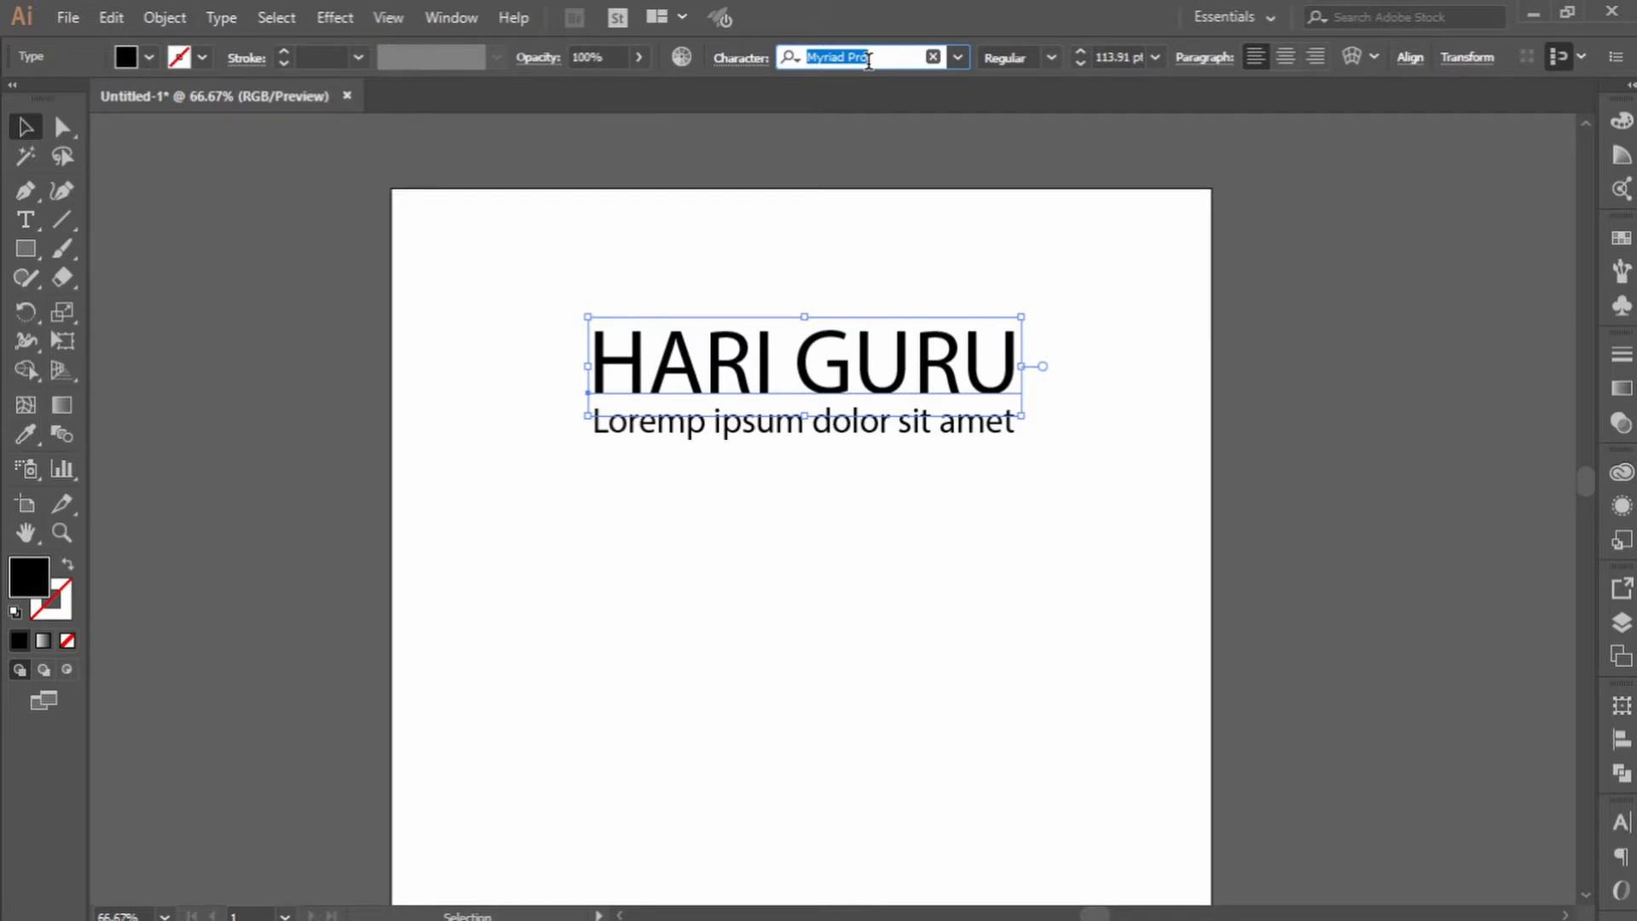
type("time")
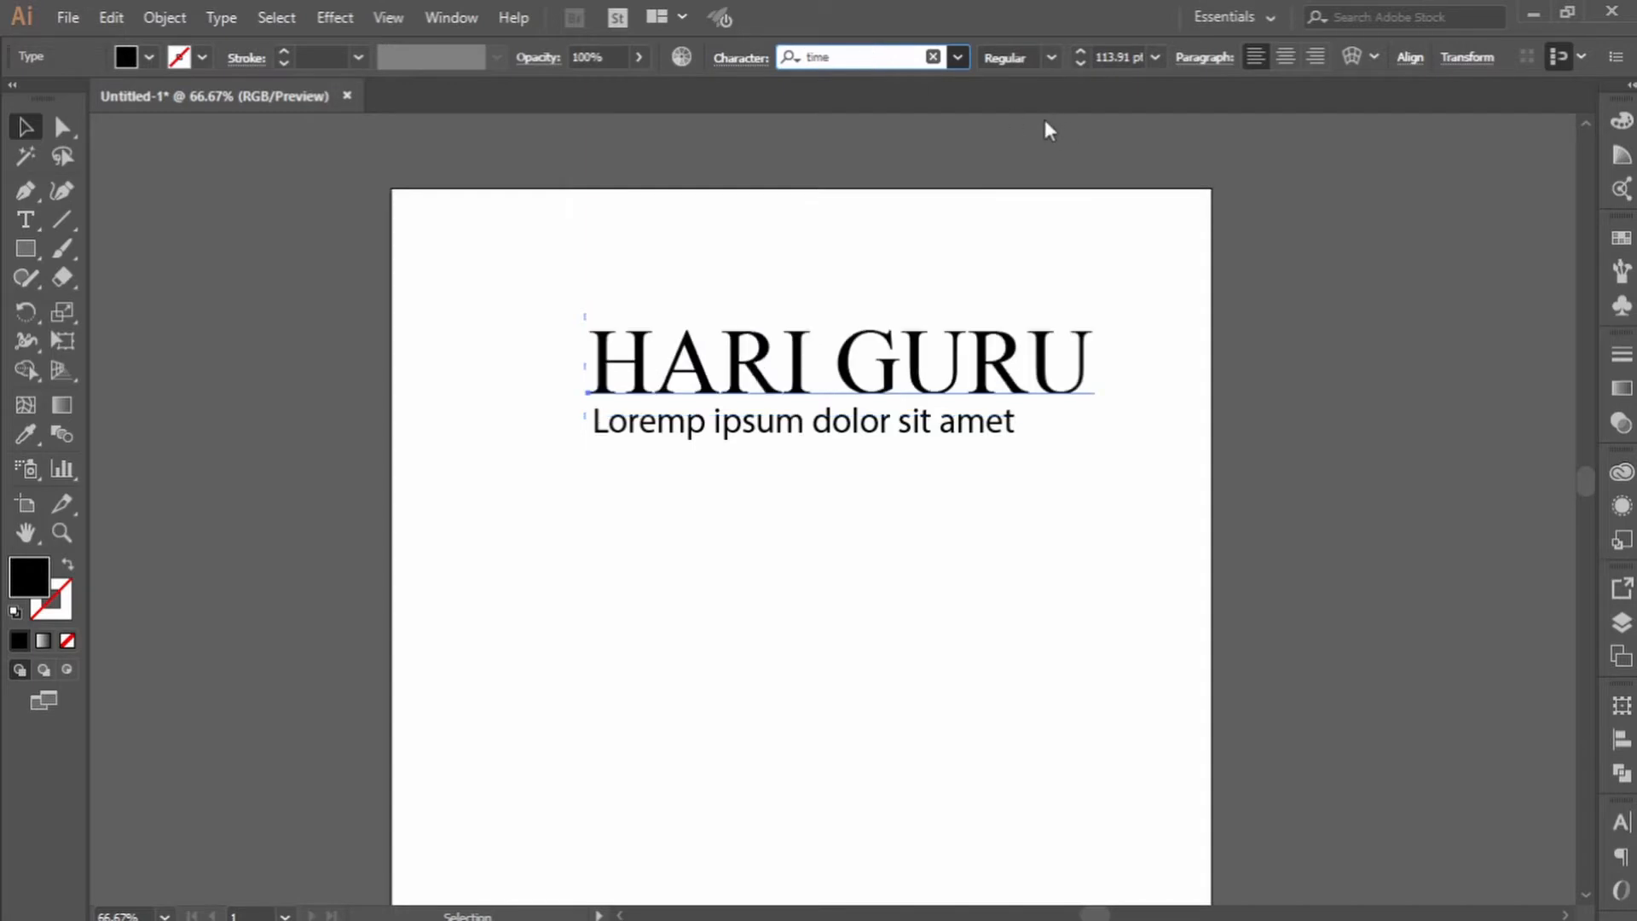
key("Return")
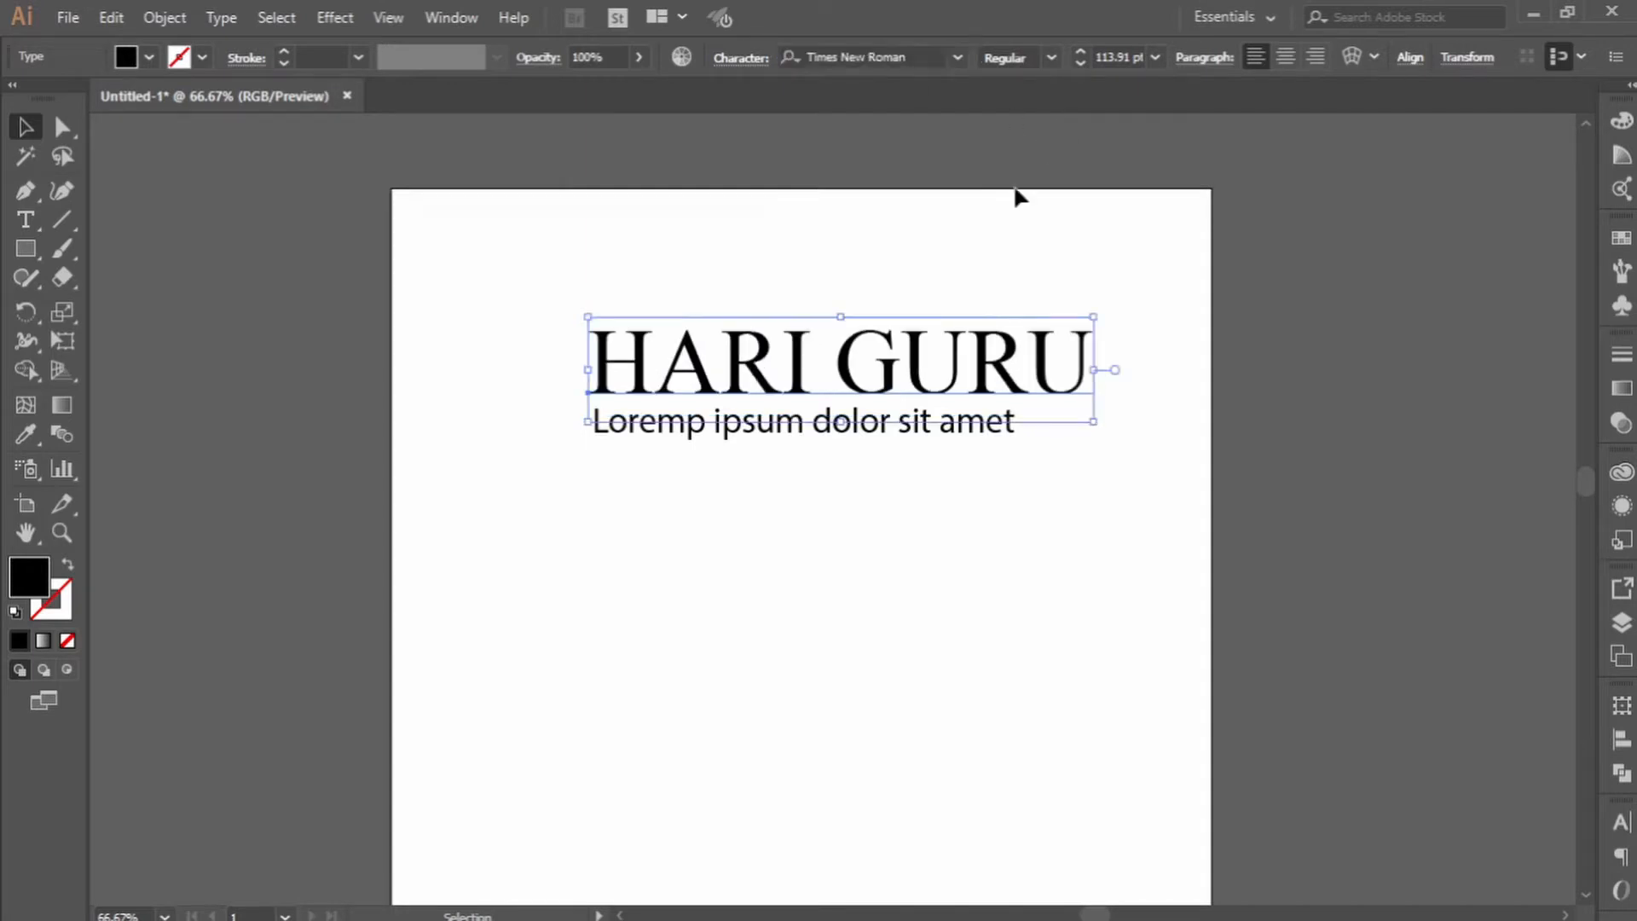
mouse_move(966, 373)
left_mouse_down()
mouse_move(936, 368)
mouse_move(971, 368)
left_mouse_up()
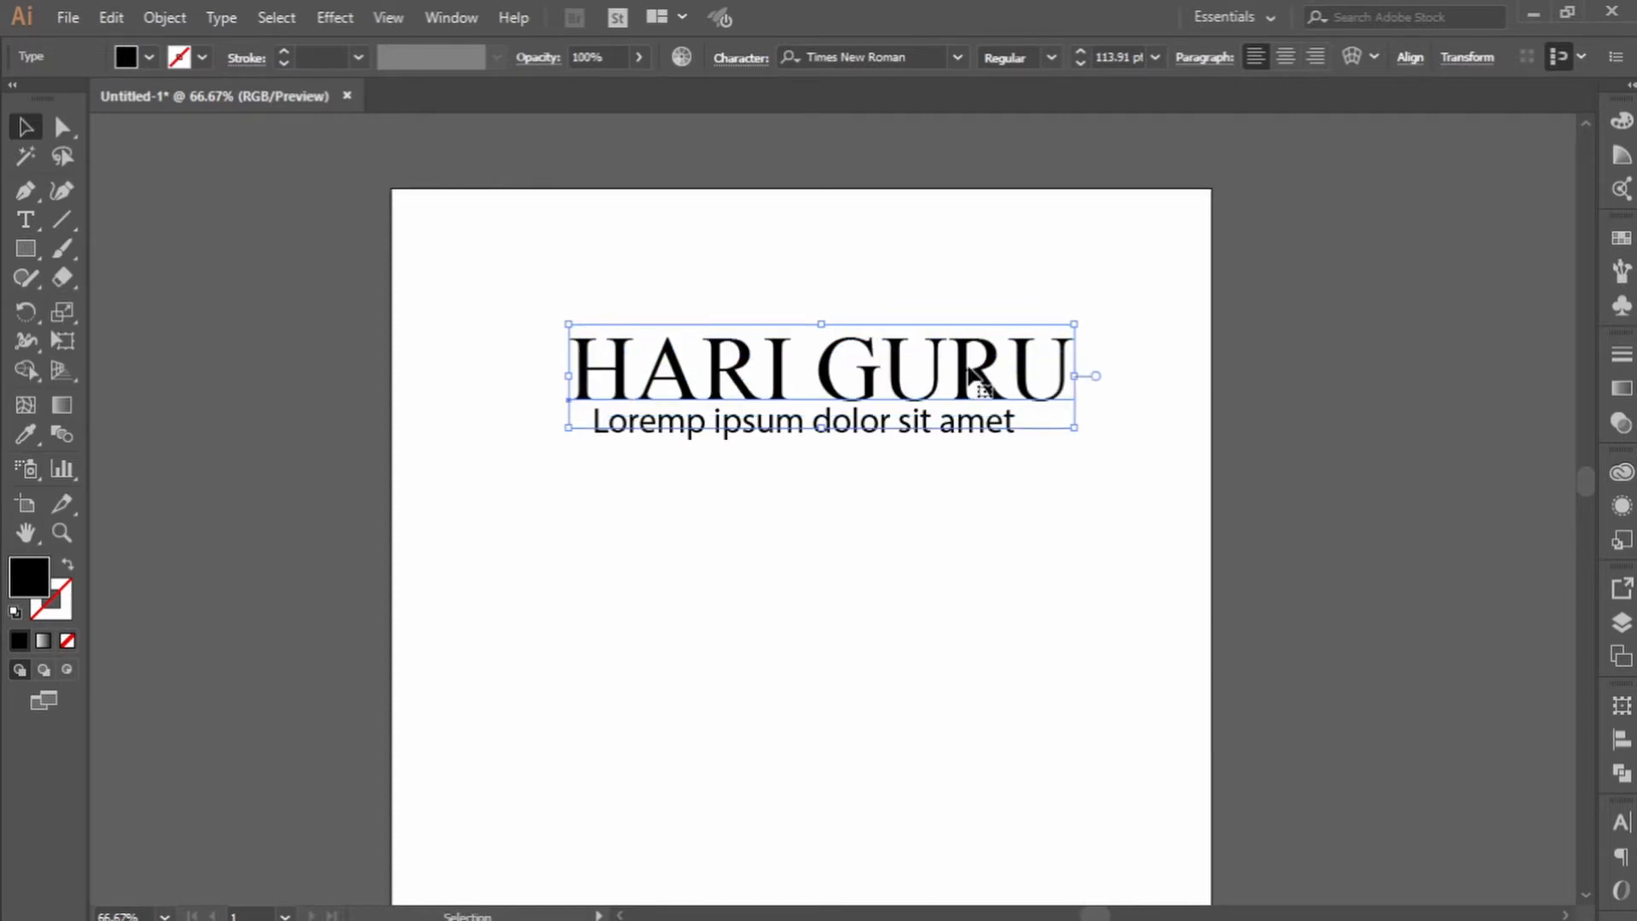
Try the OraqleScript font on the heading with a slight move, and undo both changes.
left_click(891, 57)
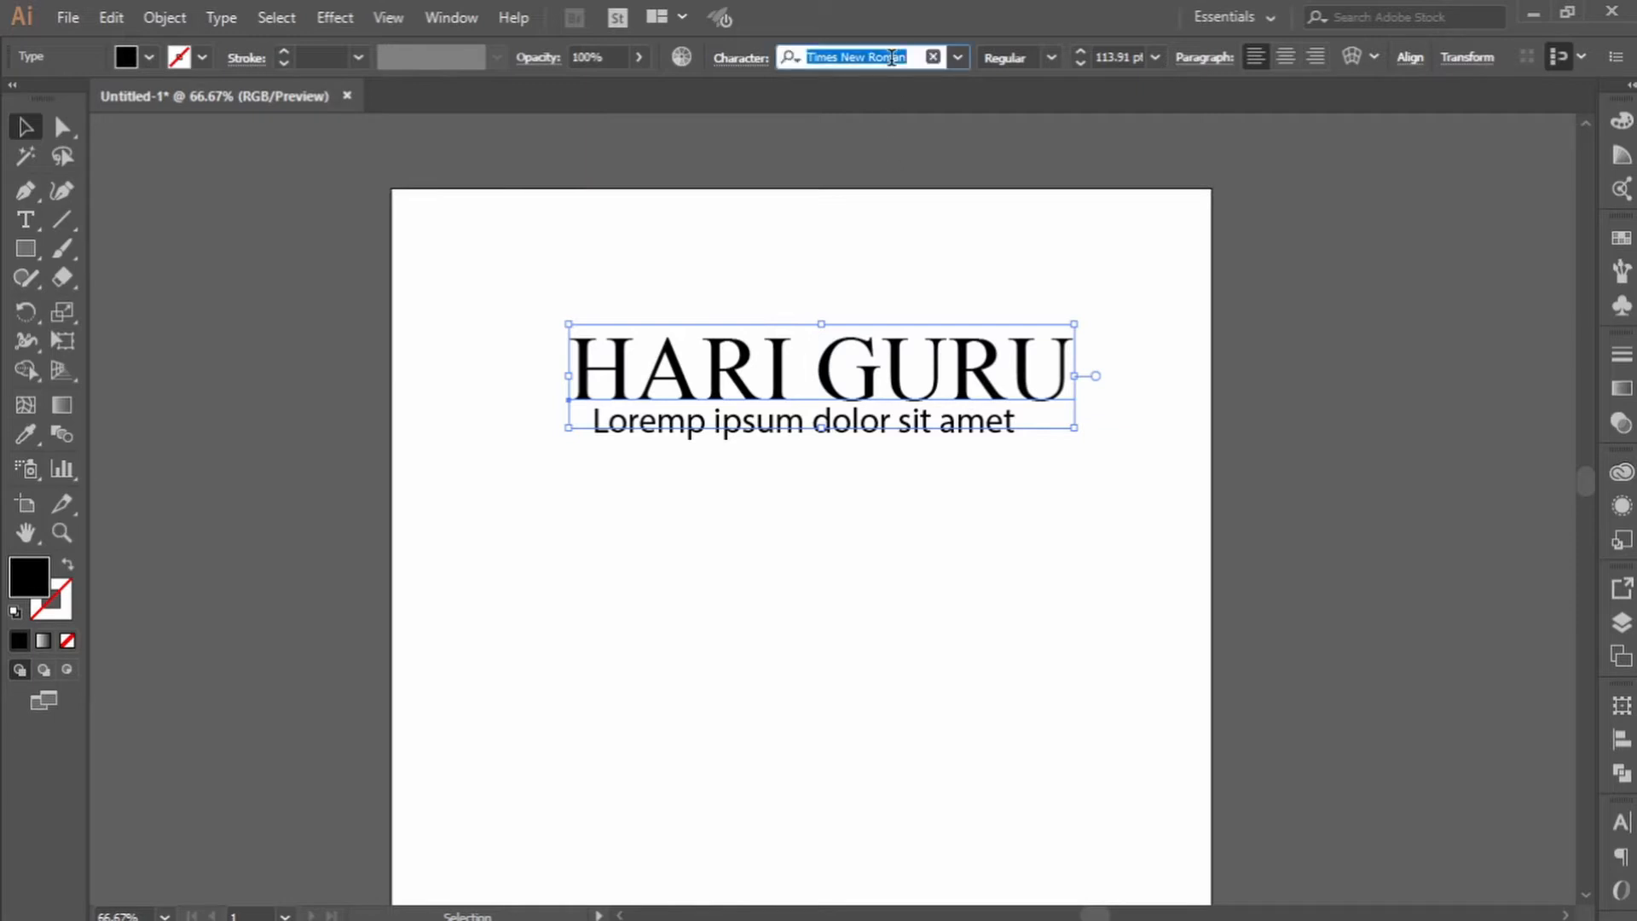
type("c")
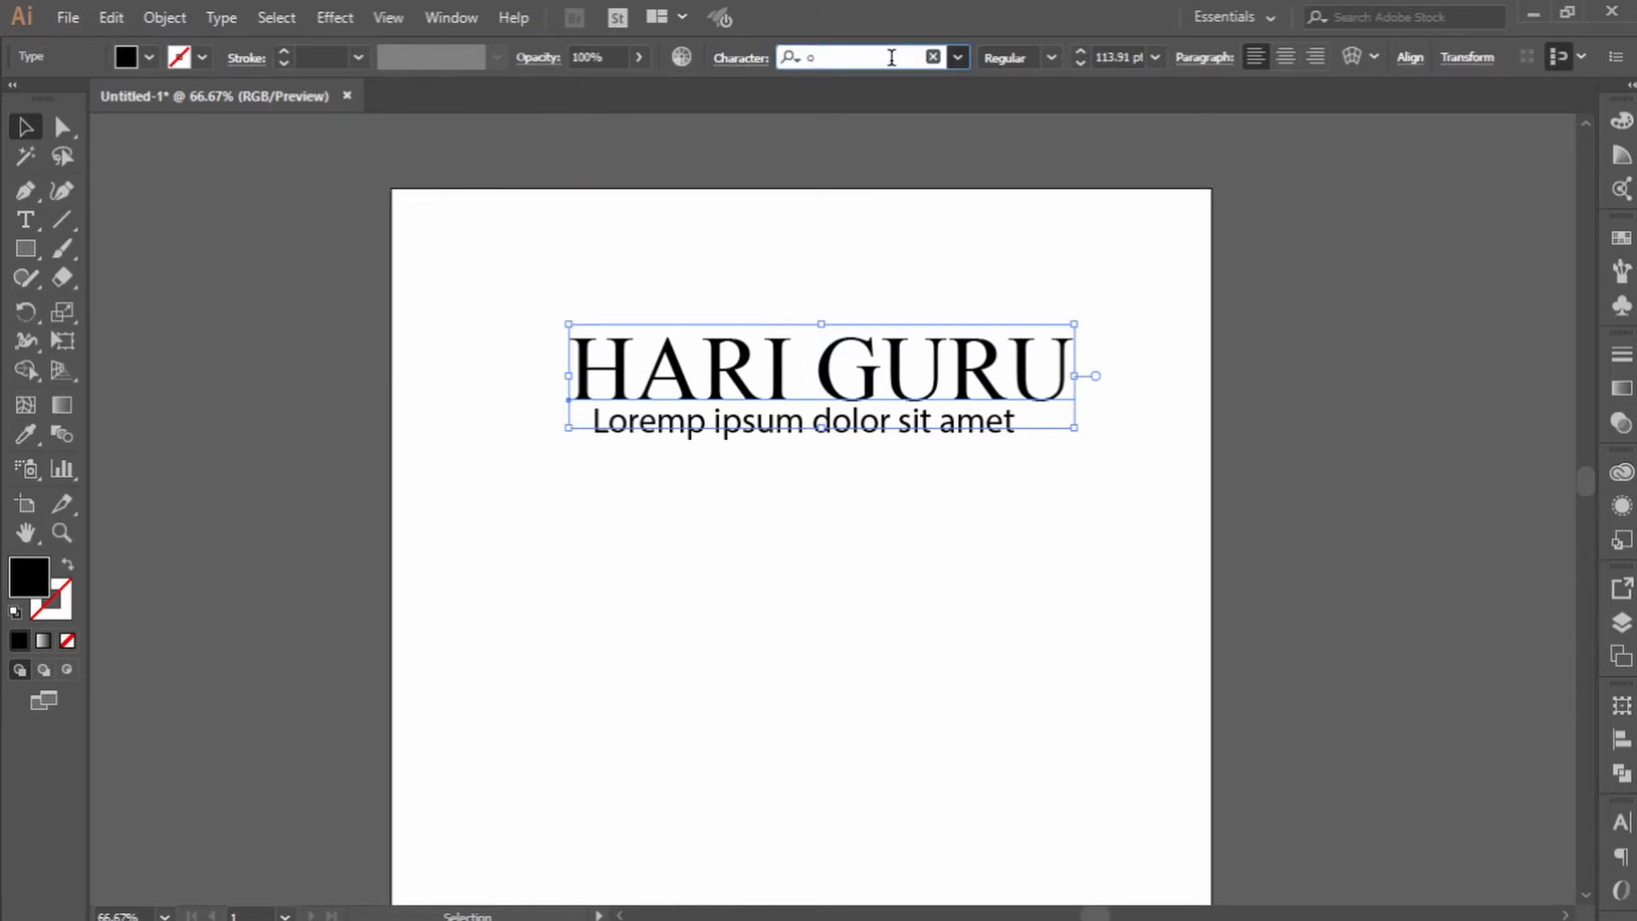
type("ra")
key("Return")
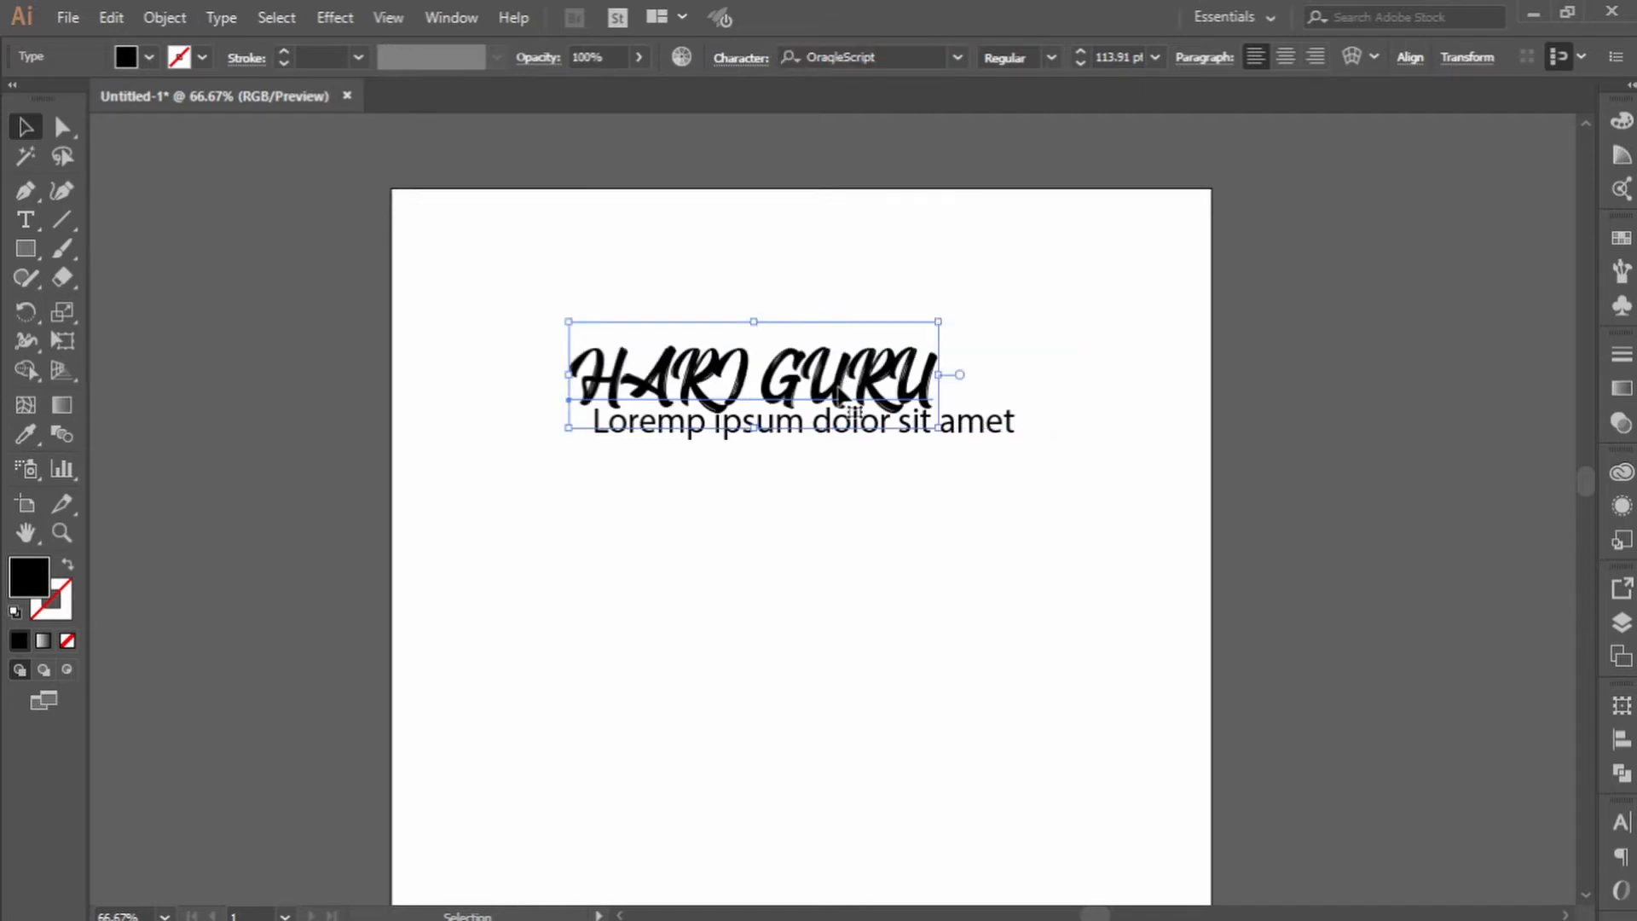
left_click_drag(849, 399, 889, 361)
key("ctrl+z")
key("ctrl+z")
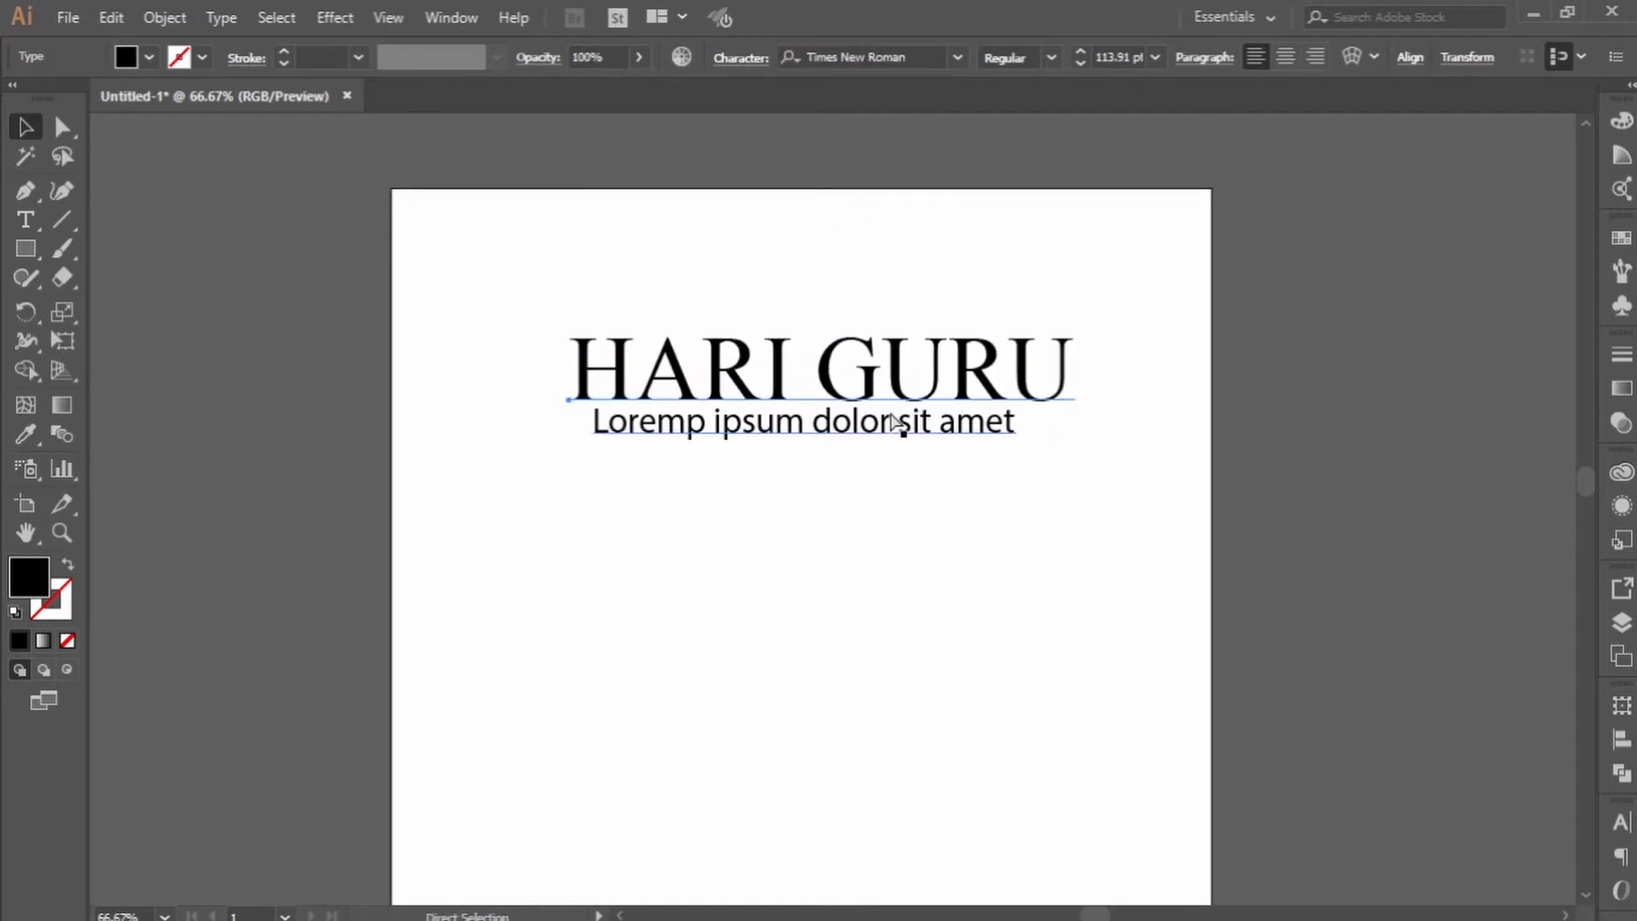
Duplicate the heading below the subtitle and replace the copy's wording with "Senja".
key("ctrl+c")
key("ctrl+v")
left_click_drag(895, 472, 927, 524)
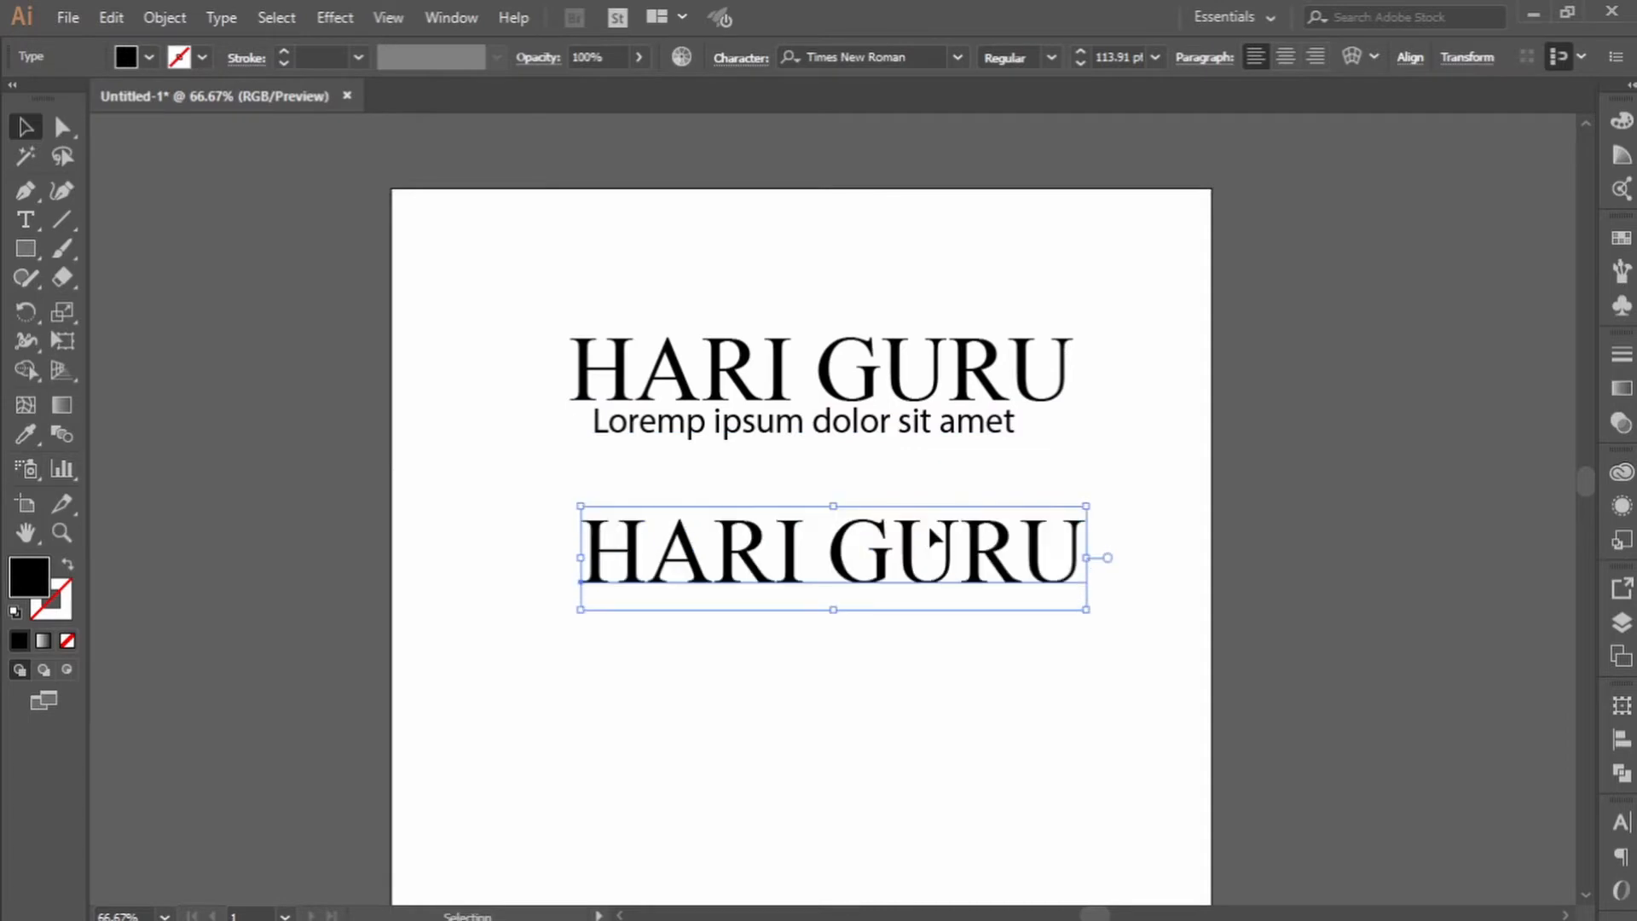
double_click(927, 523)
key("ctrl+a")
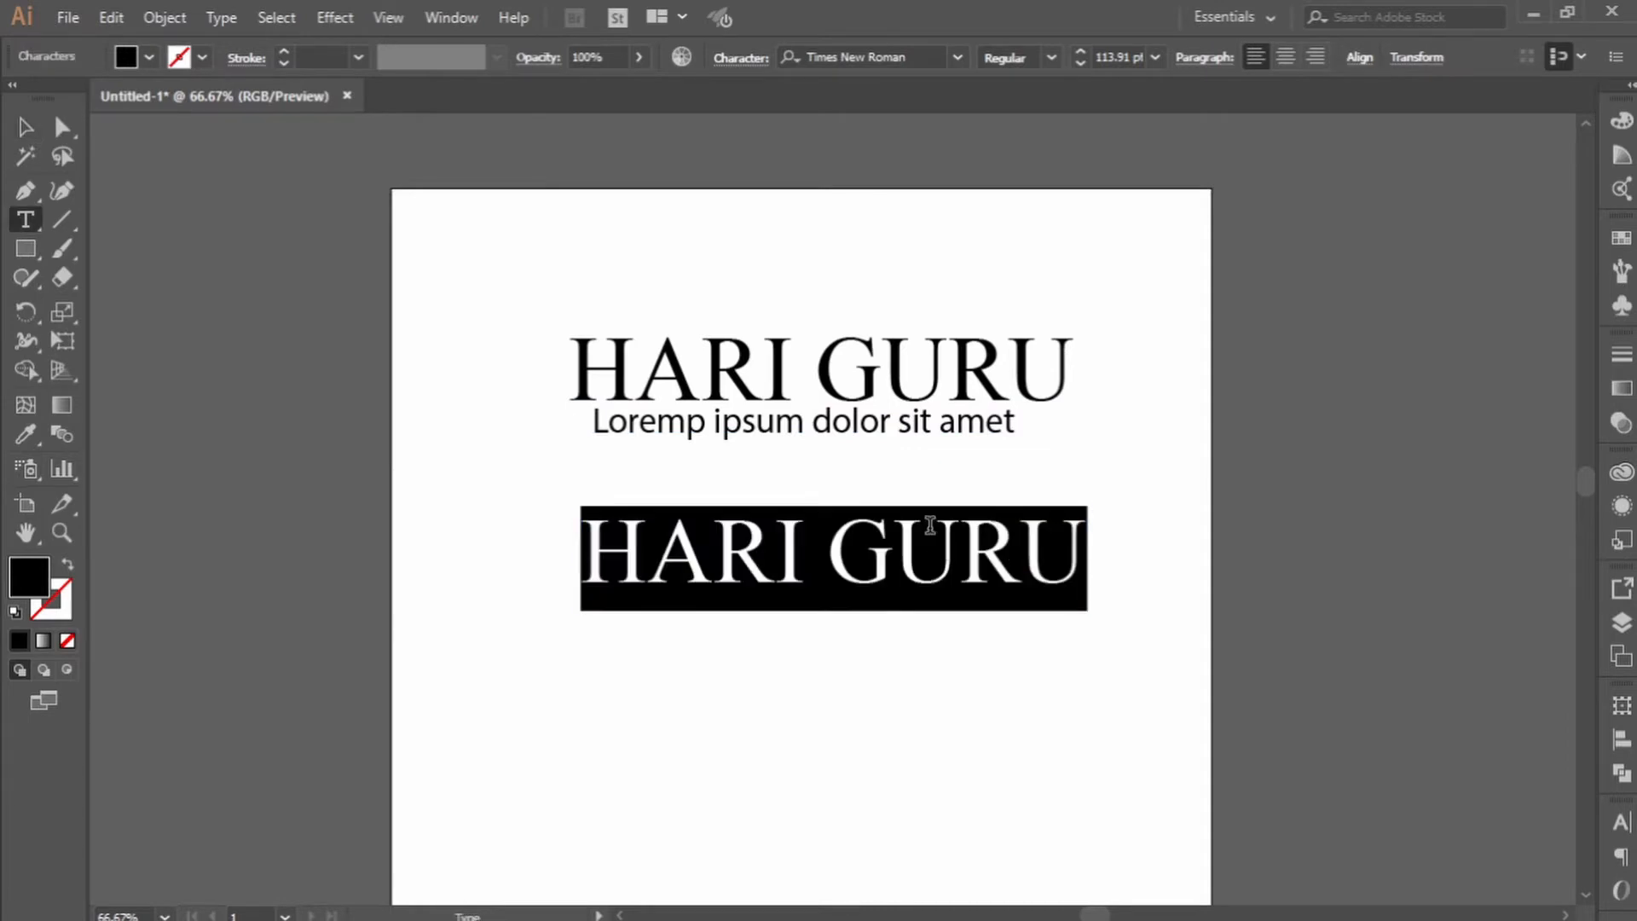
type("Sn")
key("BackSpace")
type("enja")
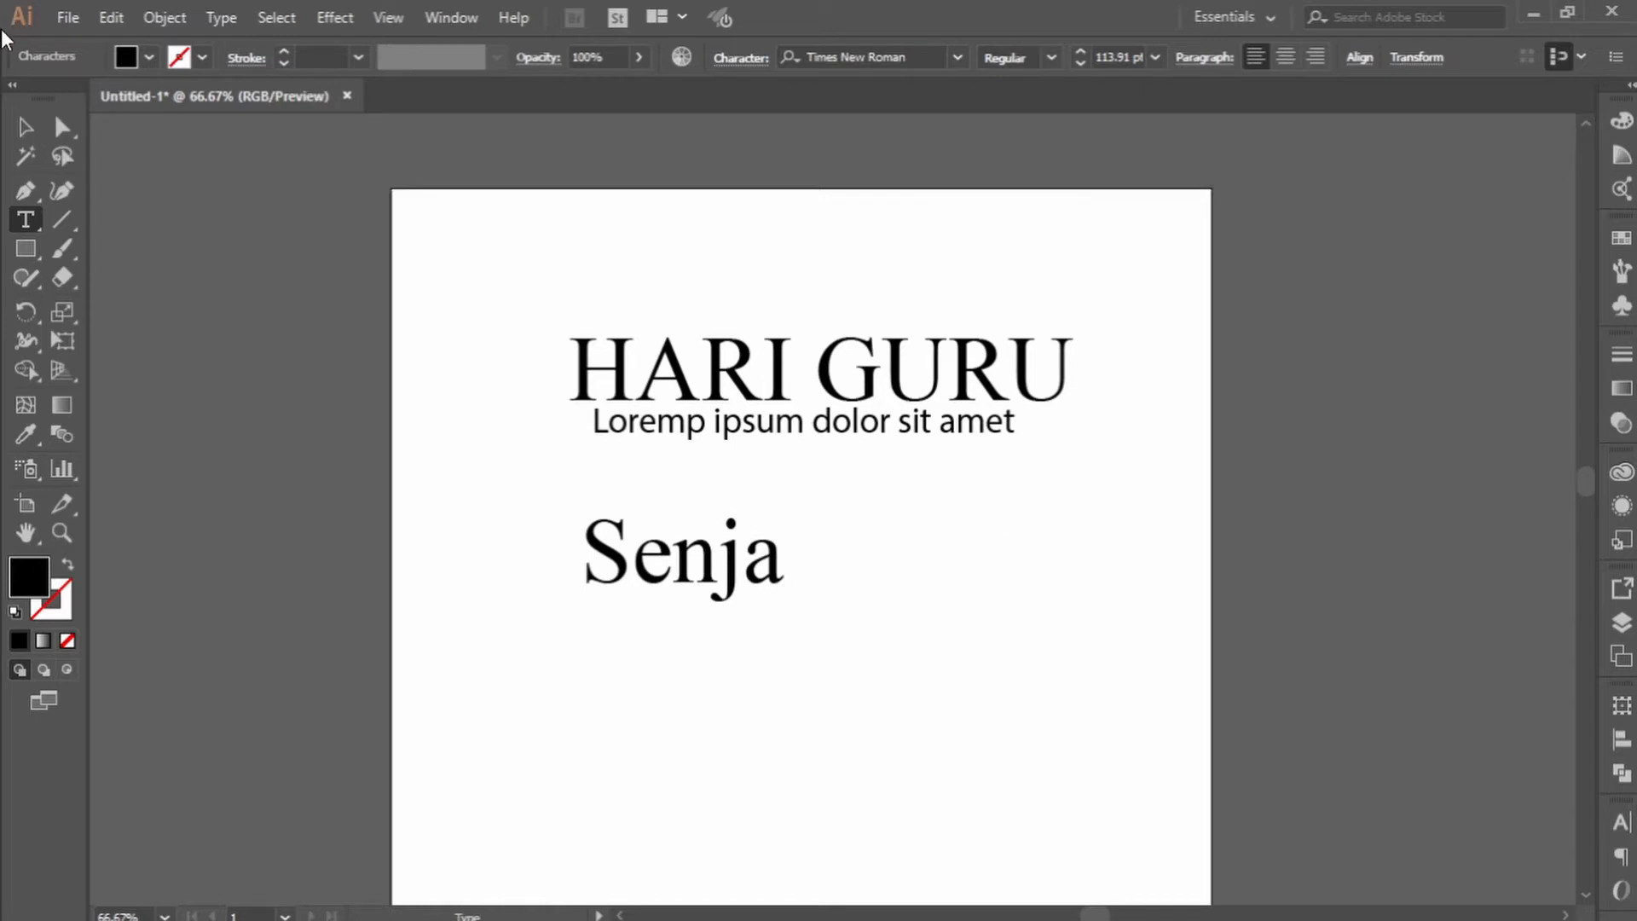
key("Escape")
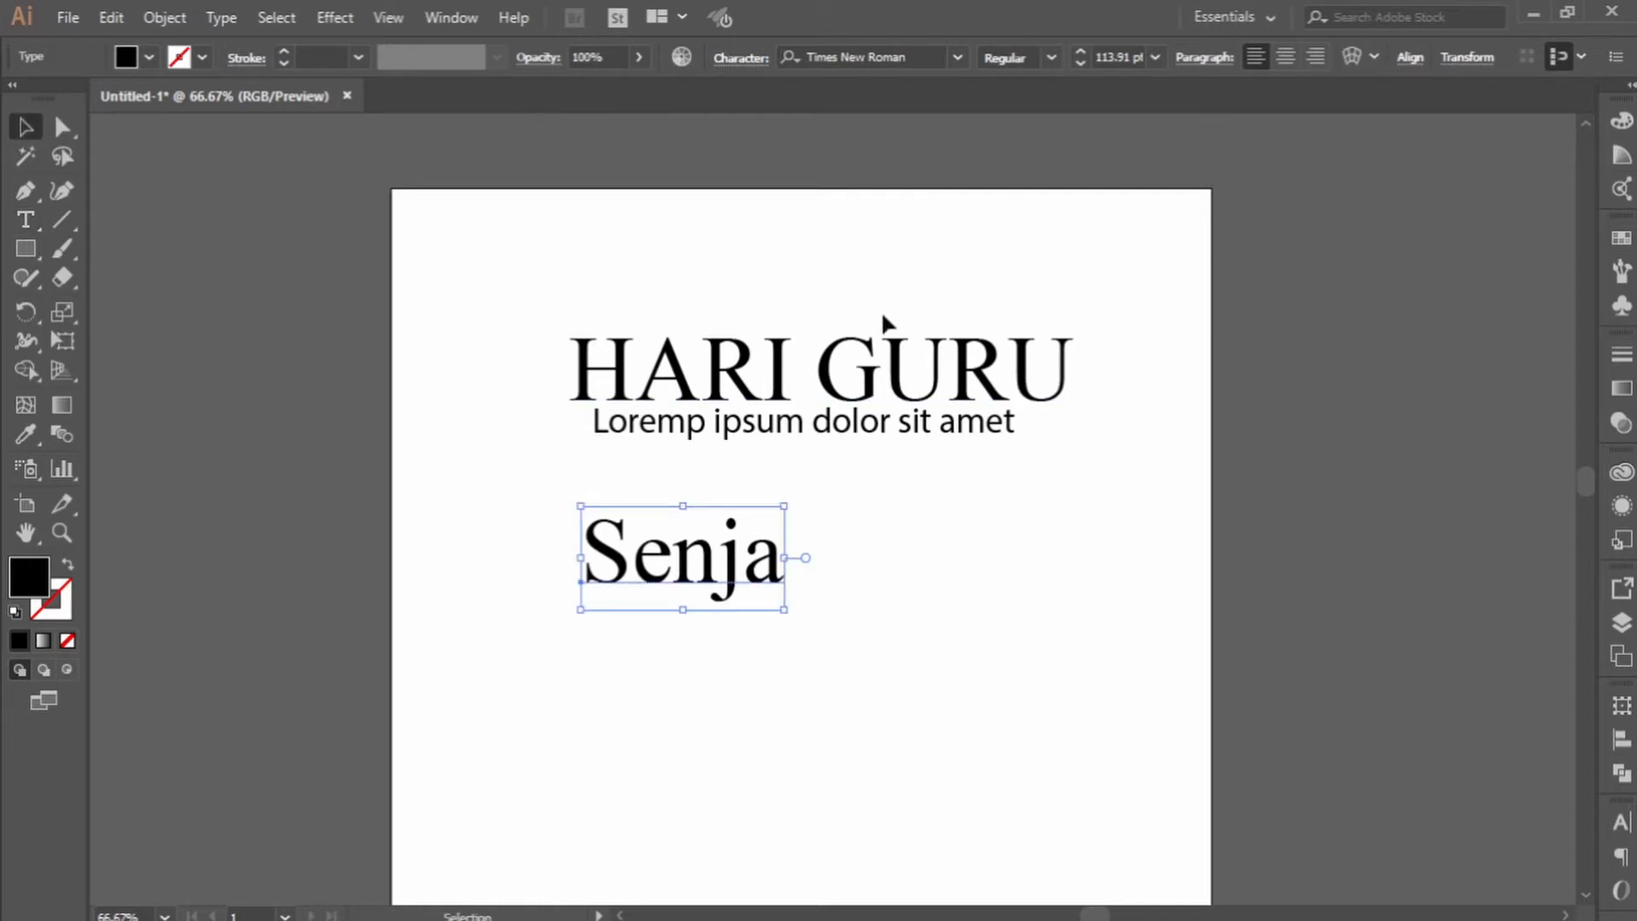
Set the "Senja" text's font to OraqleScript, move it nearer the horizontal centre and enlarge it to about 160.43 pt.
left_click(890, 53)
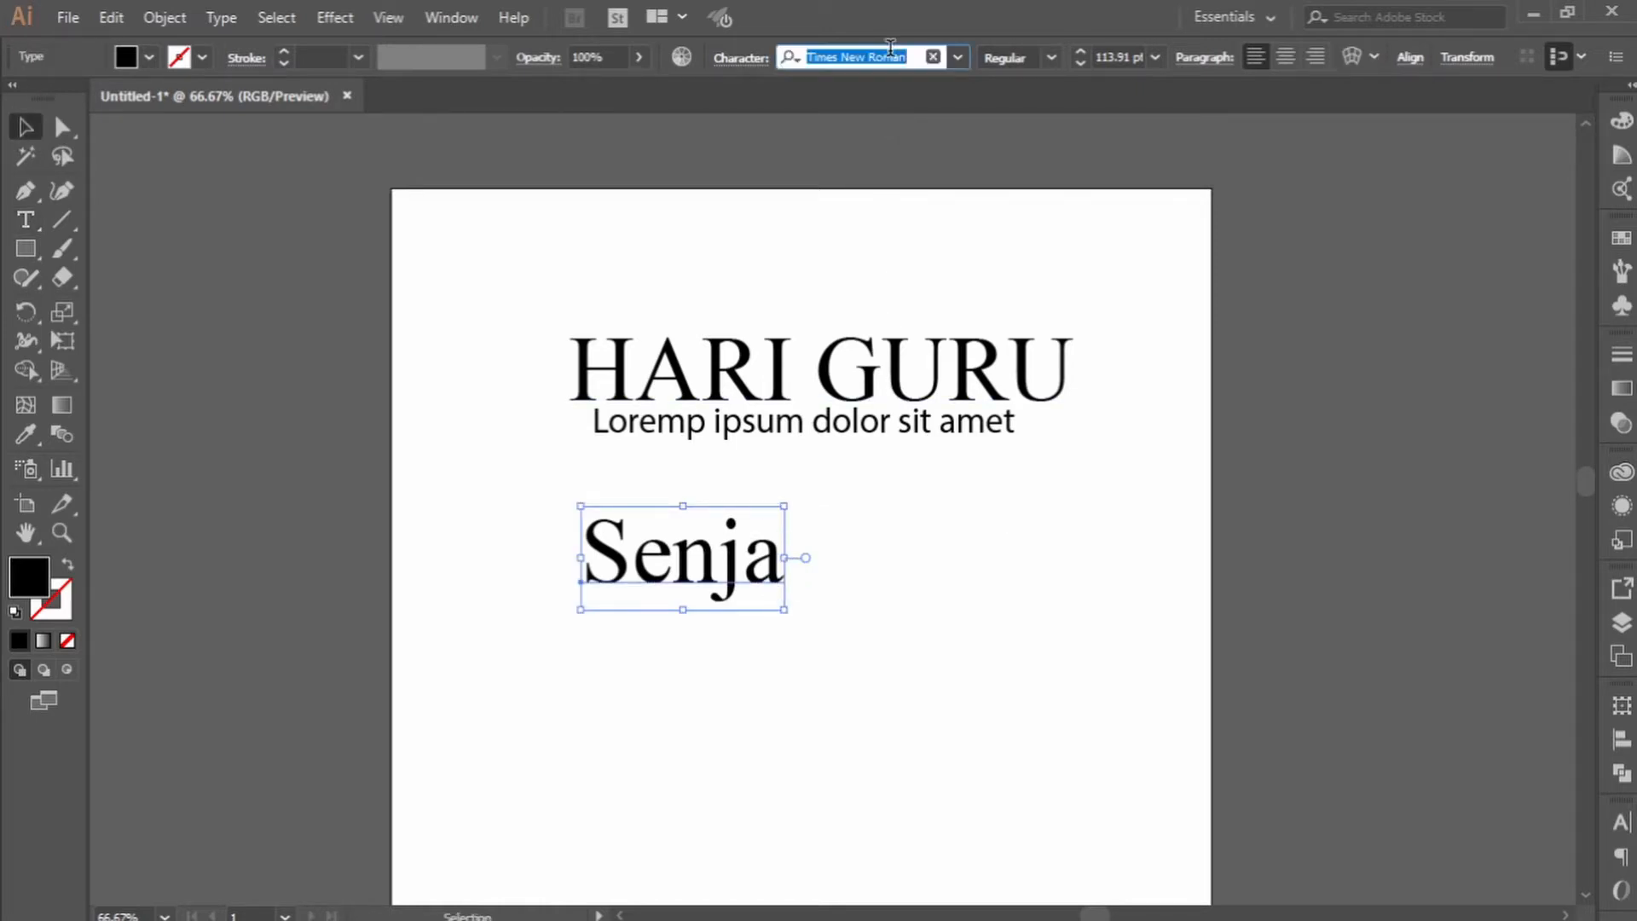
type("ora")
key("Return")
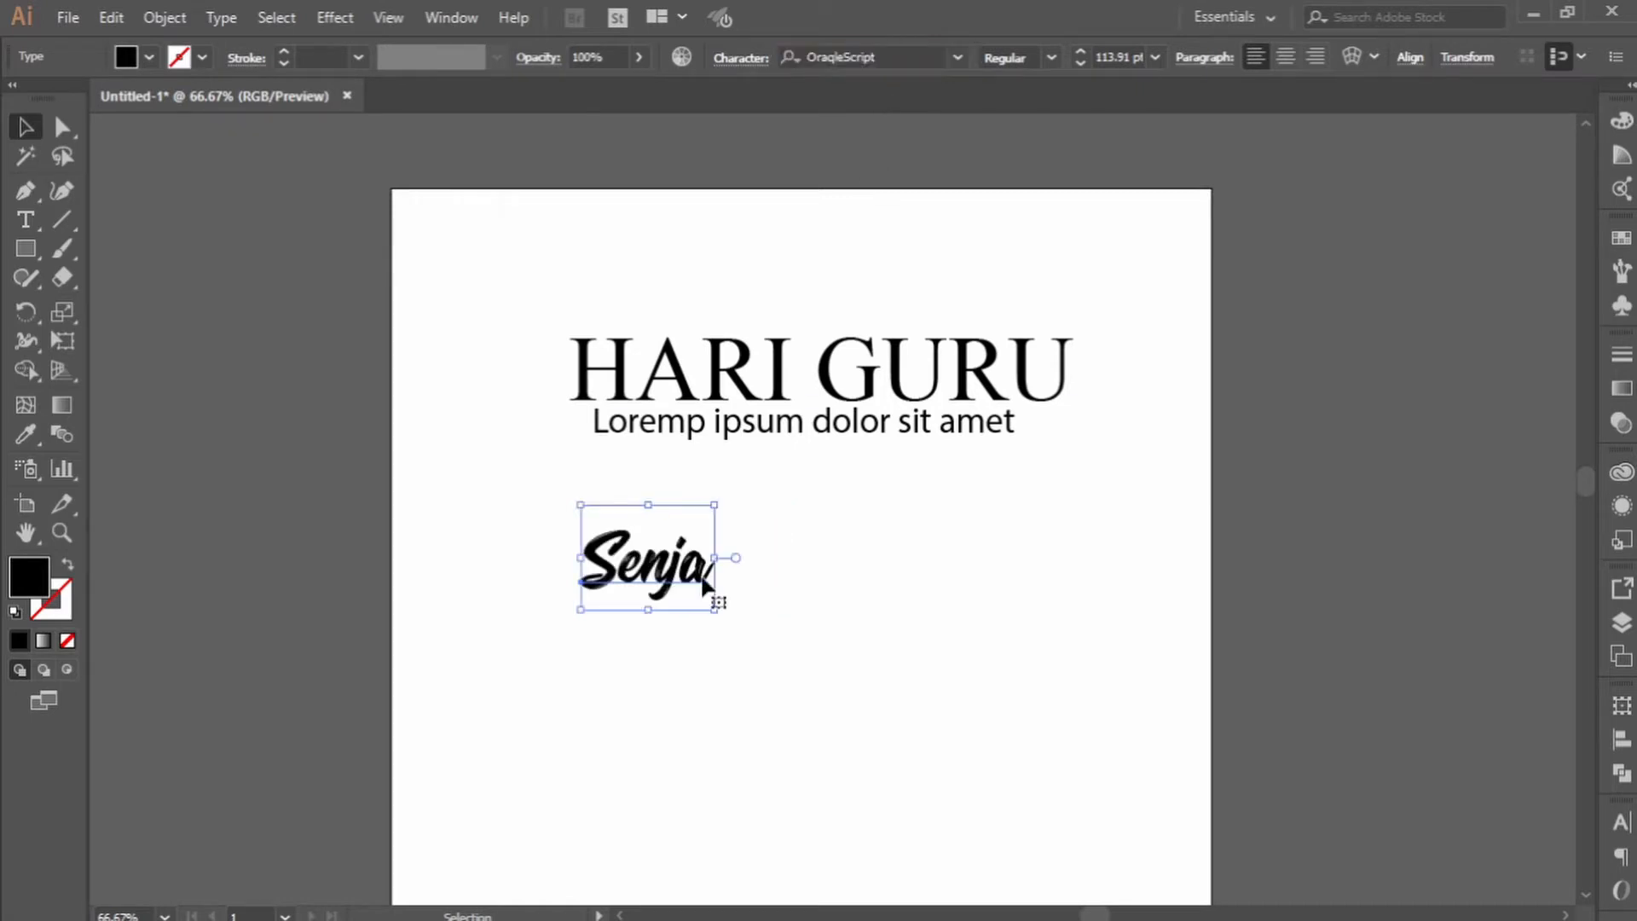
left_click_drag(704, 582, 793, 567)
left_click_drag(913, 676, 862, 577)
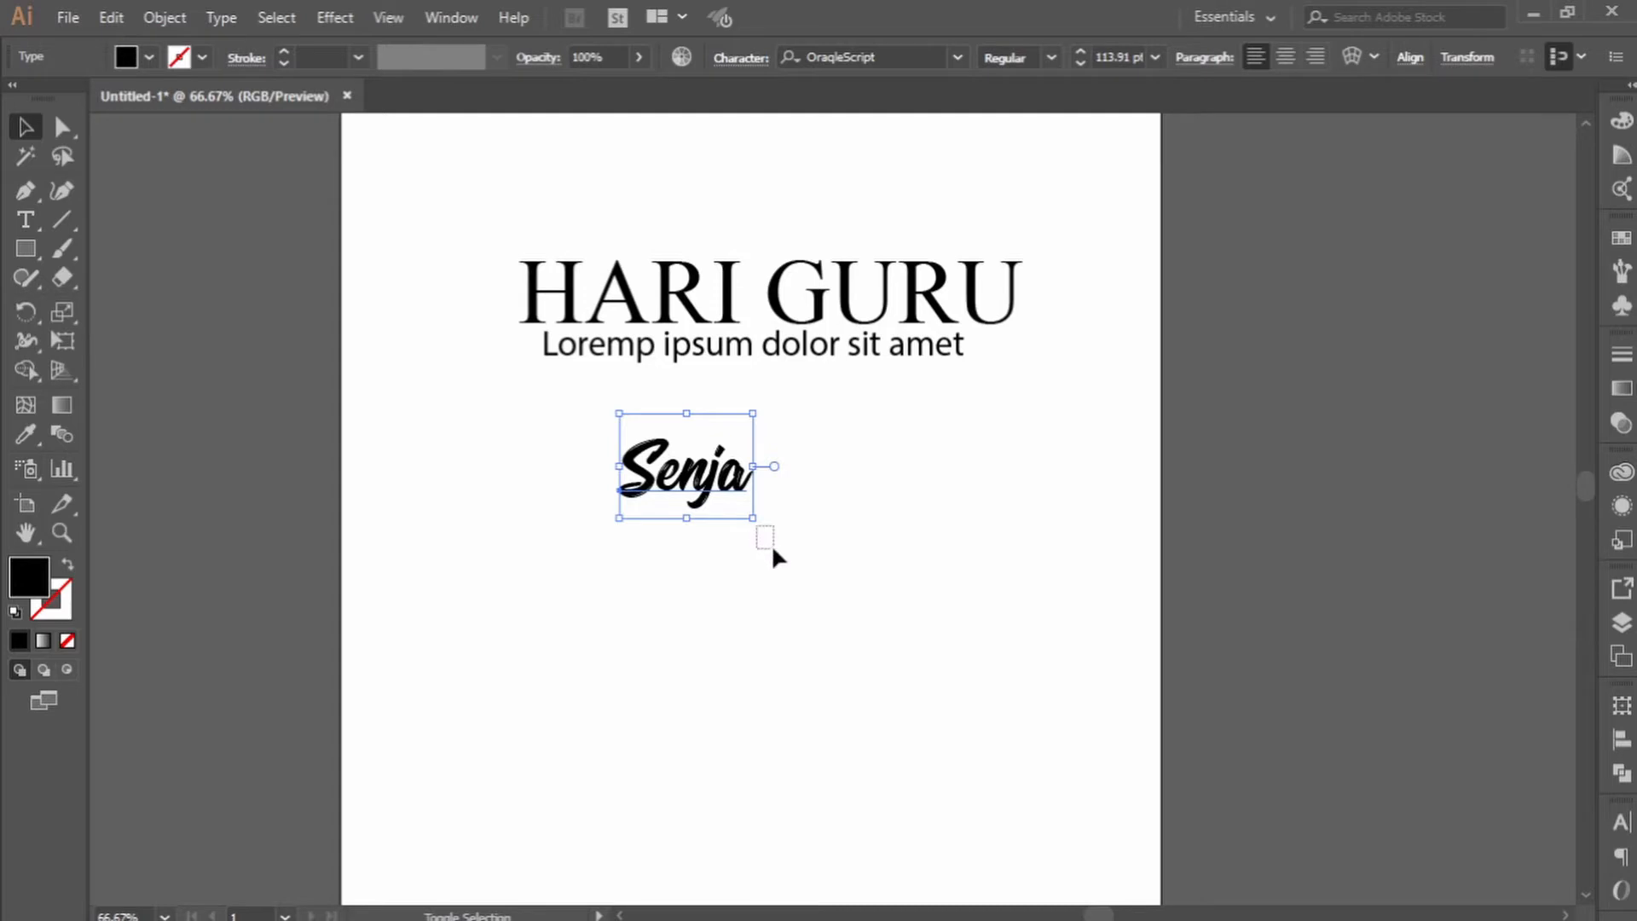
left_click_drag(751, 519, 811, 583)
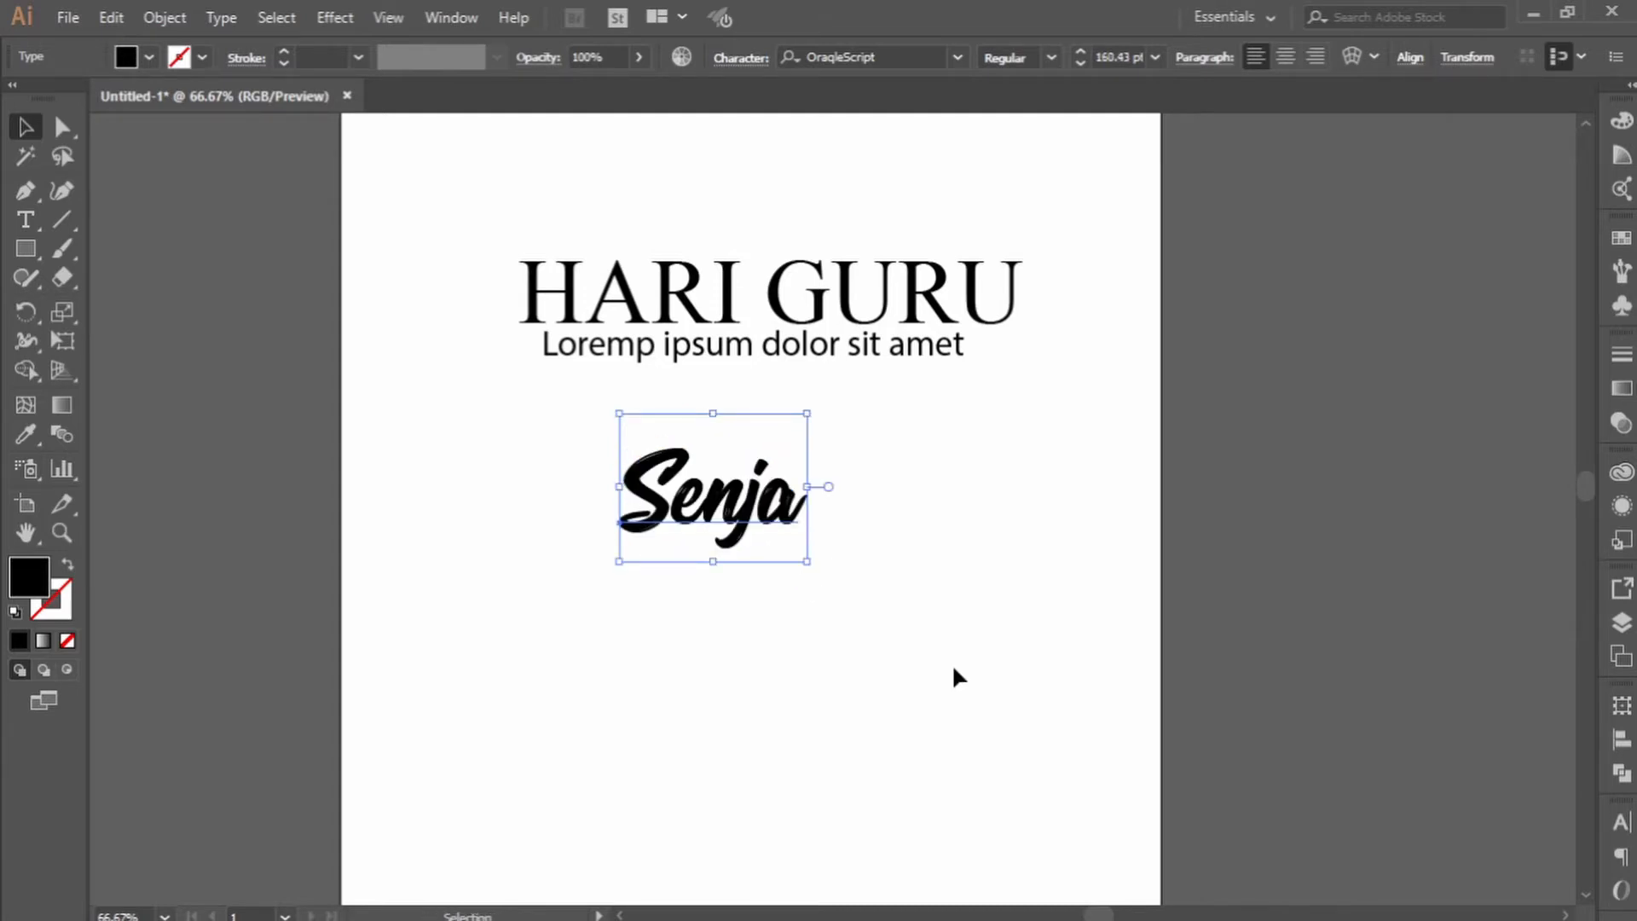
Delete the "Senja" text from the artboard.
left_click(953, 669)
left_click(769, 517)
key("Delete")
Set the "HARI GURU" heading's font to Montserrat Black.
left_click(817, 305)
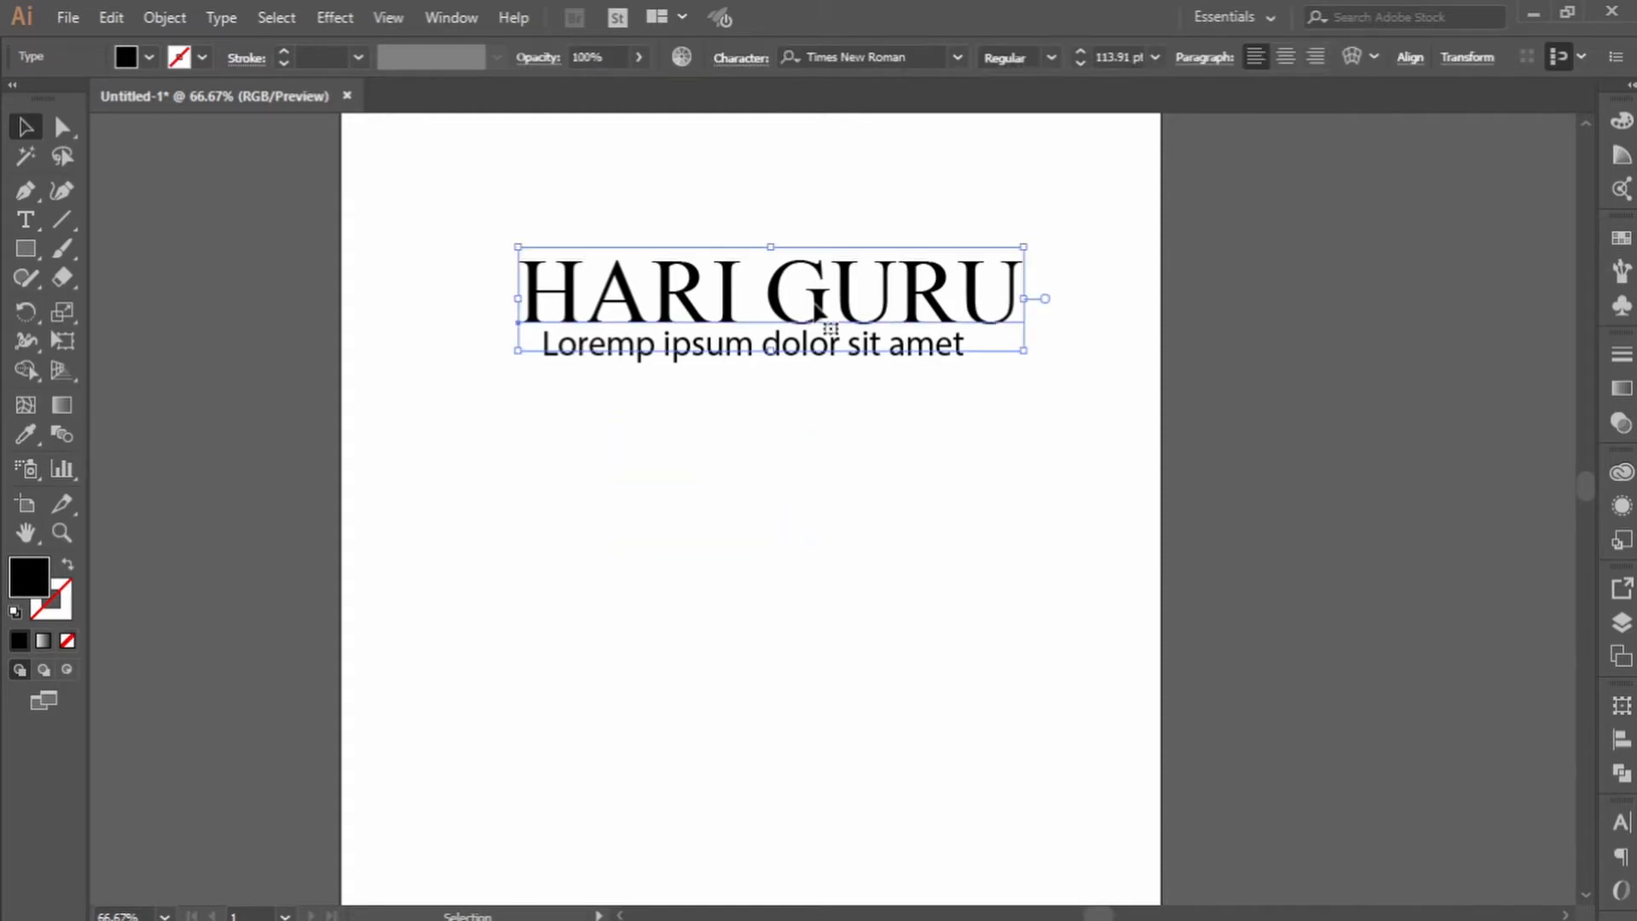
left_click(834, 57)
type("mont")
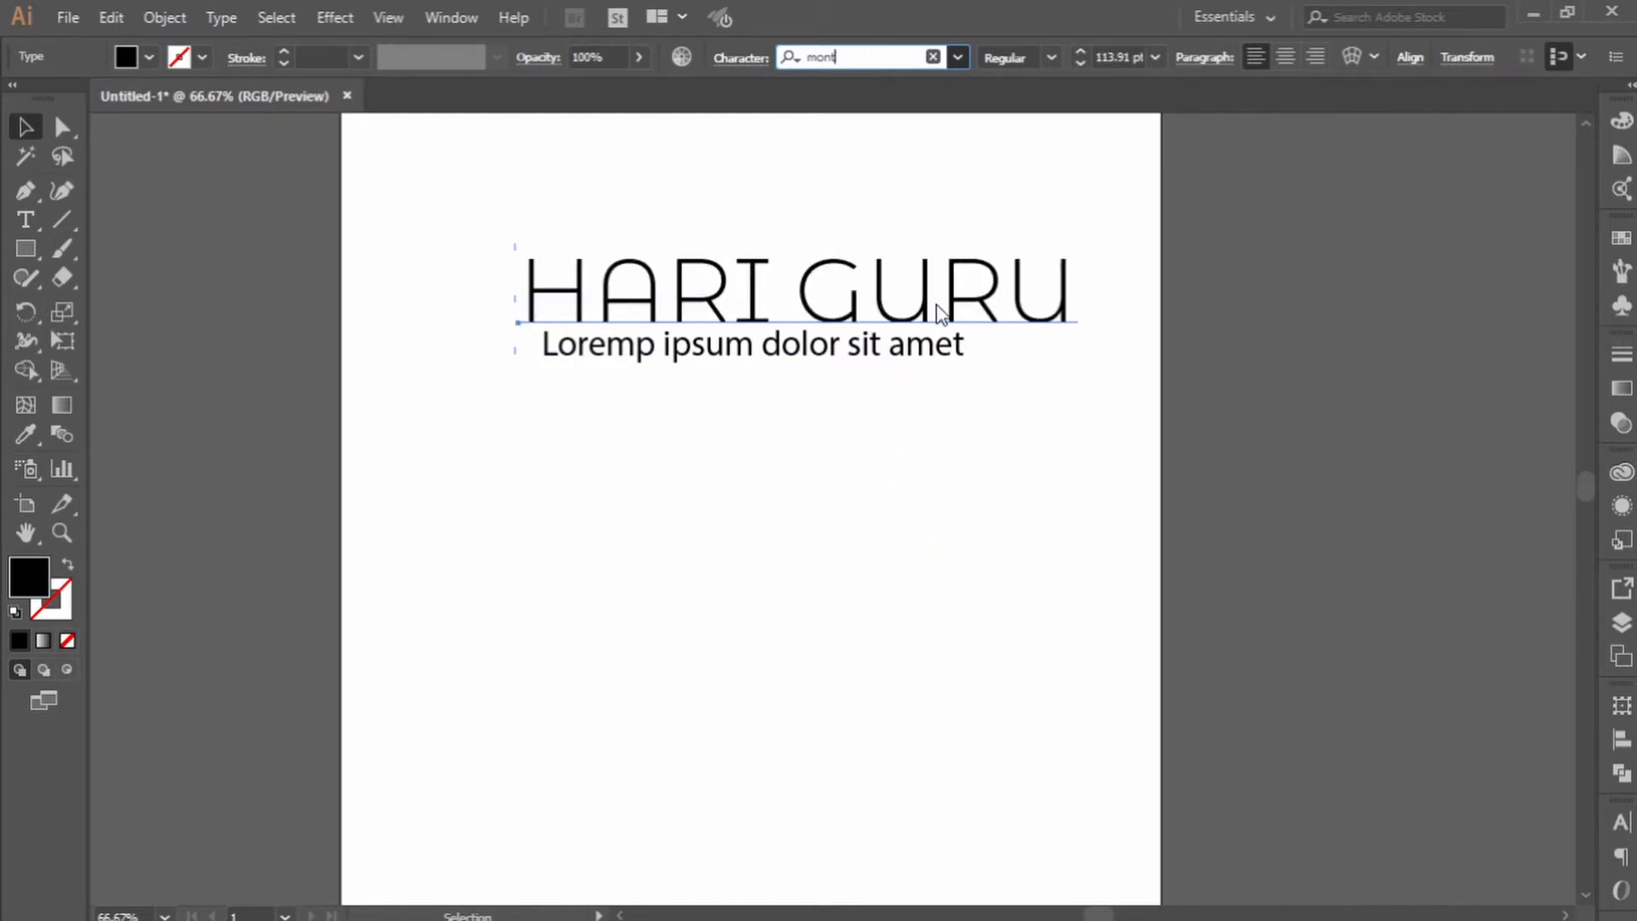
left_click(938, 281)
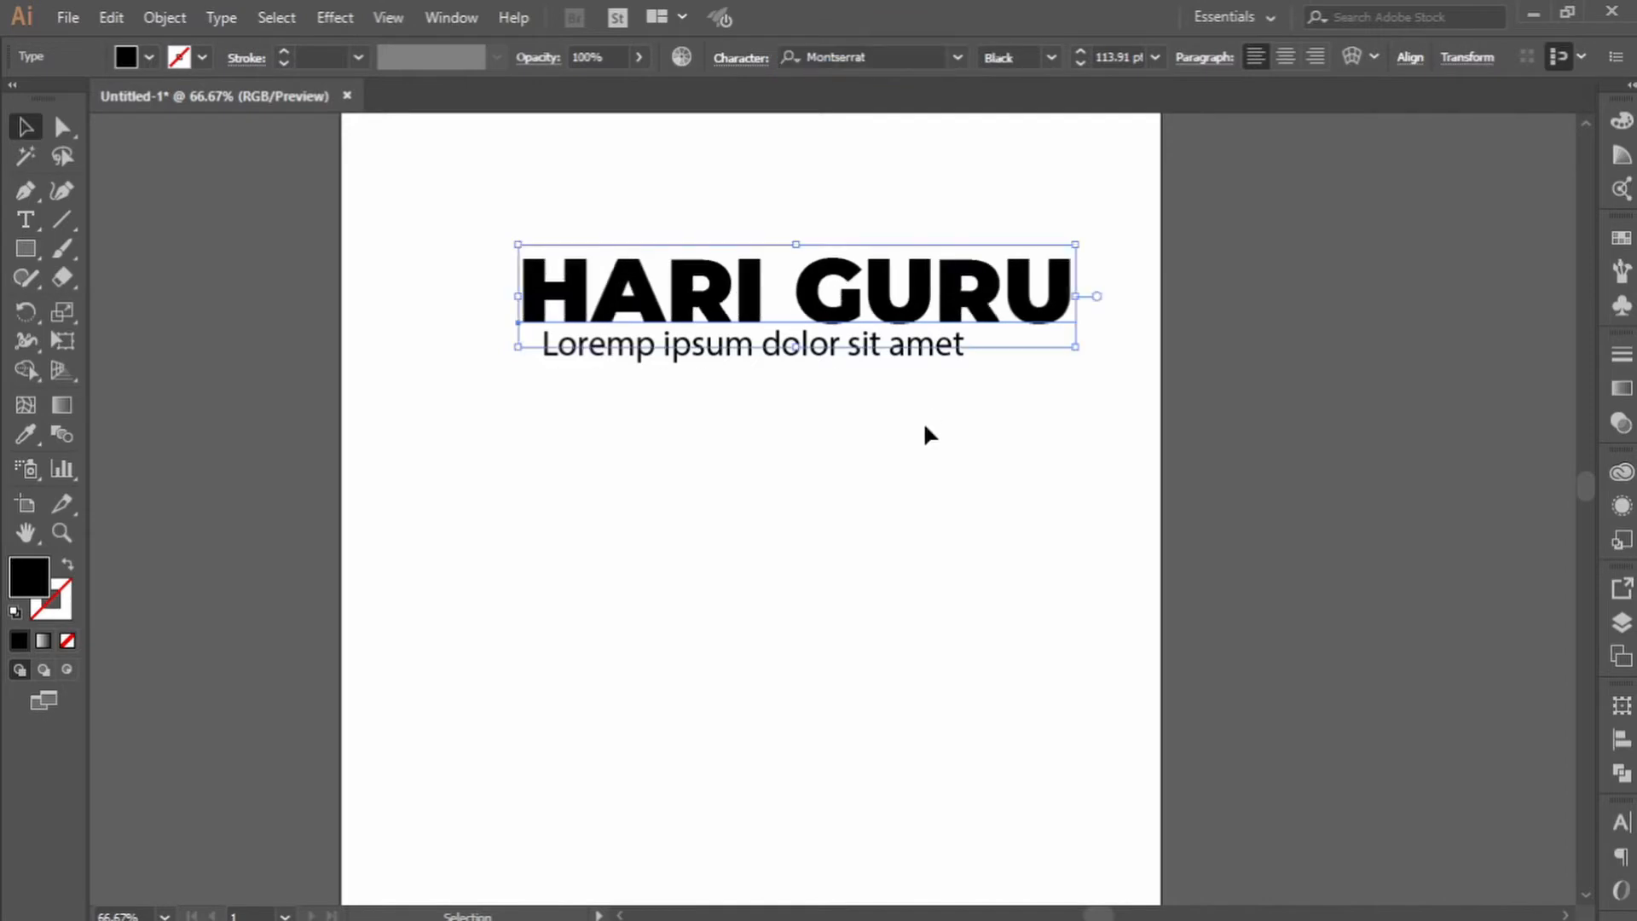
left_click(923, 421)
left_click_drag(921, 413, 943, 457)
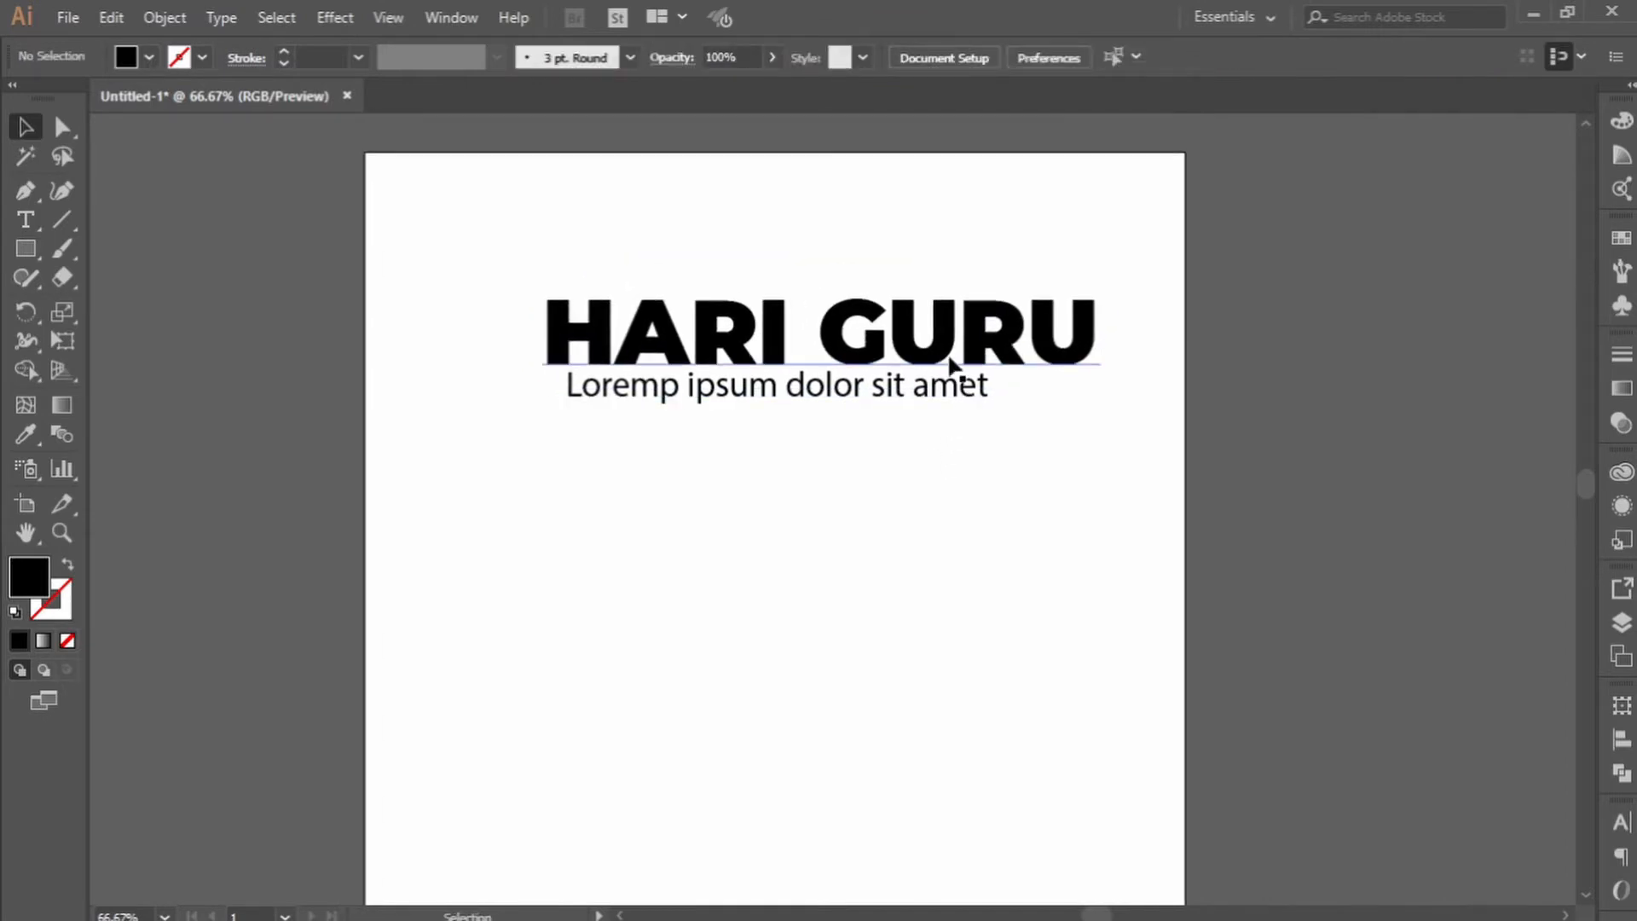
Move the heading slightly up and toward the left, and align the subtitle's start with the heading's left edge beneath it.
left_click_drag(943, 345, 903, 324)
left_click_drag(785, 387, 729, 375)
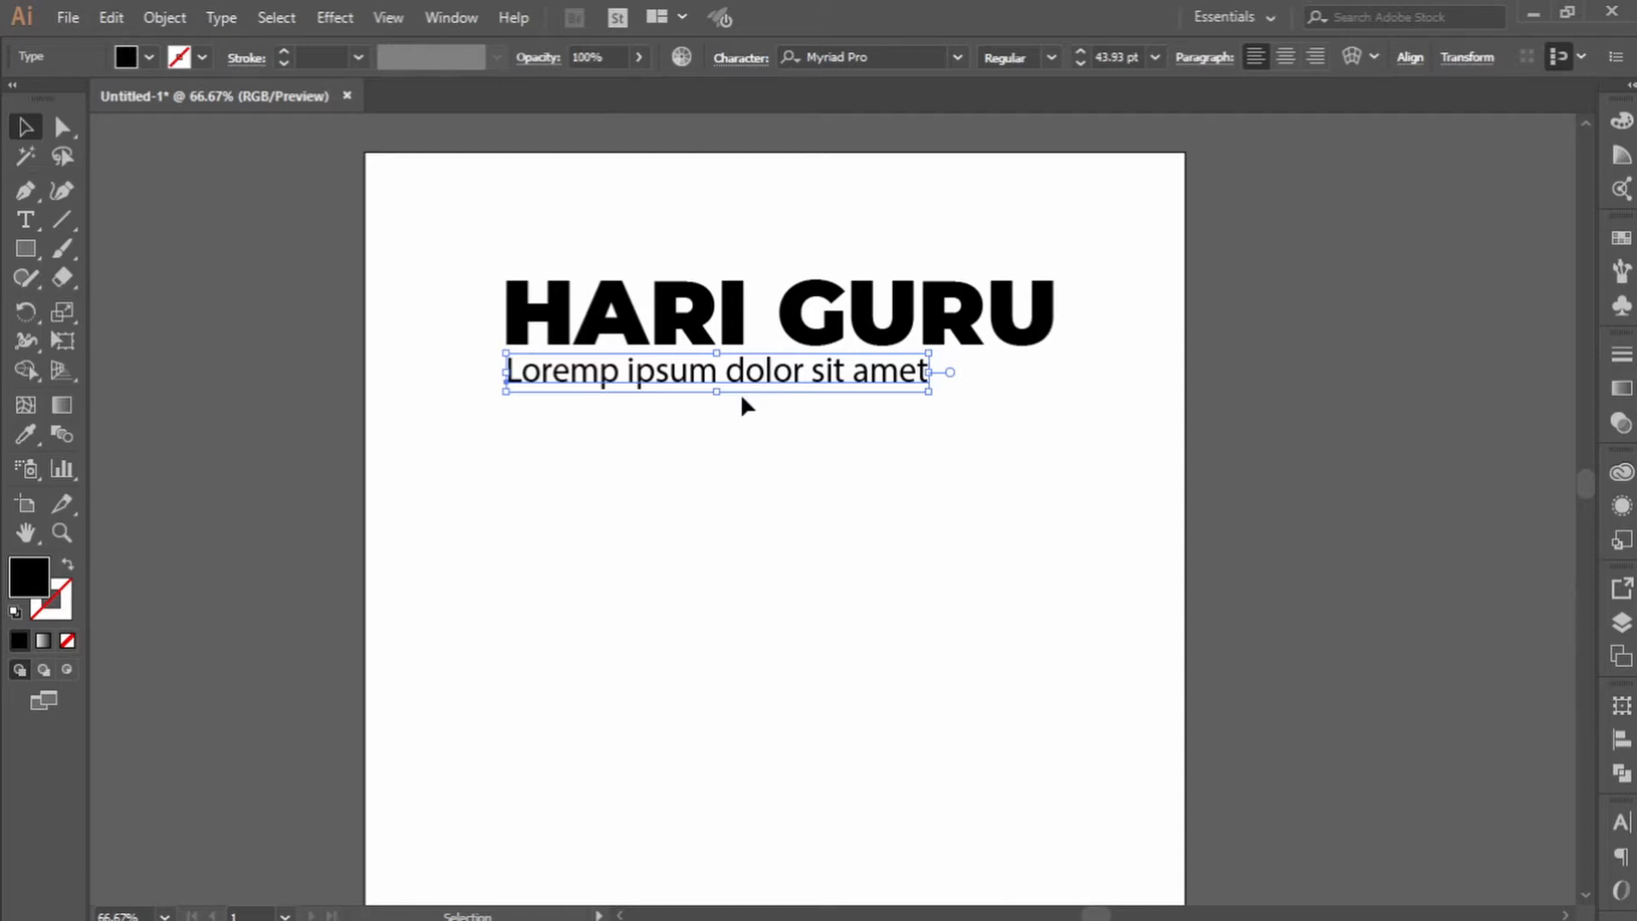
left_click_drag(432, 212, 1250, 480)
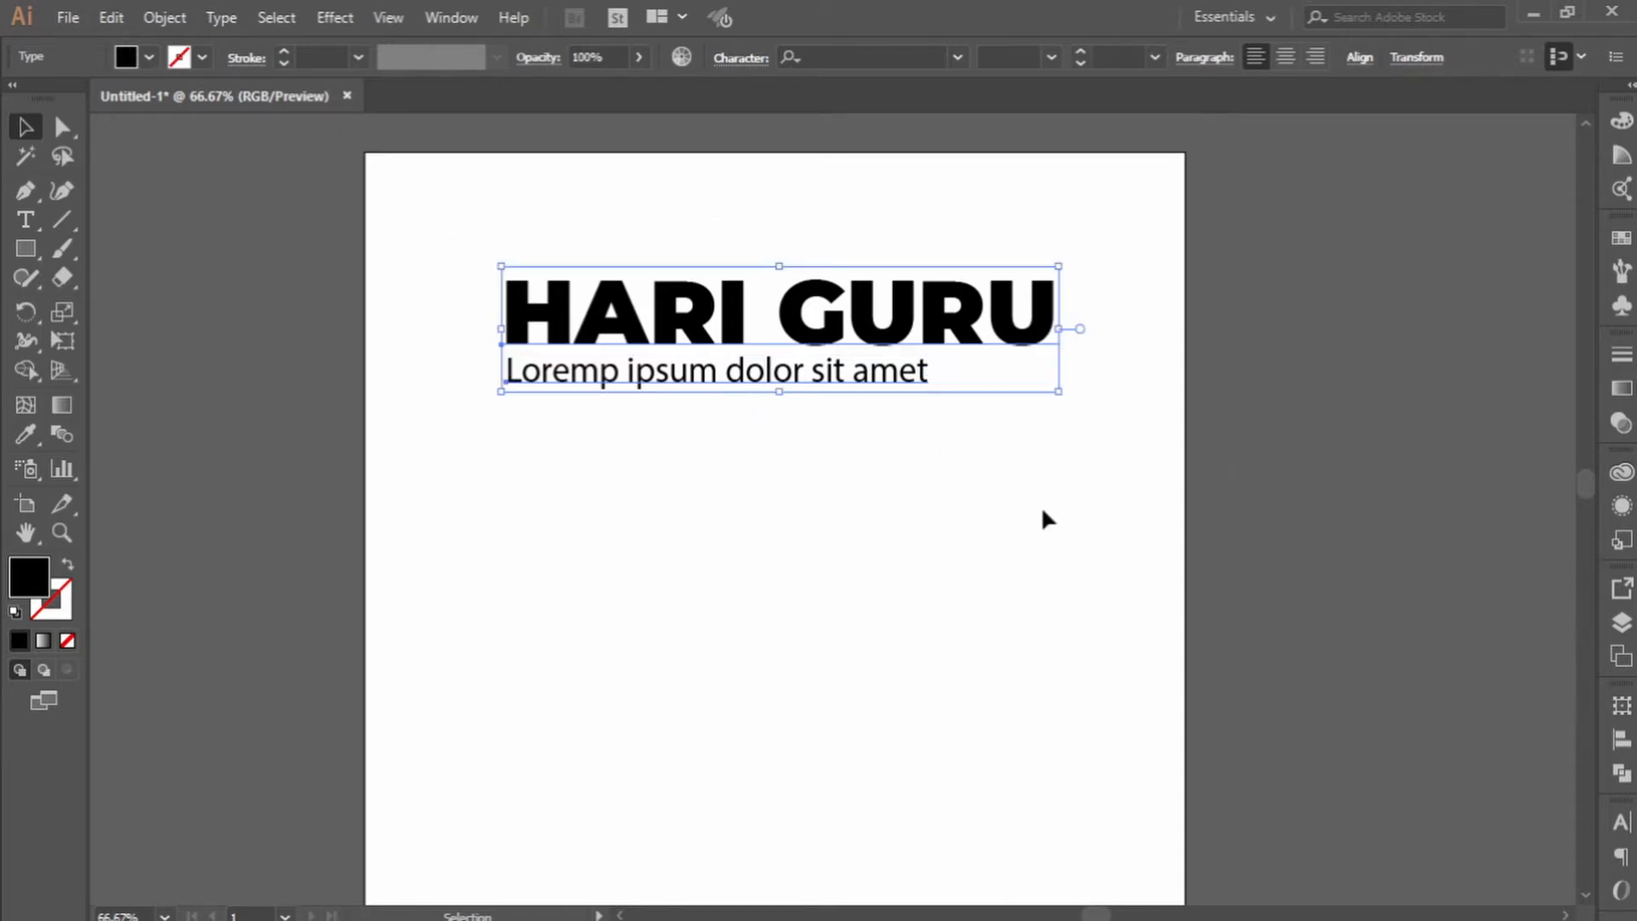
left_click(1042, 510)
left_click(972, 320)
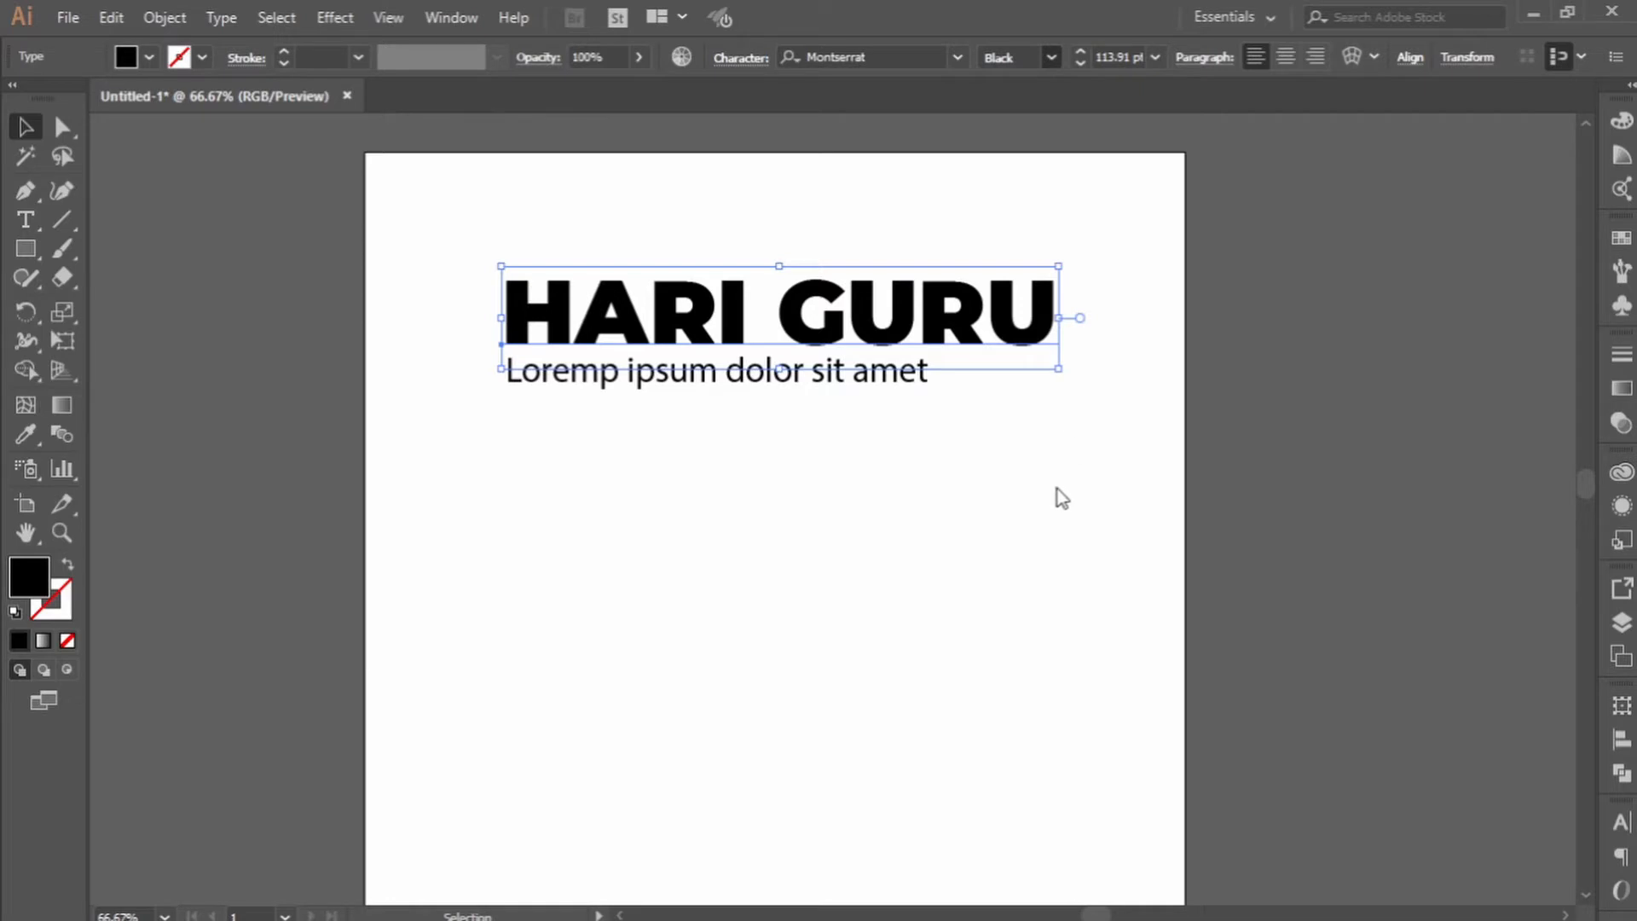
left_click(852, 543)
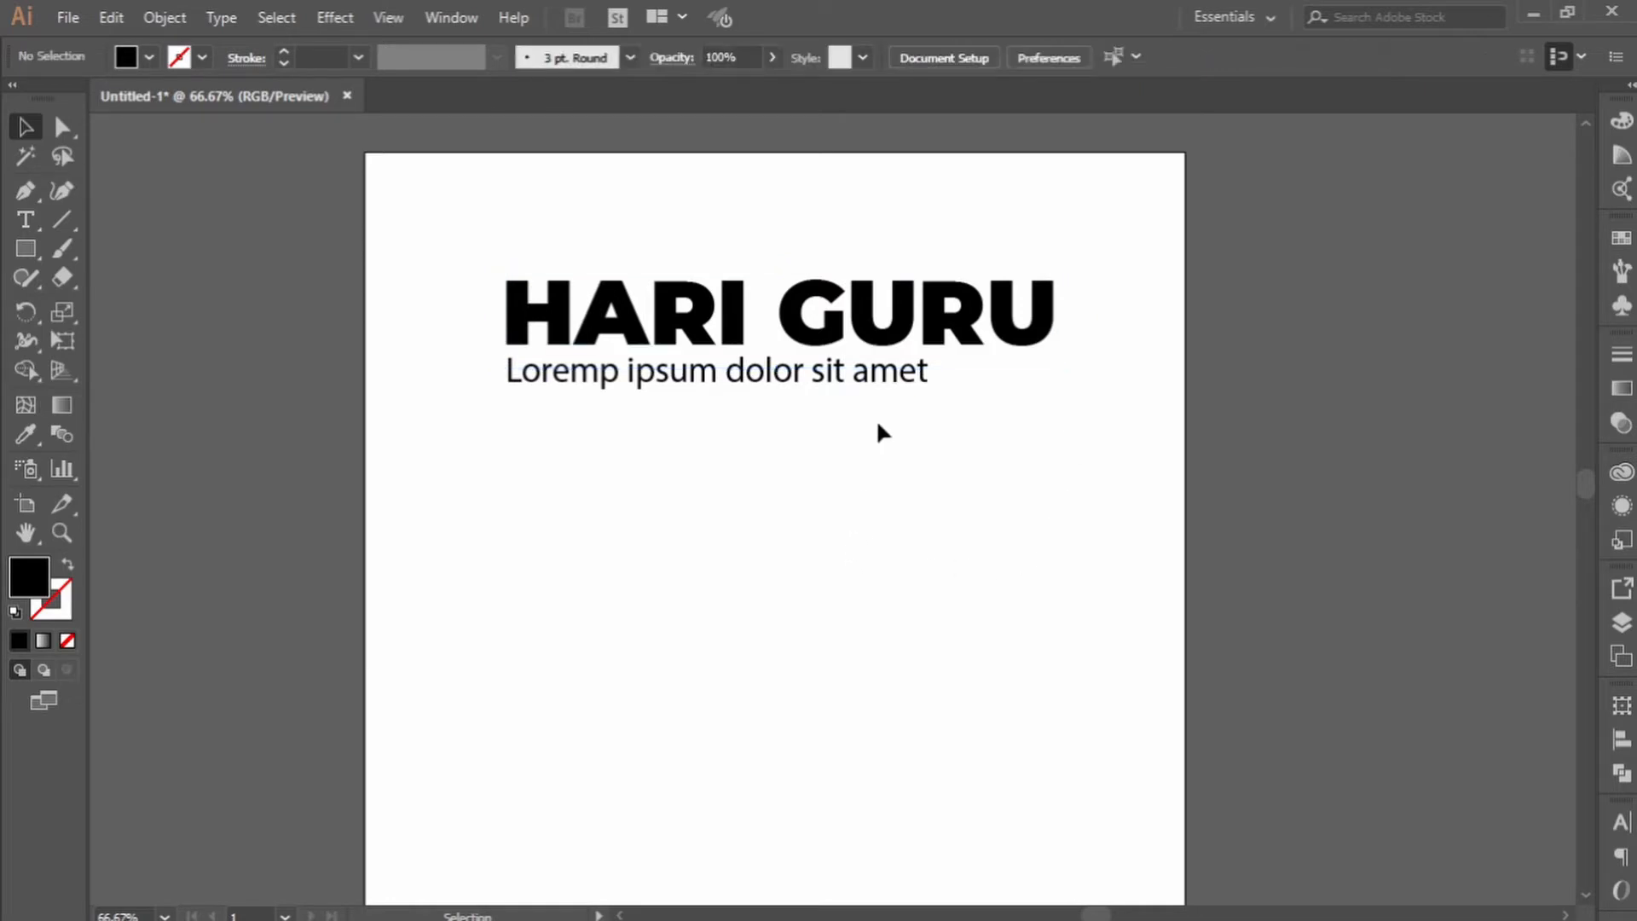
Enlarge the subtitle to about 56.44 pt and set its font to Montserrat Medium.
left_click(910, 375)
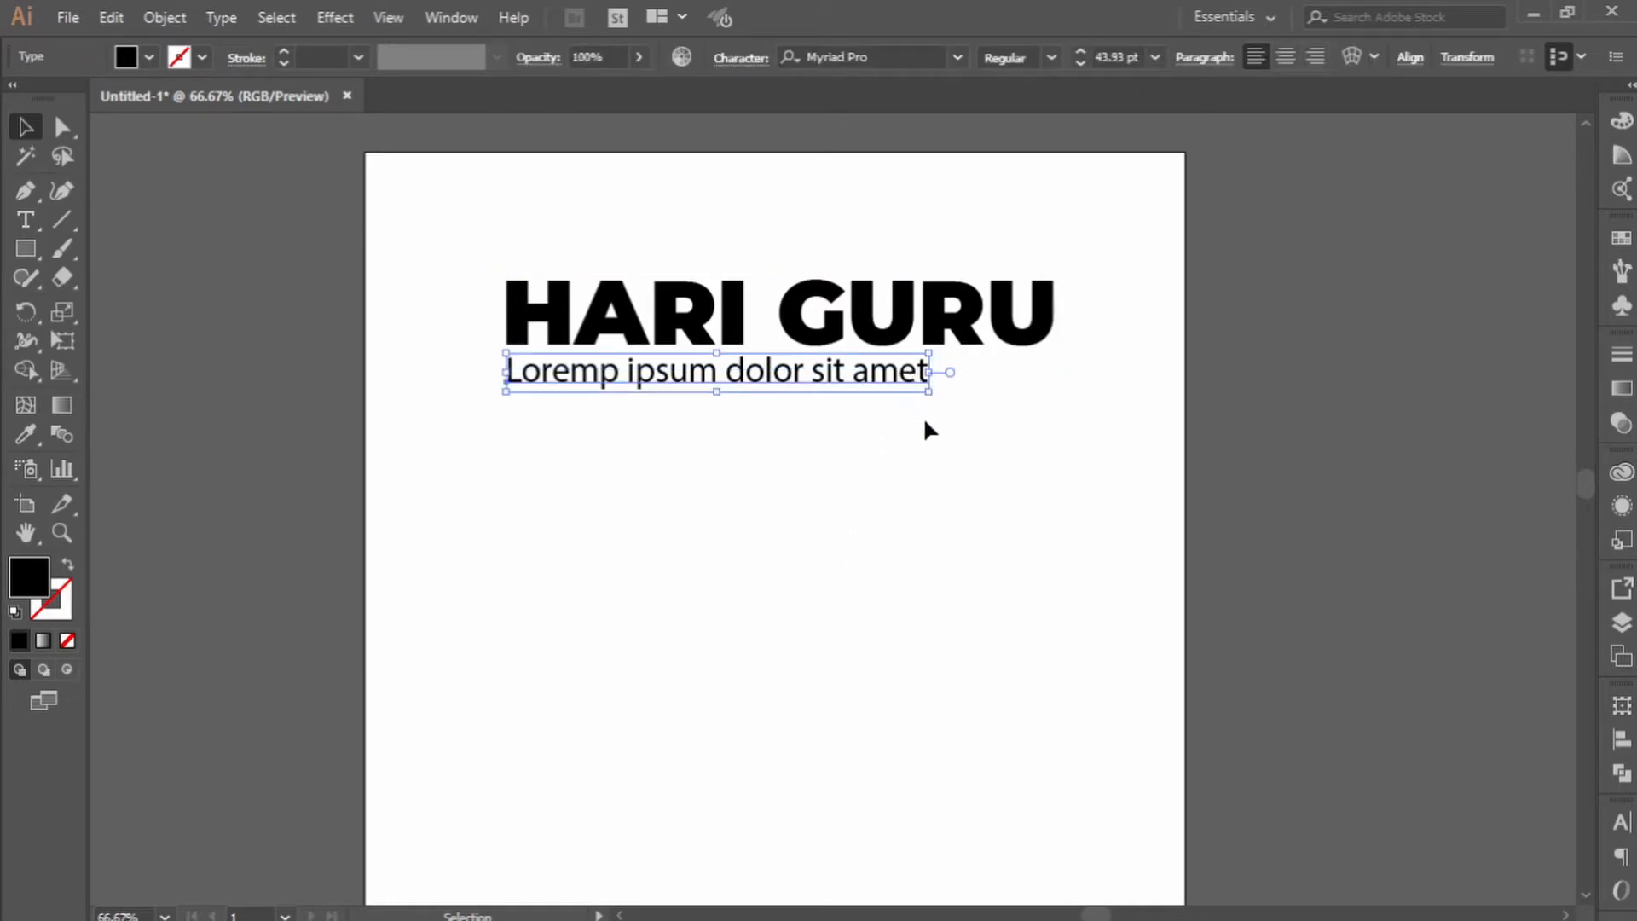
left_click_drag(930, 392, 1051, 453)
left_click(904, 53)
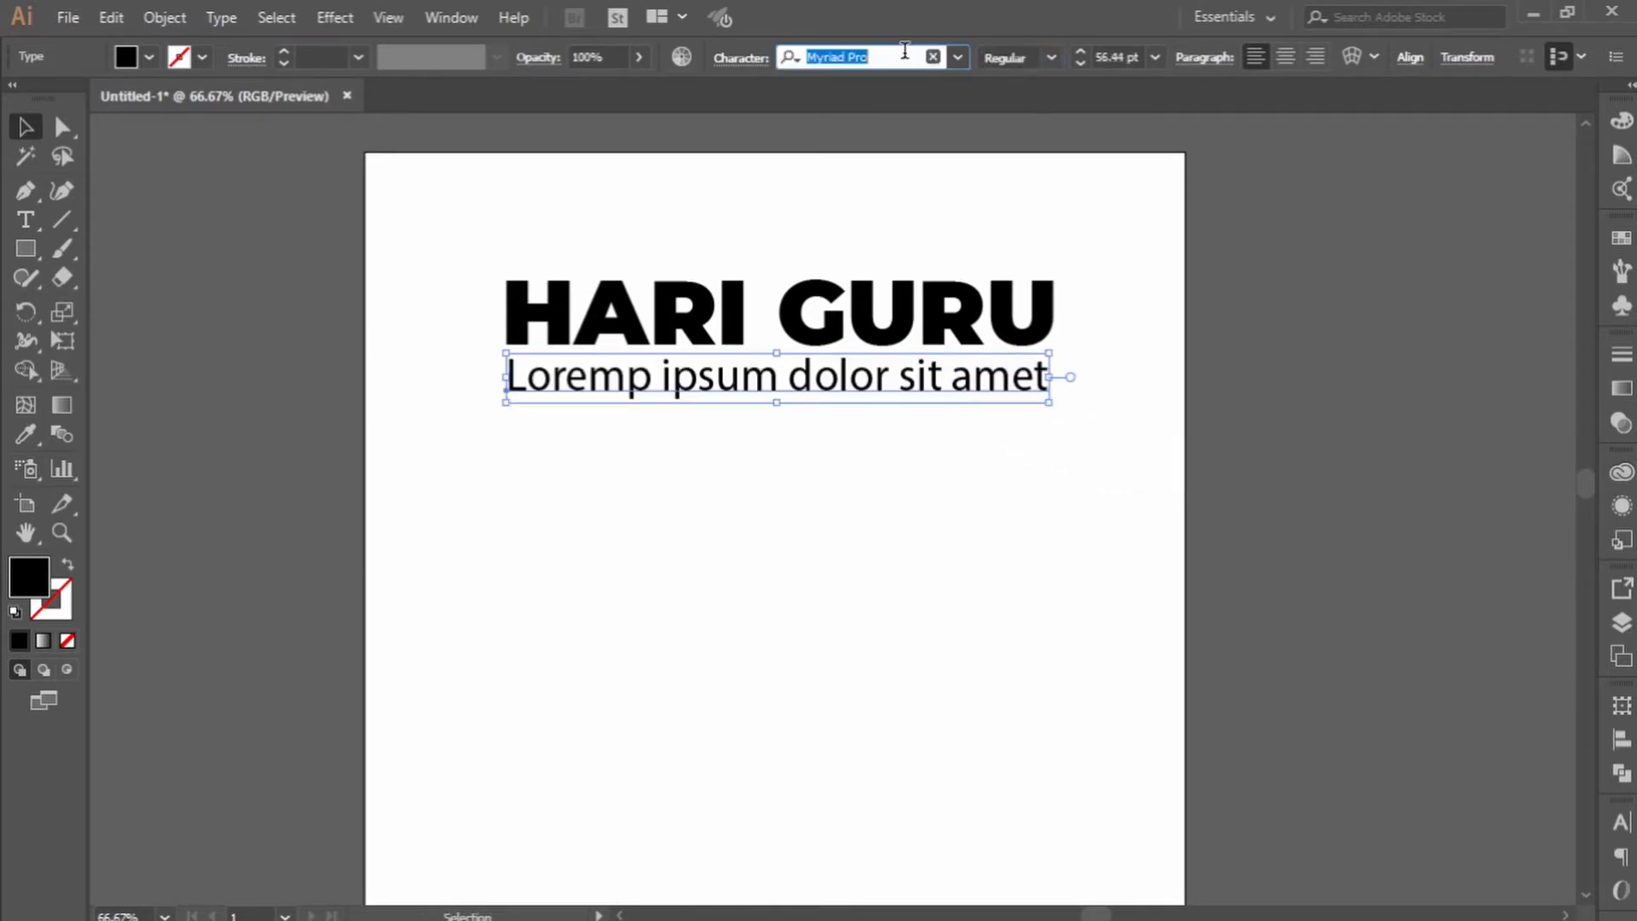
type("mon")
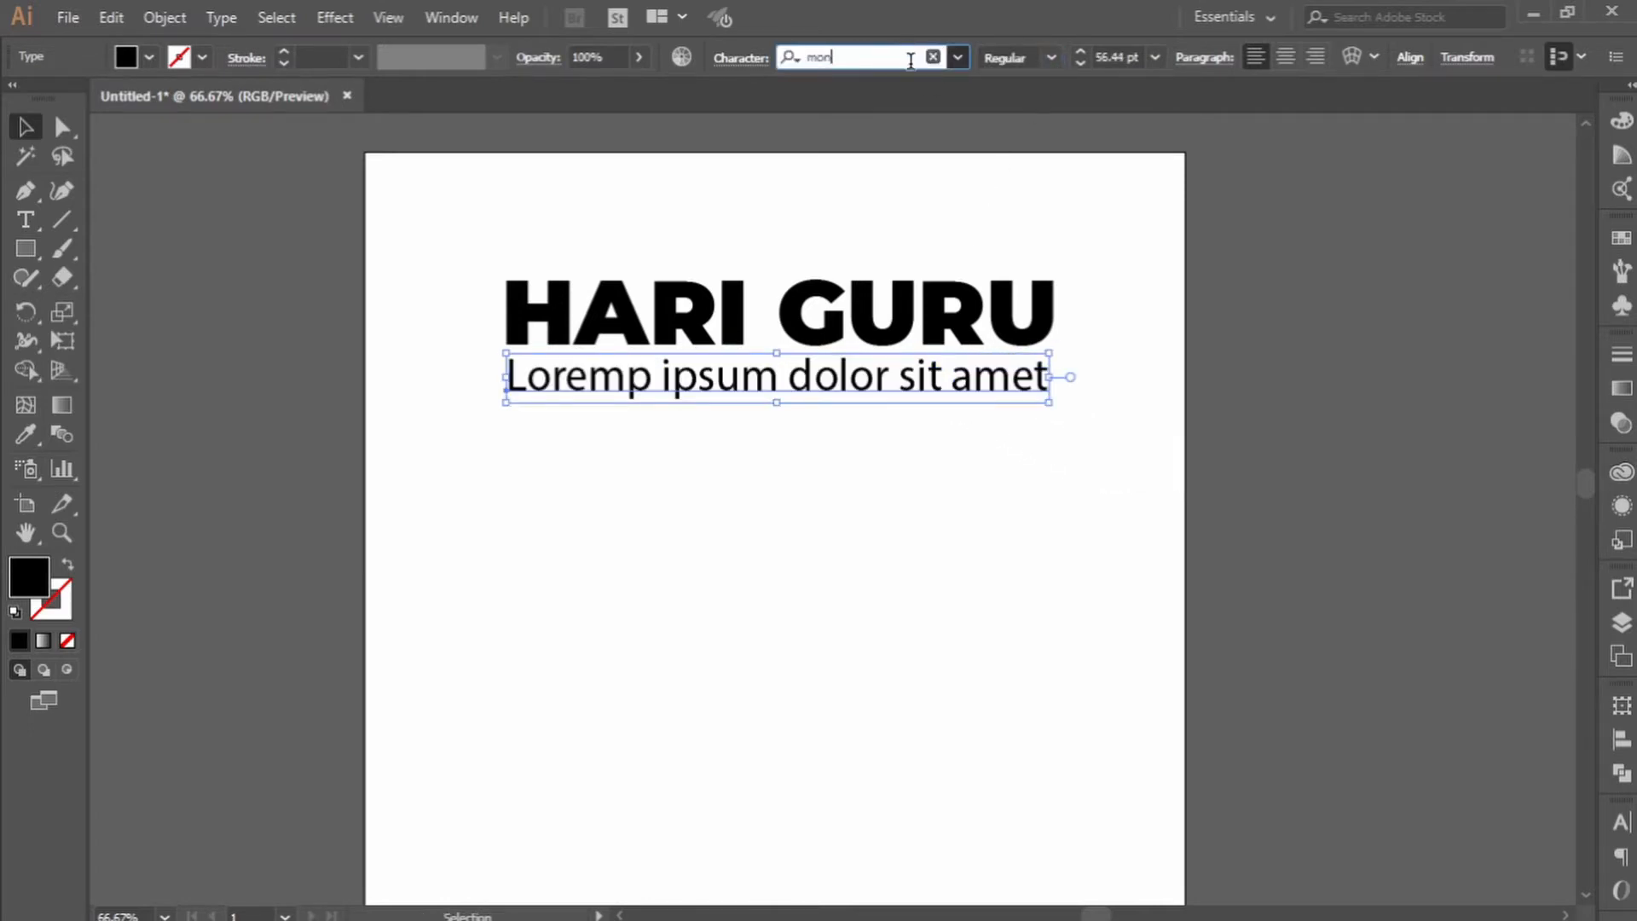
key("Return")
key("Down")
key("Down")
key("Down")
key("Down")
key("Down")
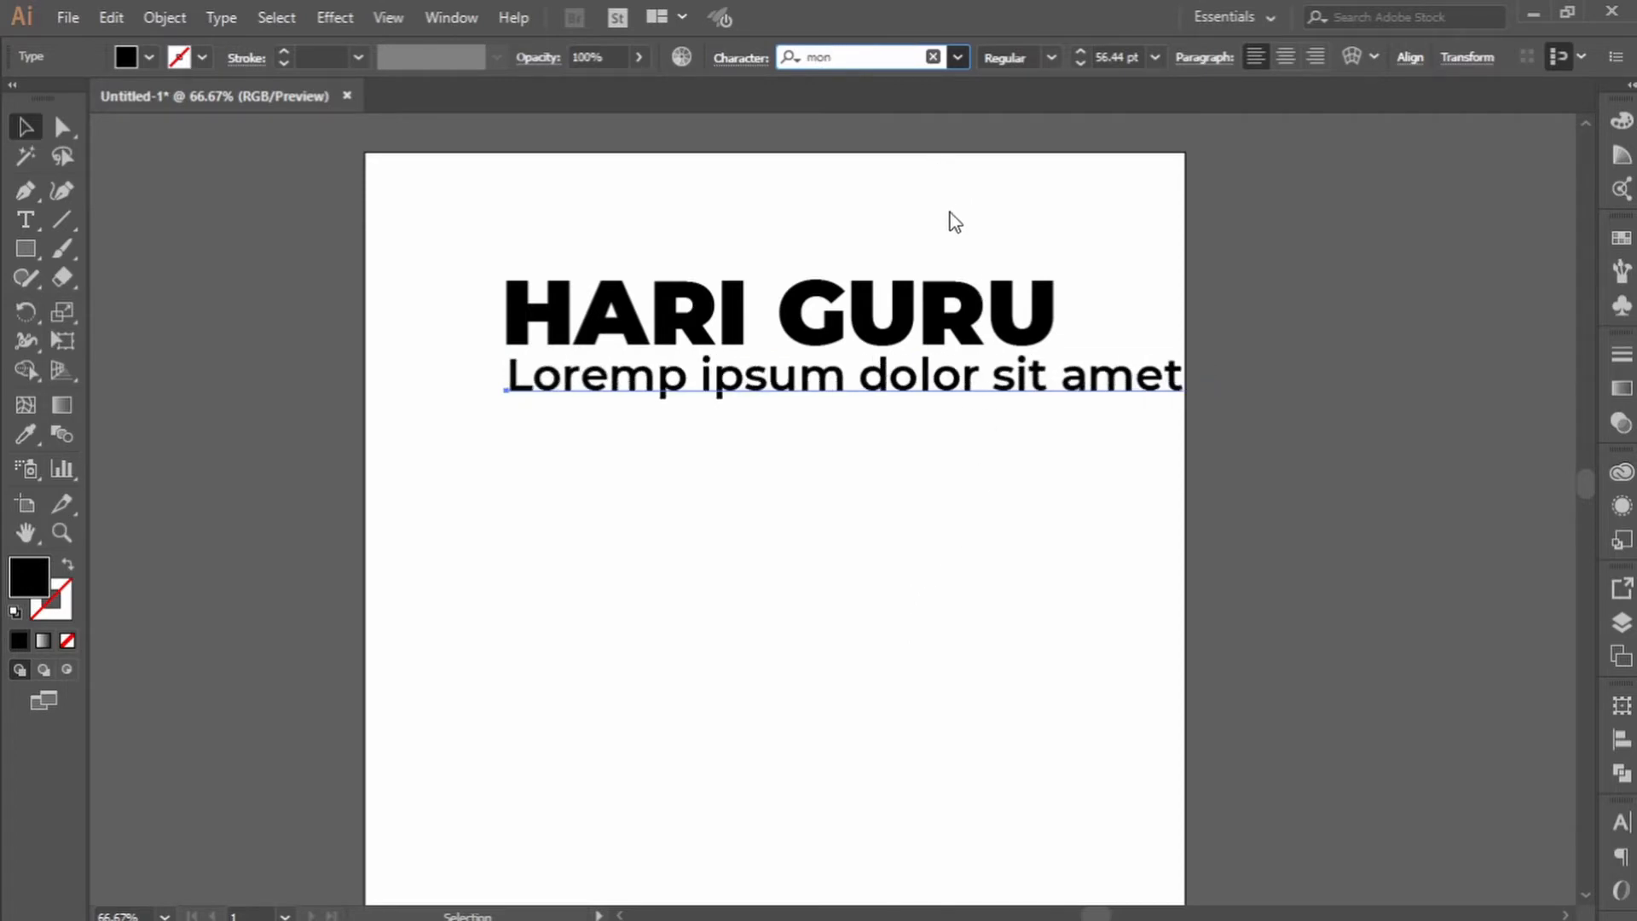
key("Down")
key("Return")
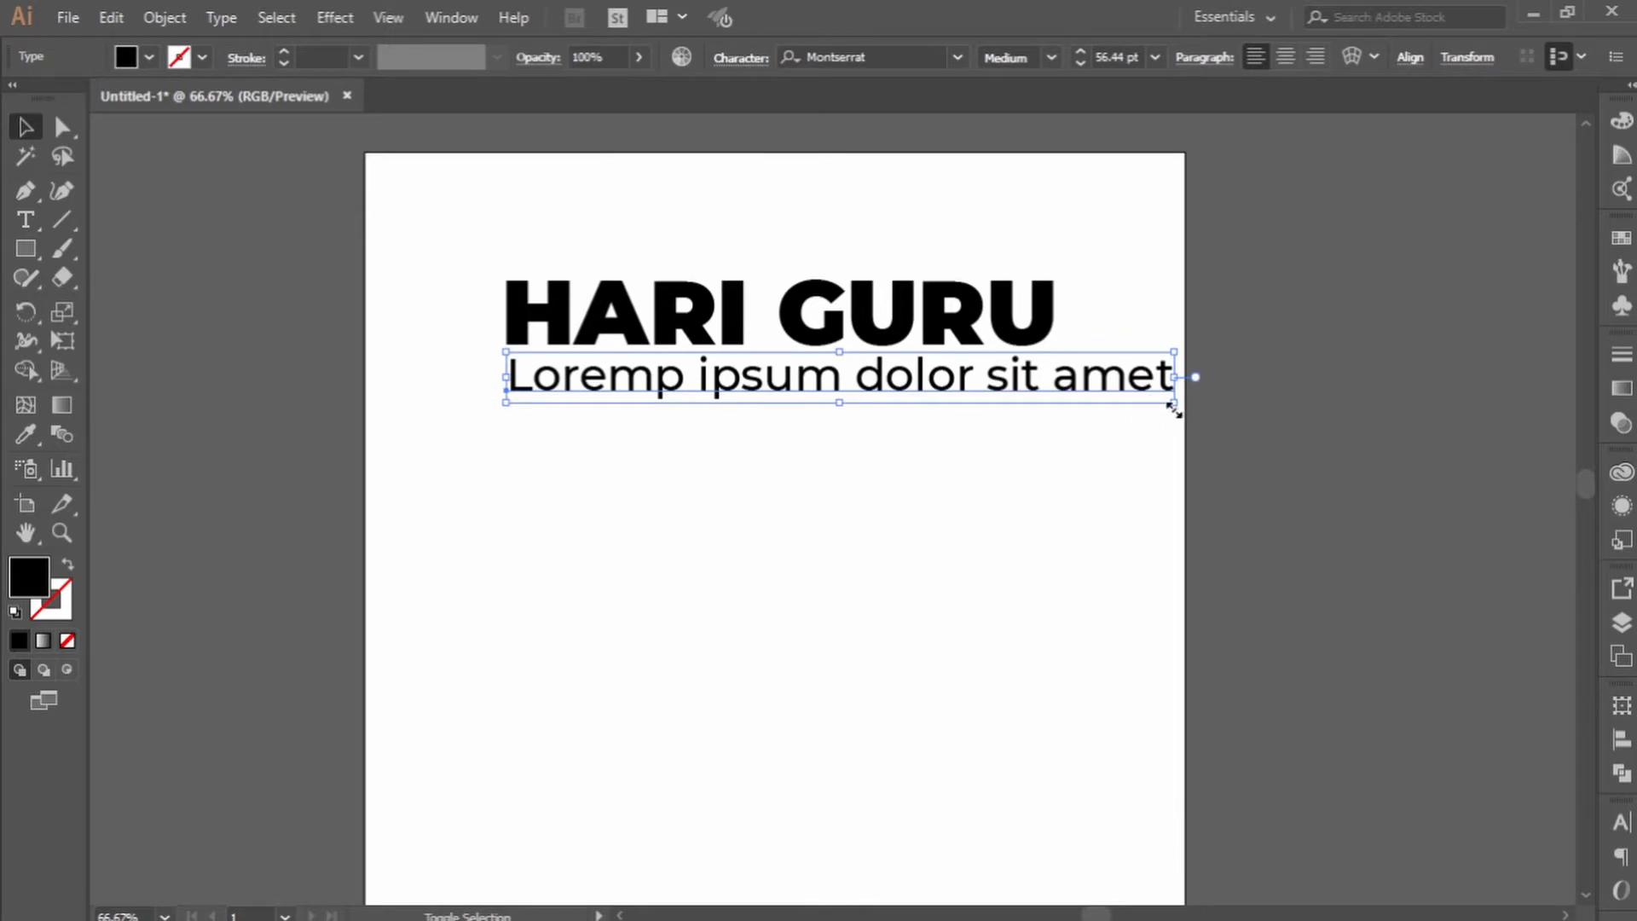
Scale the subtitle down to nearly the heading's width, and copy both text objects.
left_click_drag(1174, 402, 500, 226)
left_click(1027, 473)
key("a")
left_click(849, 512)
Undo the edits back to the original Myriad Pro heading and subtitle, and paste the Montserrat pair below them.
key("ctrl+z")
key("ctrl+z")
key("ctrl+z")
key("ctrl+z")
key("ctrl+z")
key("ctrl+z")
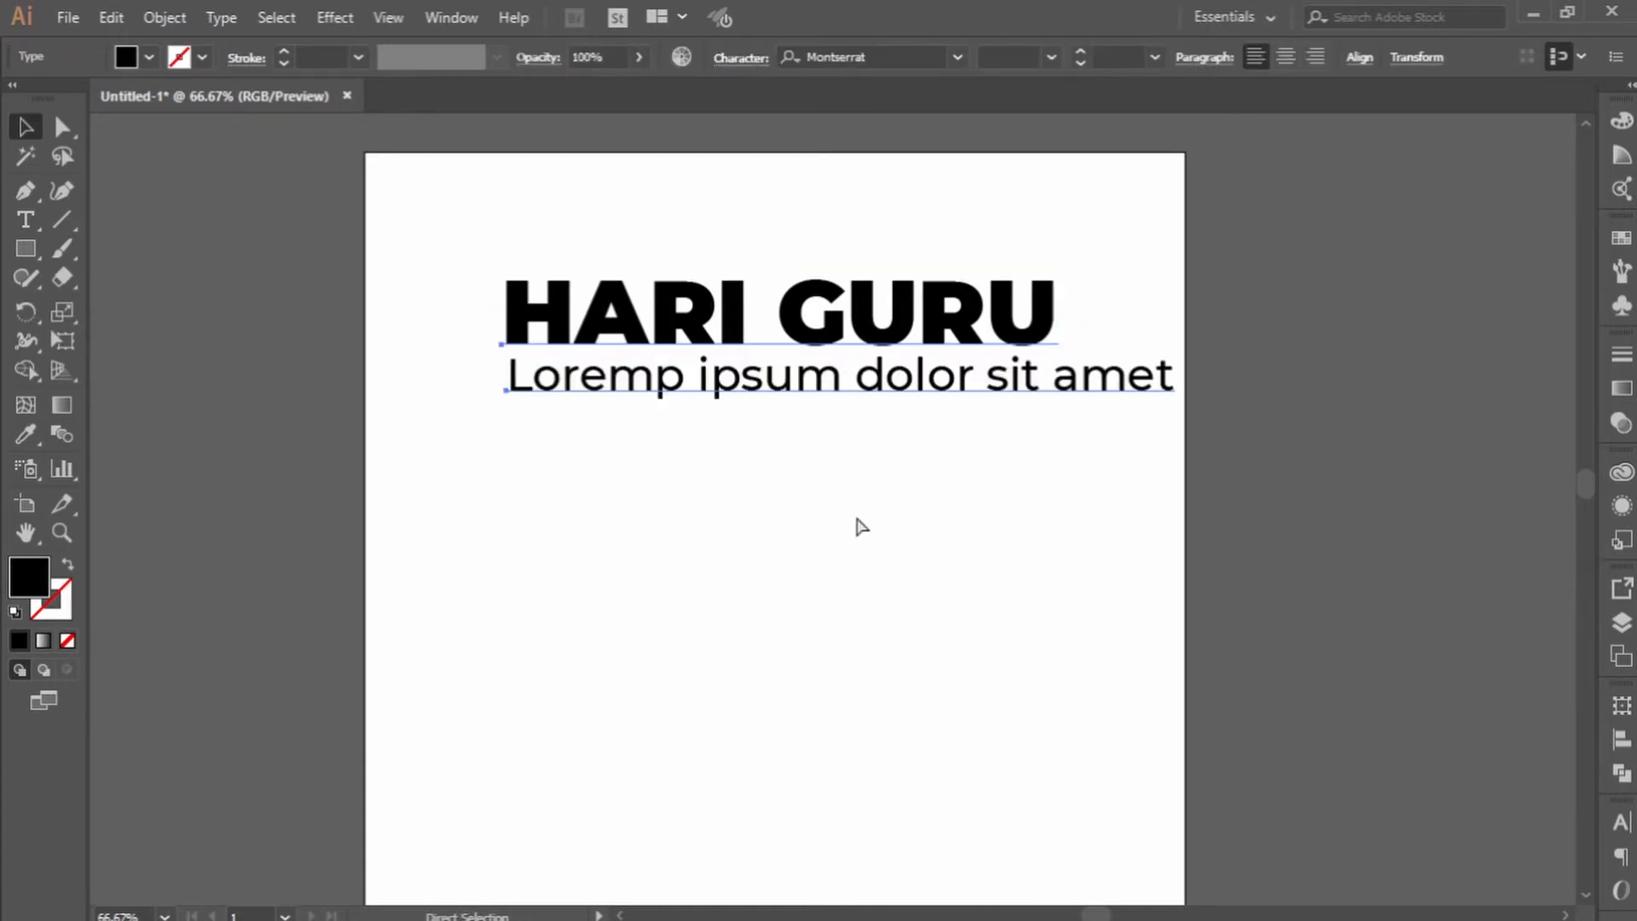
key("ctrl+z")
key("ctrl+z")
key("ctrl+z")
key("ctrl+z")
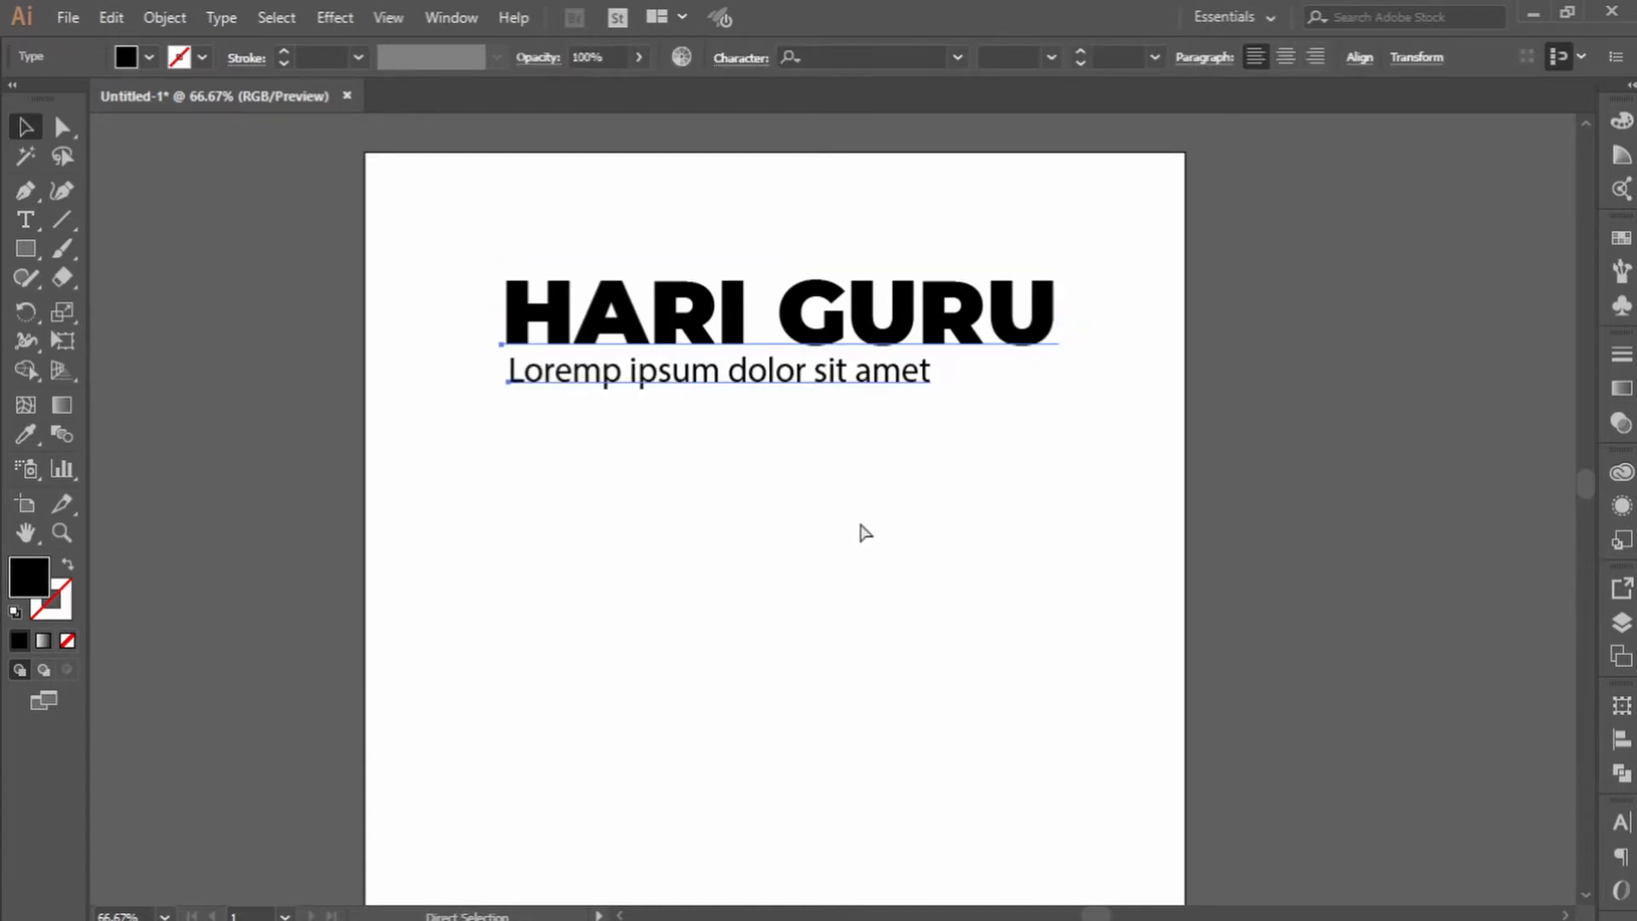
key("ctrl+z")
key("ctrl+z")
key("ctrl+z")
key("ctrl+z")
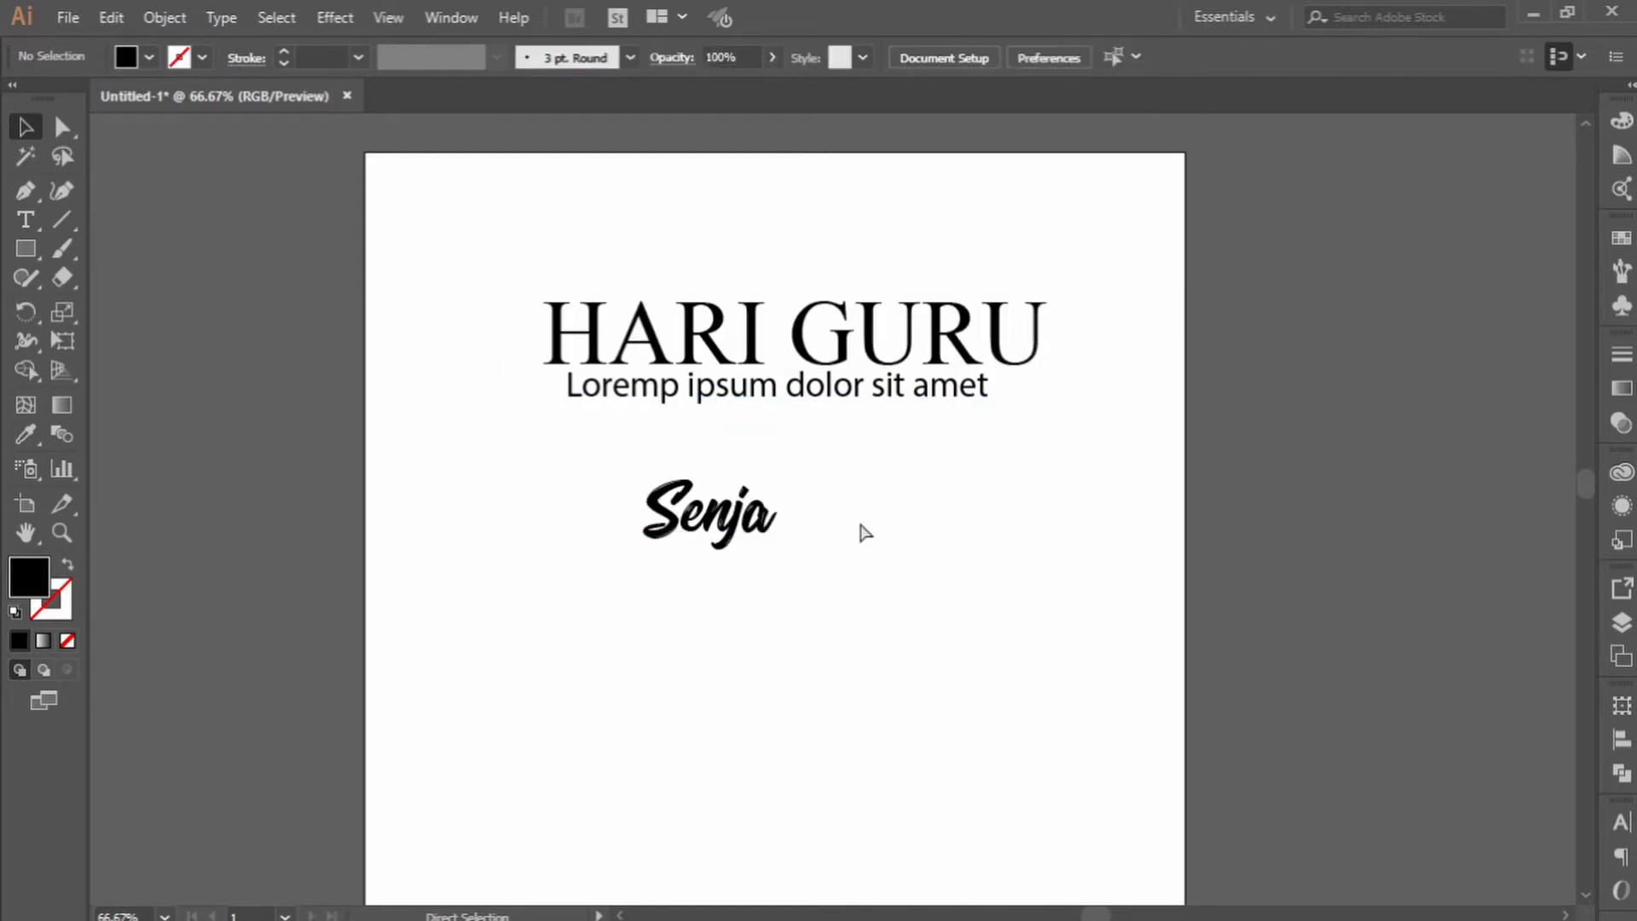
key("ctrl+z")
key("ctrl+z")
key("ctrl+z")
key("ctrl+z")
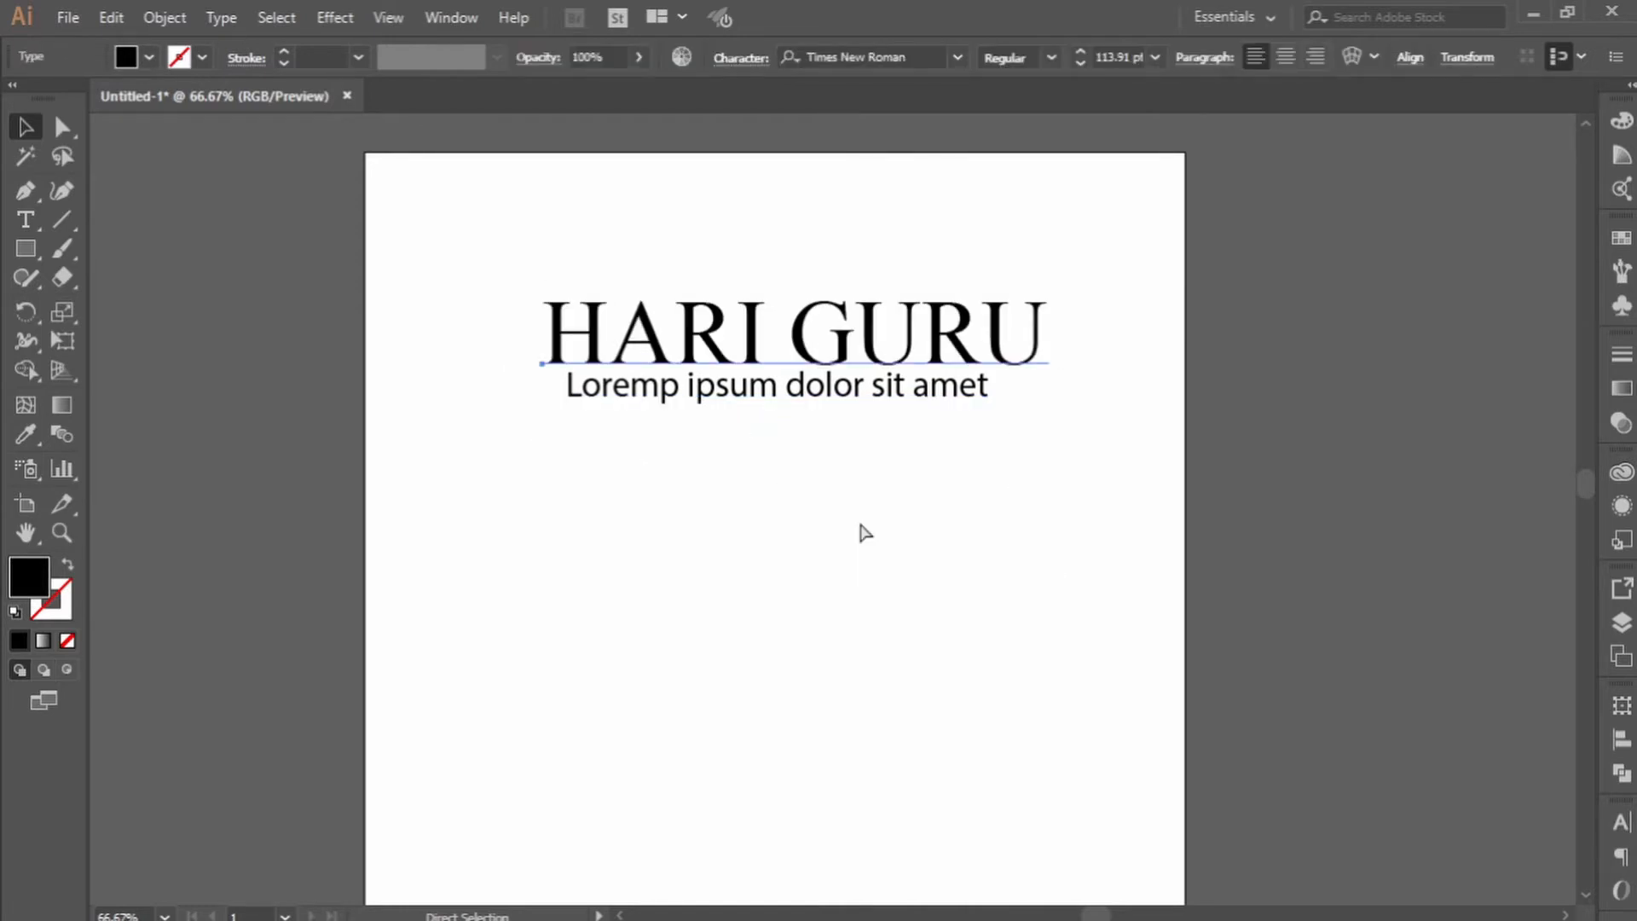
key("ctrl+z")
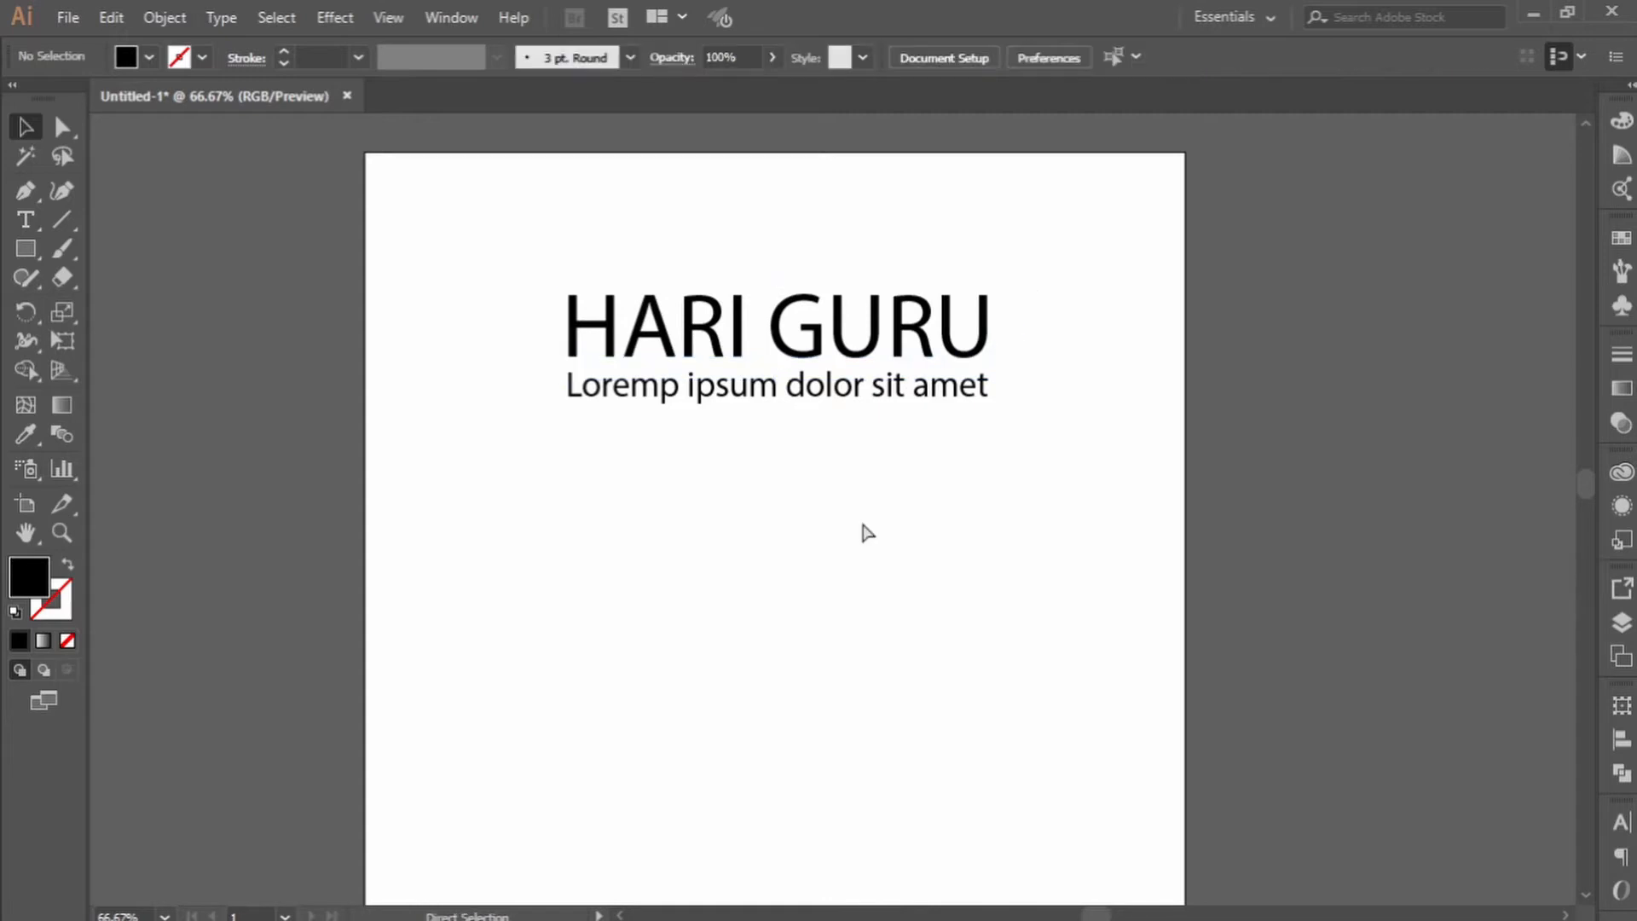
key("ctrl+z")
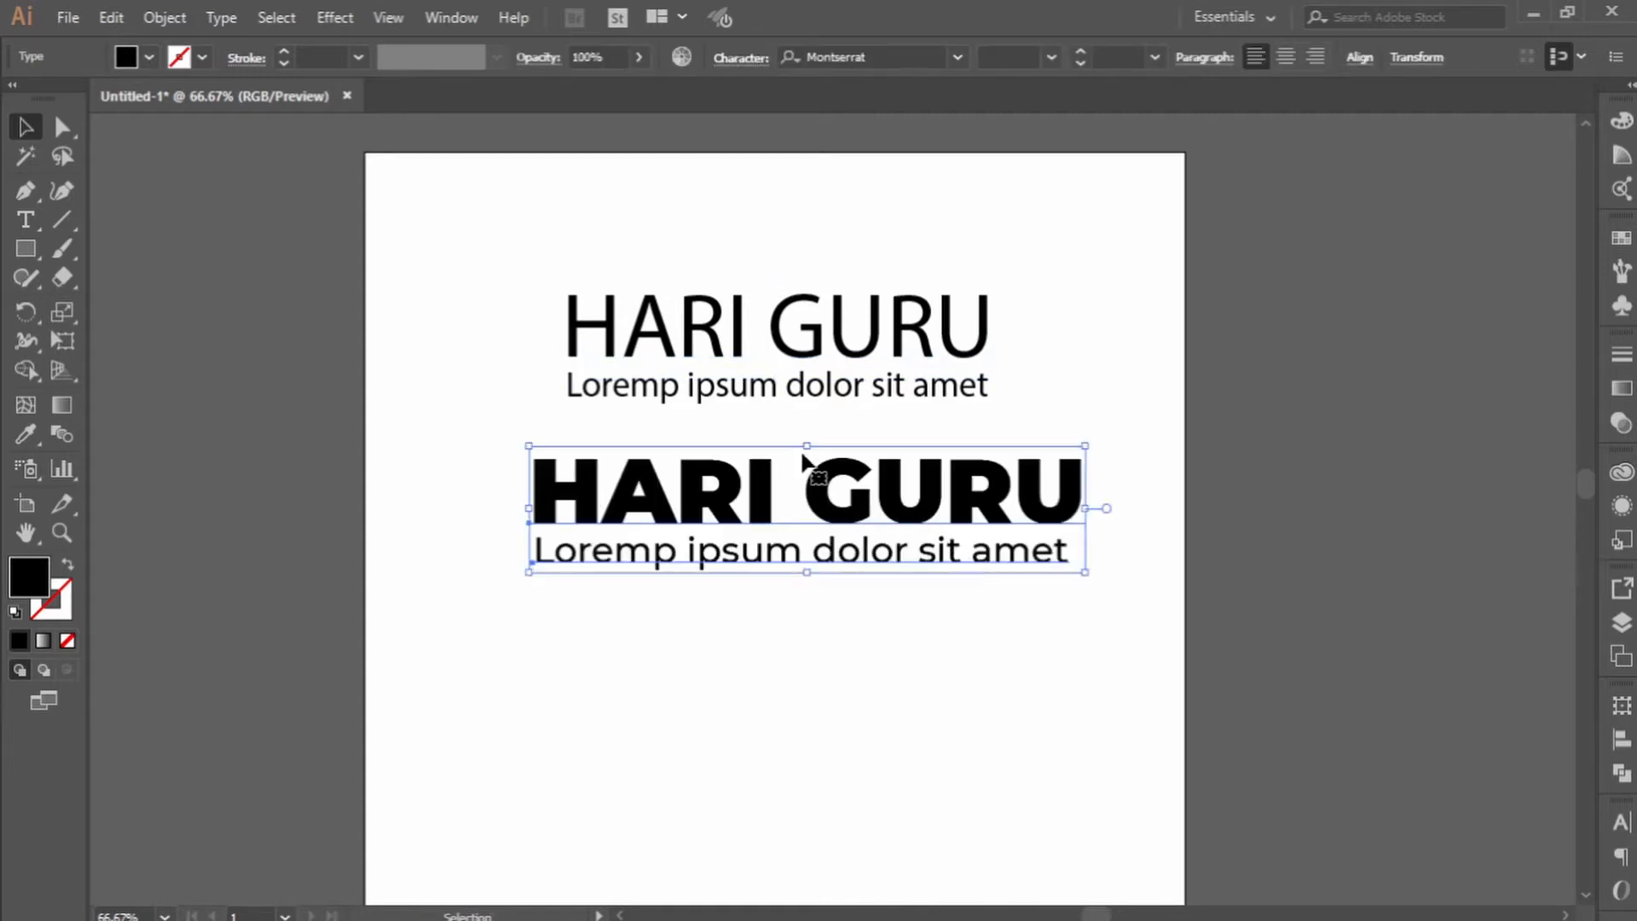
Move the pasted Montserrat heading and subtitle leftward so they sit centred beneath the original pair.
left_click(580, 282)
left_click_drag(503, 436, 1191, 650)
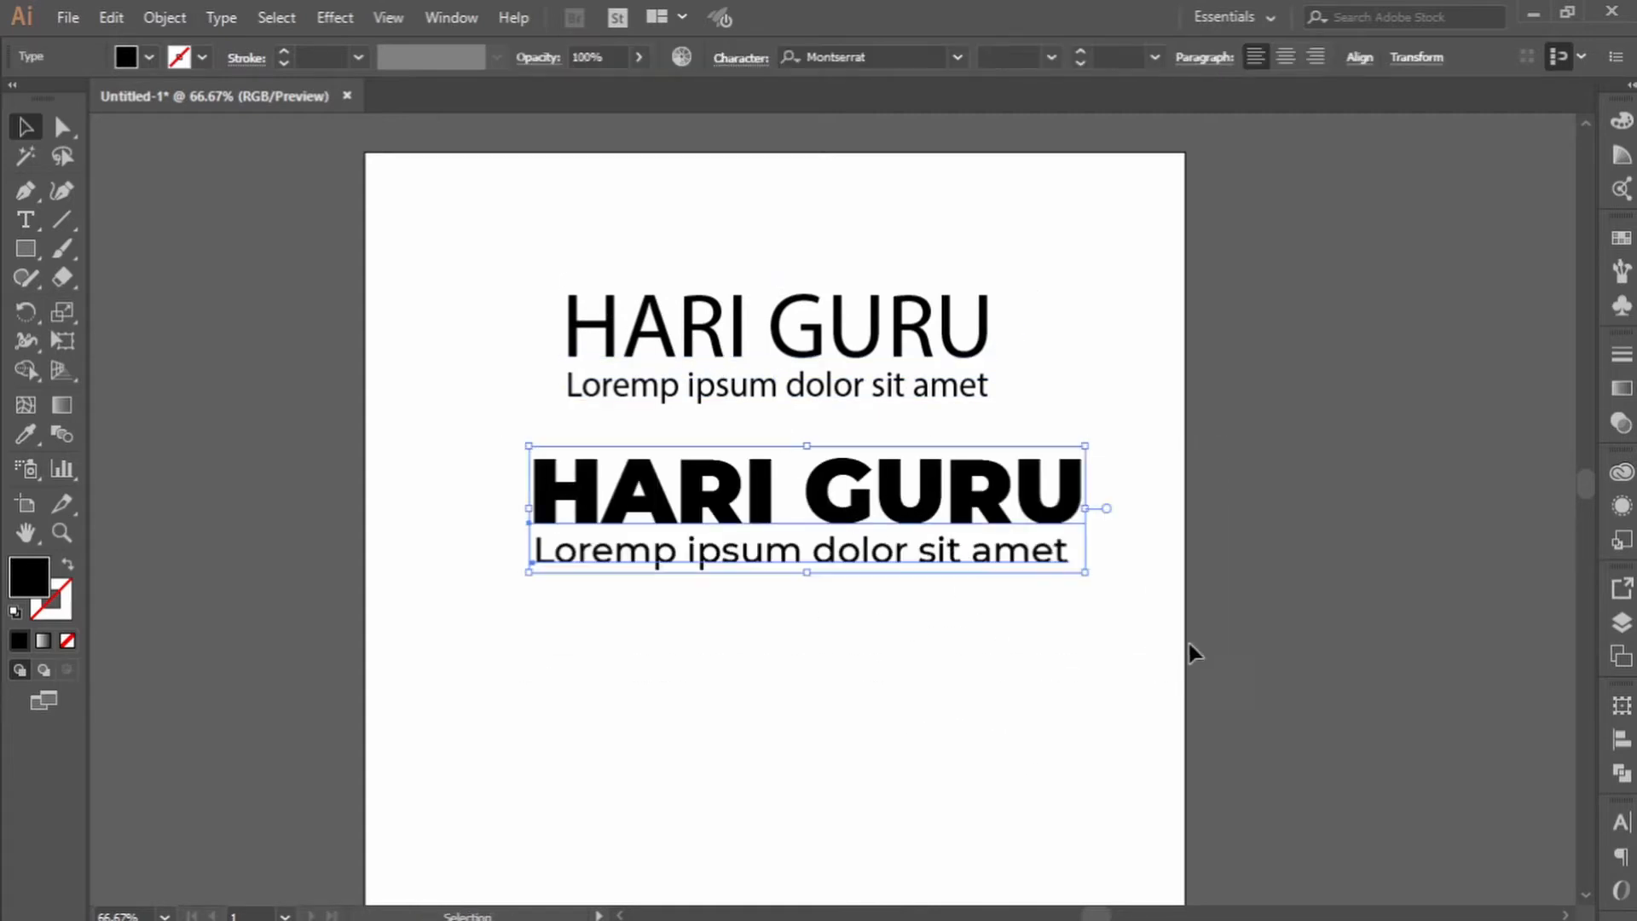
left_click_drag(1066, 512, 1026, 512)
left_click(1185, 473)
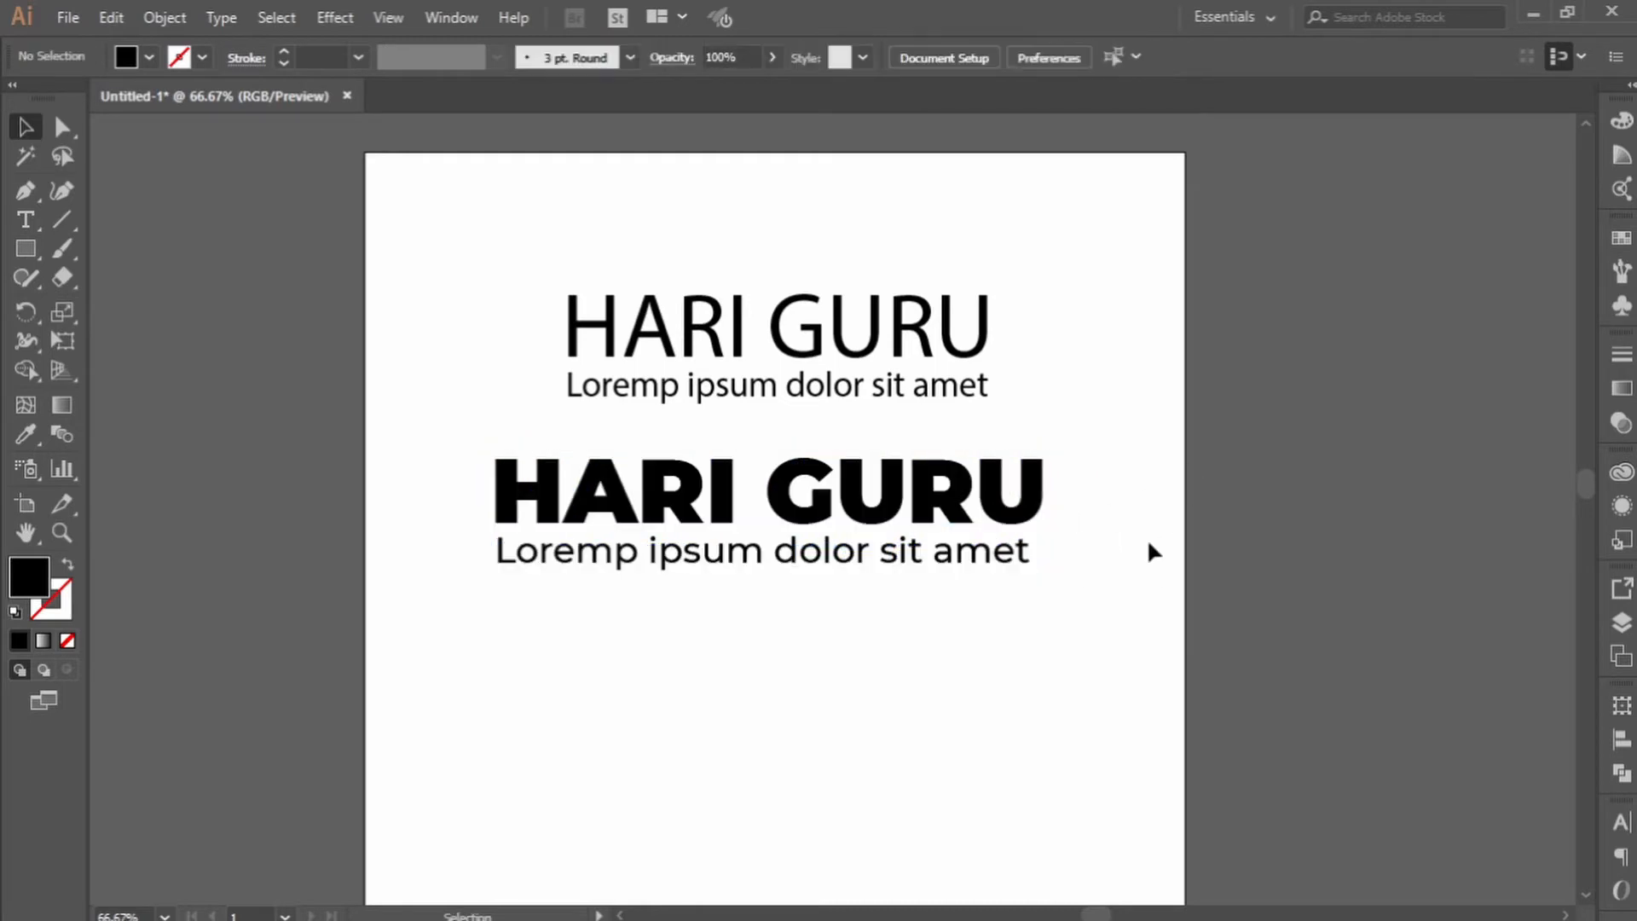
left_click_drag(1147, 547, 1119, 517)
left_click_drag(397, 414, 1335, 741)
left_click_drag(932, 504, 945, 512)
left_click(1150, 437)
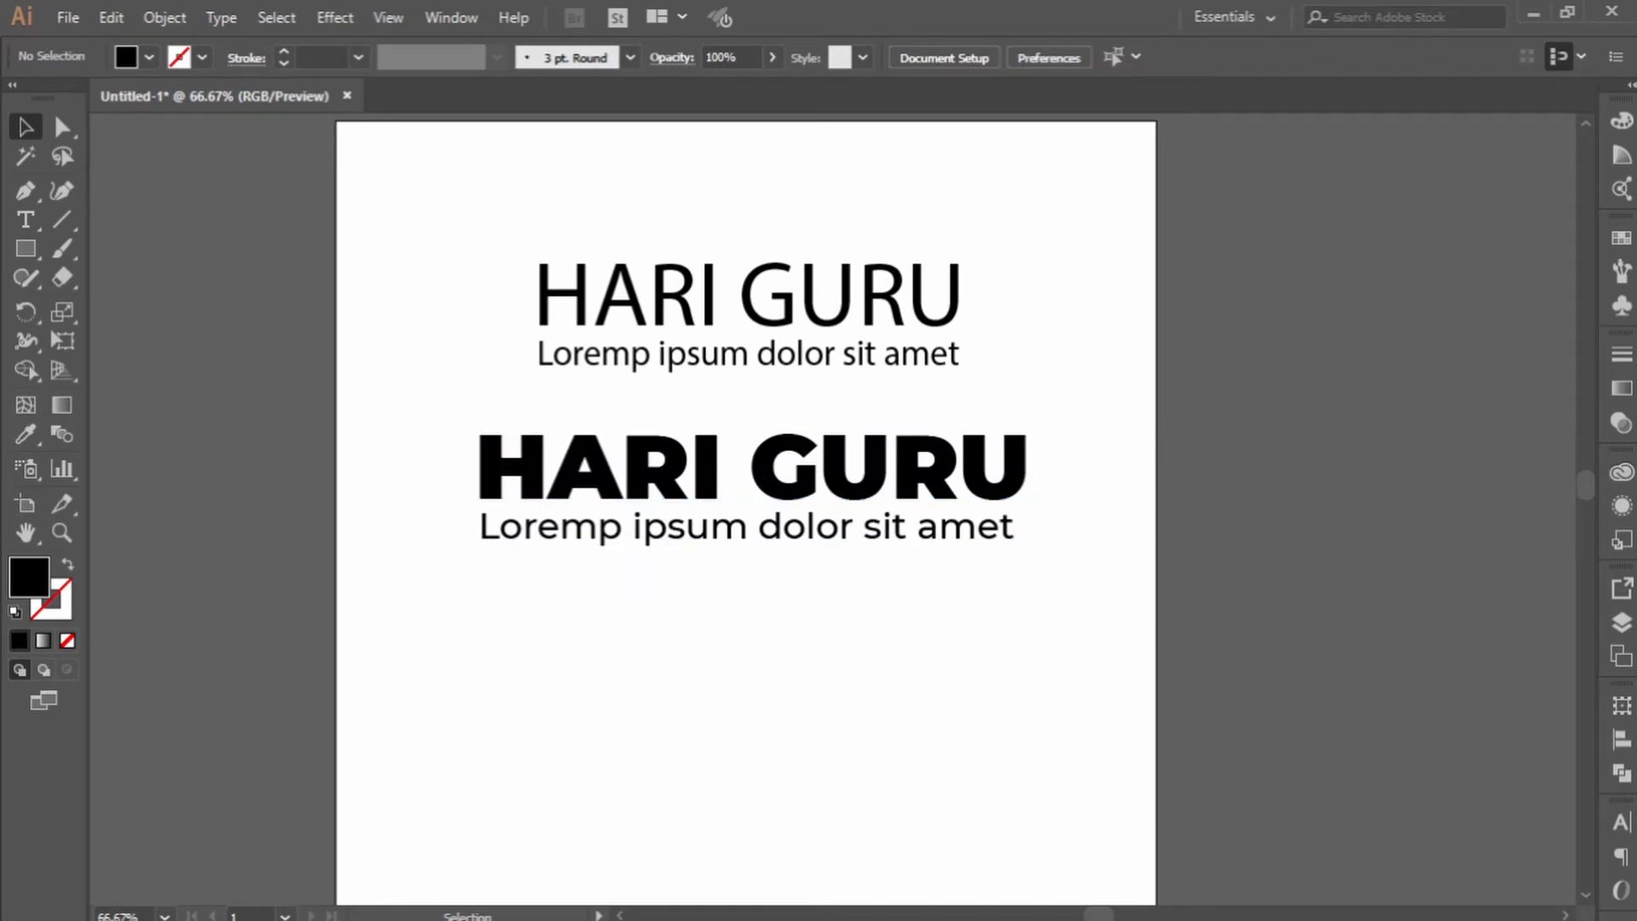
Delete the original Myriad Pro heading and subtitle, and move the Montserrat pair up to the upper part of the artboard.
left_click_drag(465, 213, 1015, 382)
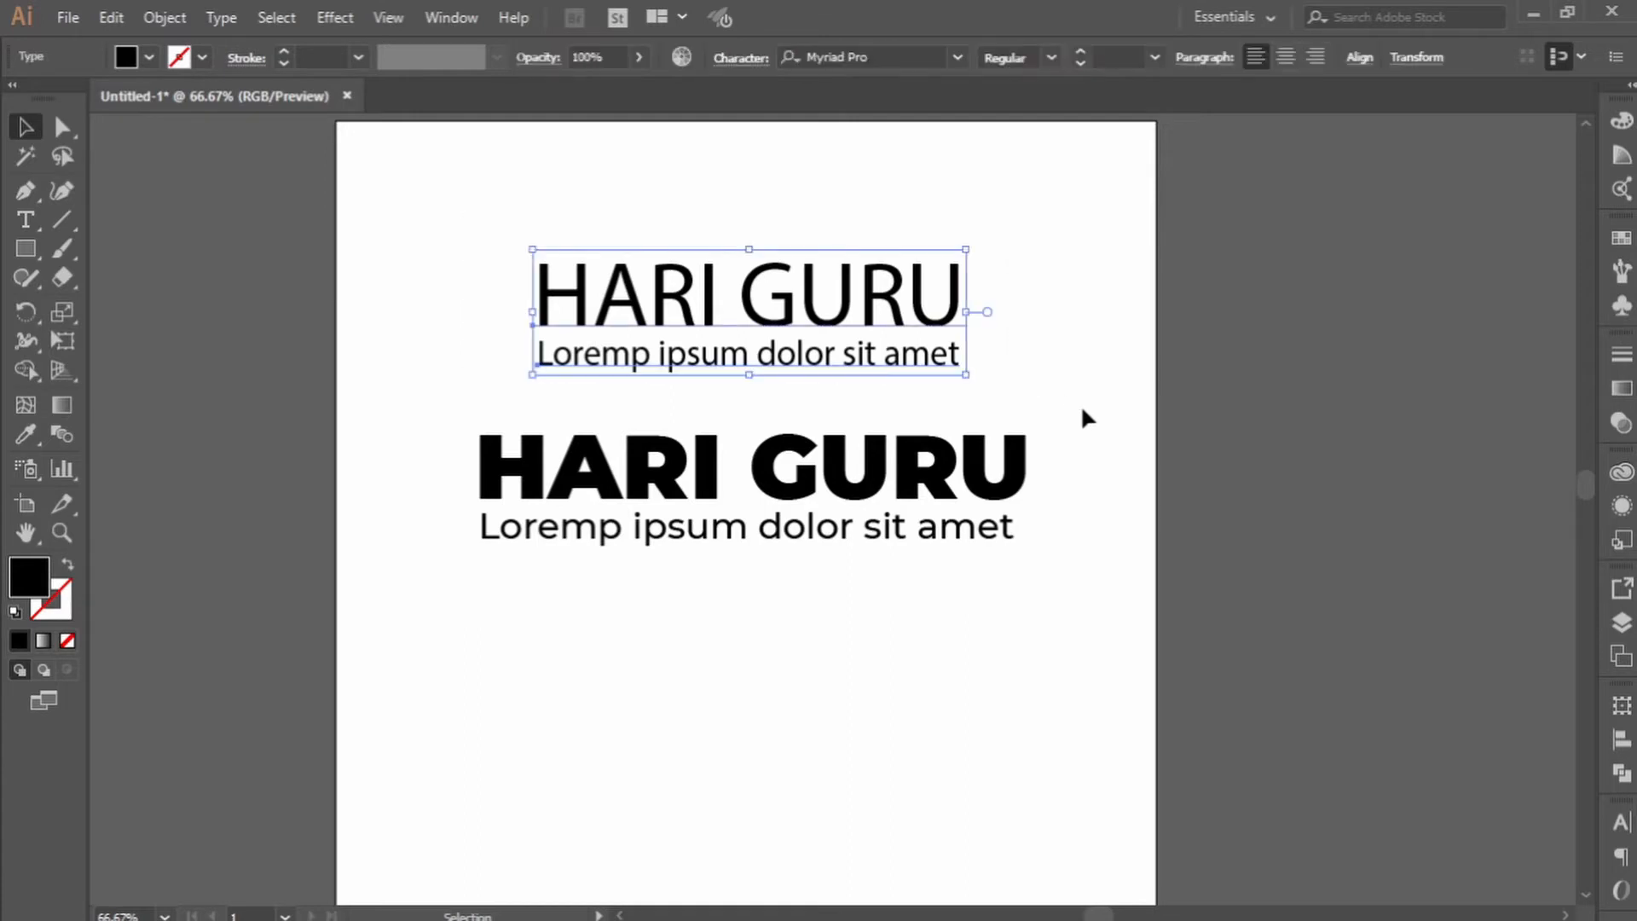
key("Delete")
left_click_drag(365, 381, 1156, 627)
left_click_drag(1074, 433, 1087, 523)
left_click_drag(1041, 574, 1015, 394)
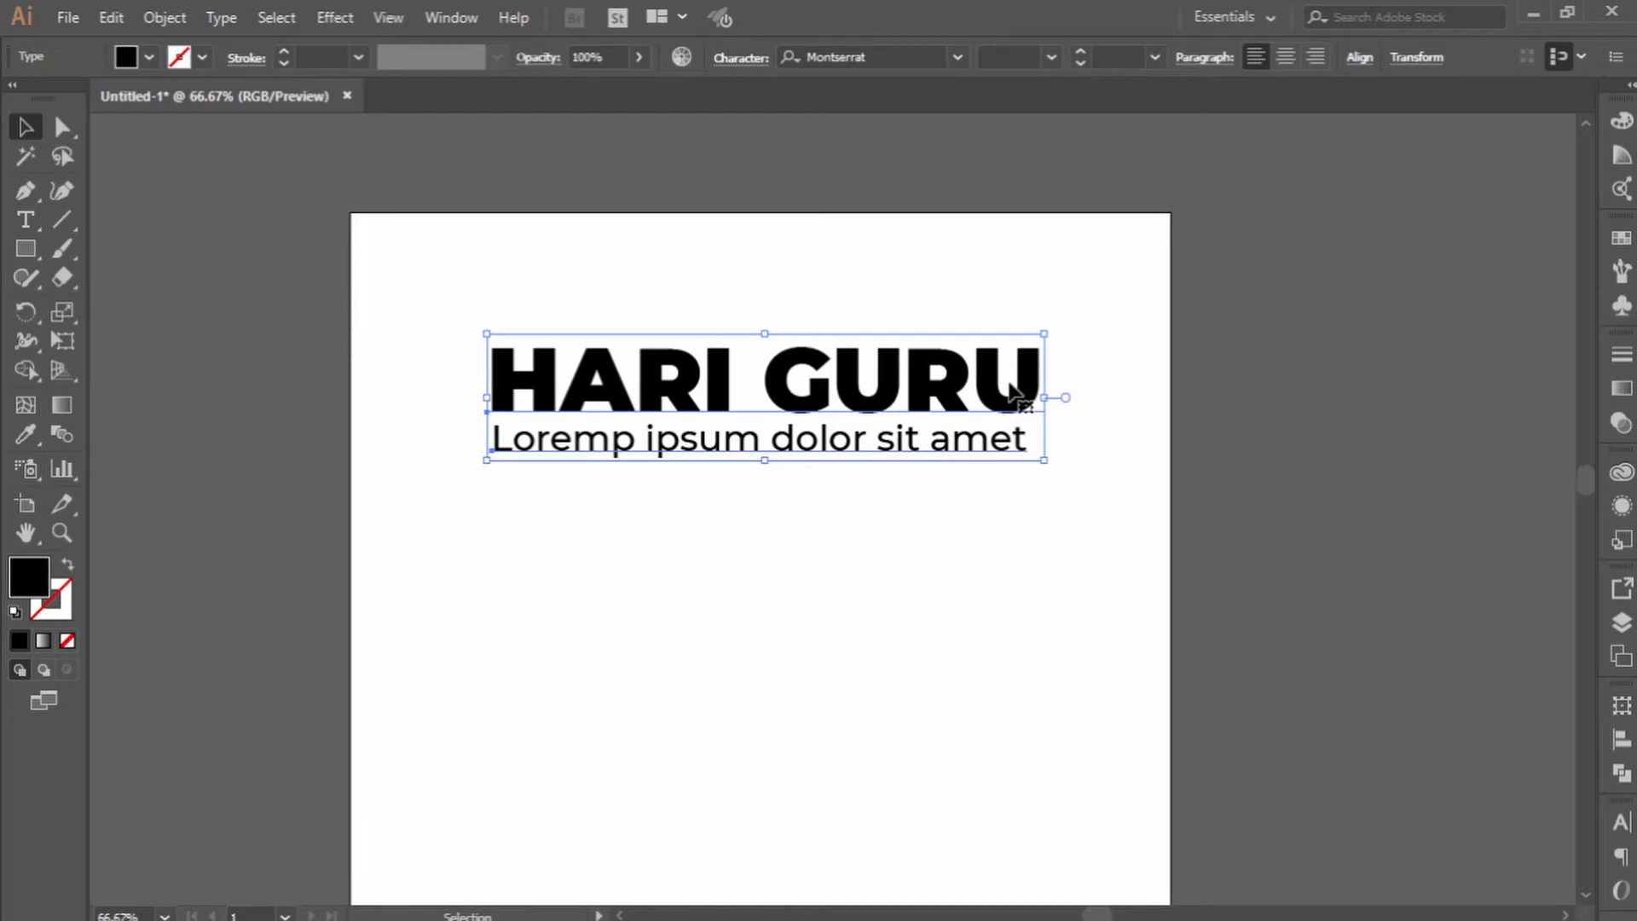
left_click(1147, 458)
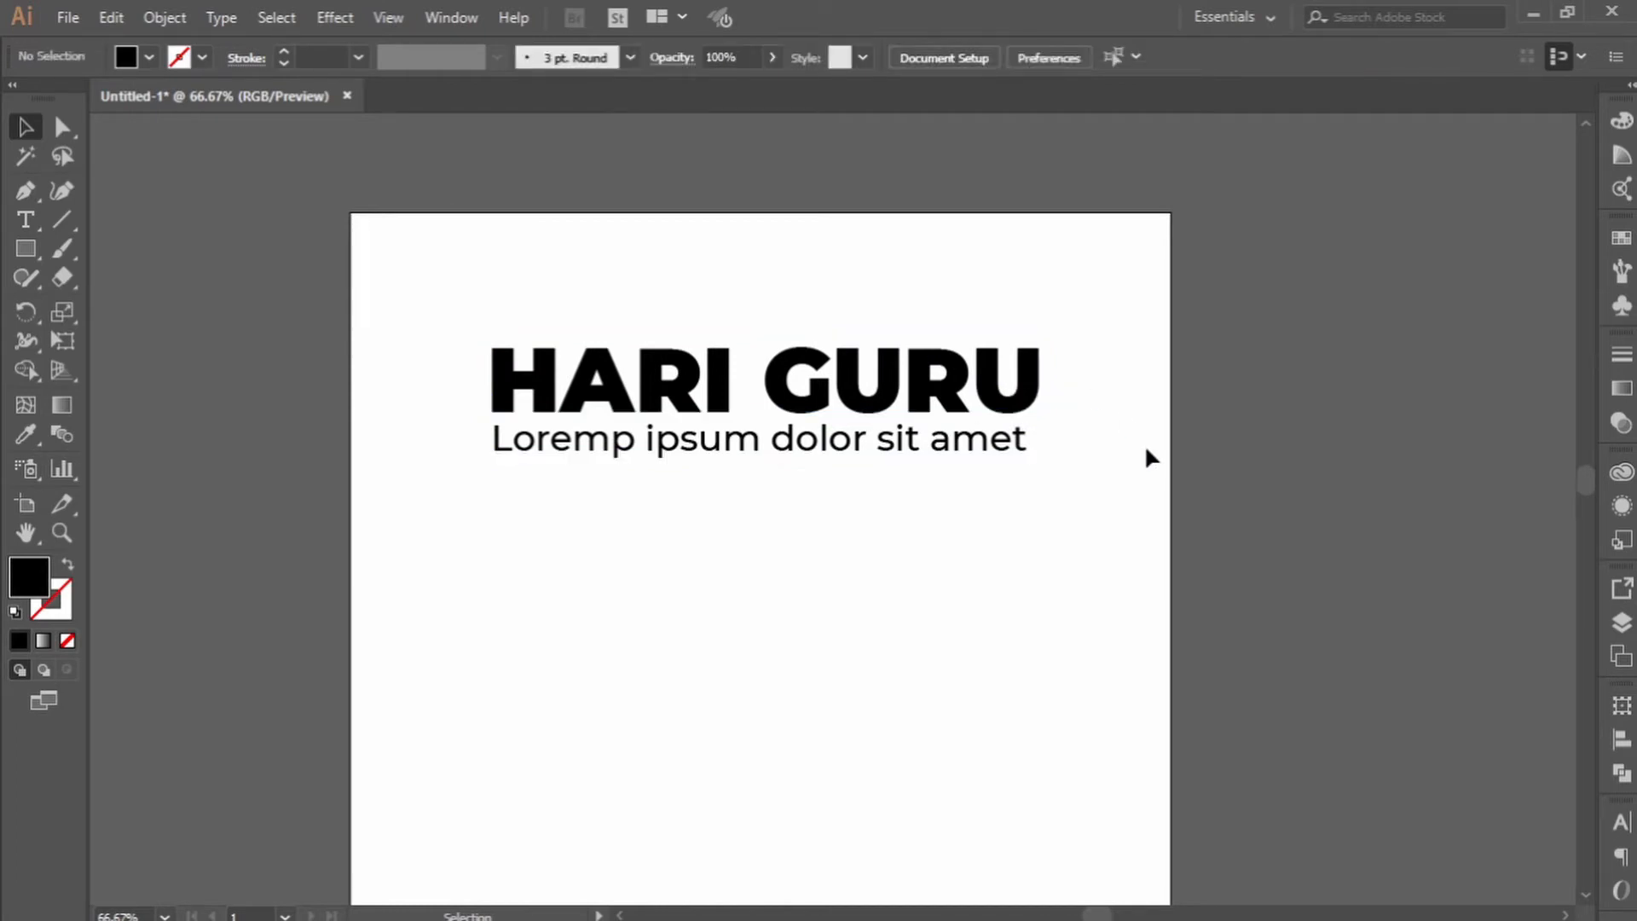
Draw a black rectangle about as wide as the artboard over the heading and subtitle area.
left_click(26, 248)
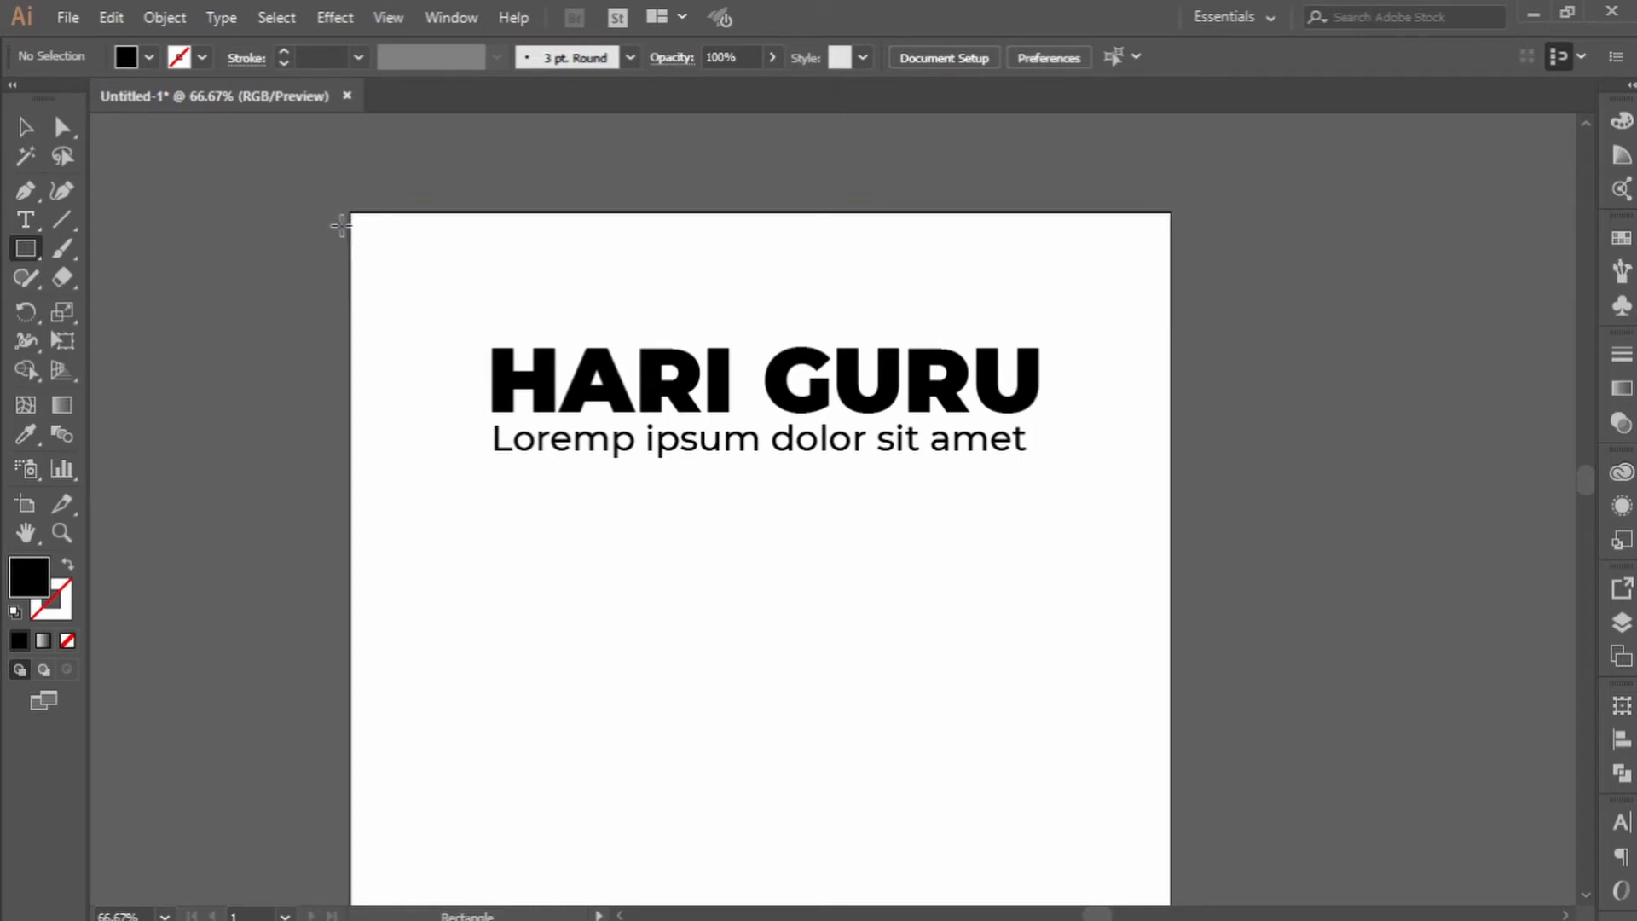
left_click_drag(341, 224, 1161, 483)
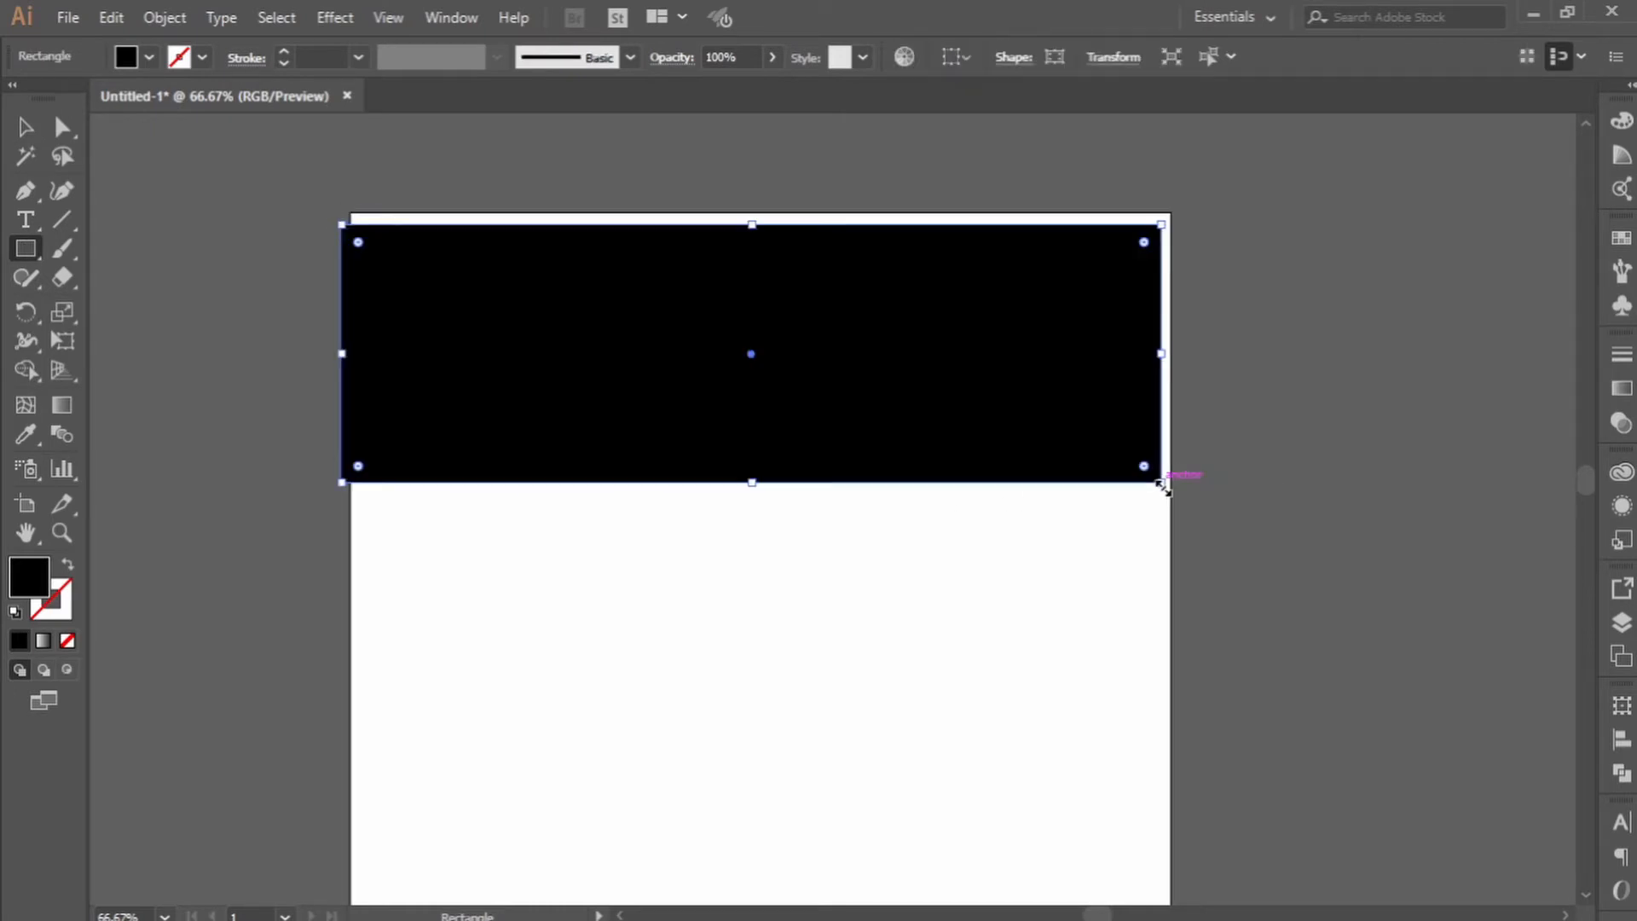
left_click(26, 126)
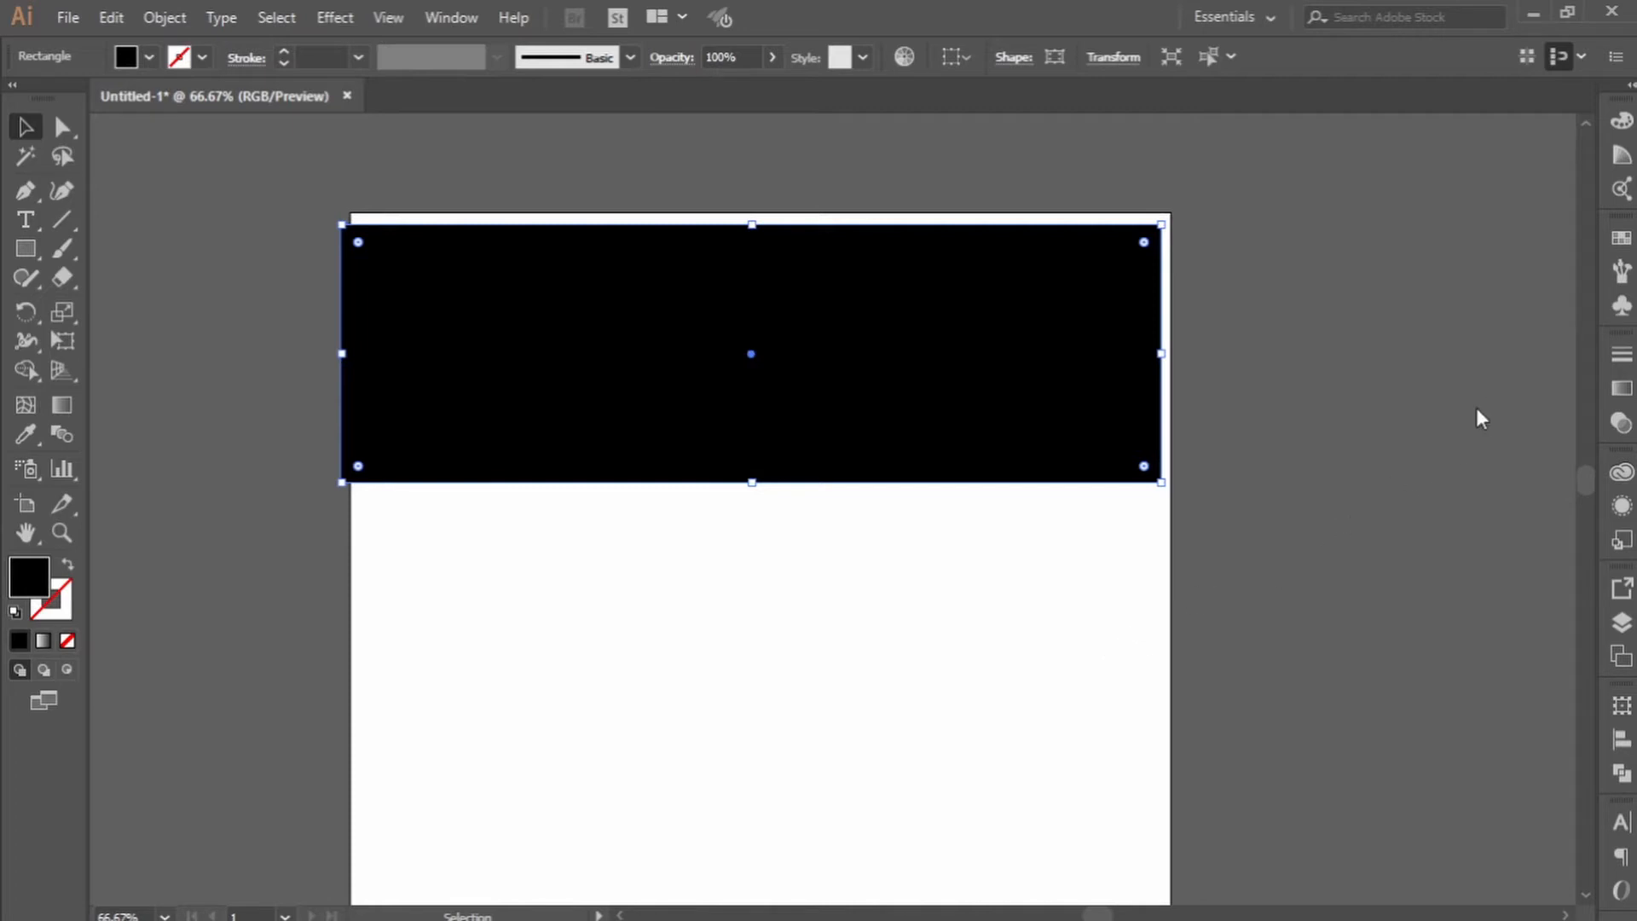
Fill the rectangle dark blue behind the texts and move it into line with the artboard's side edges.
left_click(1490, 425)
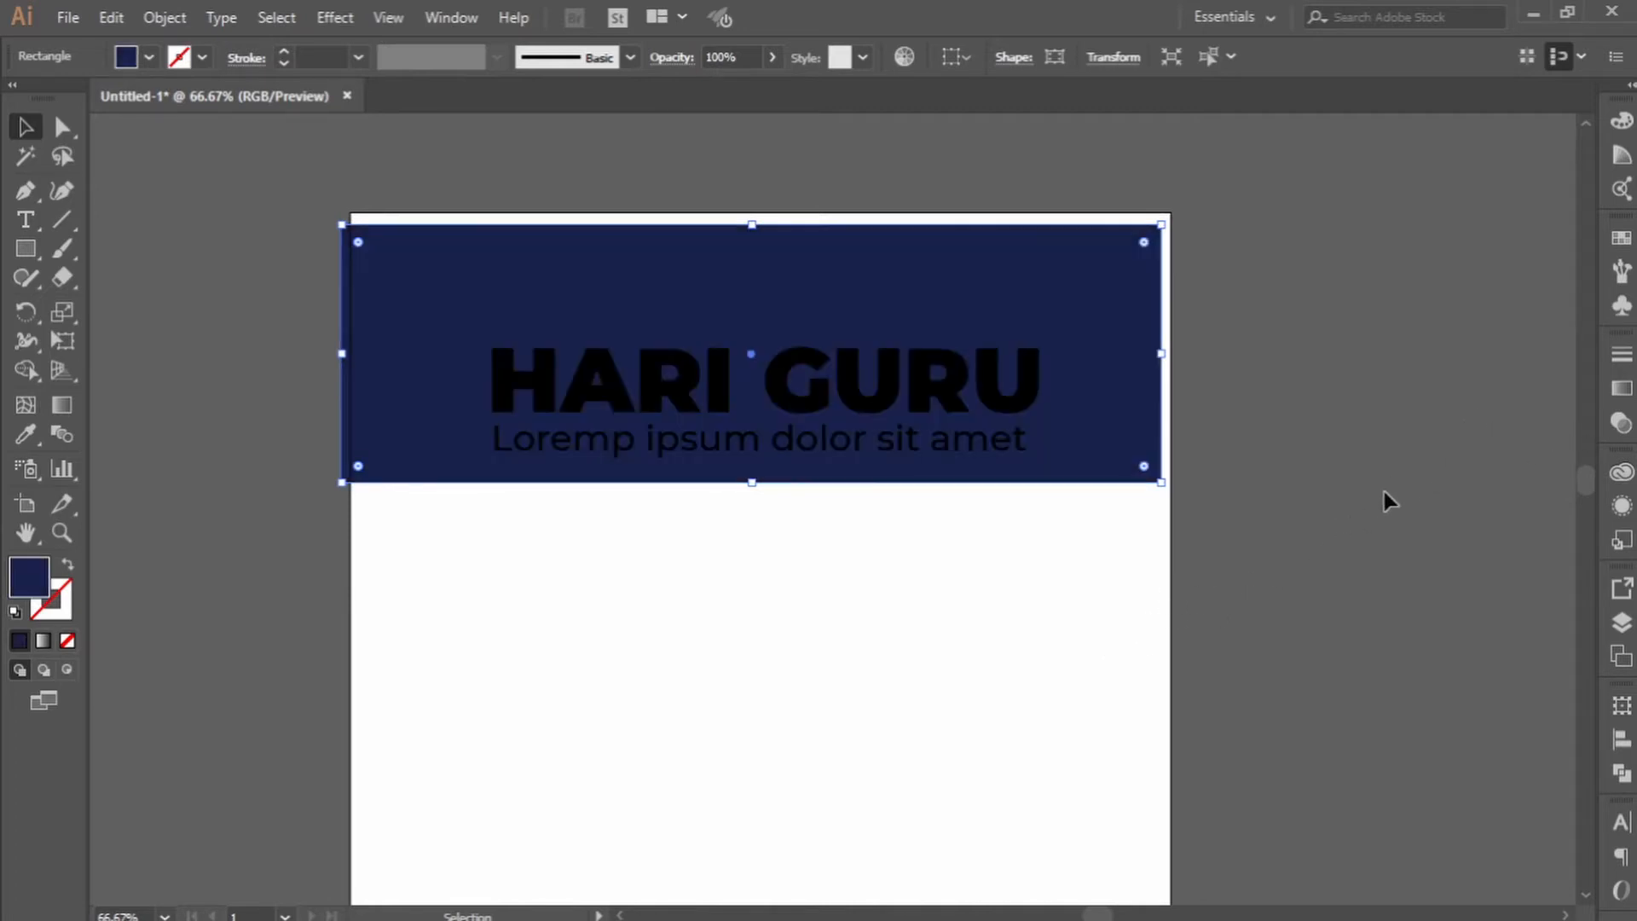
left_click(1384, 492)
left_click_drag(906, 248, 915, 263)
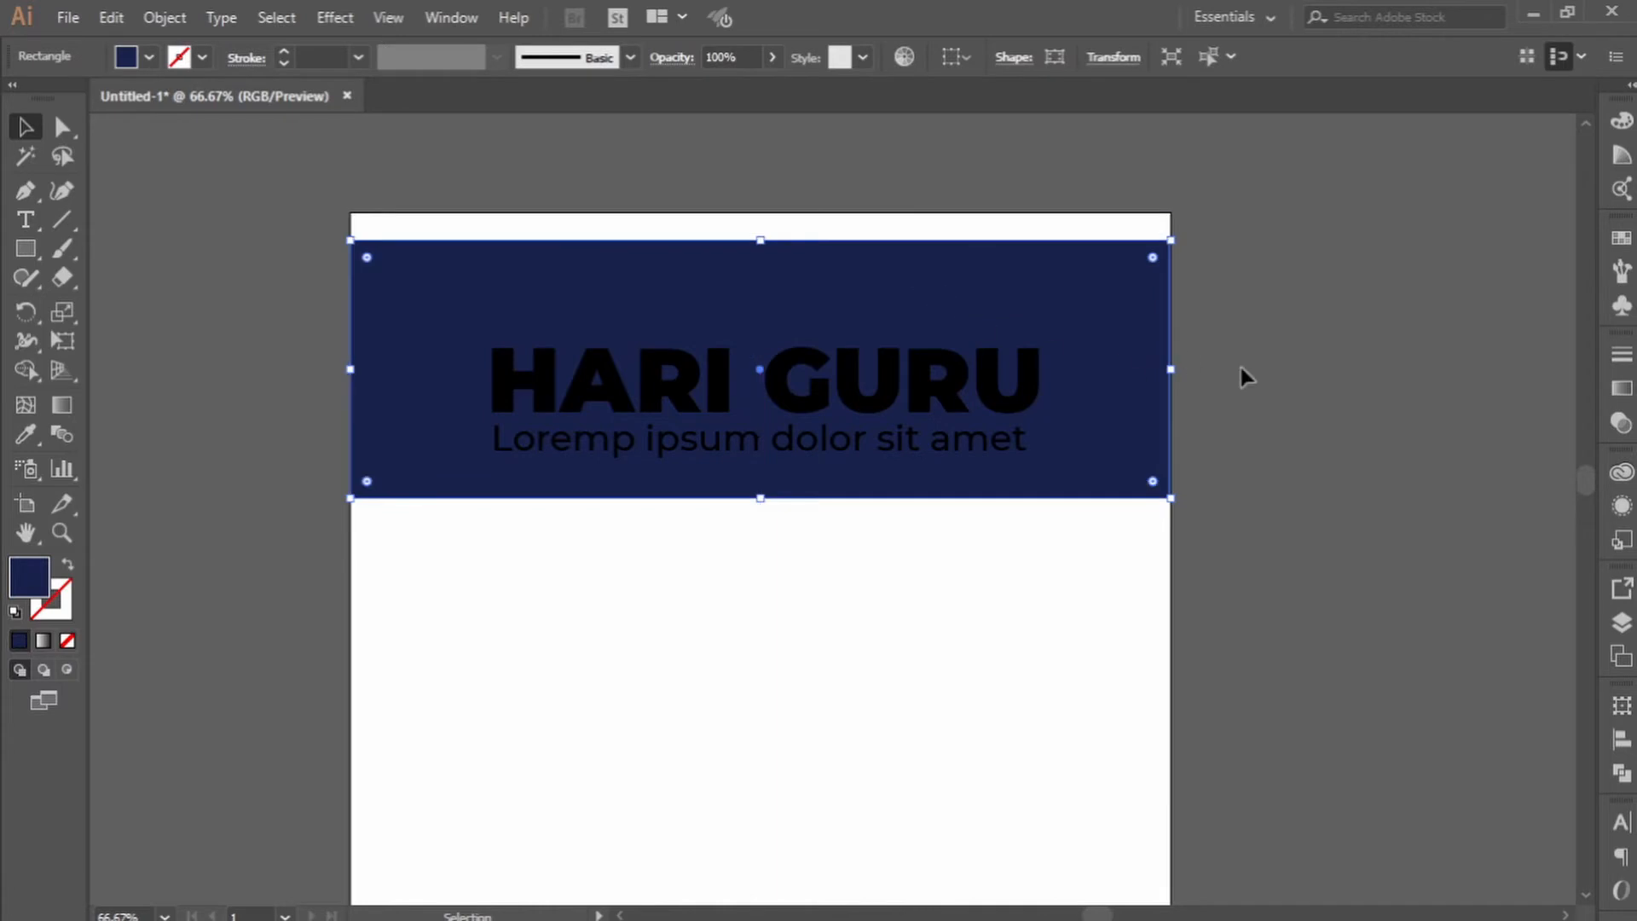
left_click(1251, 440)
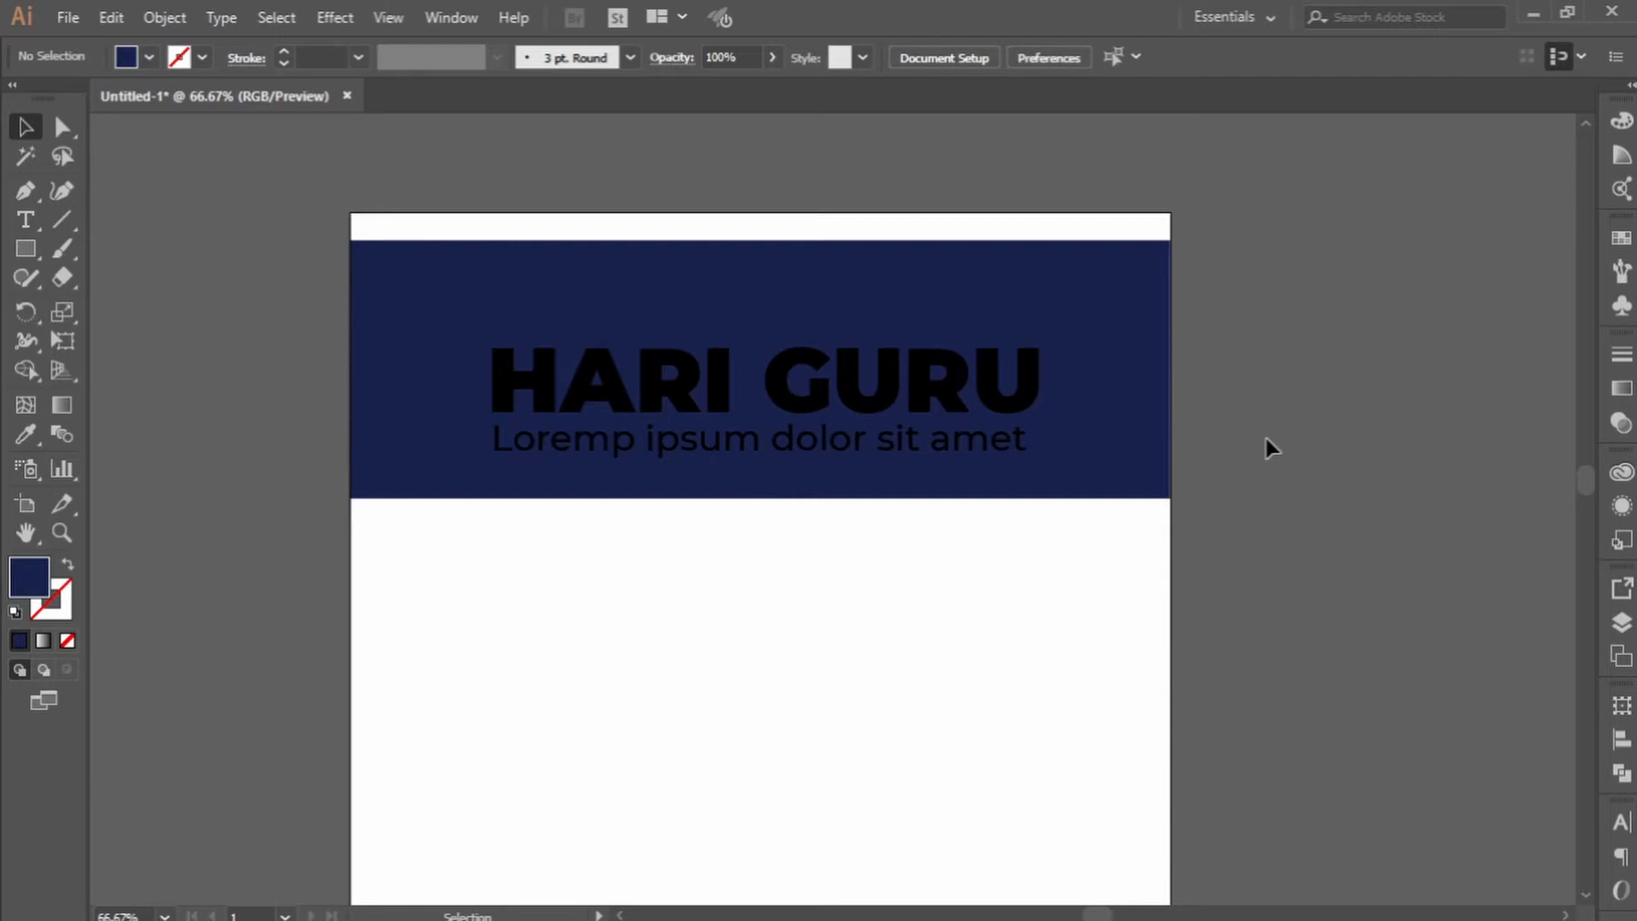
Try a white fill on the heading and subtitle, and undo it.
left_click(1012, 381)
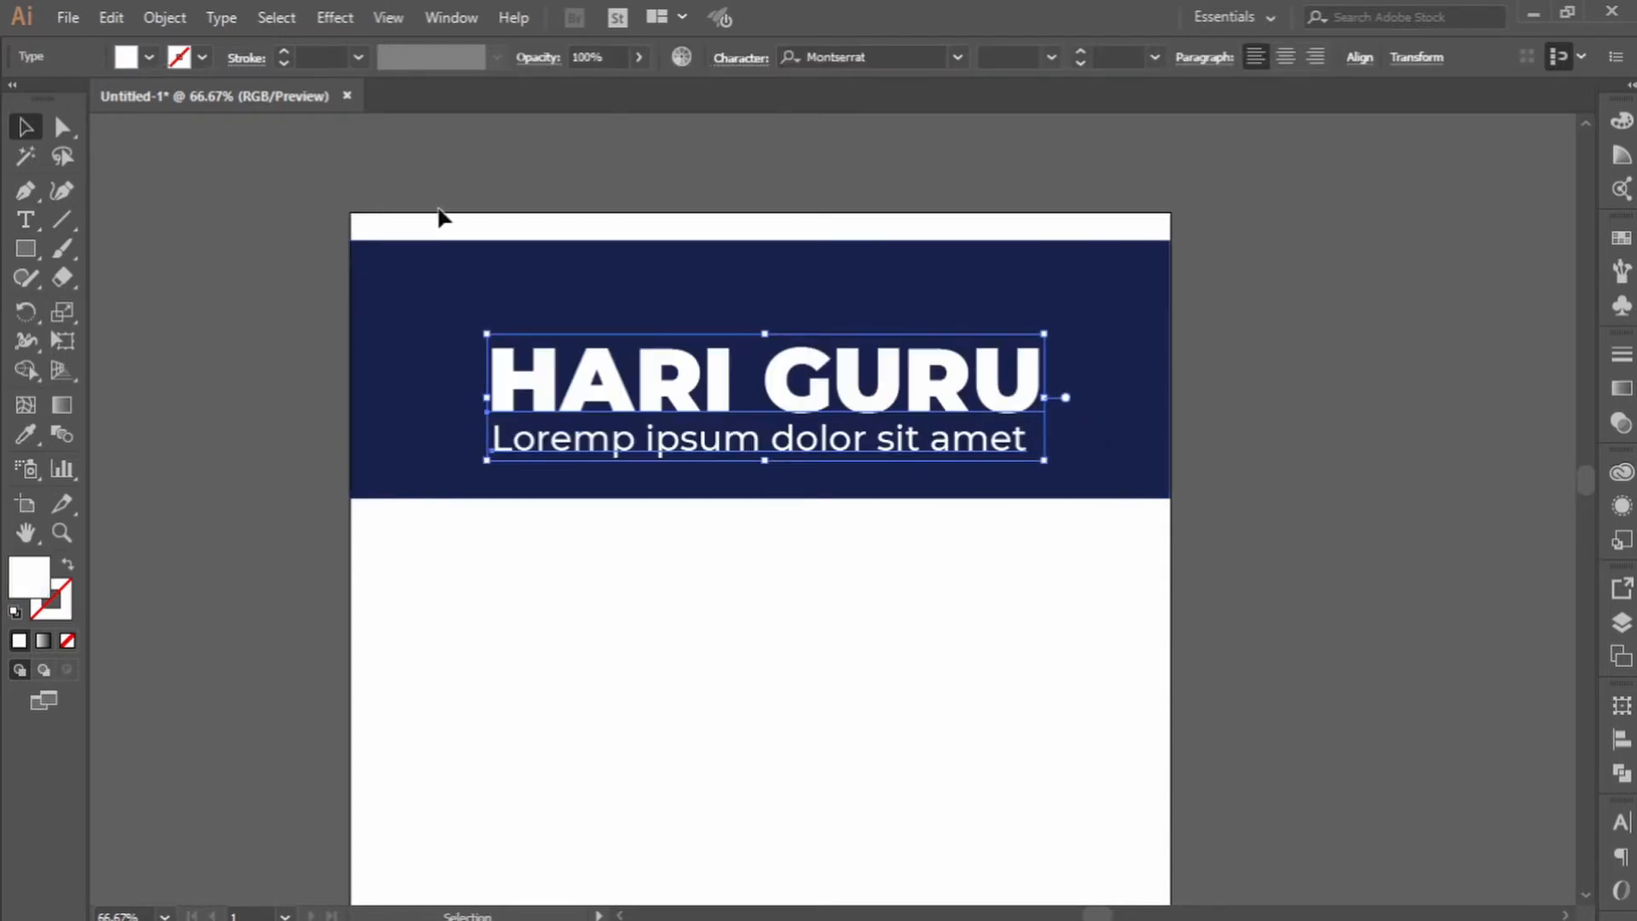
left_click(1380, 348)
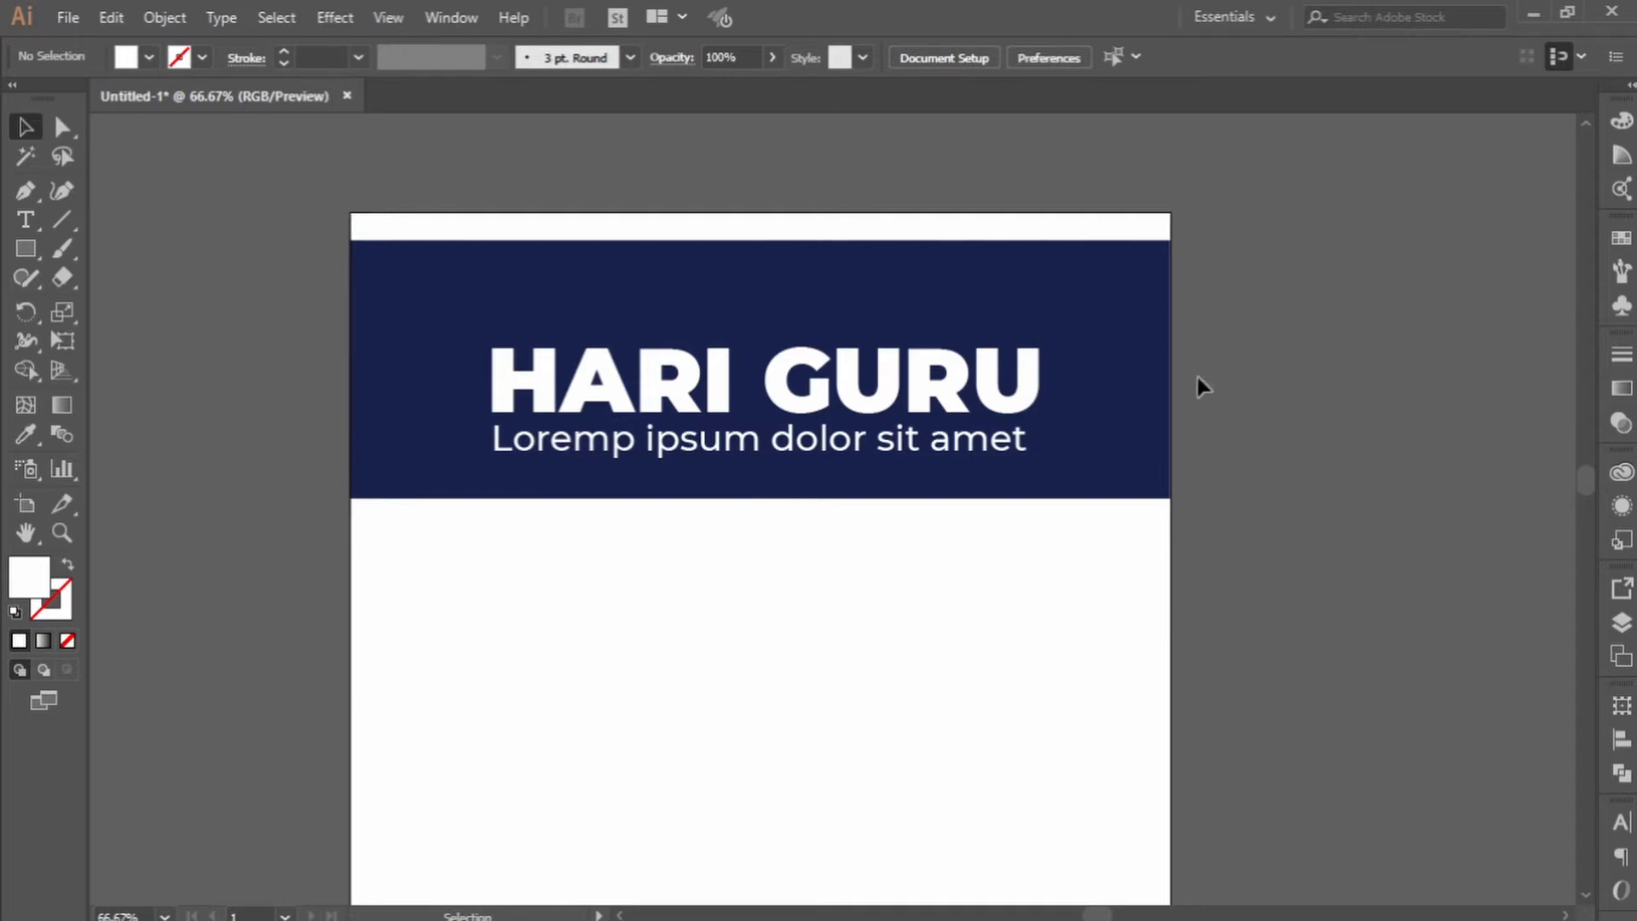
key("ctrl+z")
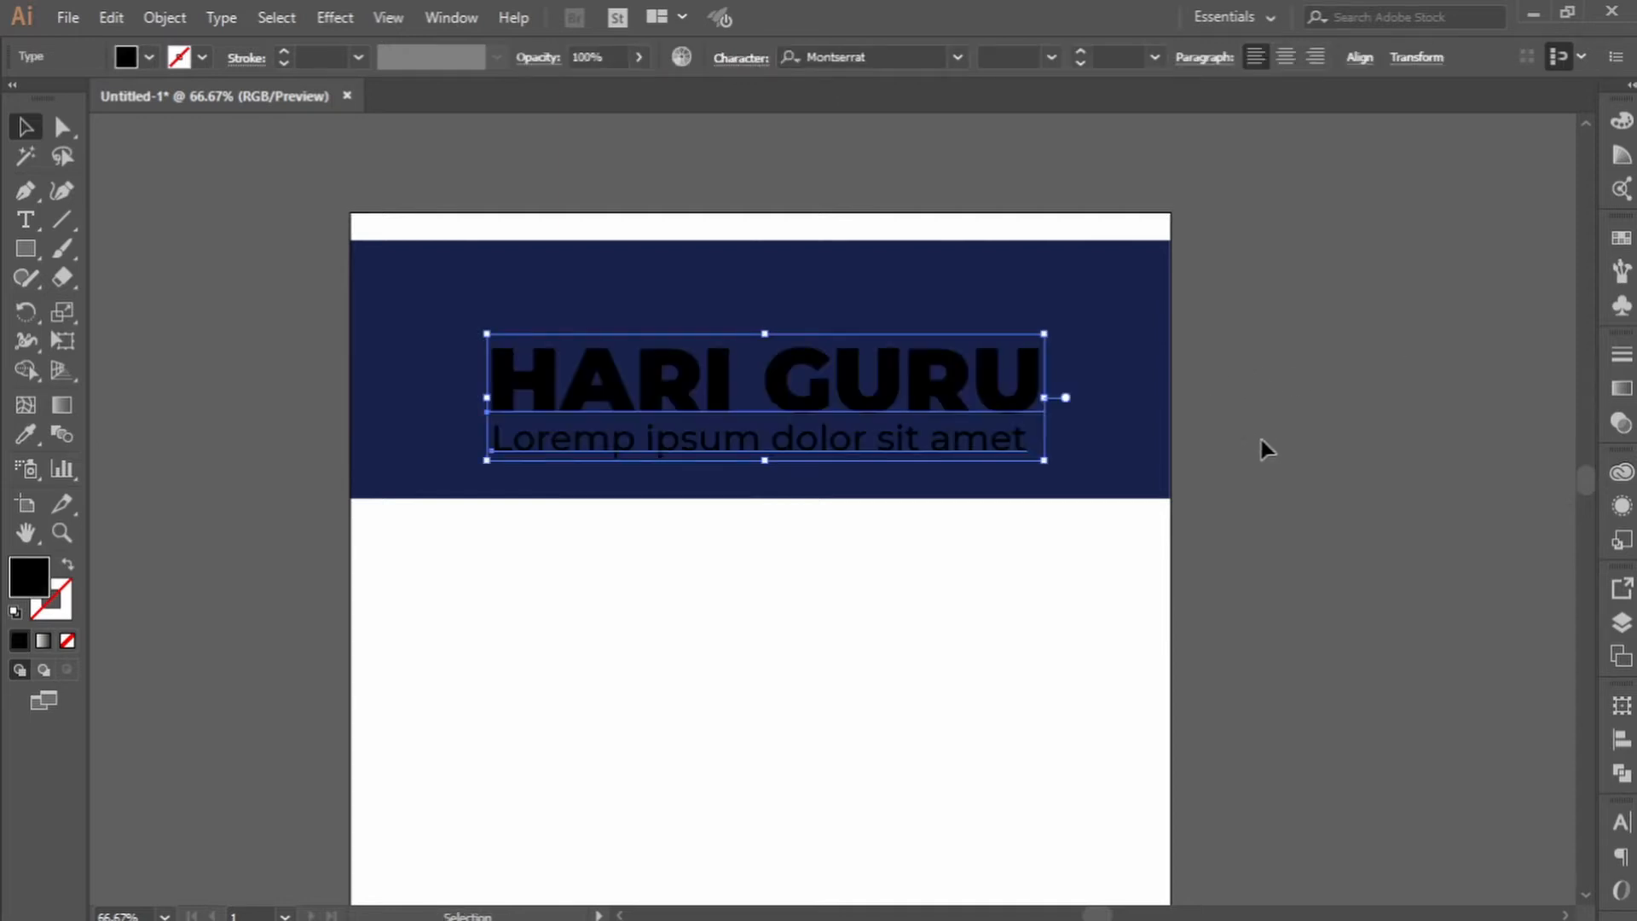
Duplicate the black "HARI GURU" heading and its subtitle together and fill the copy white.
left_click(1274, 453)
left_click(702, 440)
left_click(691, 418)
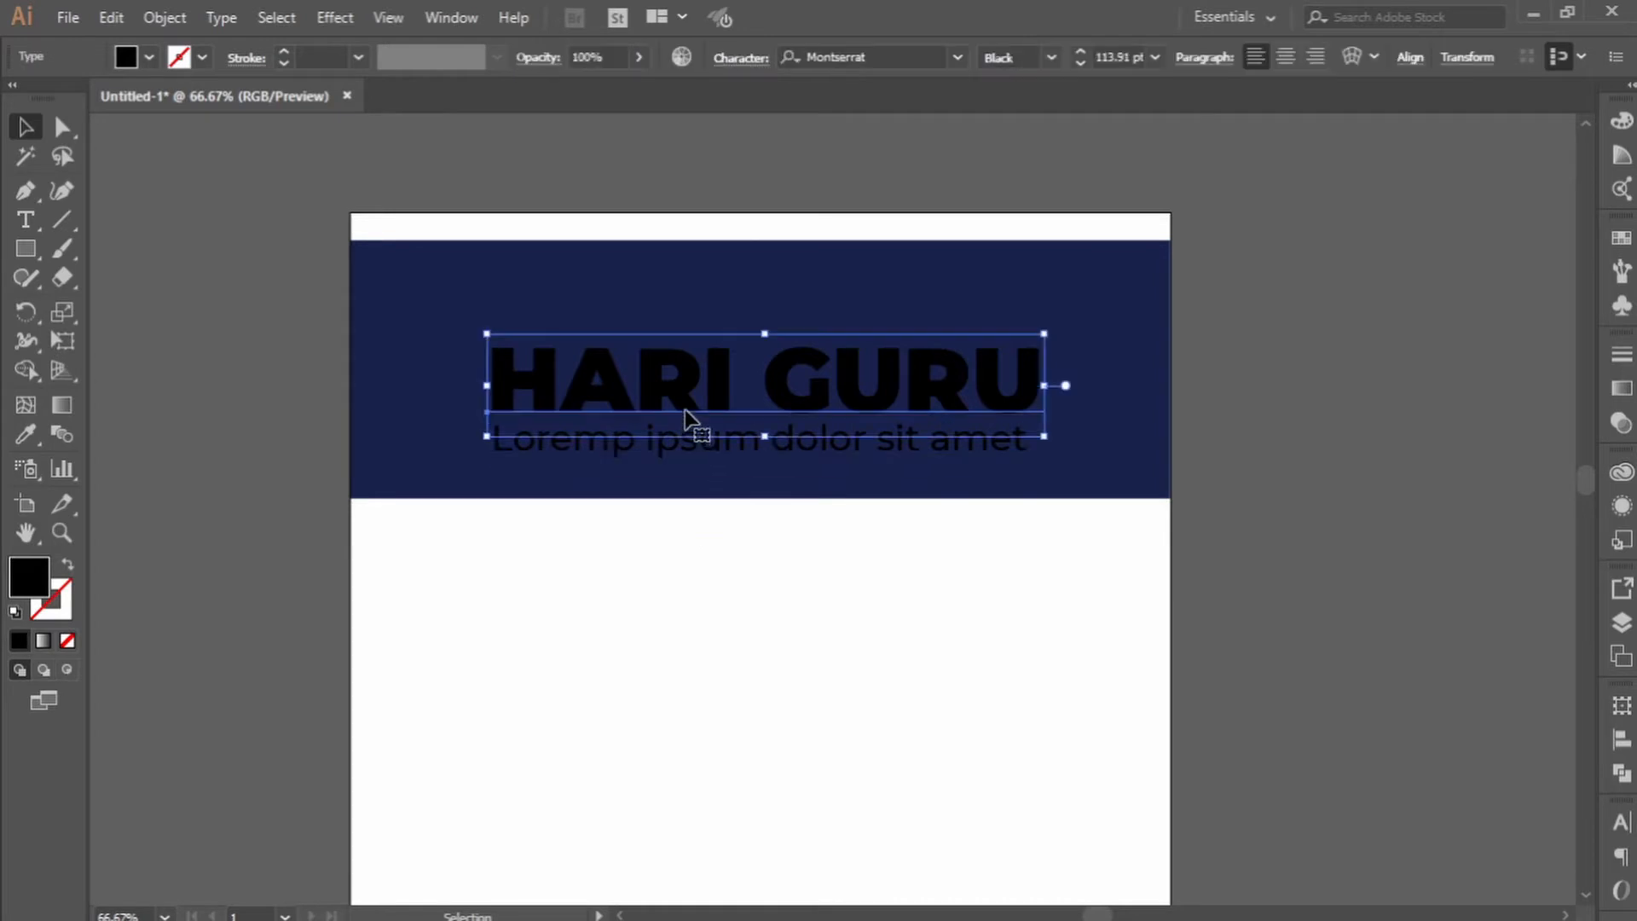
left_click(701, 449, "shift")
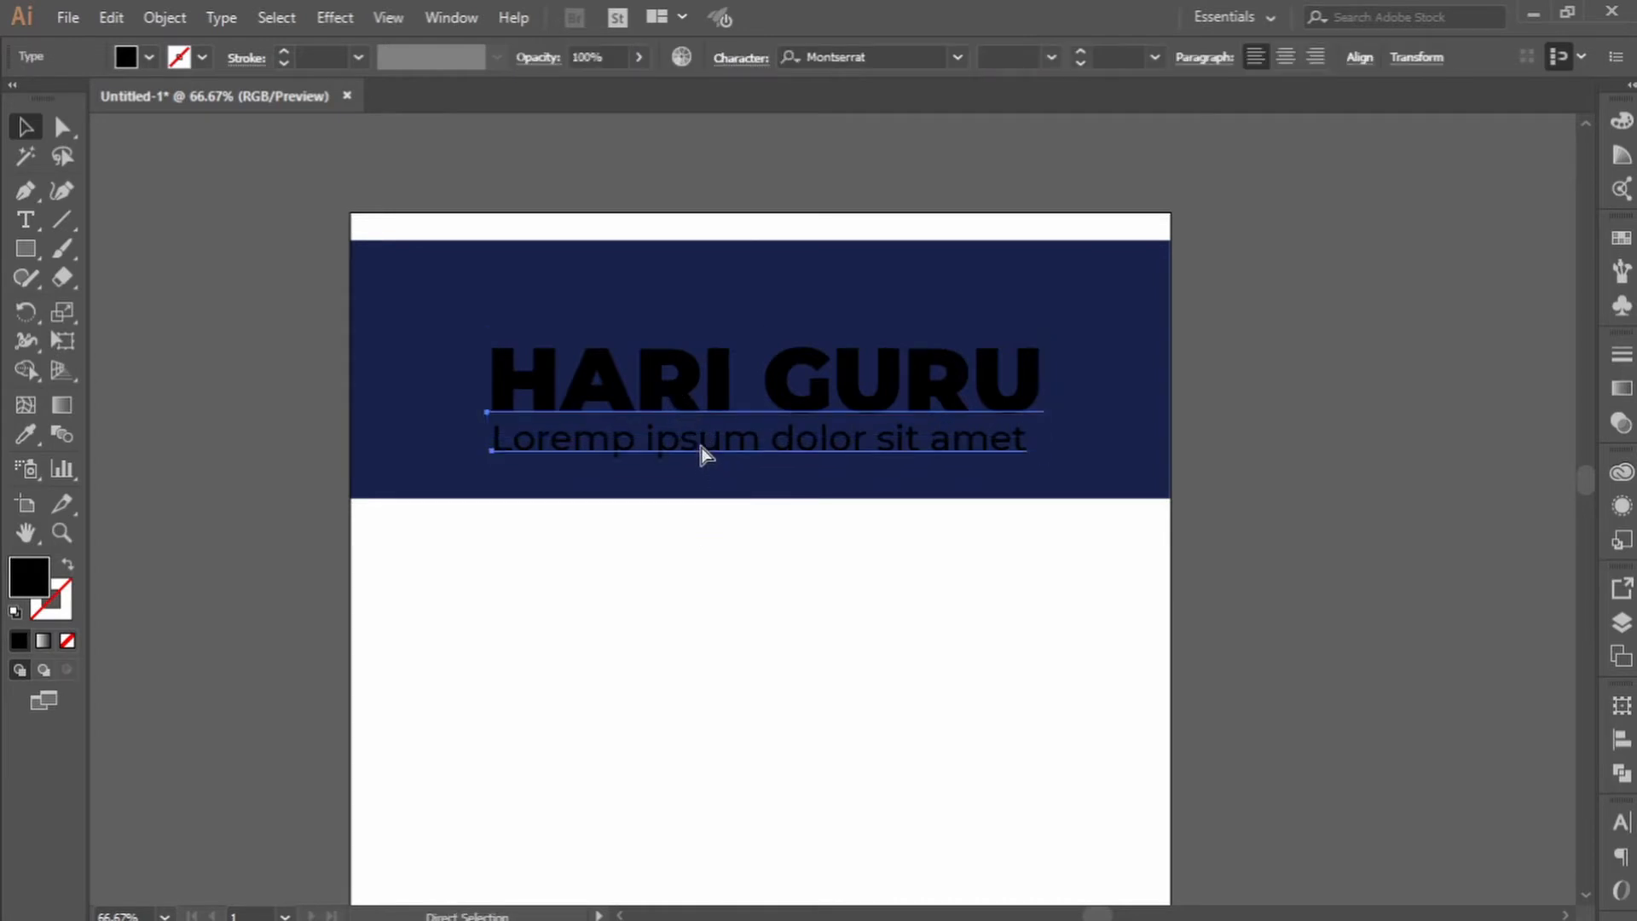
key("ctrl+c")
key("ctrl+v")
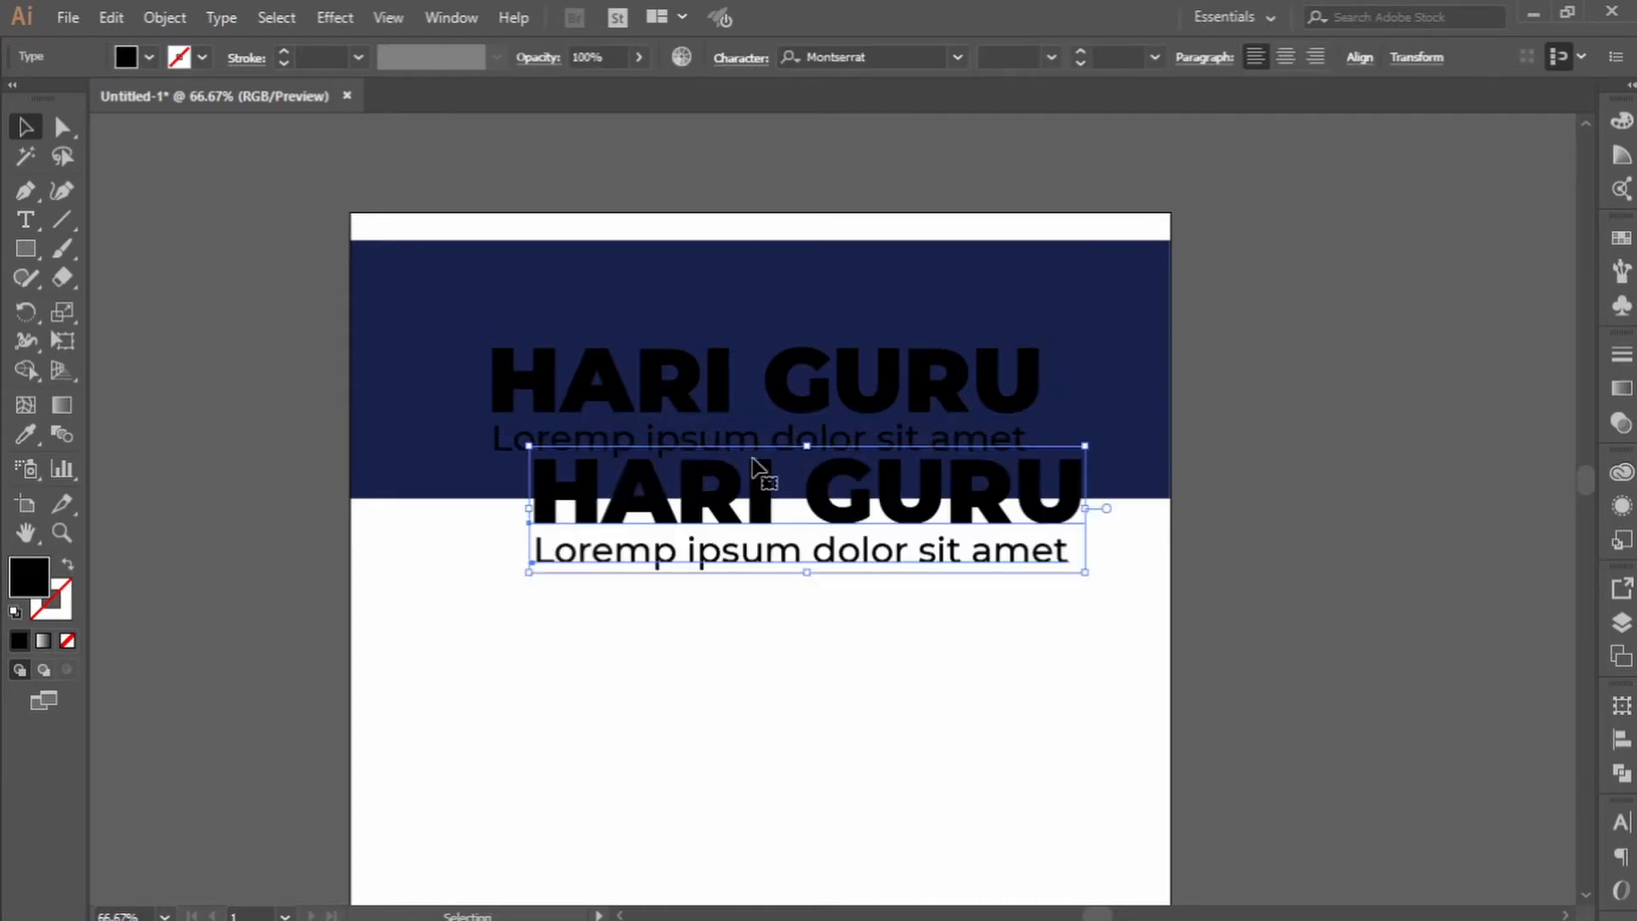
left_click(38, 99)
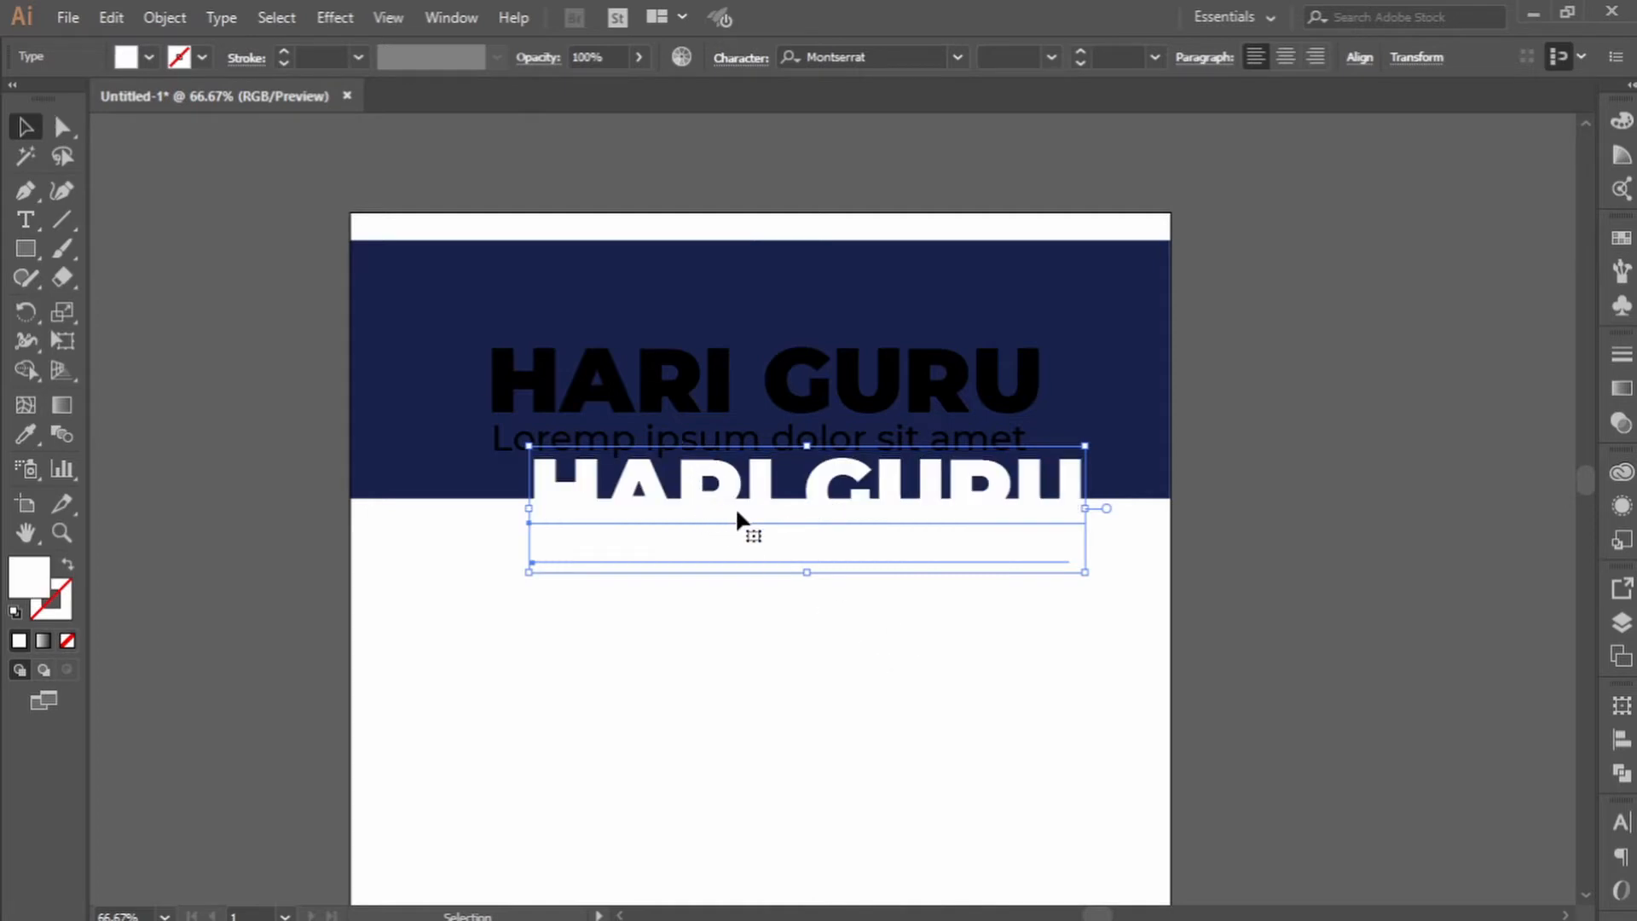
Send the white copy behind the black heading and subtitle and nudge it to a slight offset below and beside them, like a shadow.
left_click_drag(715, 488, 692, 414)
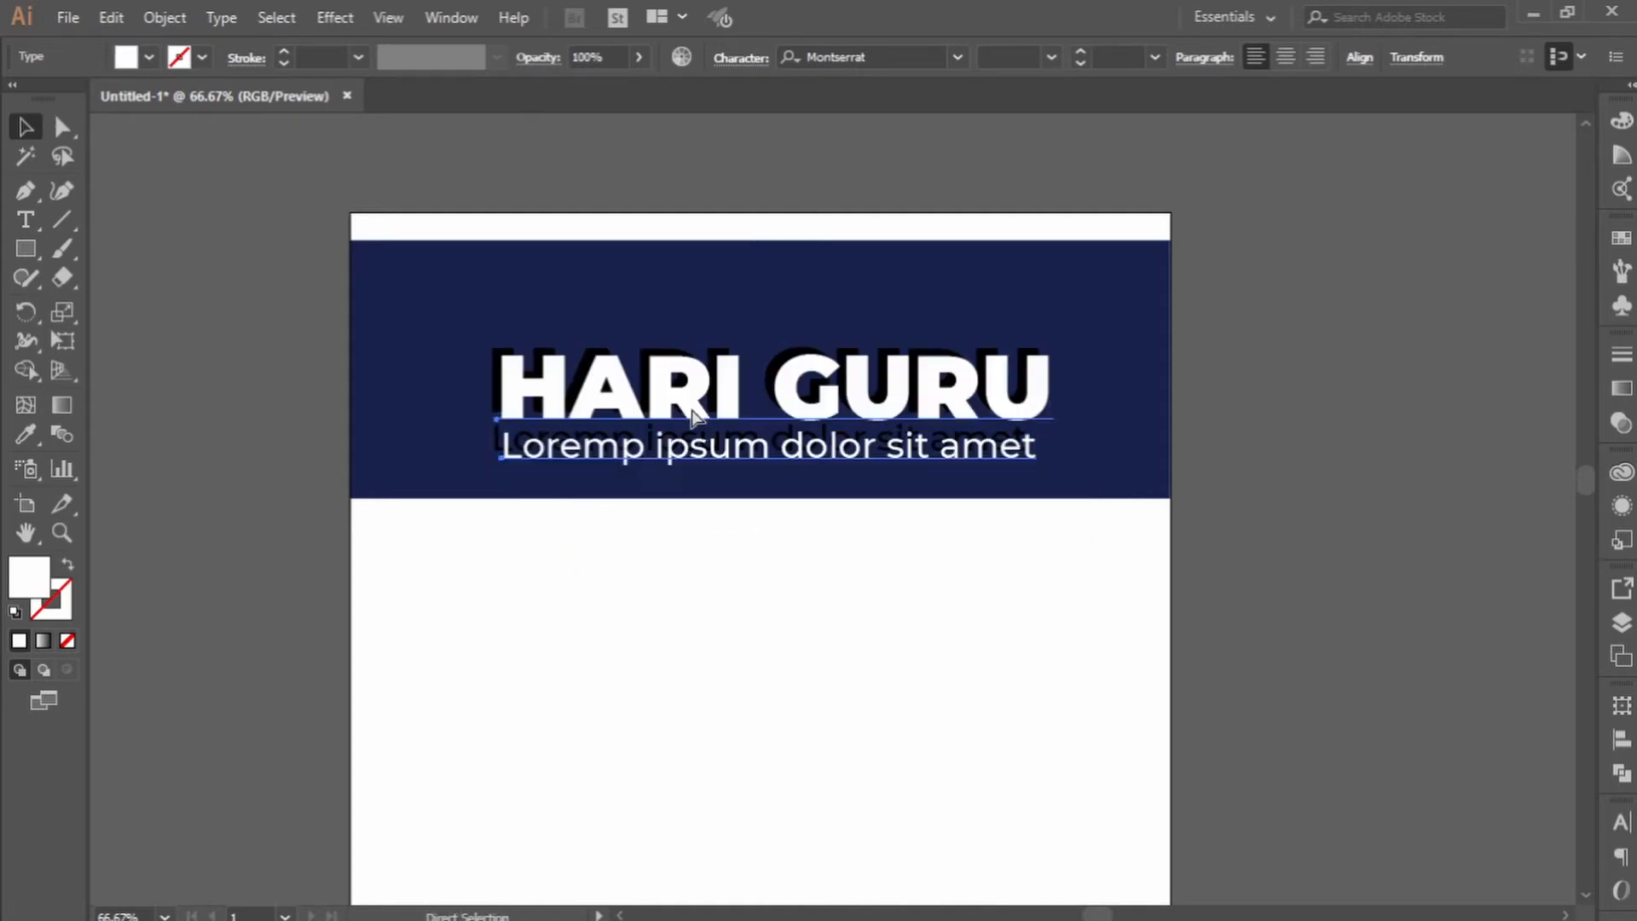
key("ctrl+bracketleft")
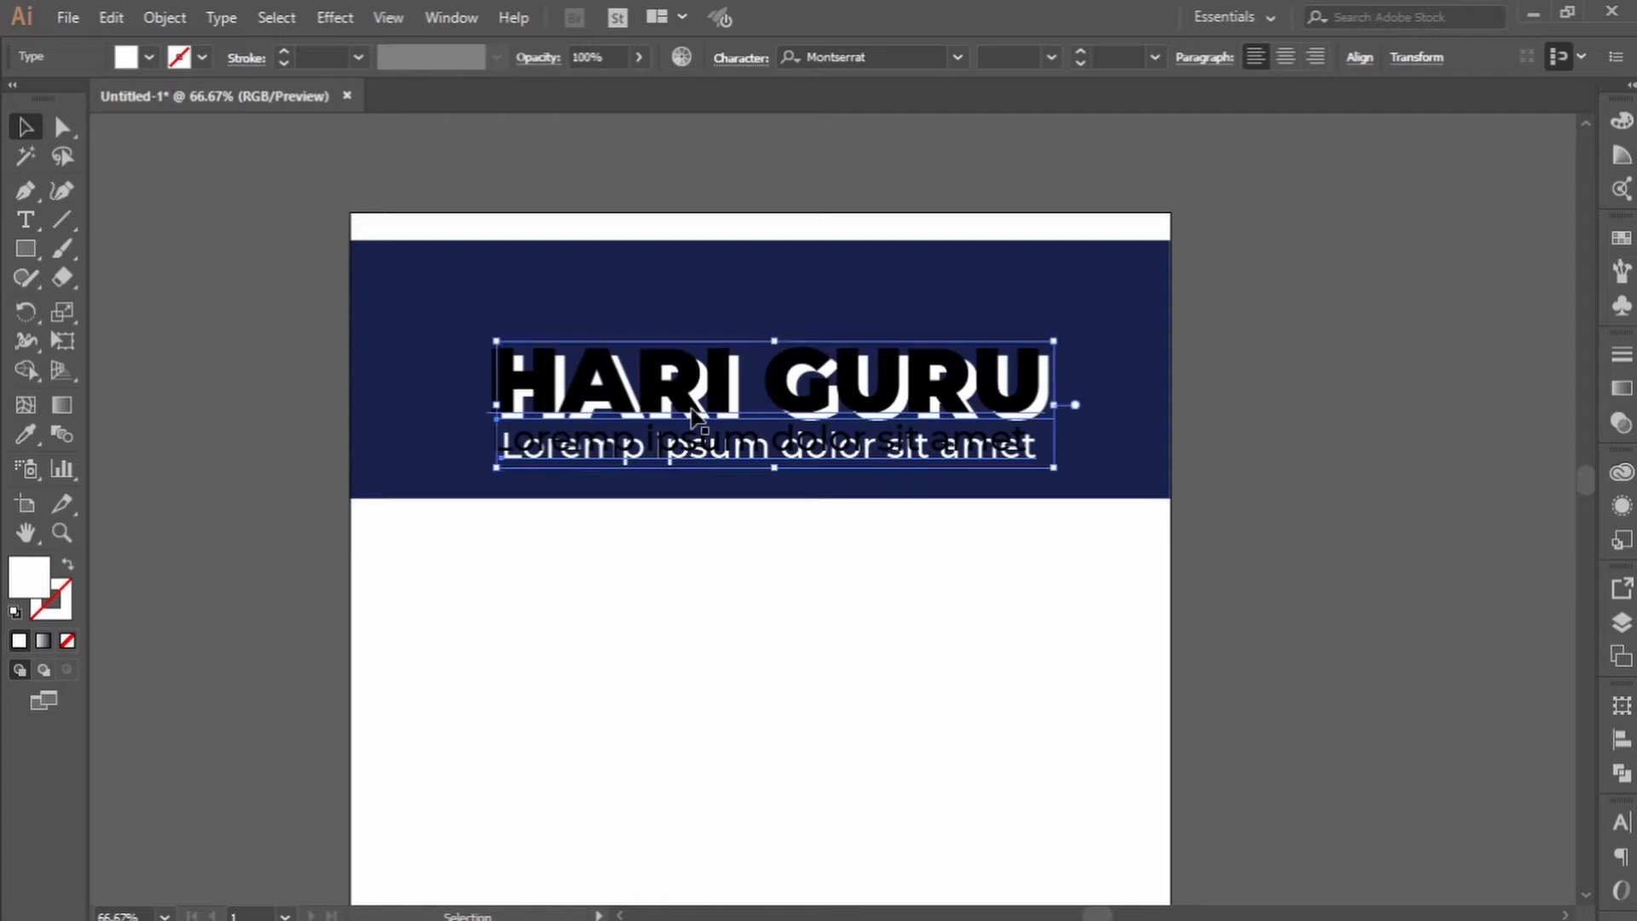
key("Left")
key("Left")
key("Up")
key("Up")
key("Up")
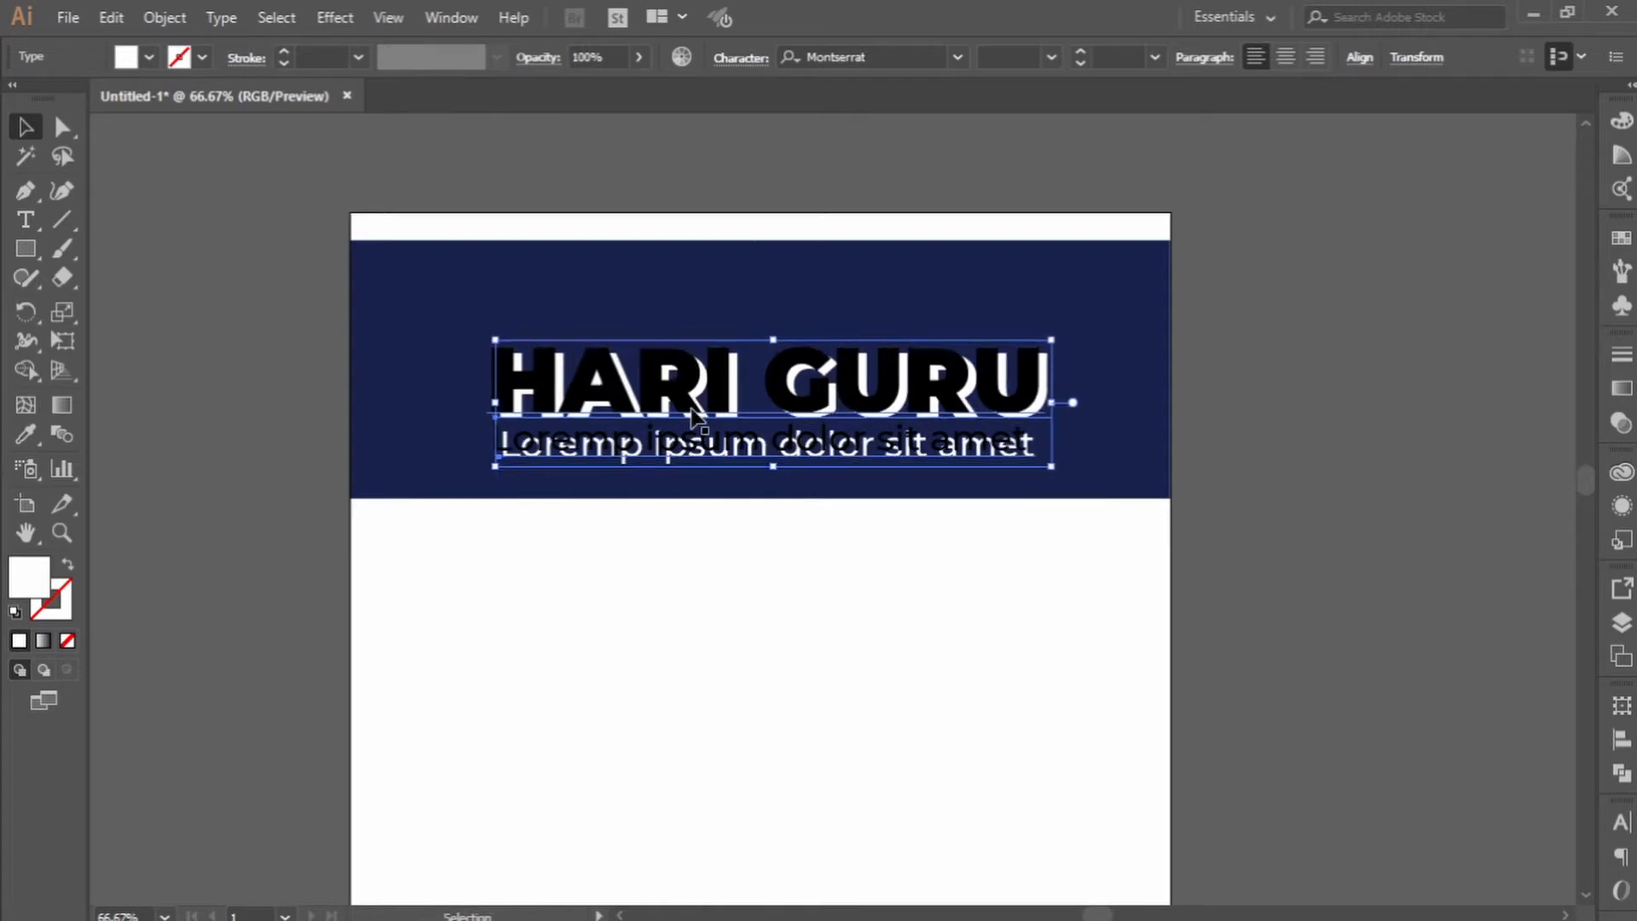
key("Left")
key("Left")
key("Left")
key("Left")
key("Left")
key("Left")
key("Left")
key("Left")
key("Left")
key("Left")
key("Left")
key("Left")
key("Left")
key("Up")
key("Up")
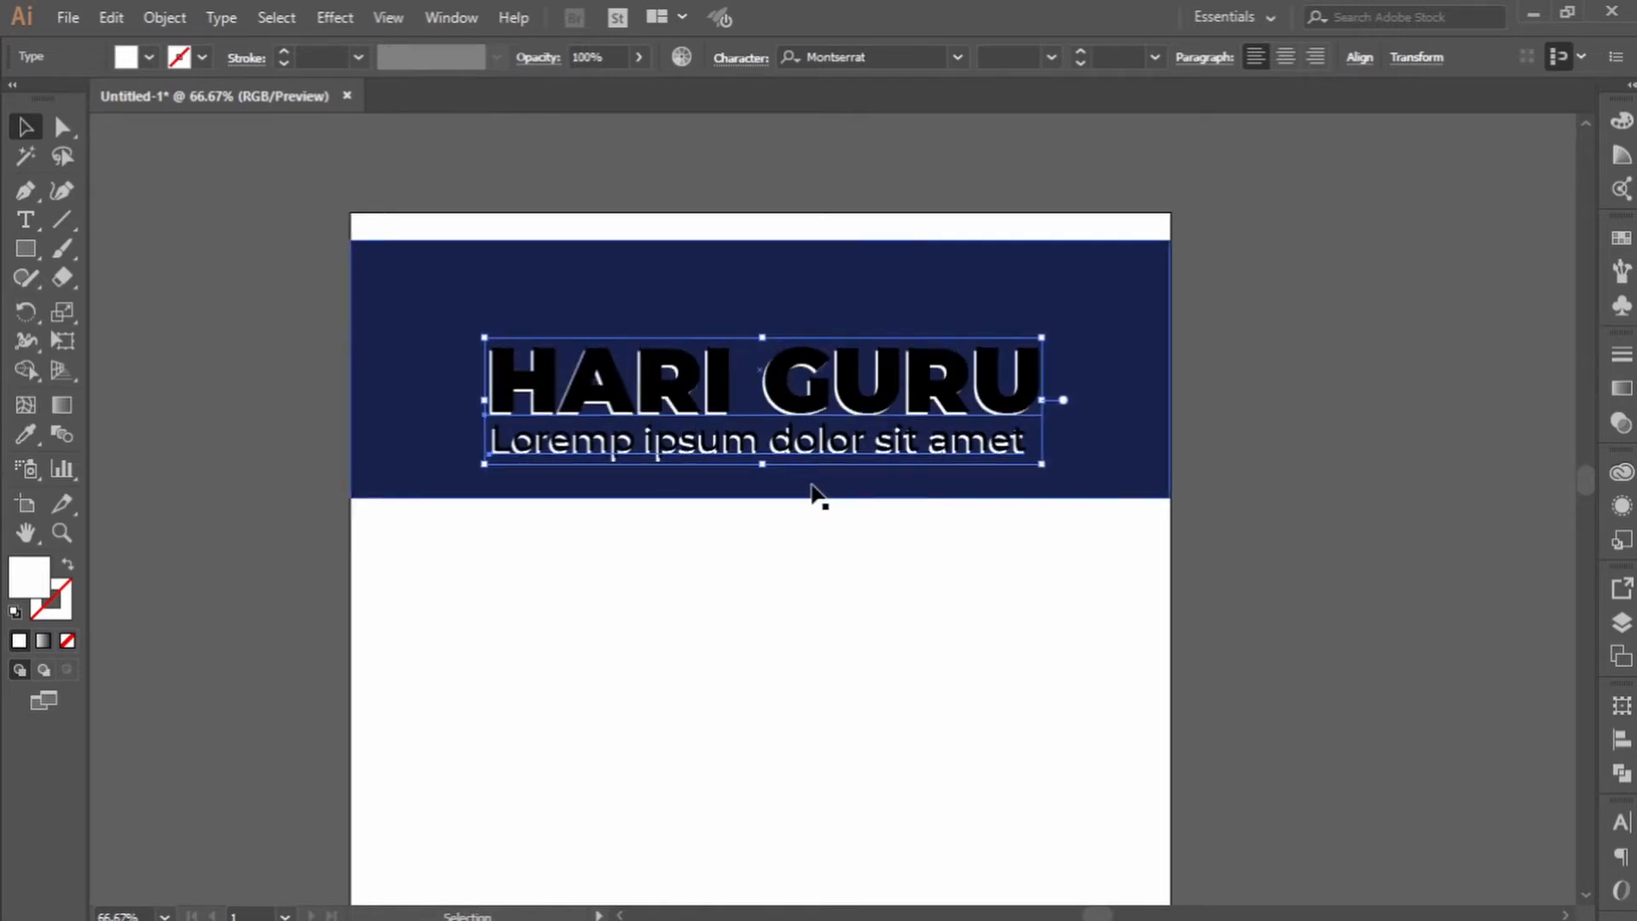
key("Right")
key("Right")
key("Up")
key("Up")
key("Right")
key("Right")
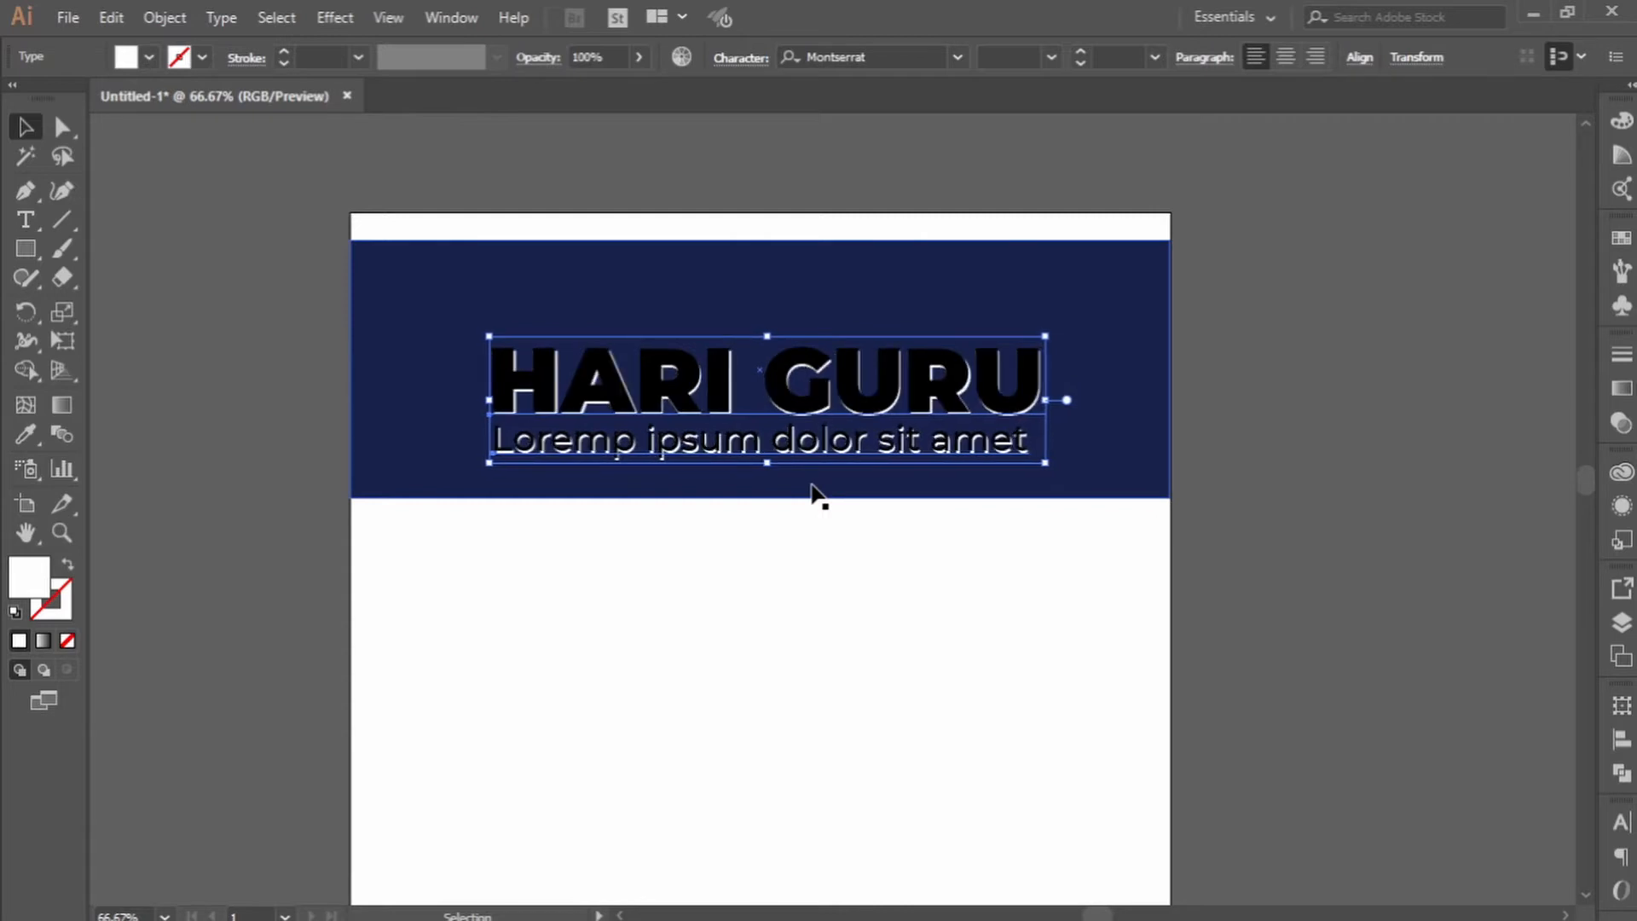
key("Right")
key("Down")
key("Down")
key("Right")
key("Right")
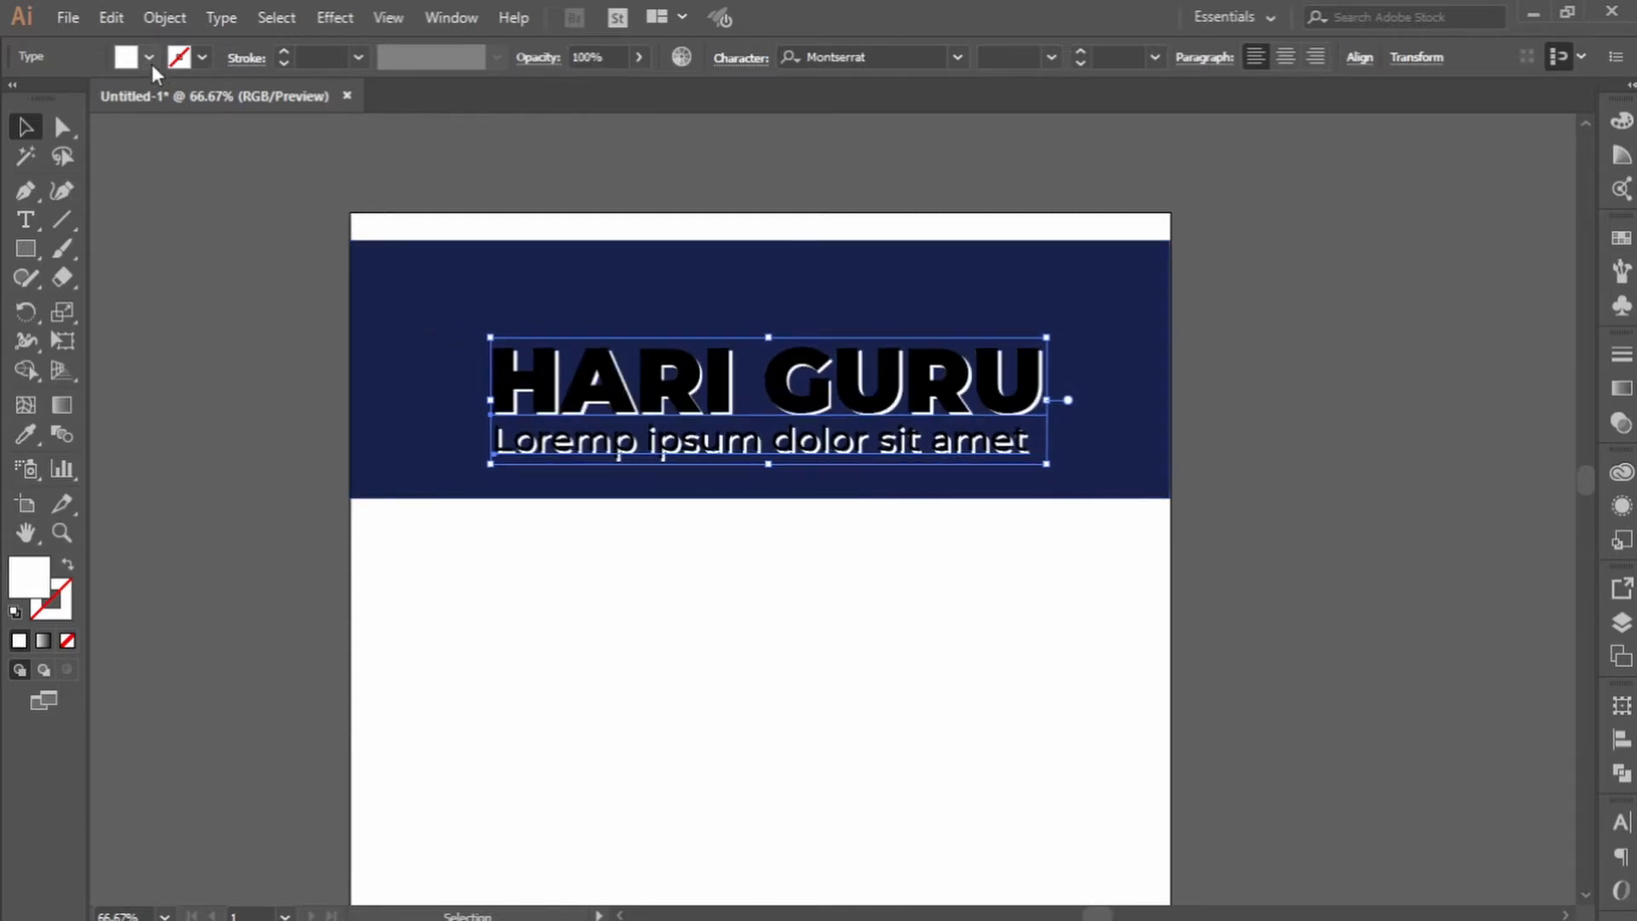
Compare the white copy in front of and behind the black texts, and remove the copy from the band.
key("ctrl+shift+bracketright")
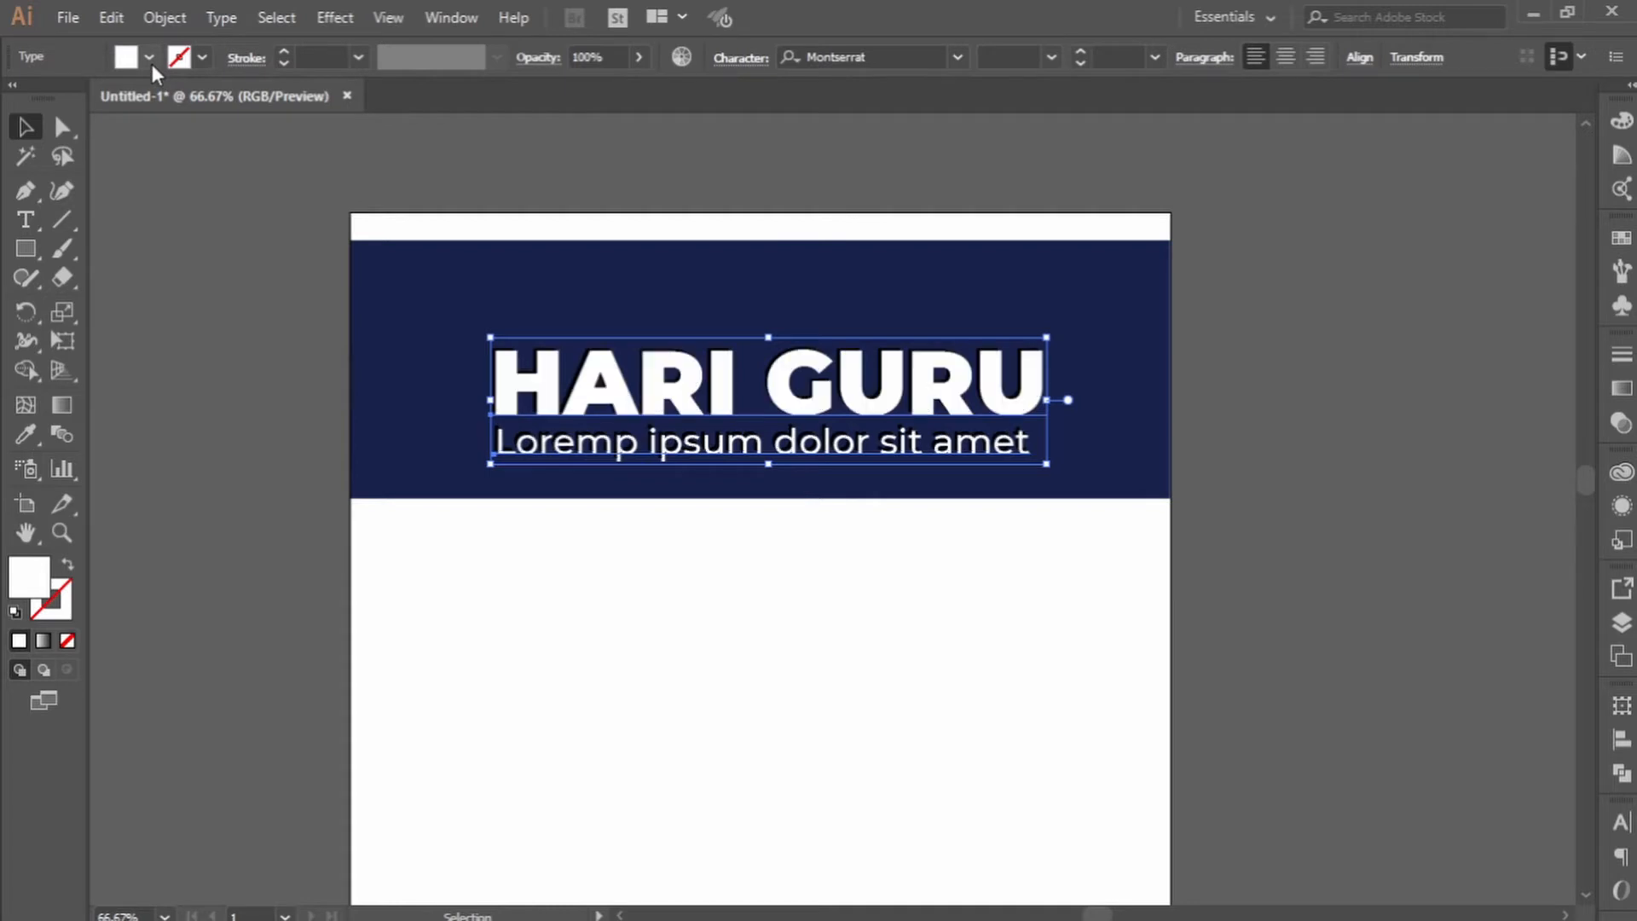
key("ctrl+bracketleft")
key("ctrl+bracketleft")
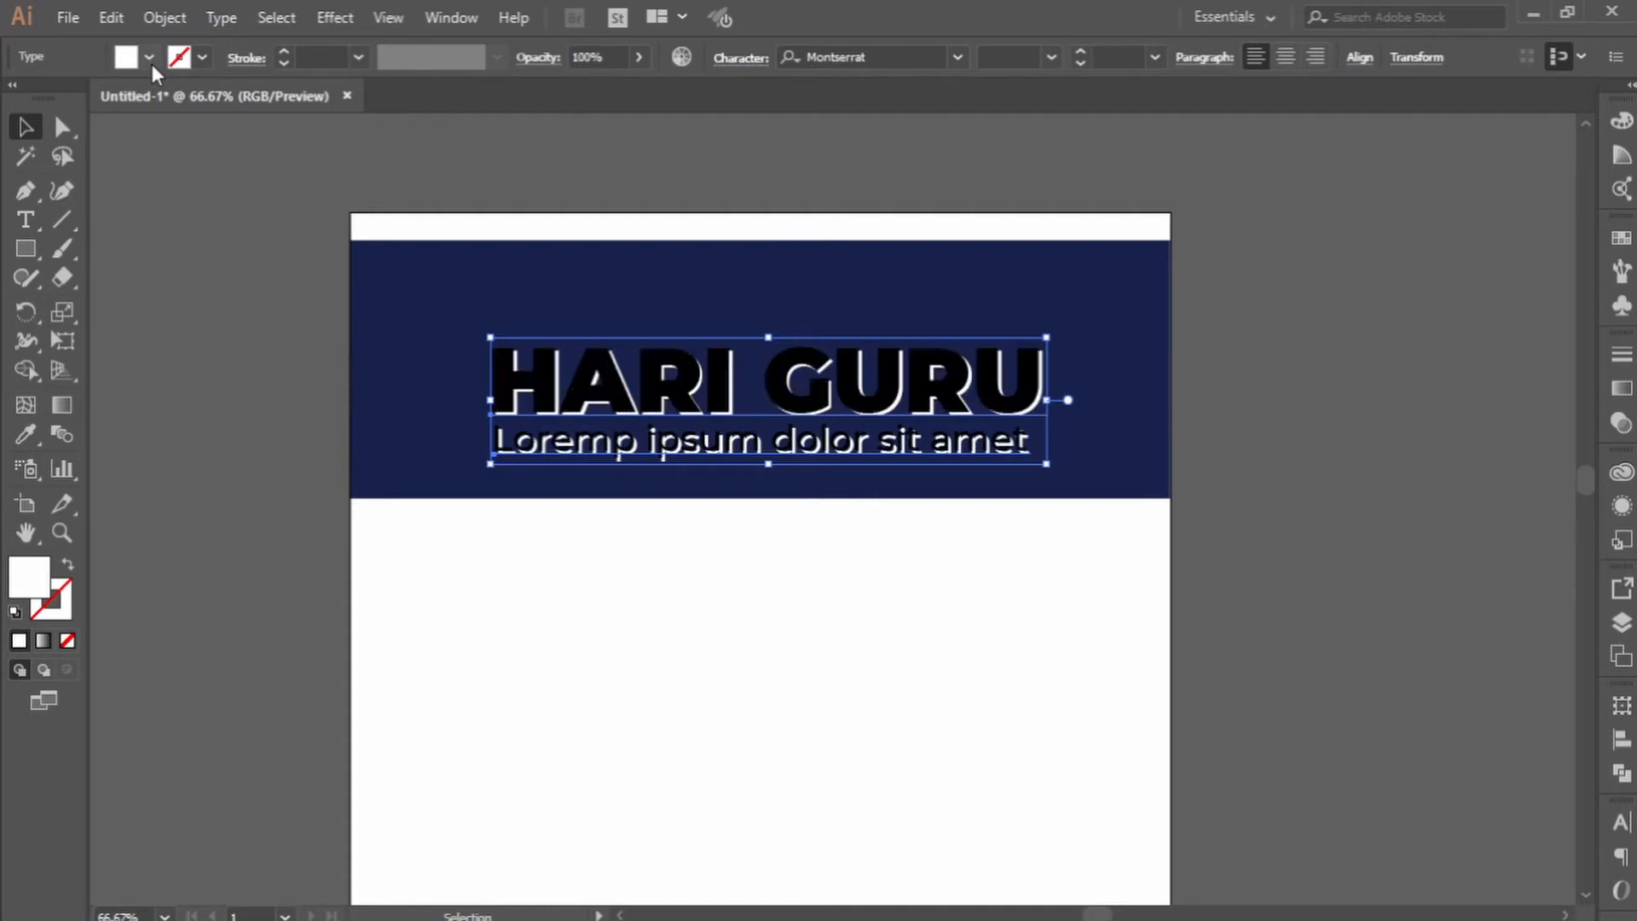
key("ctrl+shift+a")
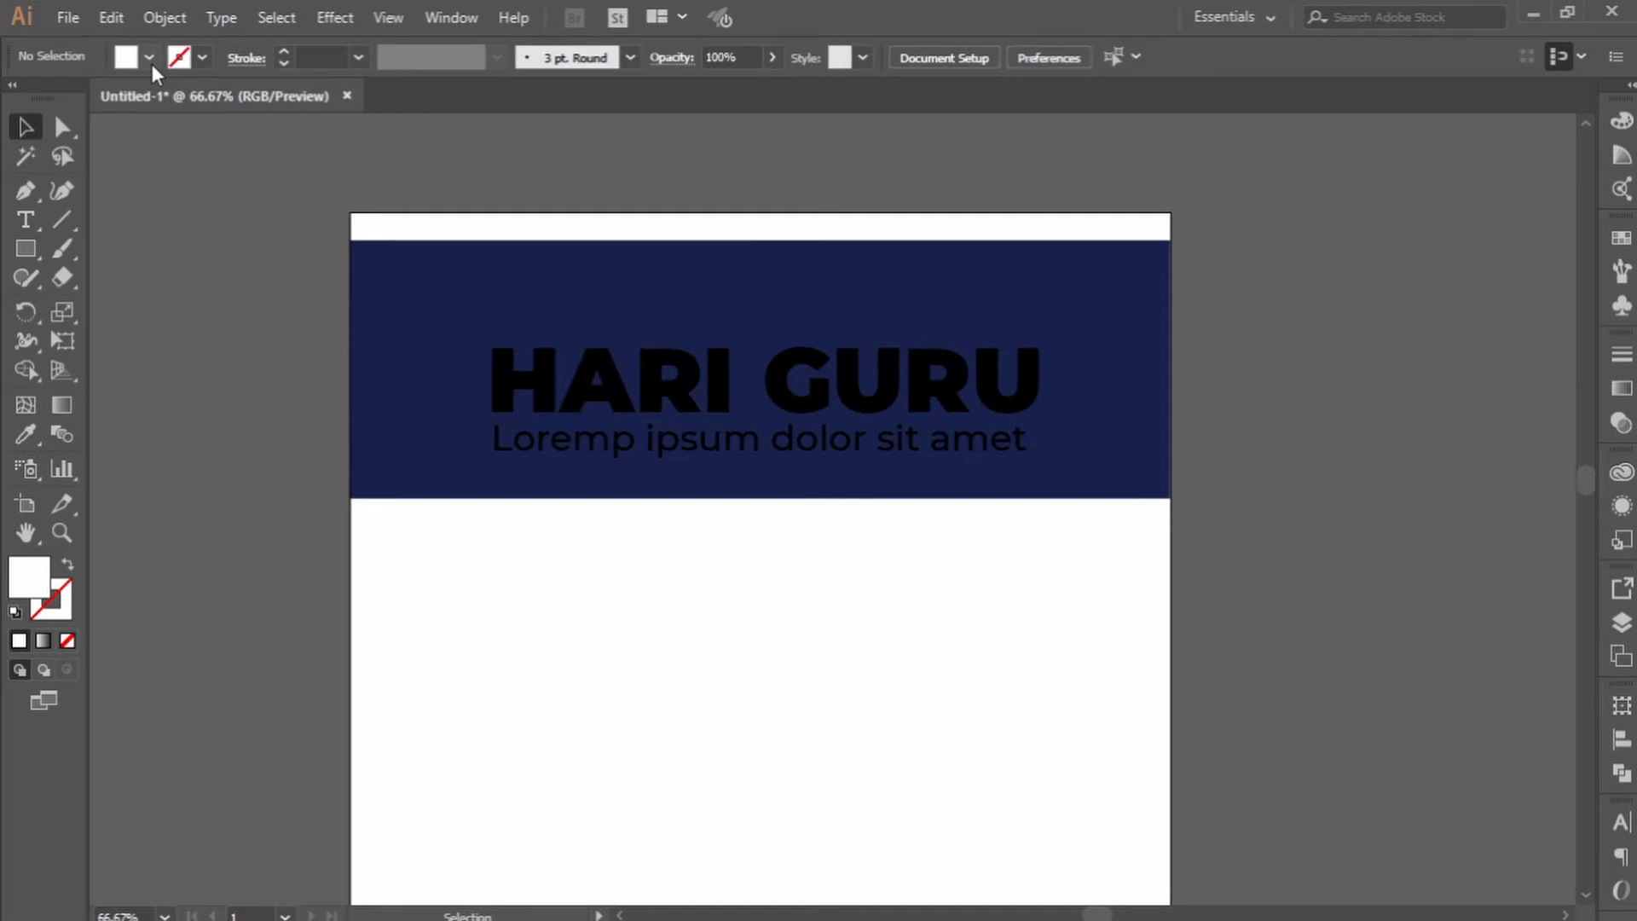
left_click(567, 399)
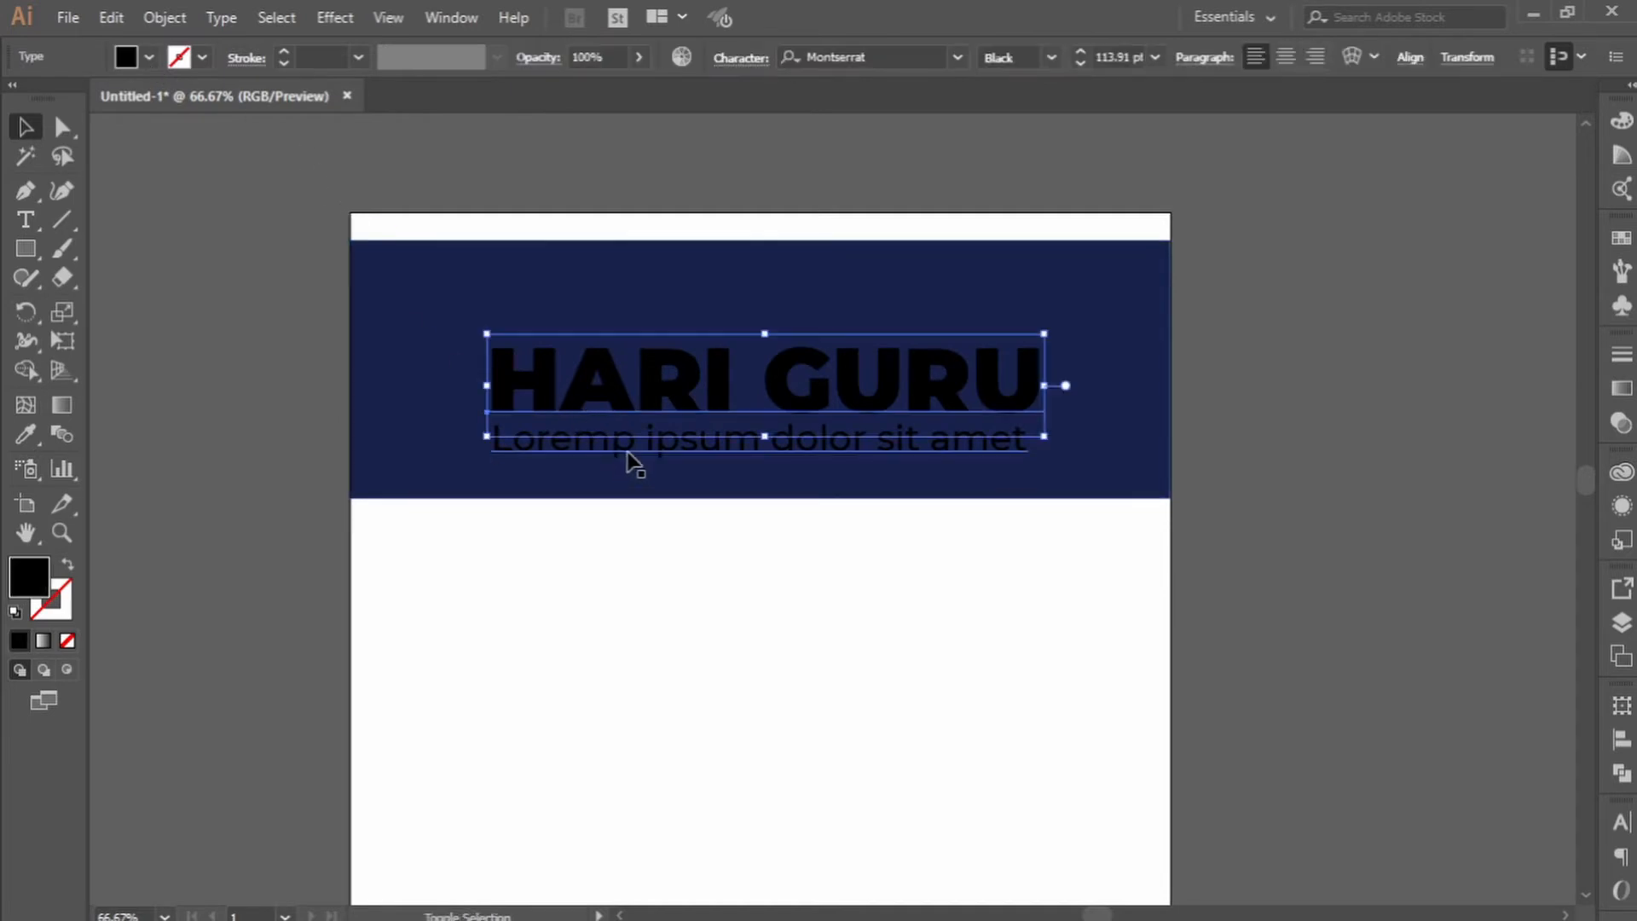
left_click(628, 454, "shift")
left_click(1269, 515)
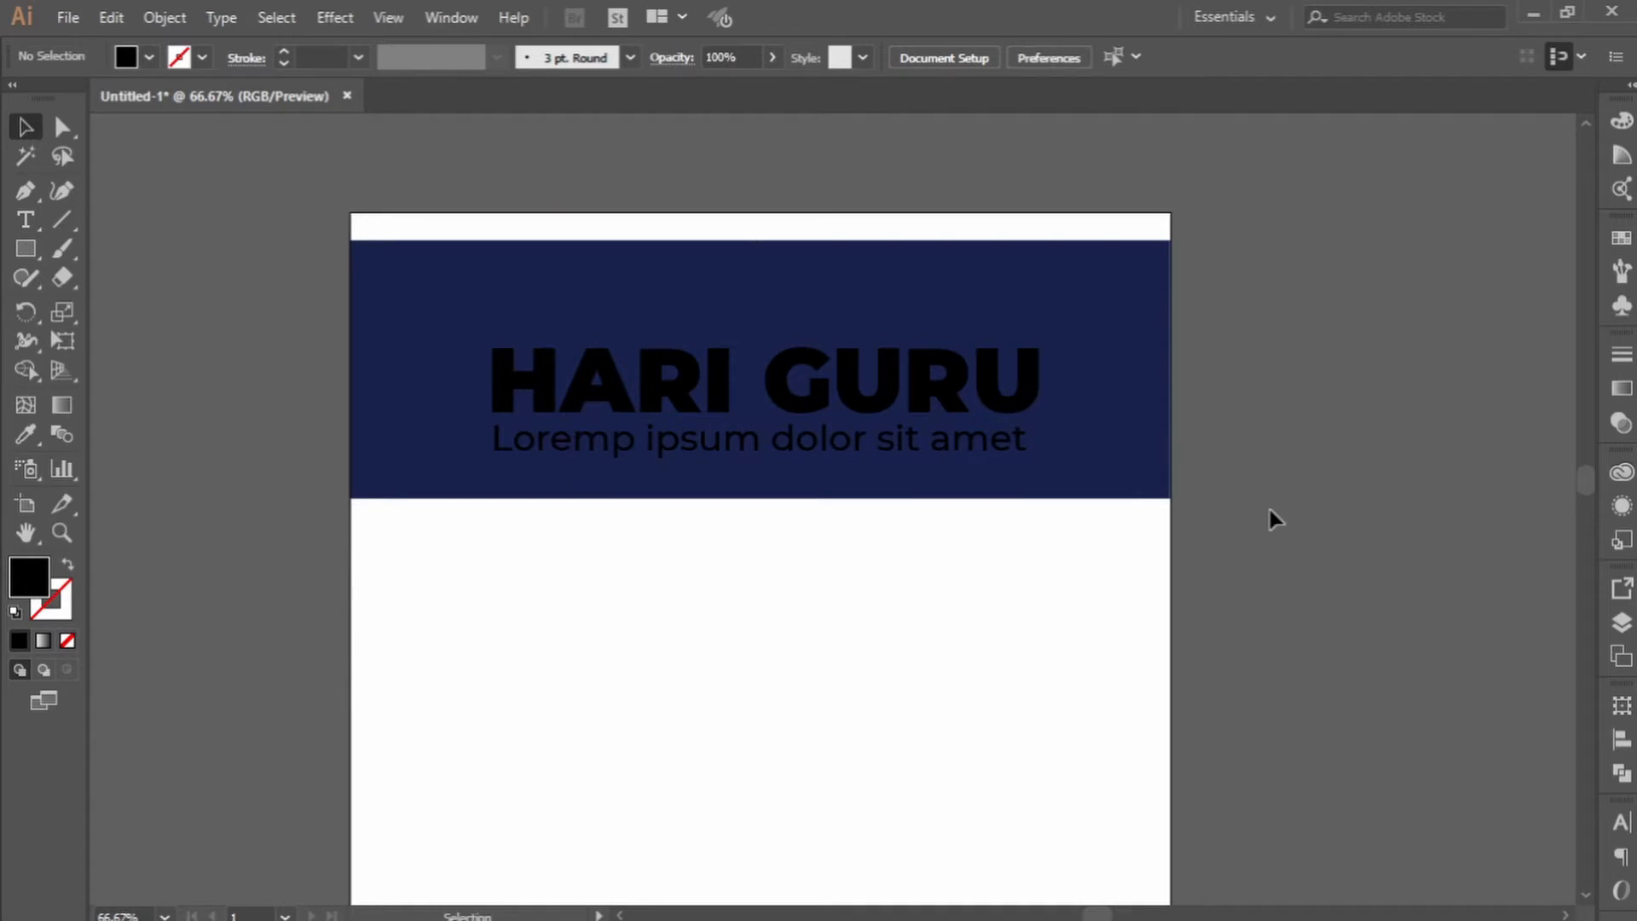
Change the fill of the dark blue band behind the texts to yellow.
left_click(1113, 382)
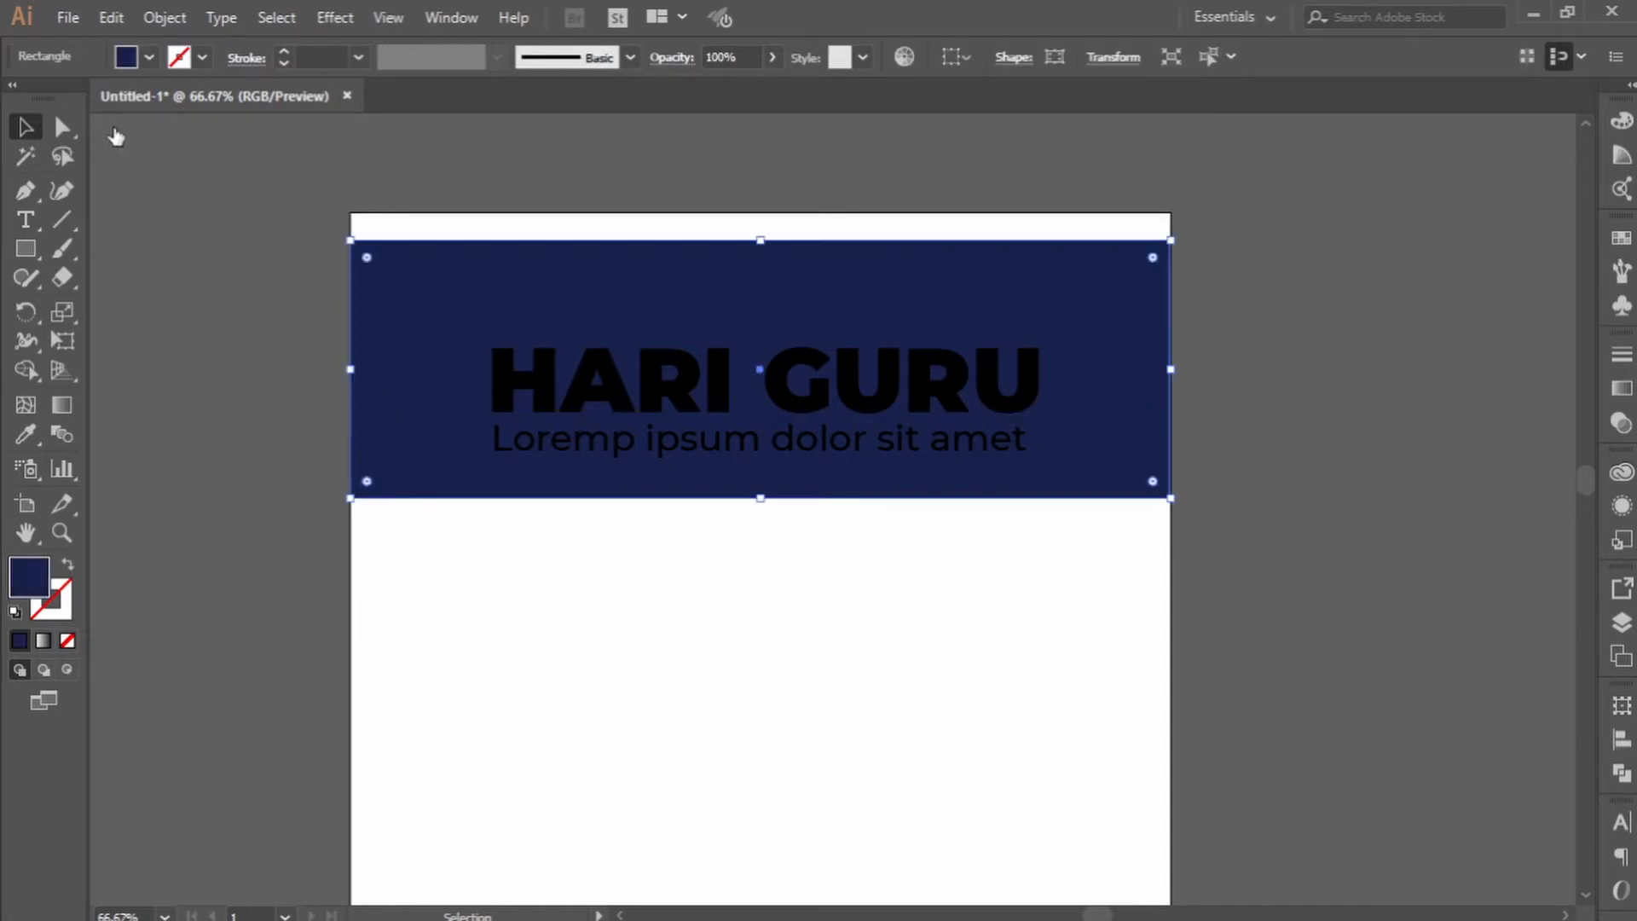
left_click(33, 116)
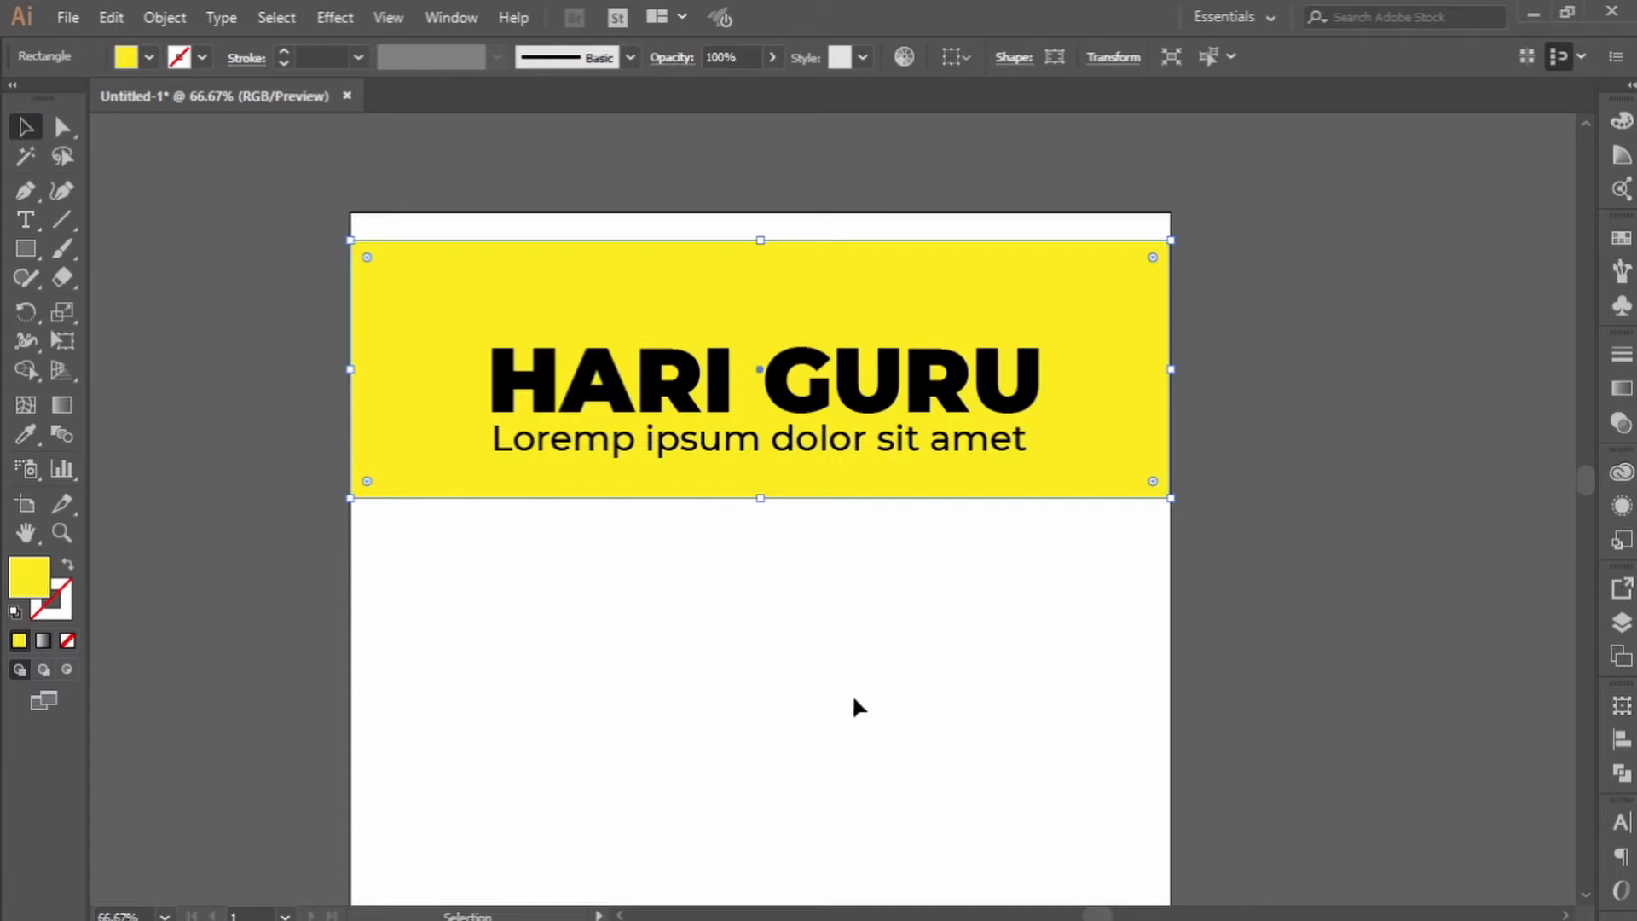
left_click(830, 663)
Try an orange fill on the heading and subtitle over the yellow band, and return both texts to black.
left_click(682, 439)
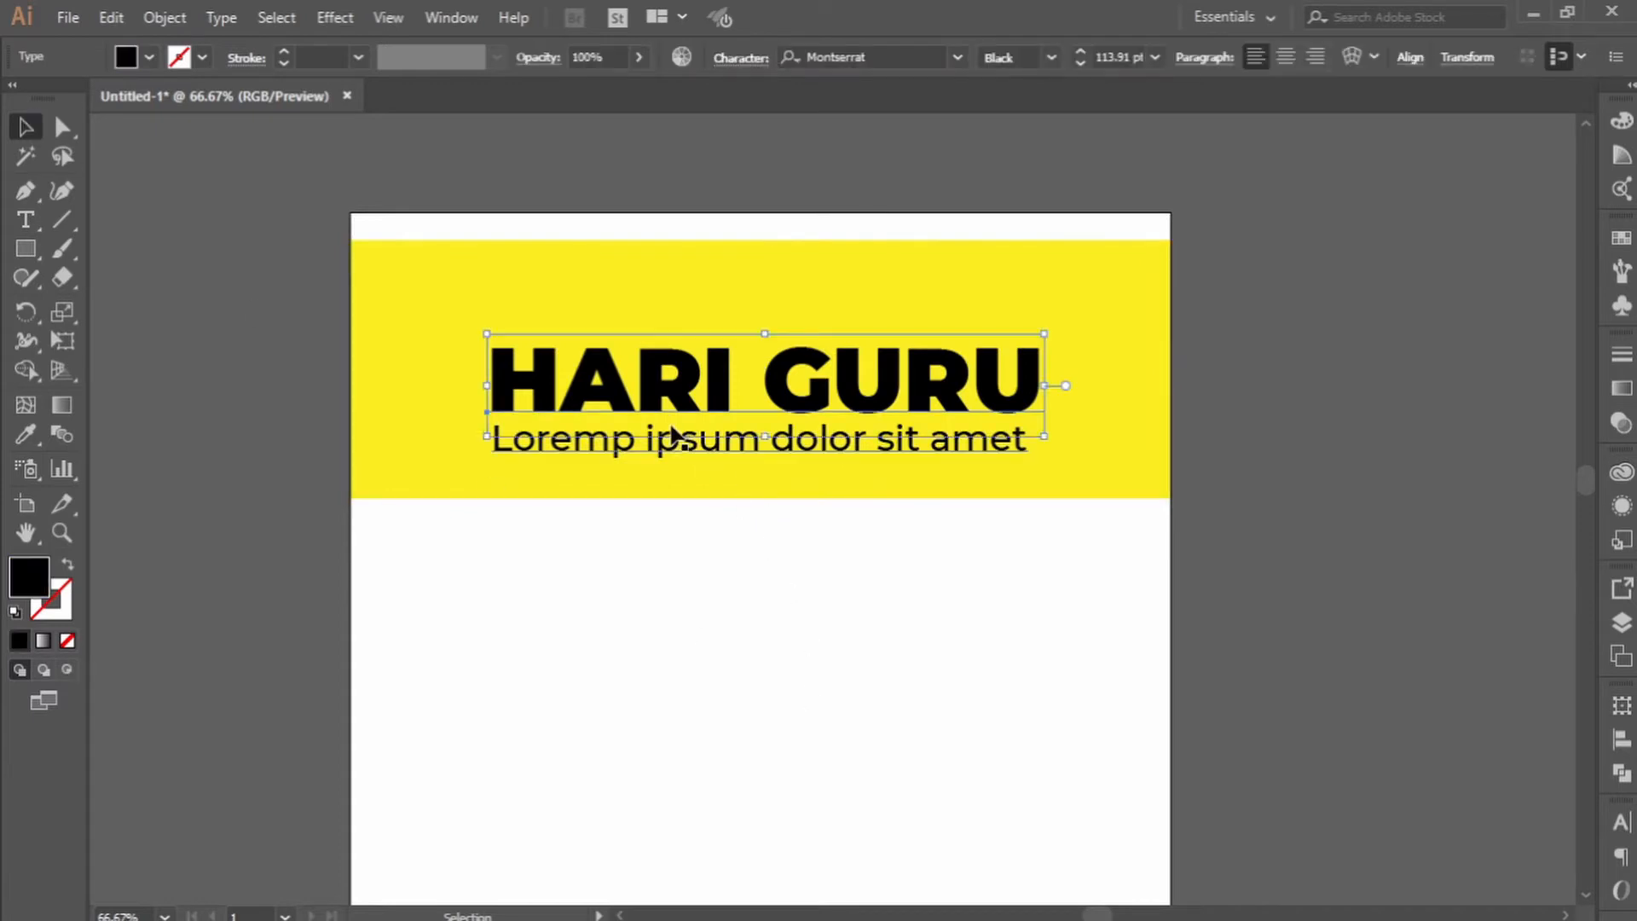
left_click(716, 454, "shift")
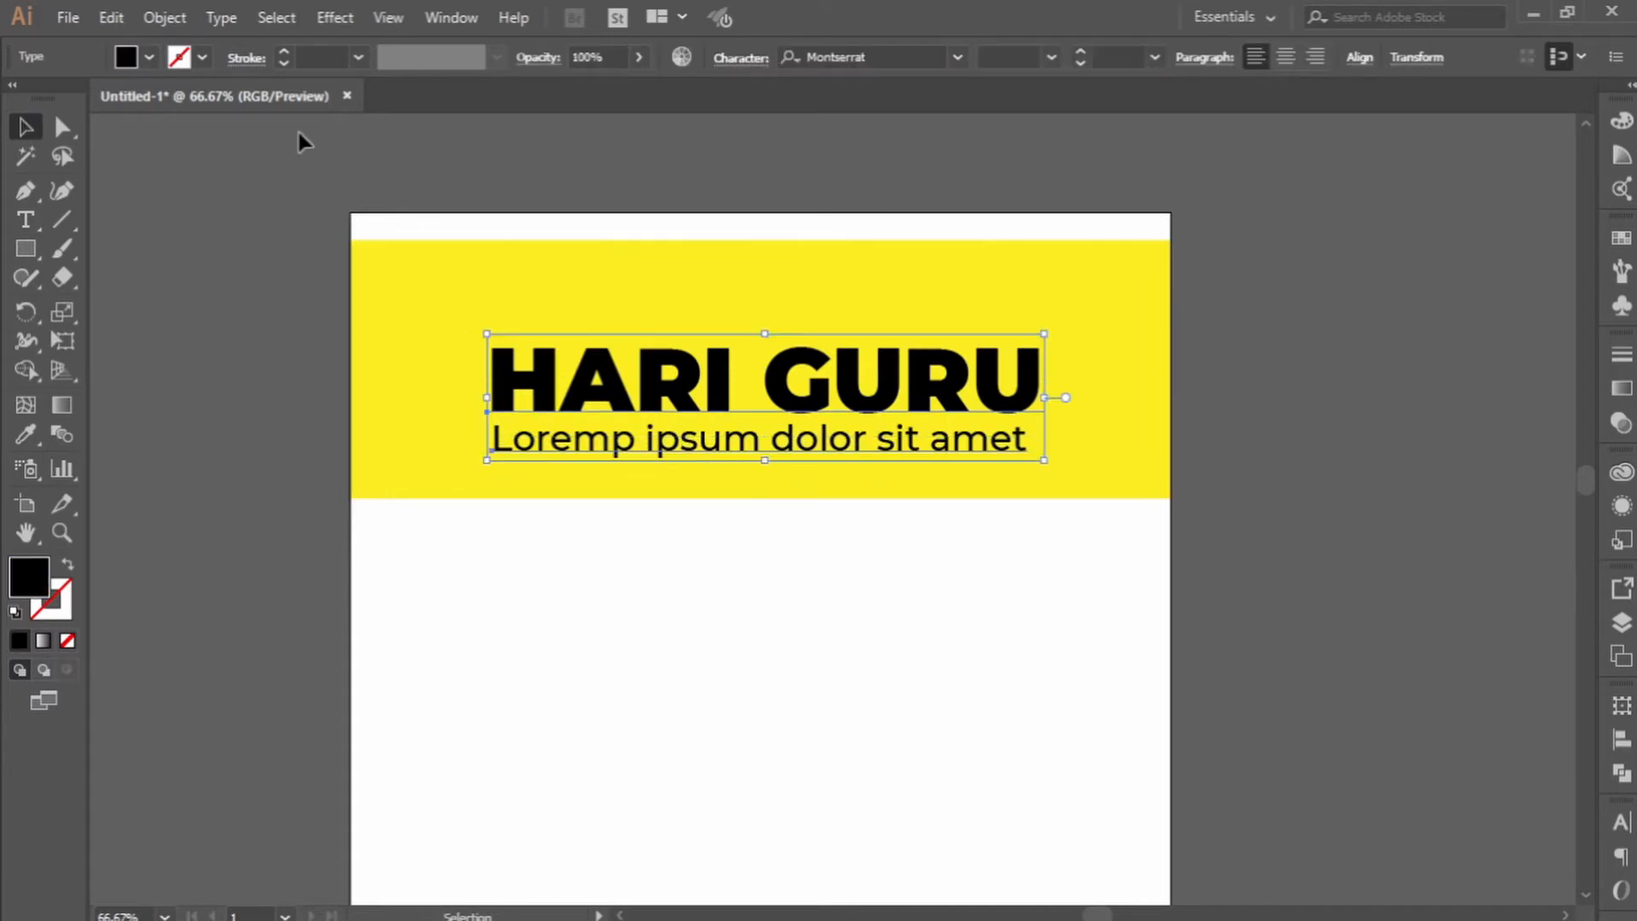
left_click(236, 97)
left_click(323, 485)
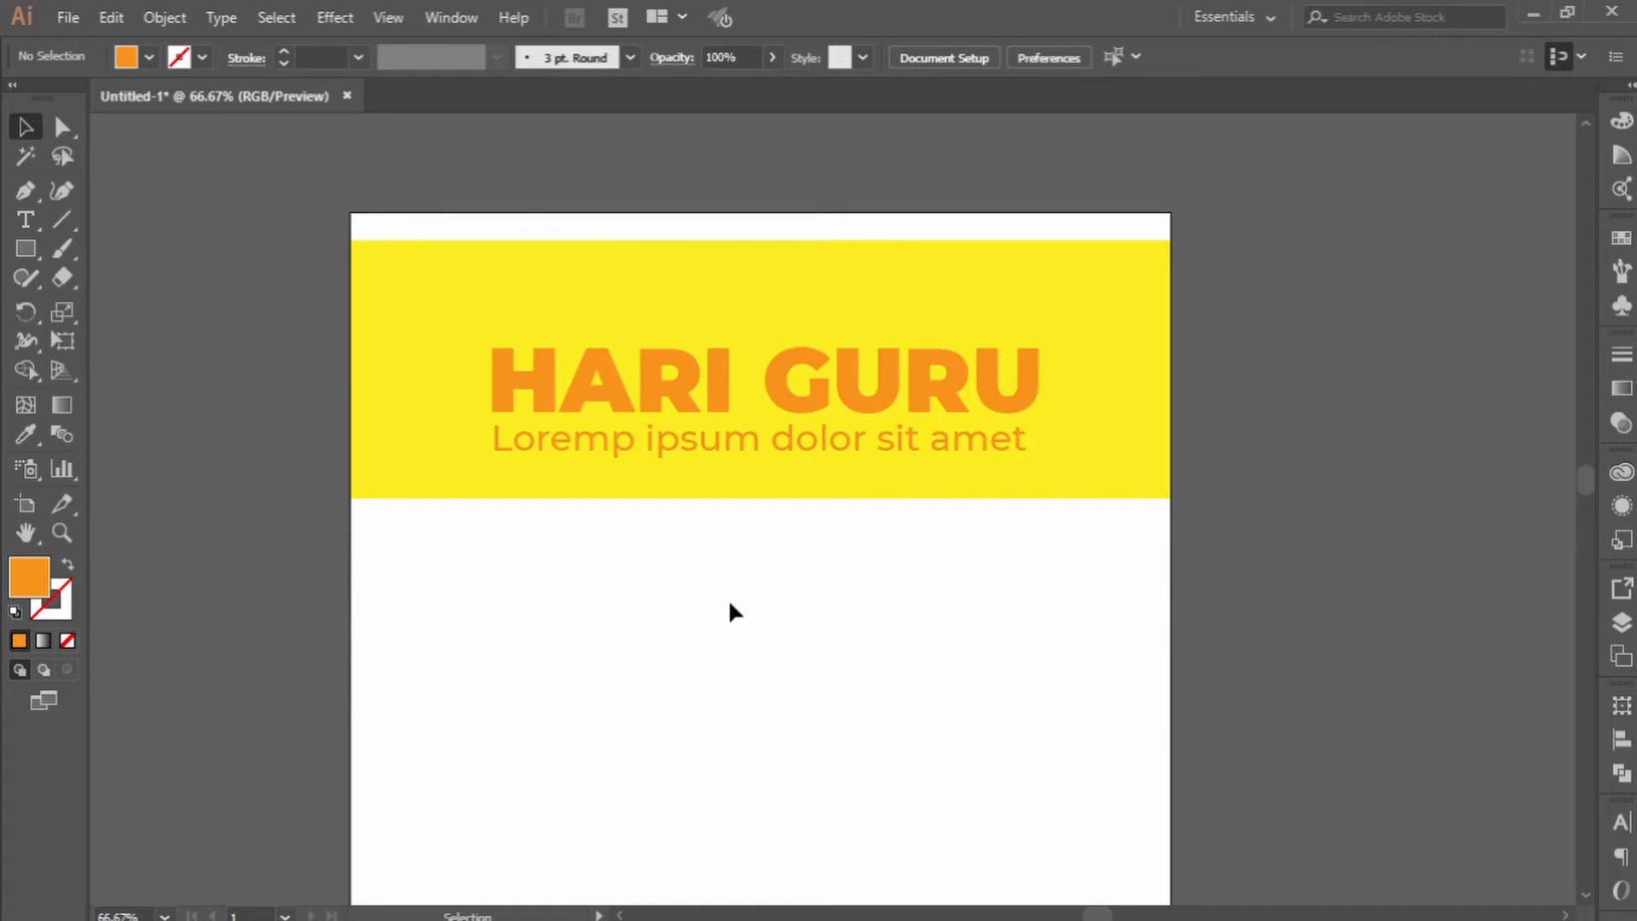
left_click(638, 433)
left_click(611, 377, "shift")
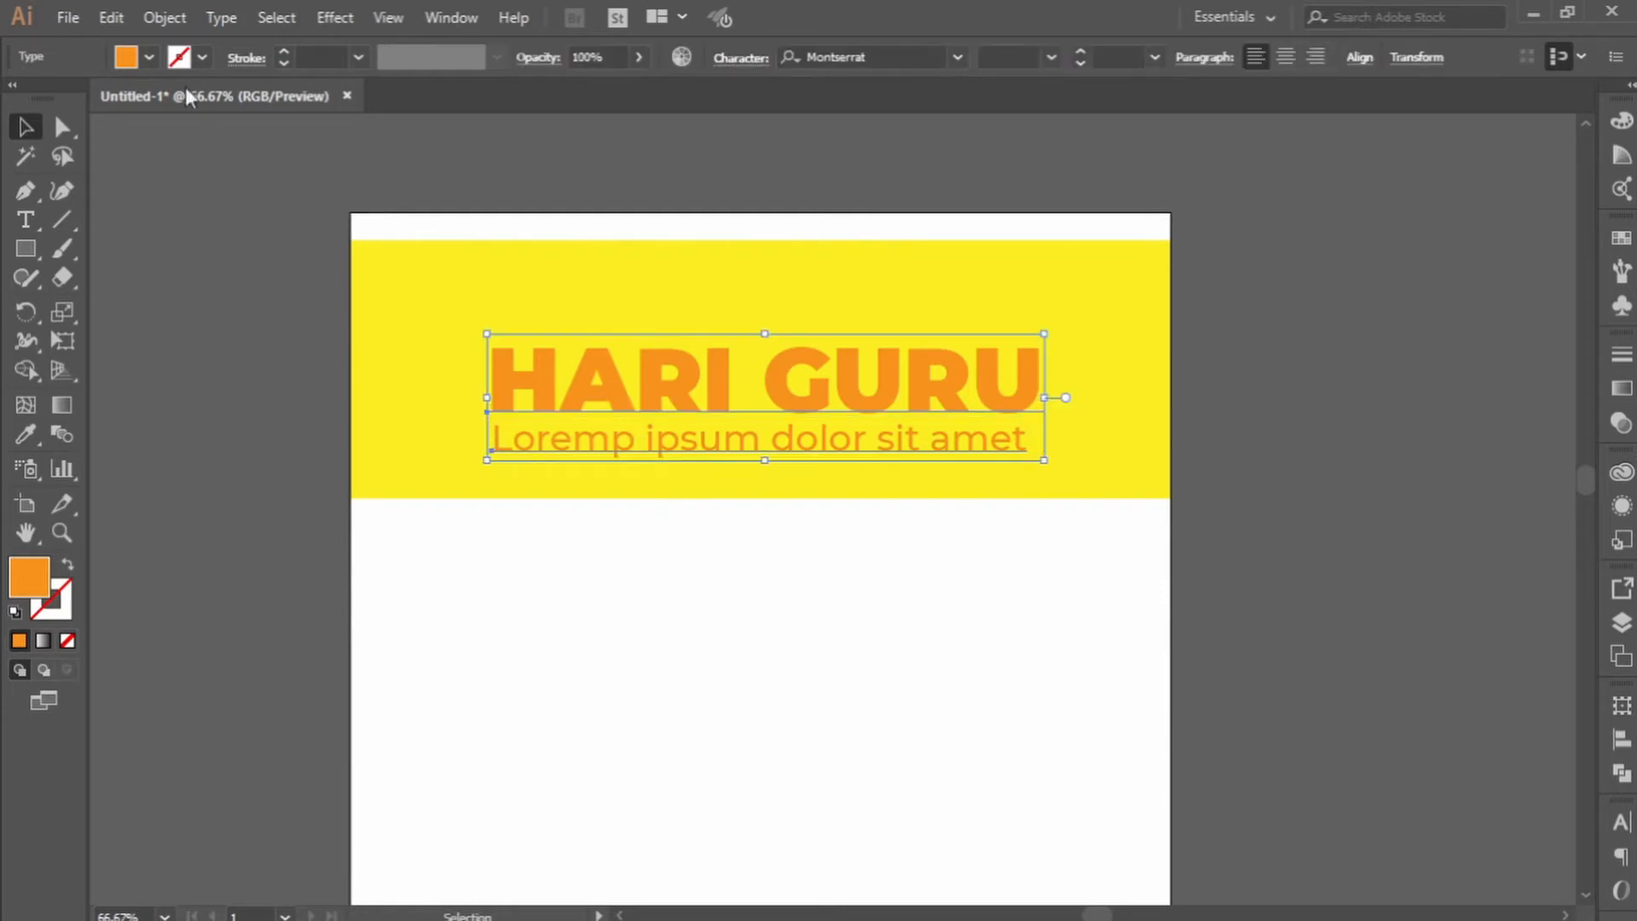
key("d")
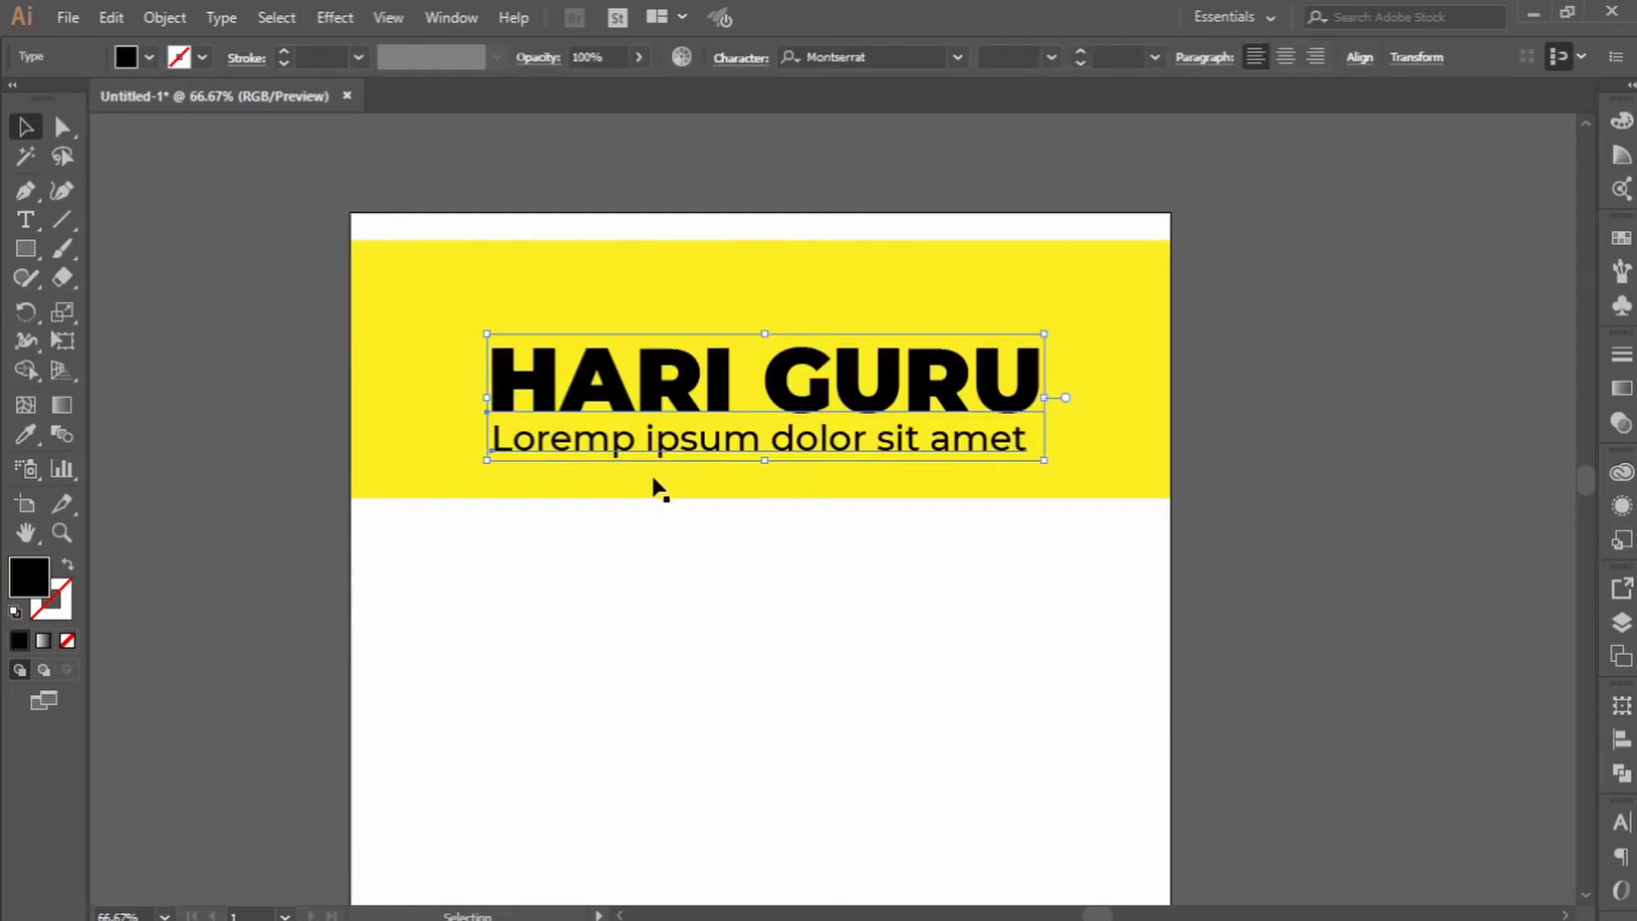
left_click(710, 611)
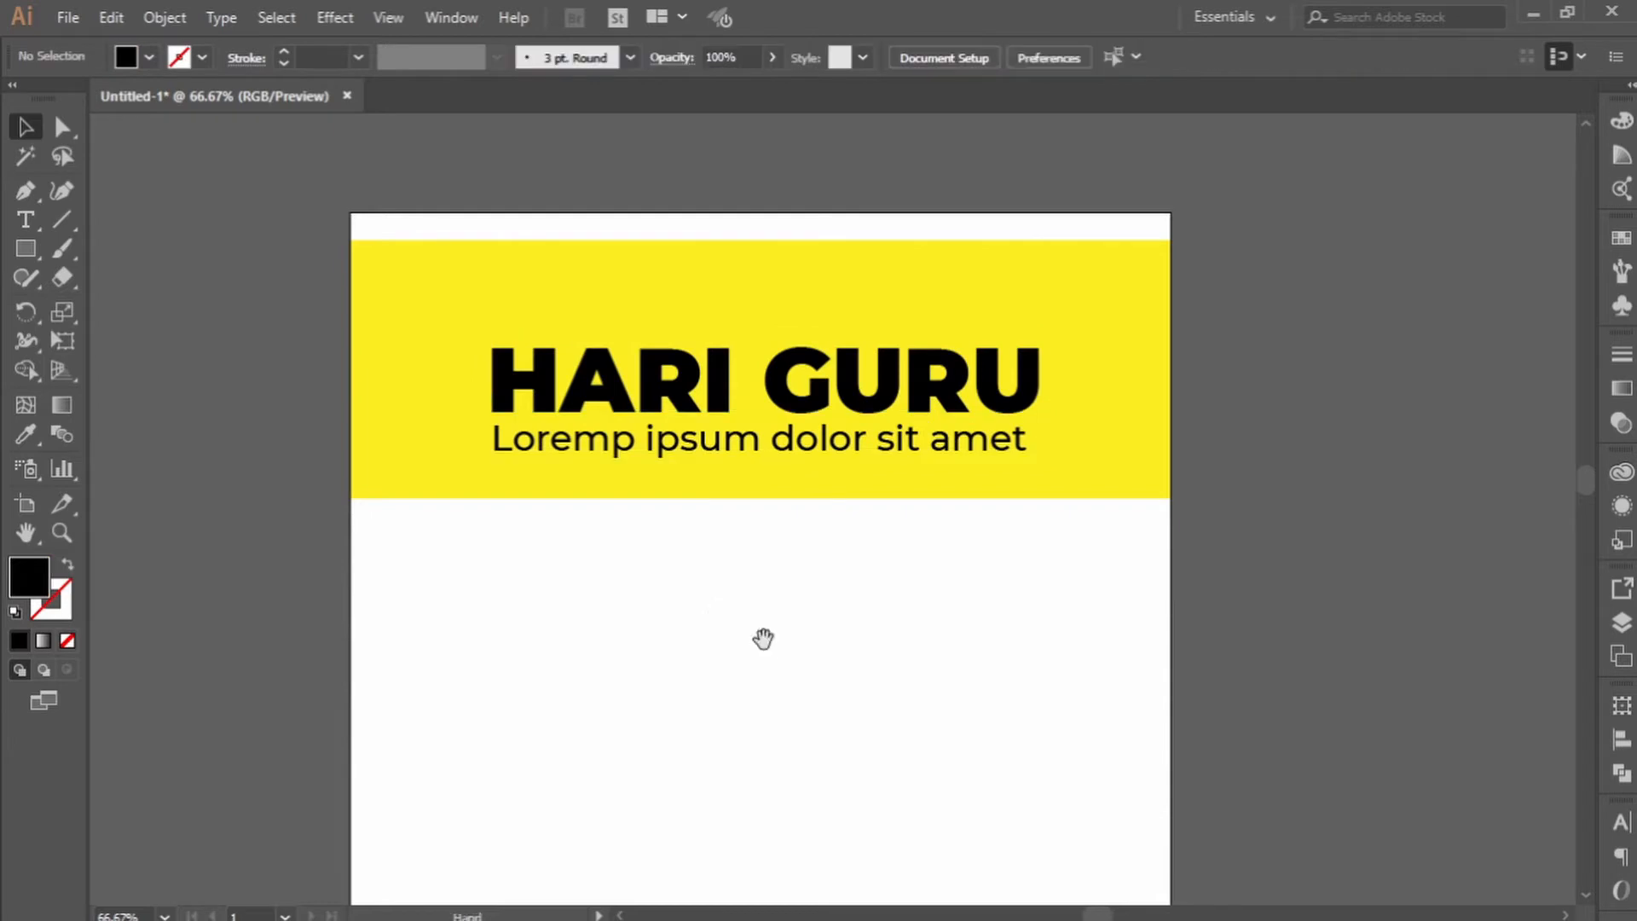
Examine the text colours and readability of the "Piala Indonesia" poster beside the artboard, including its two registration panels.
left_click_drag(761, 639, 749, 619)
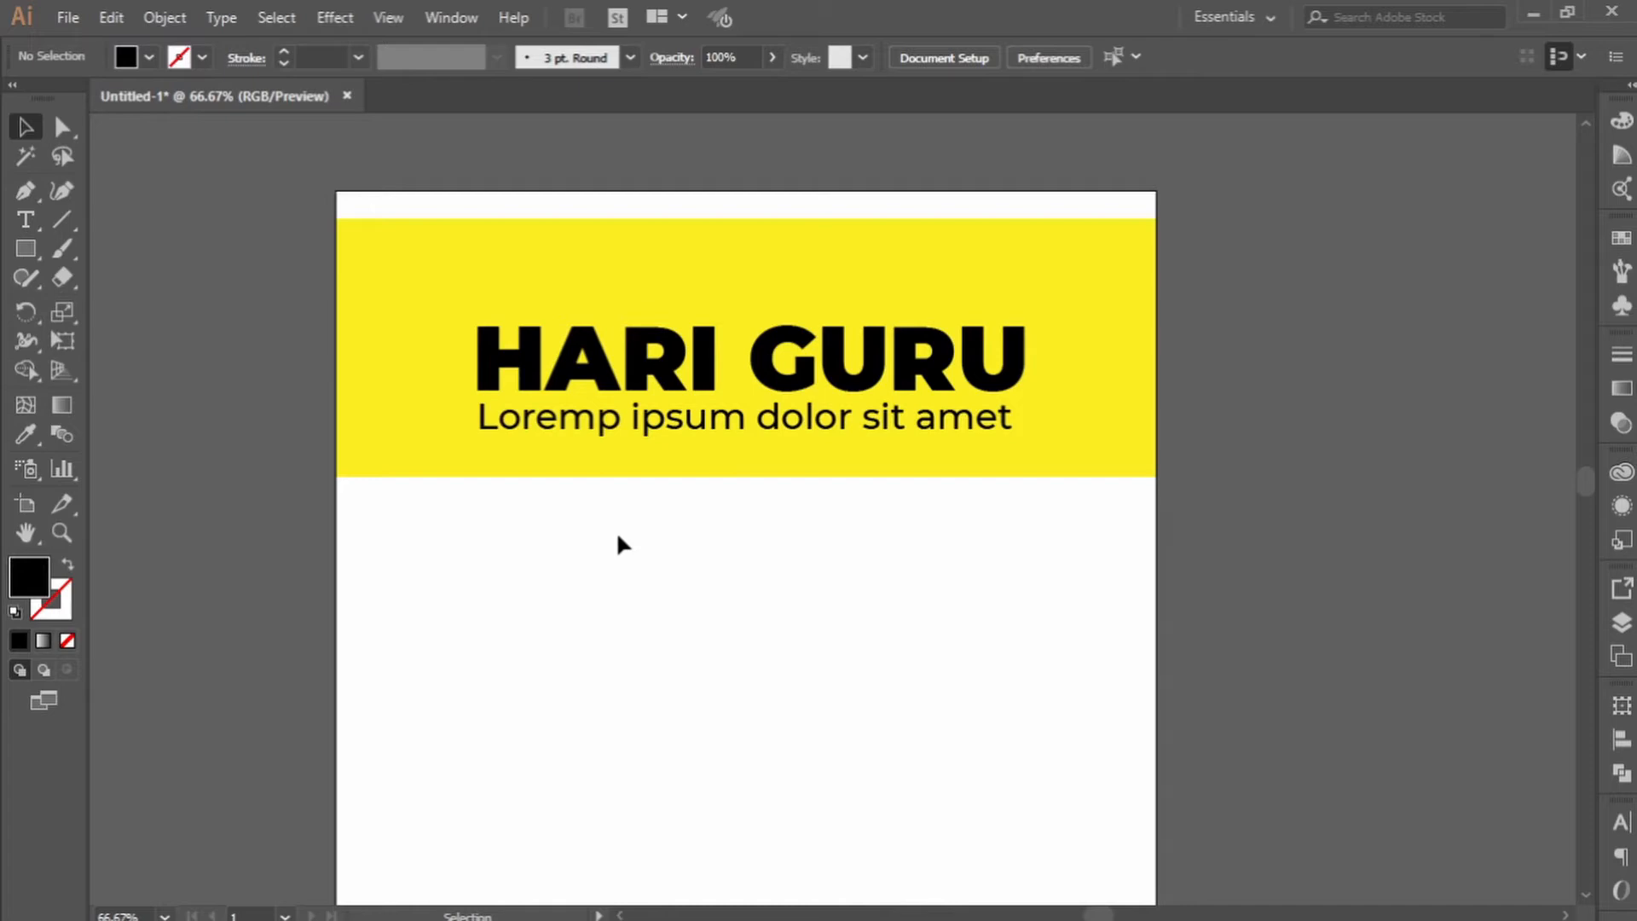
left_click_drag(830, 613, 500, 556)
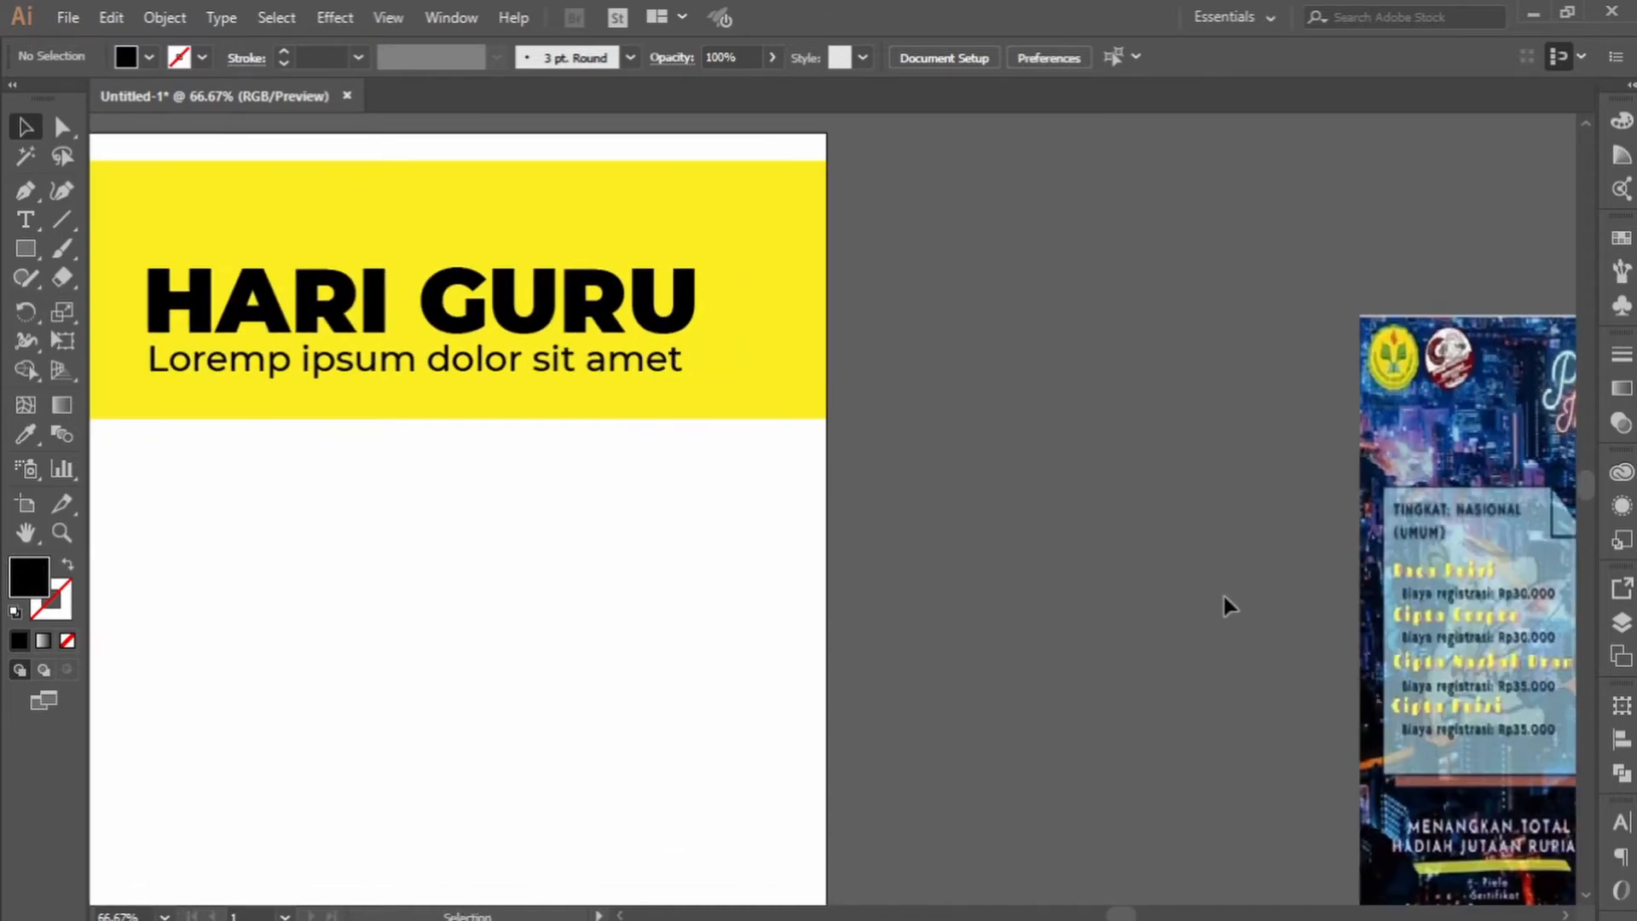
left_click_drag(1229, 603, 690, 414)
left_click_drag(1126, 604, 974, 534)
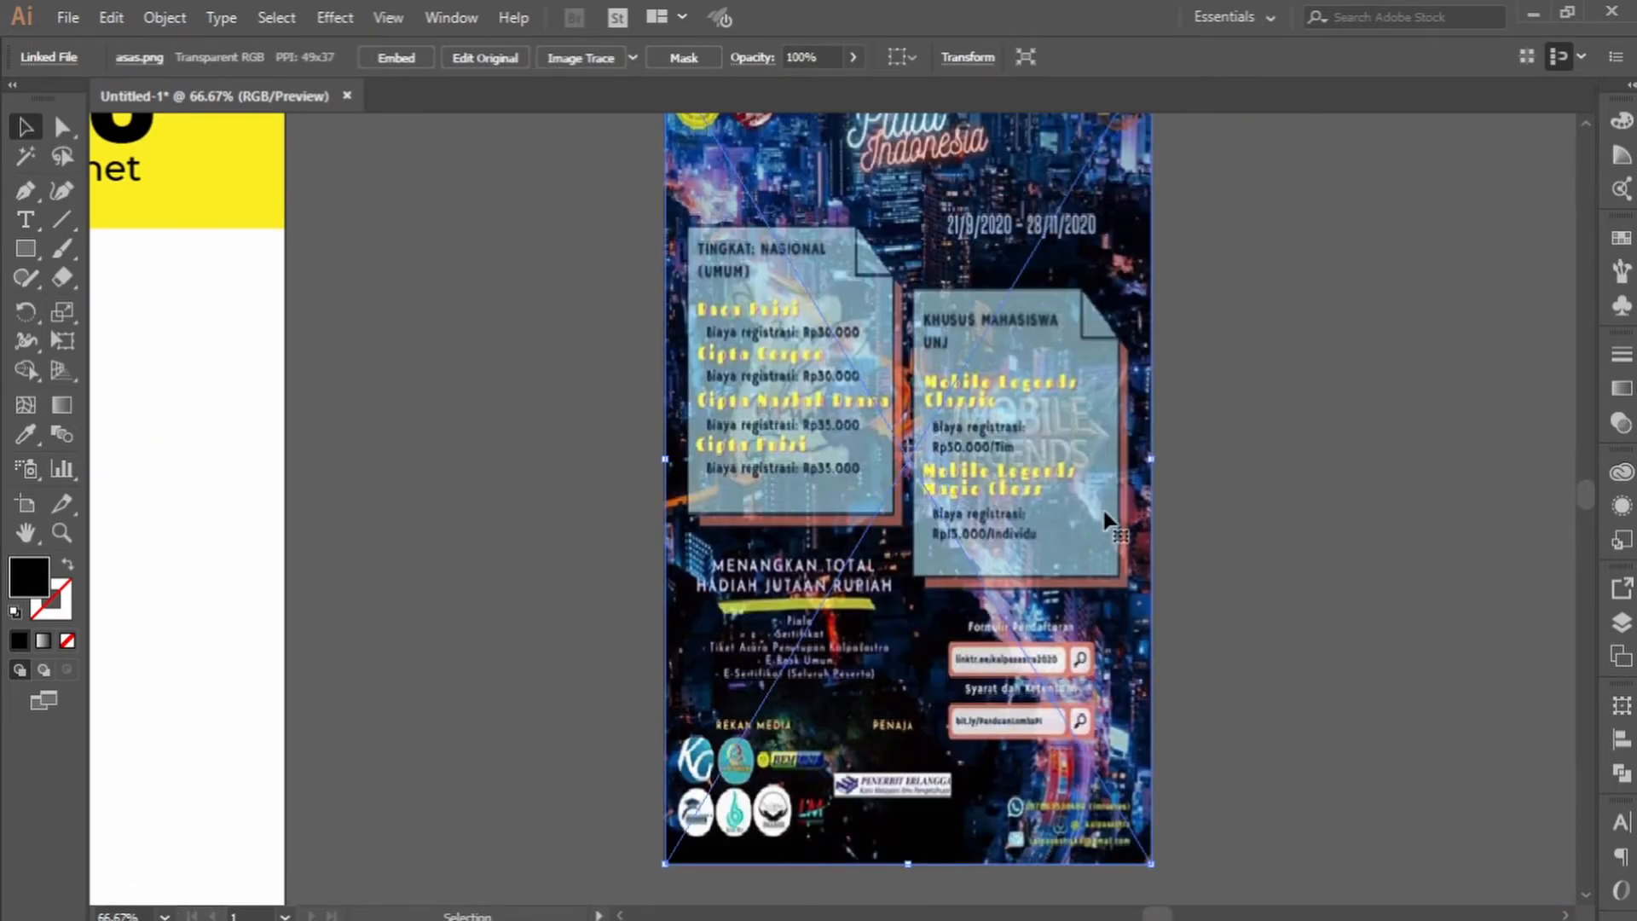
left_click(1236, 517)
scroll(1227, 499, "up", 1)
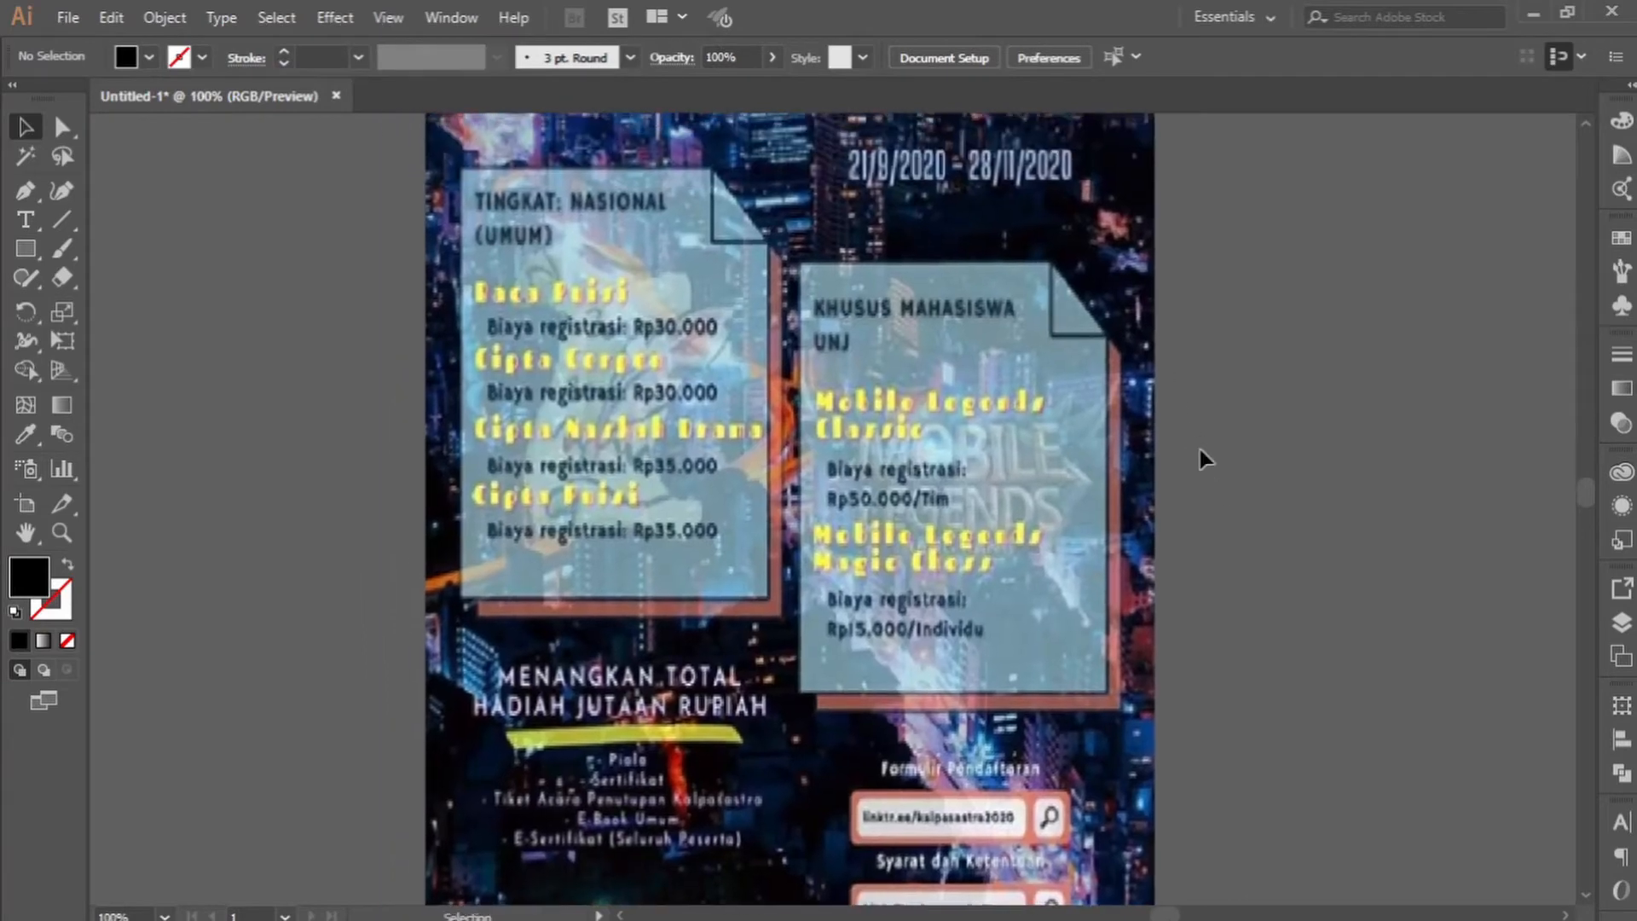
scroll(1055, 464, "up", 2)
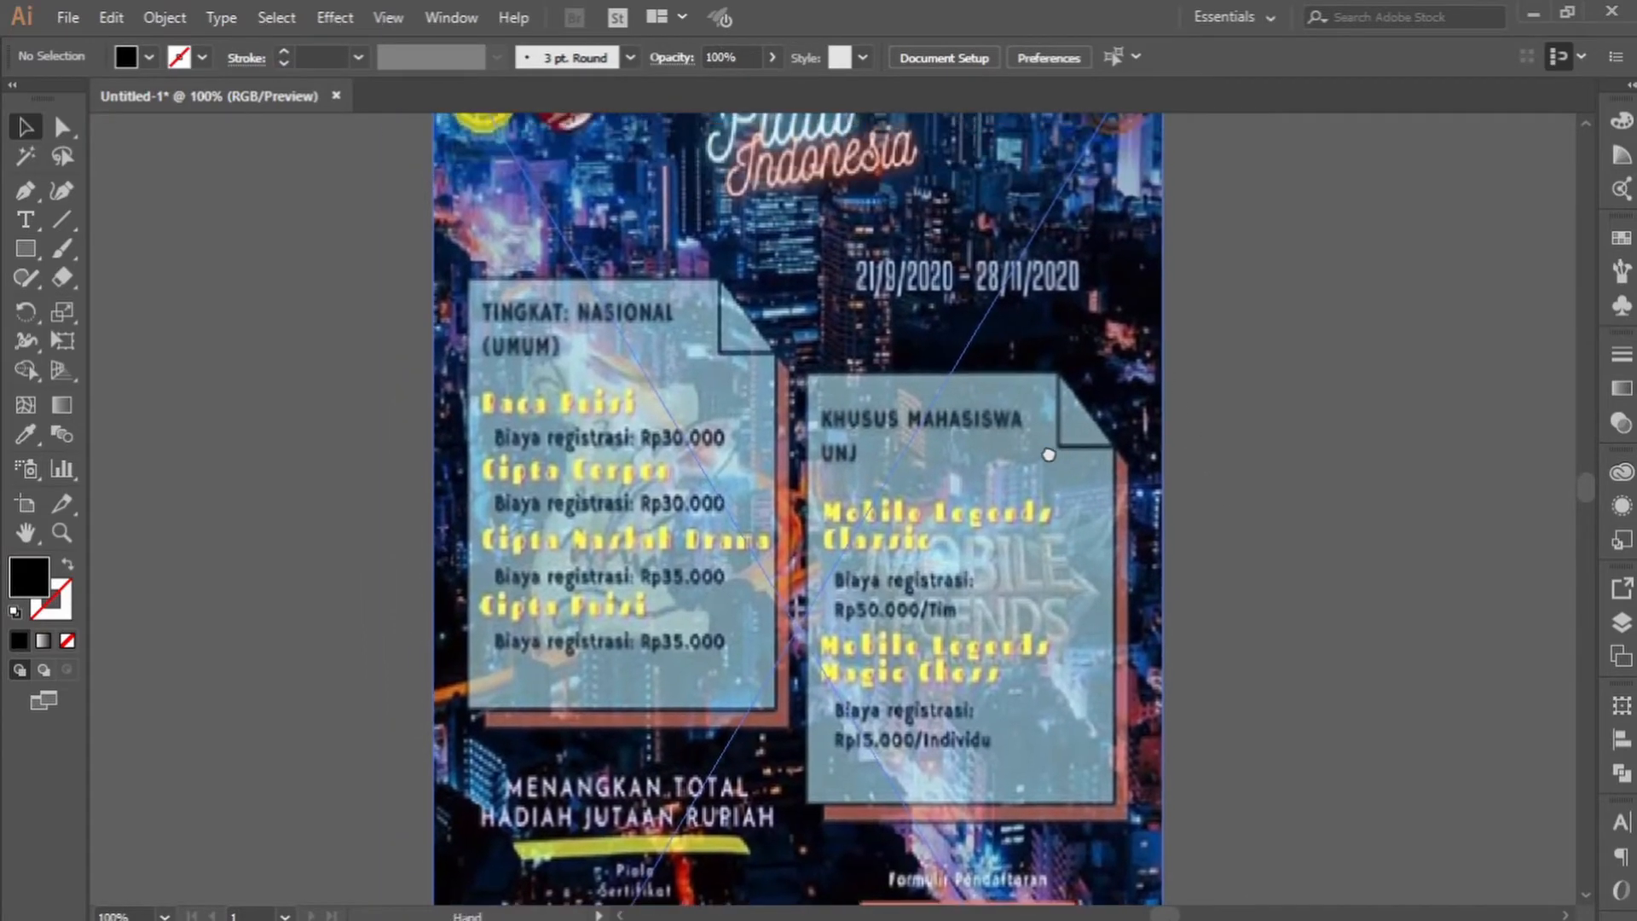
key("space")
left_click_drag(1051, 452, 1020, 513)
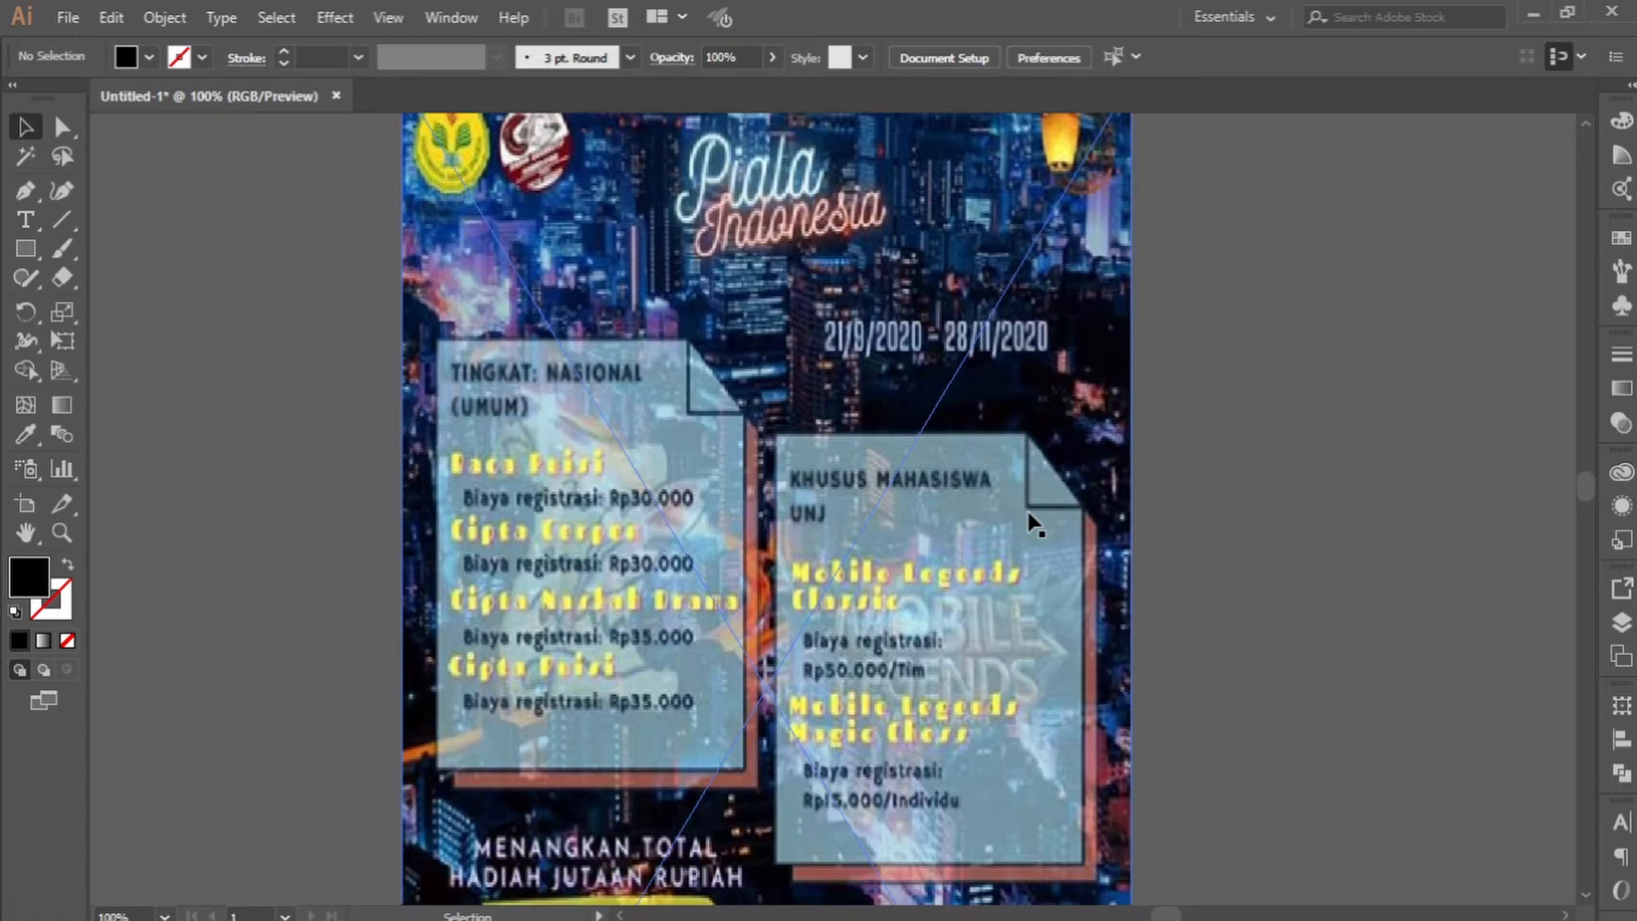
scroll(1023, 577, "down", 2)
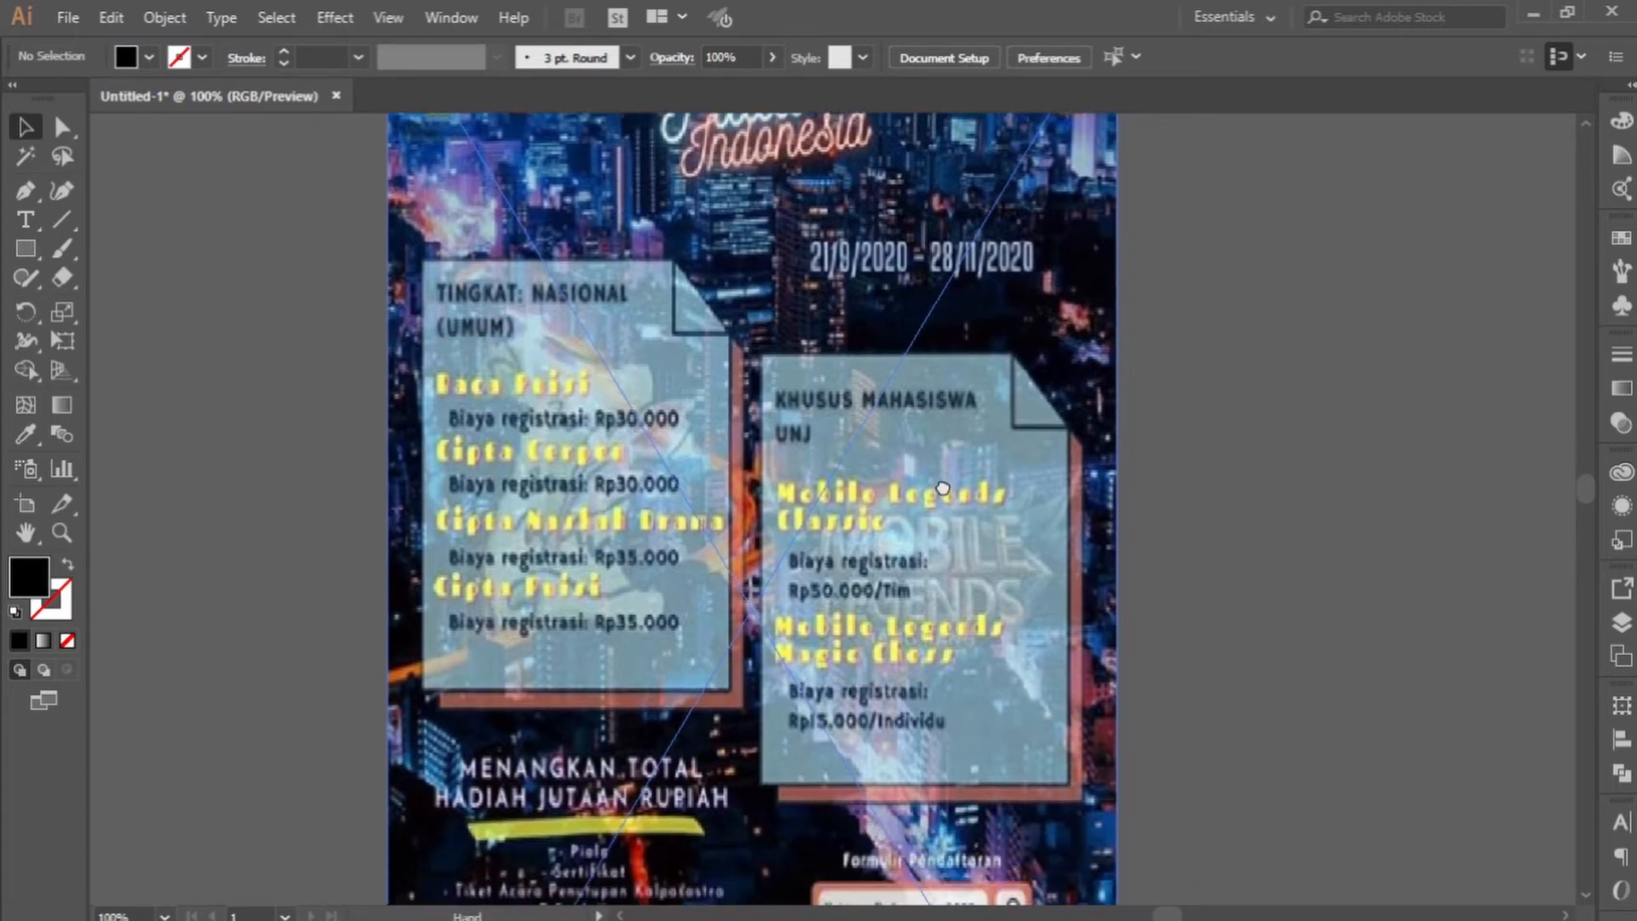
scroll(666, 430, "down", 1)
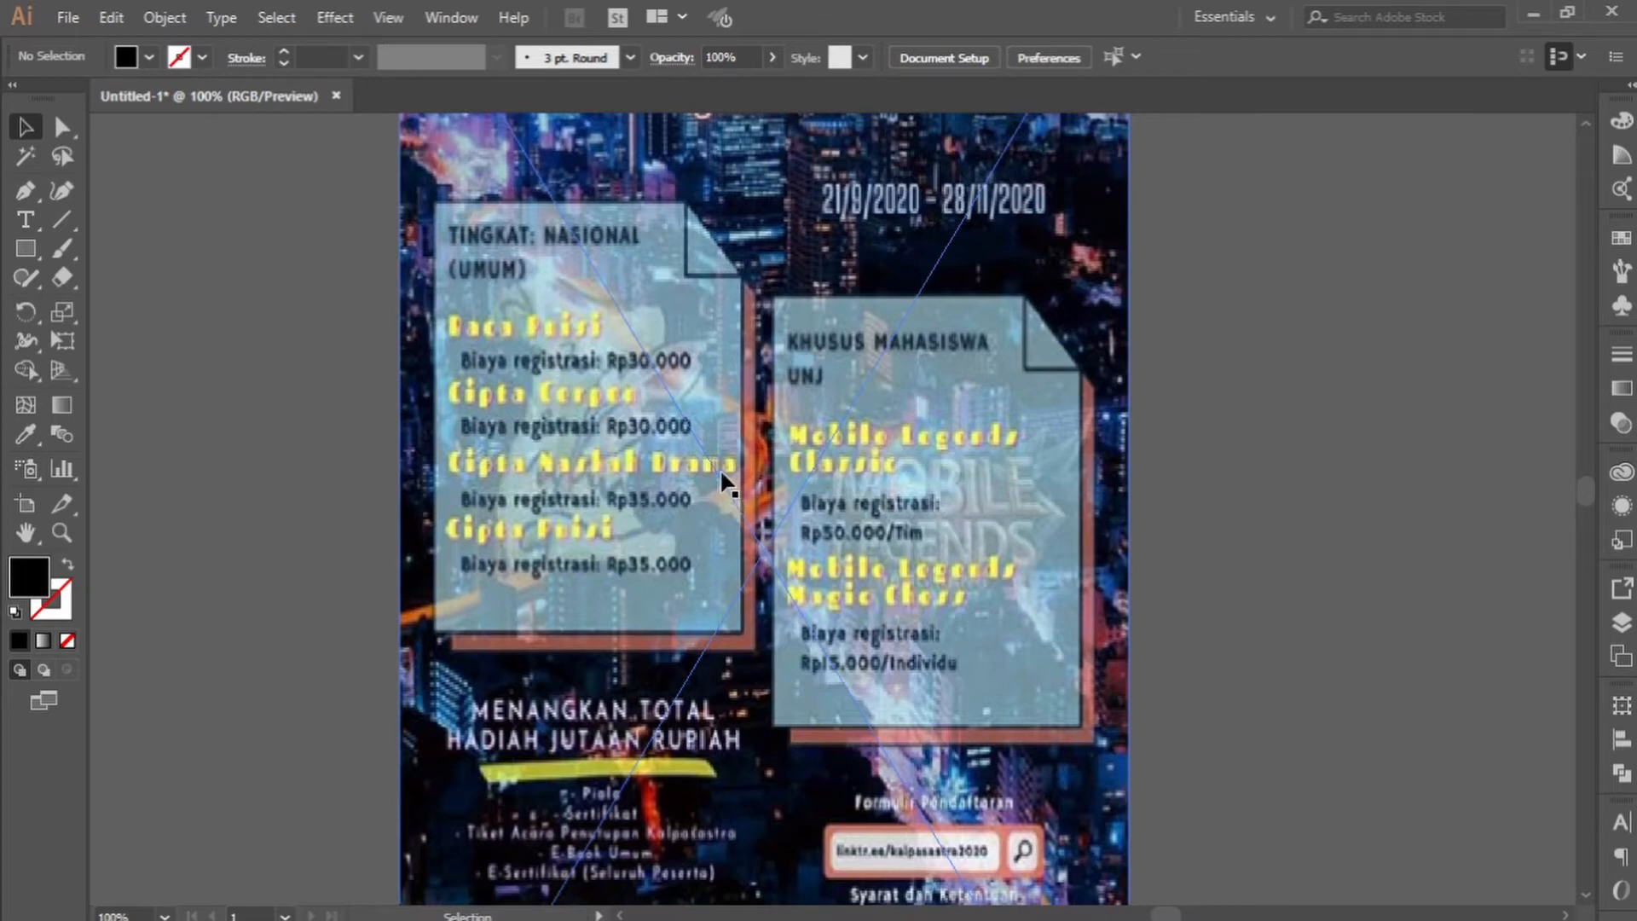
left_click_drag(721, 463, 719, 495)
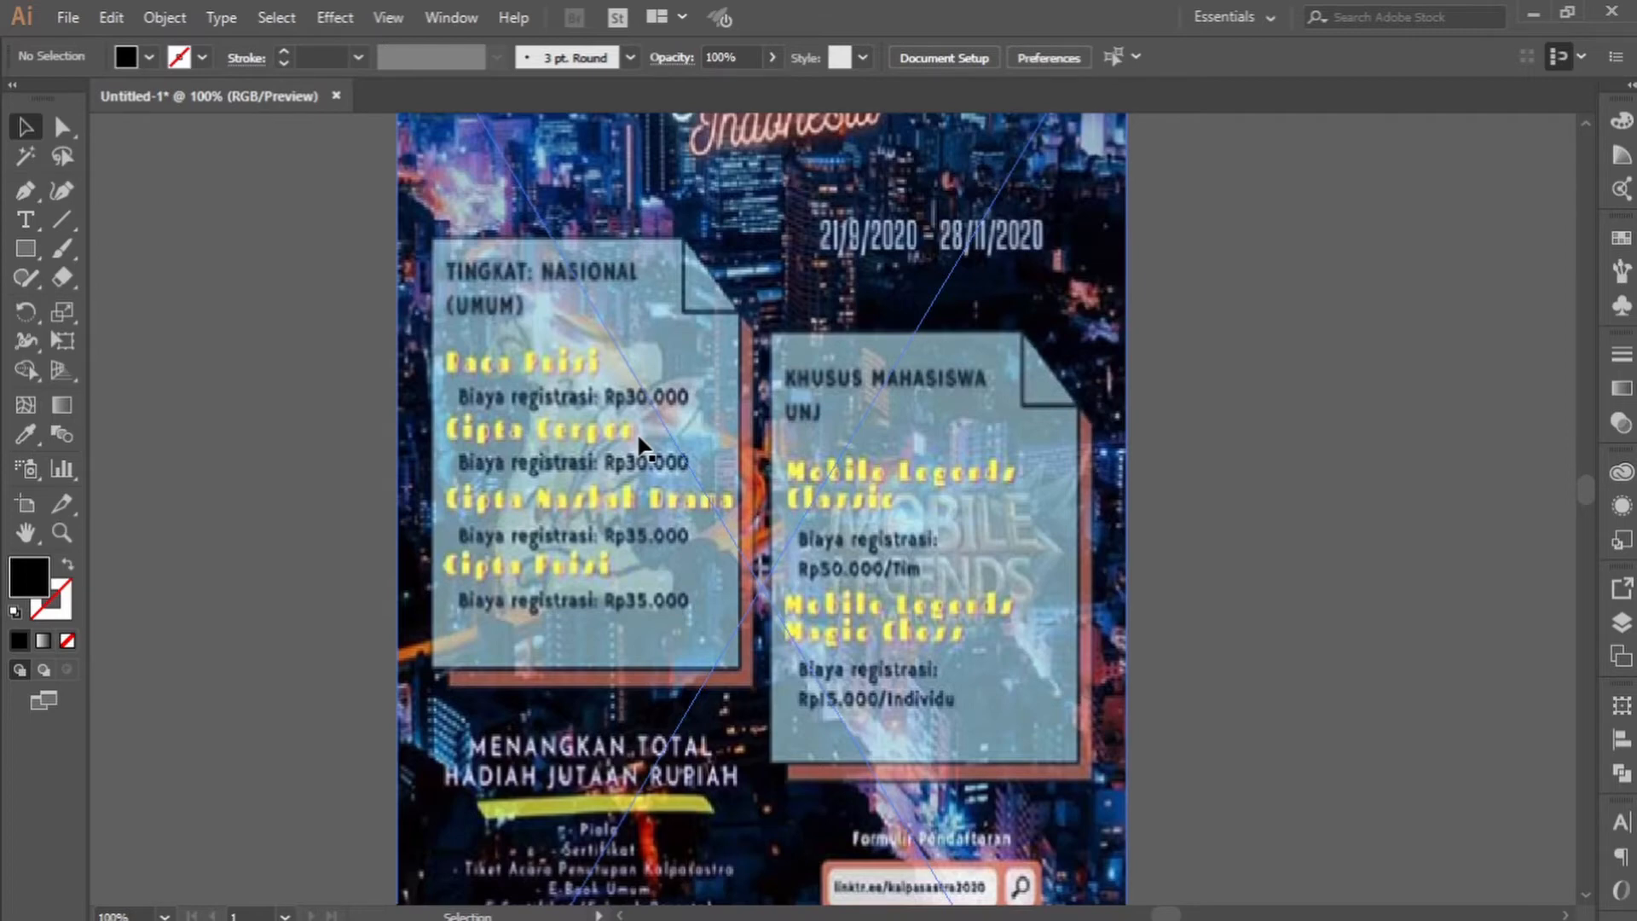
left_click_drag(640, 439, 665, 518)
left_click_drag(794, 564, 763, 509)
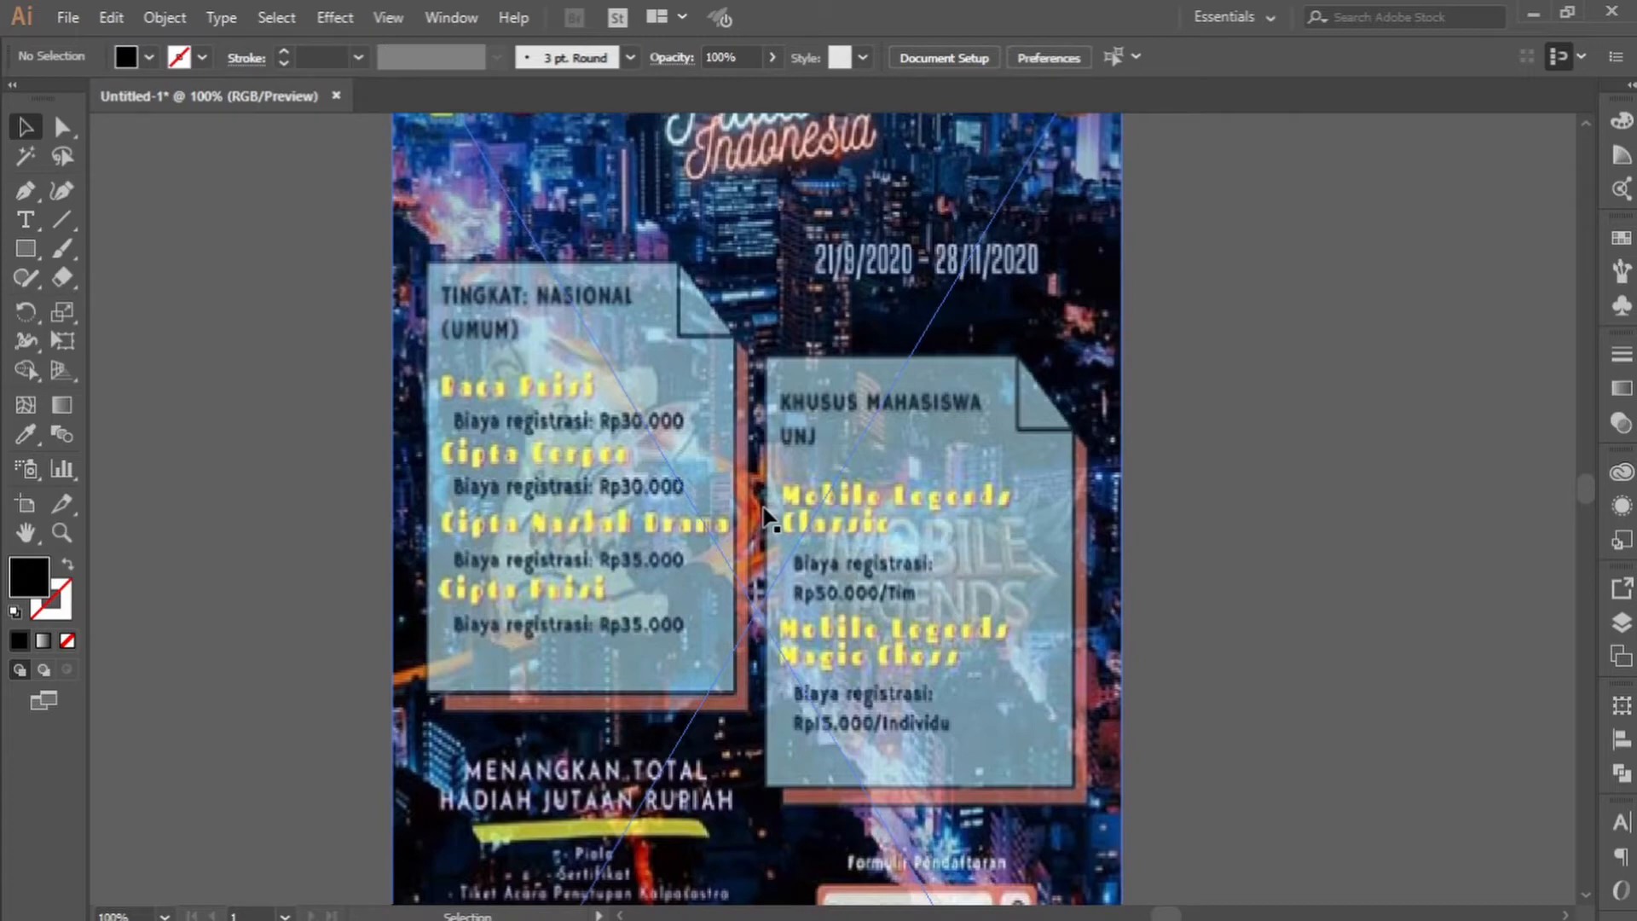
left_click_drag(765, 516, 836, 550)
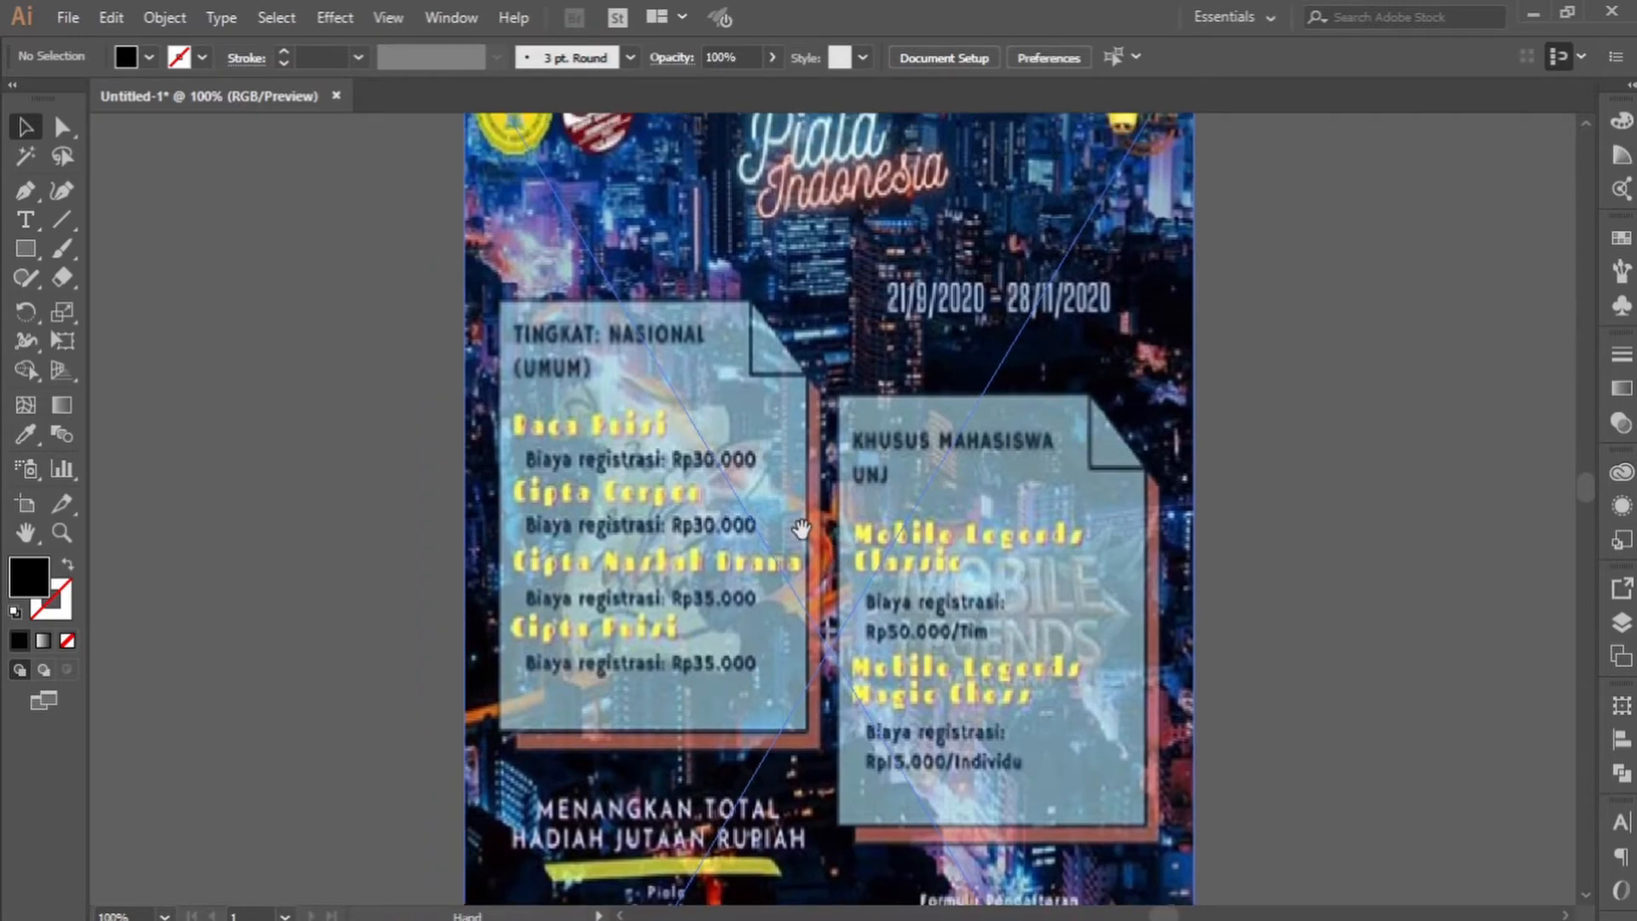
scroll(798, 514, "down", 1)
left_click_drag(705, 487, 1268, 431)
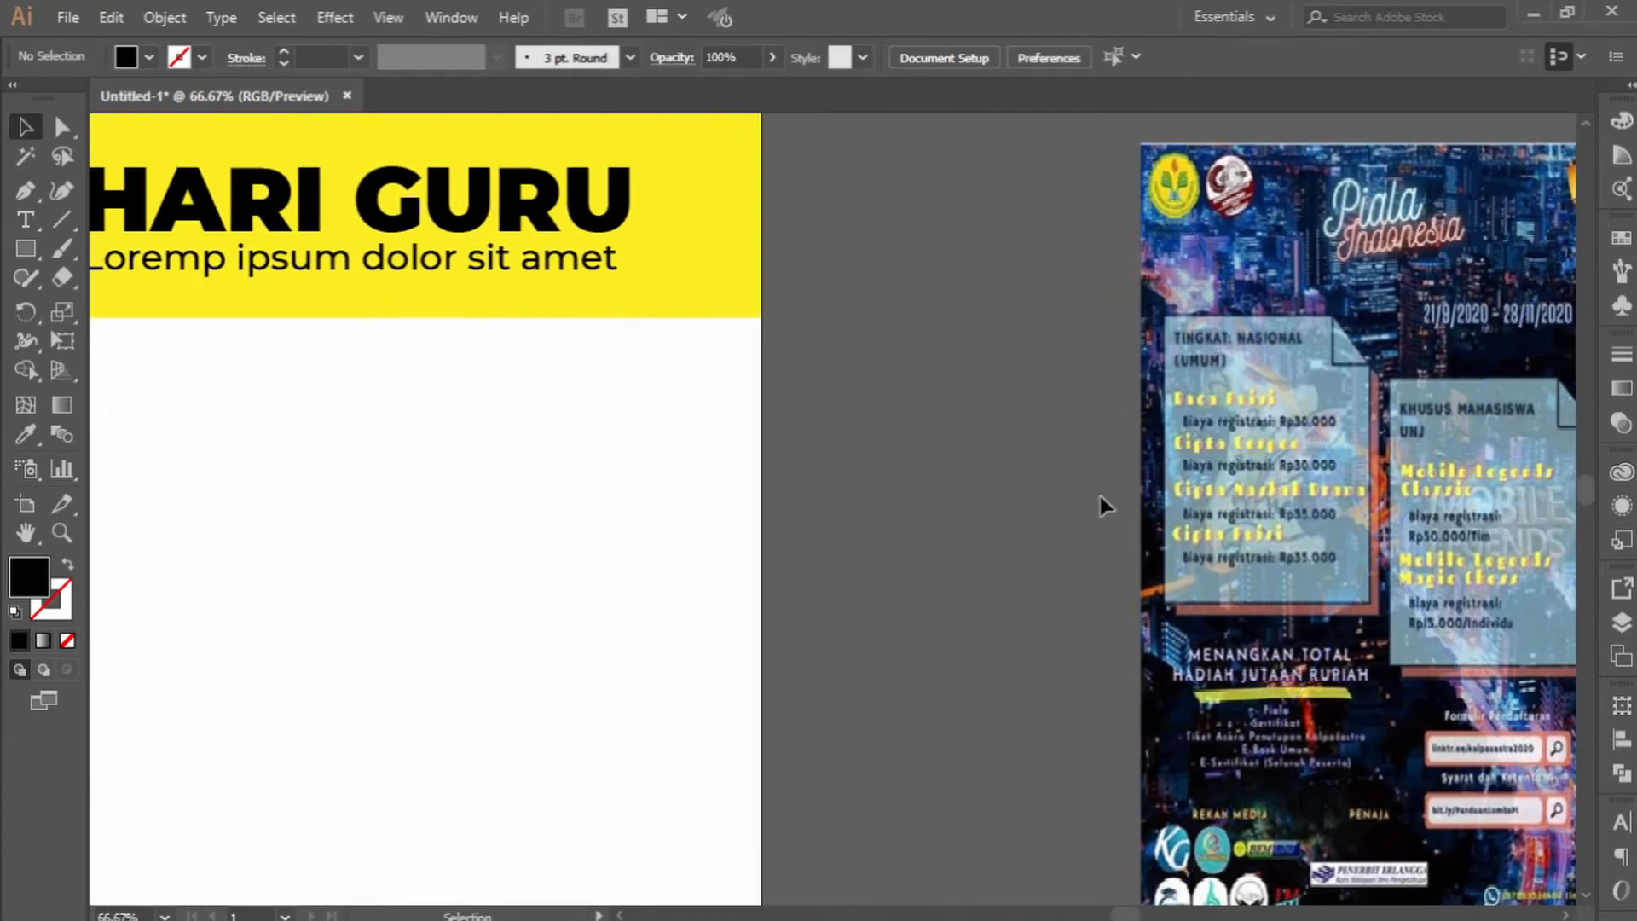
Move the "Piala Indonesia" poster image closer to the artboard so it sits just beside its edge.
scroll(1100, 496, "left", 3)
scroll(1127, 458, "down", 1)
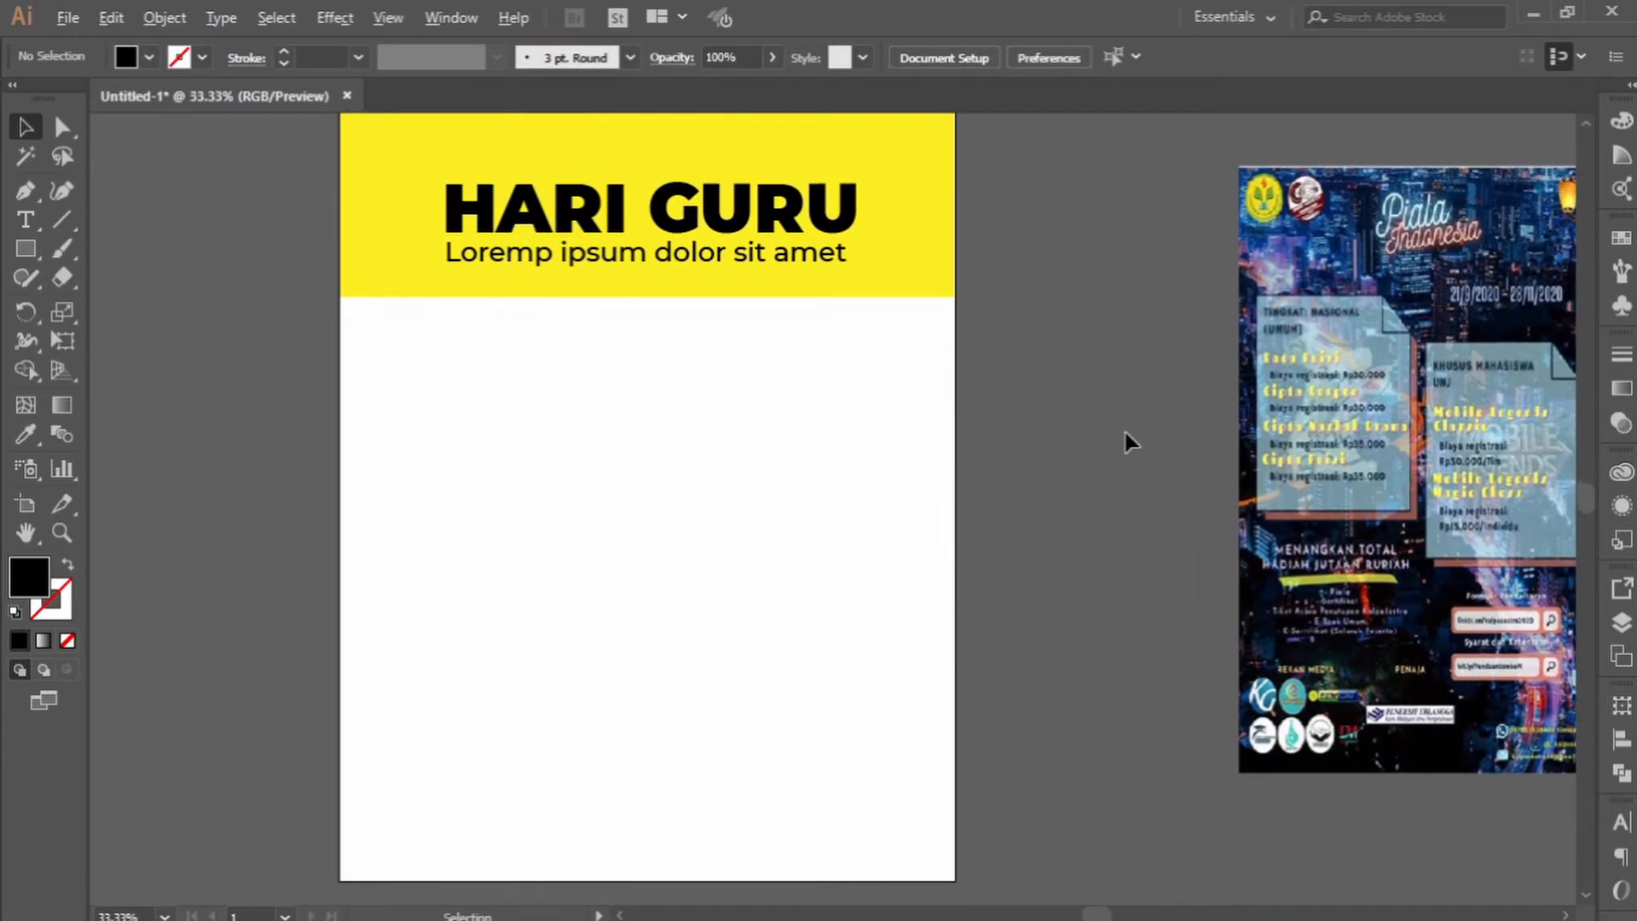
scroll(1126, 443, "down", 1)
scroll(1223, 442, "up", 1)
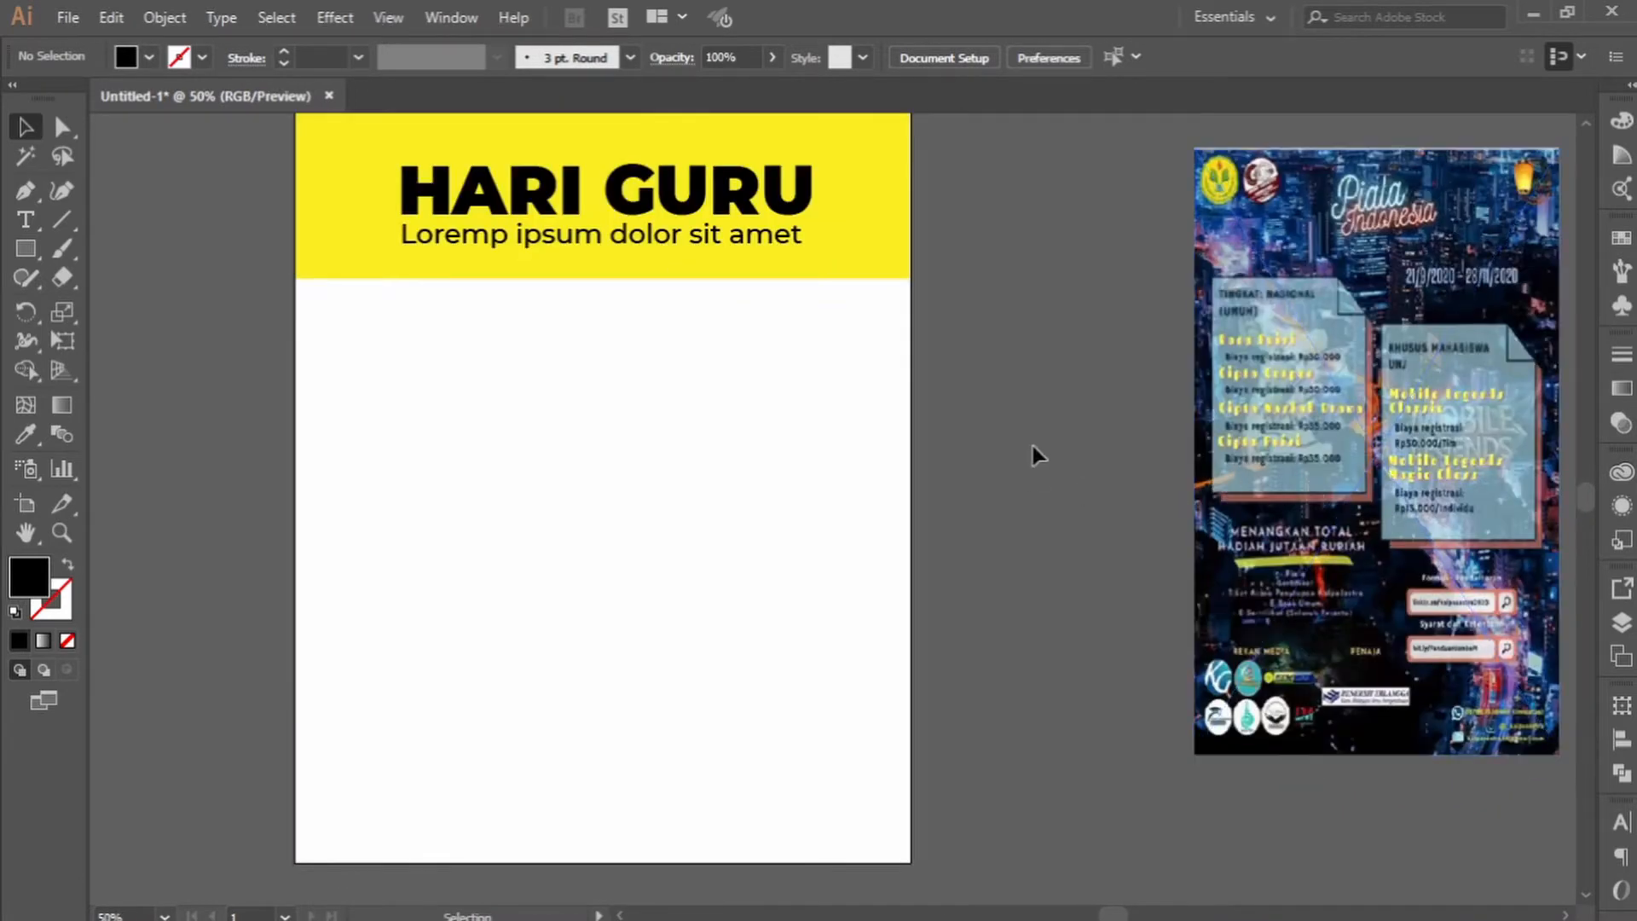
scroll(1083, 449, "left", 2)
scroll(980, 422, "up", 1)
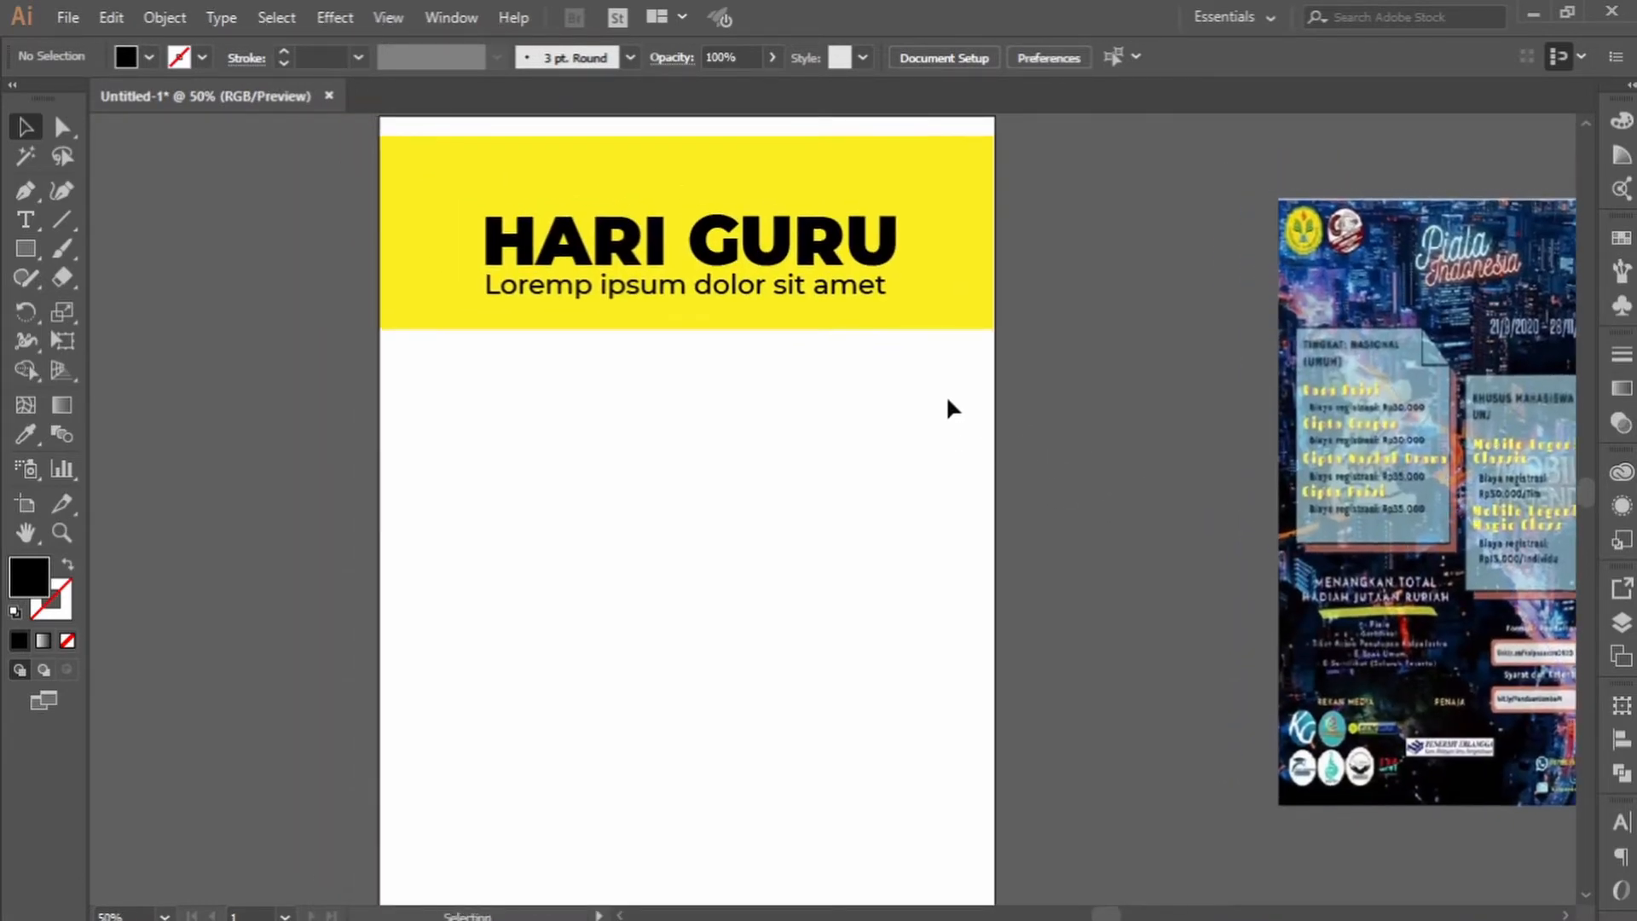
left_click_drag(1011, 448, 942, 465)
left_click(1316, 554)
left_click_drag(1324, 459, 1070, 448)
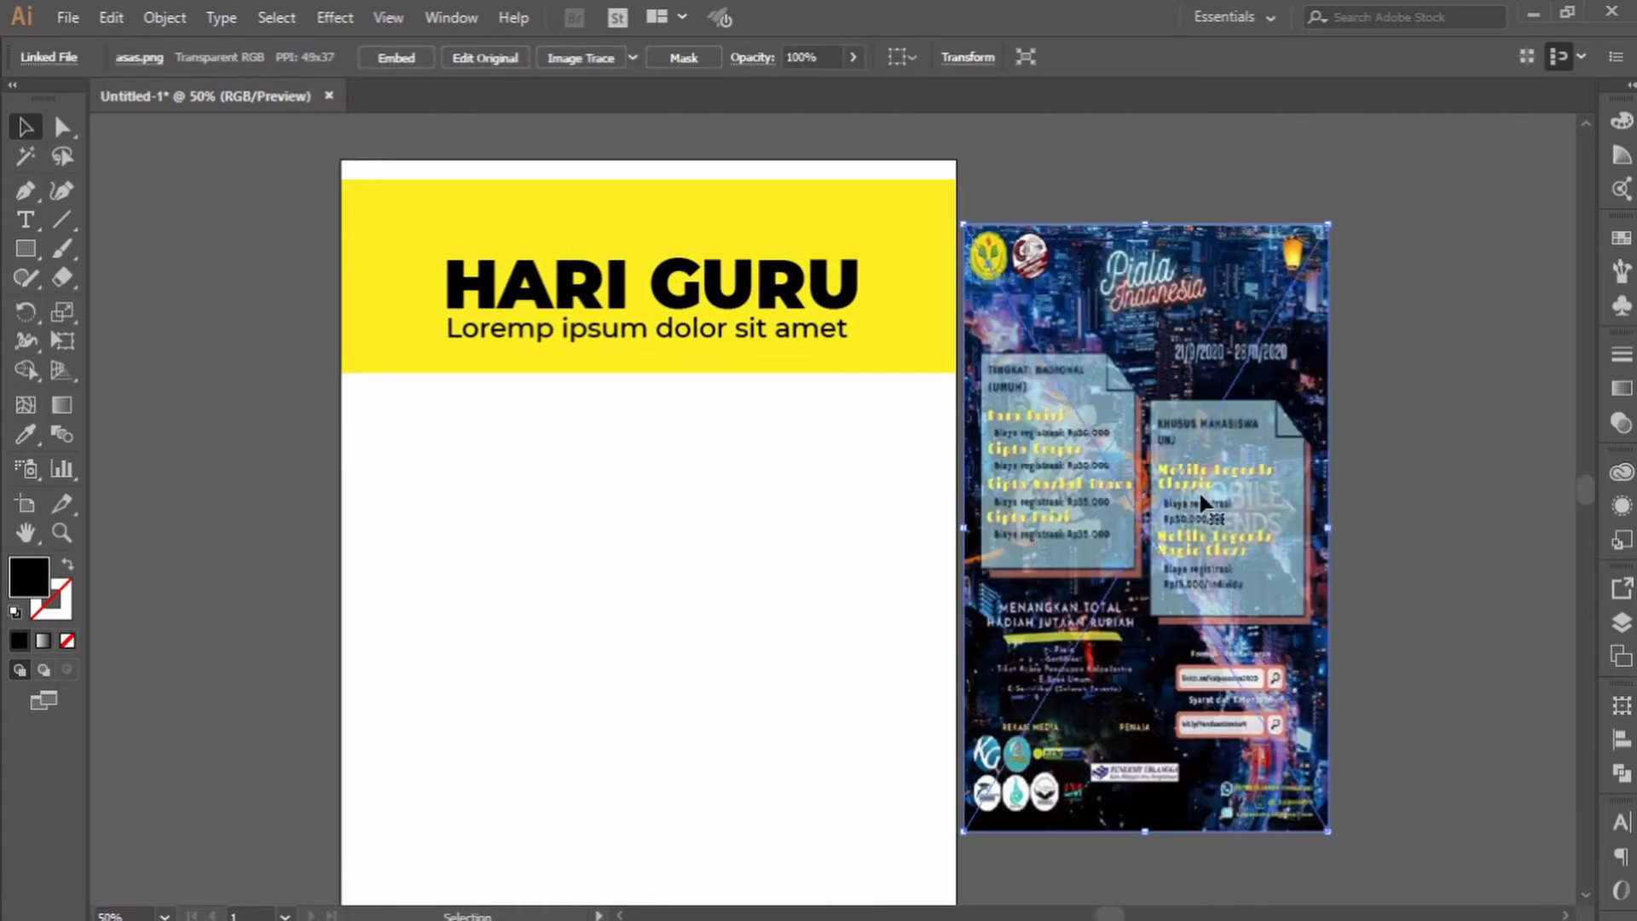
left_click(1369, 494)
Draw a black rectangle covering the poster's "Tingkat: Nasional (Umum)" panel and round all its corners.
scroll(1202, 484, "up", 1)
scroll(1210, 492, "up", 1)
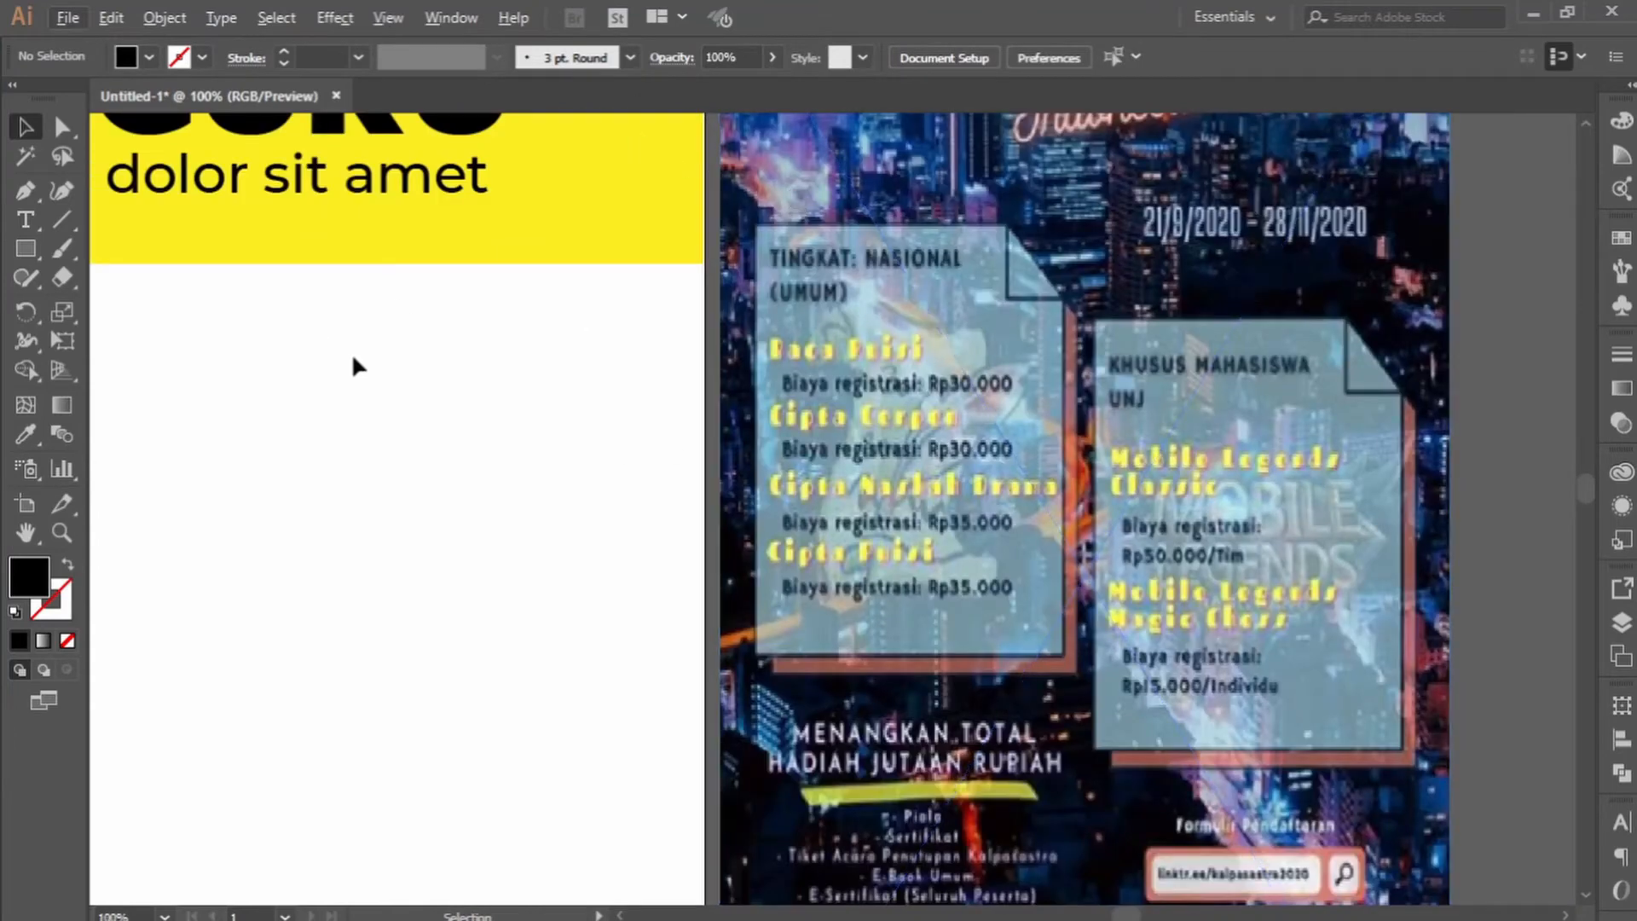
left_click(25, 252)
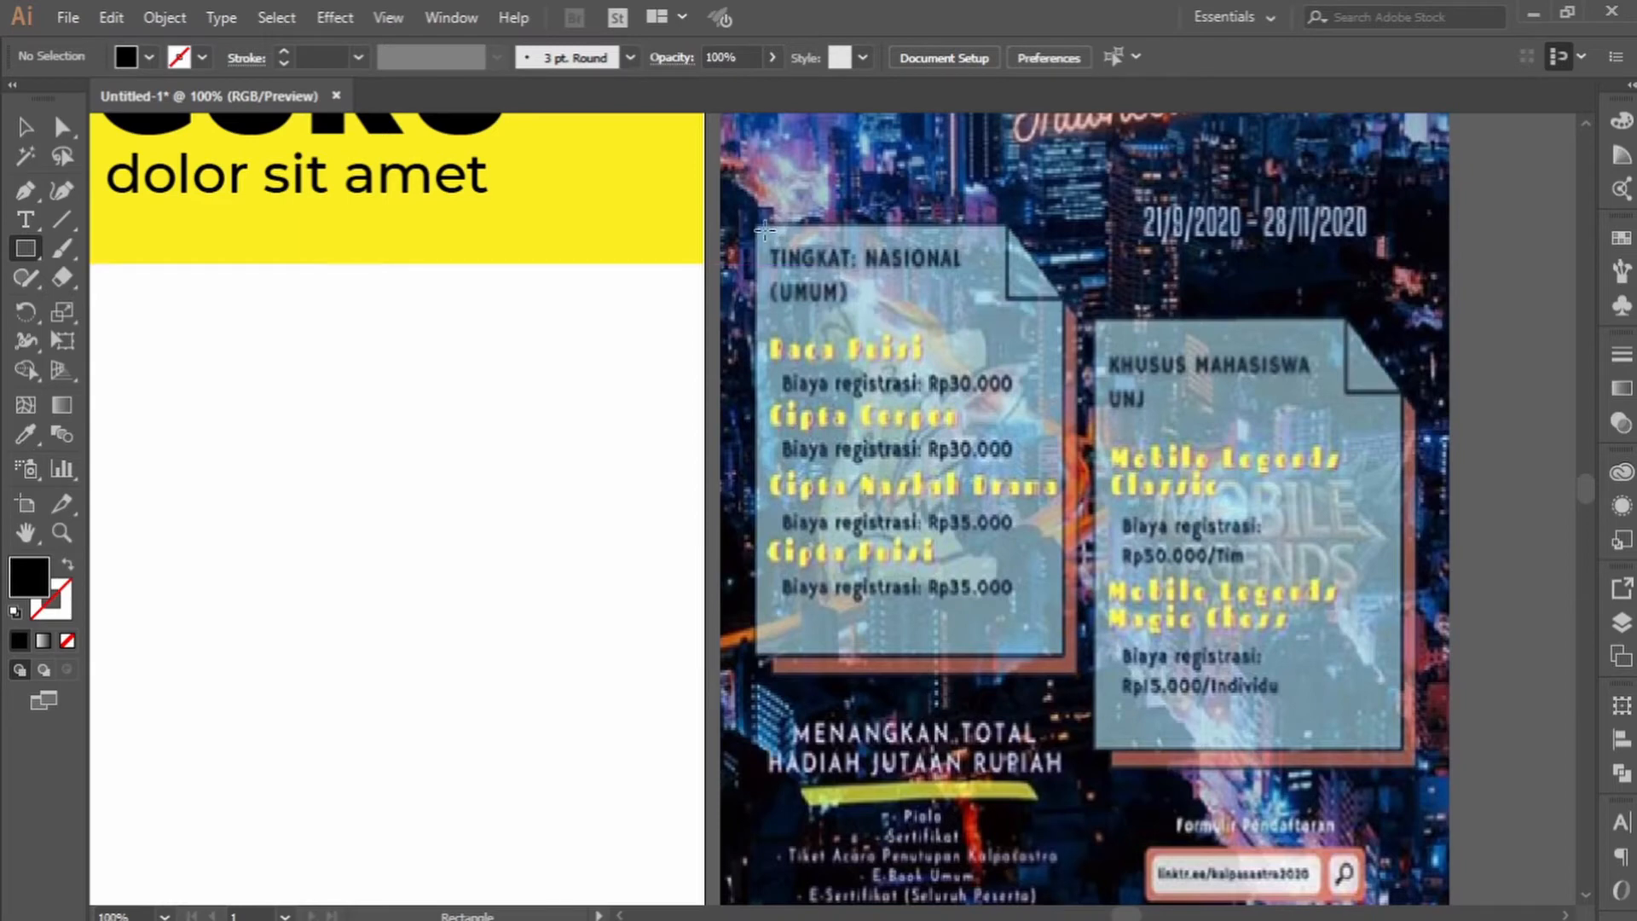
left_click_drag(757, 226, 1079, 668)
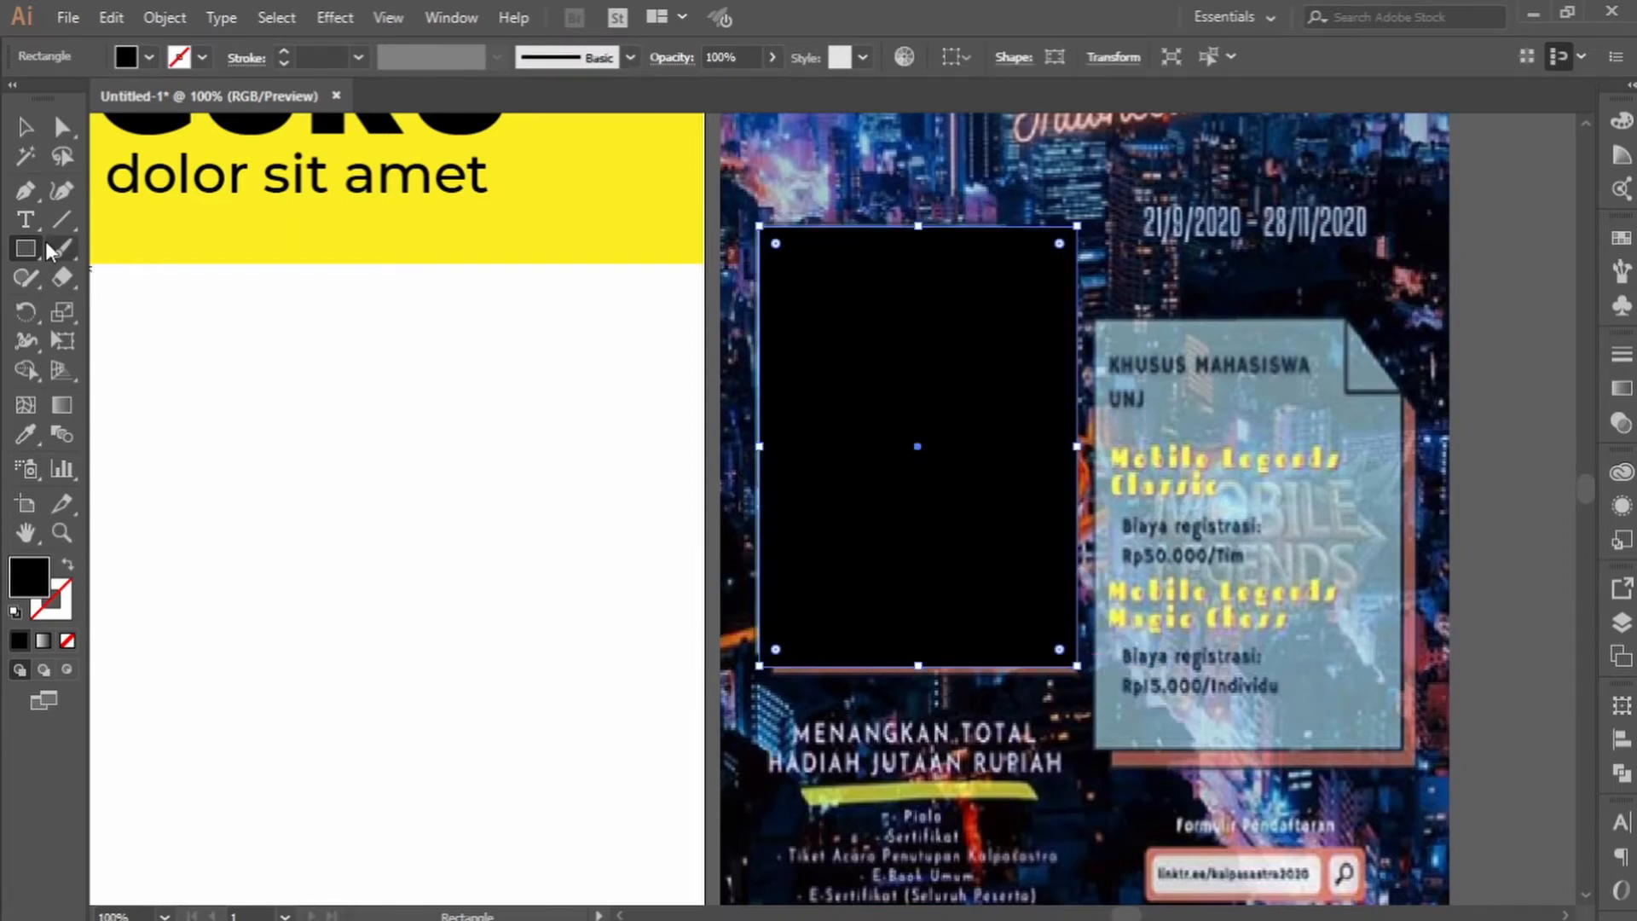
left_click(24, 127)
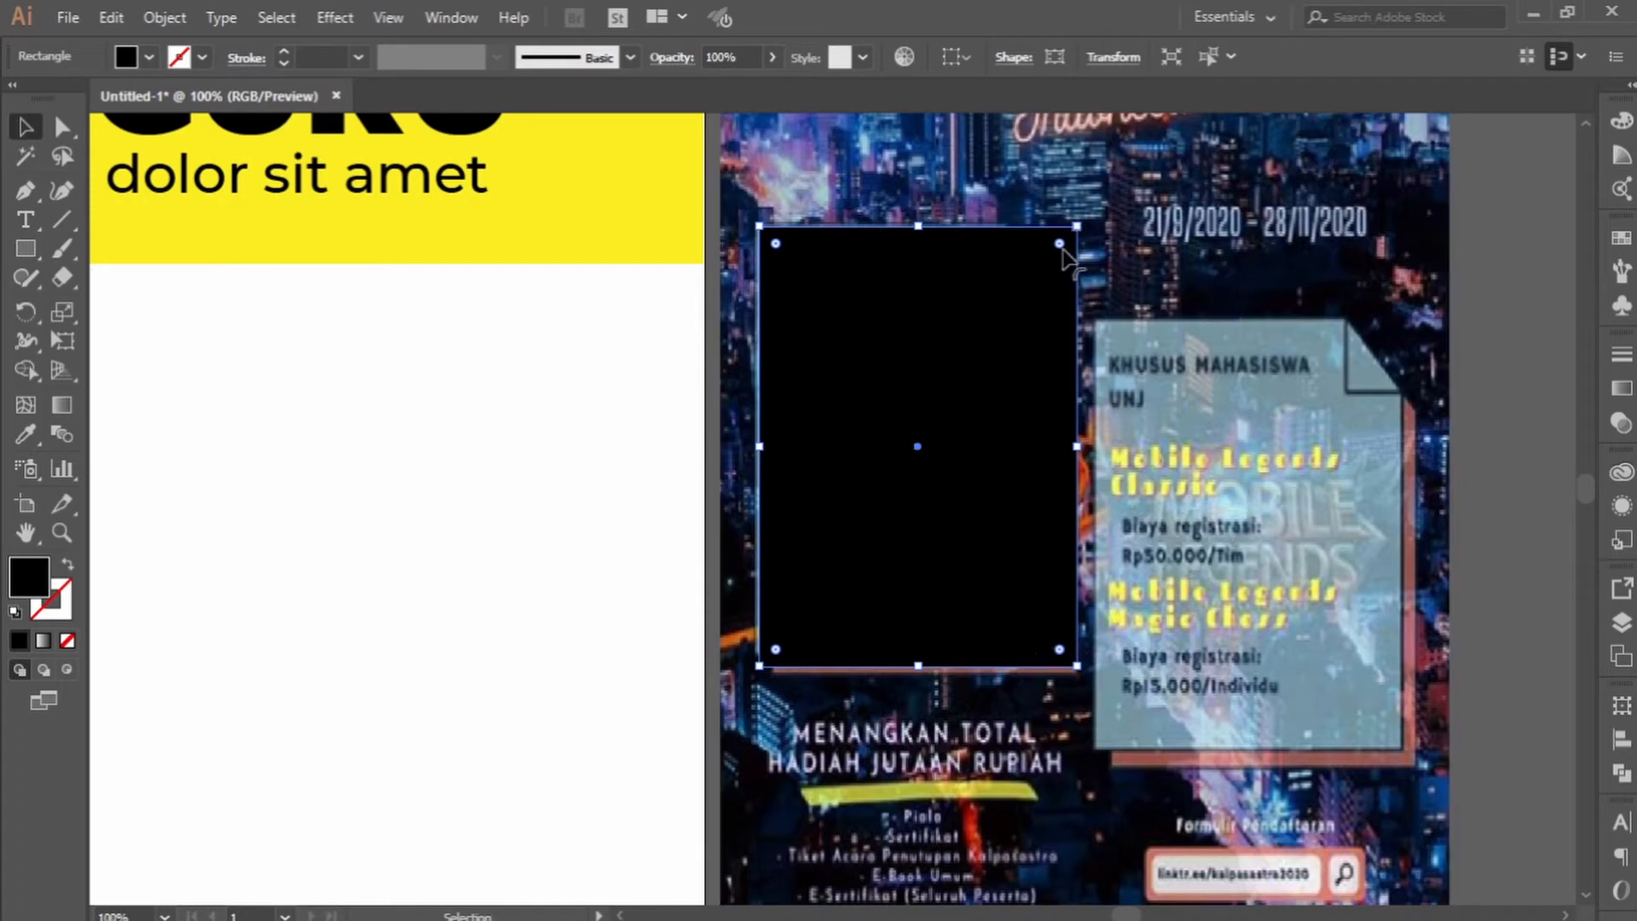
left_click_drag(1073, 261, 1060, 275)
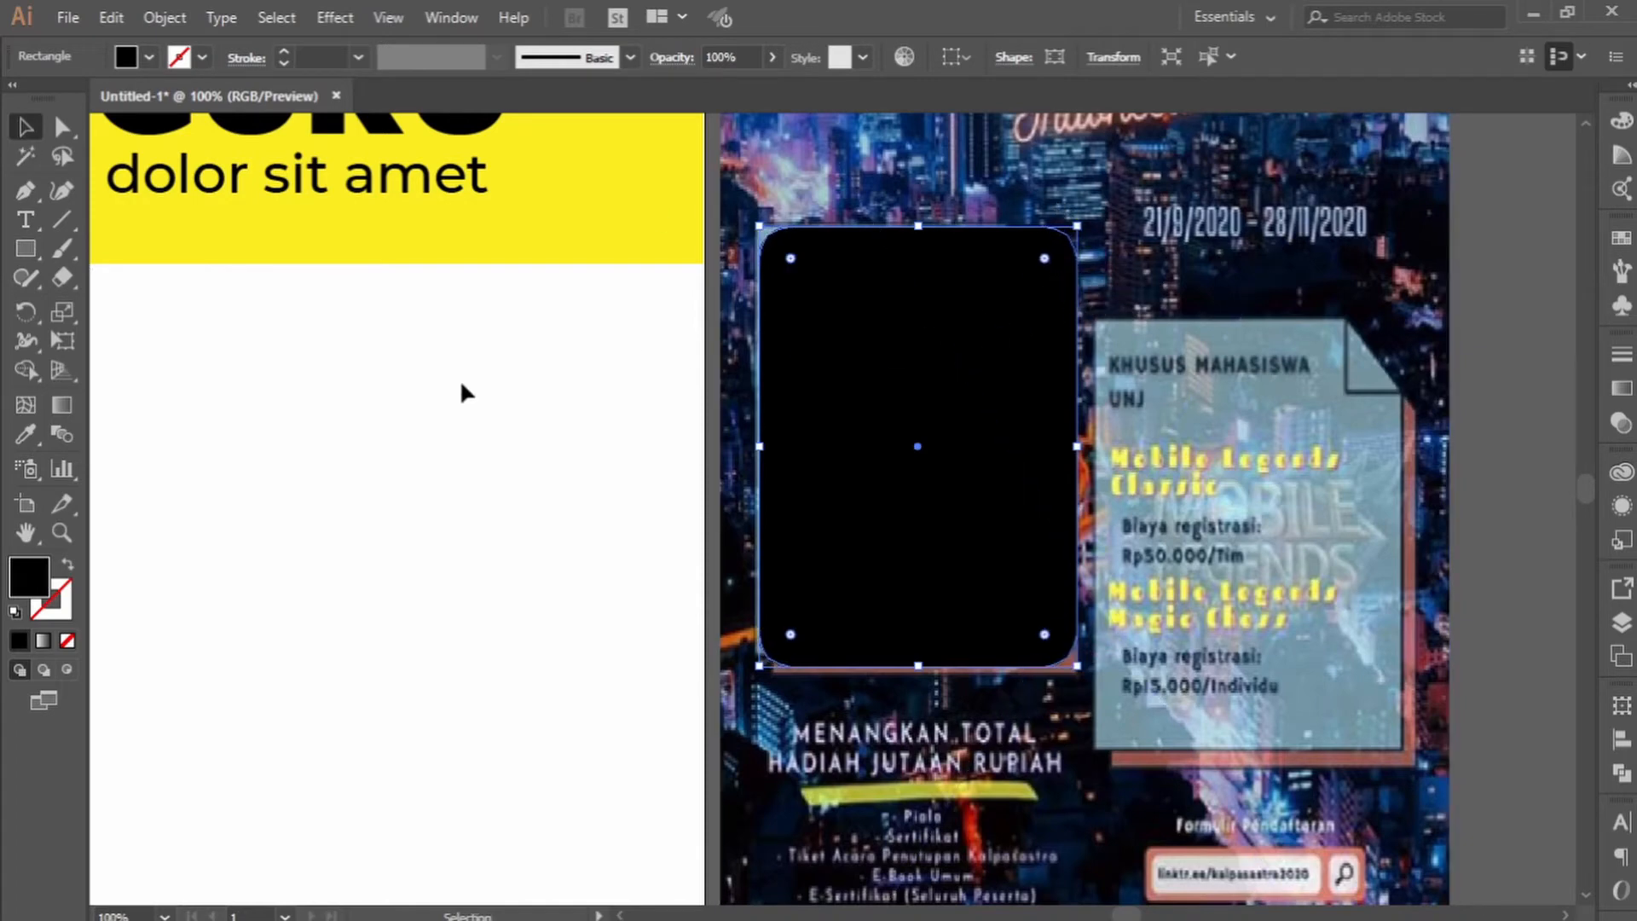
Shift the rounded rectangle slightly up and left on the panel and fill it with white.
left_click_drag(983, 396, 974, 384)
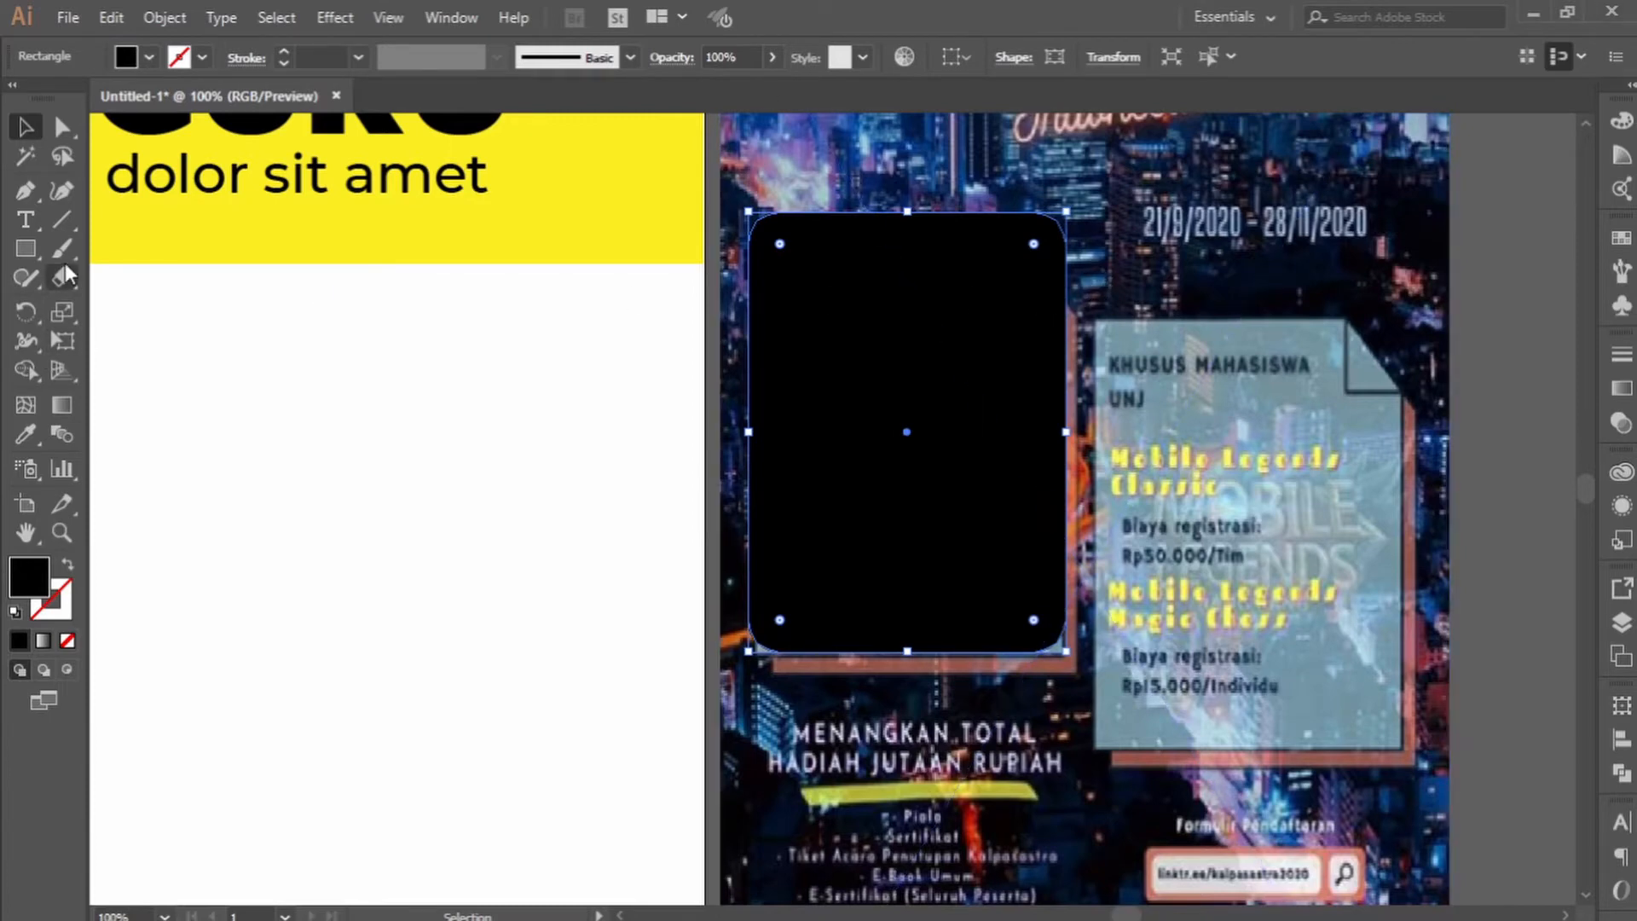
left_click(149, 57)
left_click(48, 104)
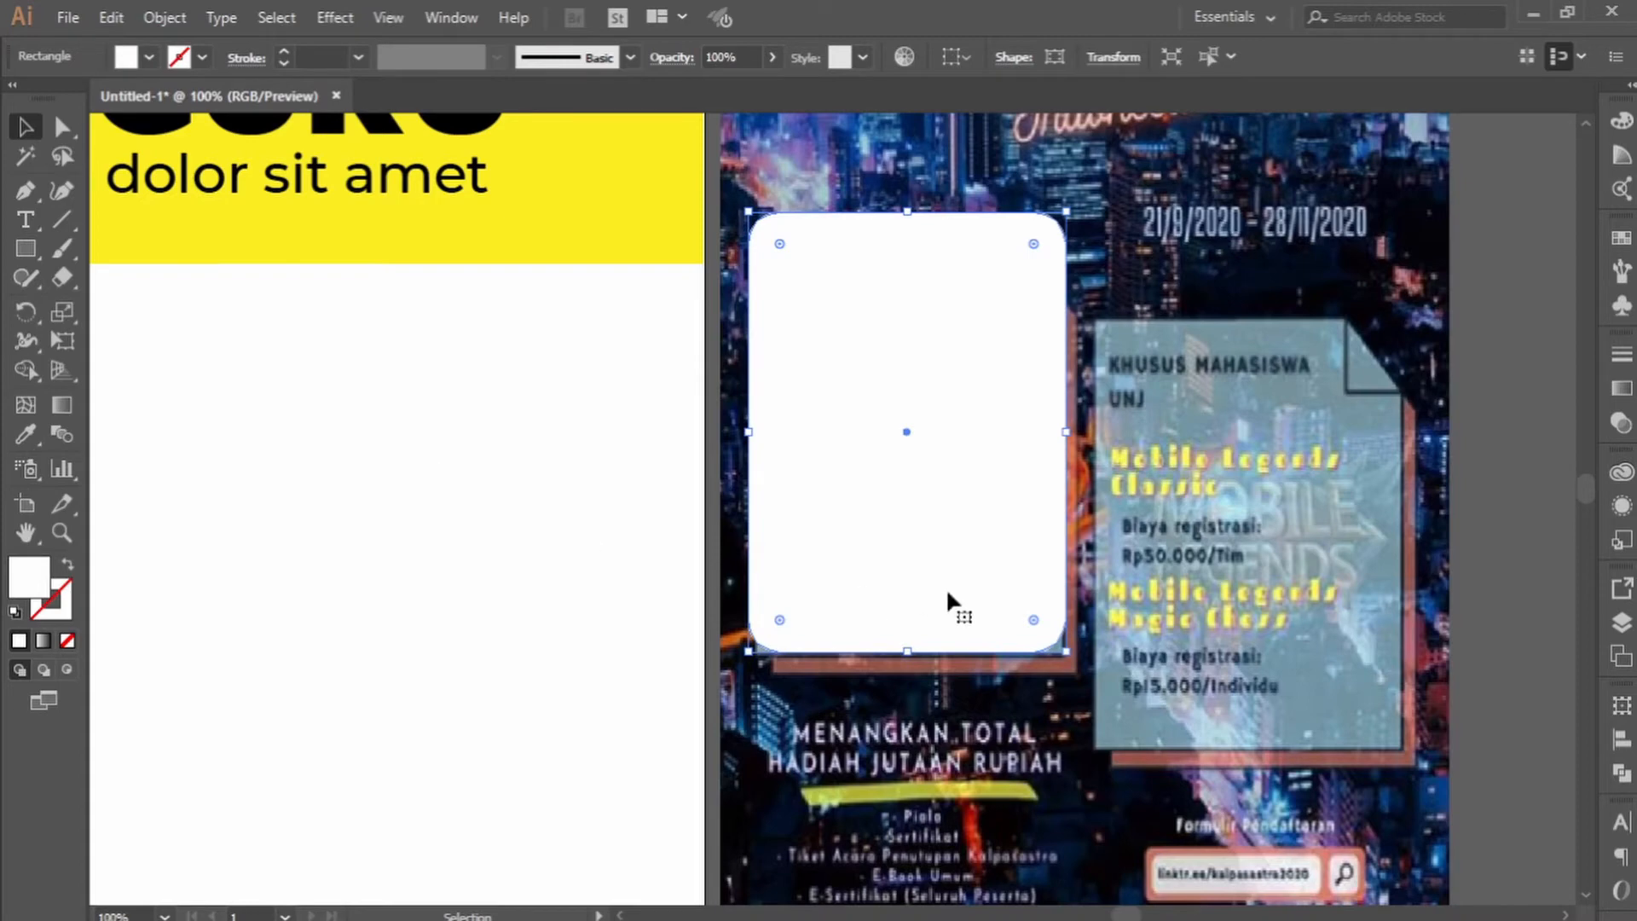
Enlarge the white rectangle to about 270 × 383 px and move it over the poster's "Khusus Mahasiswa UNJ" panel.
left_click_drag(907, 651, 907, 673)
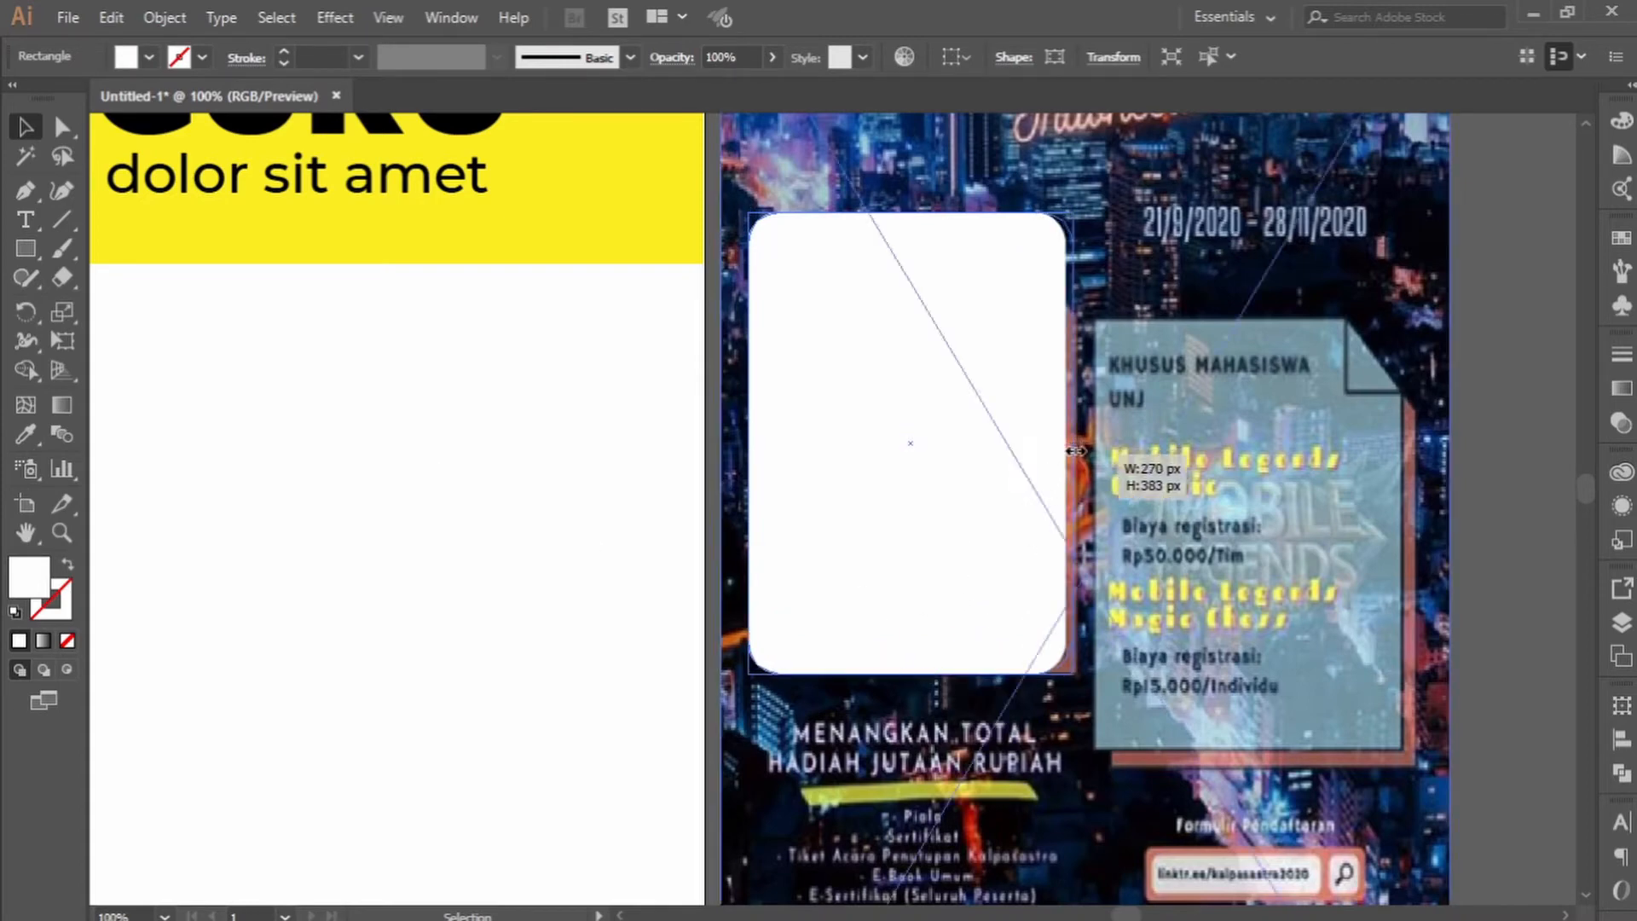
left_click_drag(974, 471, 1268, 465)
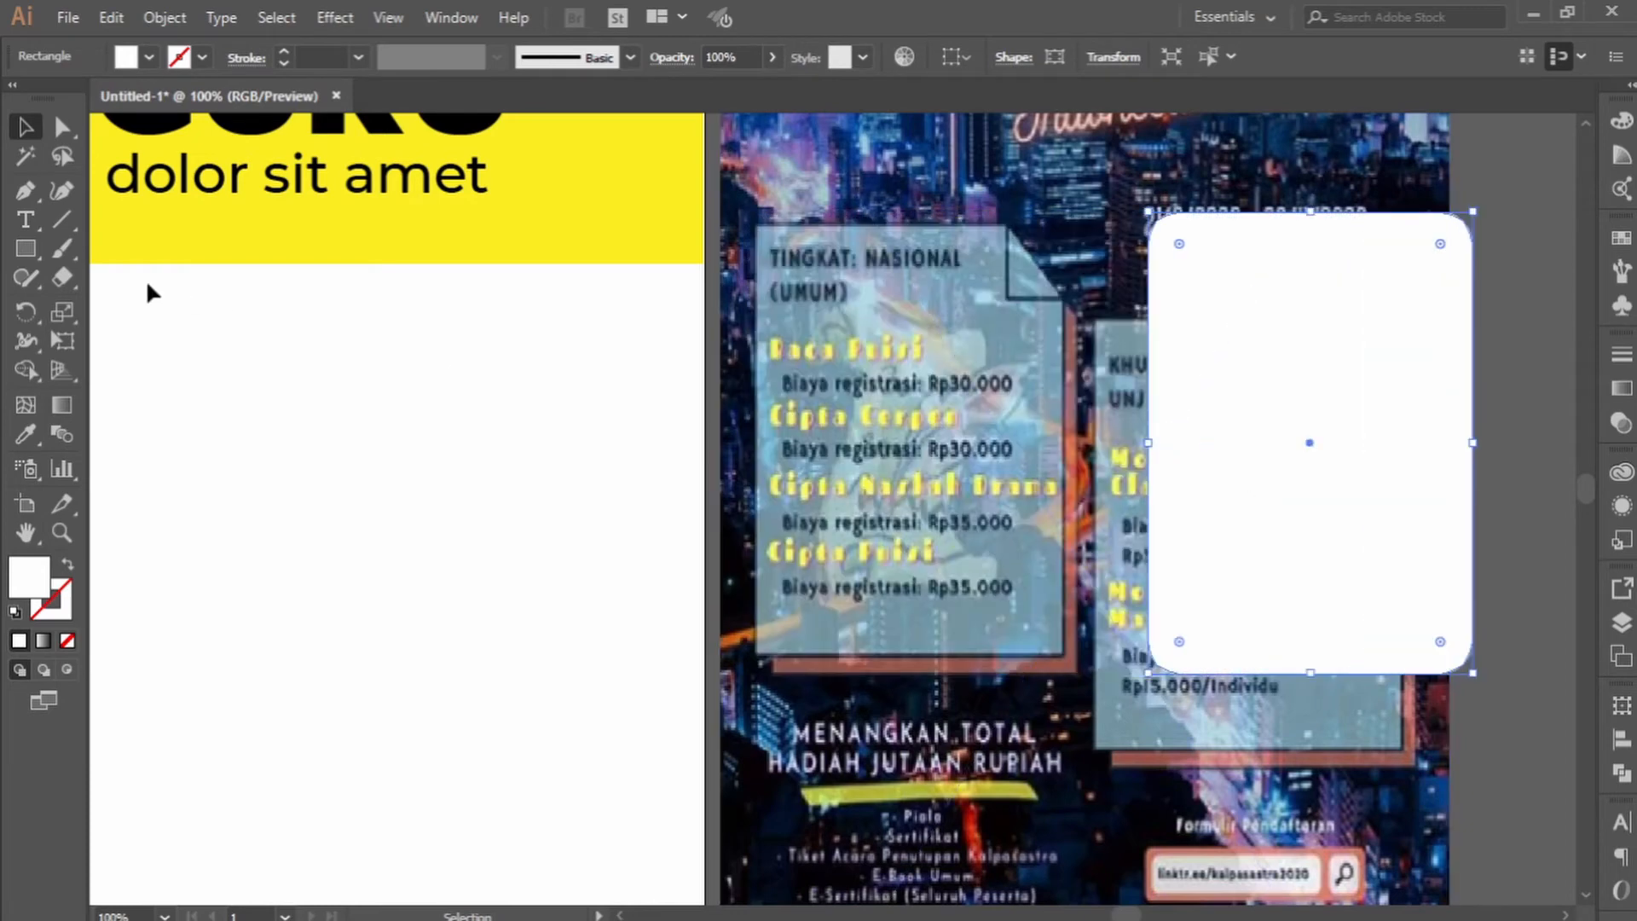
left_click_drag(785, 452, 626, 437)
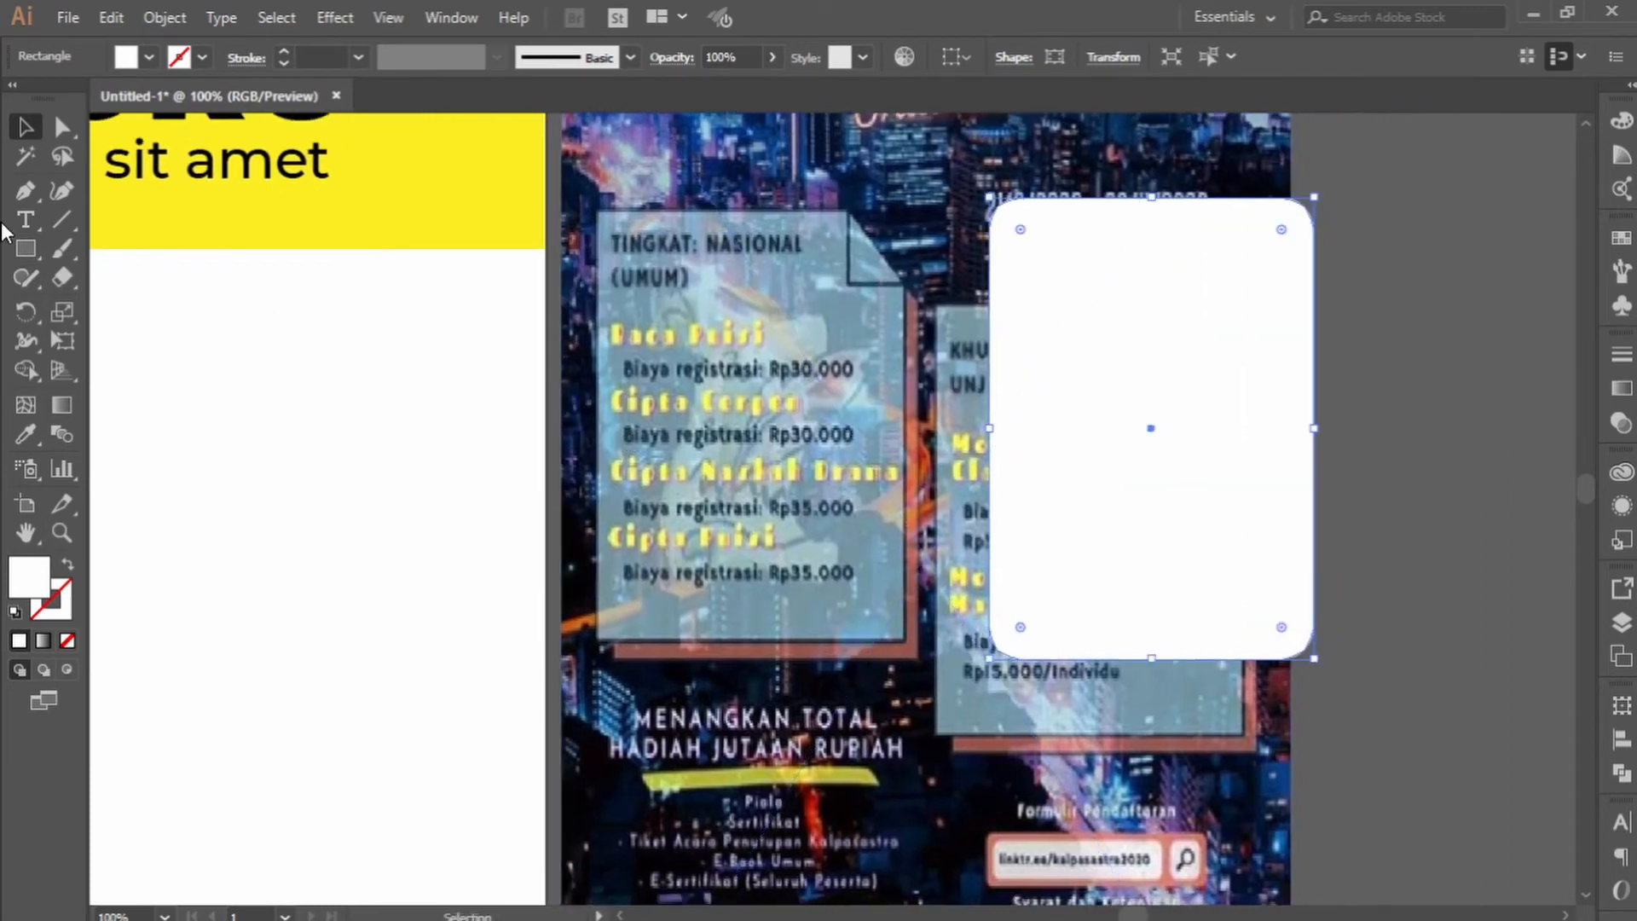
Add a text reading "Tingkat : Nasional (Umum)" starting on the white rectangle.
left_click(25, 220)
left_click(1092, 279)
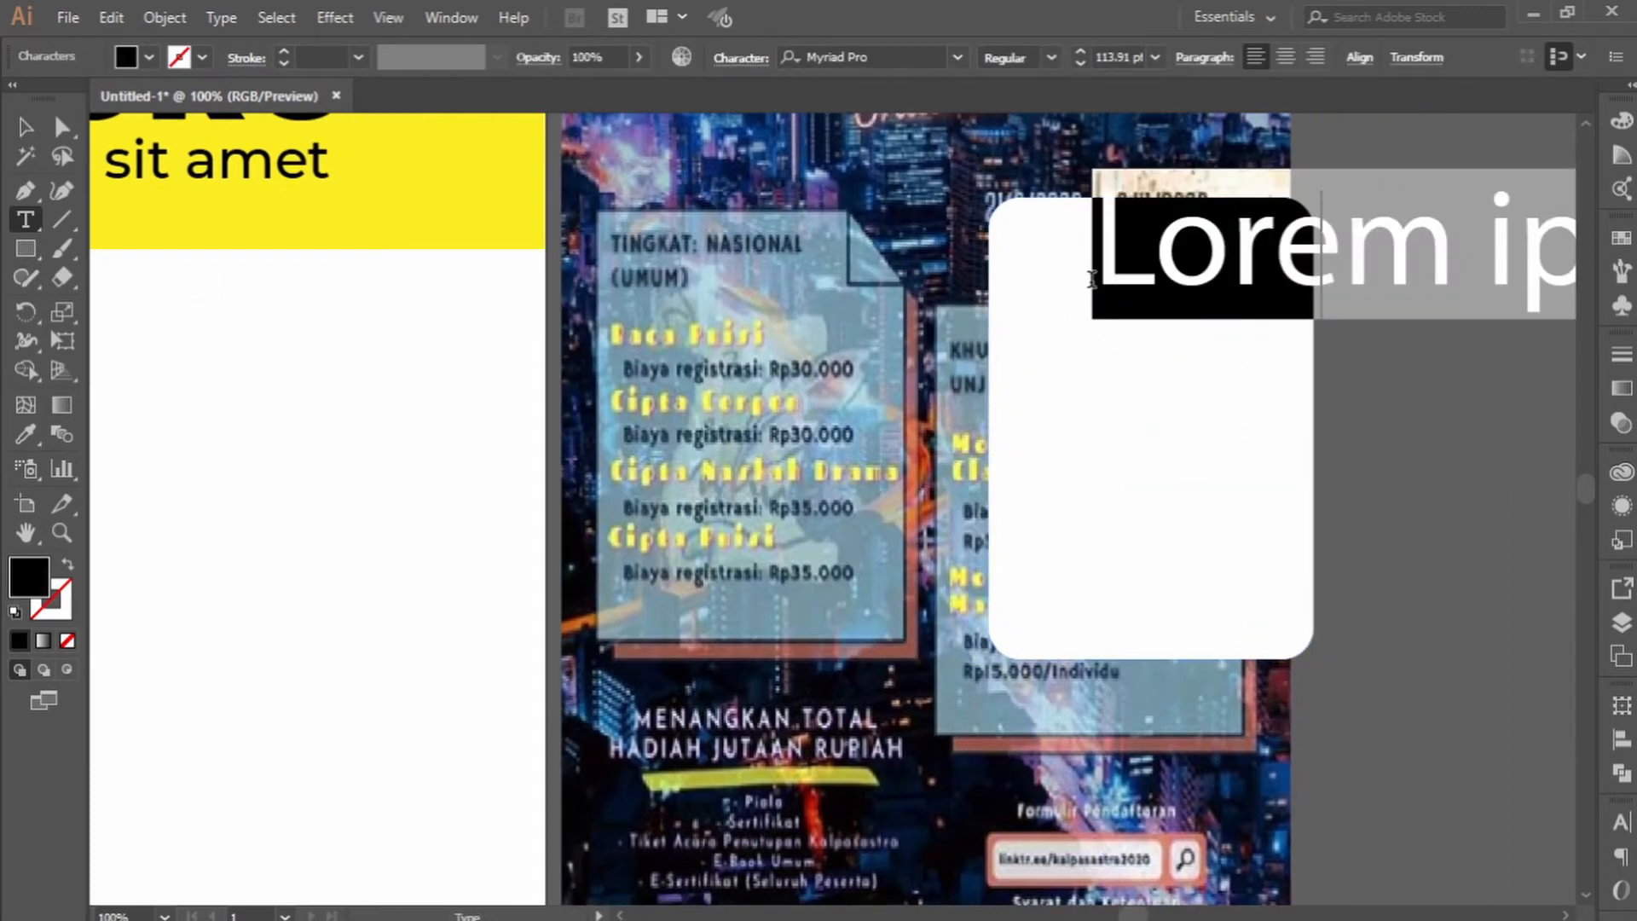
type("Tingkat")
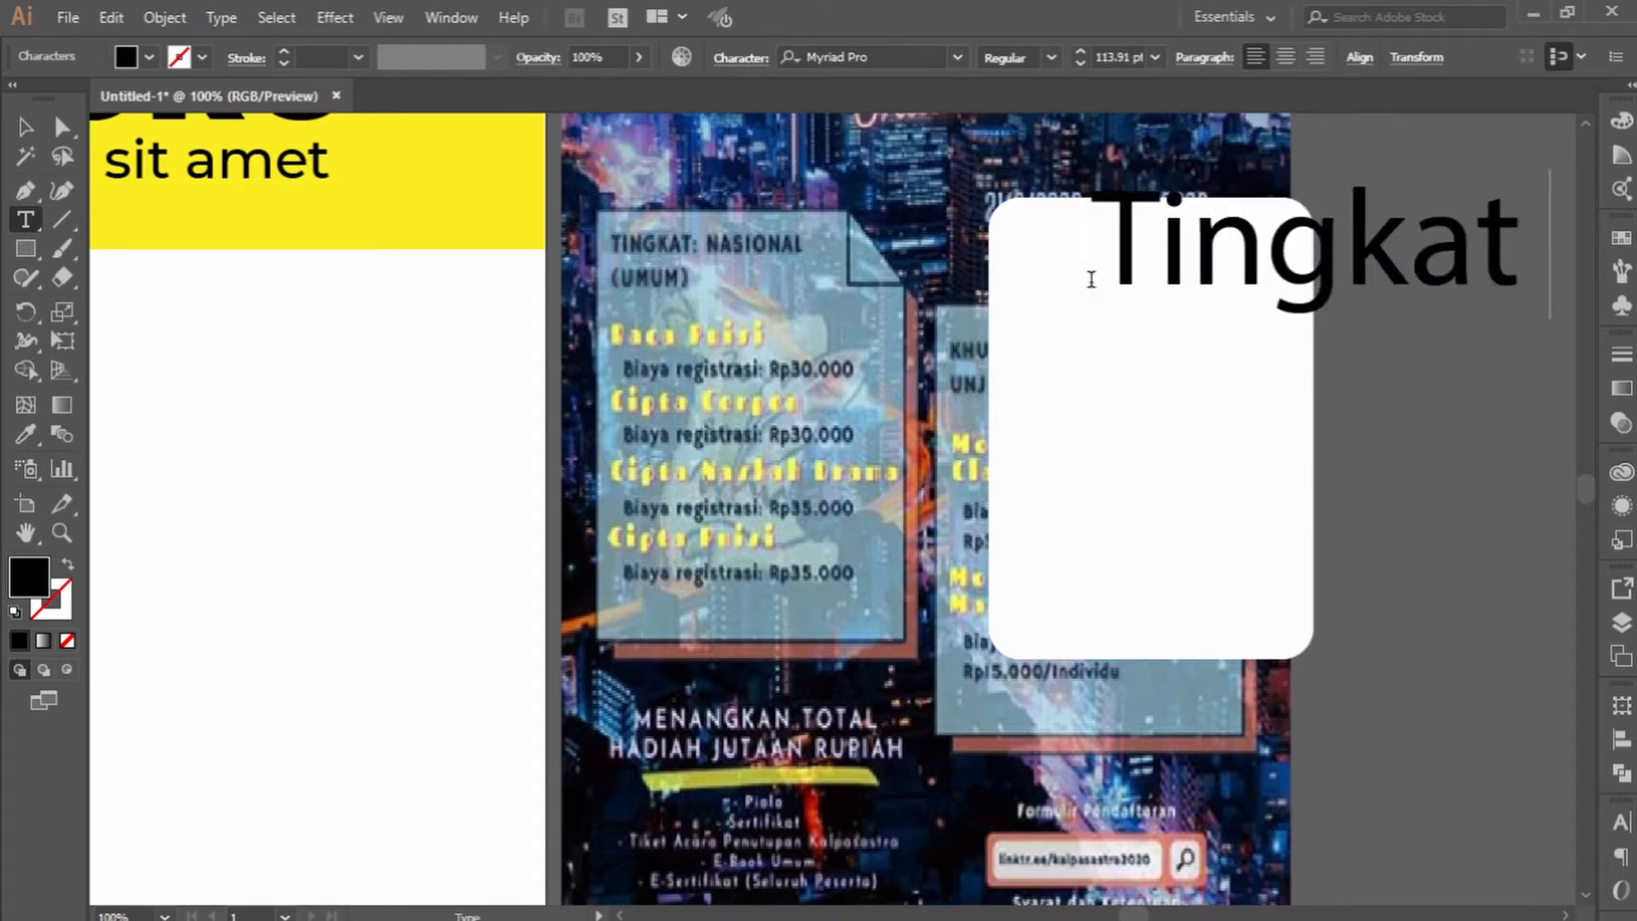
type(" : Nasional")
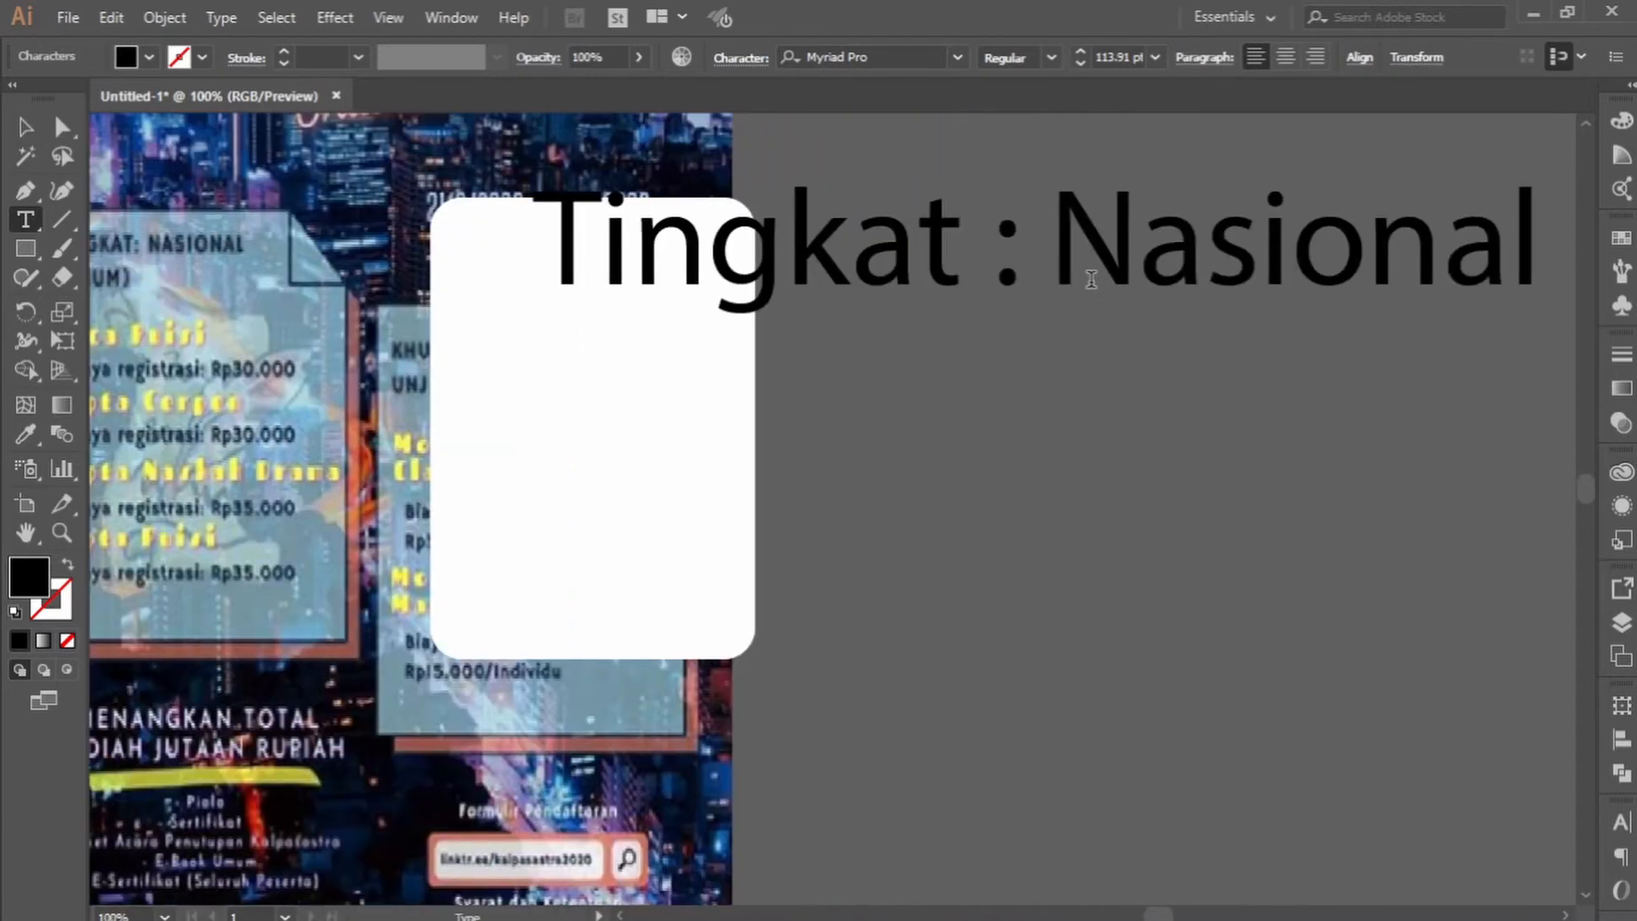
type(" (U")
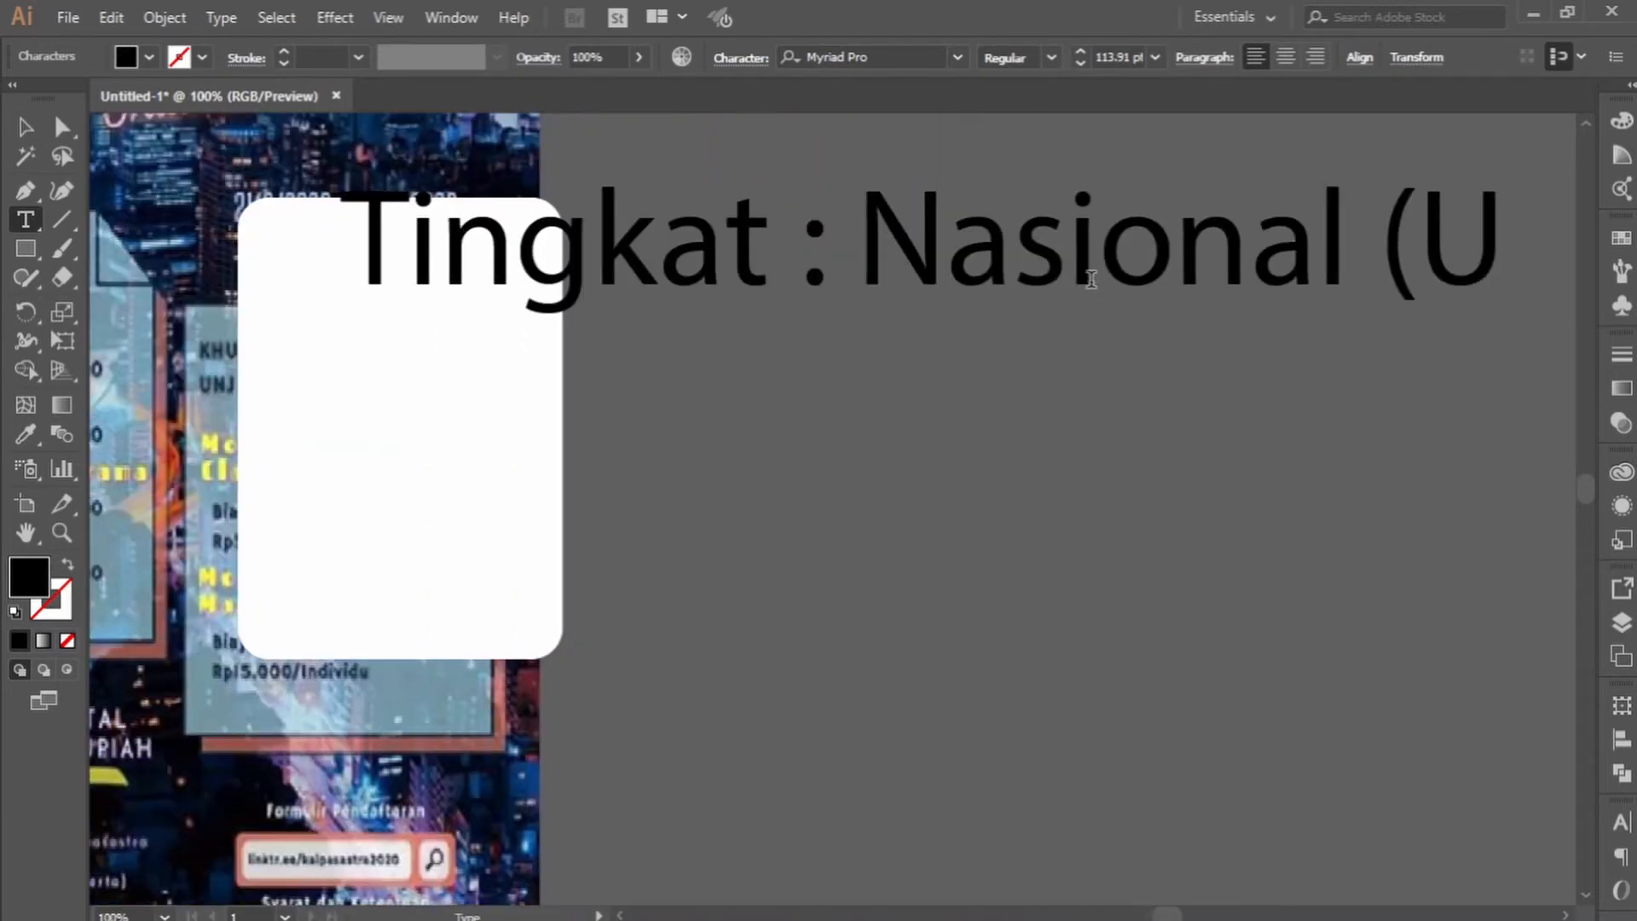
type("mum)")
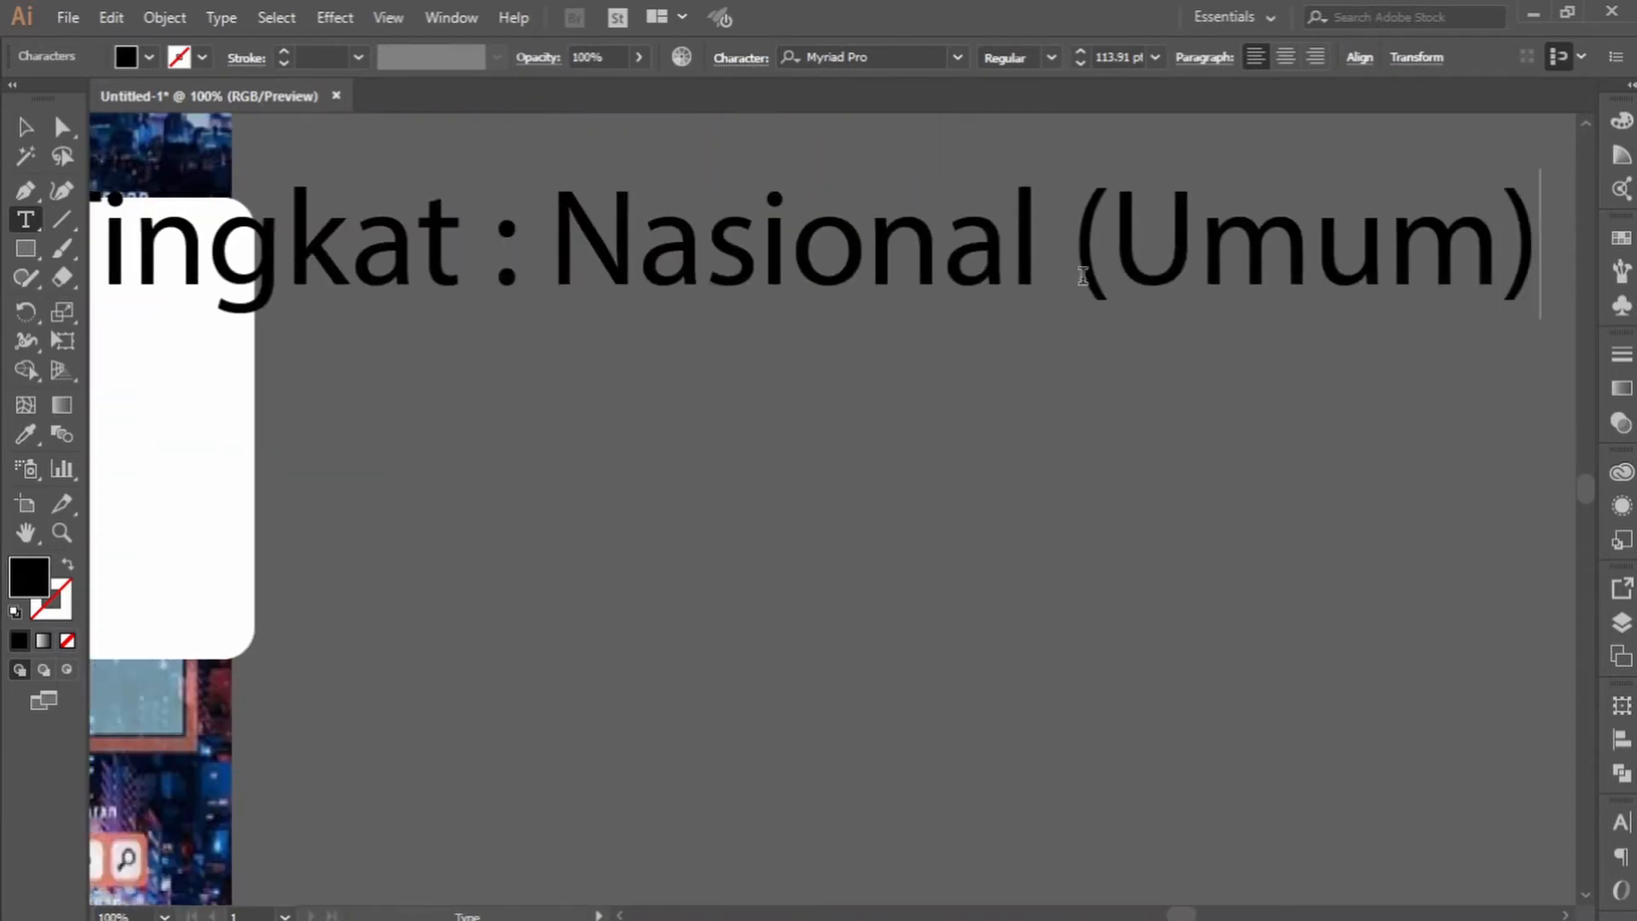
key("Escape")
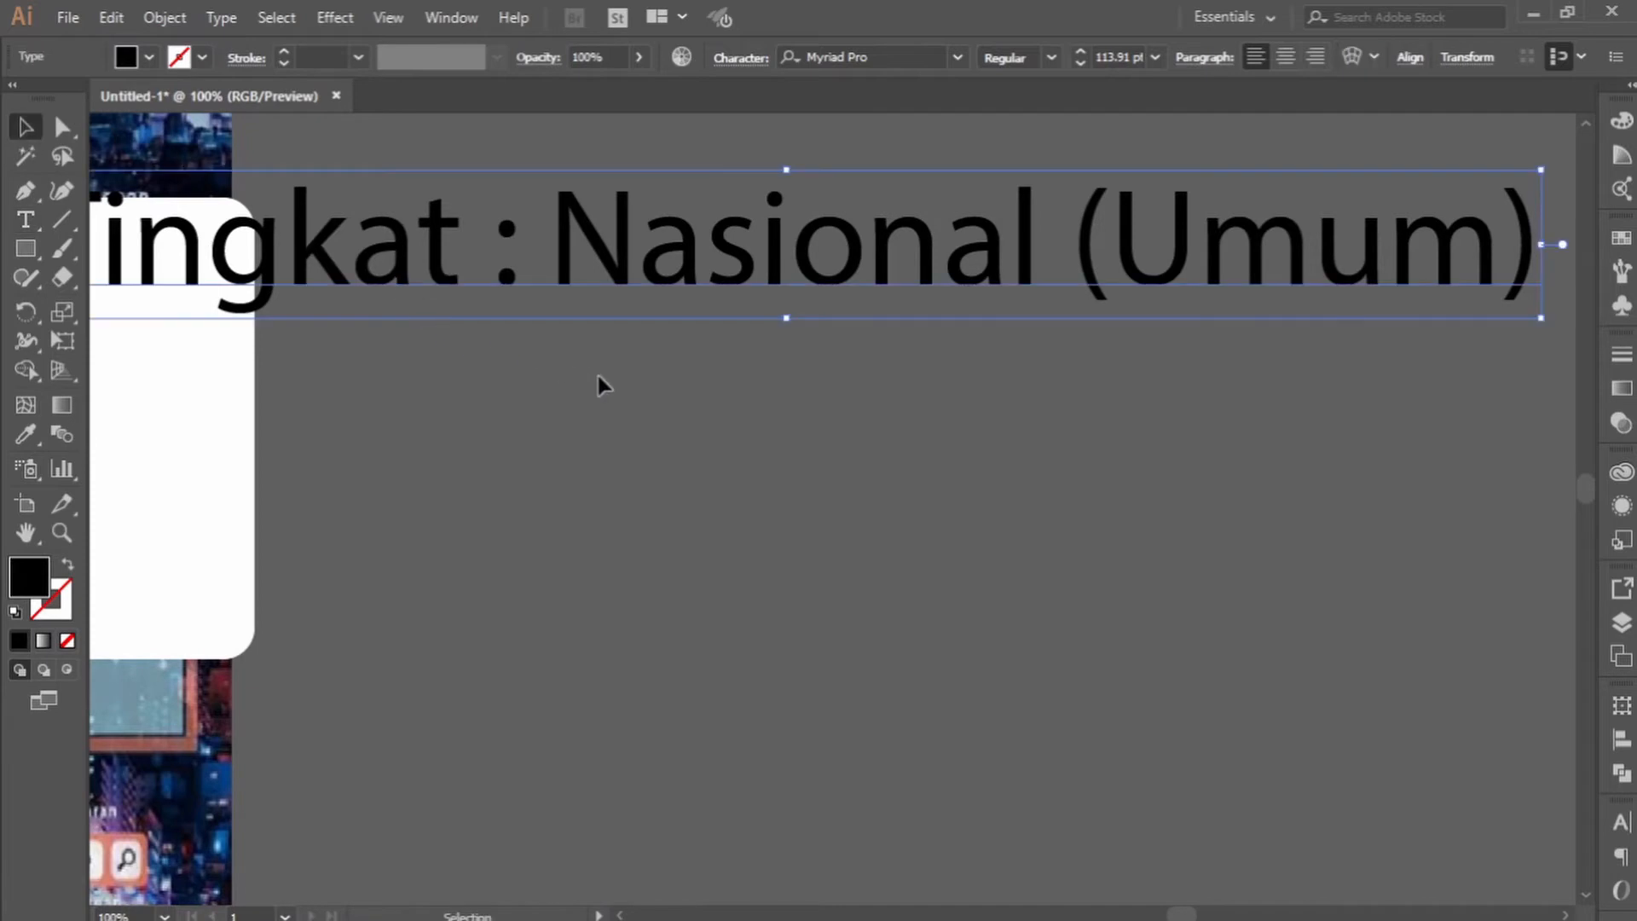
Scale the "Tingkat : Nasional (Umum)" text down to 19.64 pt and place it inside the white rectangle near its upper edge.
scroll(597, 379, "down", 2)
left_click_drag(597, 380, 1126, 472)
left_click_drag(1372, 413, 1134, 418)
left_click_drag(1408, 439, 932, 444)
scroll(858, 382, "up", 2)
scroll(1005, 427, "up", 1)
left_click_drag(841, 423, 962, 373)
scroll(980, 419, "down", 1)
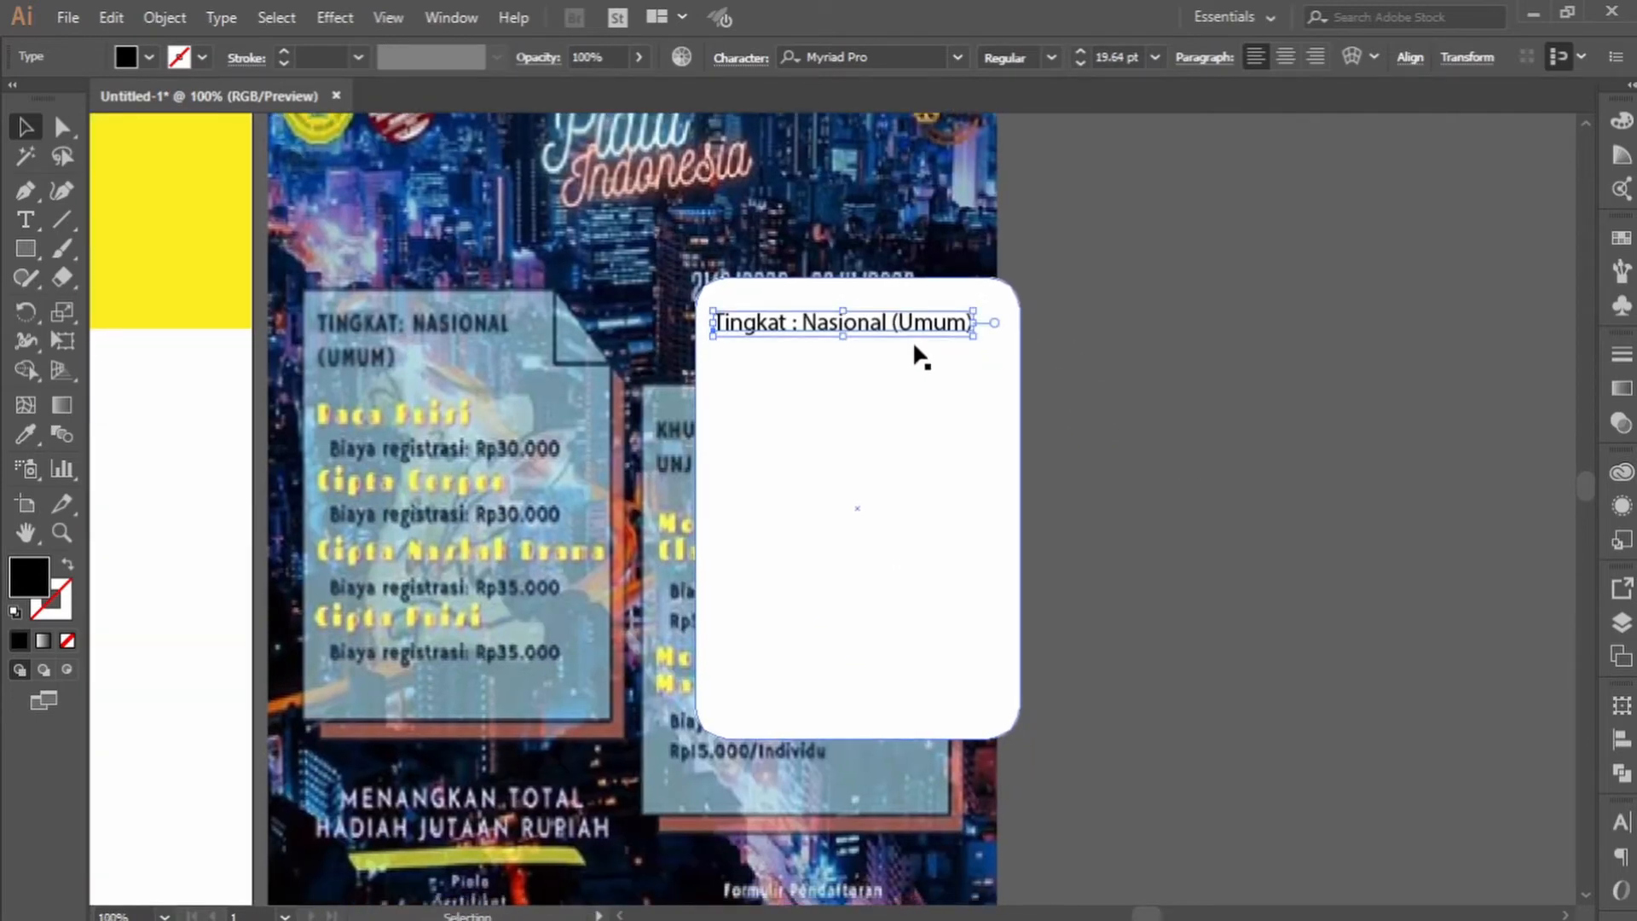
scroll(912, 340, "up", 2)
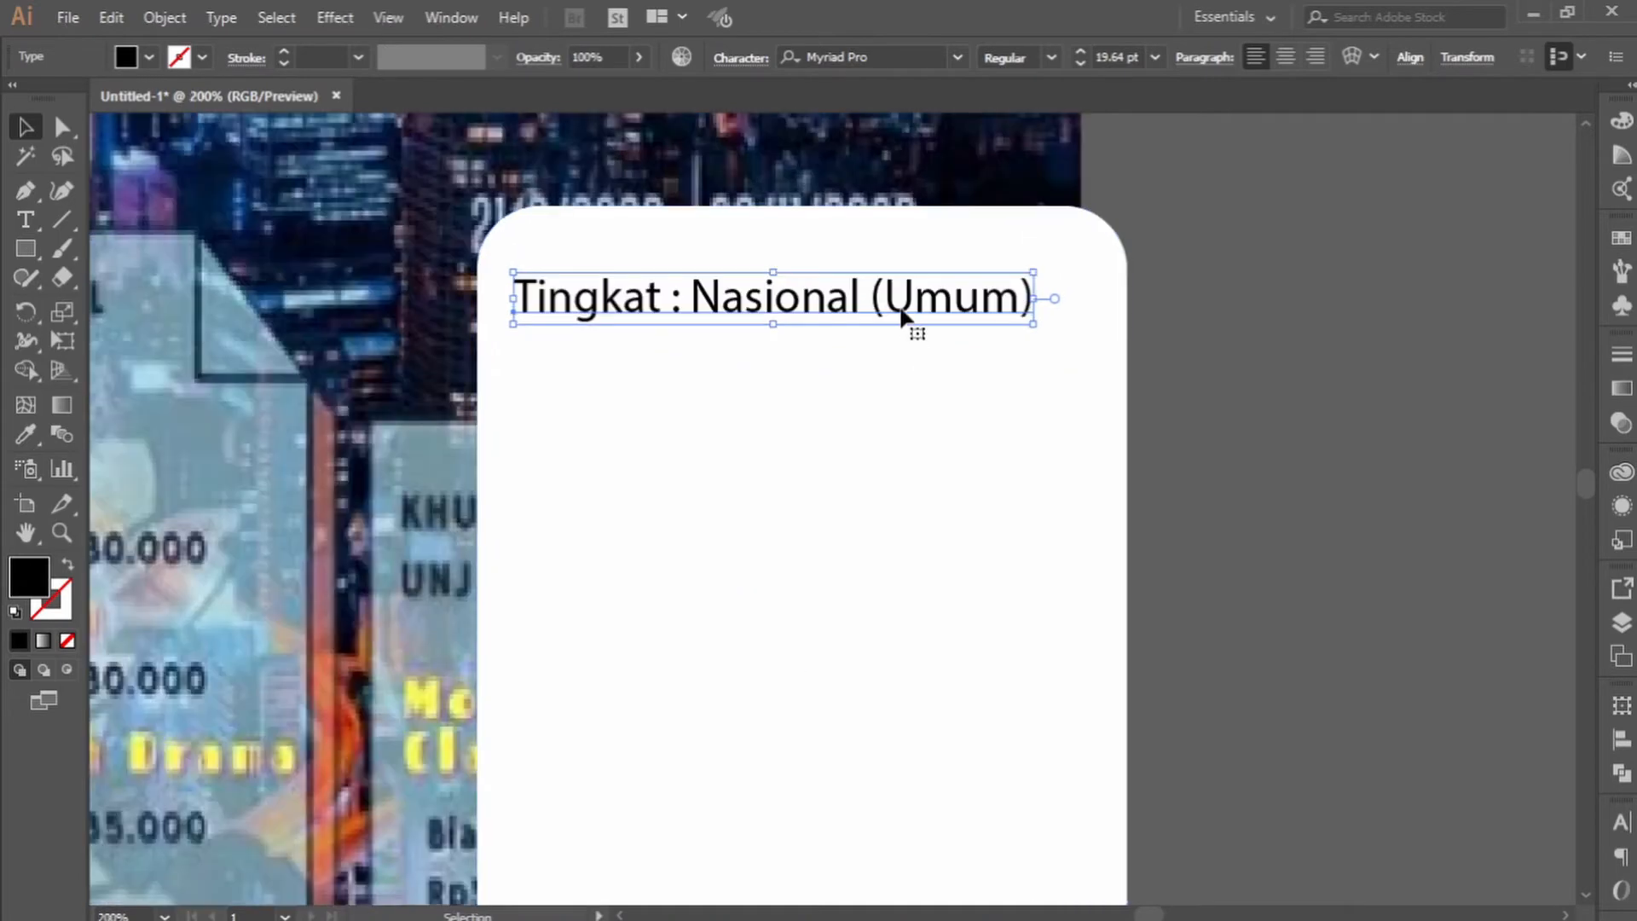
left_click_drag(901, 309, 929, 284)
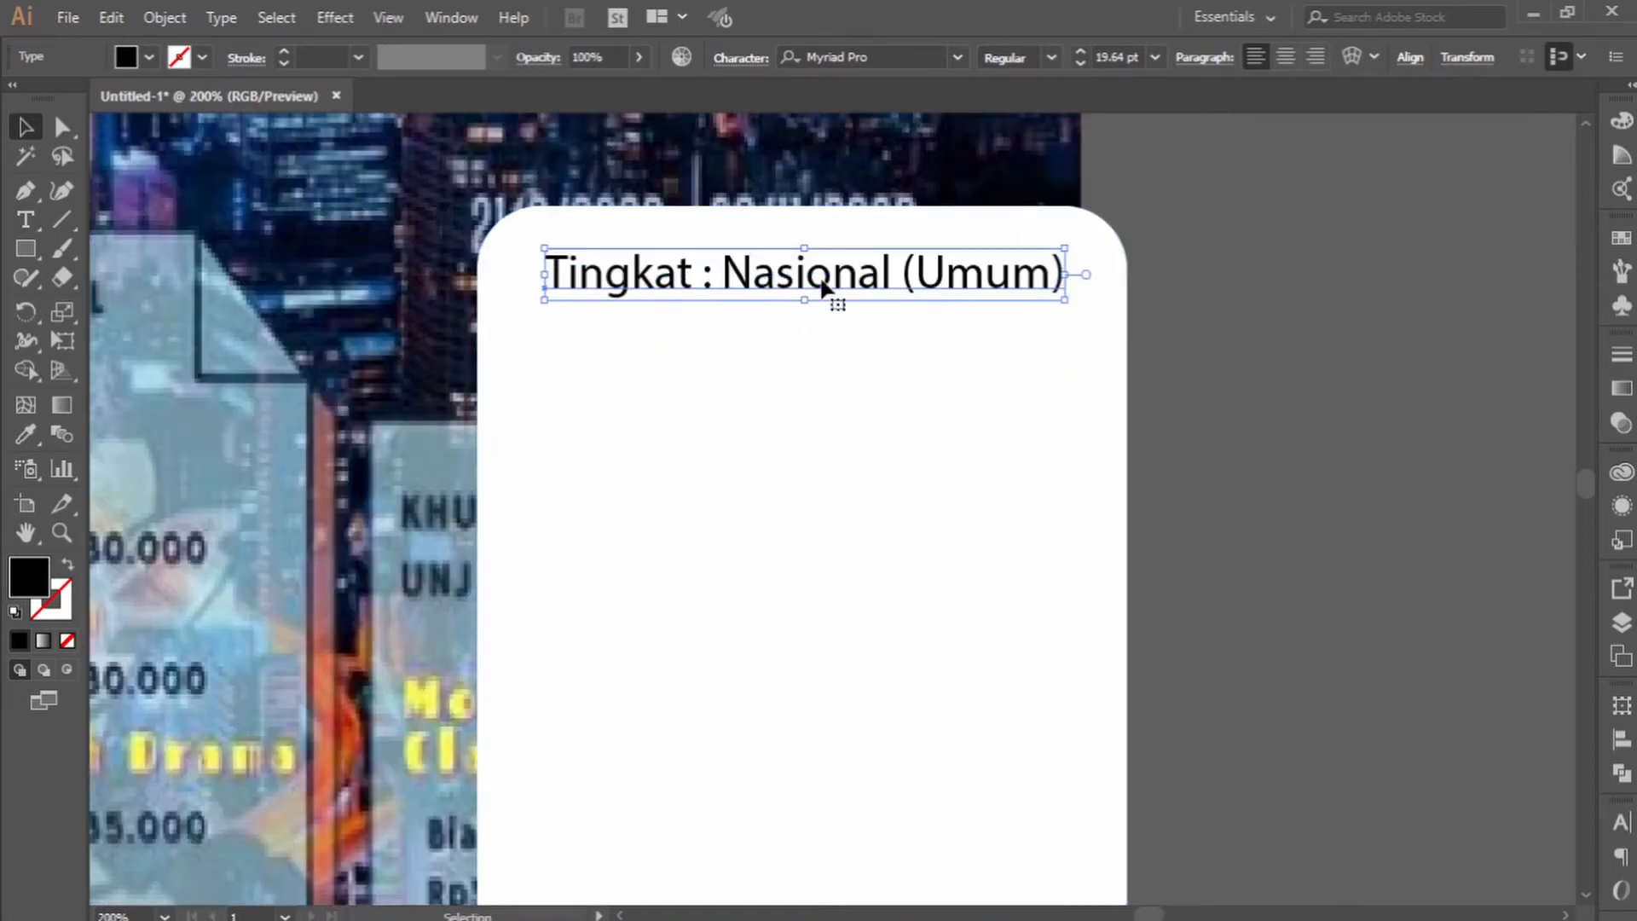
Remove the colon and break the text into two lines, "Tingkat" and "Nasional (Umum)".
double_click(764, 278)
key("ctrl+a")
left_click(728, 280)
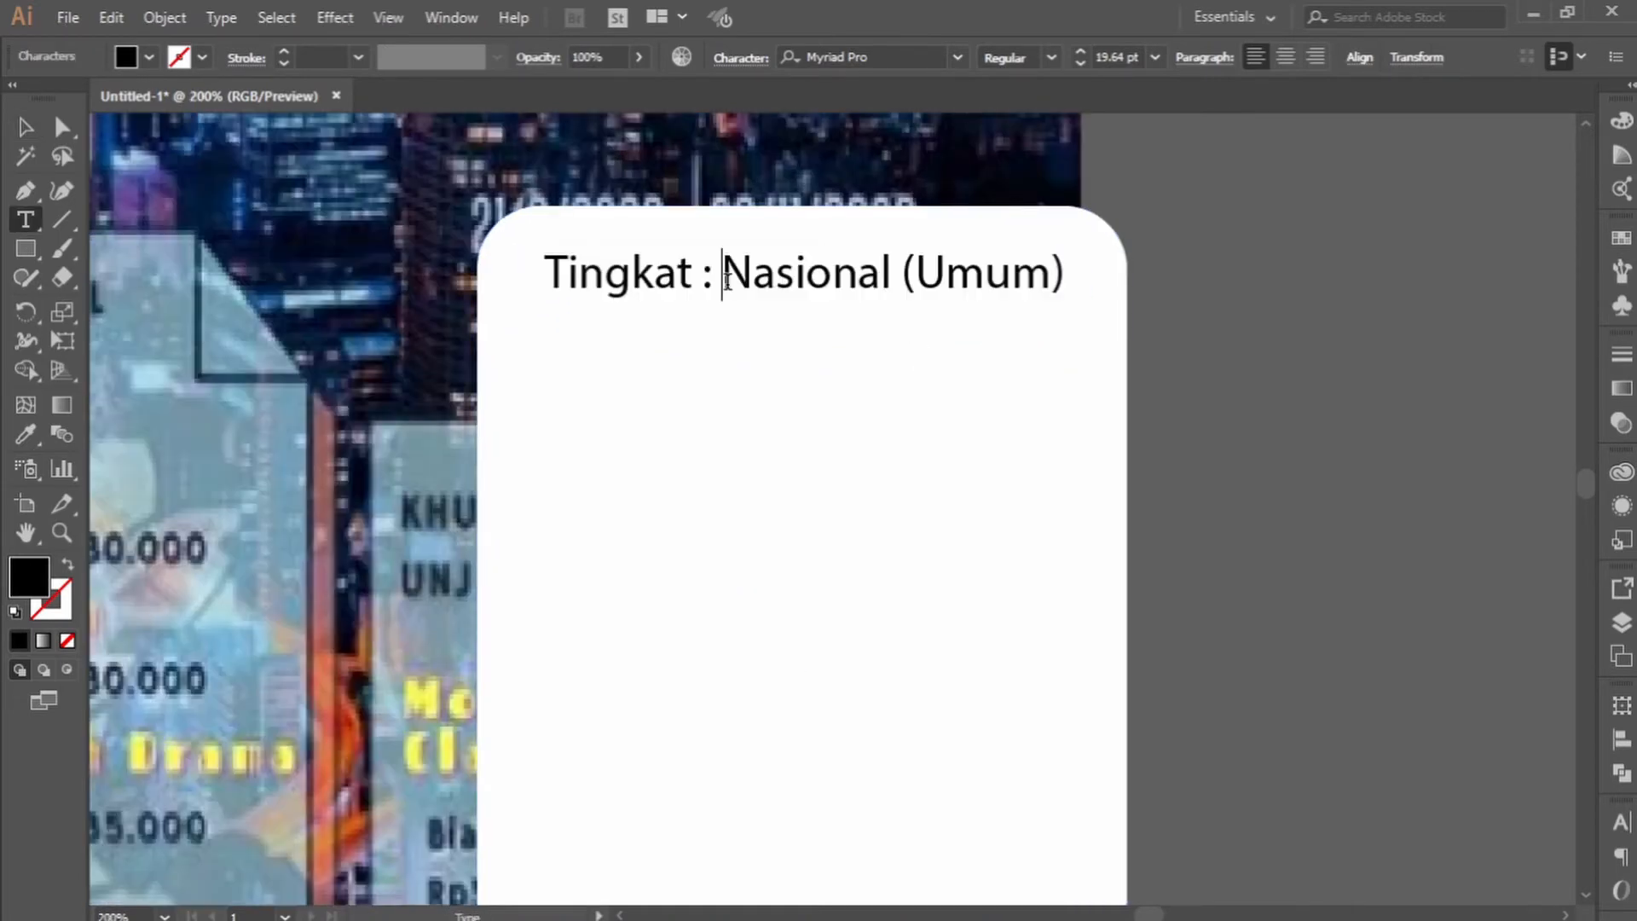
key("BackSpace")
key("BackSpace")
key("Return")
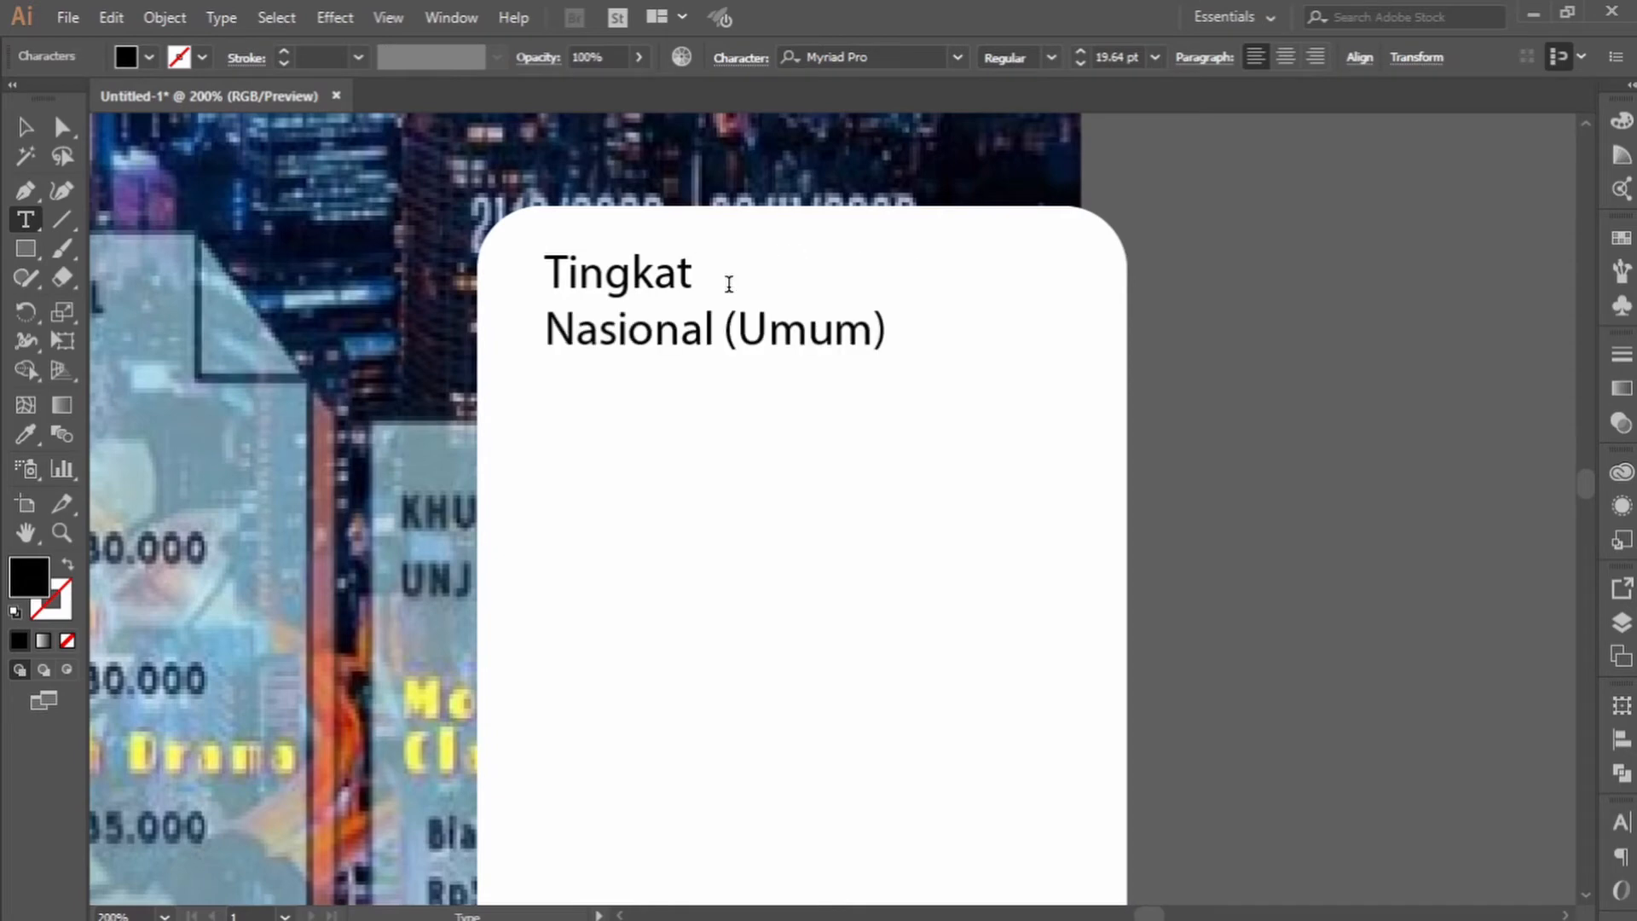
Centre-align the two-line text at the head of the white rectangle and set its font to Montserrat Black.
left_click(27, 128)
left_click(1285, 57)
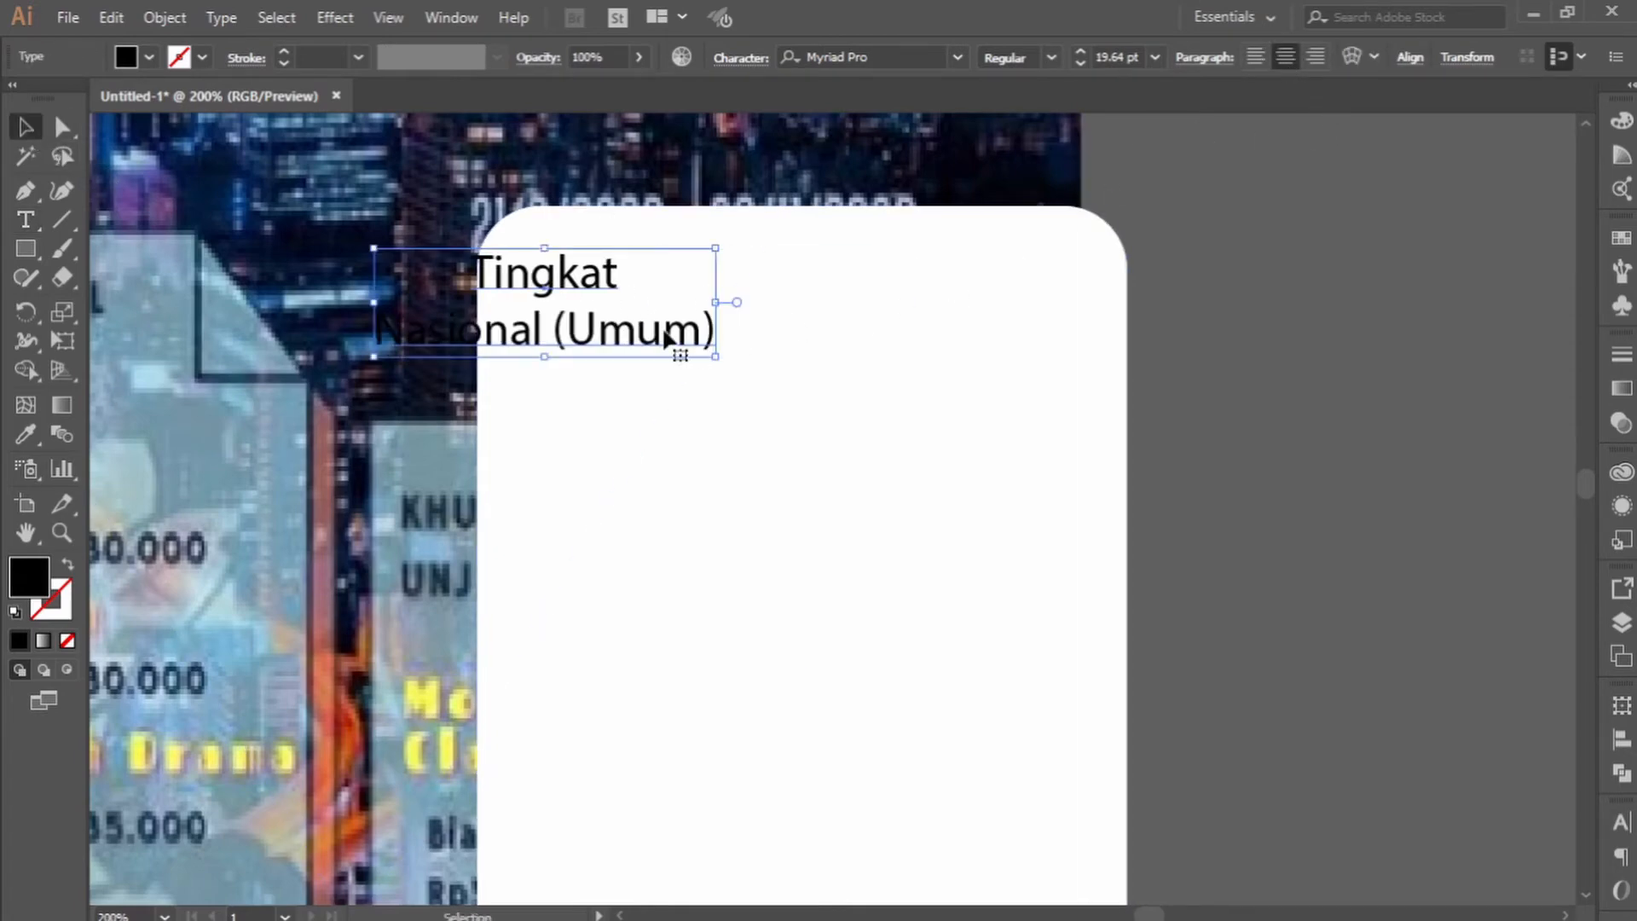
left_click_drag(663, 309, 938, 292)
left_click(882, 57)
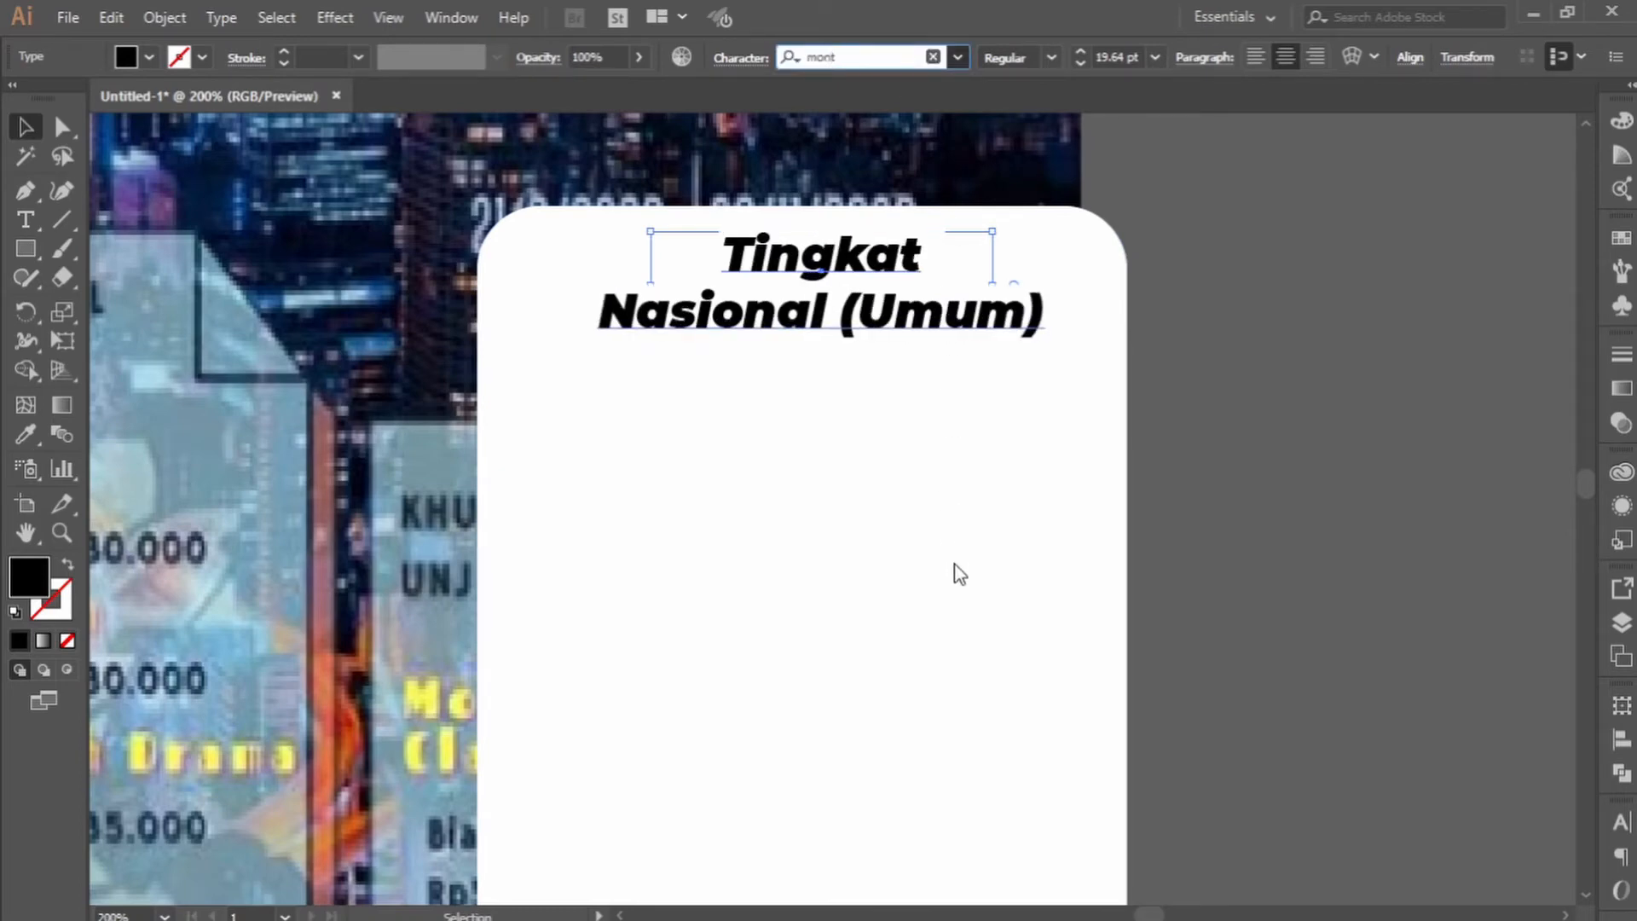
left_click(919, 531)
left_click_drag(851, 324, 831, 338)
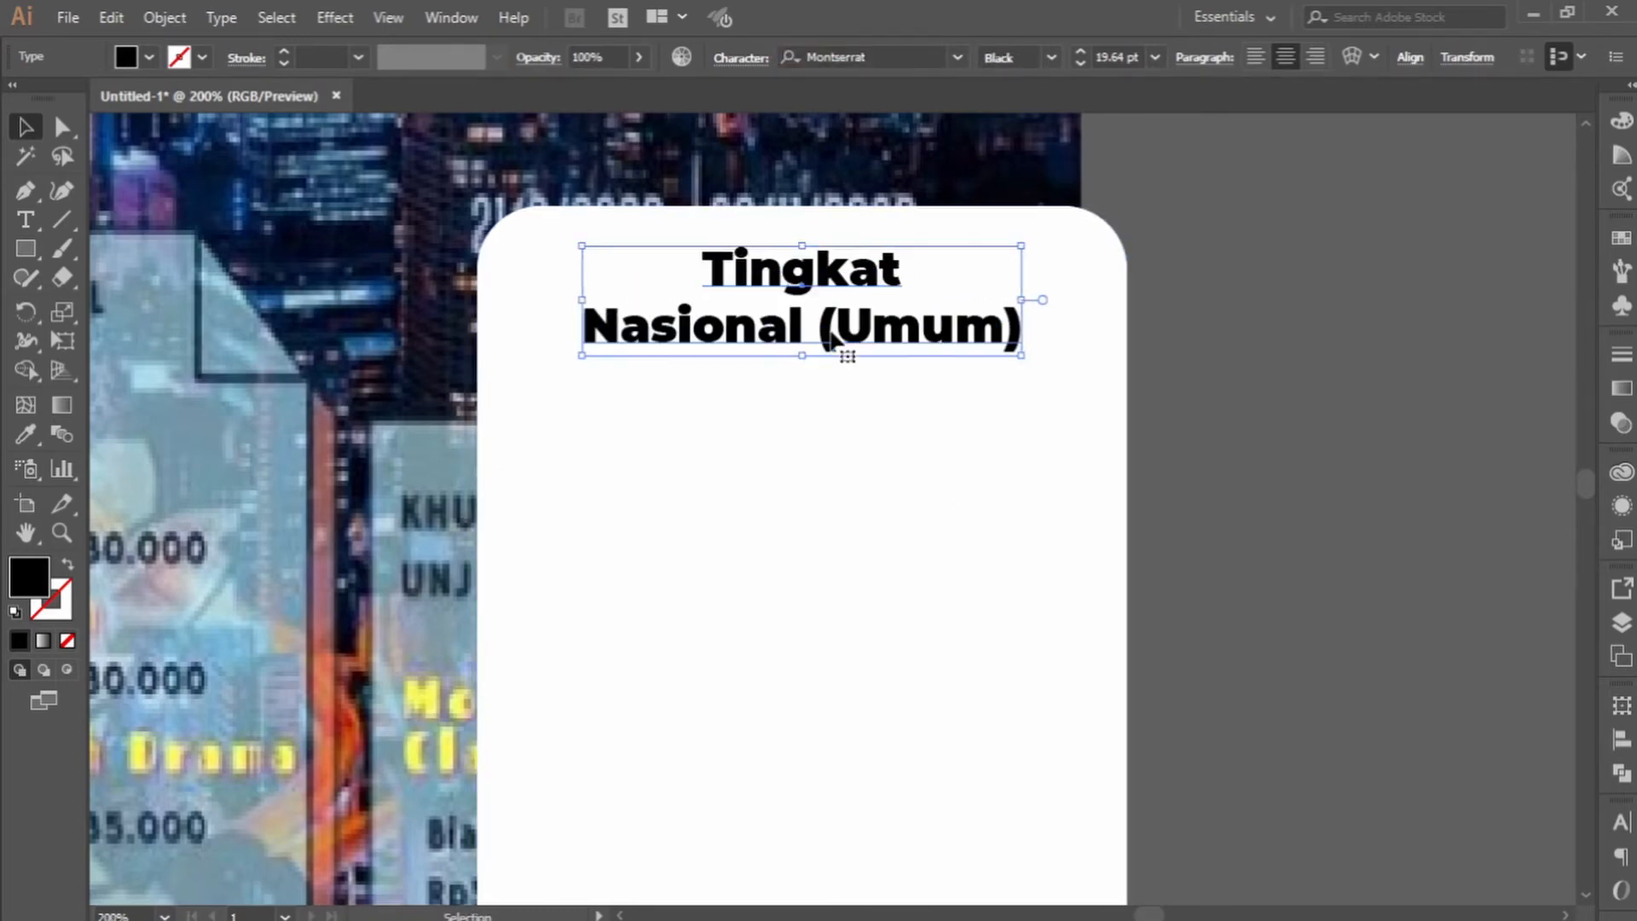
Change the weight of the word "Tingkat" to Montserrat Medium, leaving "Nasional (Umum)" in Black.
triple_click(831, 338)
left_click(824, 329)
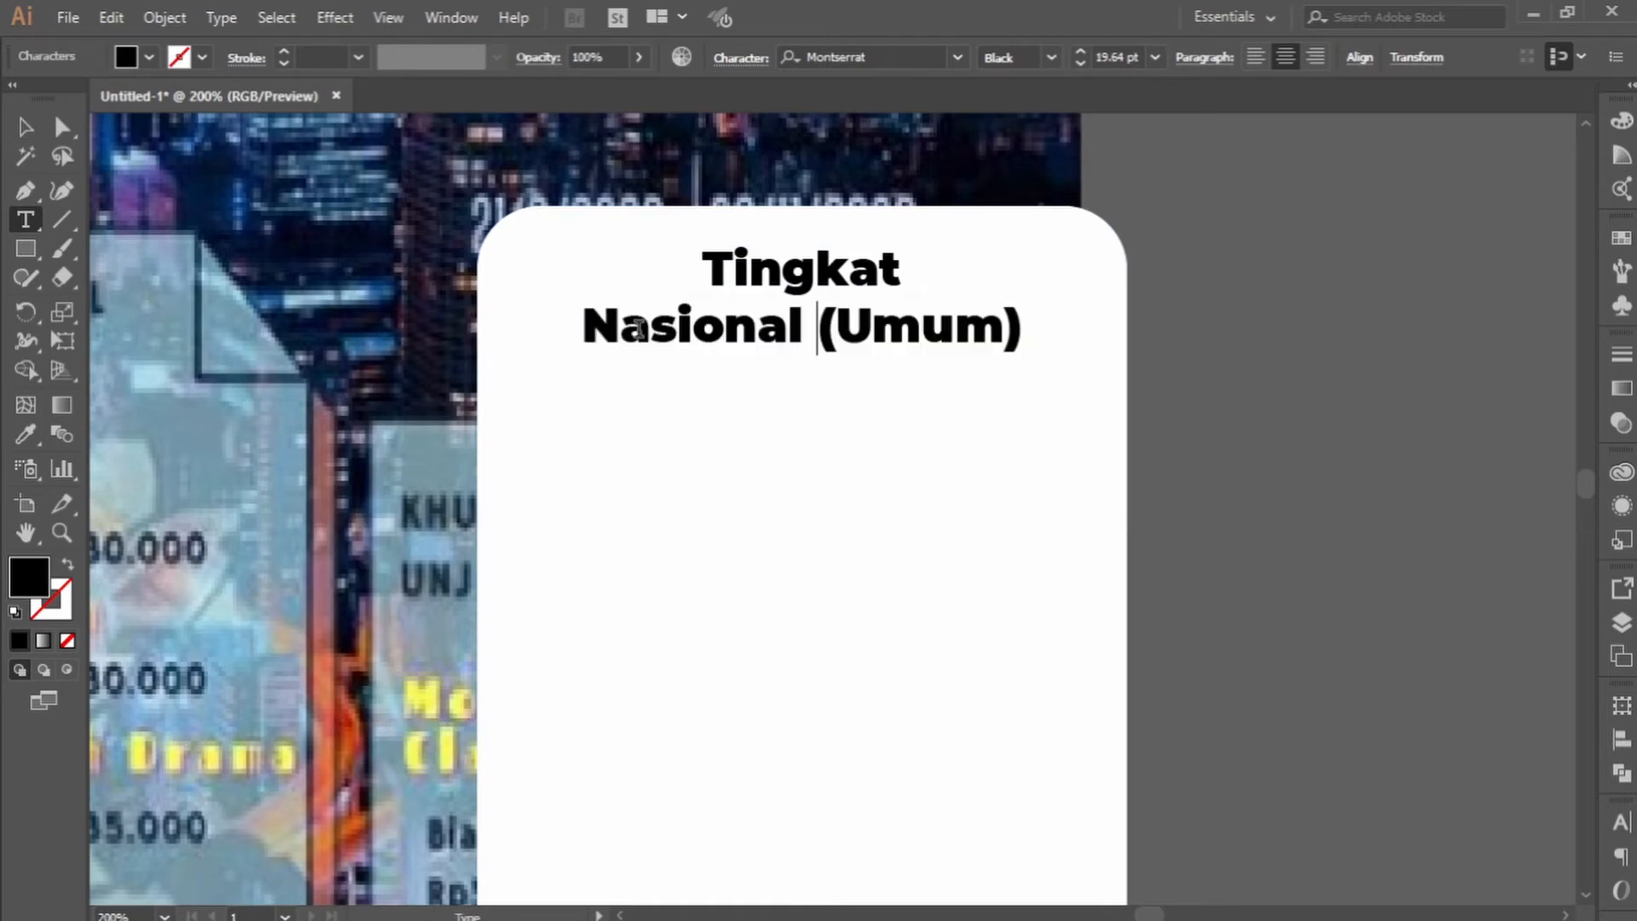
left_click_drag(594, 328, 1154, 344)
left_click(955, 277)
double_click(898, 271)
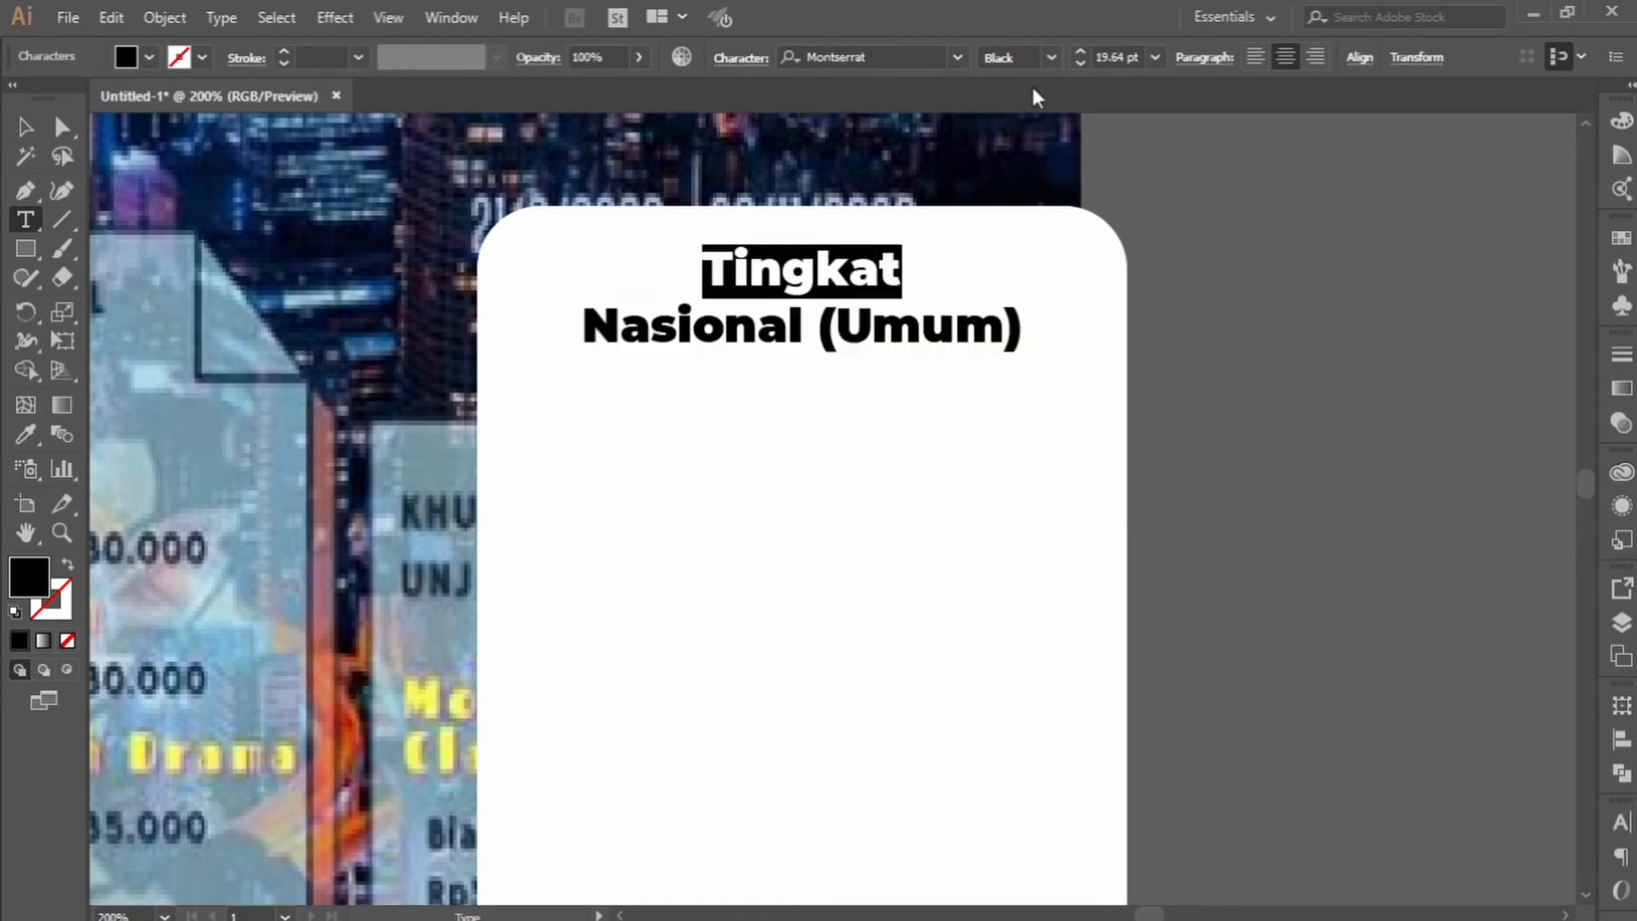
left_click(1048, 295)
left_click(27, 130)
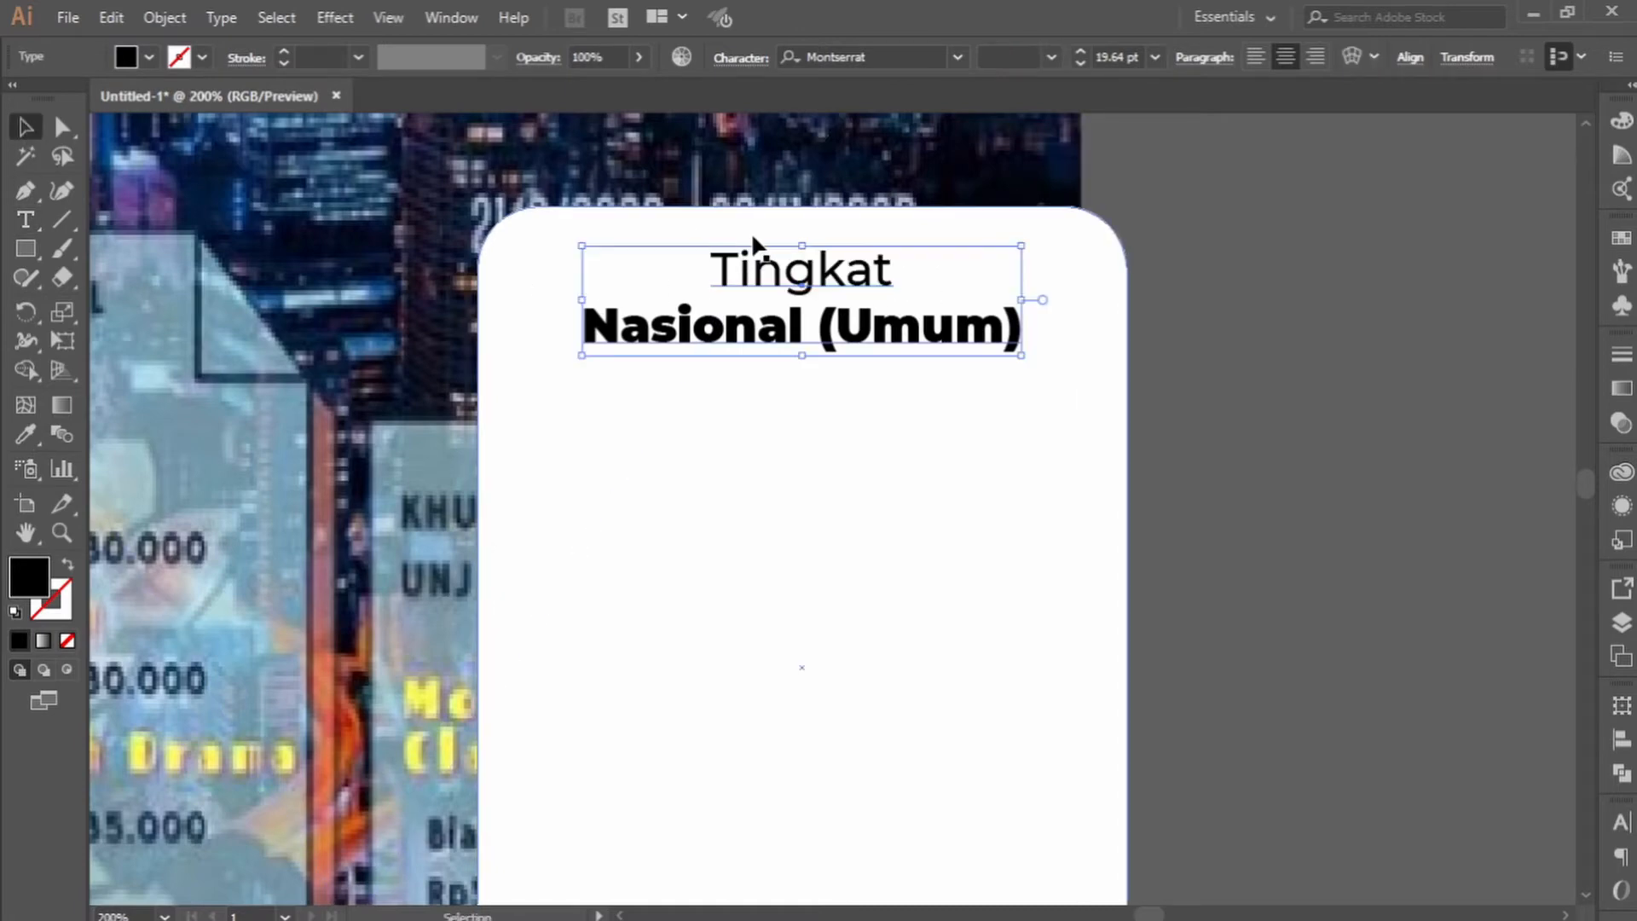
Take "Tingkat" out of the two-line text and paste it as a separate text object.
double_click(802, 287)
triple_click(775, 271)
key("ctrl+c")
key("BackSpace")
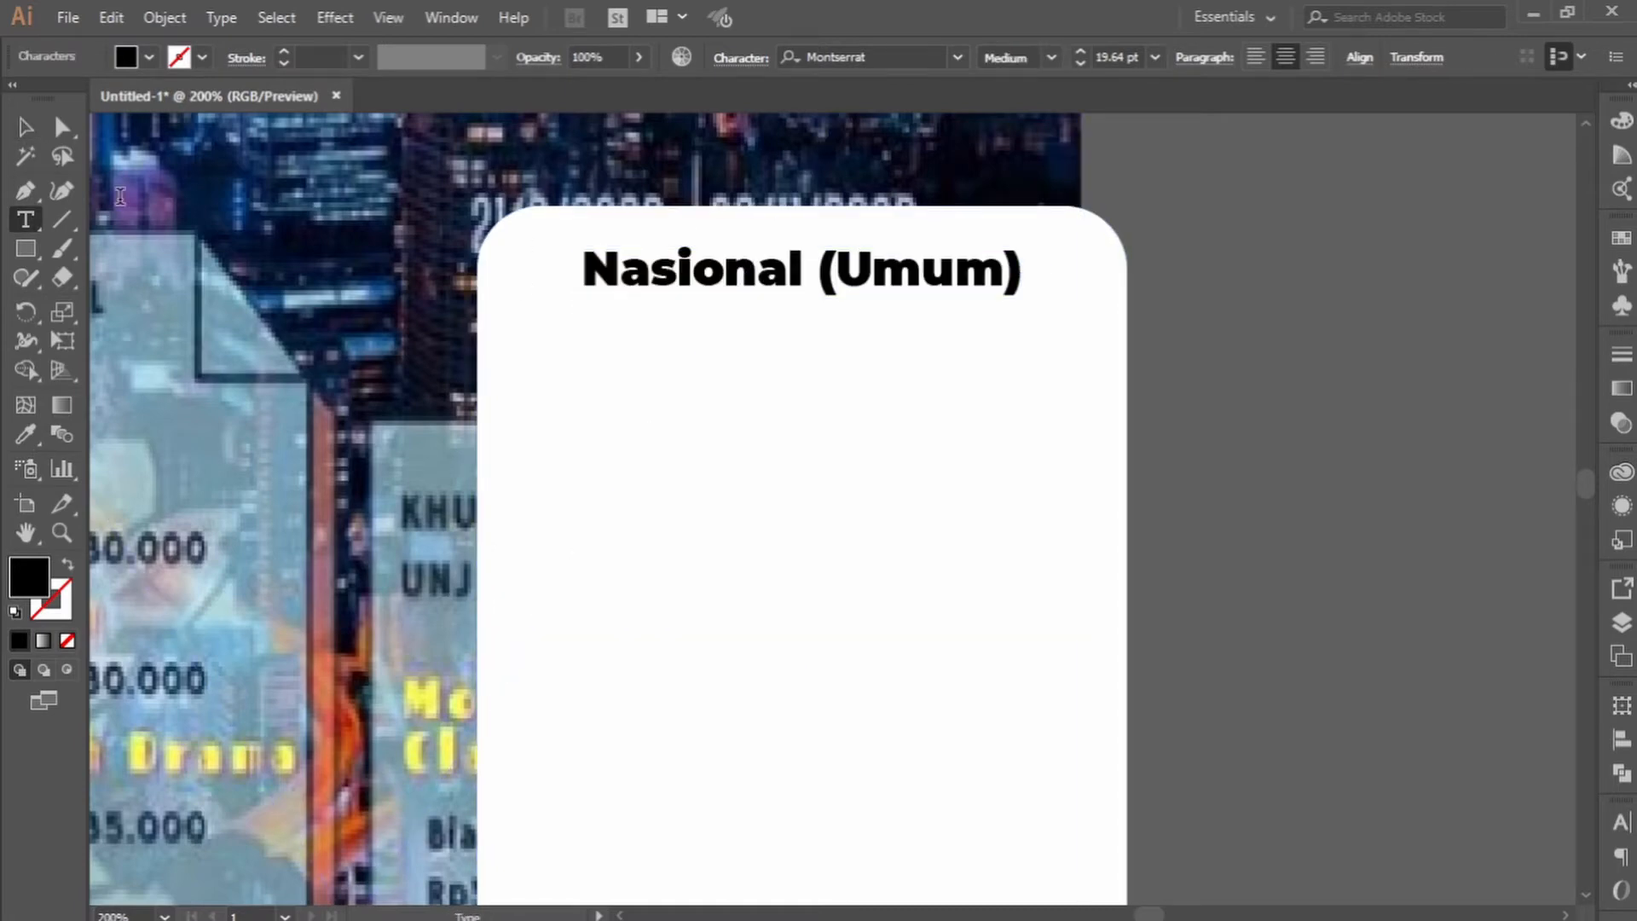
key("Escape")
left_click(1399, 316)
key("ctrl+v")
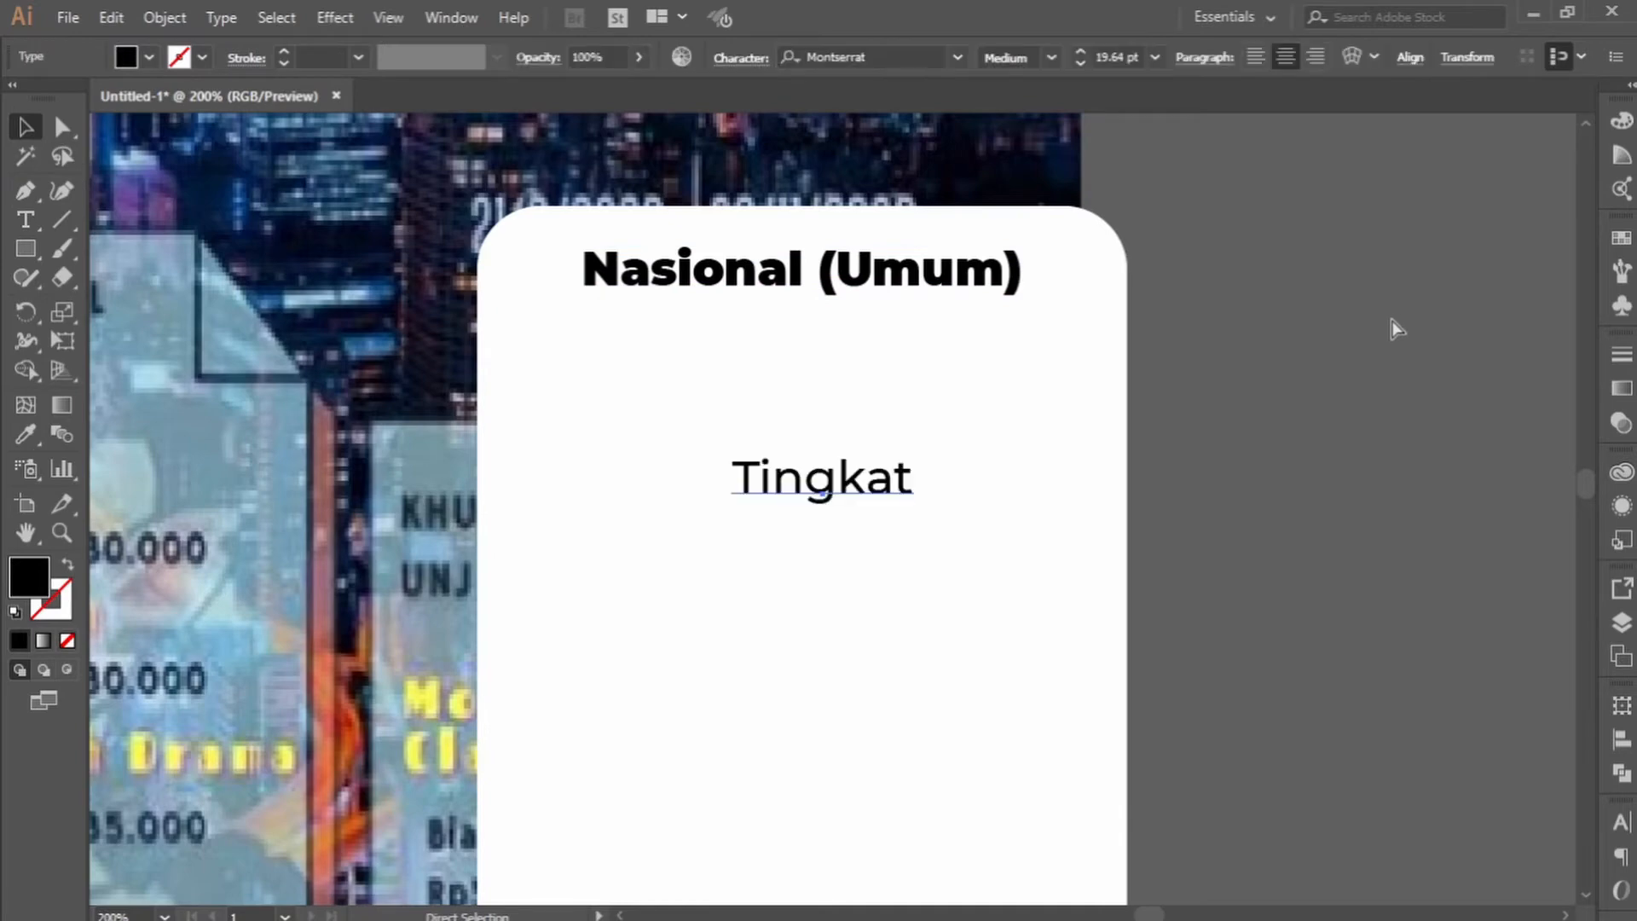
Arrange "Tingkat" directly above "Nasional (Umum)" with their left edges roughly in line at the upper left of the white rectangle.
left_click_drag(784, 484, 637, 226)
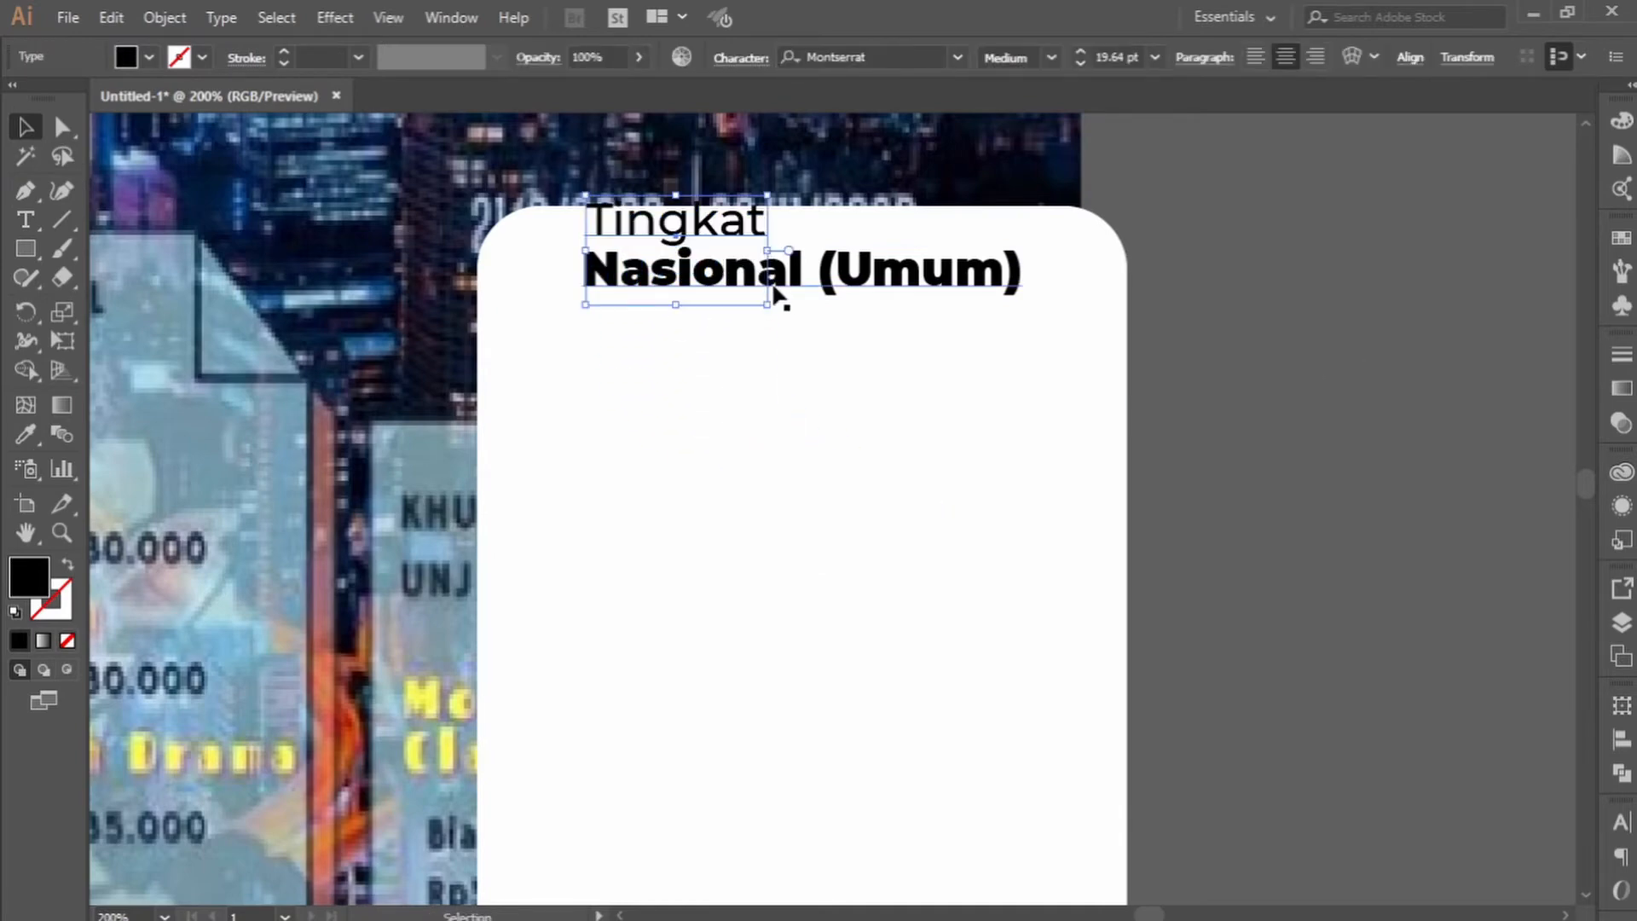
left_click_drag(775, 292, 777, 317)
left_click_drag(716, 225, 688, 271)
left_click(778, 305)
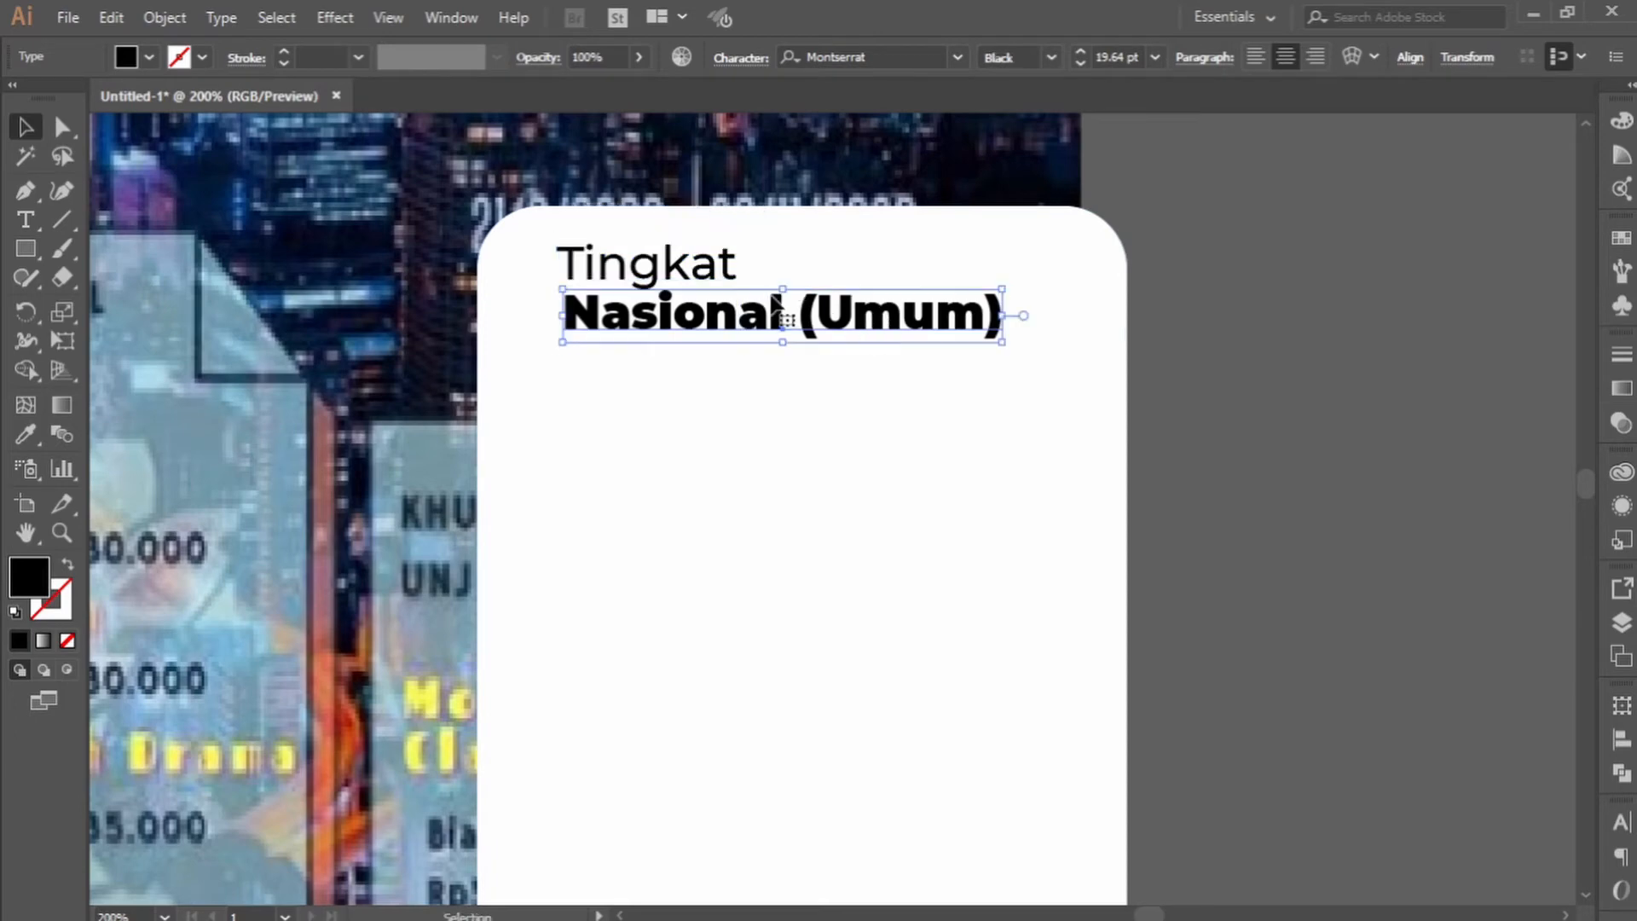
Move "Nasional (Umum)" down clear of "Tingkat" and remove the blank second line from the "Tingkat" text object.
left_click_drag(786, 336, 764, 366)
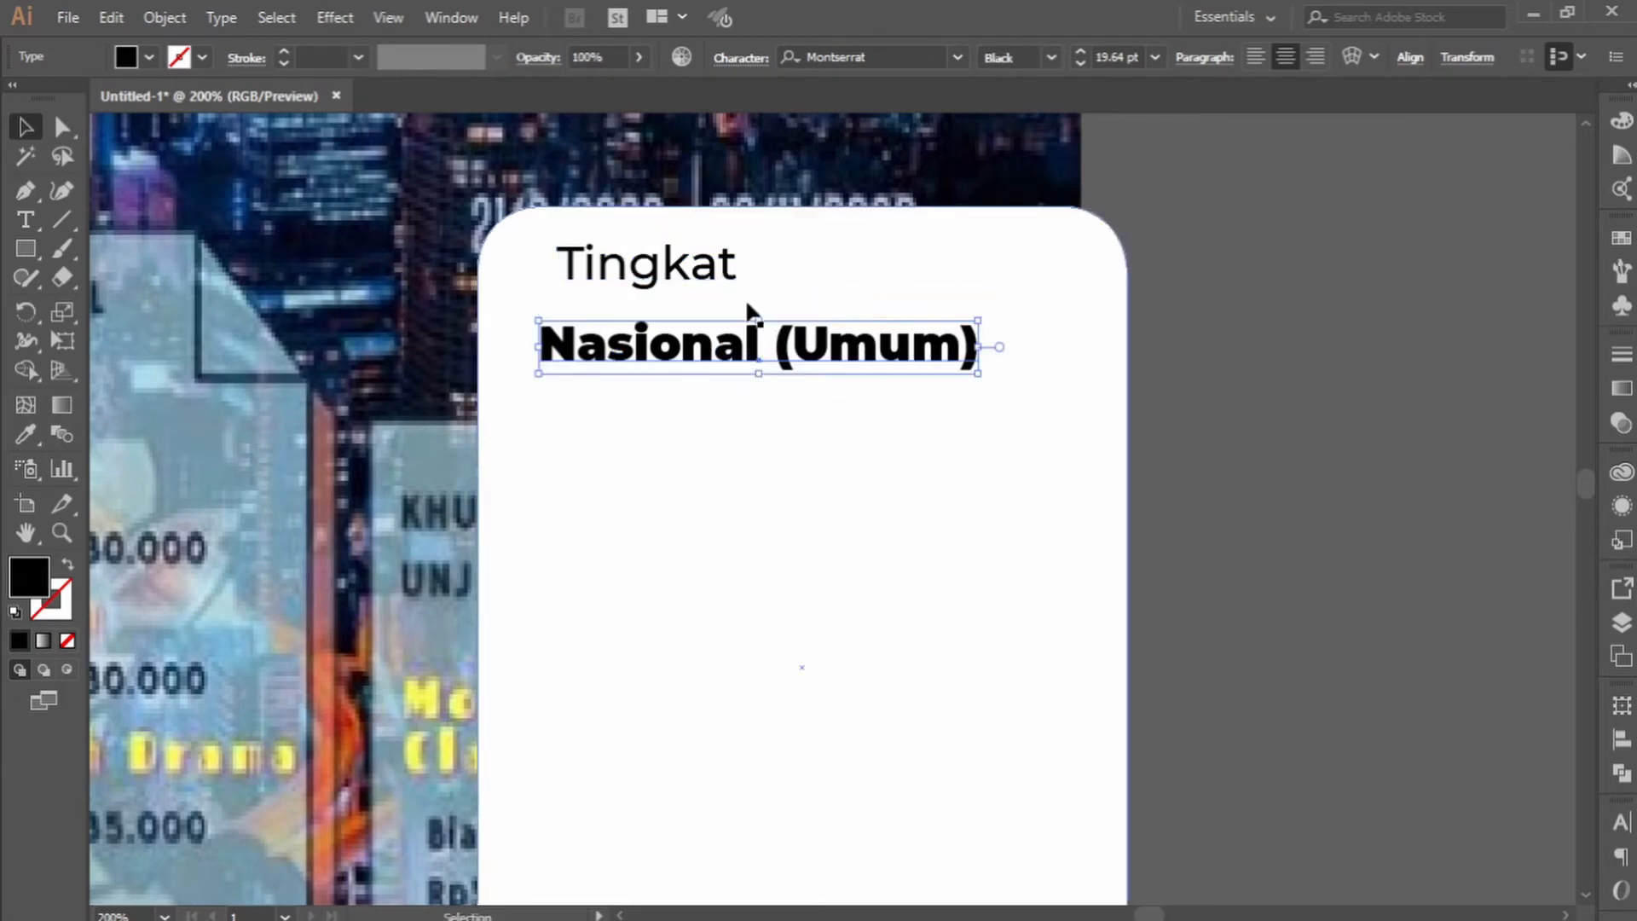
left_click(730, 268)
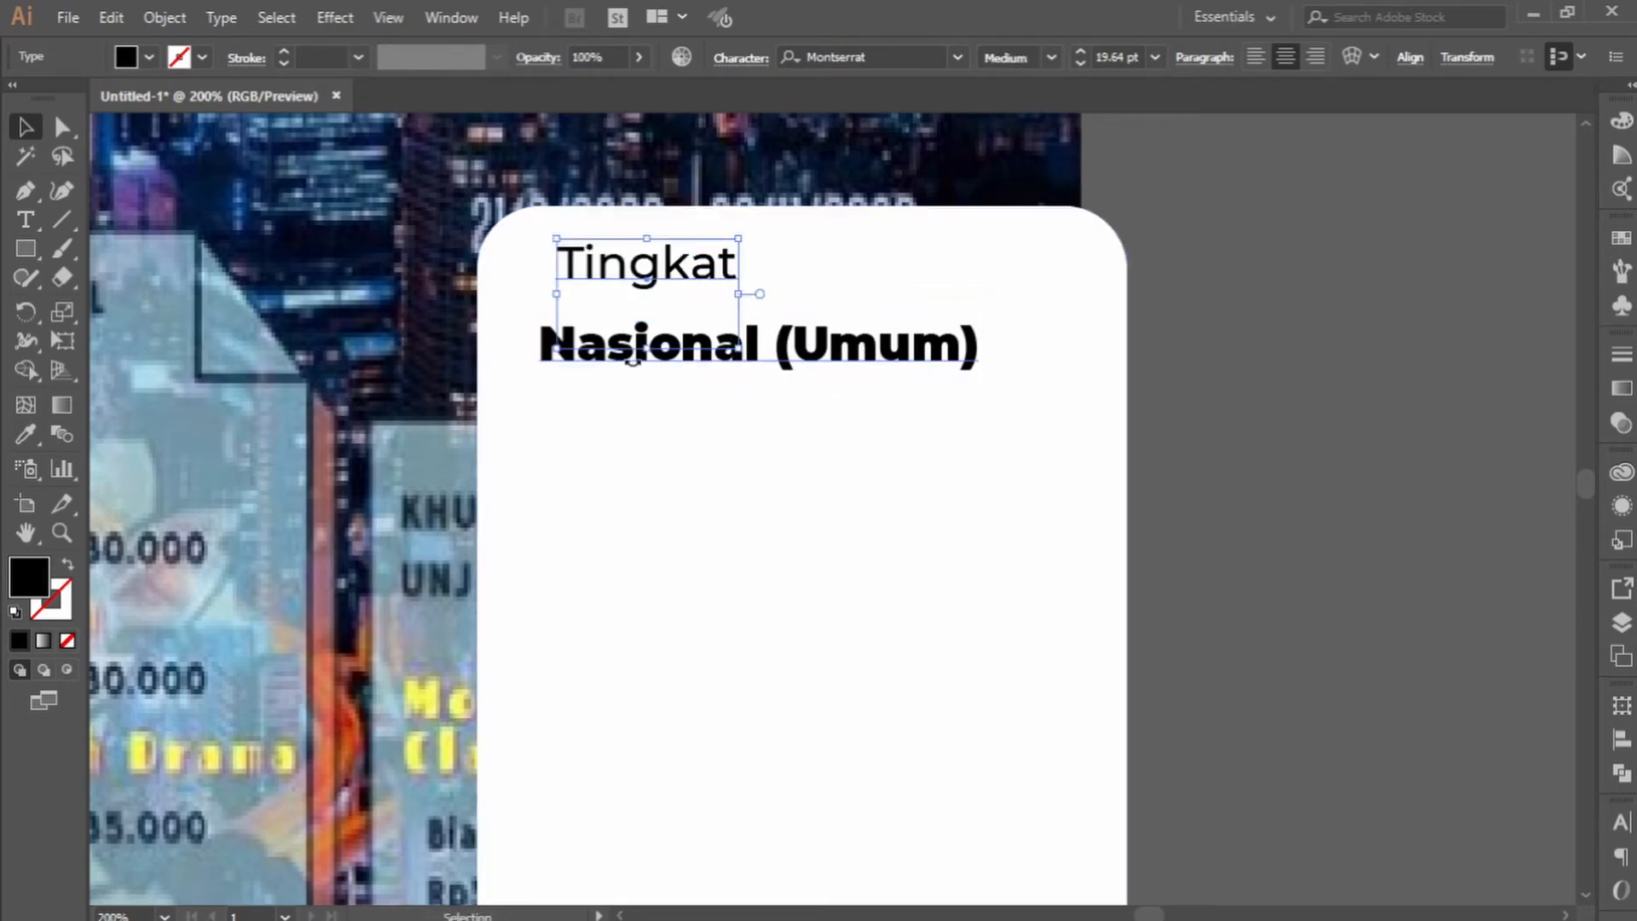
triple_click(677, 274)
left_click(646, 324)
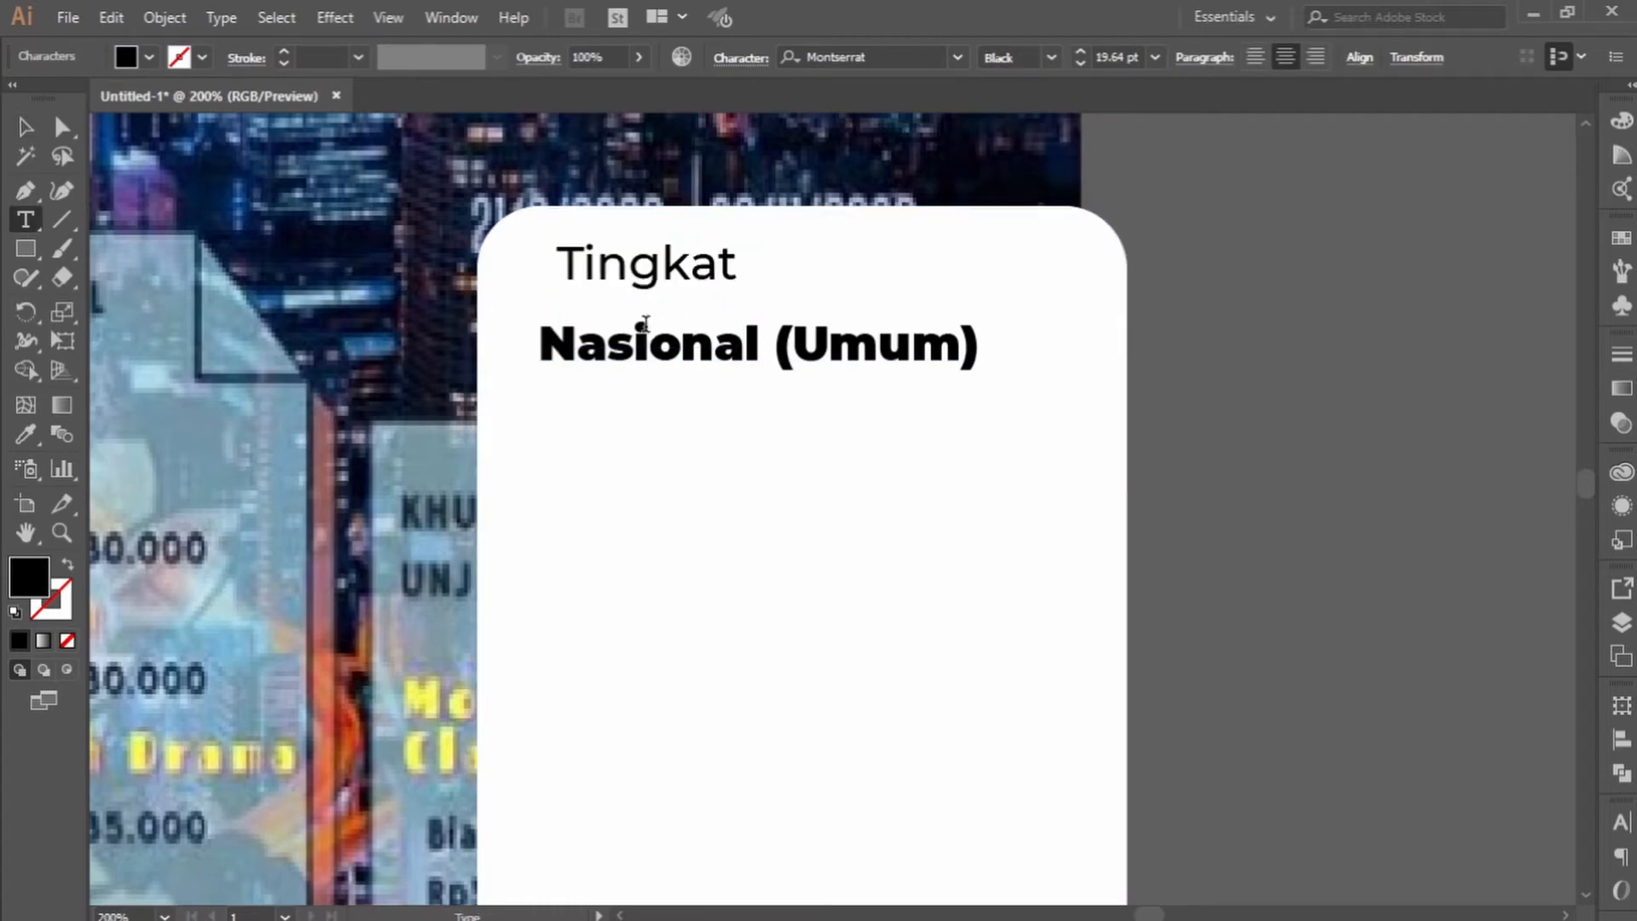
key("BackSpace")
key("ctrl+z")
left_click(31, 128)
left_click_drag(671, 269, 731, 205)
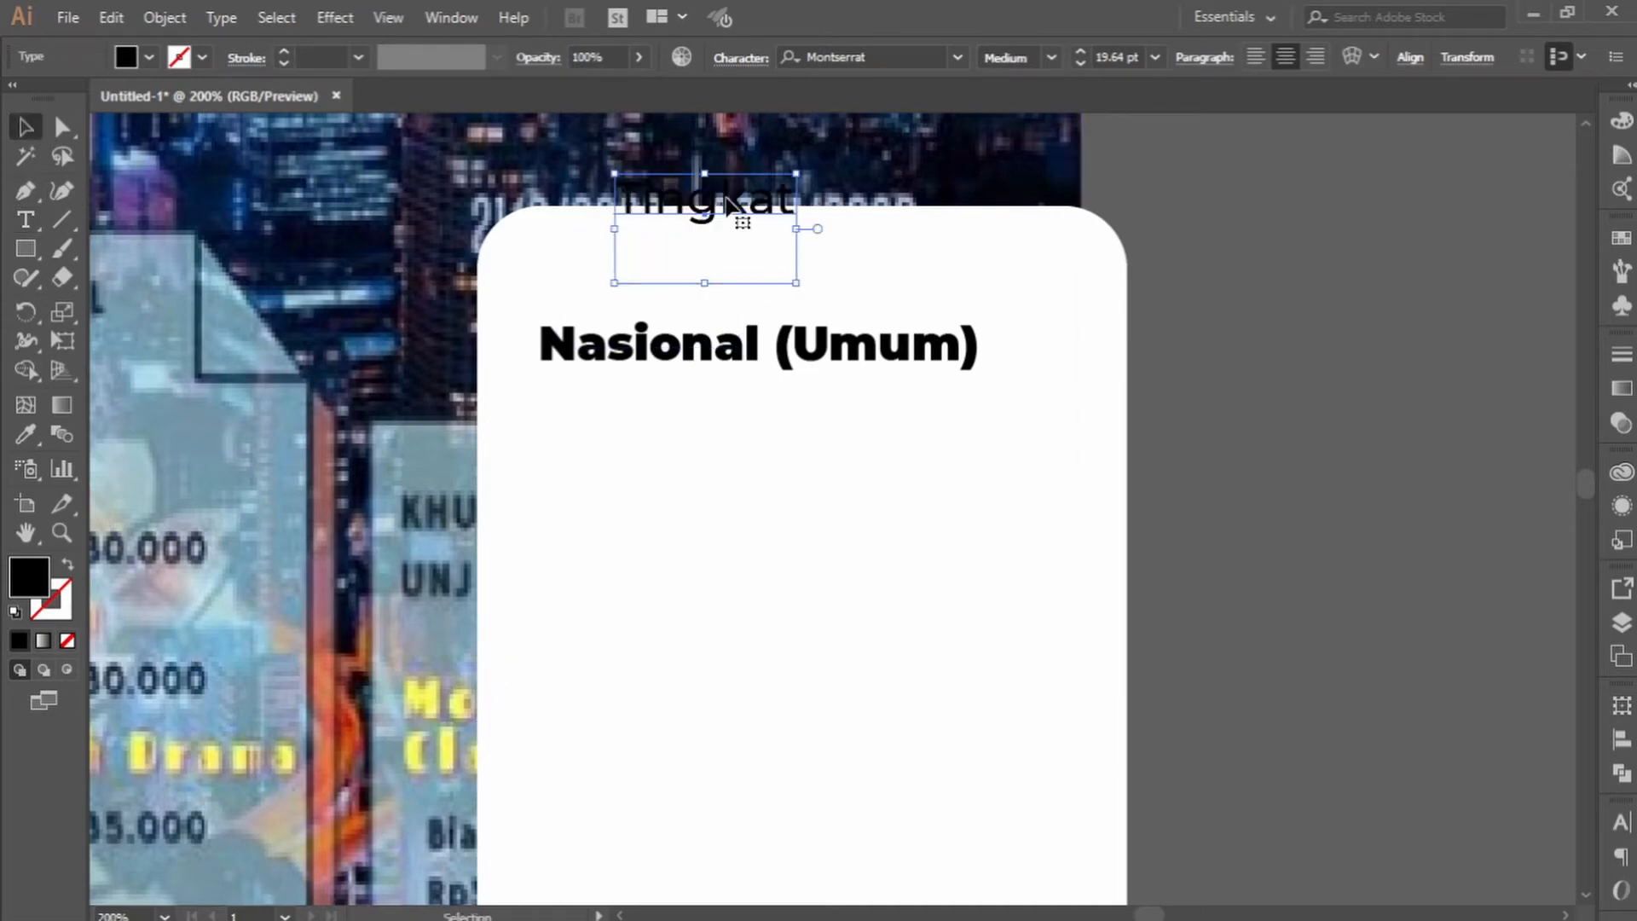
key("t")
left_click(712, 262)
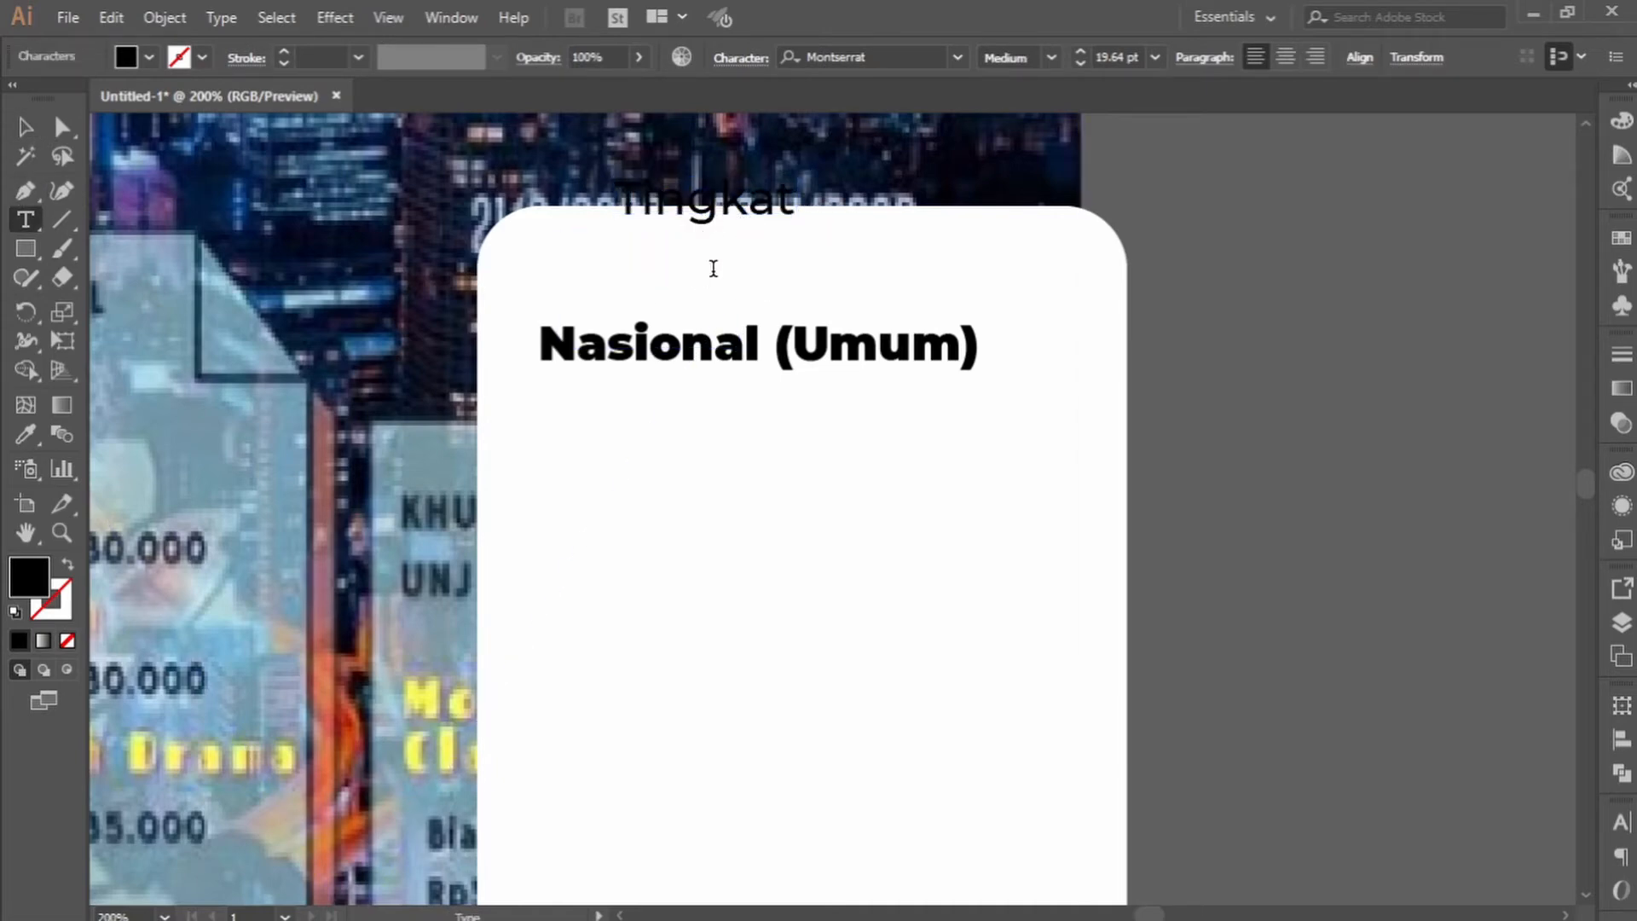
Scale "Tingkat" smaller than "Nasional (Umum)" and stack the two lines closely with their left edges roughly in line.
left_click(28, 130)
left_click_drag(797, 213, 741, 298)
left_click(872, 365)
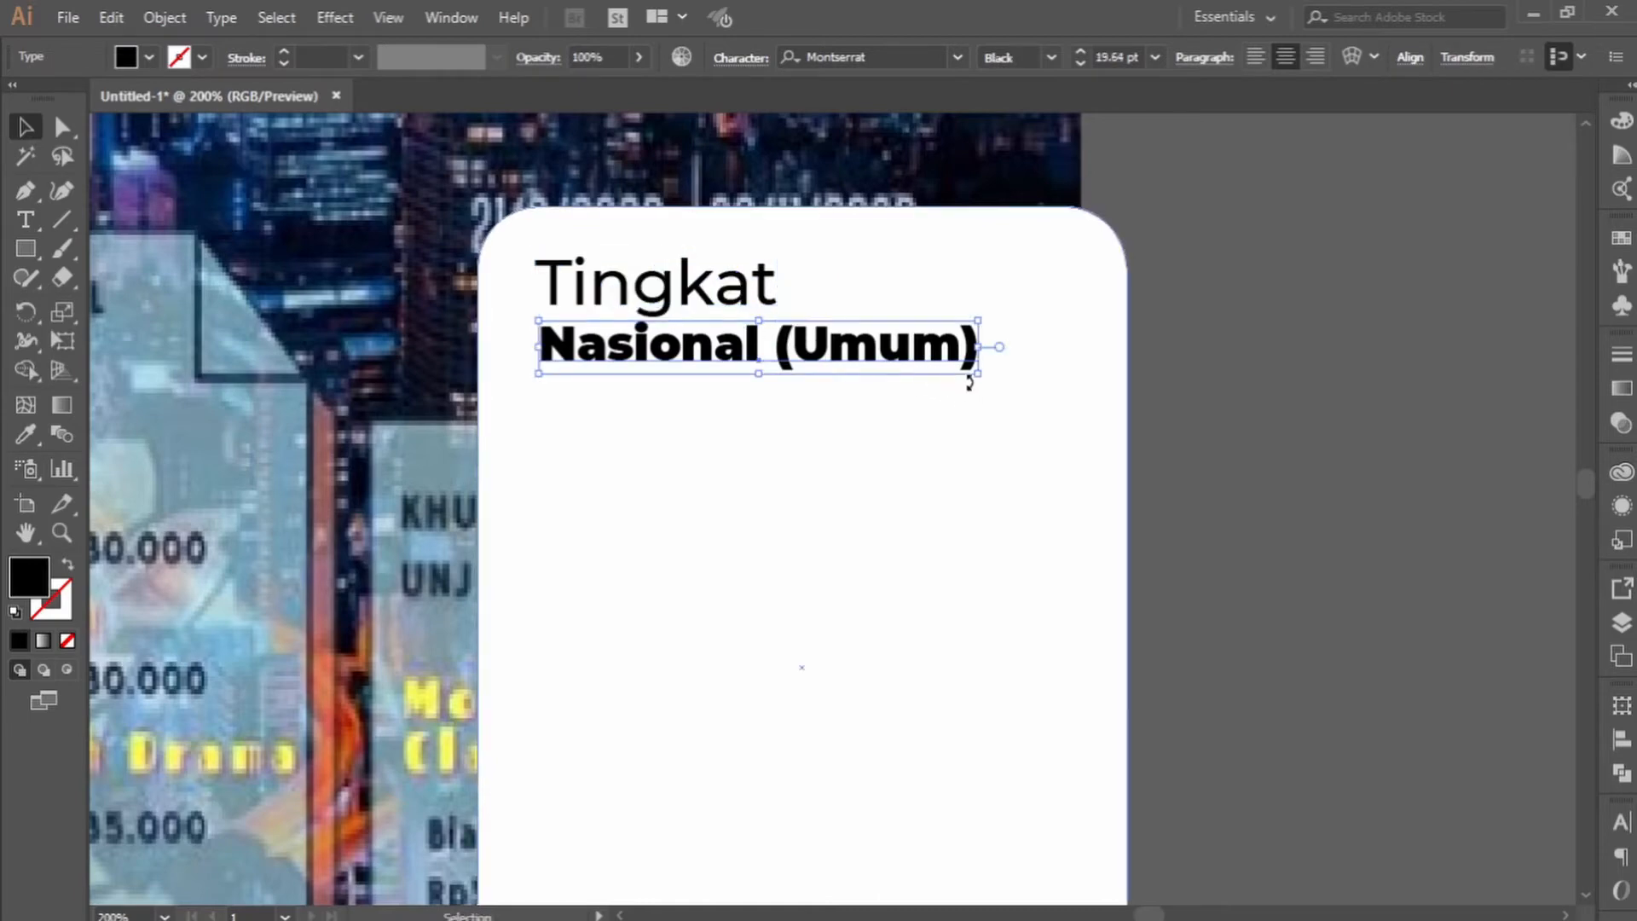
left_click_drag(978, 375, 906, 344)
left_click(1218, 429)
key("ctrl+z")
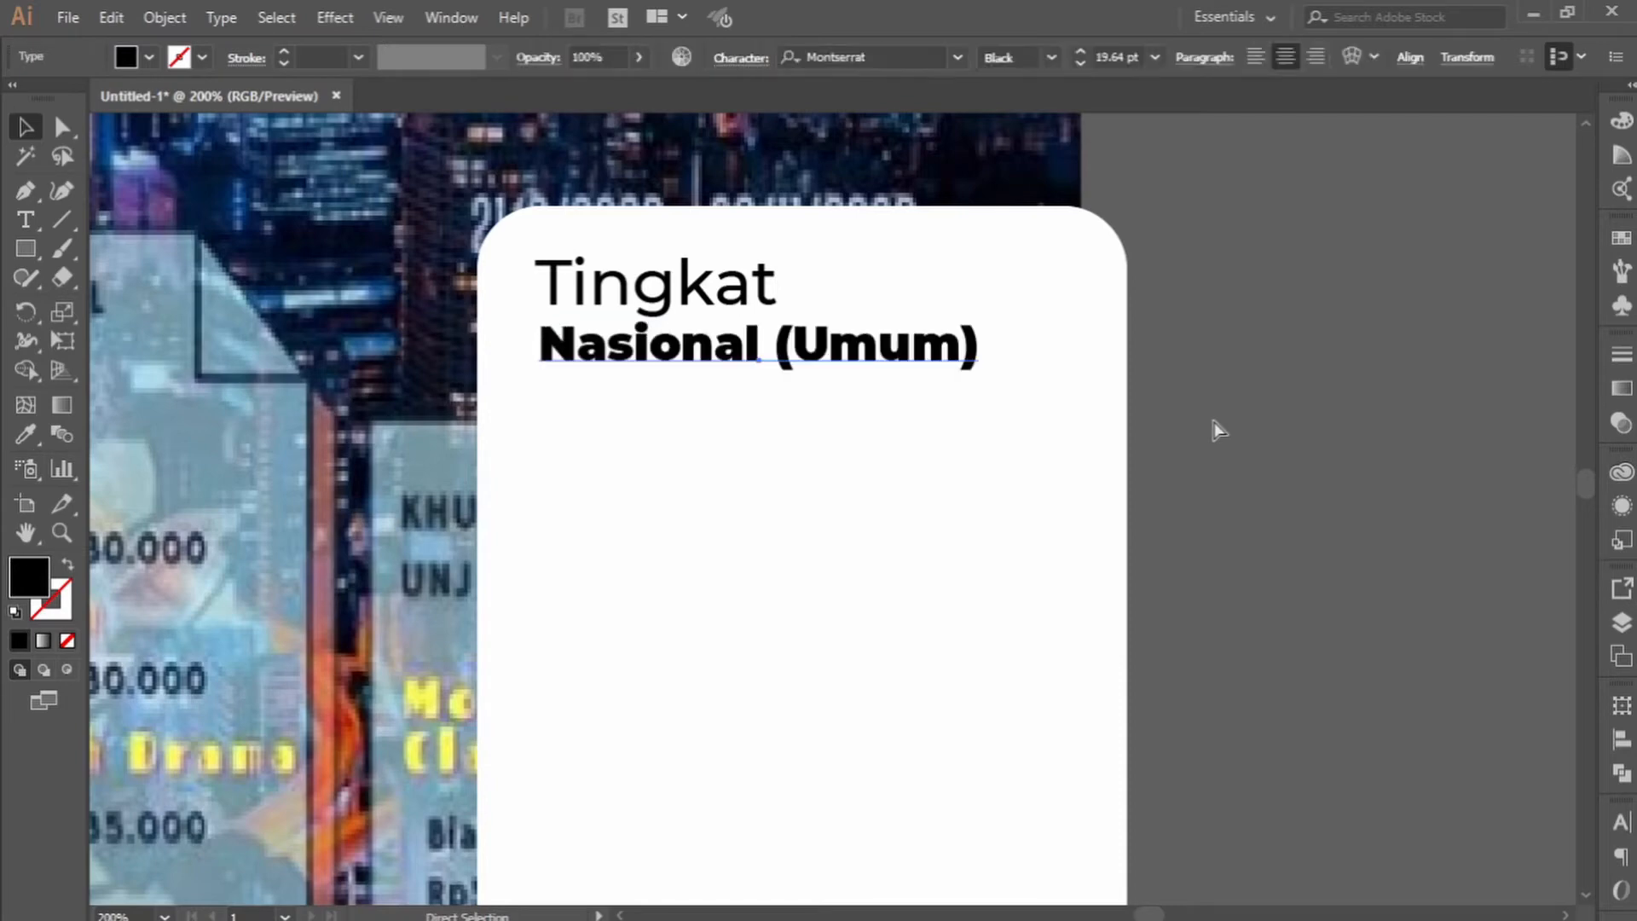
left_click(772, 317)
left_click_drag(776, 319, 678, 291)
left_click_drag(740, 346, 735, 320)
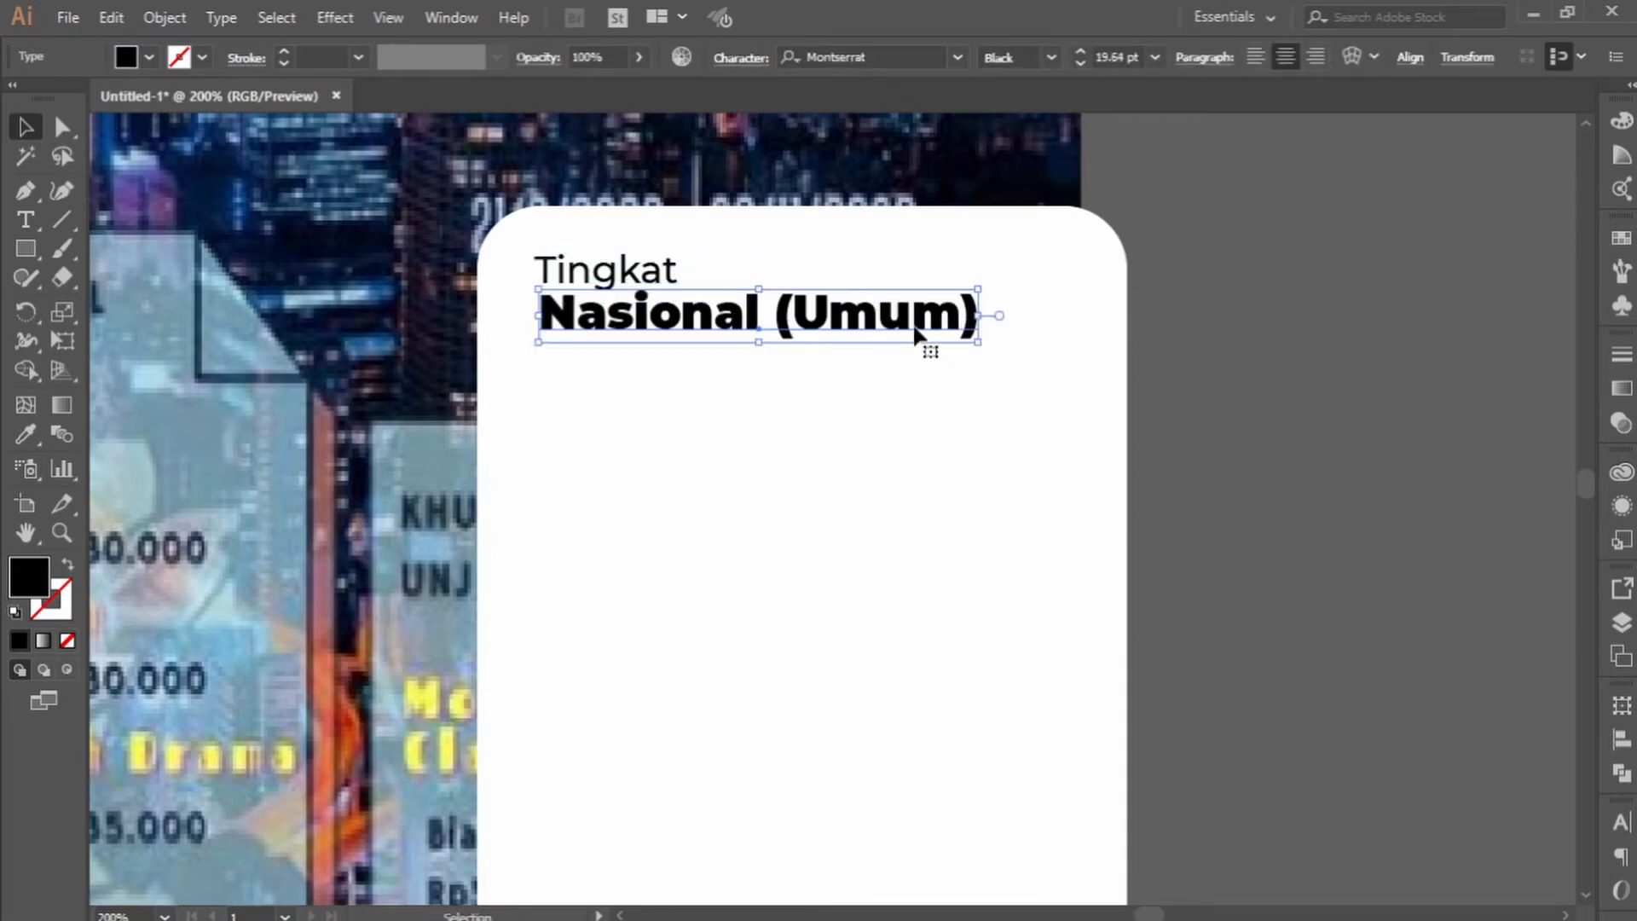
Nudge "Nasional (Umum)" slightly left so that its edge lines up with "Tingkat".
double_click(840, 324)
key("ctrl+a")
key("ctrl+c")
left_click(777, 315)
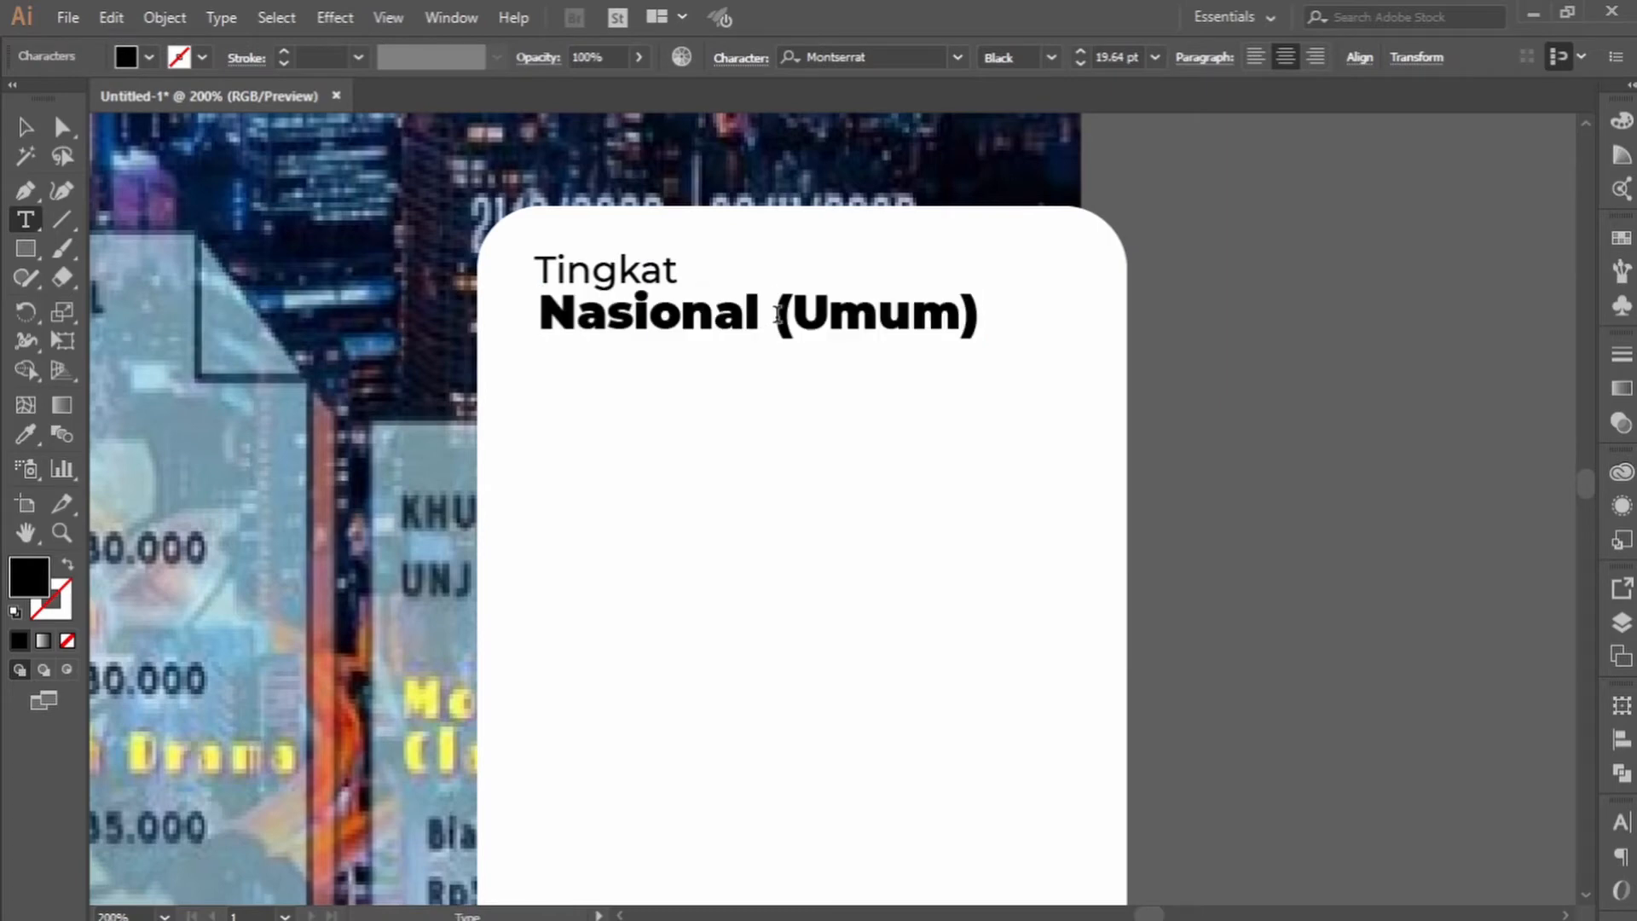
left_click(33, 126)
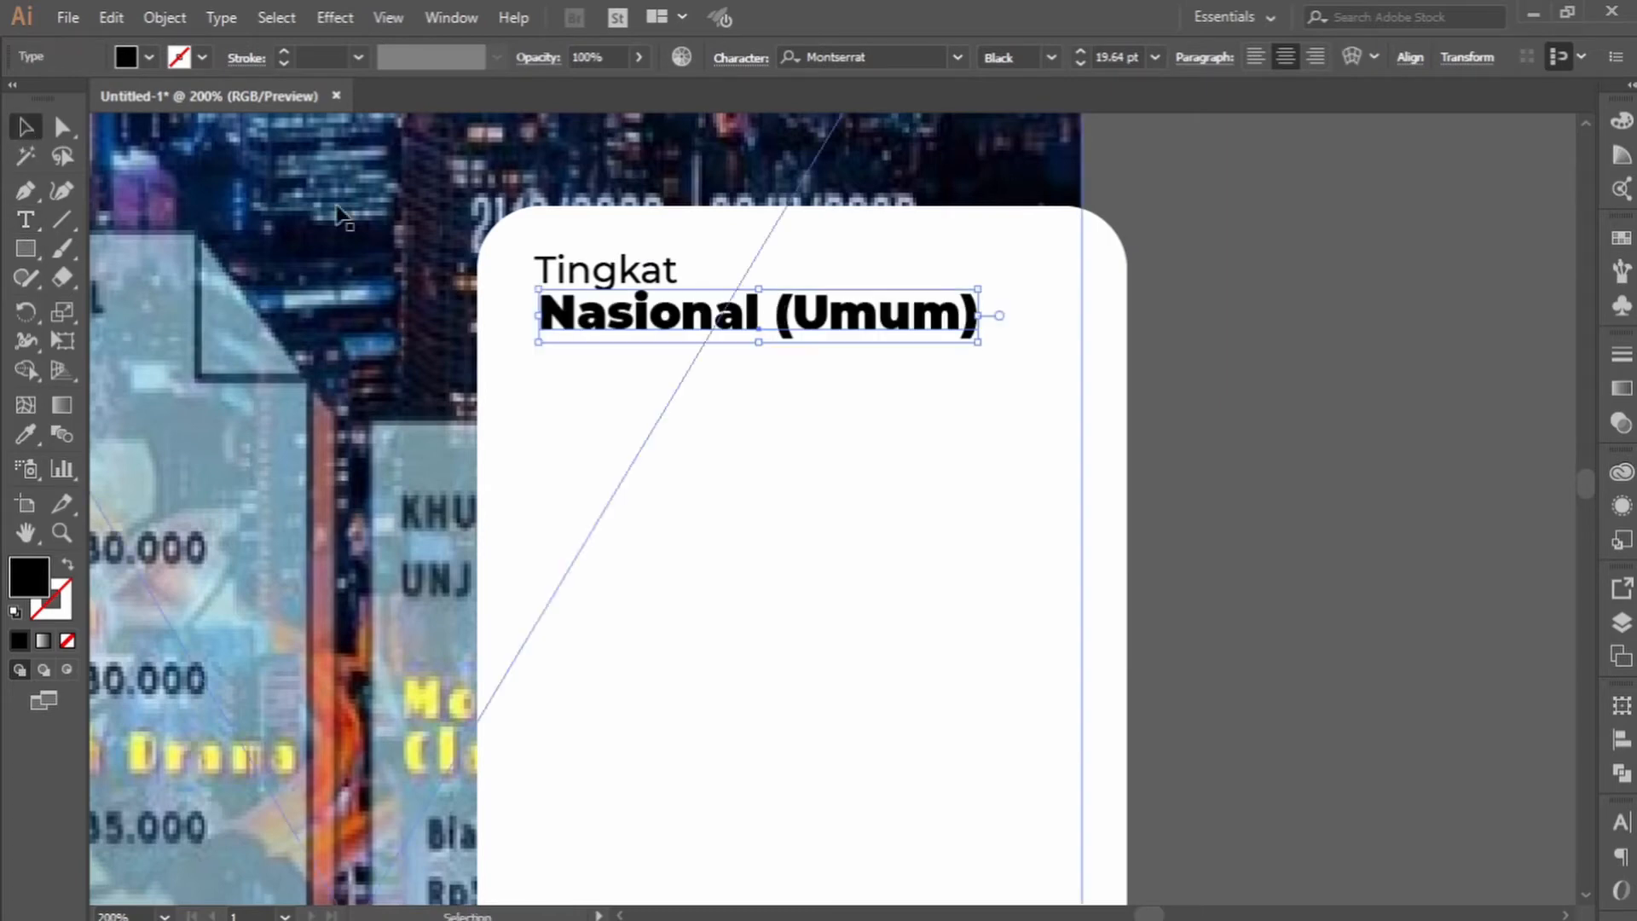
left_click(1343, 390)
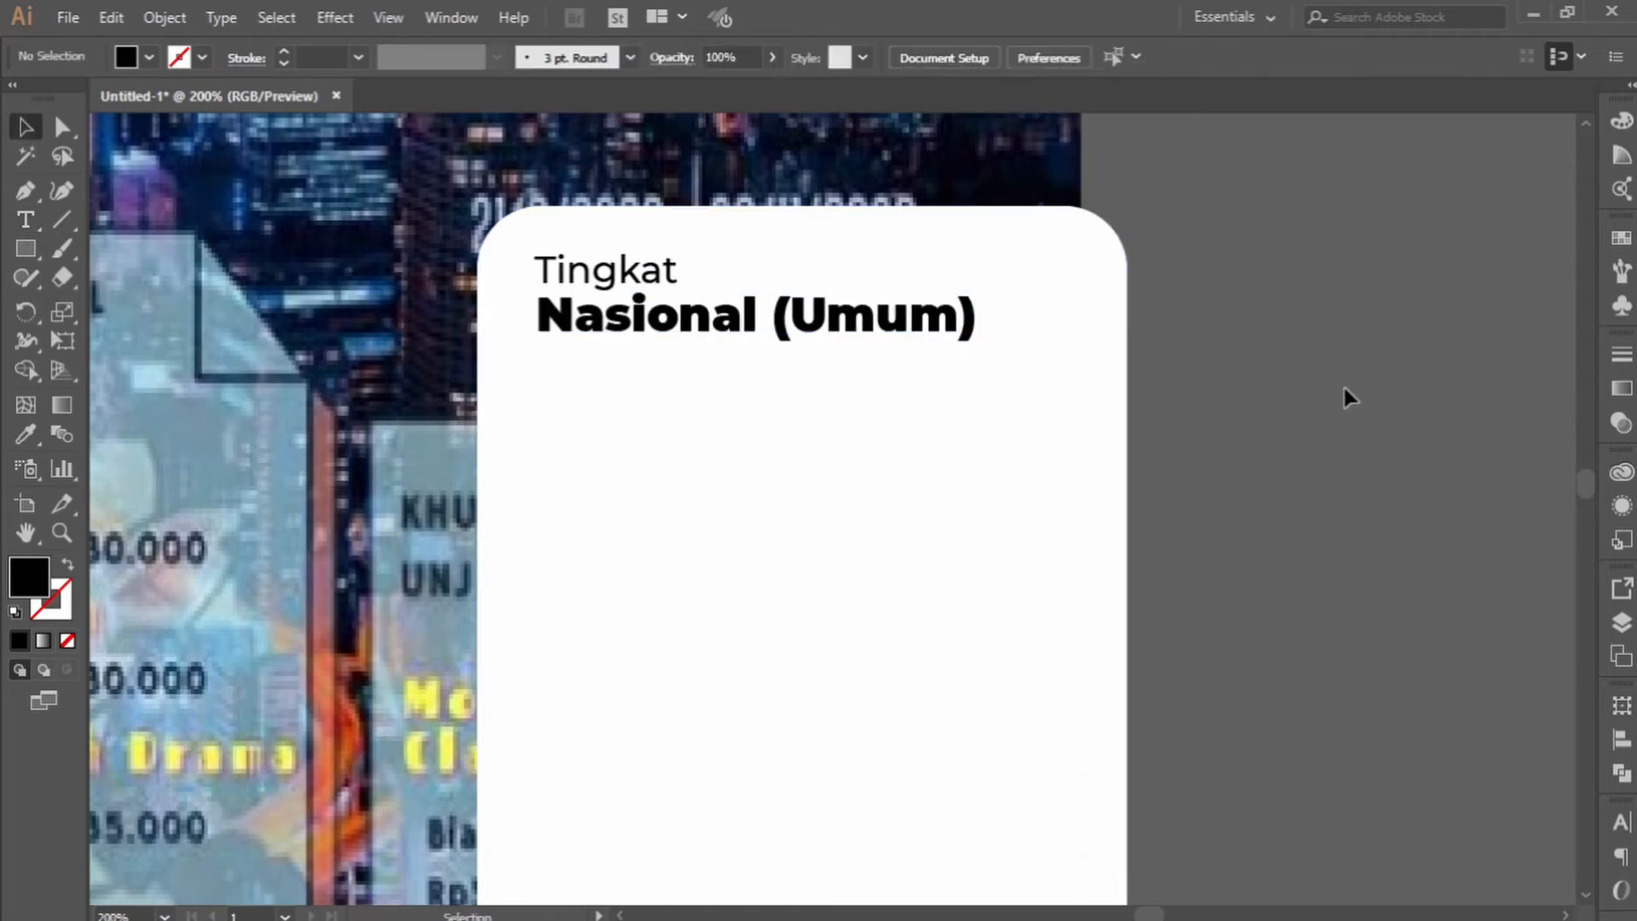
Select both heading lines and enlarge them together, bringing "Nasional (Umum)" to about 21 pt and "Tingkat" to about 16.5 pt.
scroll(812, 362, "up", 1)
left_click_drag(756, 380, 862, 442)
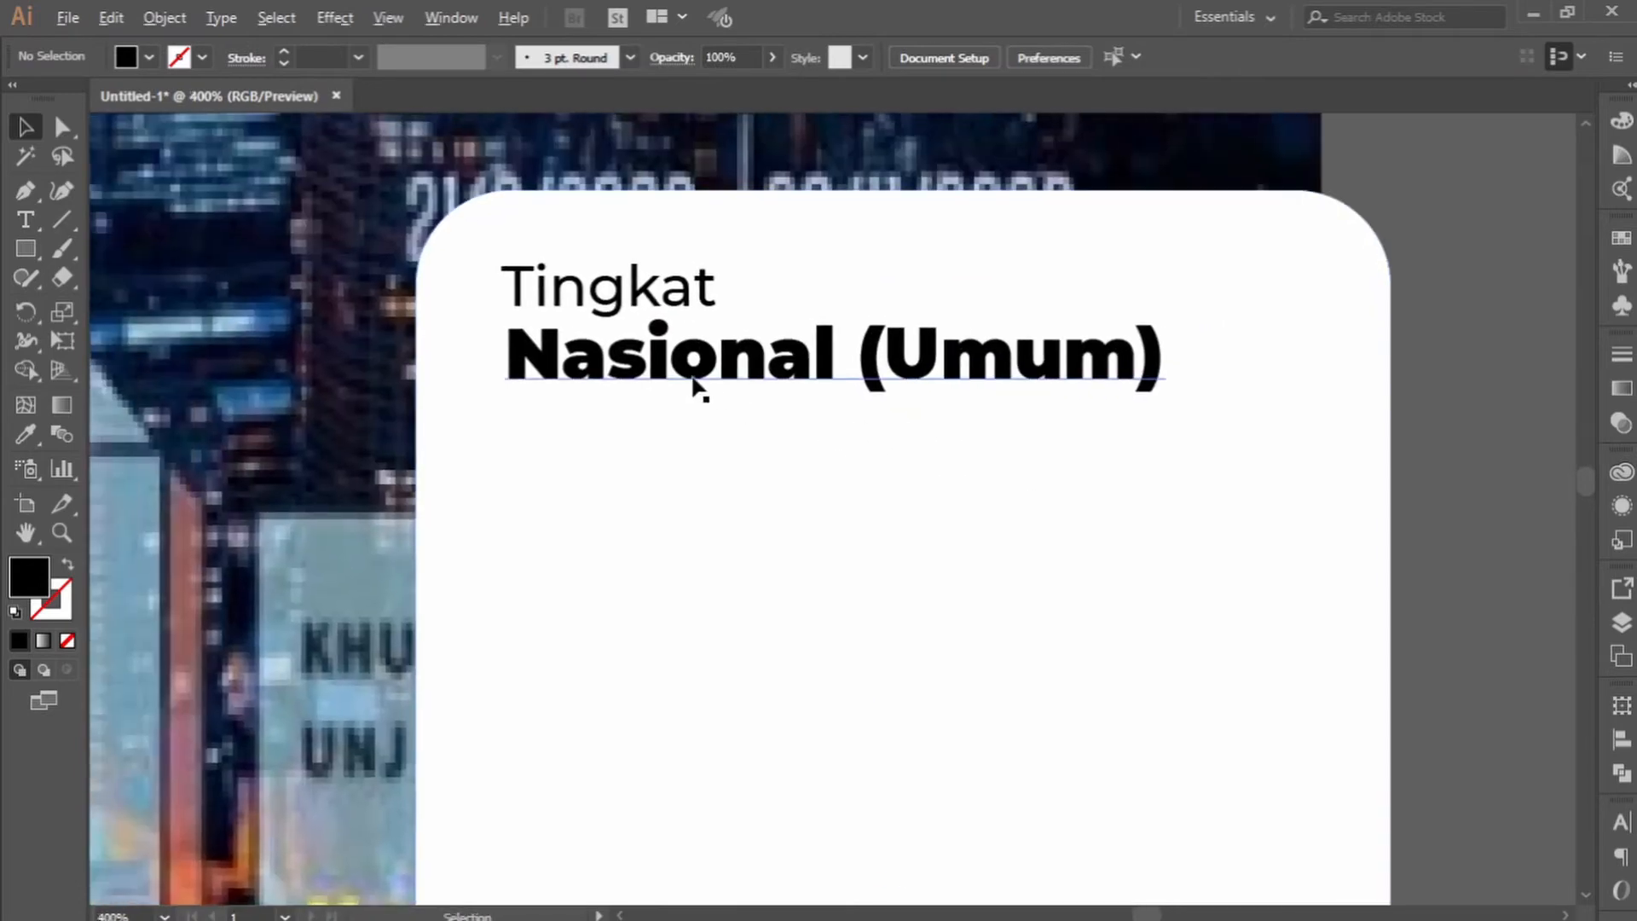
scroll(683, 375, "up", 1)
left_click(670, 363)
left_click(632, 282, "shift")
left_click_drag(862, 380, 852, 347)
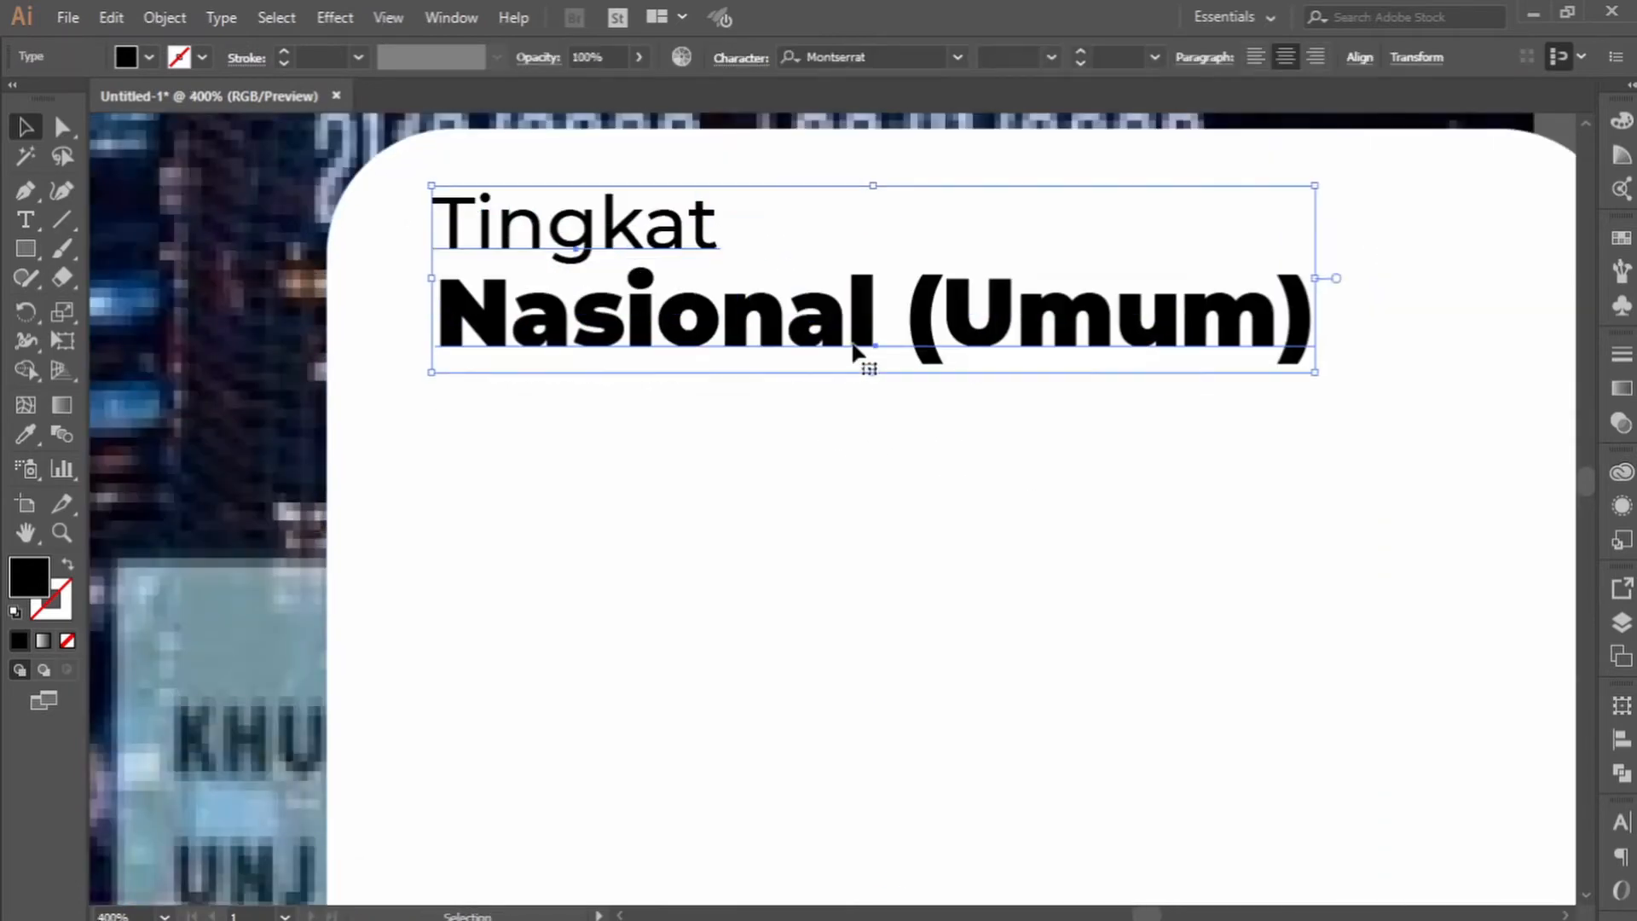
scroll(955, 377, "down", 1)
left_click_drag(1020, 409, 916, 406)
left_click_drag(951, 341, 951, 363)
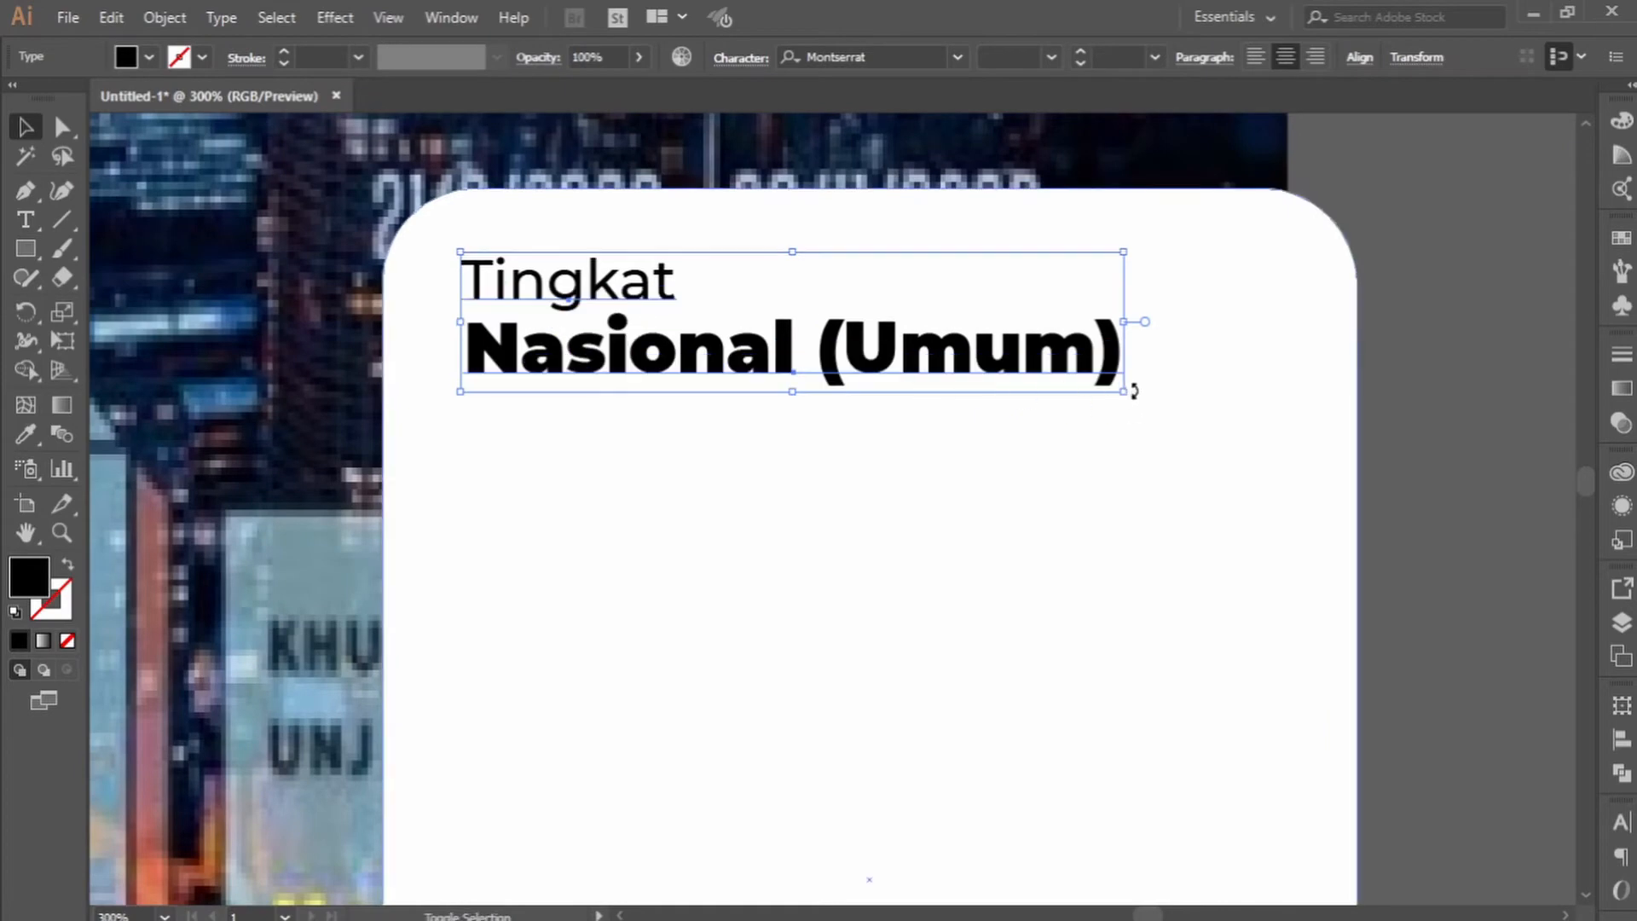
left_click_drag(1132, 401, 1166, 414)
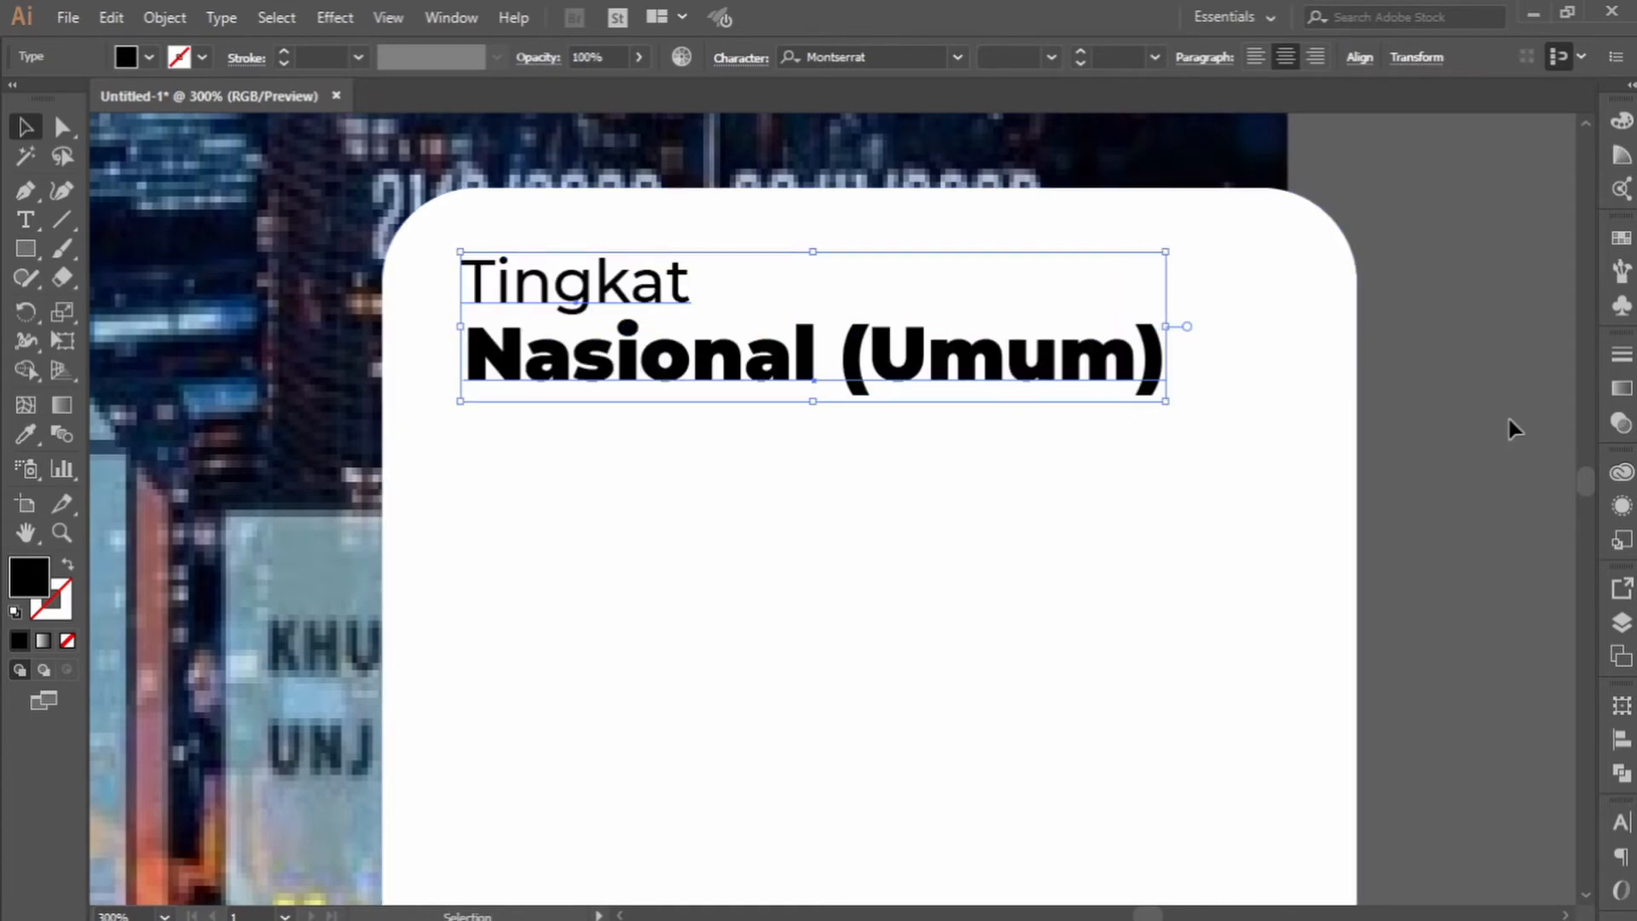
left_click(1508, 416)
scroll(1508, 416, "down", 1)
left_click_drag(1421, 468, 1298, 417)
Enlarge "Tingkat" on its own slightly, to about 17 pt.
left_click(950, 339)
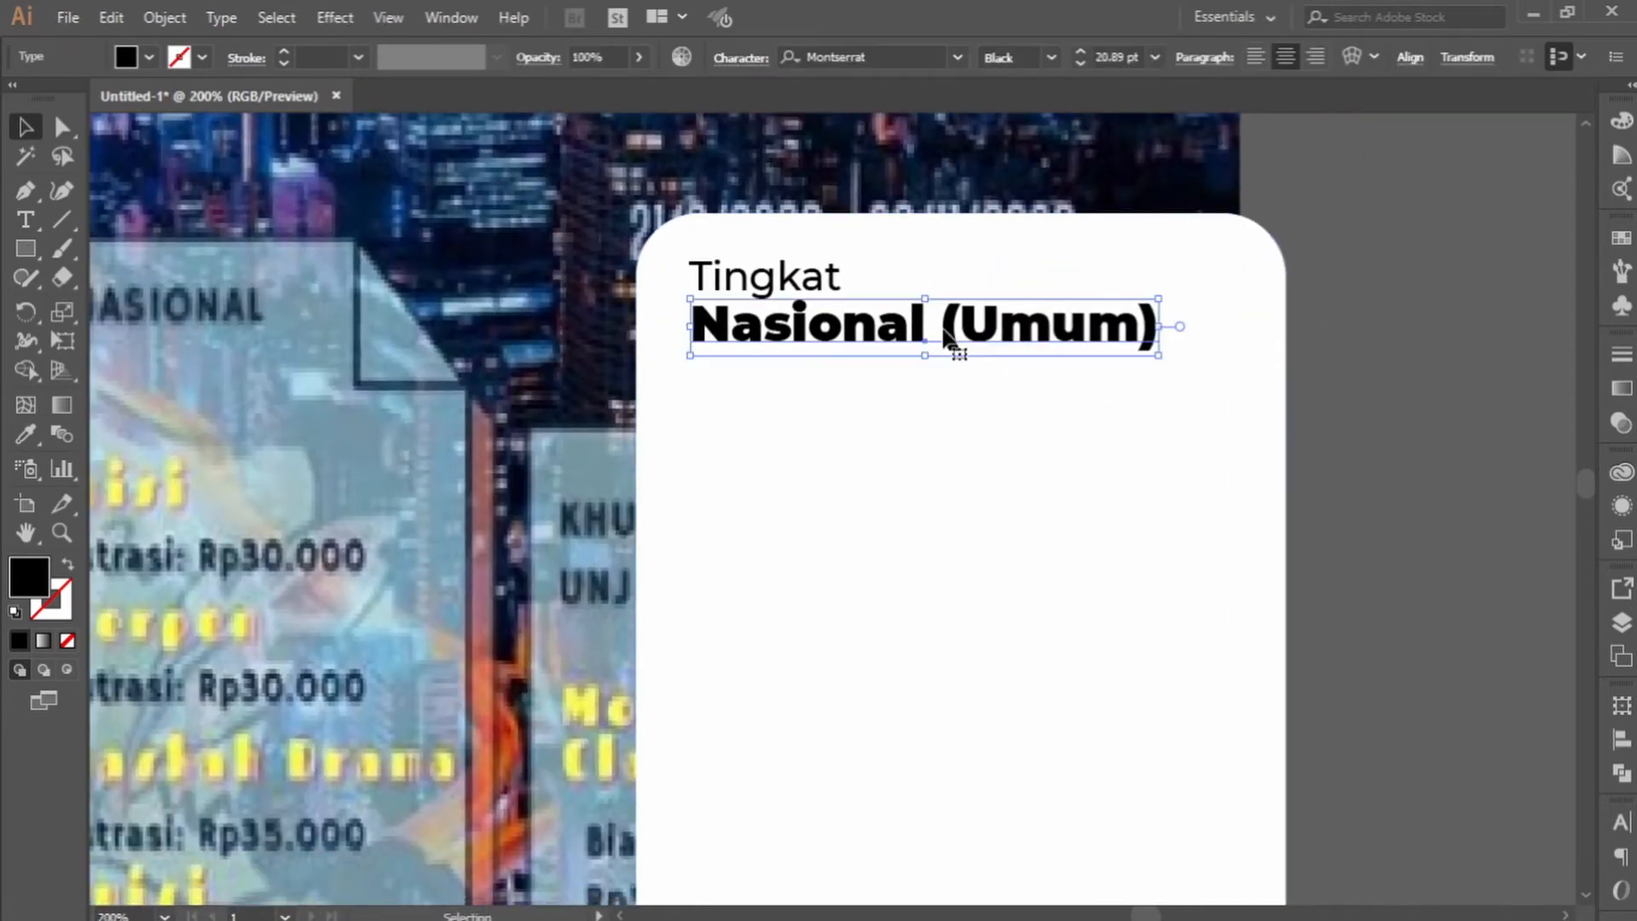
left_click(1422, 375)
left_click(818, 277)
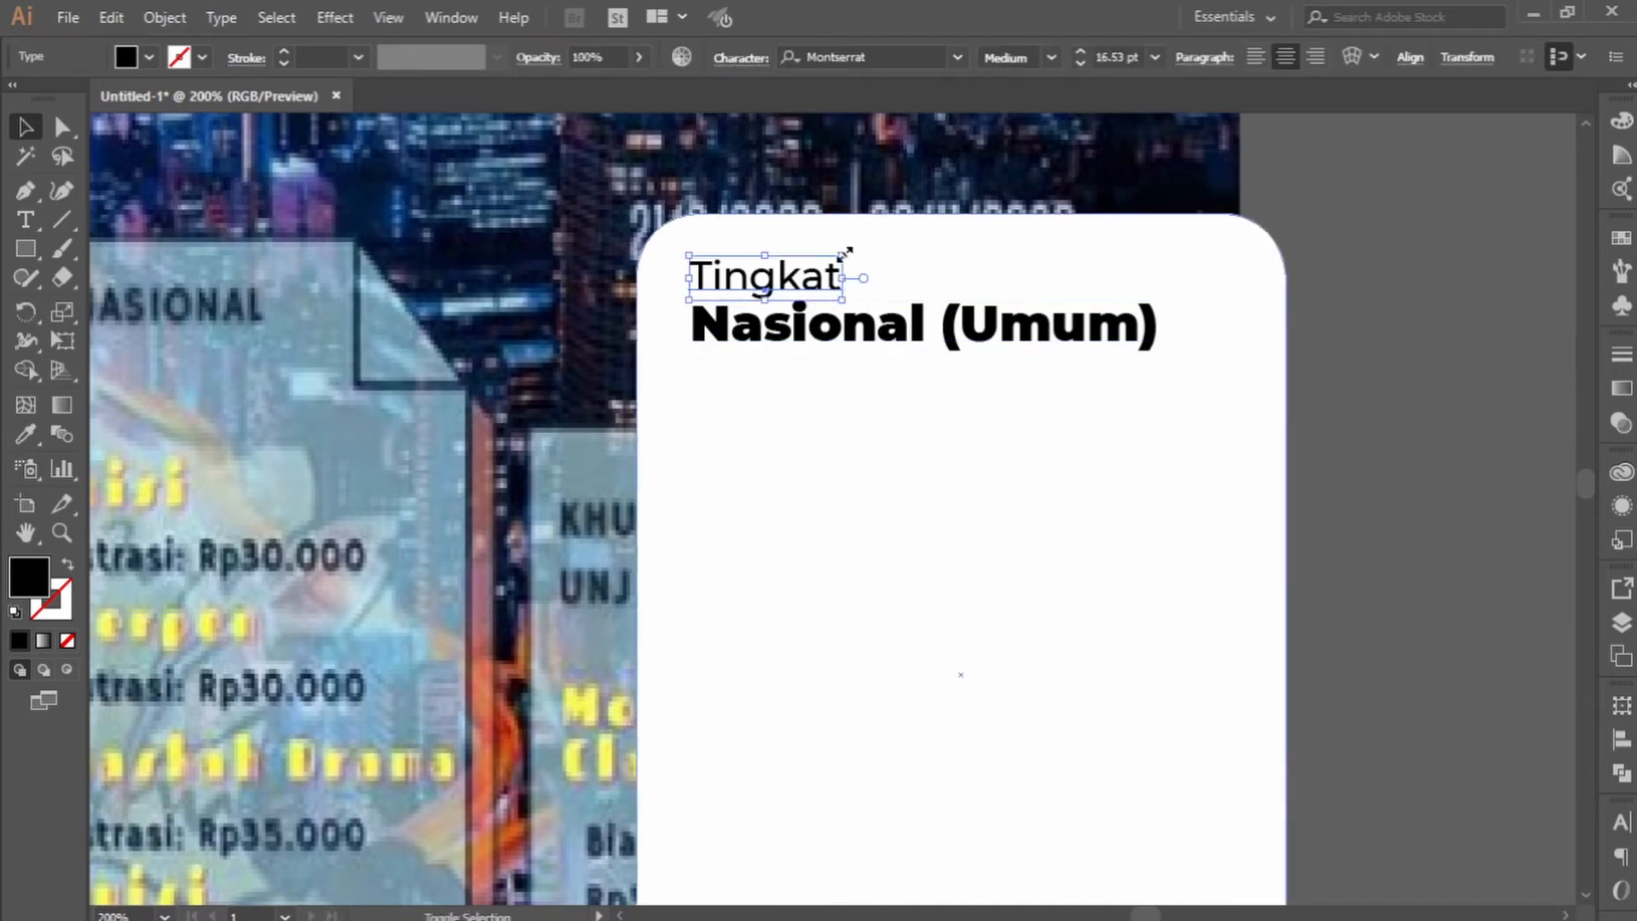
mouse_move(844, 257)
left_mouse_down()
mouse_move(860, 251)
mouse_move(847, 254)
left_mouse_up()
left_click(1375, 375)
scroll(1336, 388, "down", 1)
left_click_drag(1322, 453, 1248, 394)
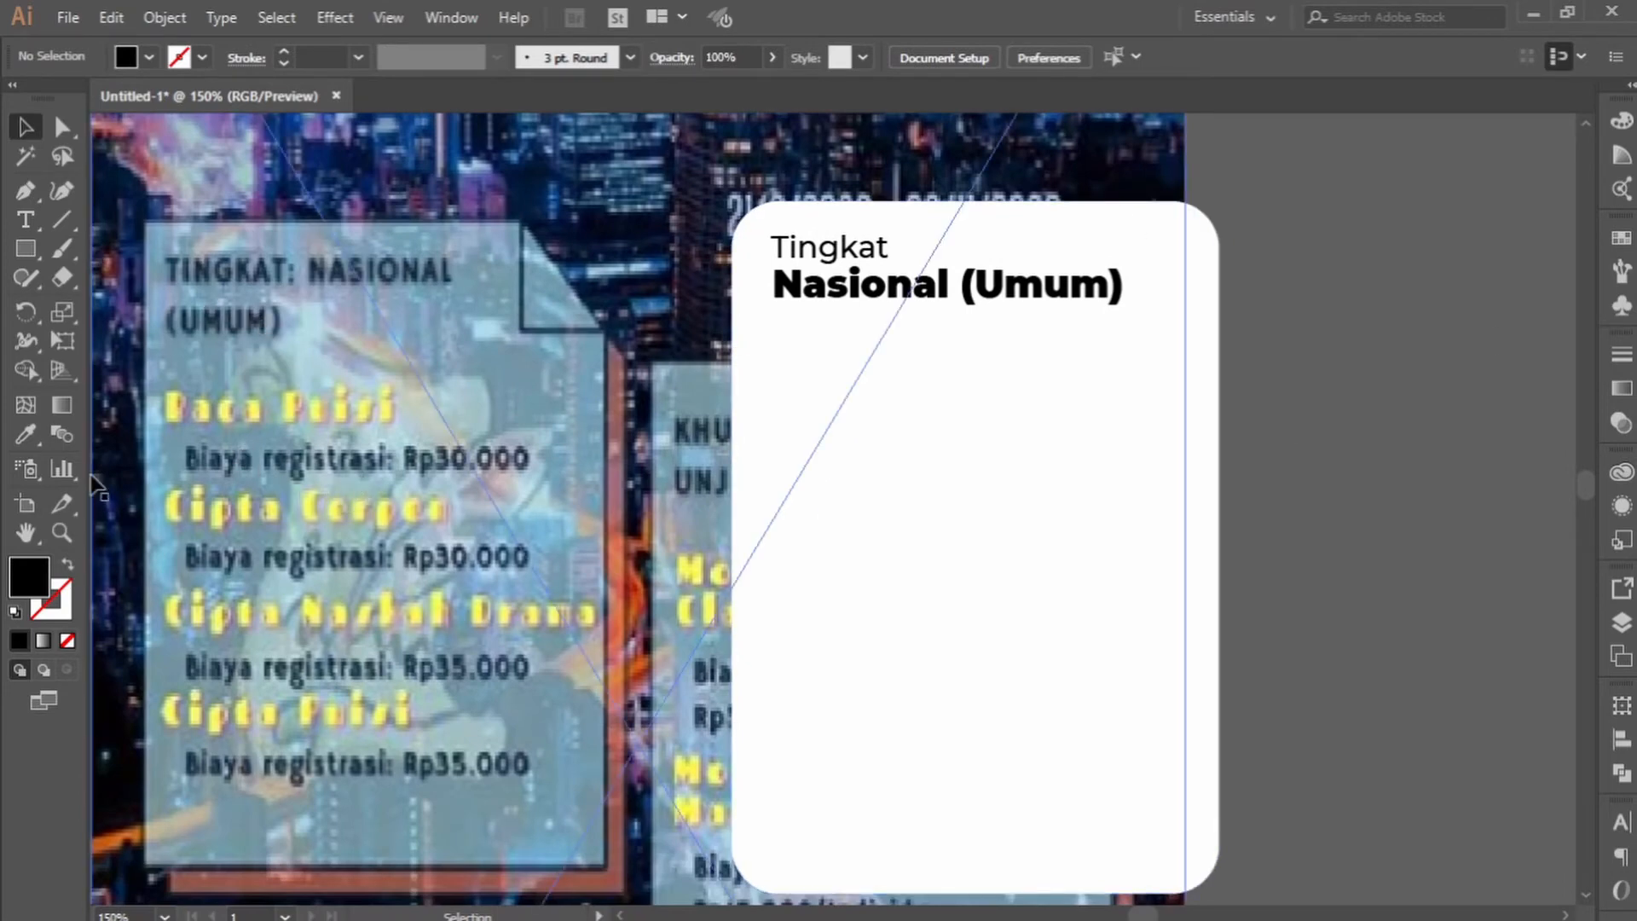
Duplicate "Nasional (Umum)" and place the copy in the middle area of the white rectangle.
left_click(857, 298)
key("a")
key("ctrl+v")
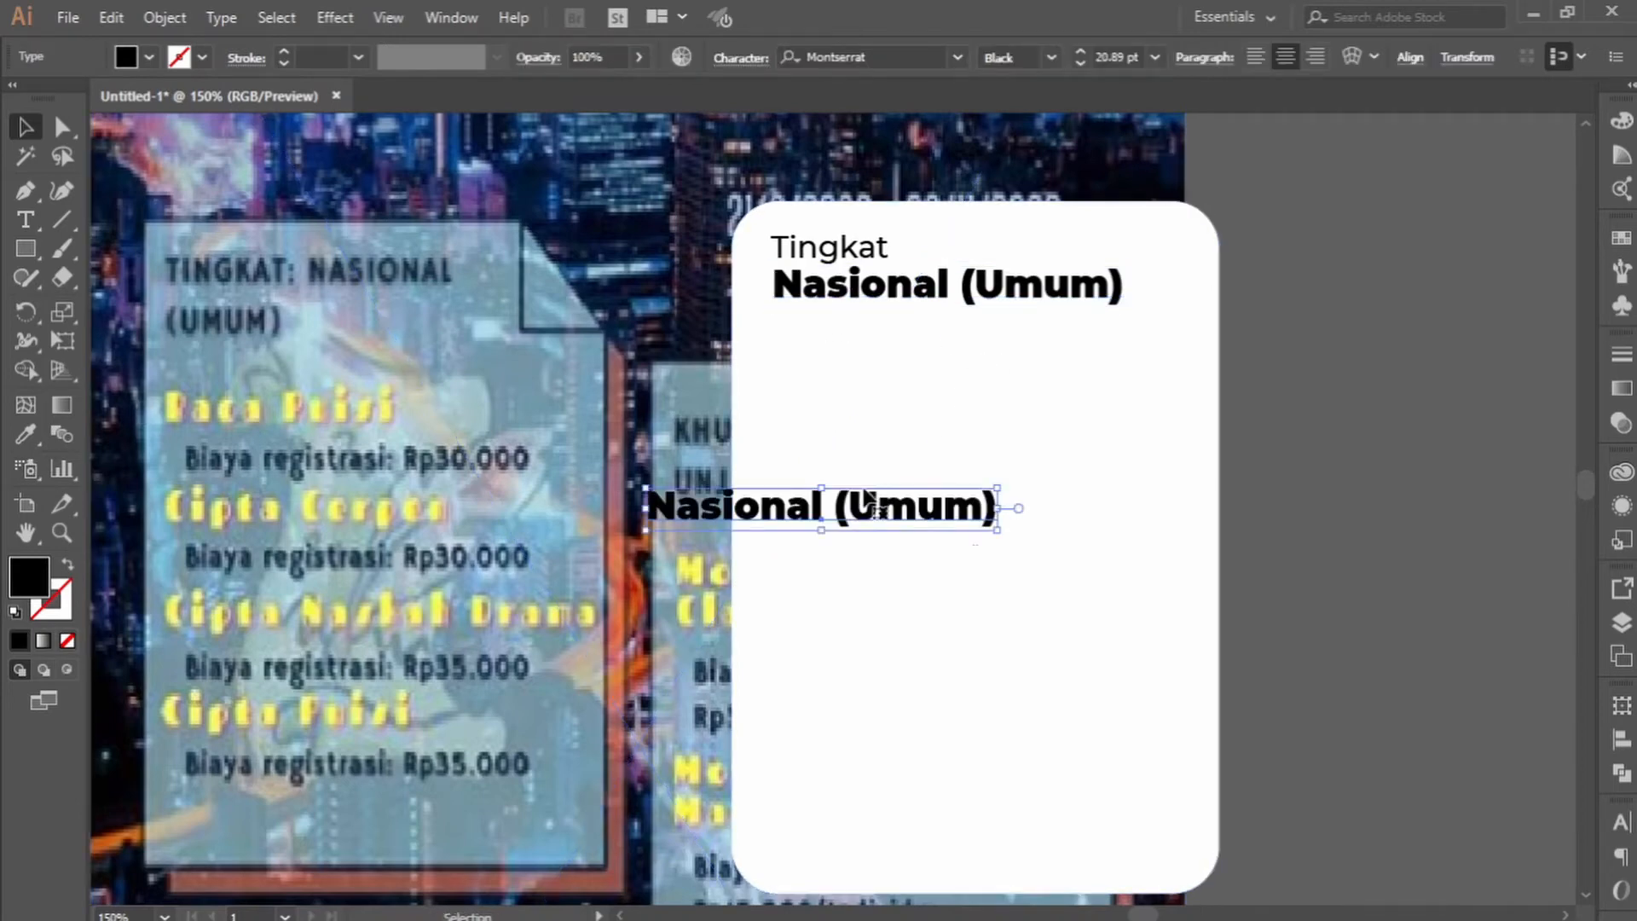
left_click_drag(852, 518, 1002, 454)
Replace the copied heading's text with "Baca Puisi" and move it up and left beneath the heading.
double_click(1002, 455)
key("ctrl+a")
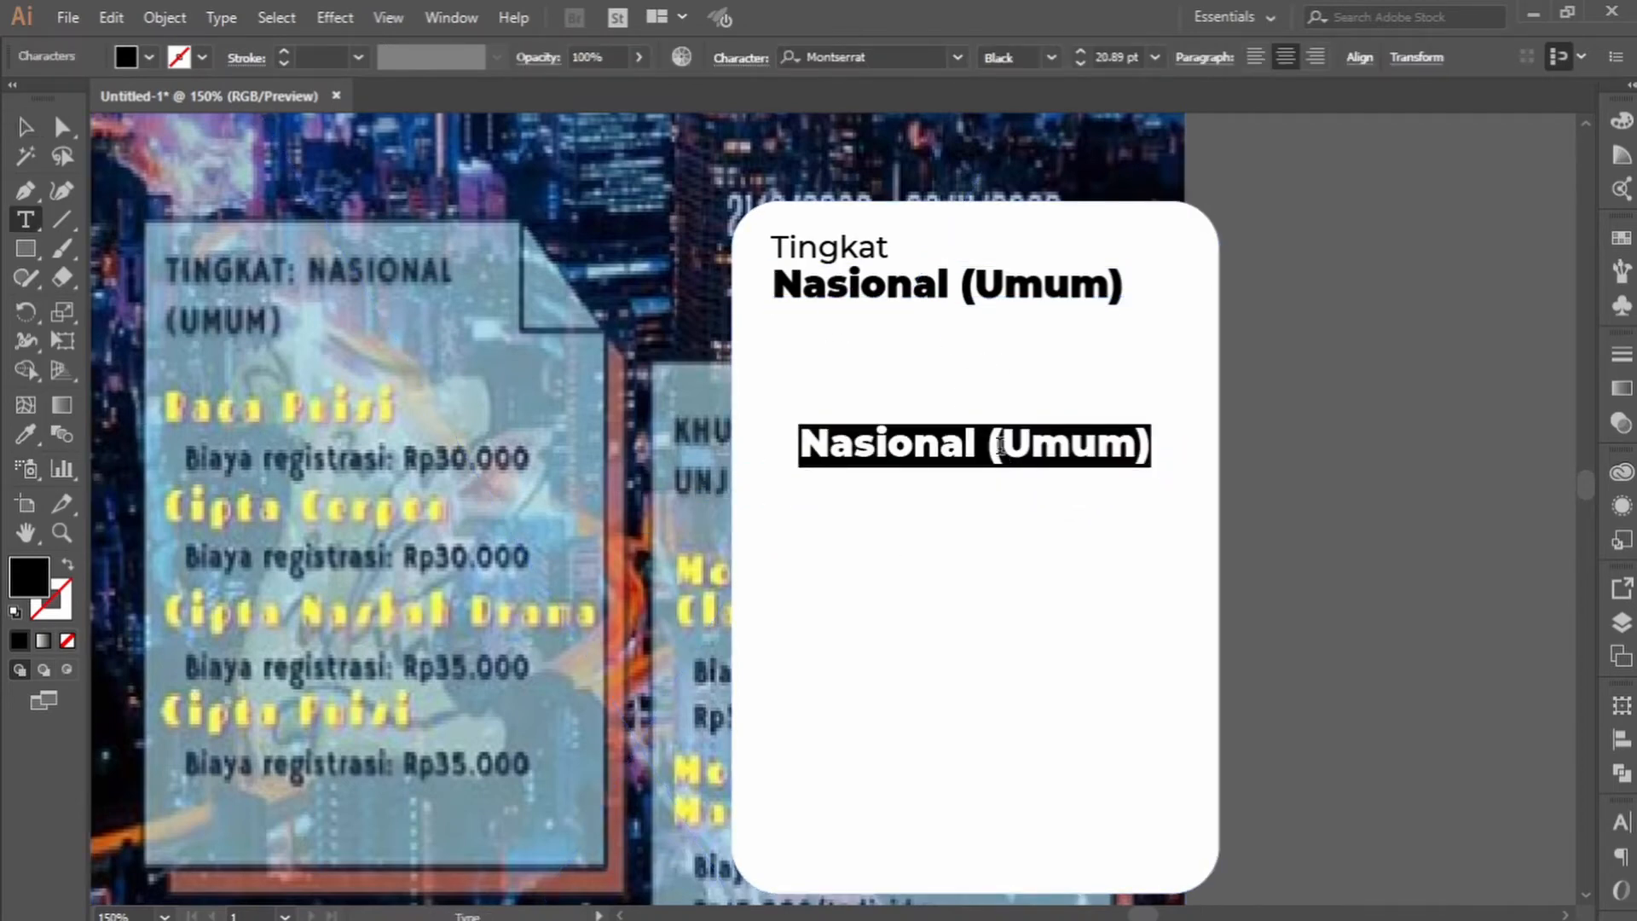
type("Baca P")
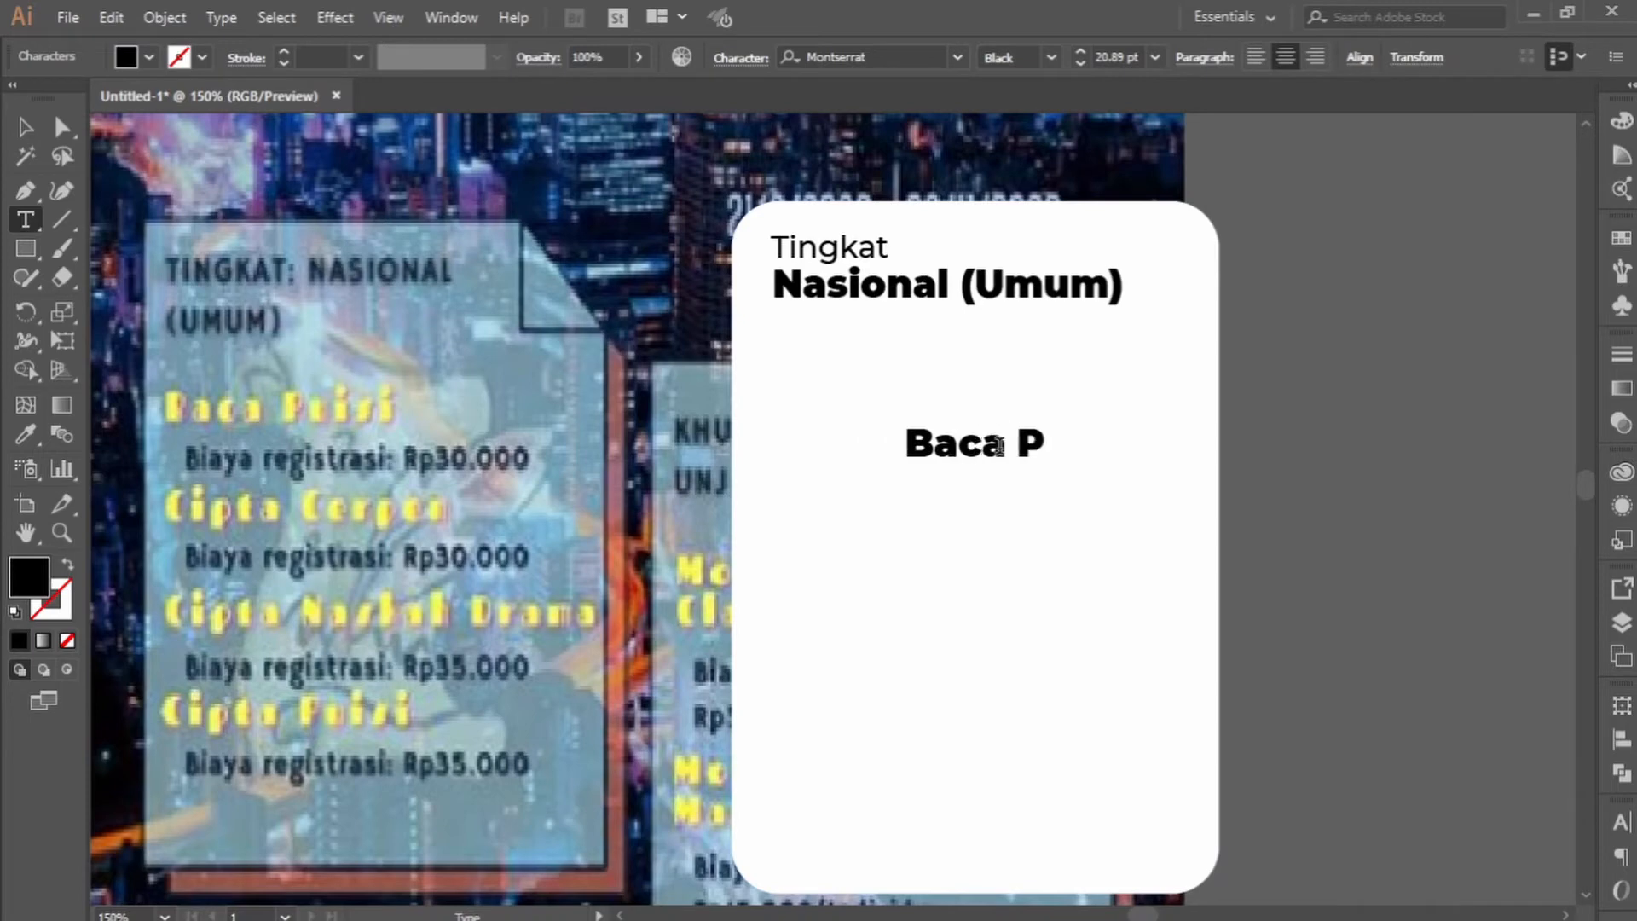
type("uisi")
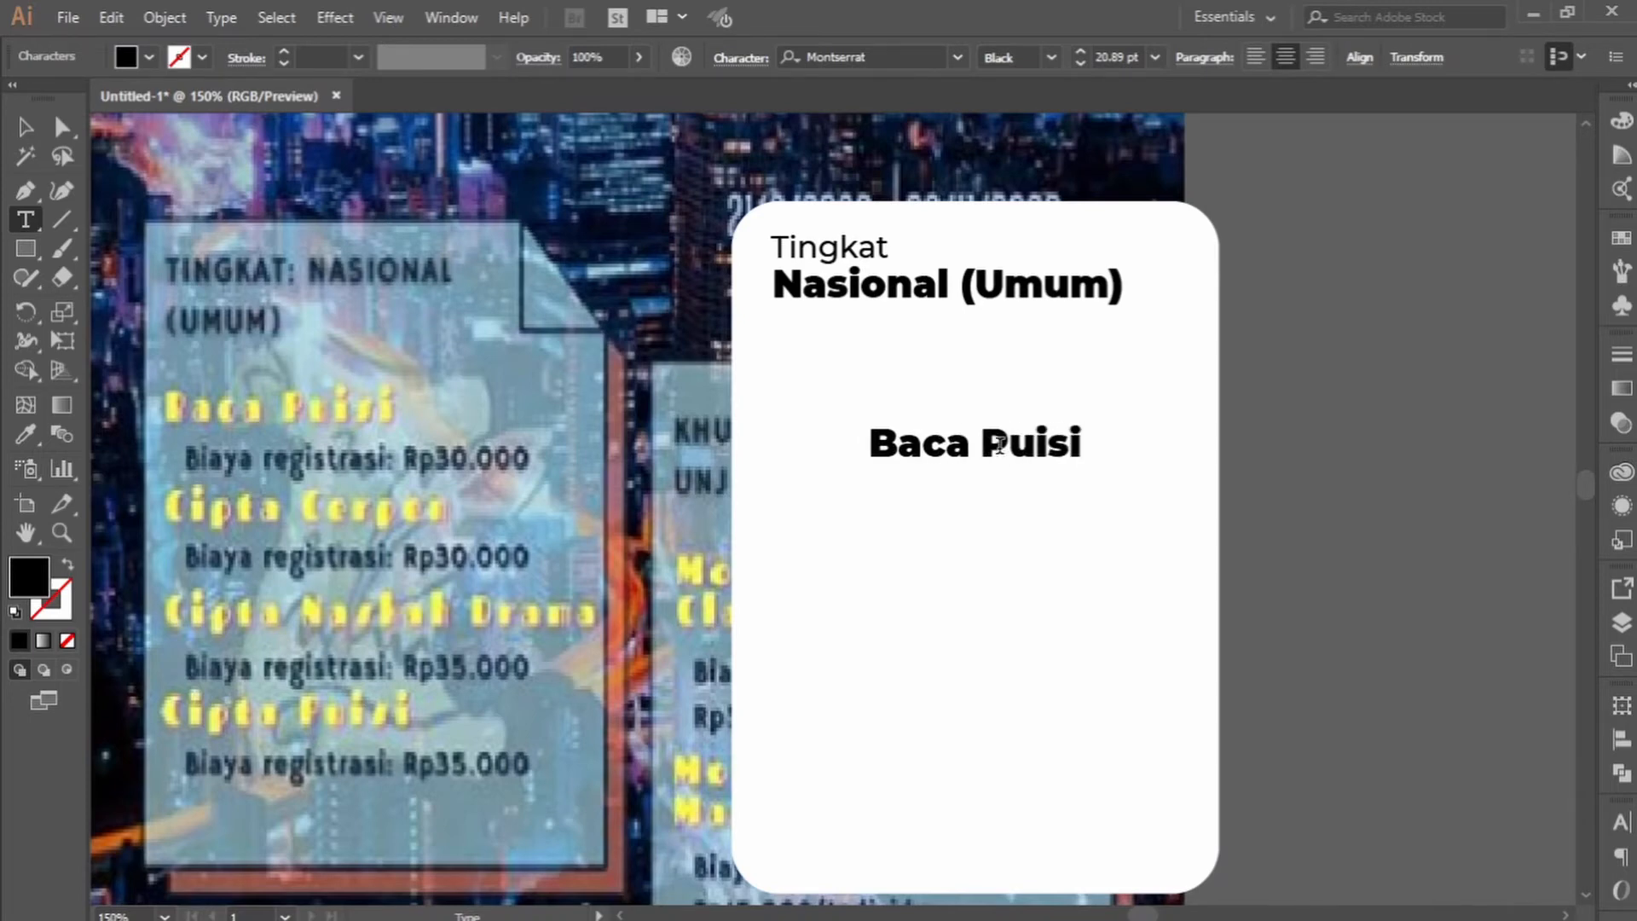
left_click(34, 124)
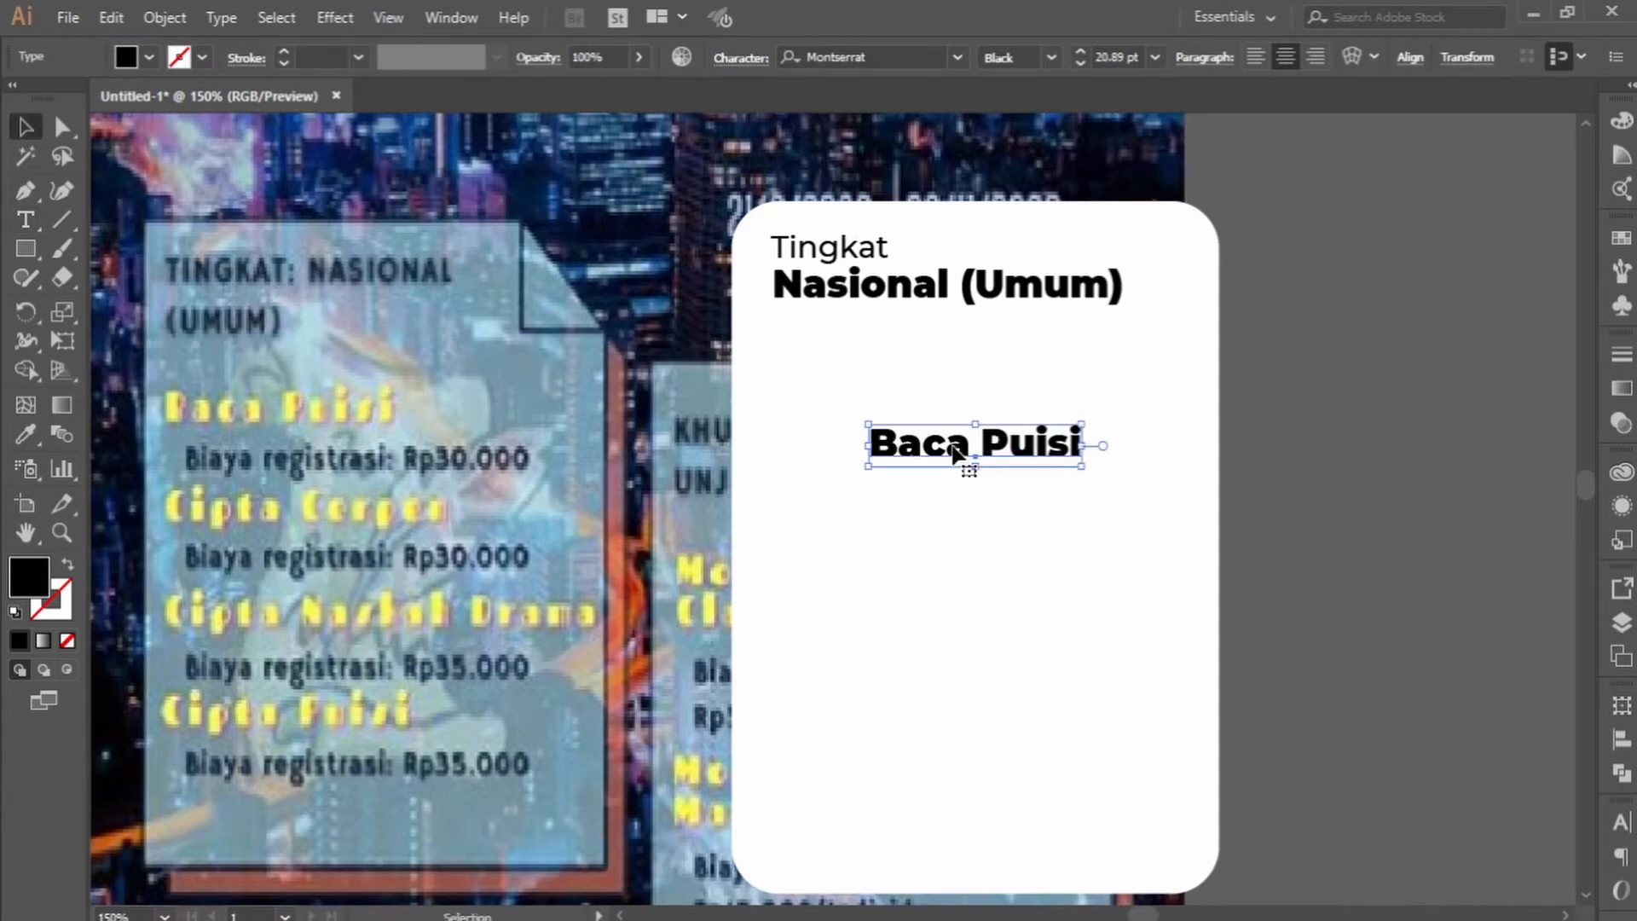
left_click_drag(960, 456, 886, 414)
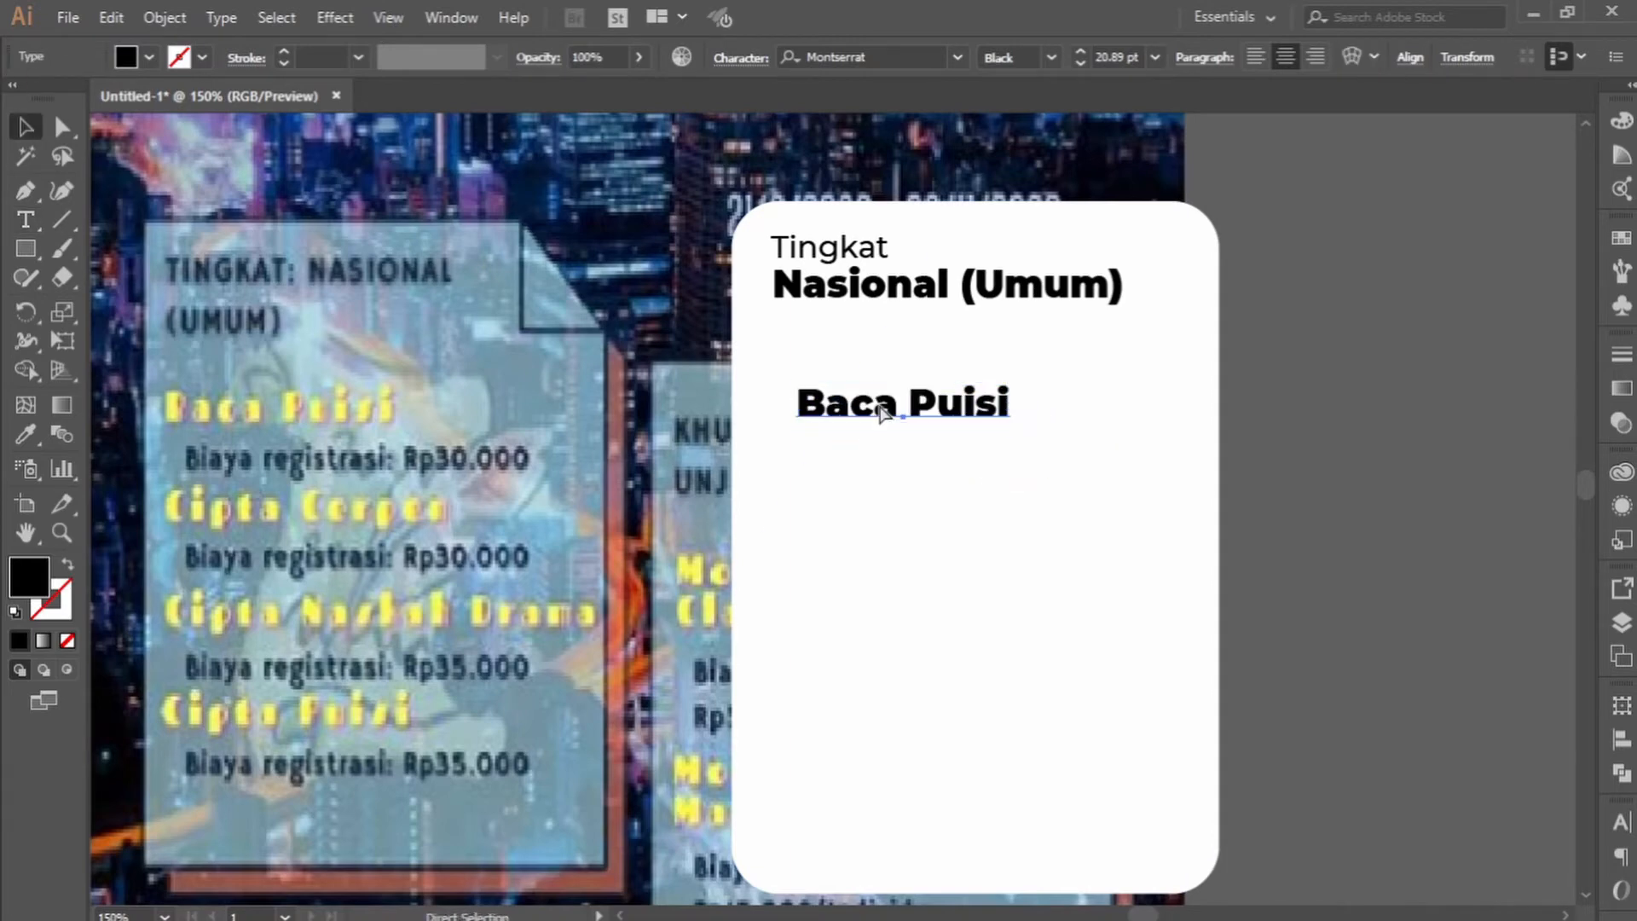
Duplicate "Baca Puisi" three times, stacking the copies in a column down the white rectangle.
type("Baca Puisi")
left_click_drag(879, 516, 887, 680, "alt")
mouse_move(951, 610)
left_mouse_down()
mouse_move(912, 544)
mouse_move(912, 492)
mouse_move(958, 583)
left_mouse_up()
key("a")
key("ctrl+v")
Place a copy of "Tingkat" beneath each of the four "Baca Puisi" lines.
left_click(832, 264)
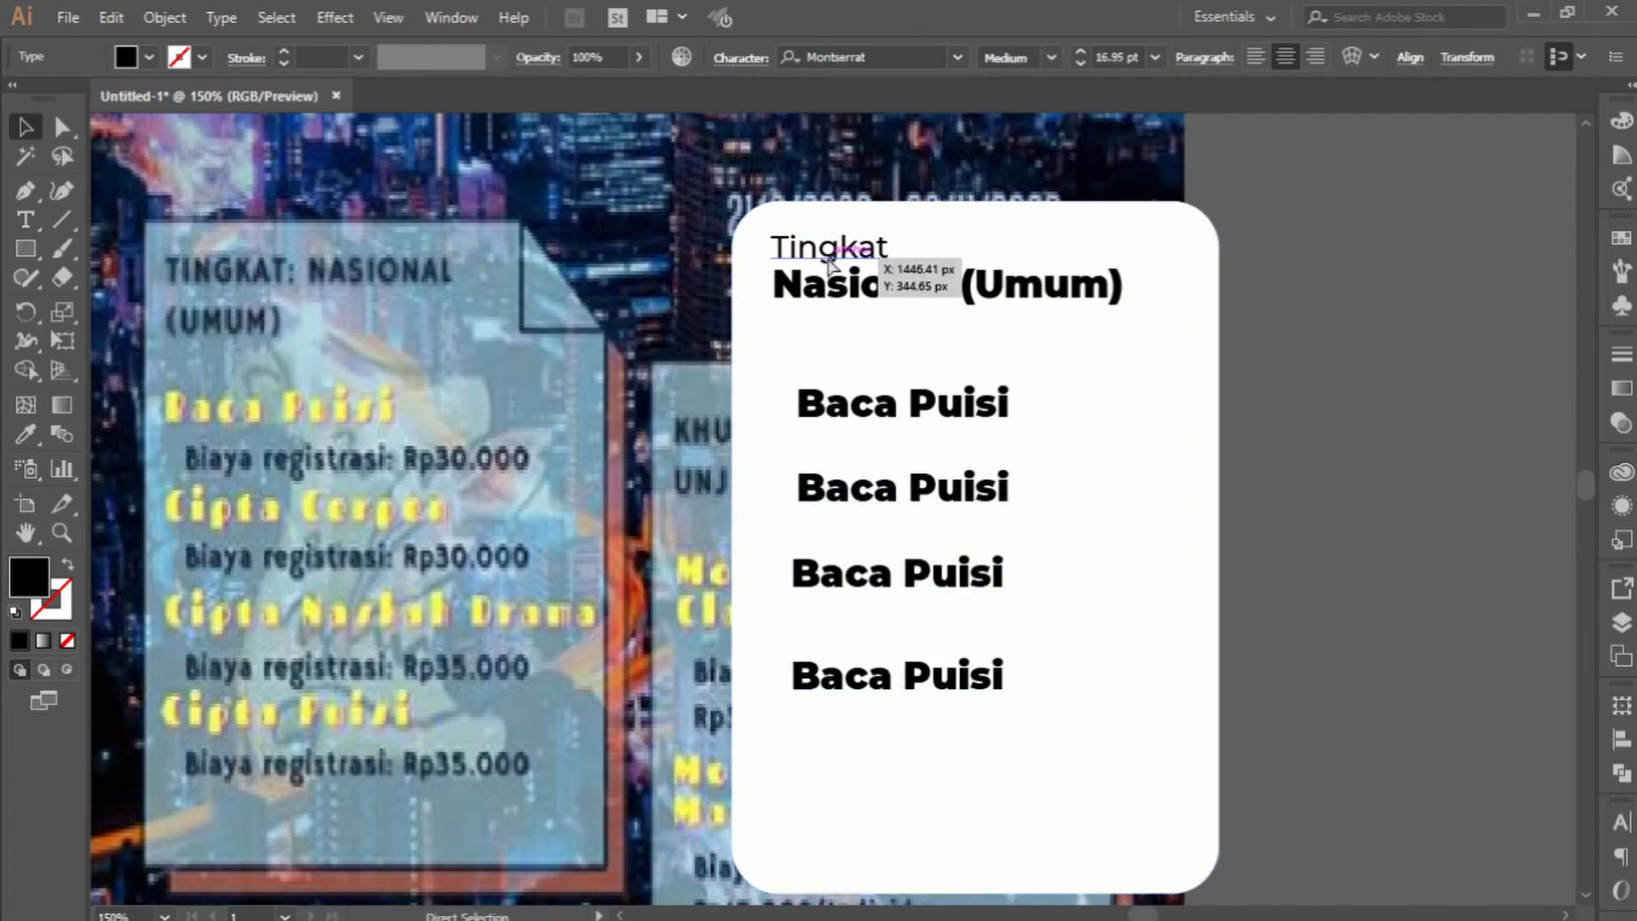
left_click_drag(827, 265, 976, 453)
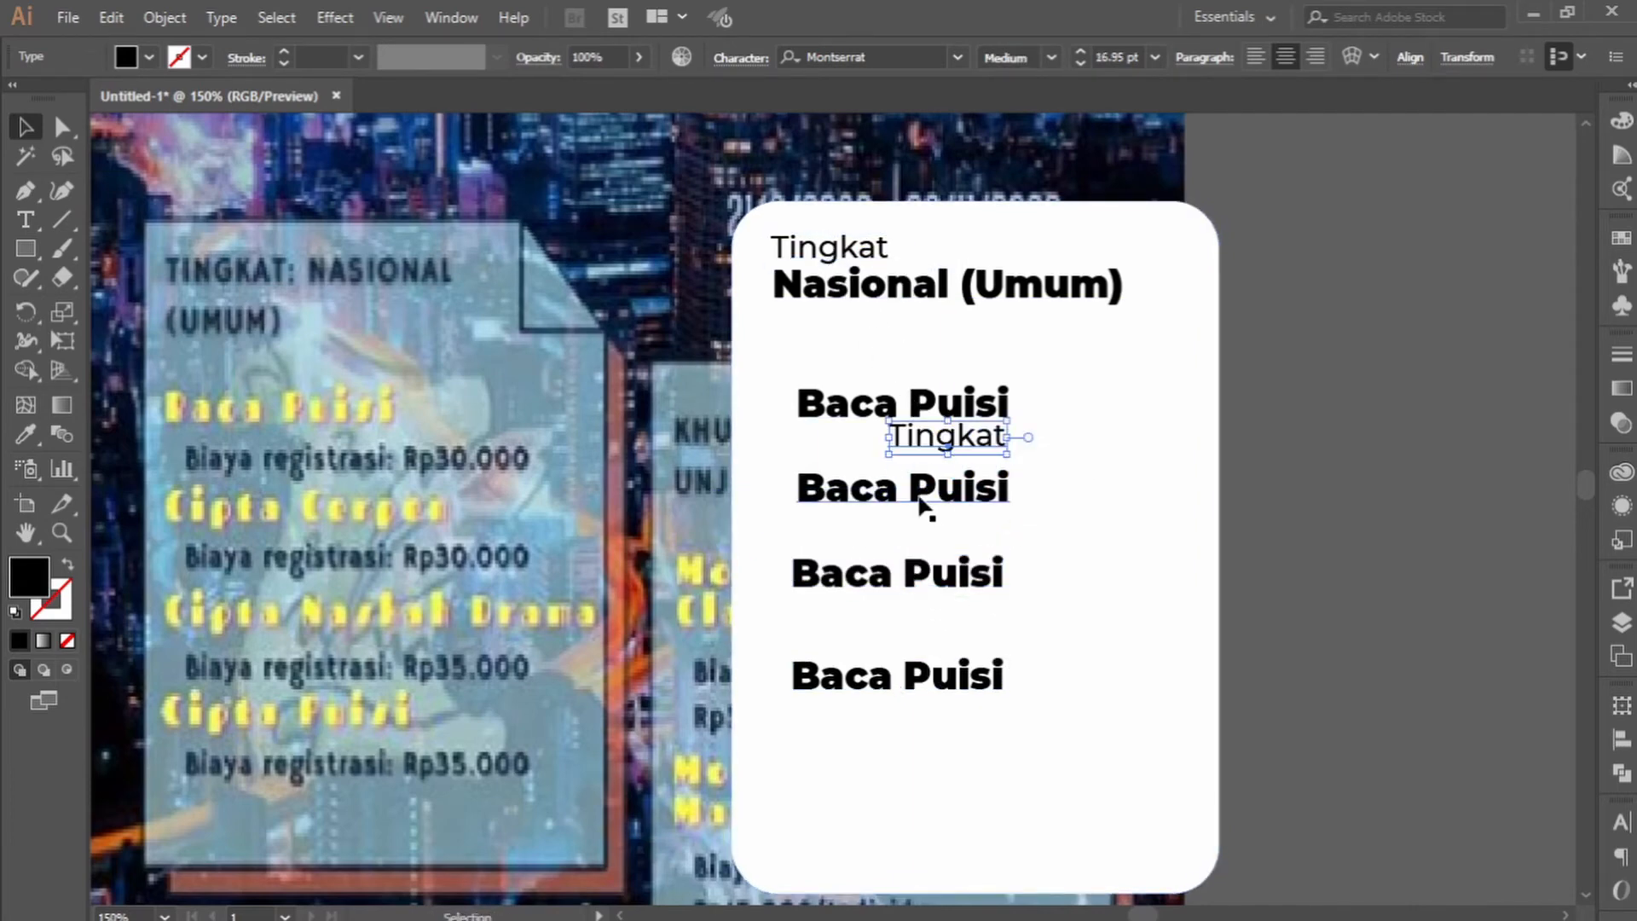
key("ctrl+v")
left_click_drag(855, 510, 972, 738)
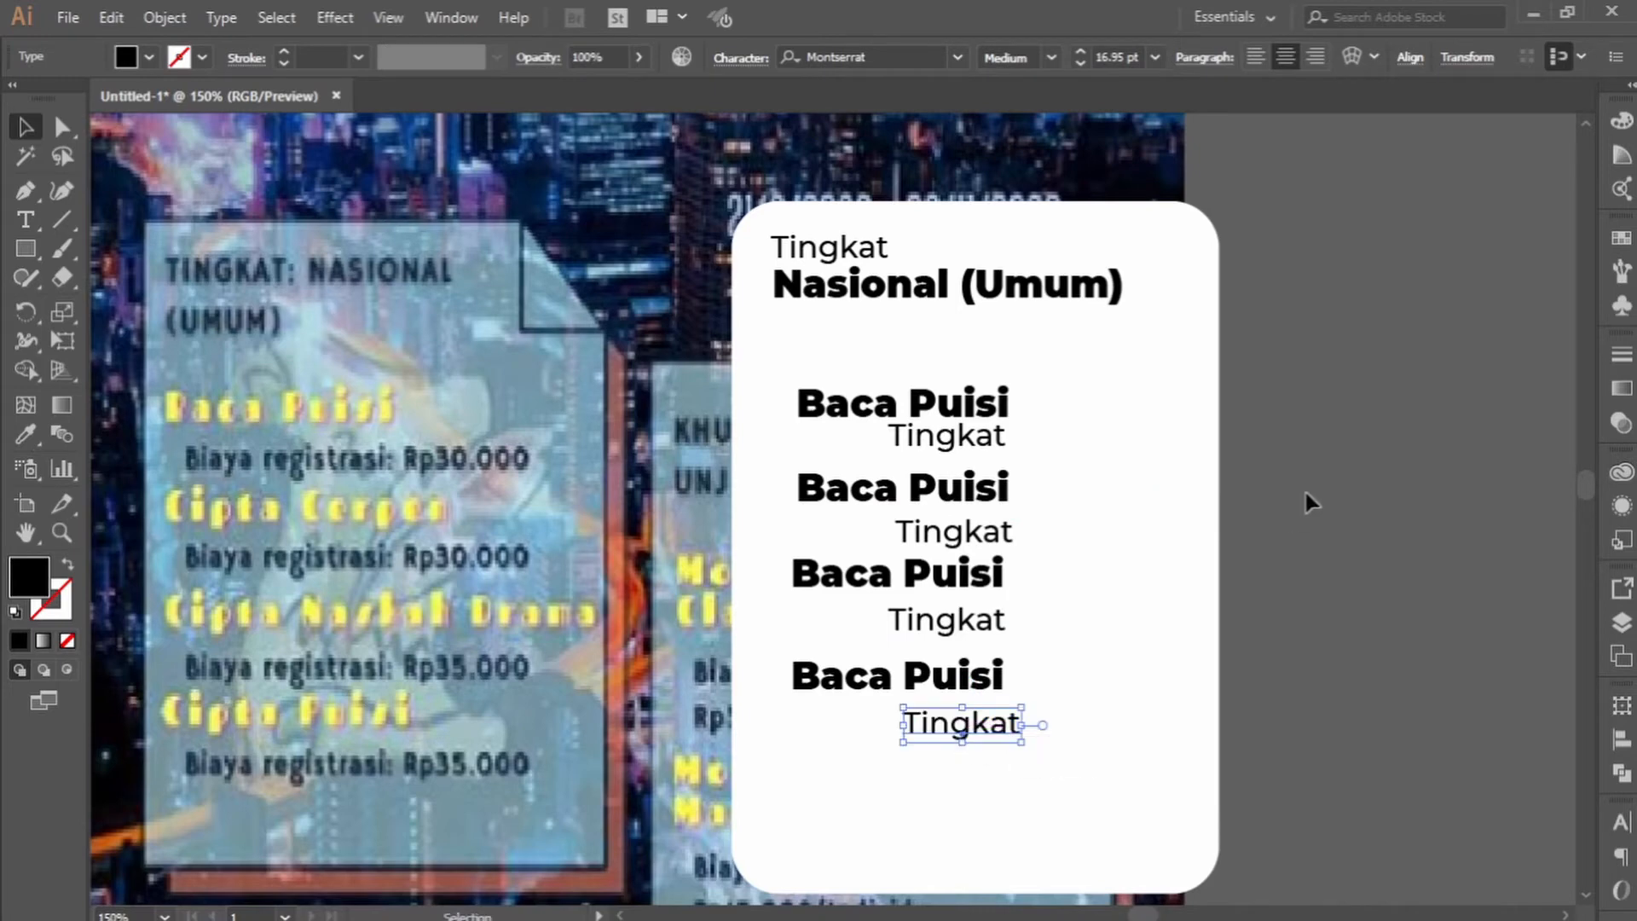
Shift the first "Baca Puisi" slightly left and set its weight to Montserrat Bold.
key("space")
left_click_drag(1306, 490, 1273, 472)
left_click_drag(912, 392, 891, 387)
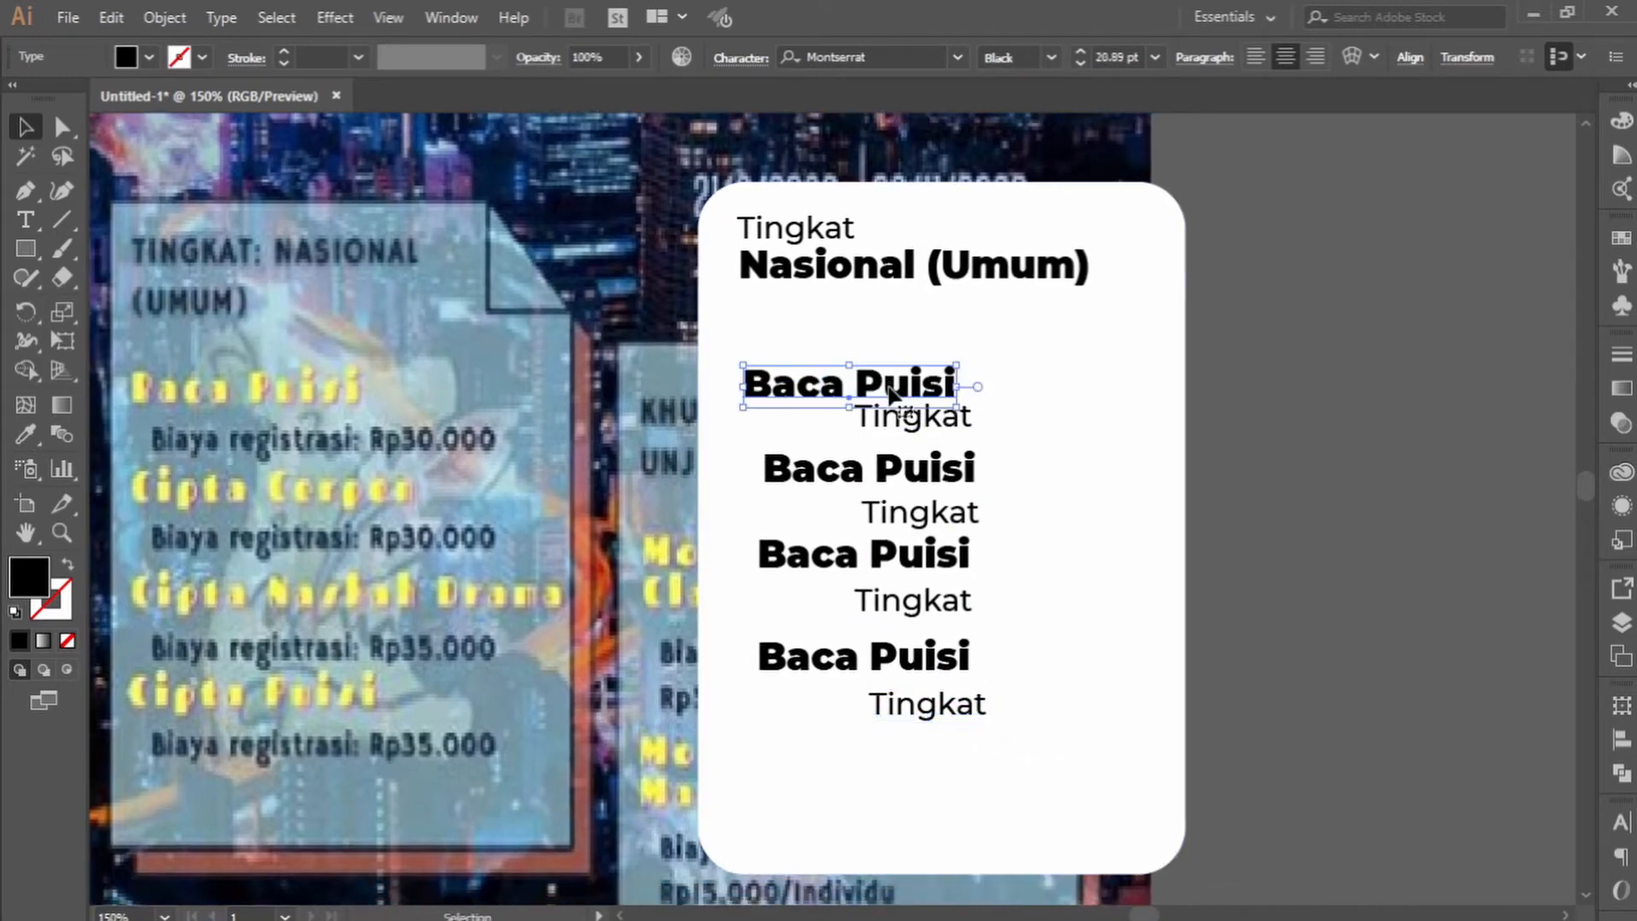
left_click(1054, 58)
left_click(1064, 395)
left_click(1347, 394)
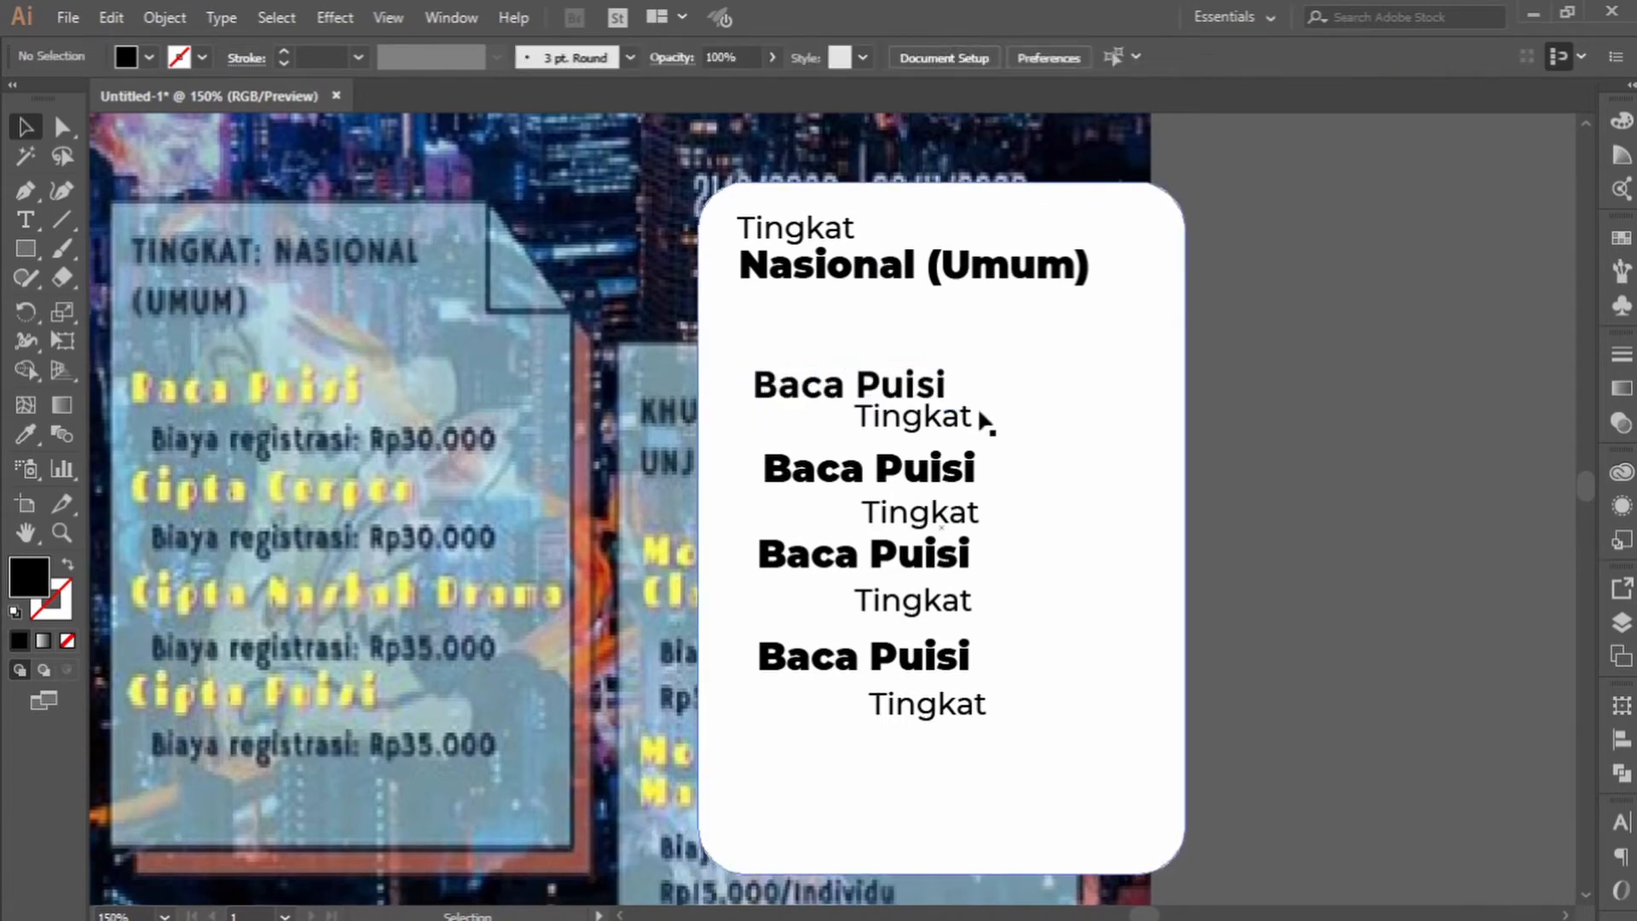
Move the first "Baca Puisi" and the "Tingkat" copy beneath it to the horizontal centre of the white rectangle.
scroll(950, 411, "up", 1)
left_click_drag(897, 421, 959, 408)
left_click_drag(1021, 461, 994, 477)
left_click_drag(1300, 509, 1473, 398)
scroll(1329, 431, "down", 1)
left_click_drag(1286, 446, 1155, 481)
left_click_drag(1059, 395, 1131, 344)
left_click_drag(1008, 411, 1112, 384)
left_click(1100, 351)
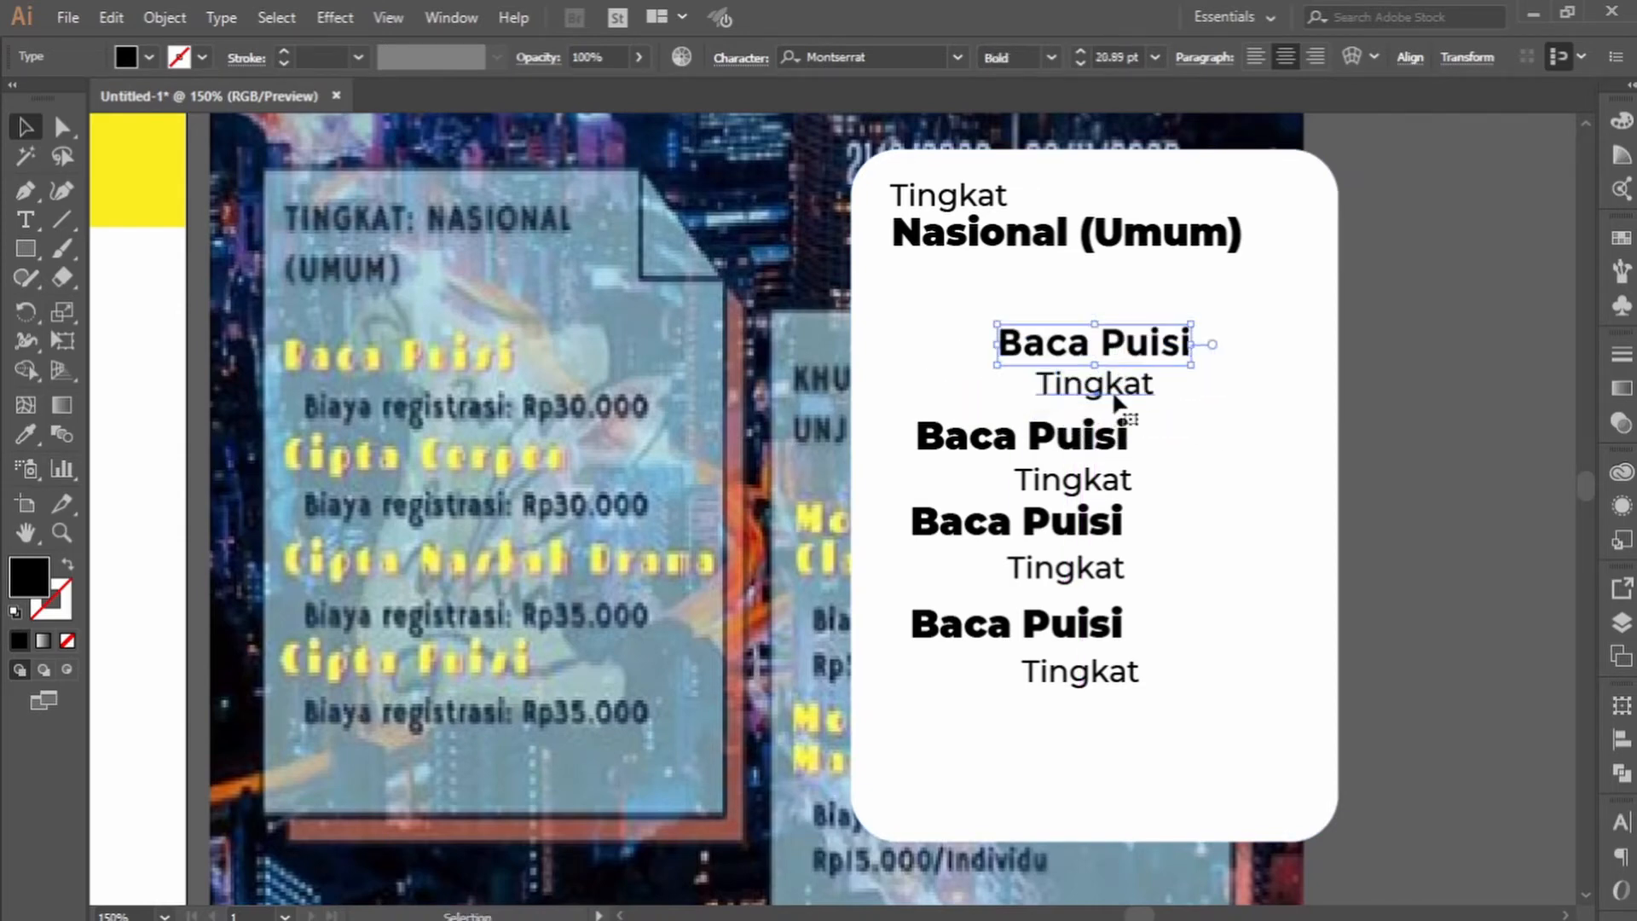
Replace the "Tingkat" copy under the first "Baca Puisi" with "Fee Rp. 30.000".
double_click(1112, 391)
type("Fee")
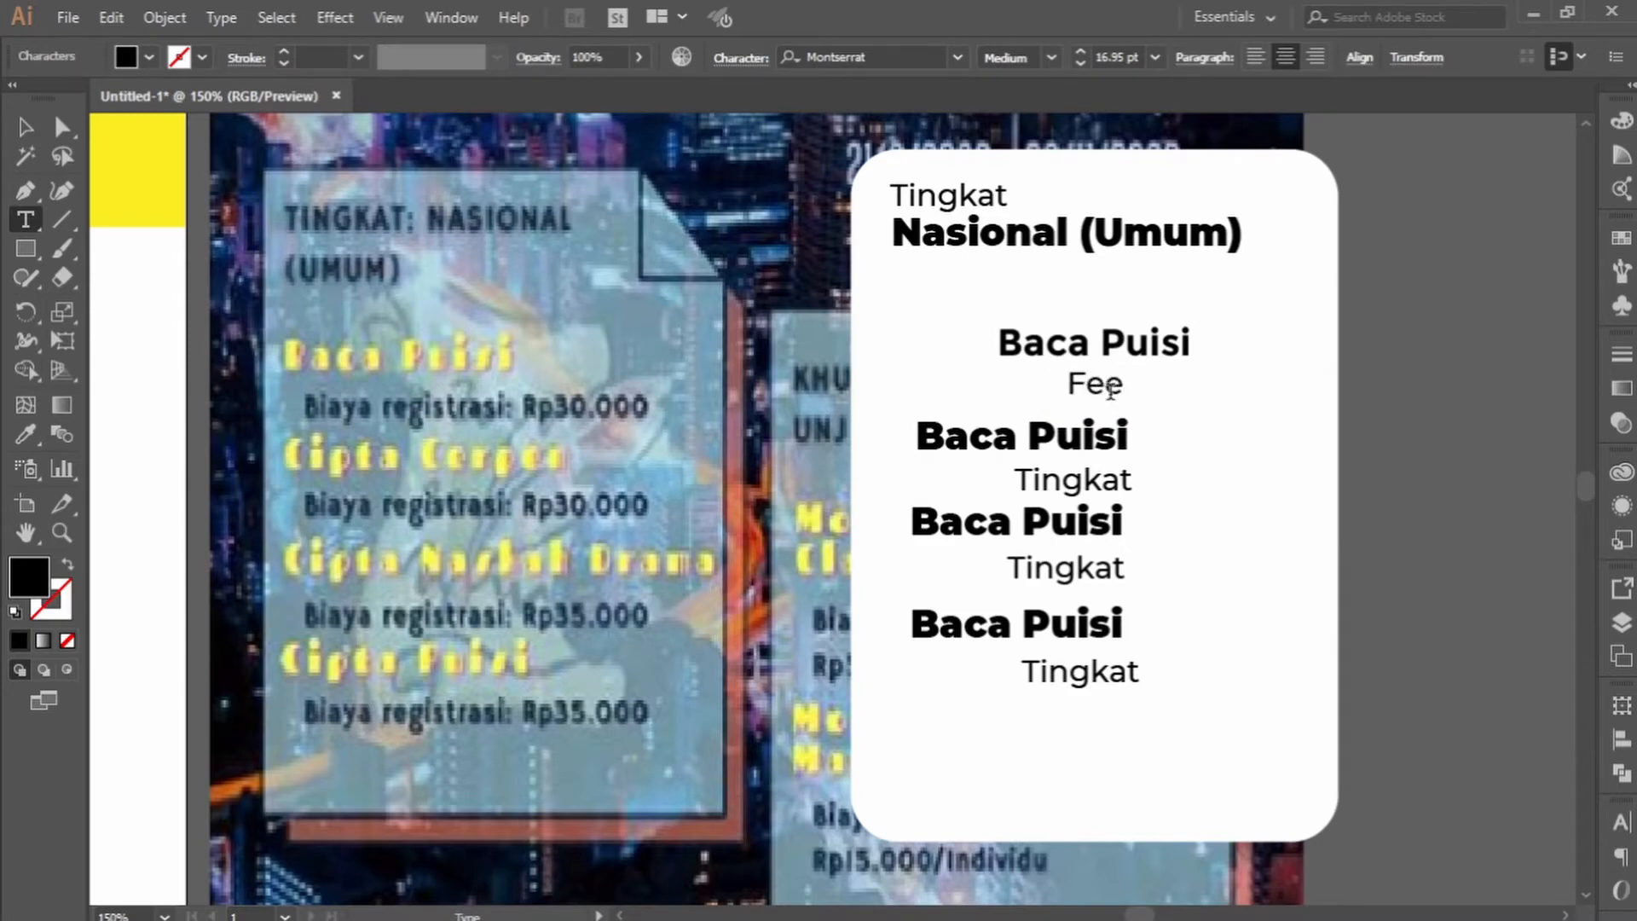
type(" RP")
key("BackSpace")
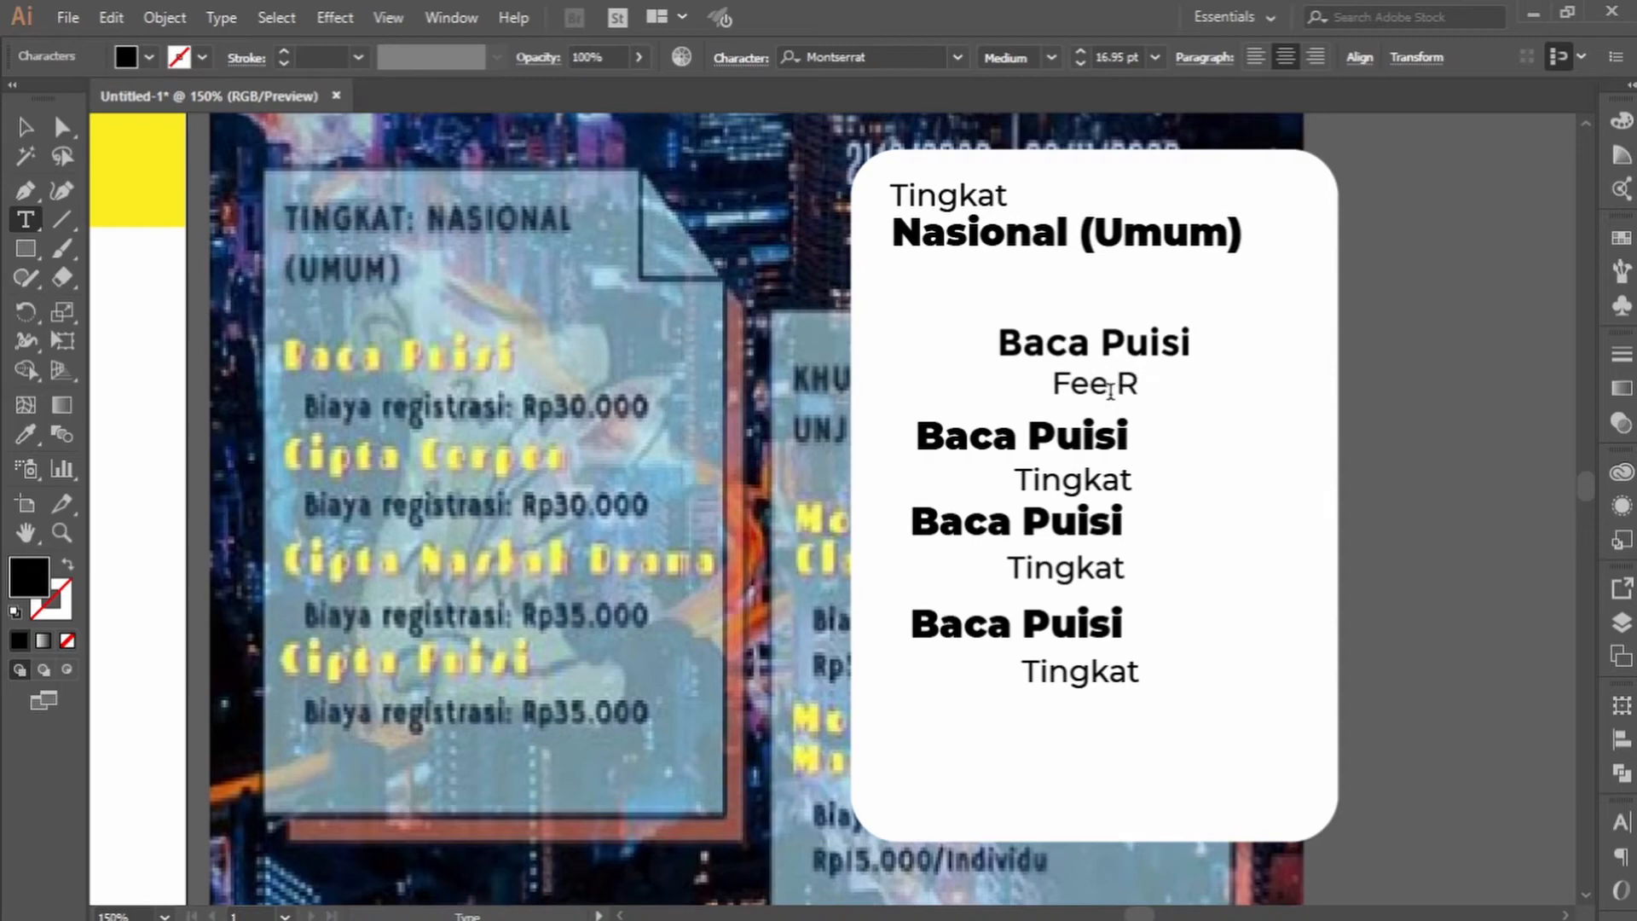
type("p.")
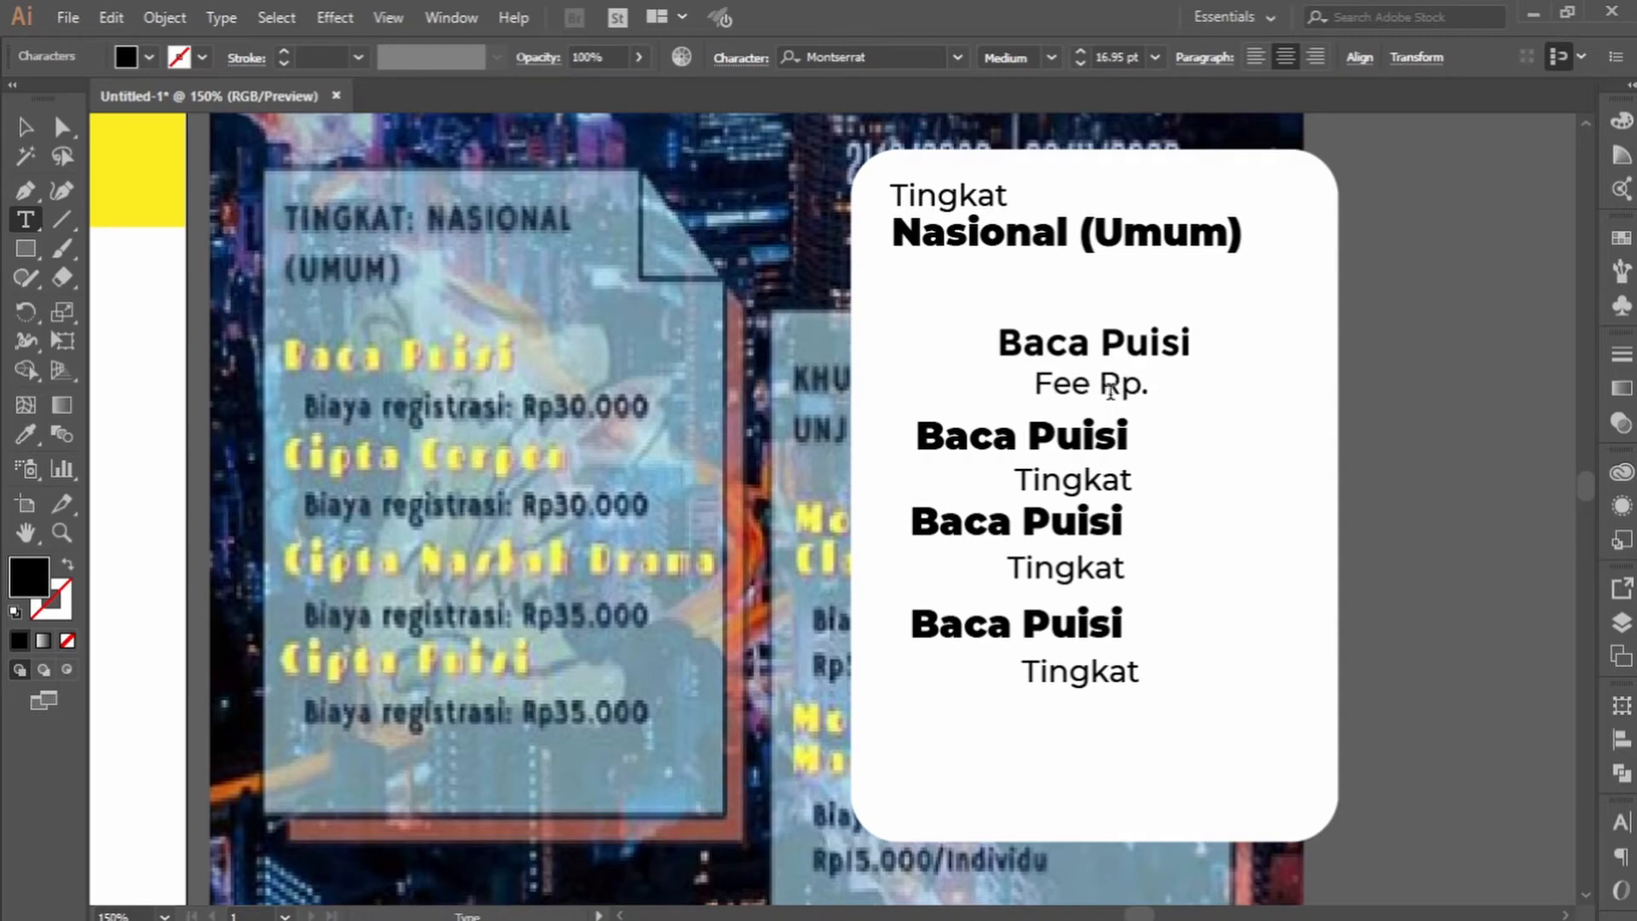
type(" 30.")
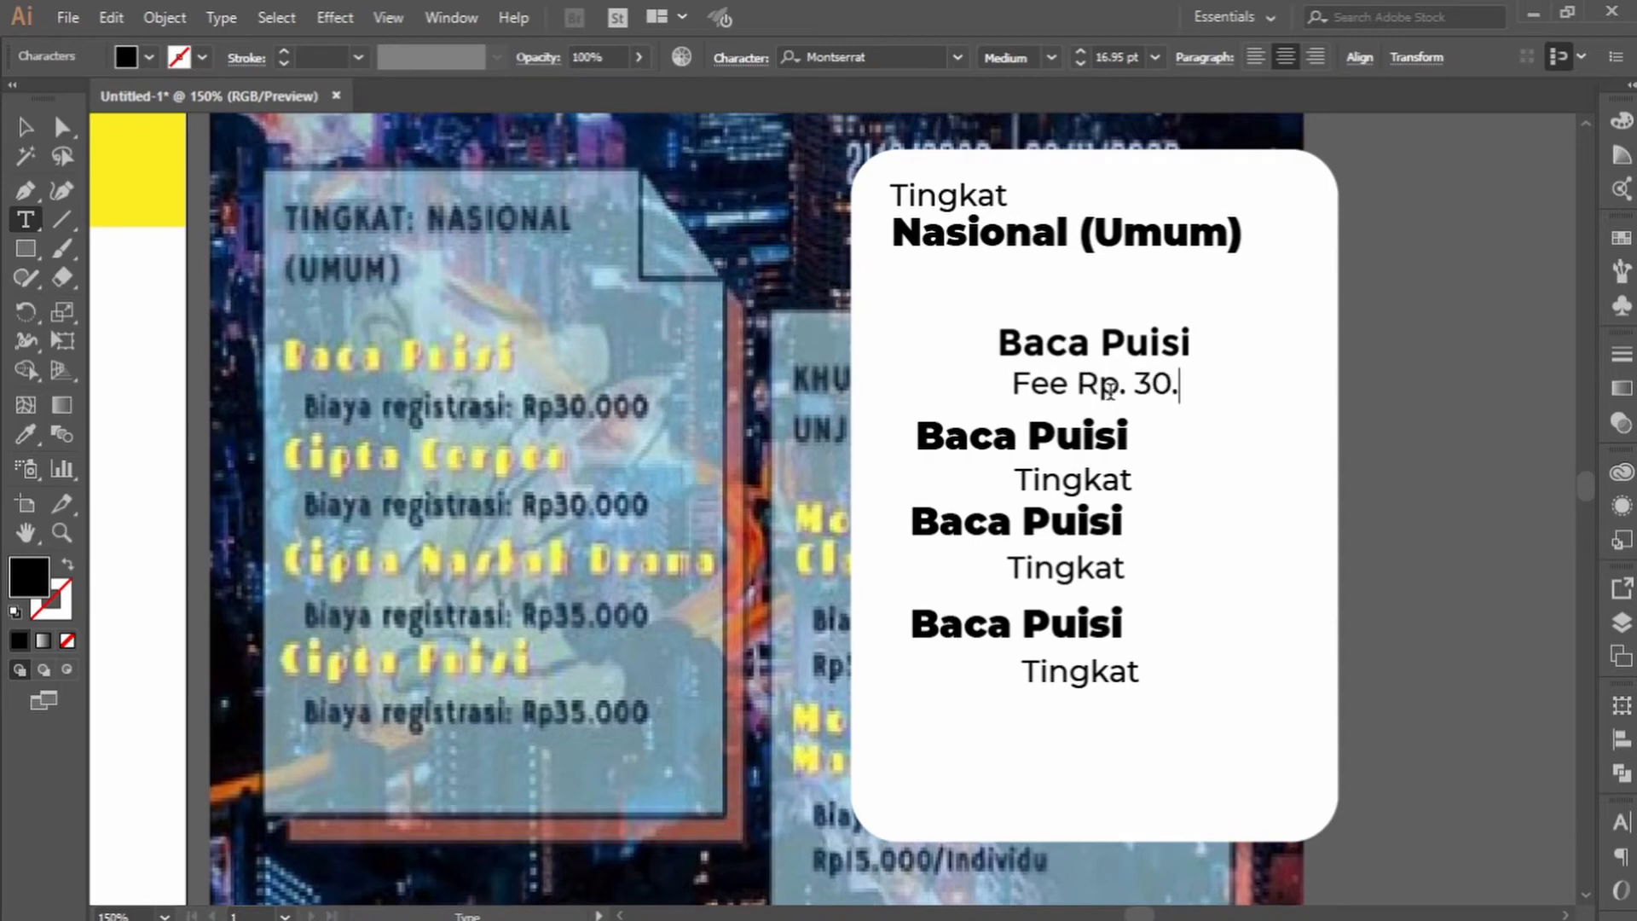
type("000")
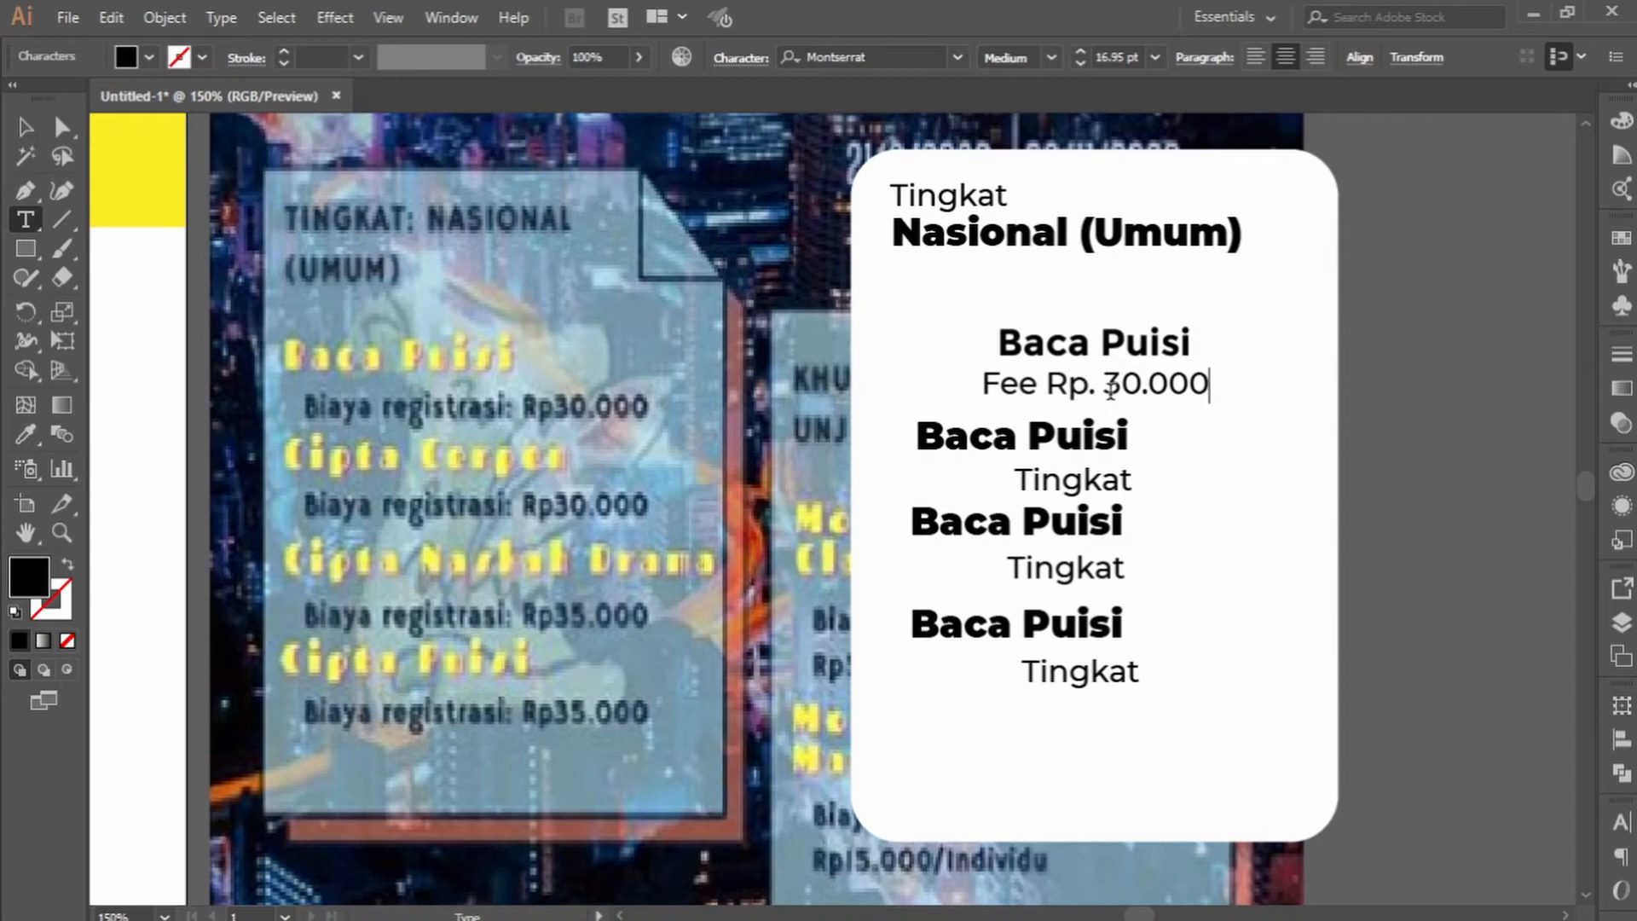
Delete the three lower "Baca Puisi" lines and the "Tingkat" copies beneath them, keeping the first "Baca Puisi" with its fee line.
left_click(25, 126)
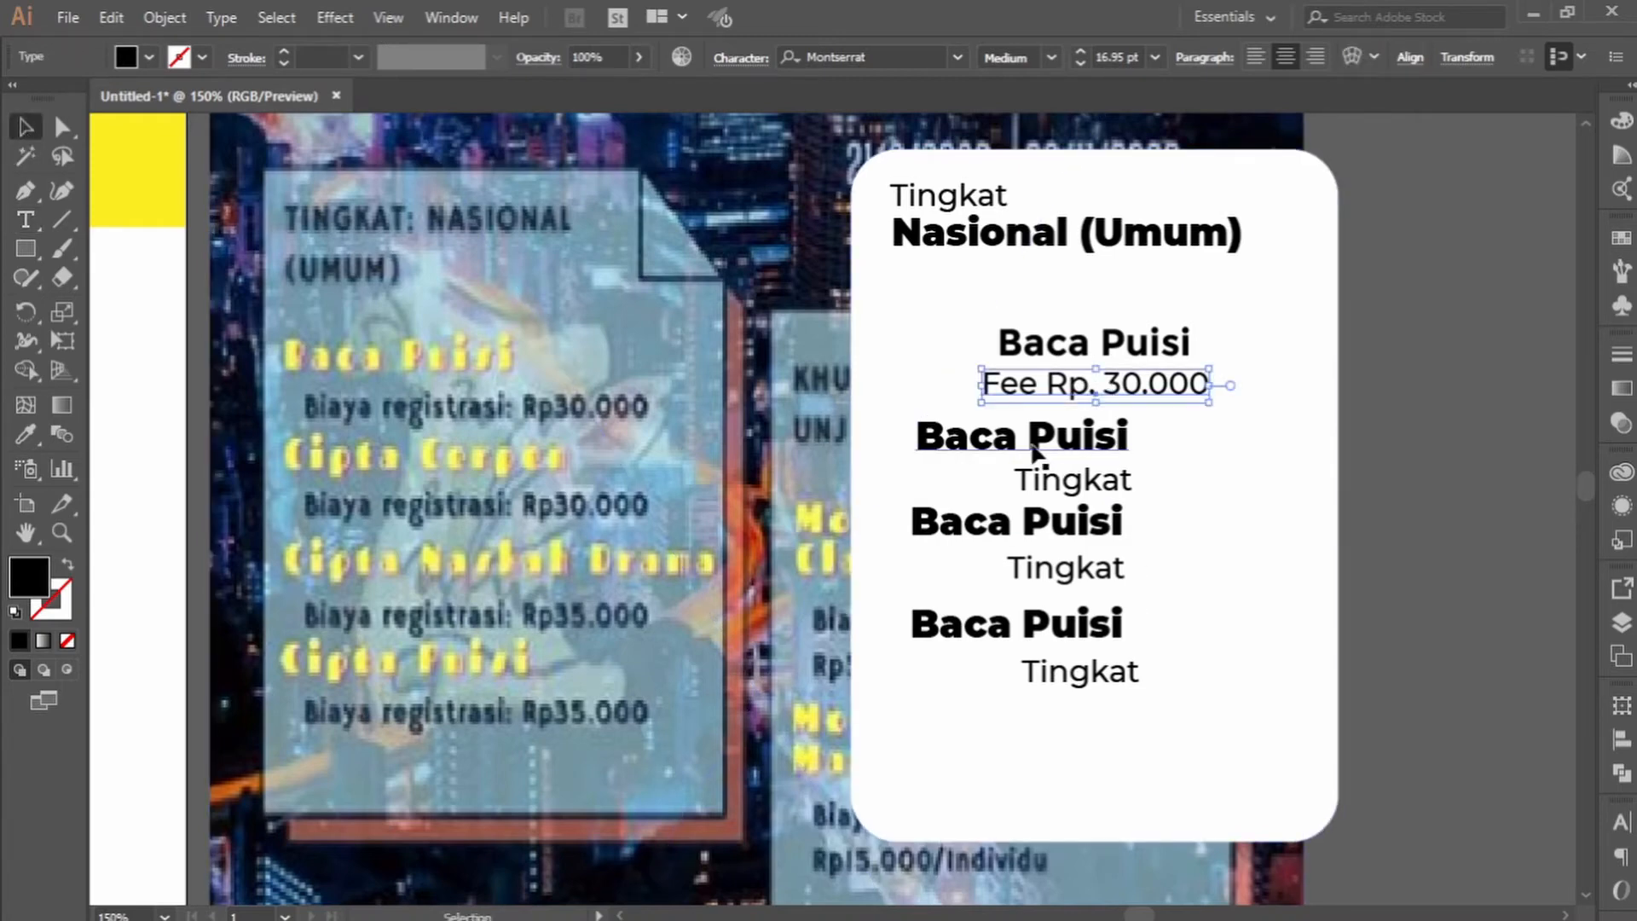
left_click(1040, 481)
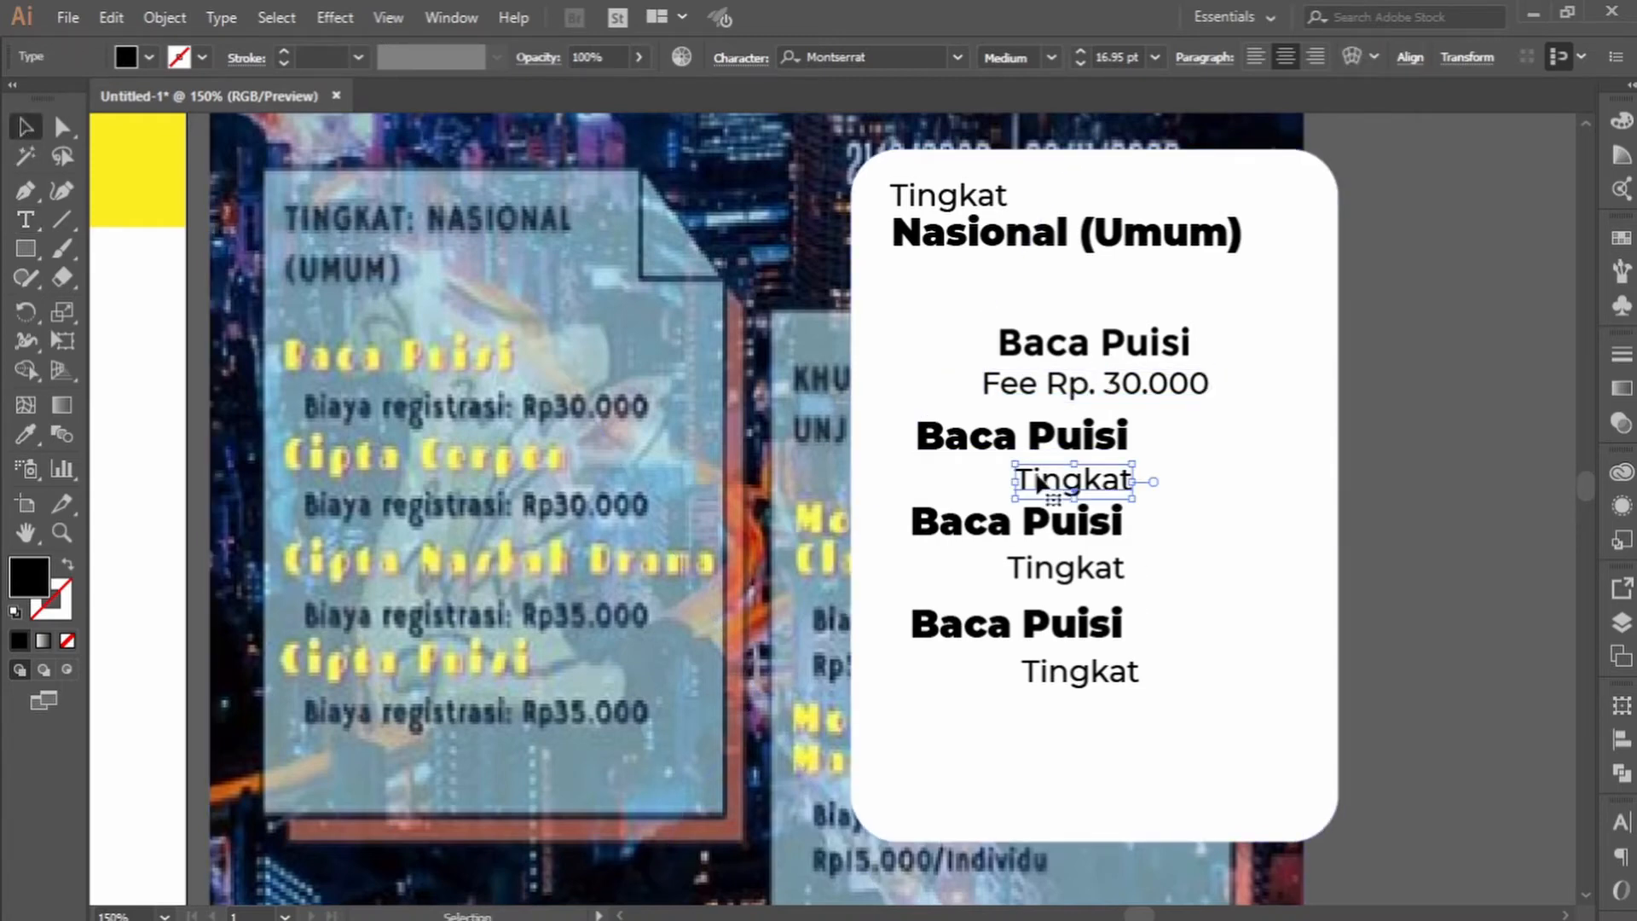
double_click(1094, 489)
key("ctrl+a")
left_click(24, 127)
left_click(1126, 479)
left_click(974, 526, "shift")
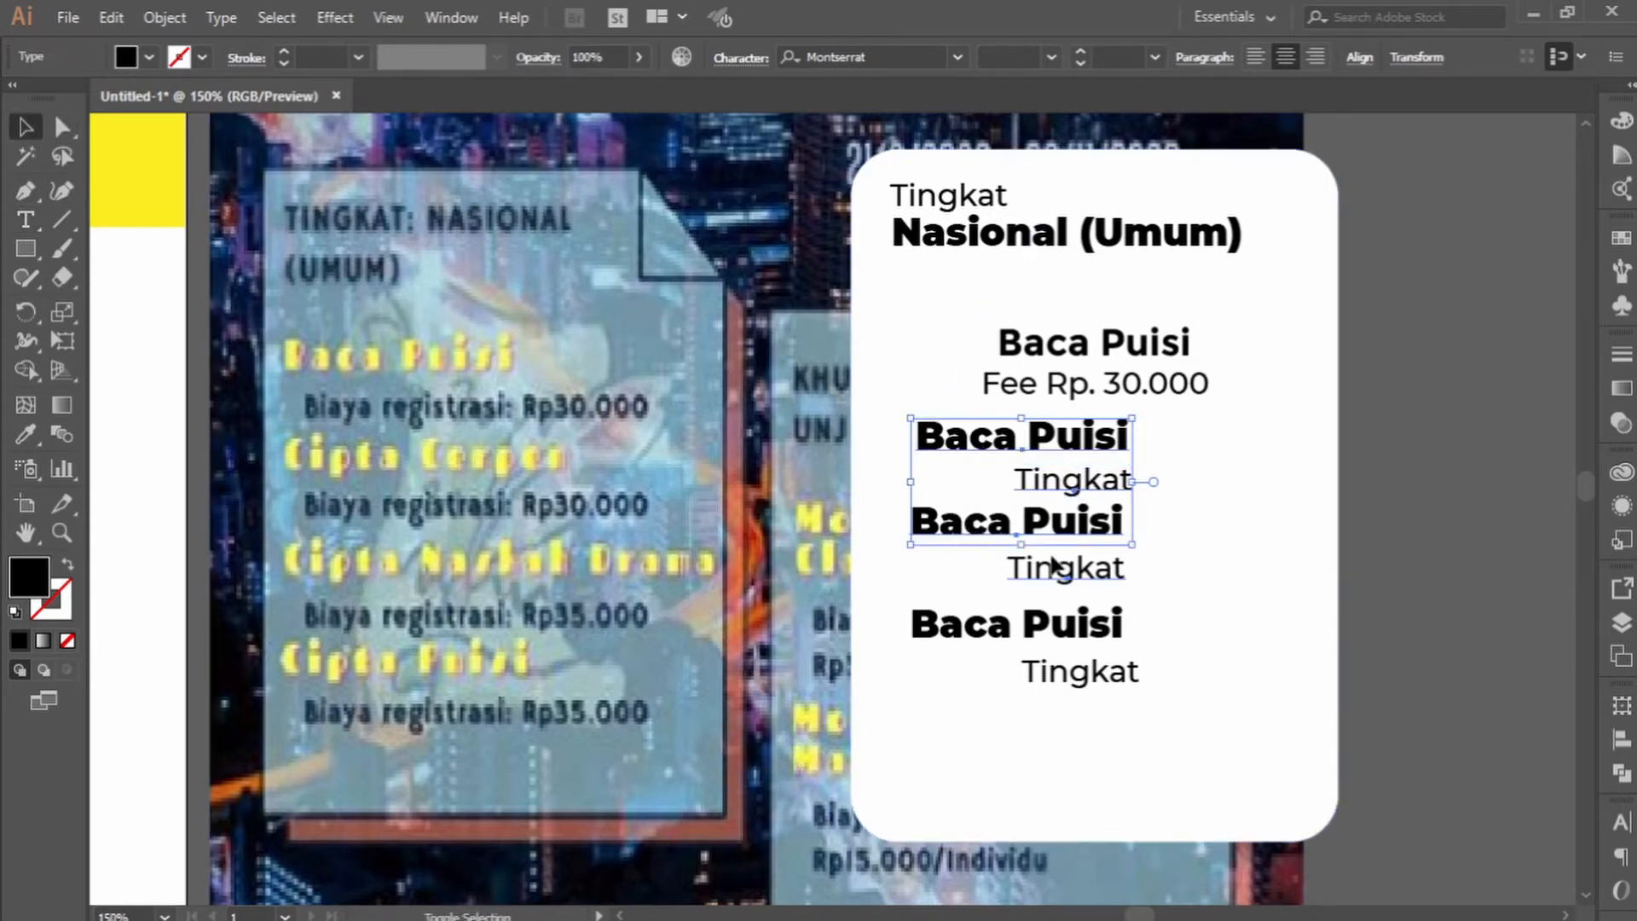
left_click(1078, 669, "shift")
key("Delete")
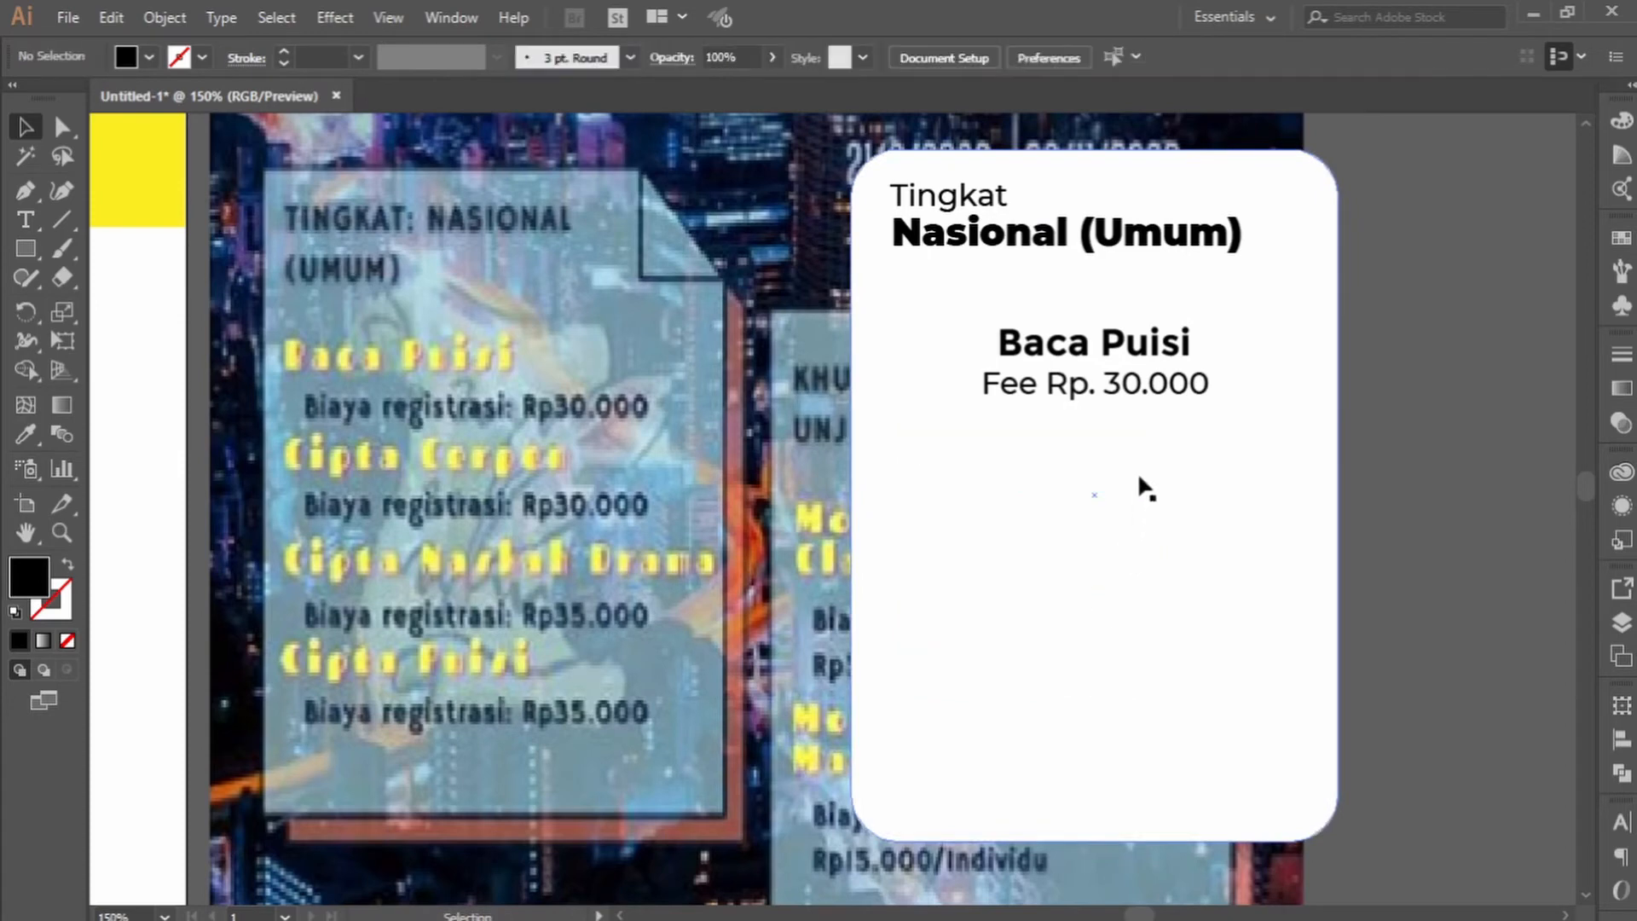
Duplicate the "Baca Puisi" and "Fee Rp. 30.000" pair three times, stacking the copies down the white rectangle.
left_click(1099, 375)
left_click(1098, 356, "shift")
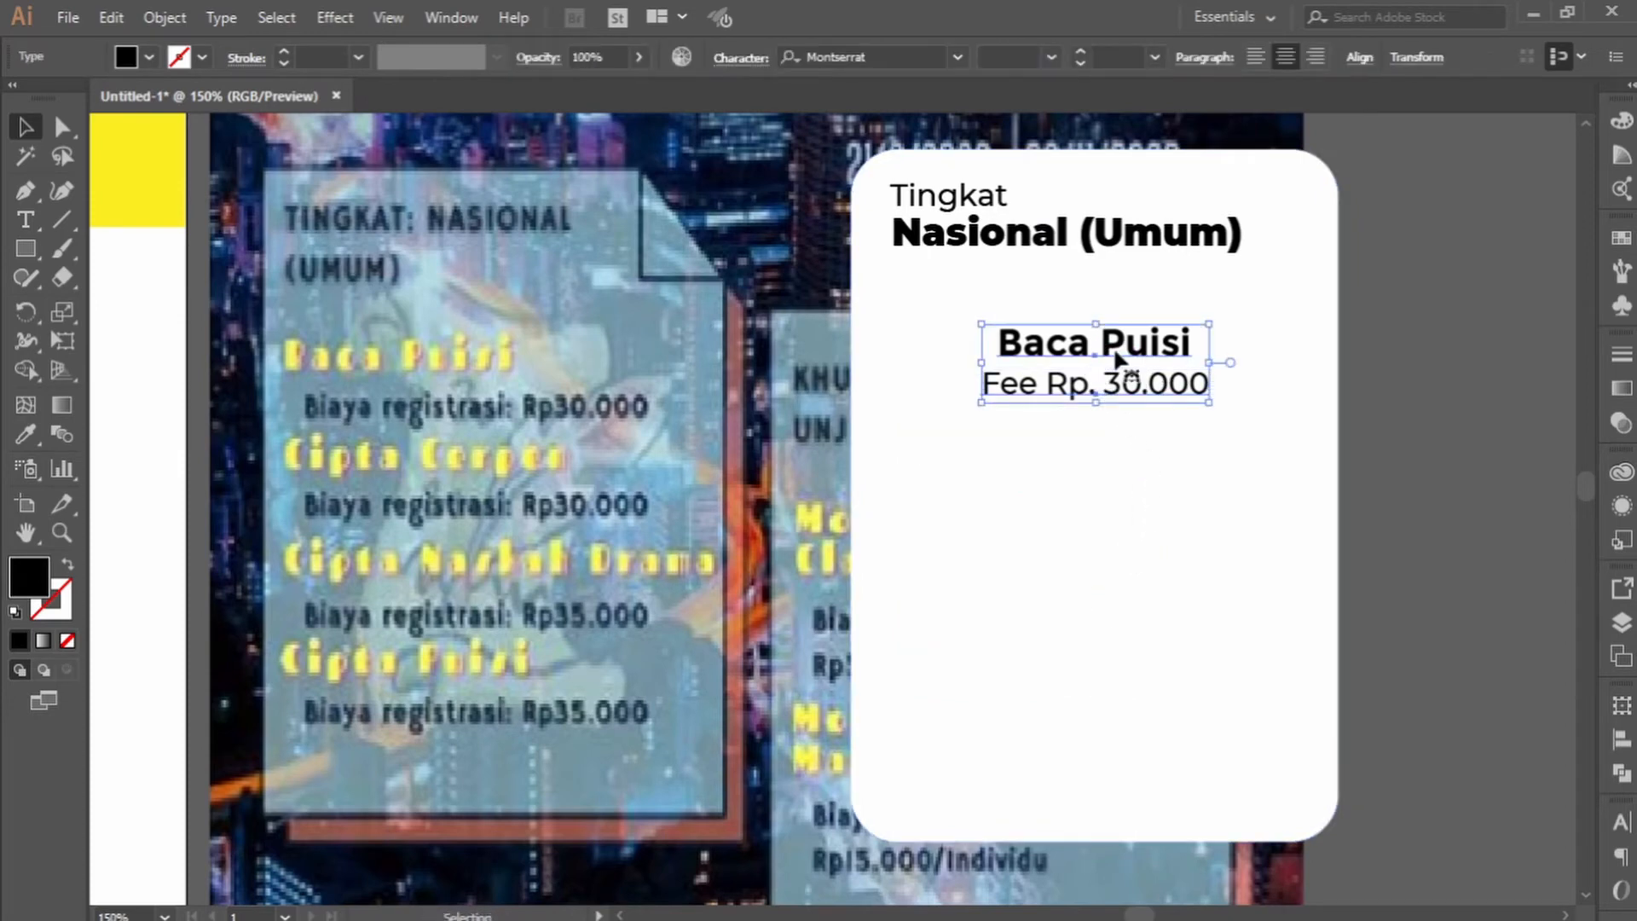
left_click_drag(1098, 357, 1157, 460, "alt")
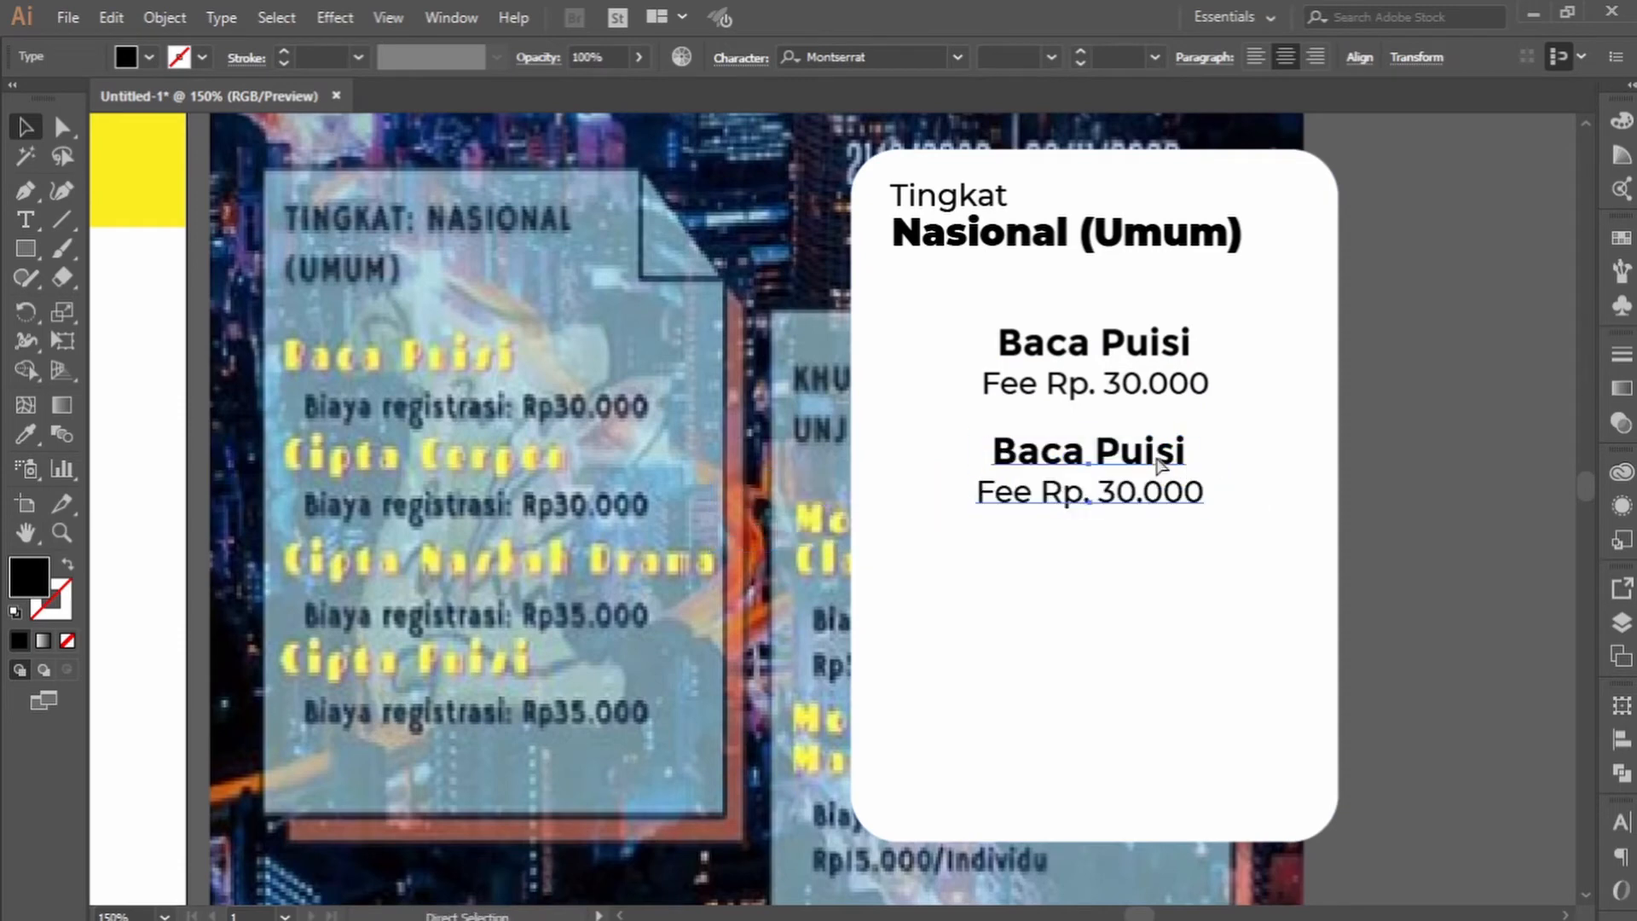
key("ctrl+v")
left_click_drag(884, 503, 1141, 572)
key("ctrl+v")
left_click_drag(898, 522, 1154, 686)
Align all four "Baca Puisi" and fee pairs to a common horizontal centre.
left_click(1152, 573, "shift")
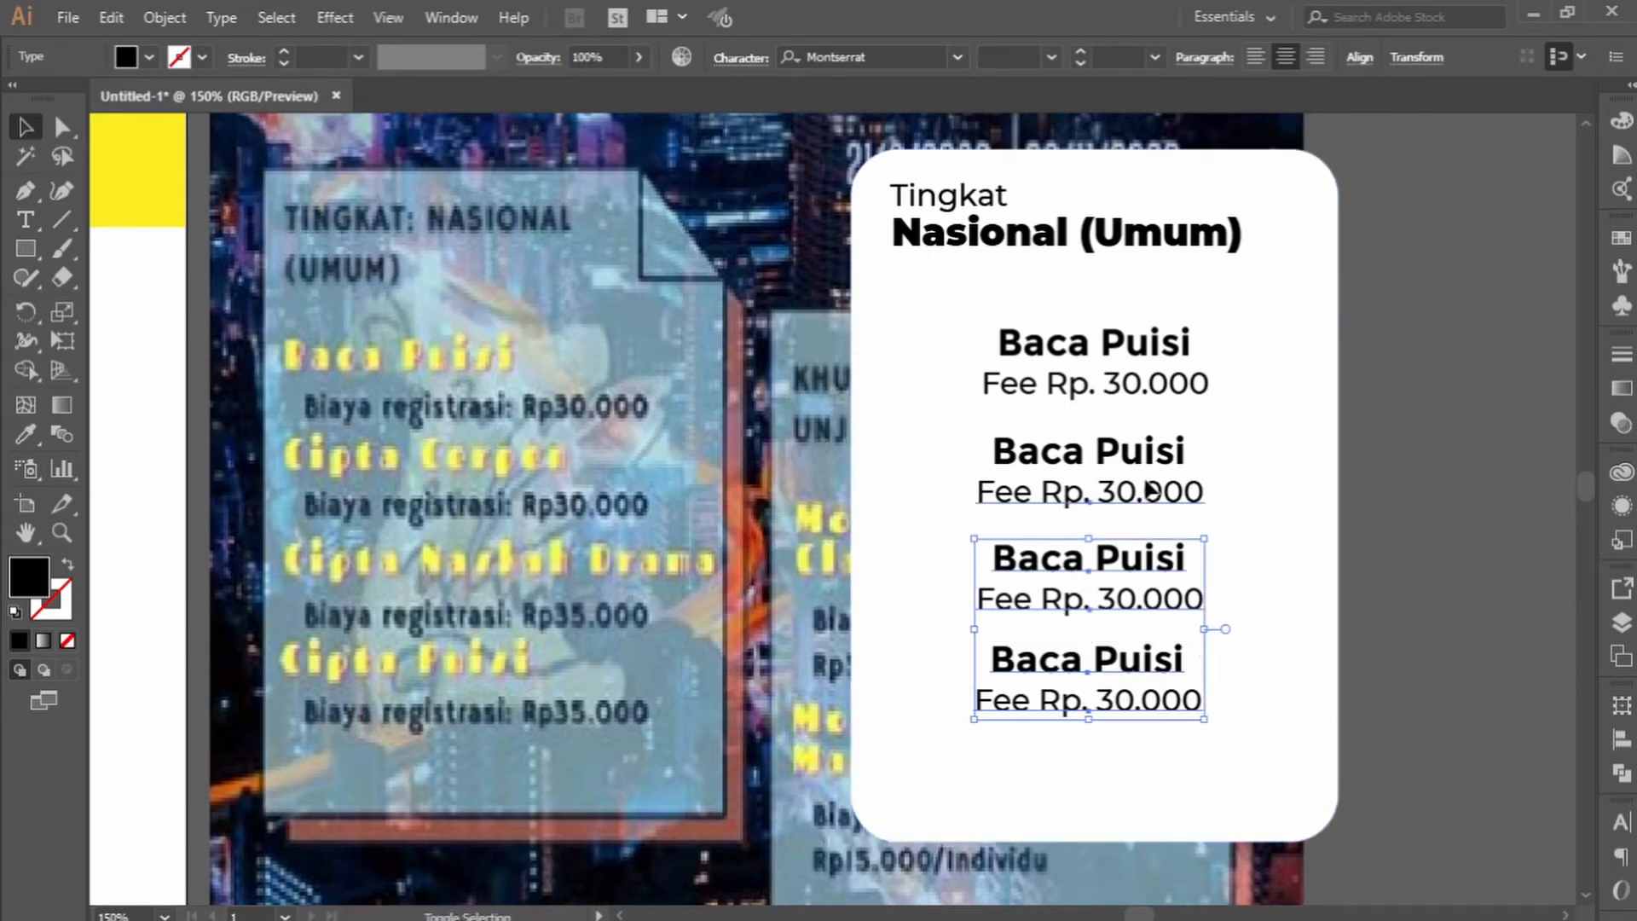
left_click(1151, 486, "shift")
left_click(1143, 382, "shift")
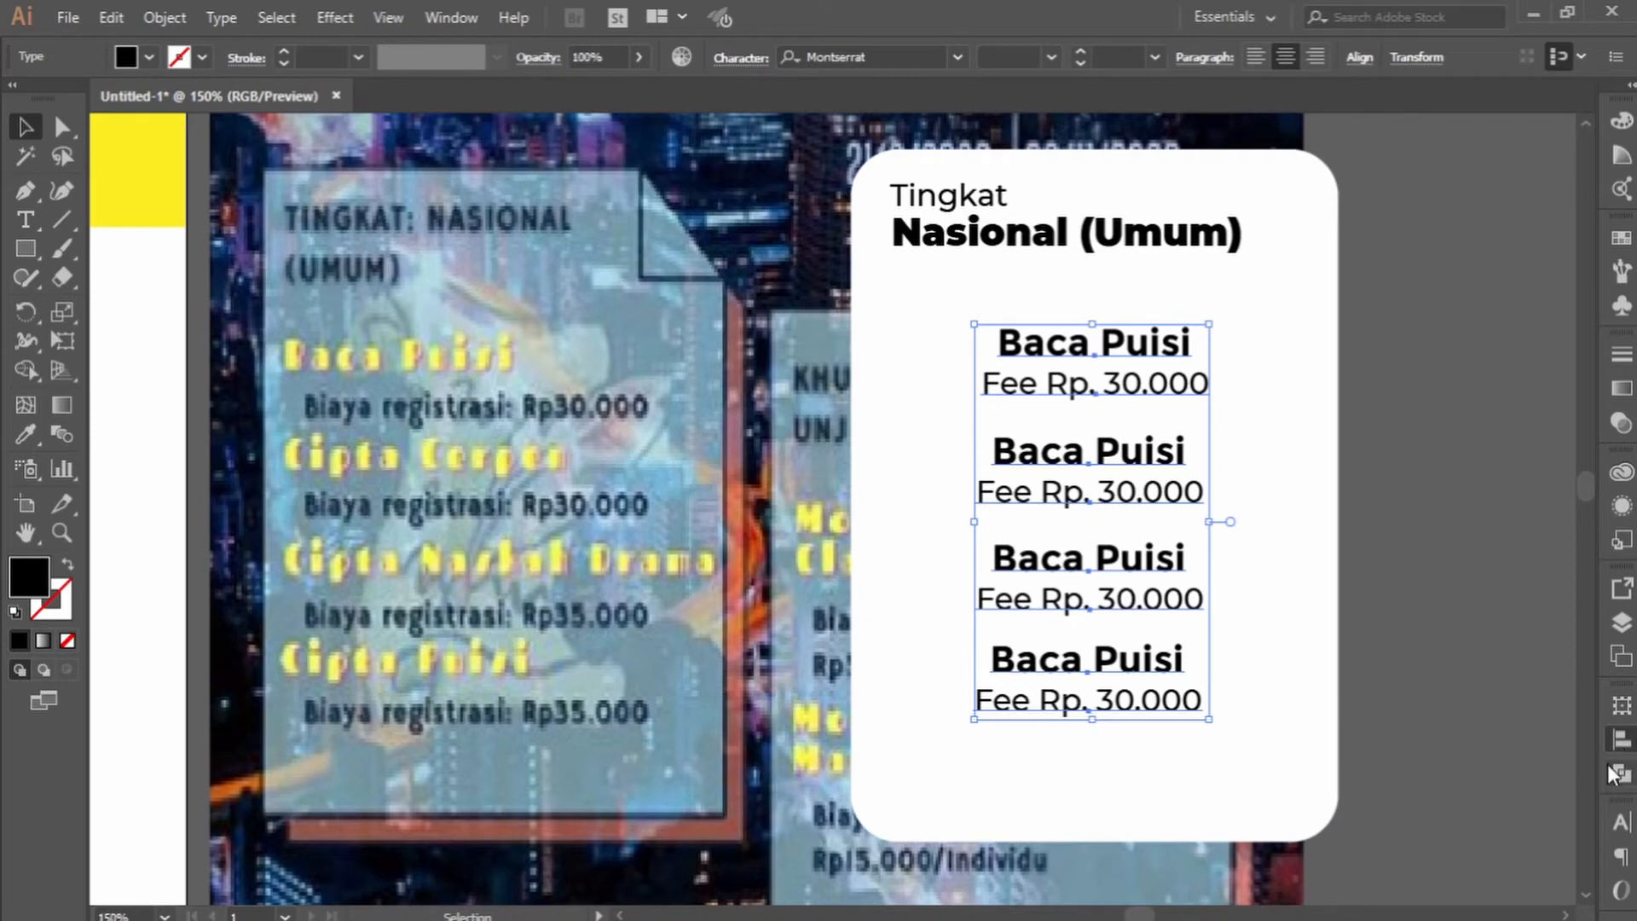
left_click(1396, 759)
left_click(1401, 483)
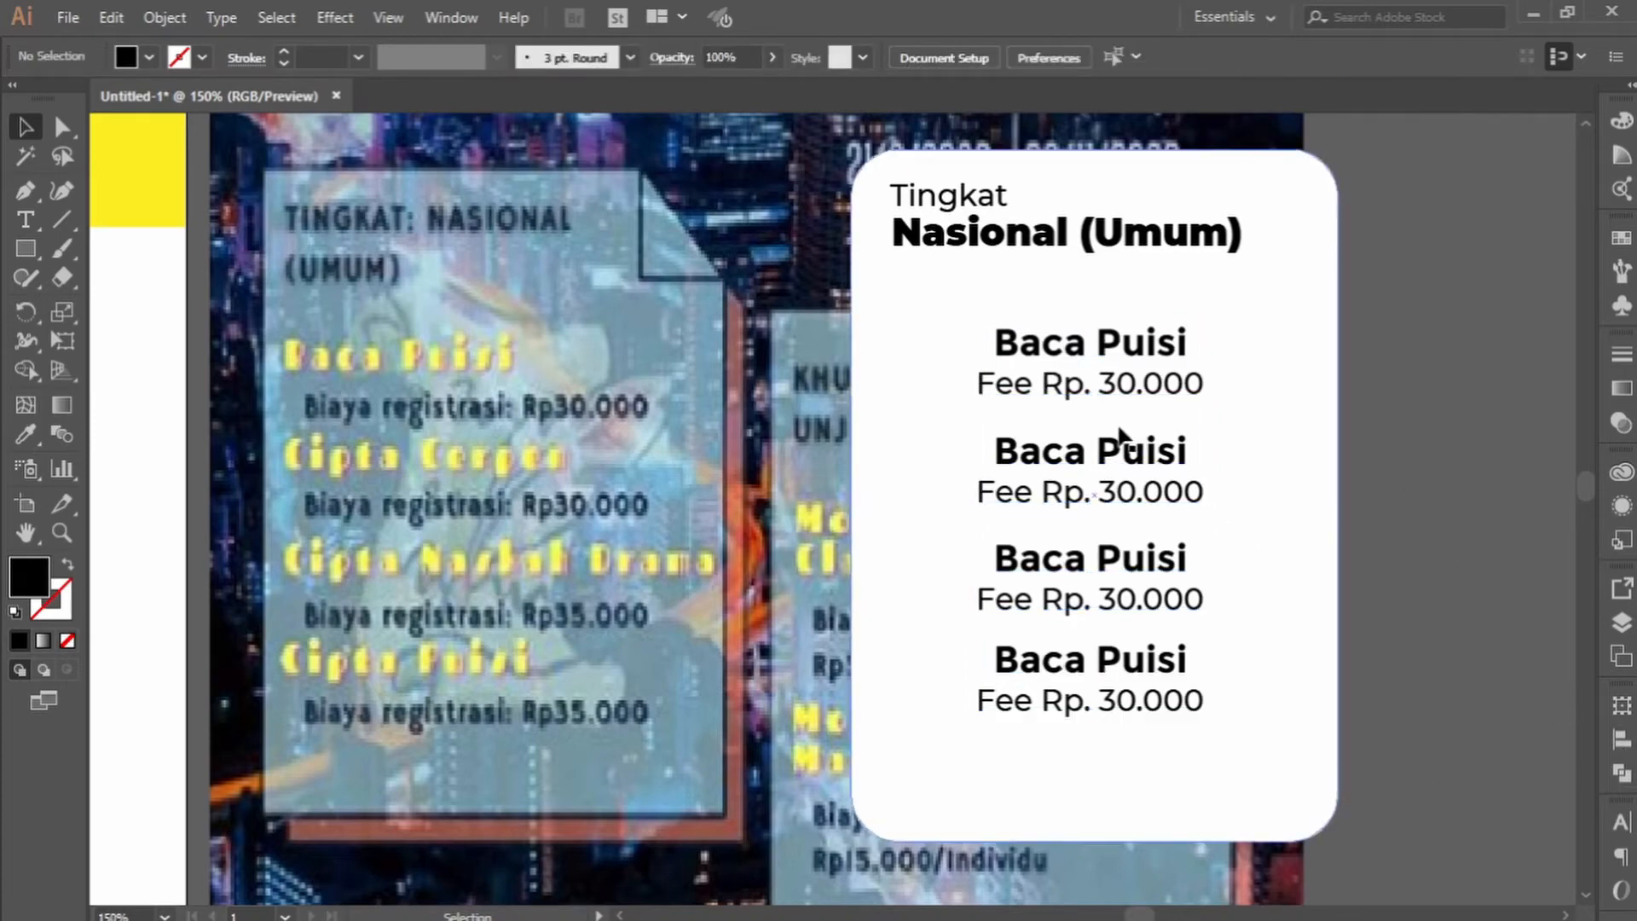
Replace the second "Baca Puisi" heading with "Cipta Cerpen".
triple_click(1109, 452)
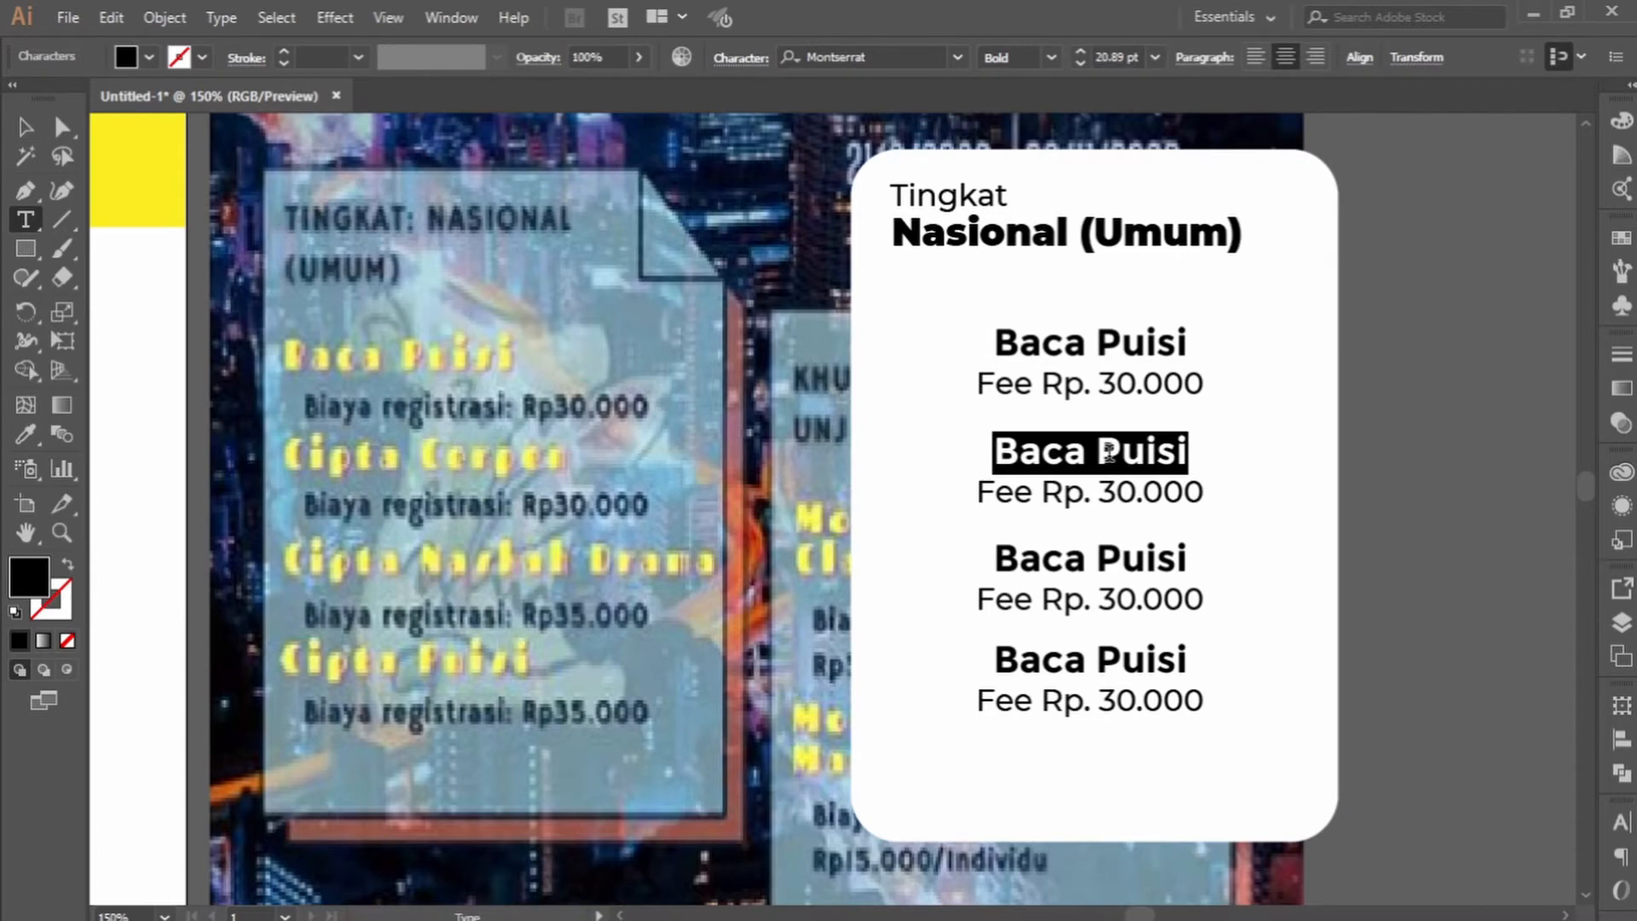
type("Cipta ")
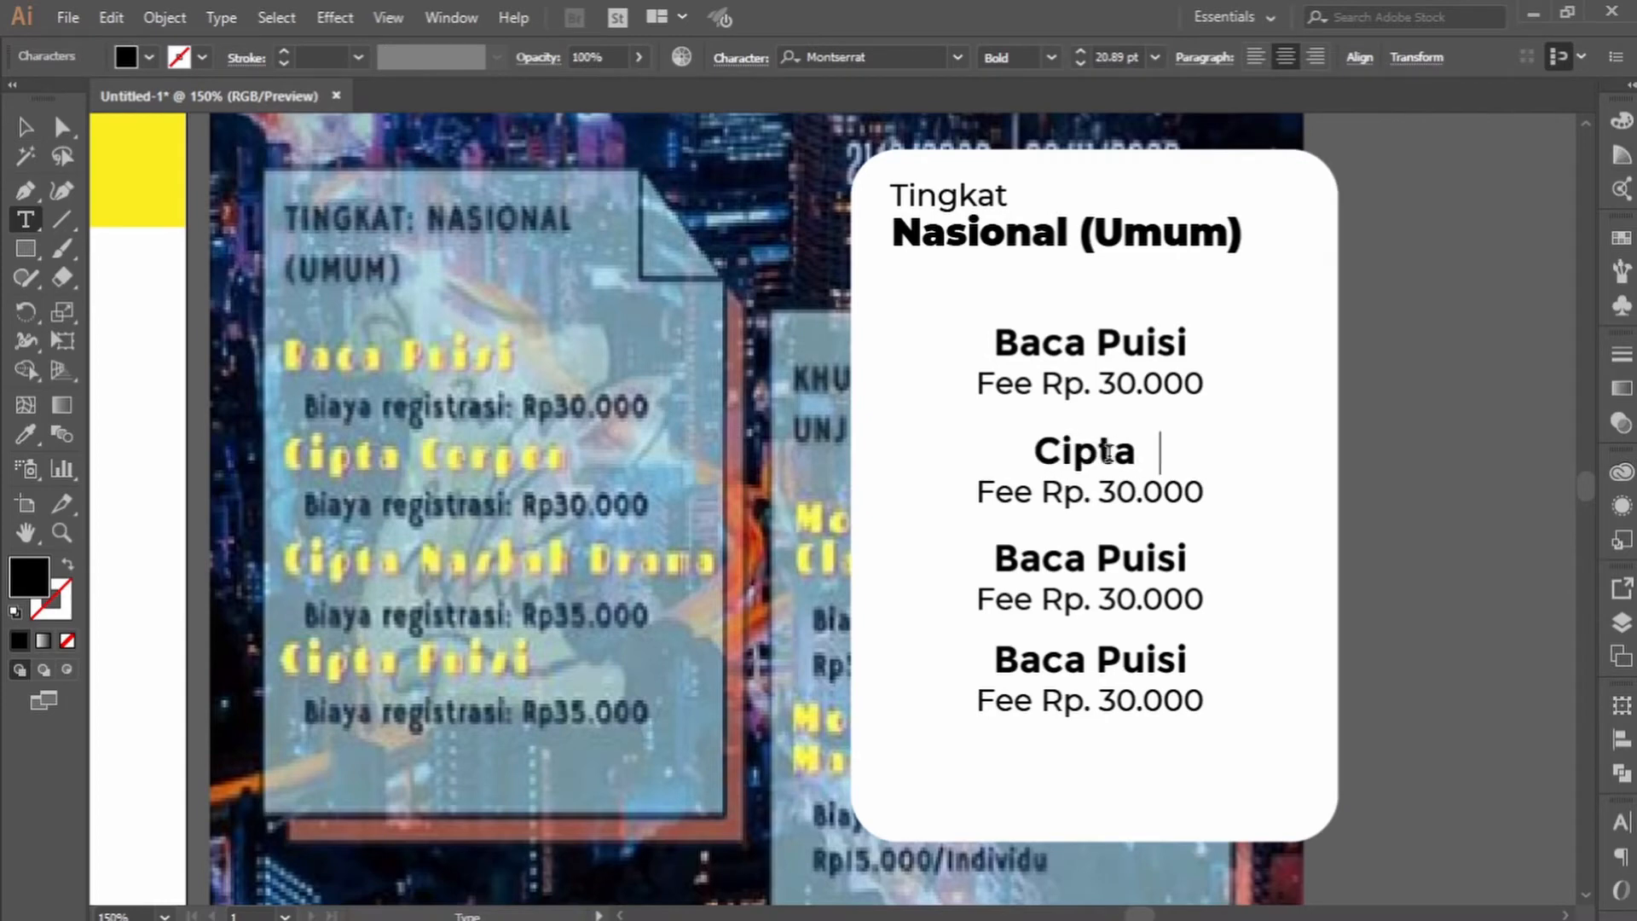
type("Cerpen")
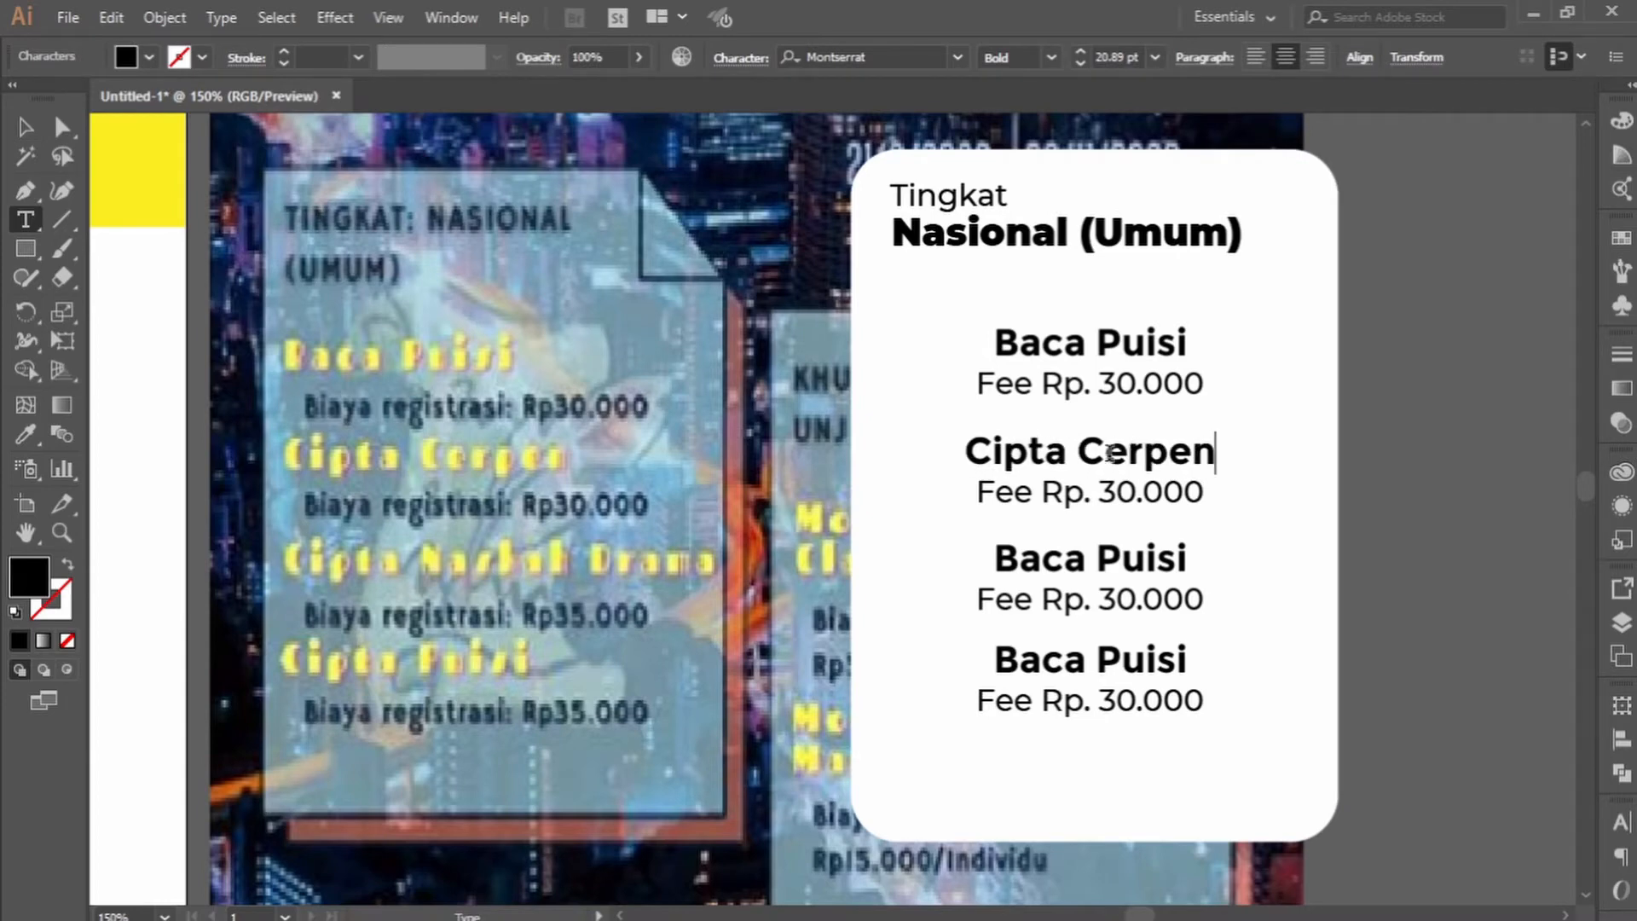
Replace the third category heading with "Cipta Drama".
triple_click(1120, 567)
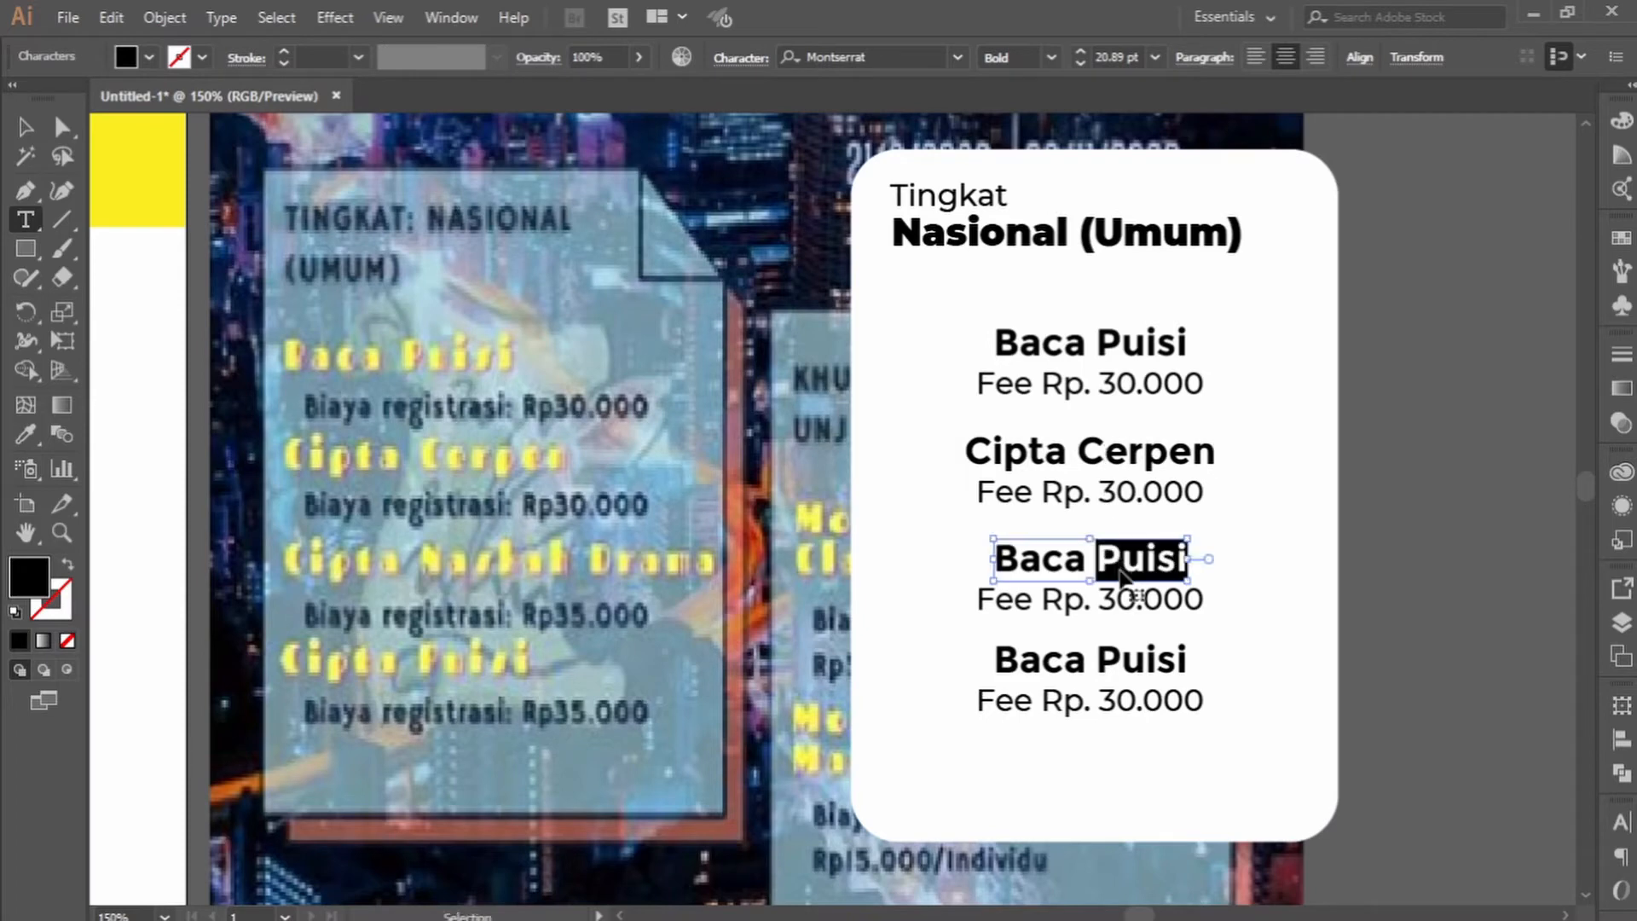
type("Cipra")
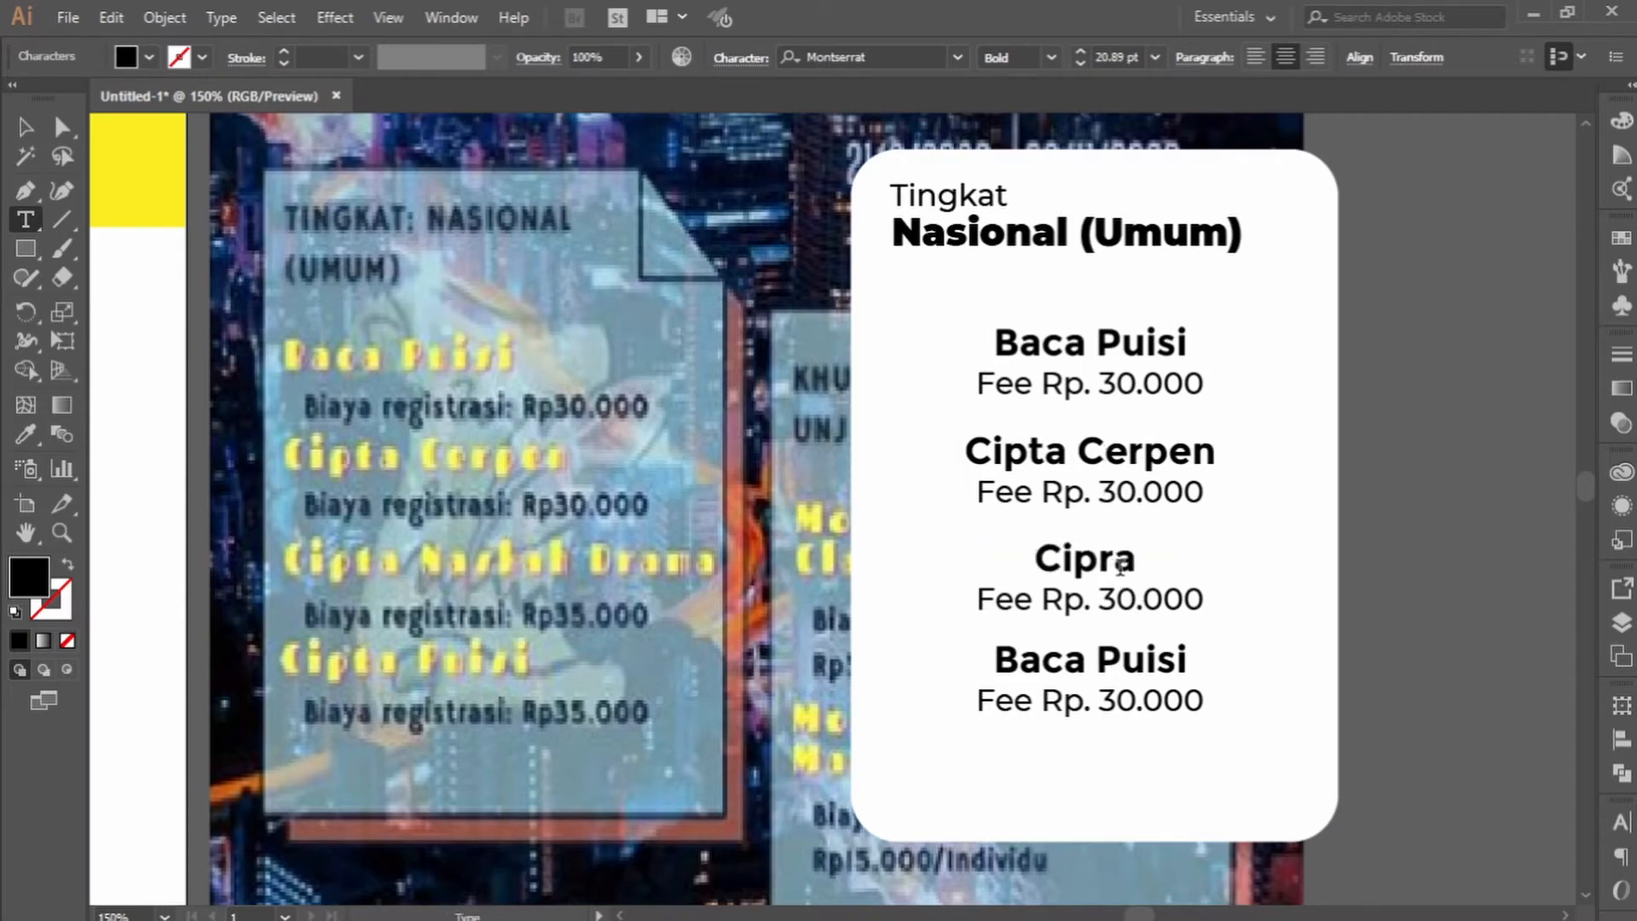
key("BackSpace")
key("BackSpace")
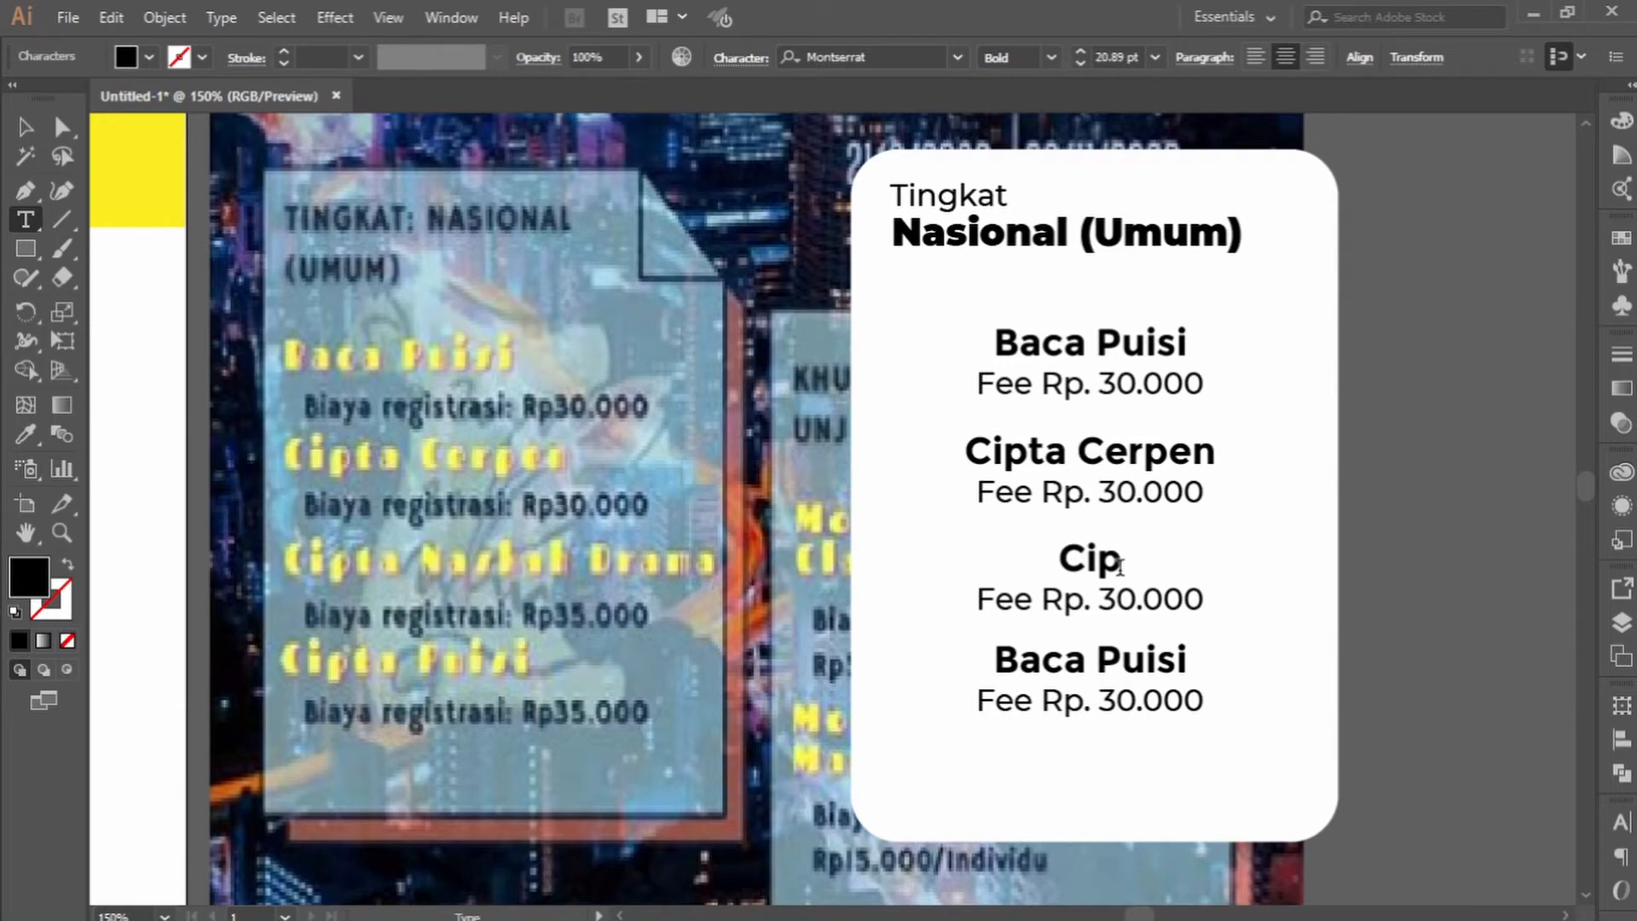
type("ta Drama")
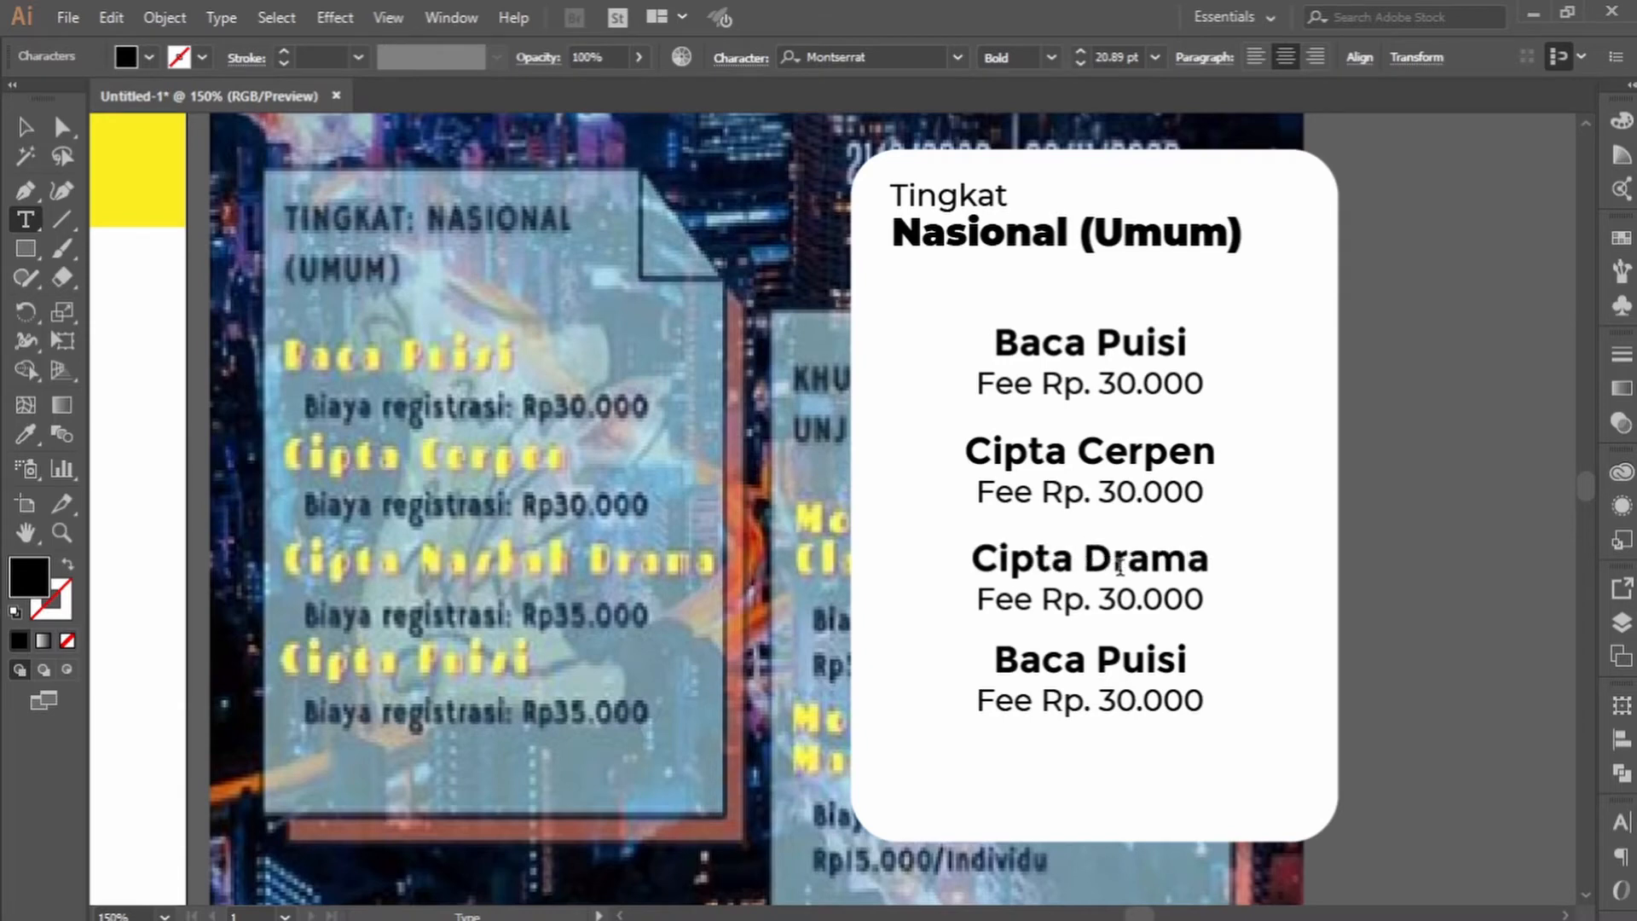
Change the fourth category heading to "Cipta Puisi".
double_click(1144, 658)
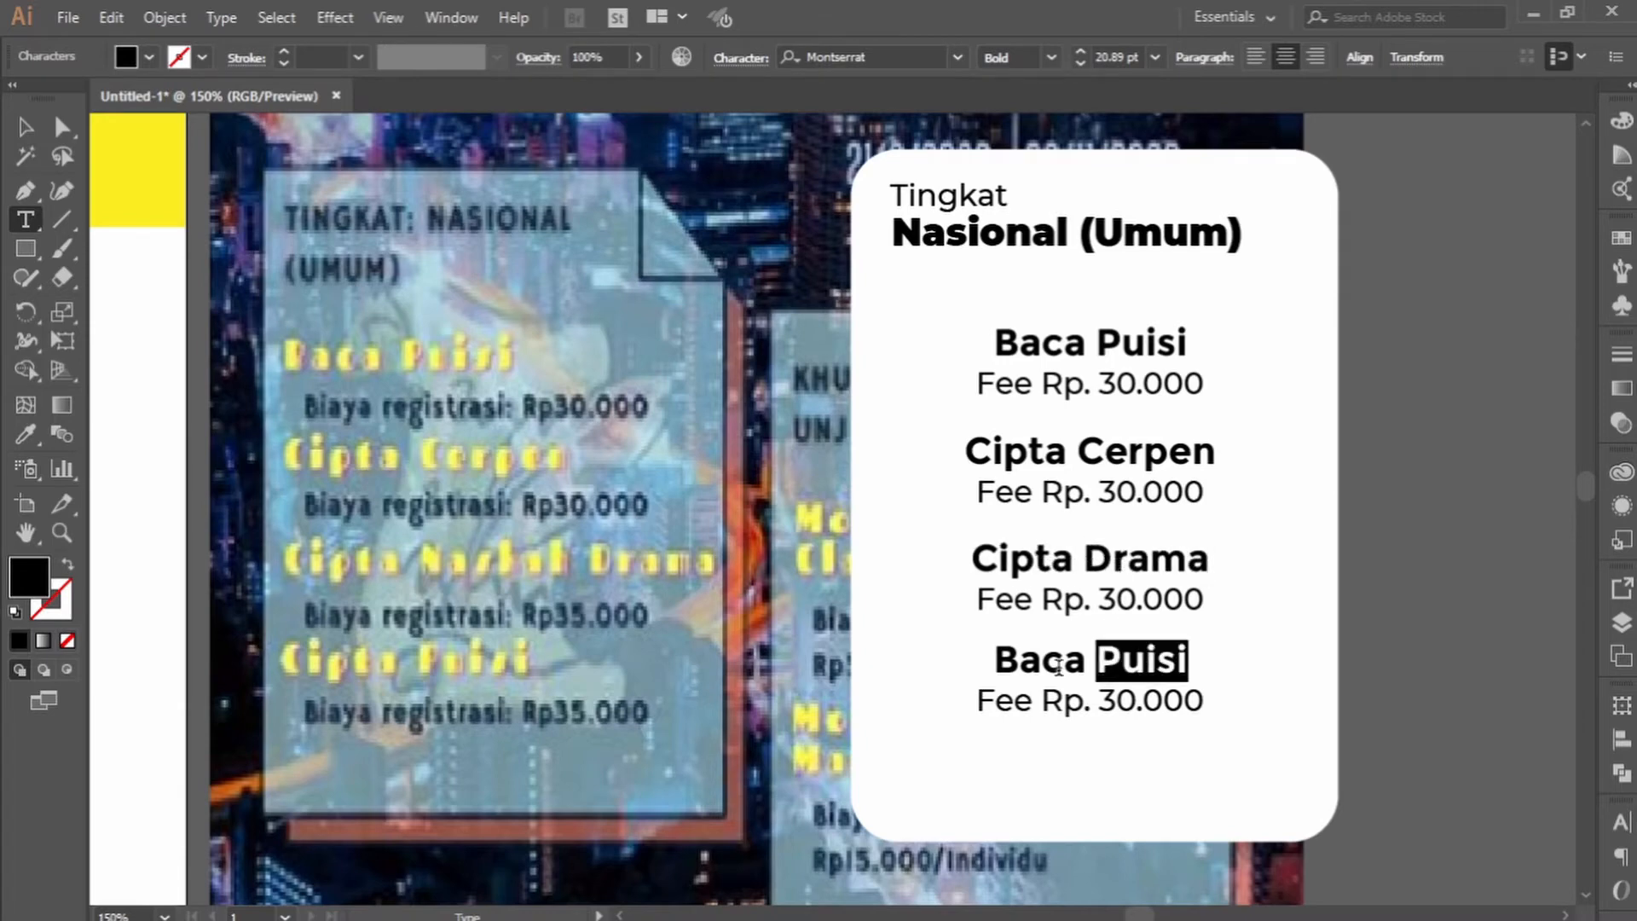
double_click(1055, 663)
type("Cipta")
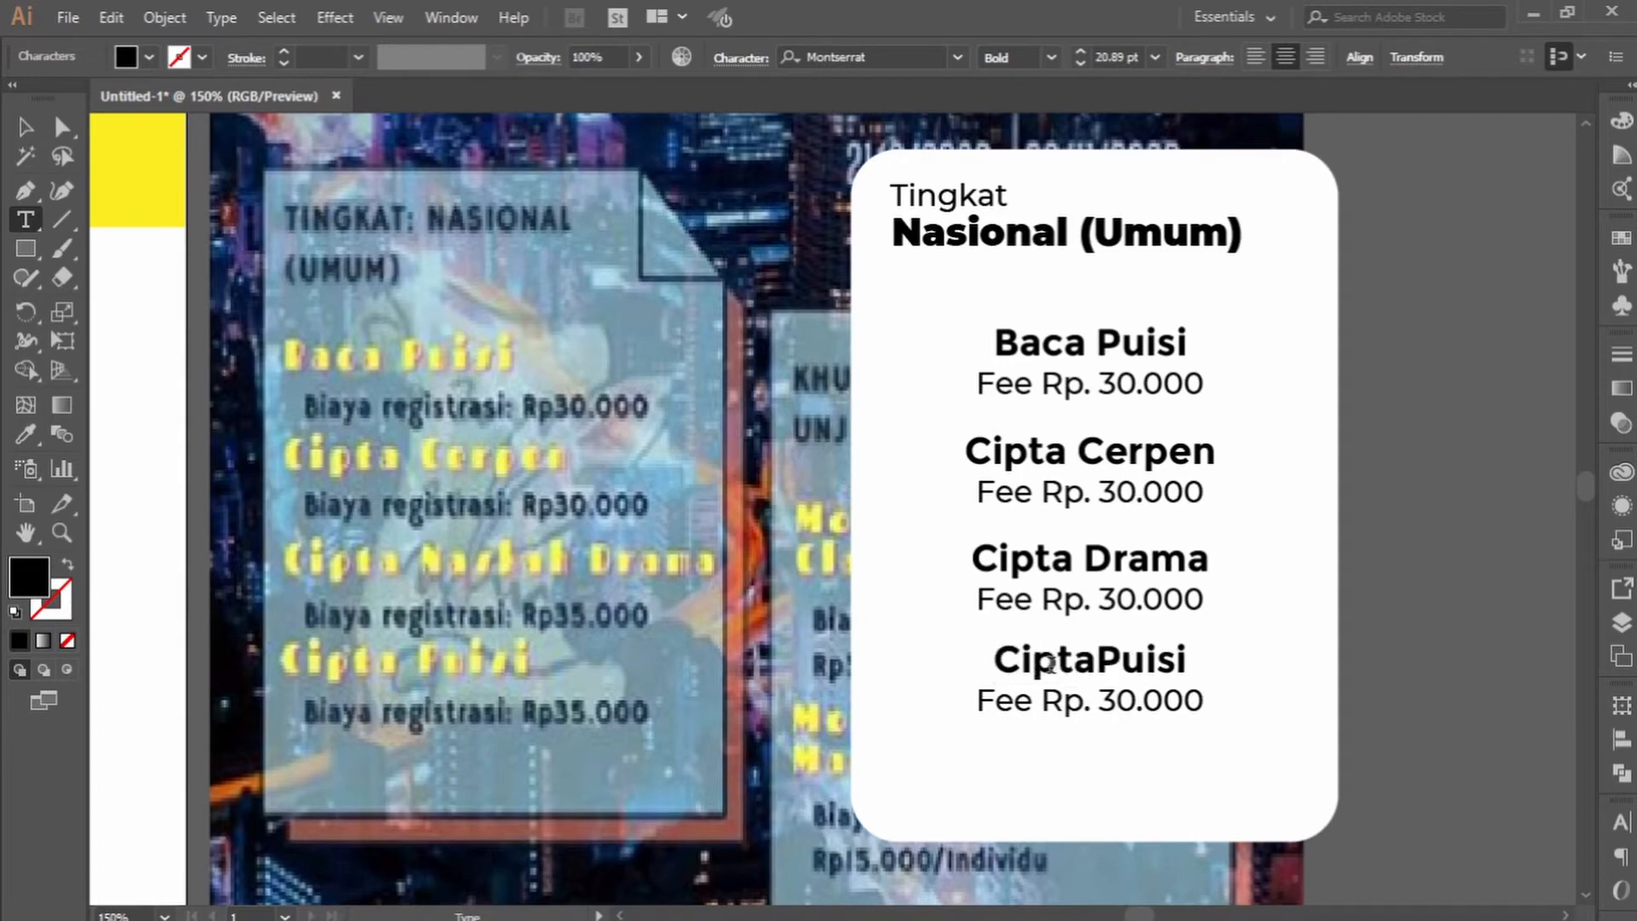
left_click(23, 128)
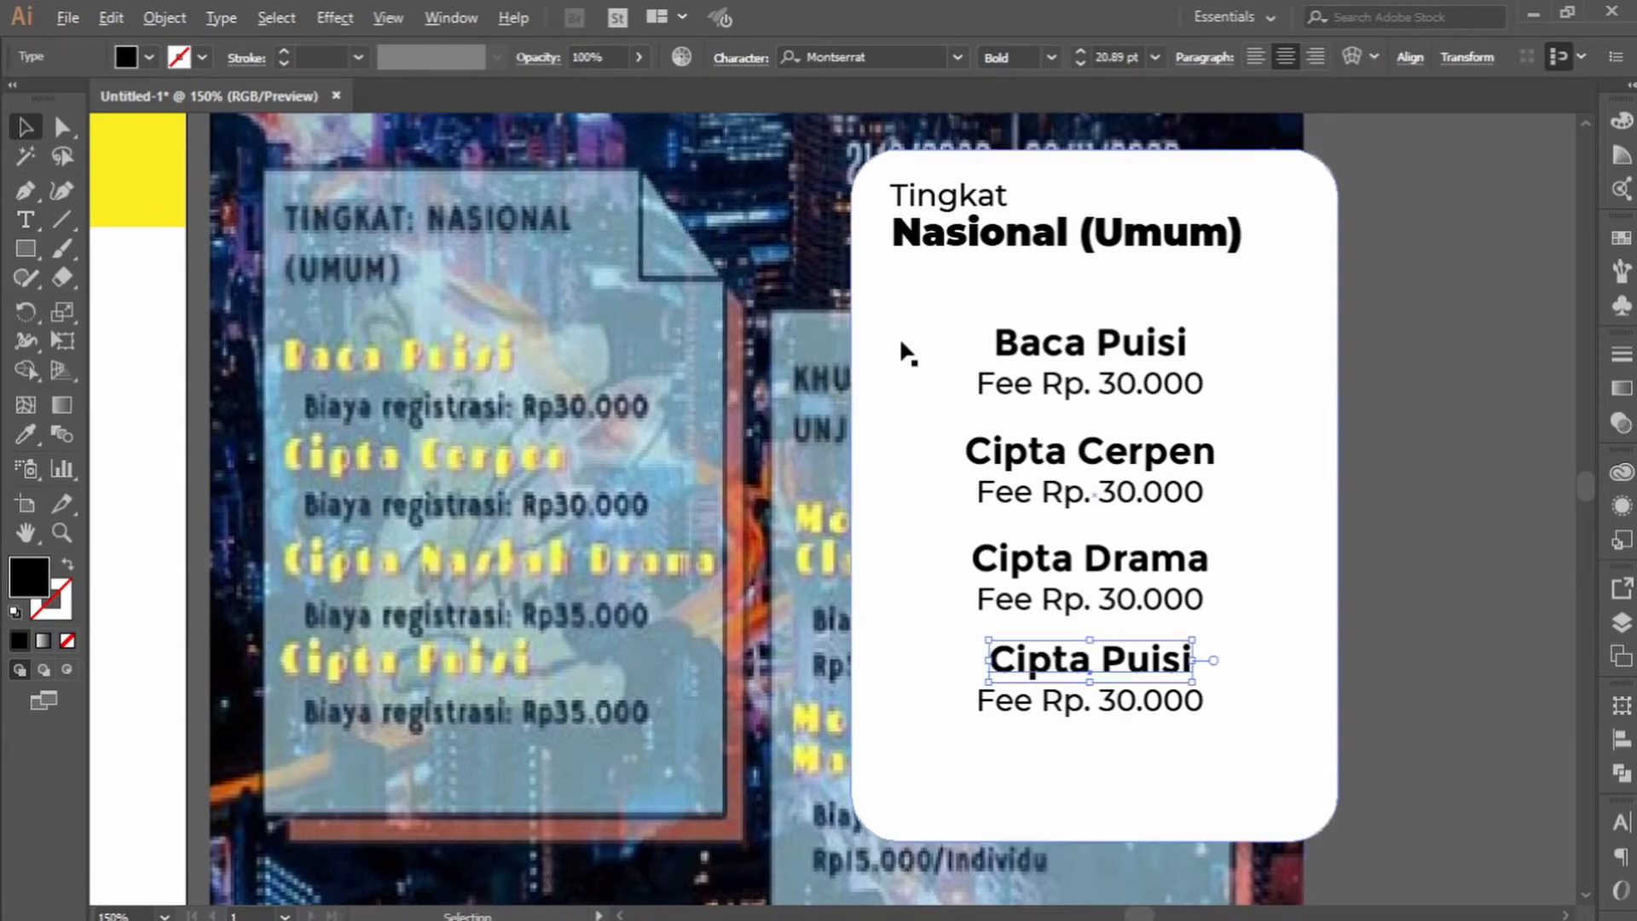
Raise the white rectangle's lower edge closer to the last fee line and extend its upper edge slightly above "Tingkat".
scroll(899, 335, "down", 1)
scroll(1398, 473, "right", 1)
left_click(1062, 575)
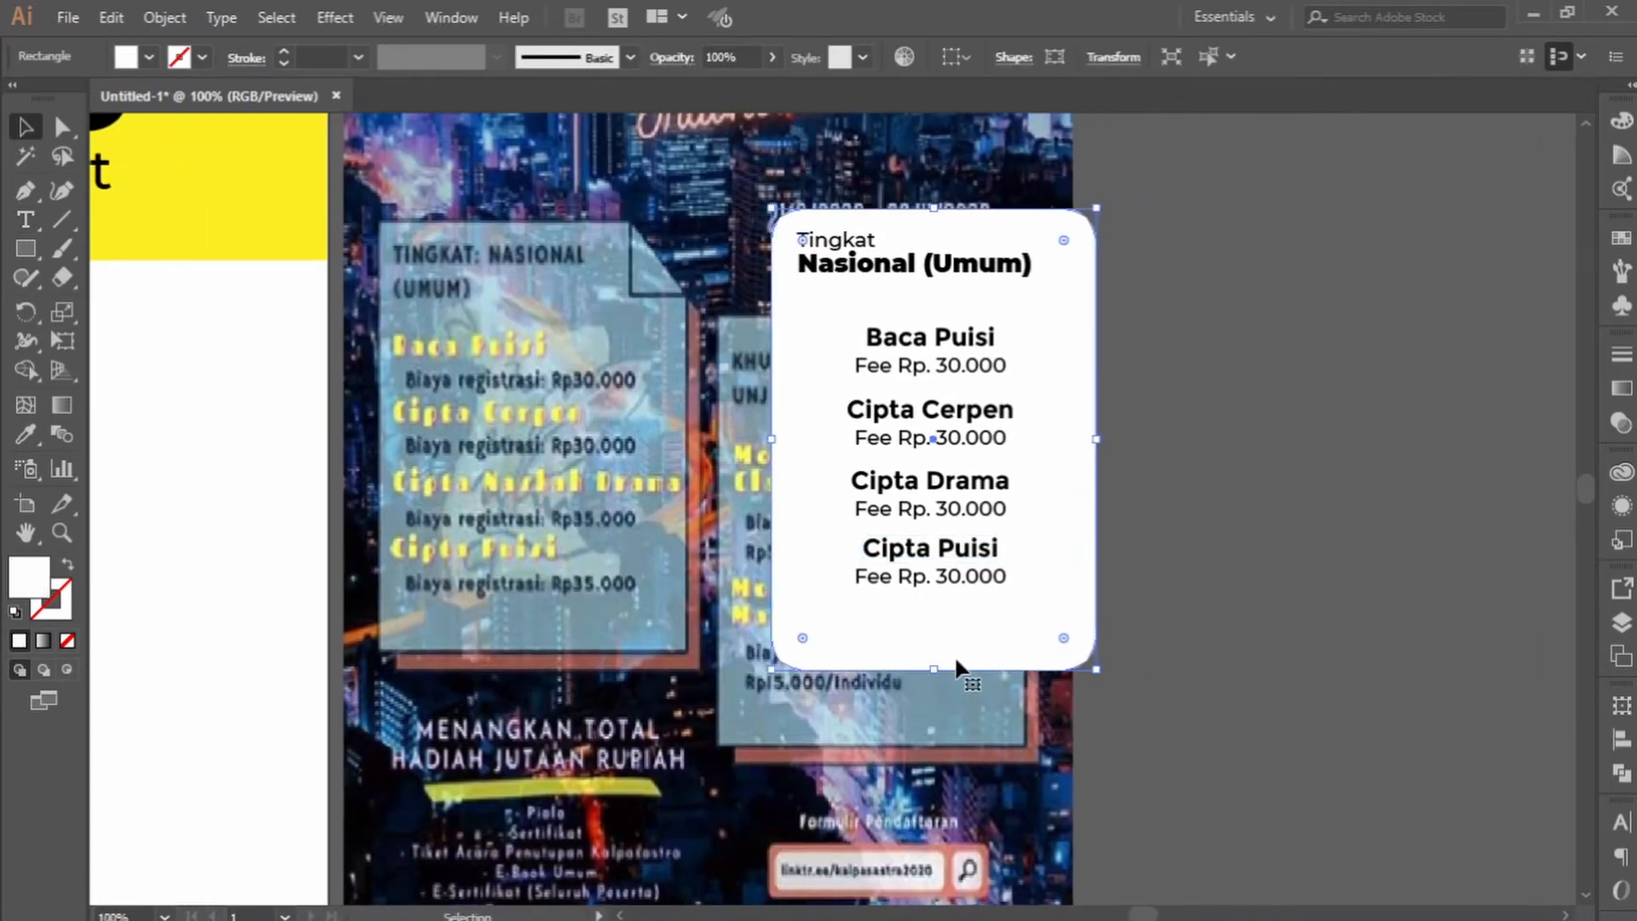
left_click_drag(929, 669, 932, 639)
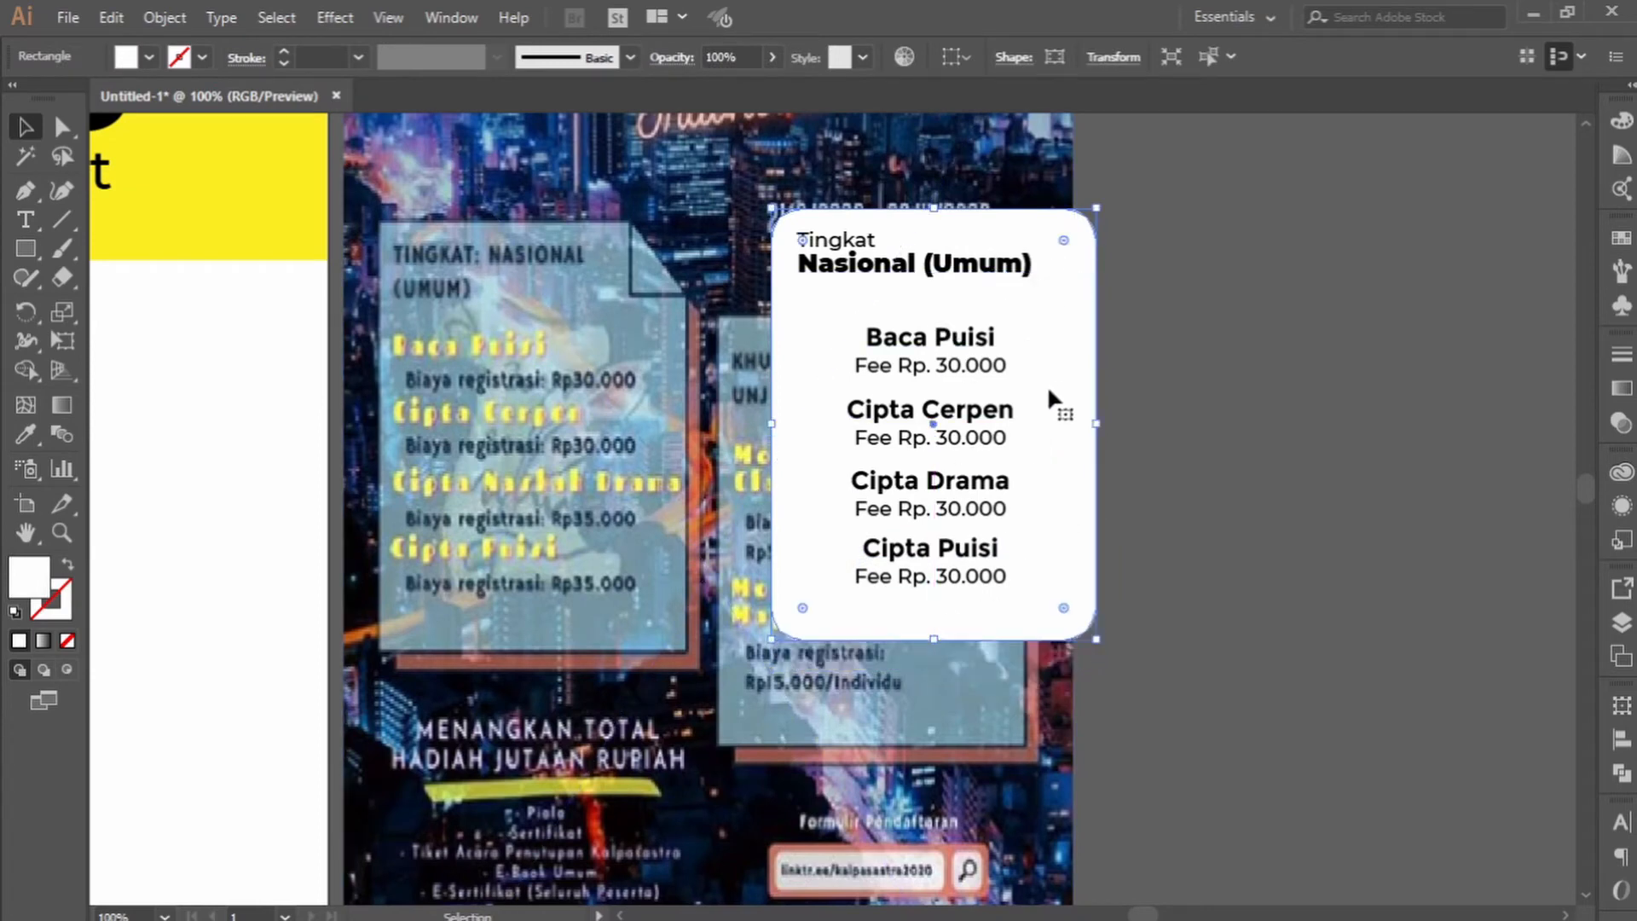
left_click_drag(938, 209, 938, 202)
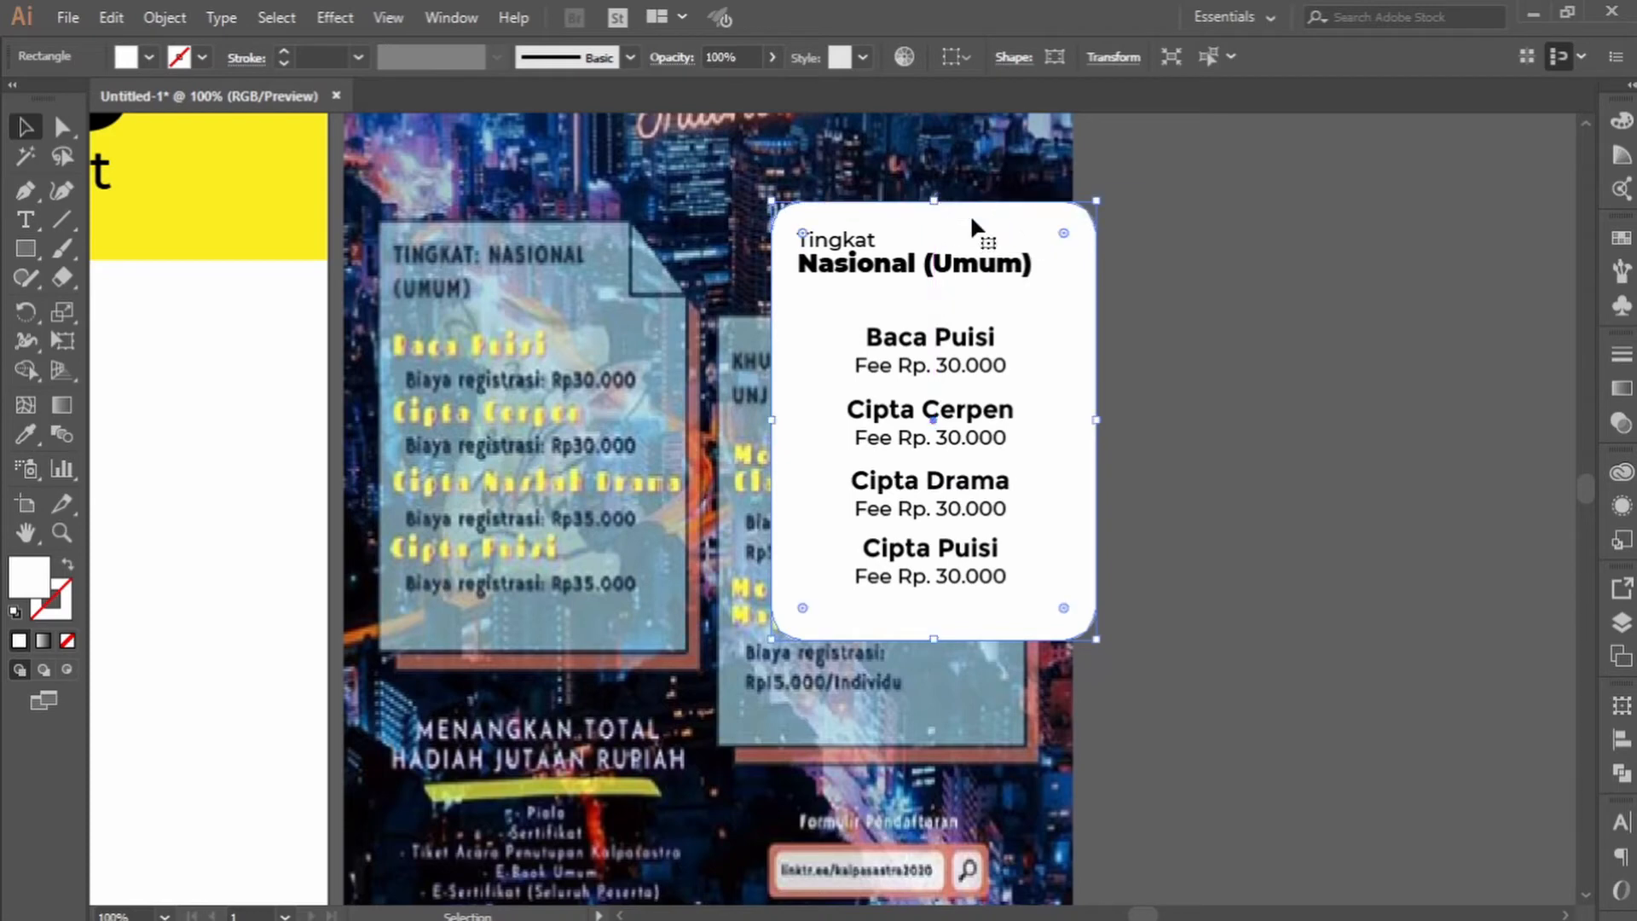
left_click(1217, 286)
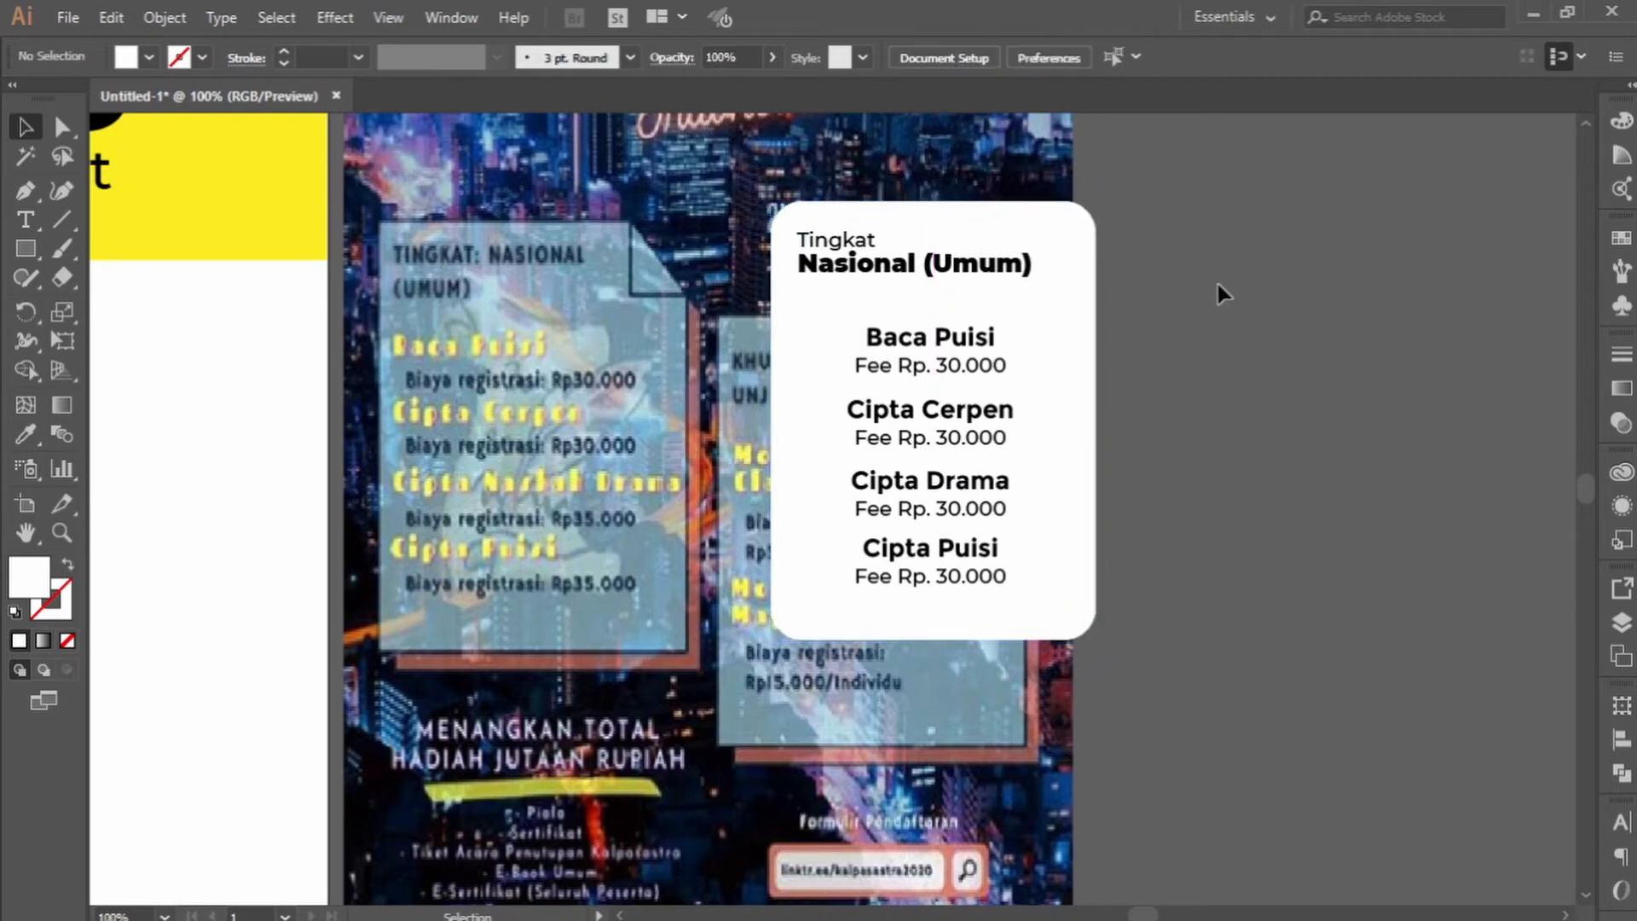
left_click(998, 577)
left_click(963, 635)
left_click_drag(934, 638, 934, 629)
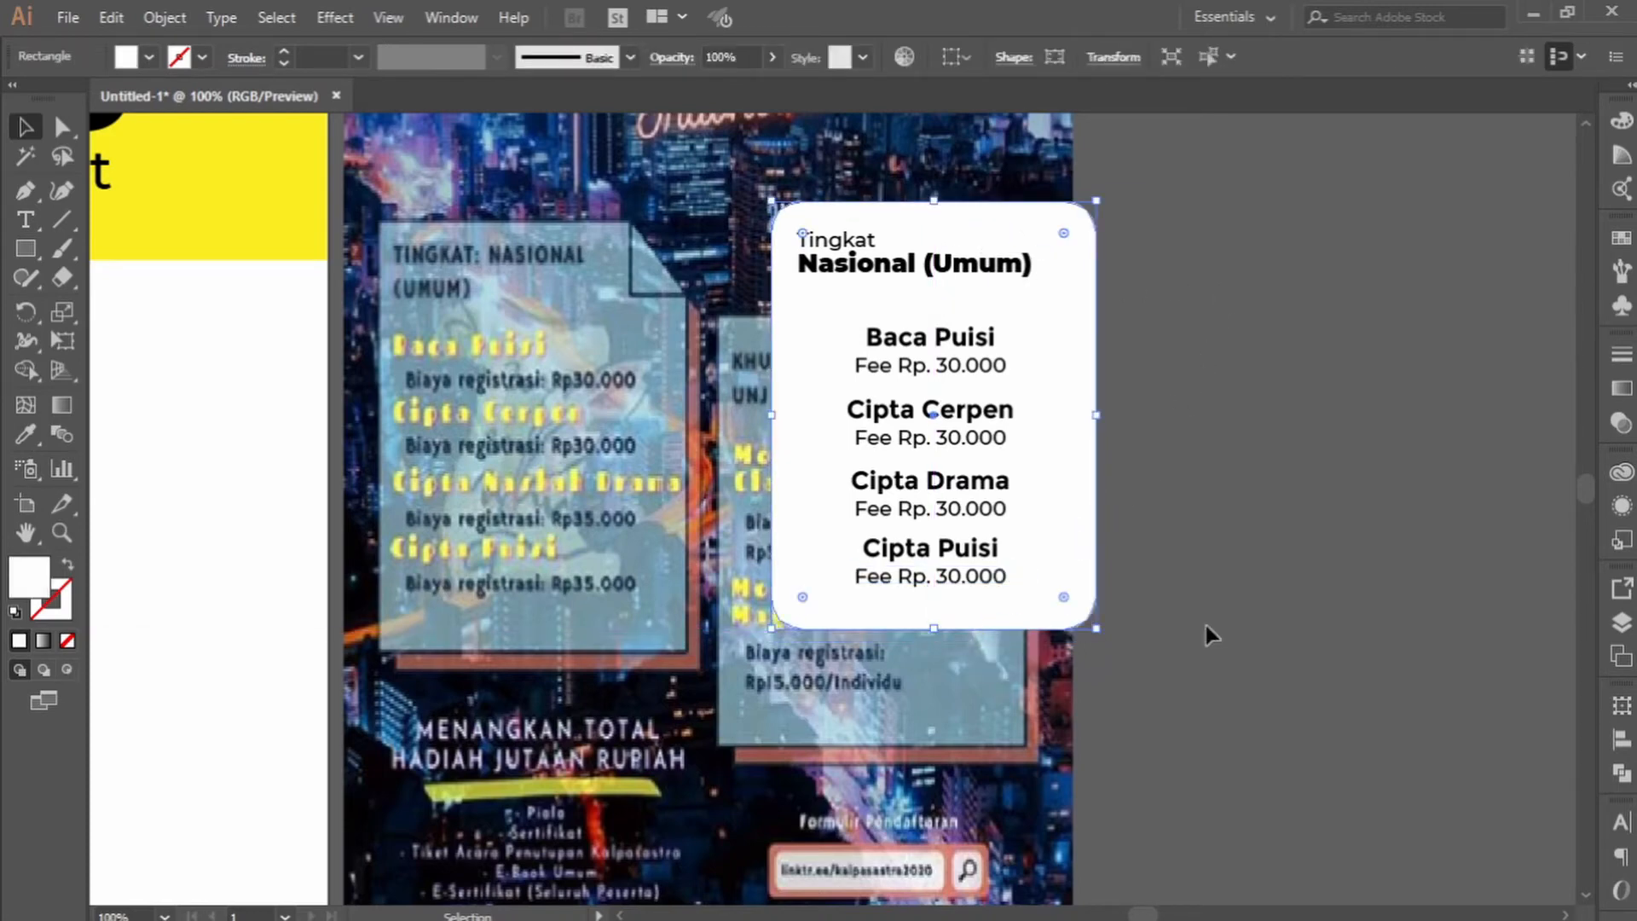
left_click(1349, 646)
Group the white rectangle with all its texts and move it over the poster's original "Tingkat: Nasional (Umum)" panel.
left_click_drag(760, 249, 742, 172)
left_click(609, 335, "shift")
left_click_drag(985, 390, 1286, 394)
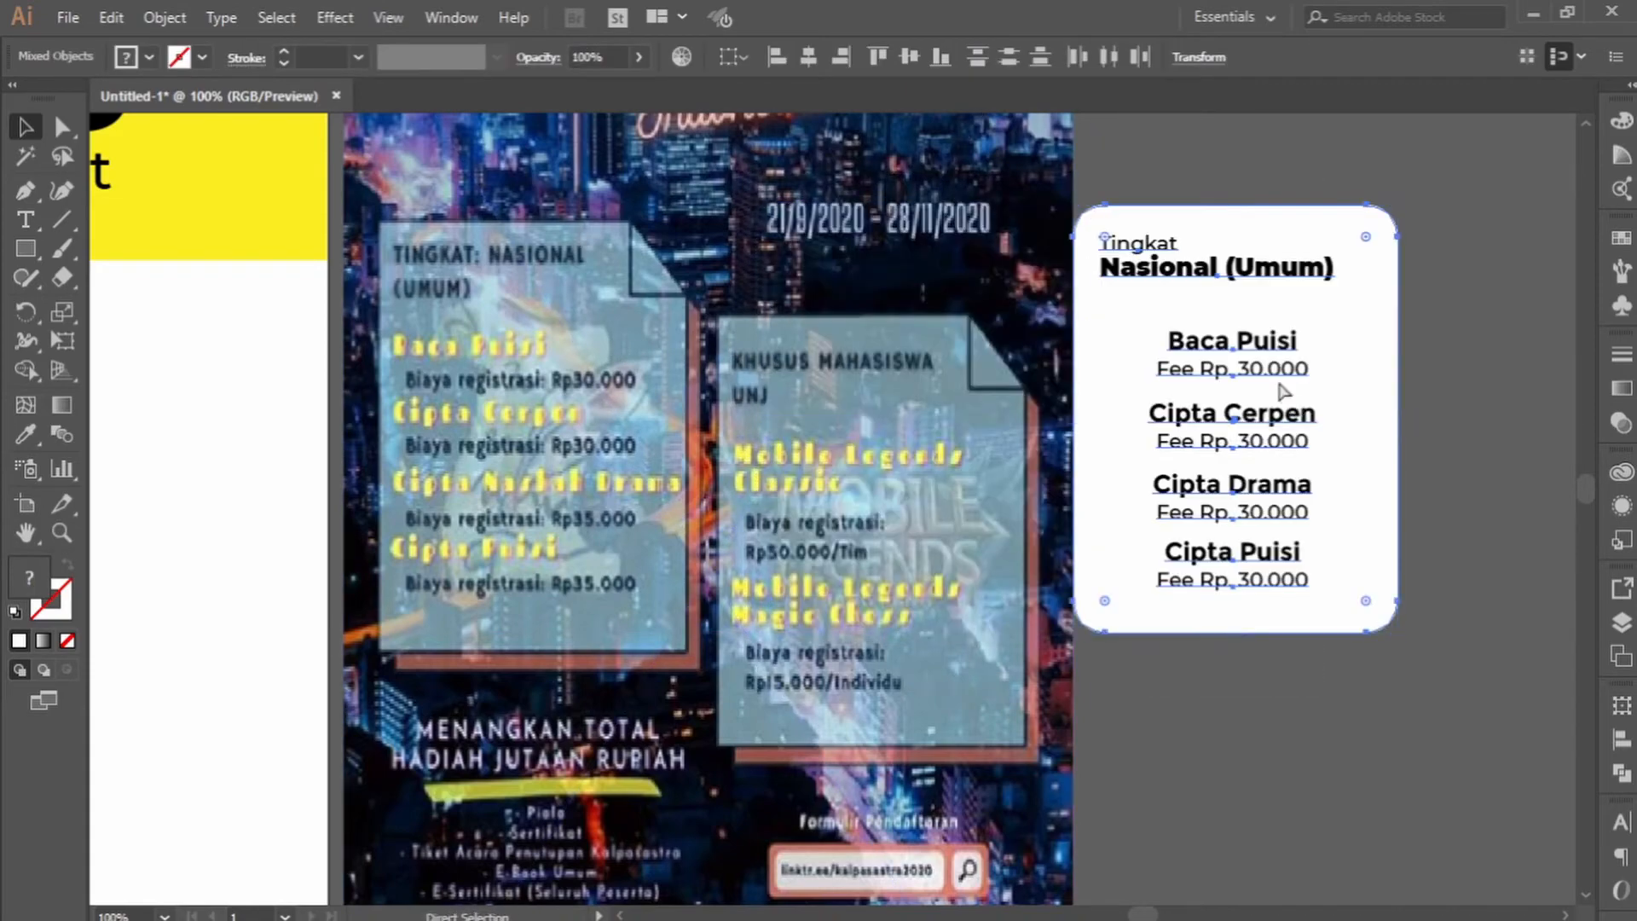
left_click_drag(1218, 438, 590, 464)
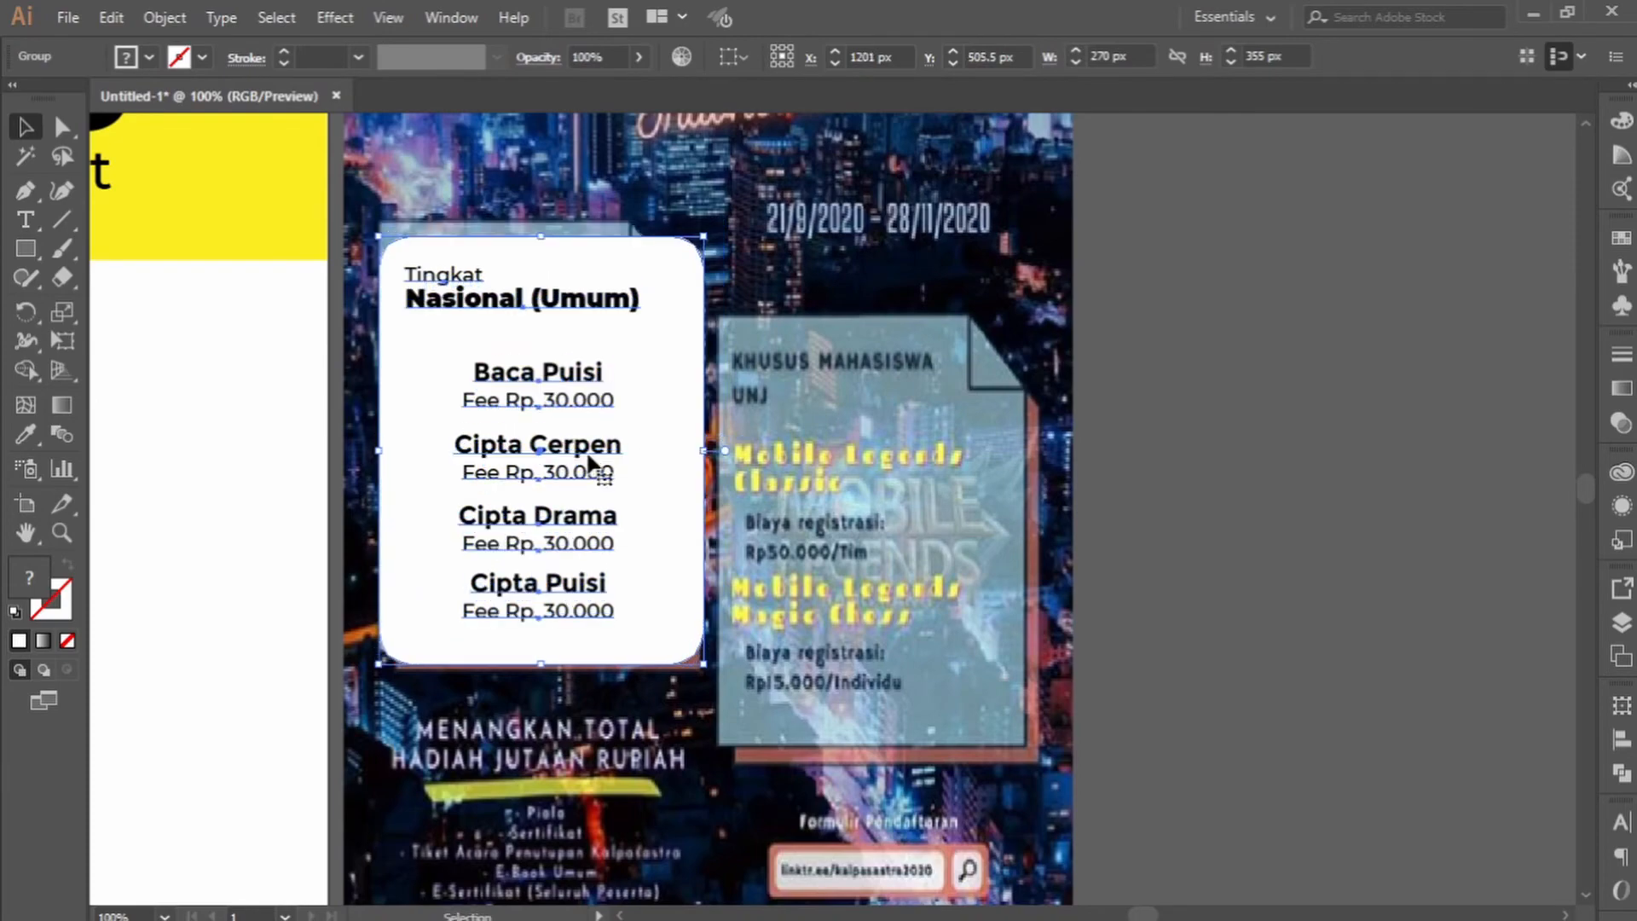
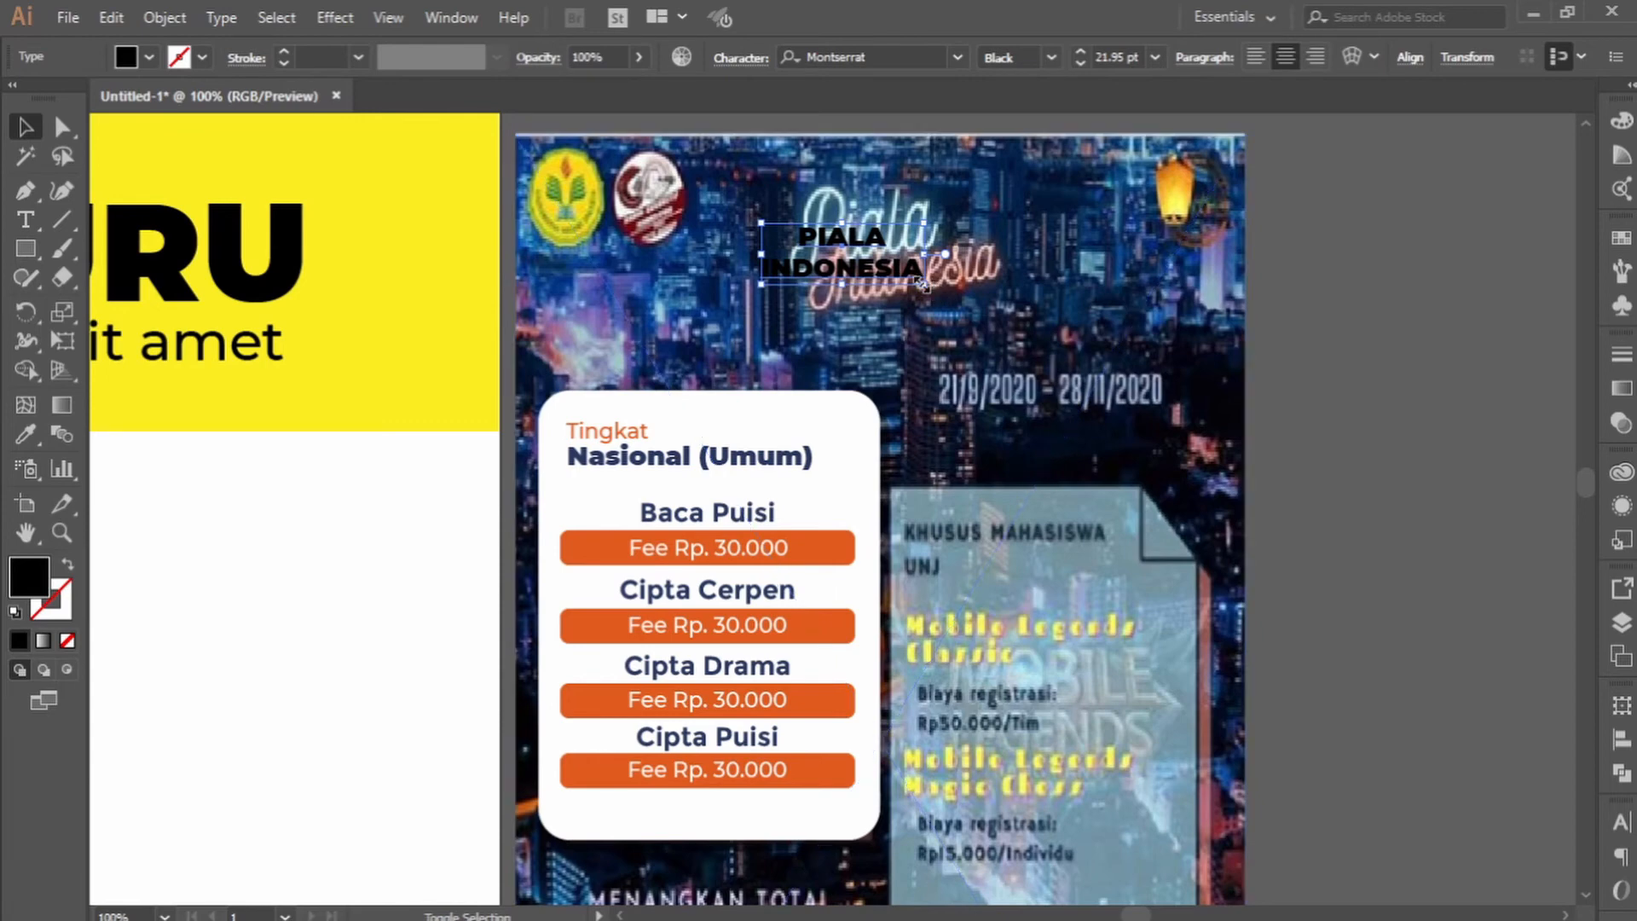
Enlarge the "PIALA INDONESIA" title to about 62 pt, and set its word "PIALA" to Montserrat Medium at 72 pt.
left_click_drag(999, 344, 955, 275)
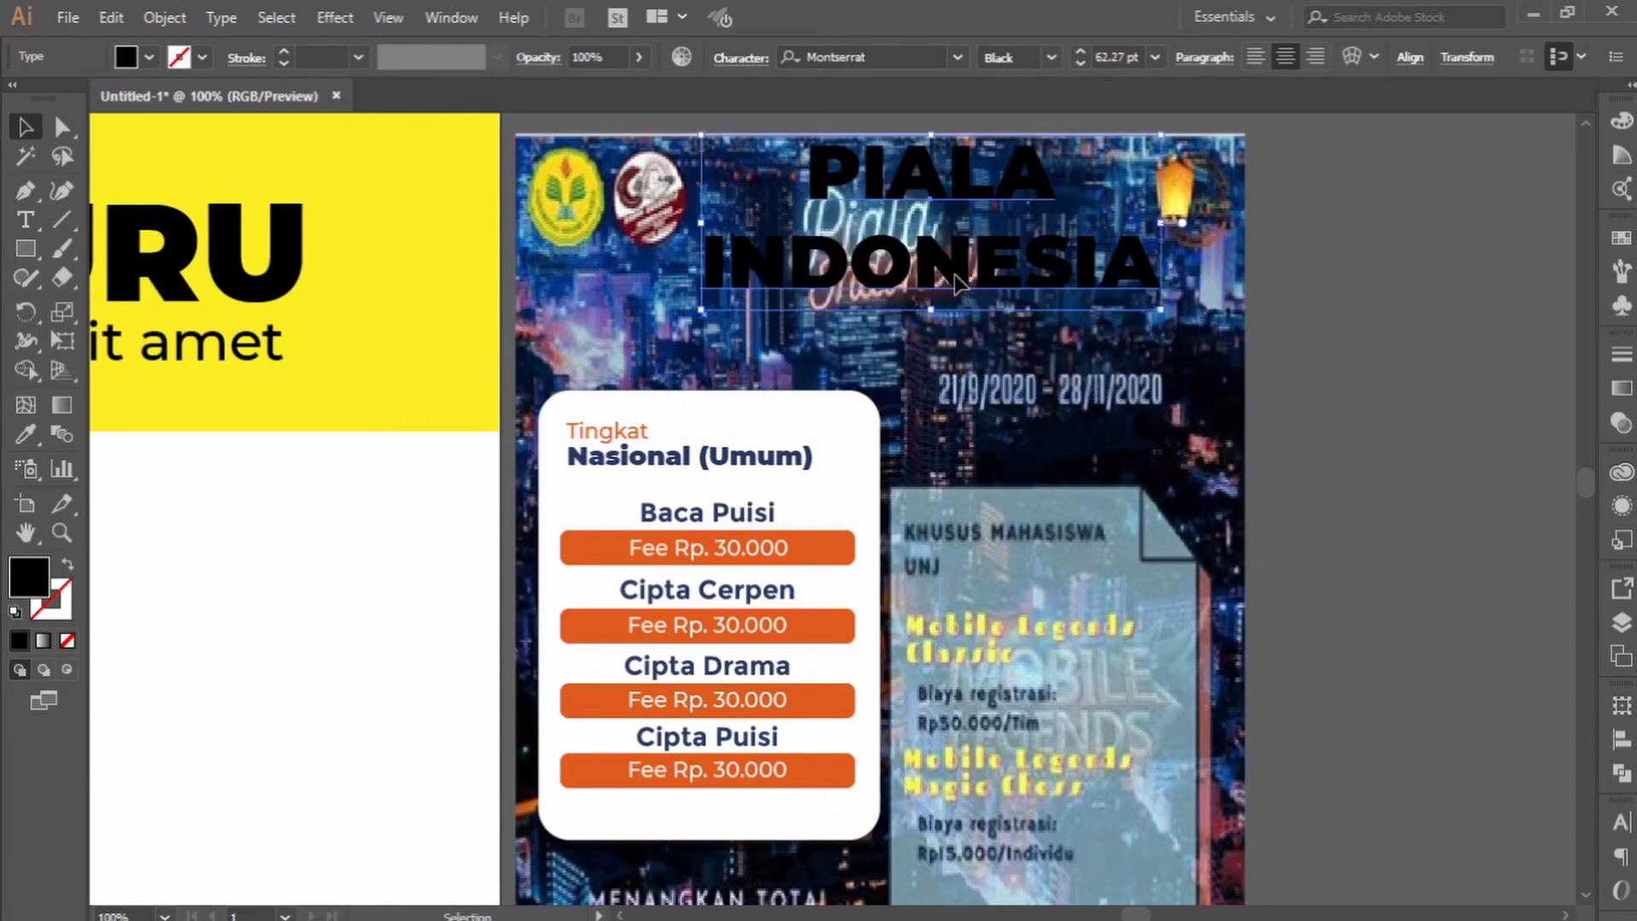
double_click(957, 277)
left_click_drag(1049, 179, 743, 178)
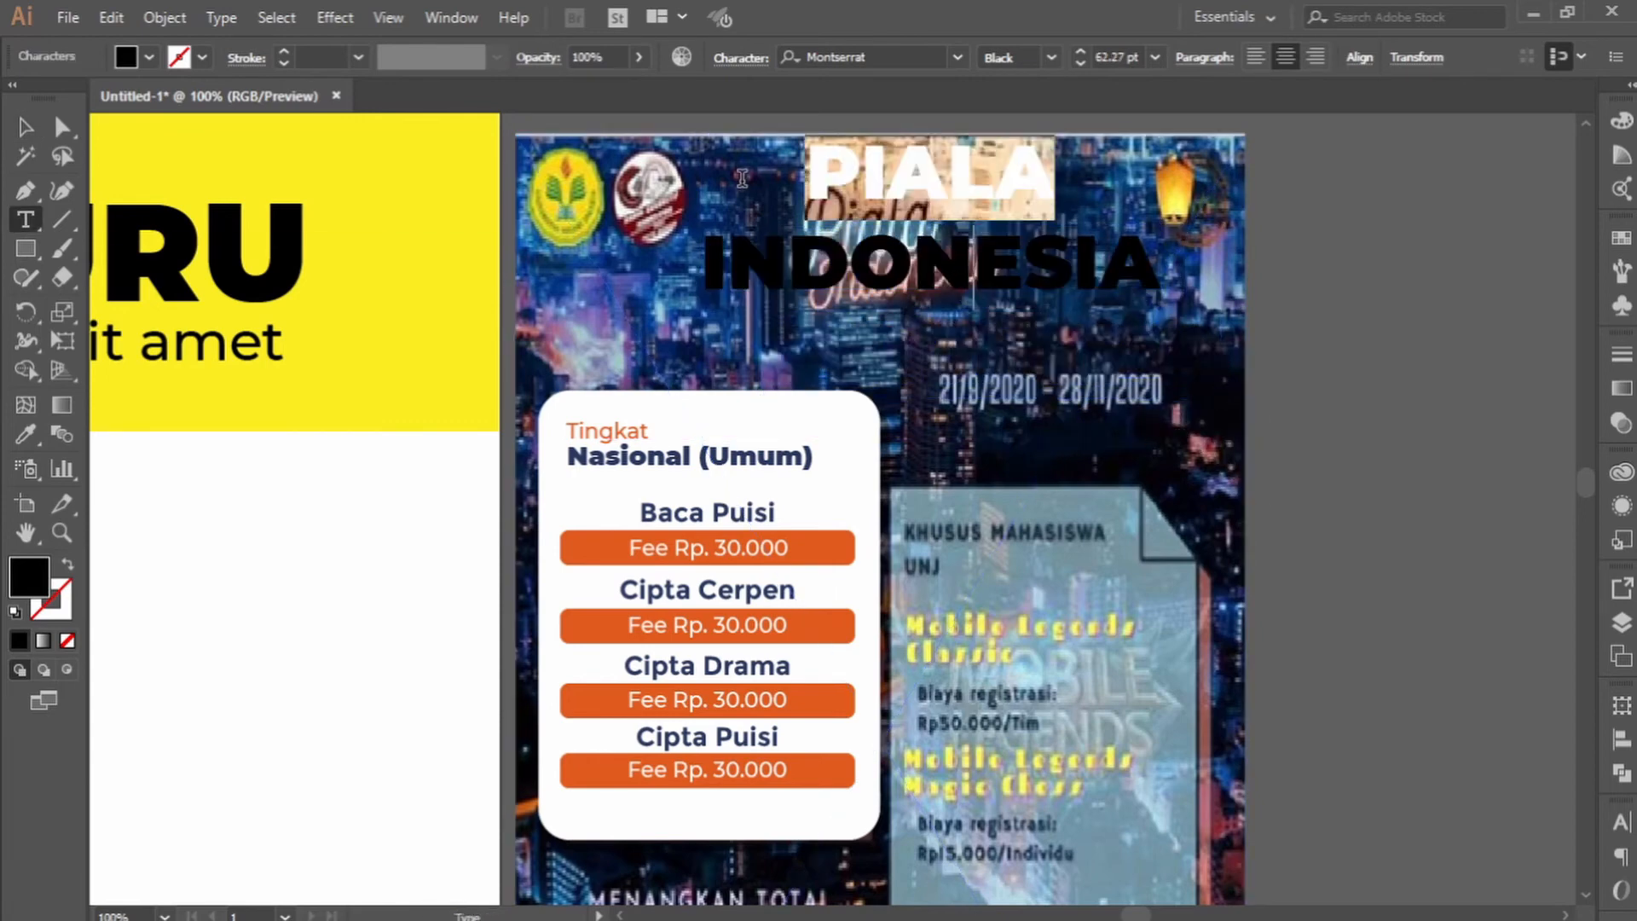
left_click(1051, 57)
left_click(1054, 298)
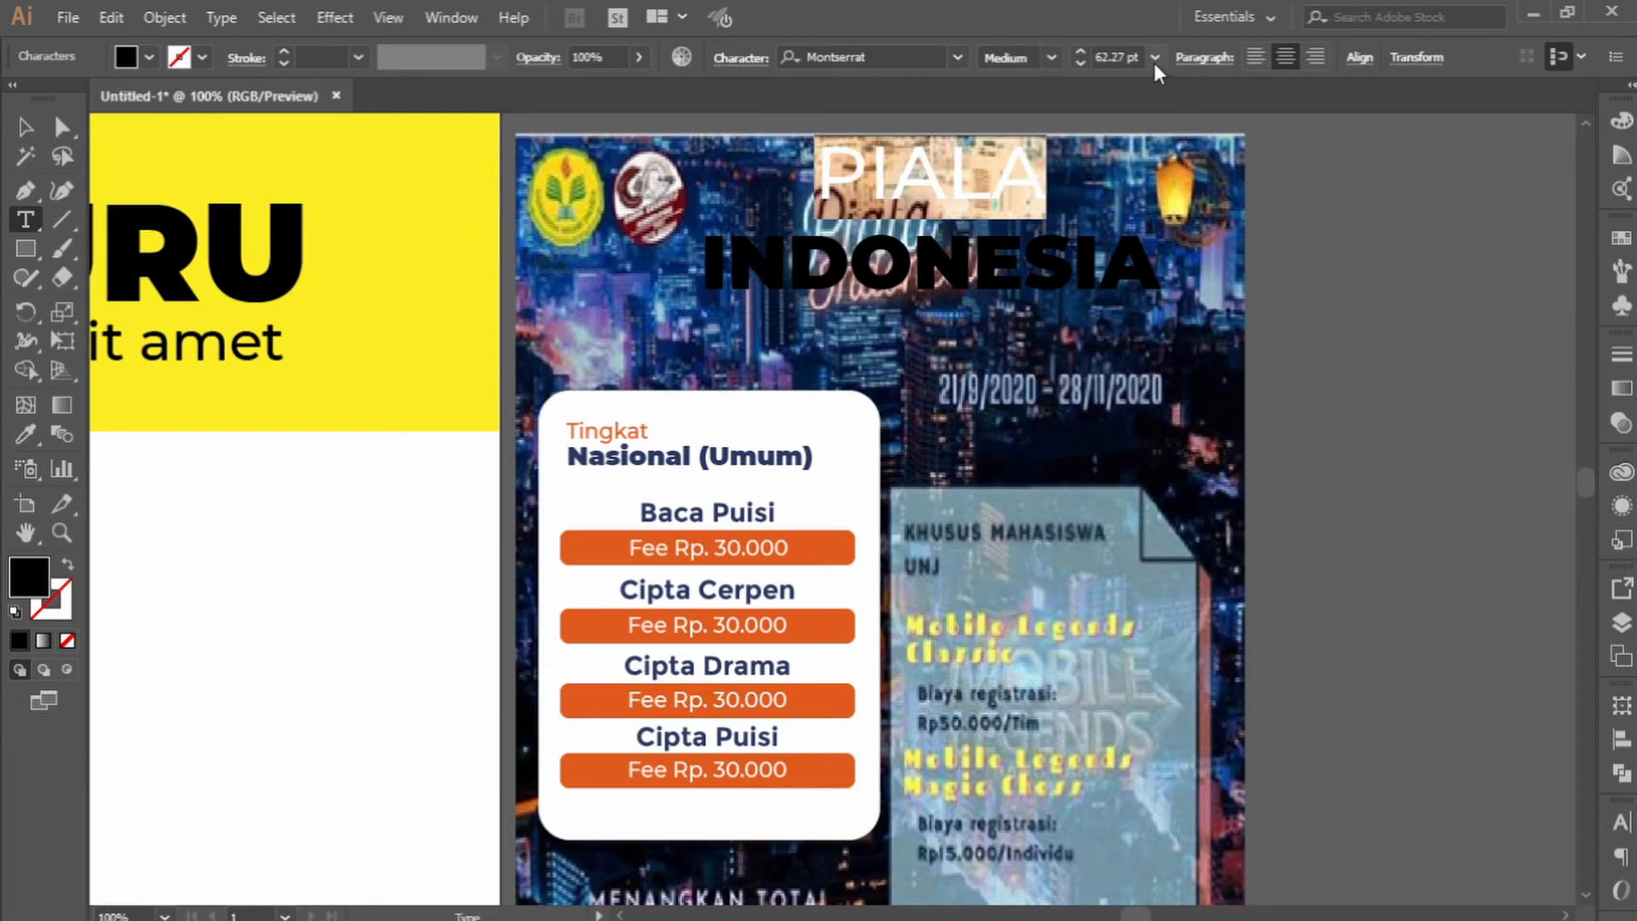
left_click(1197, 482)
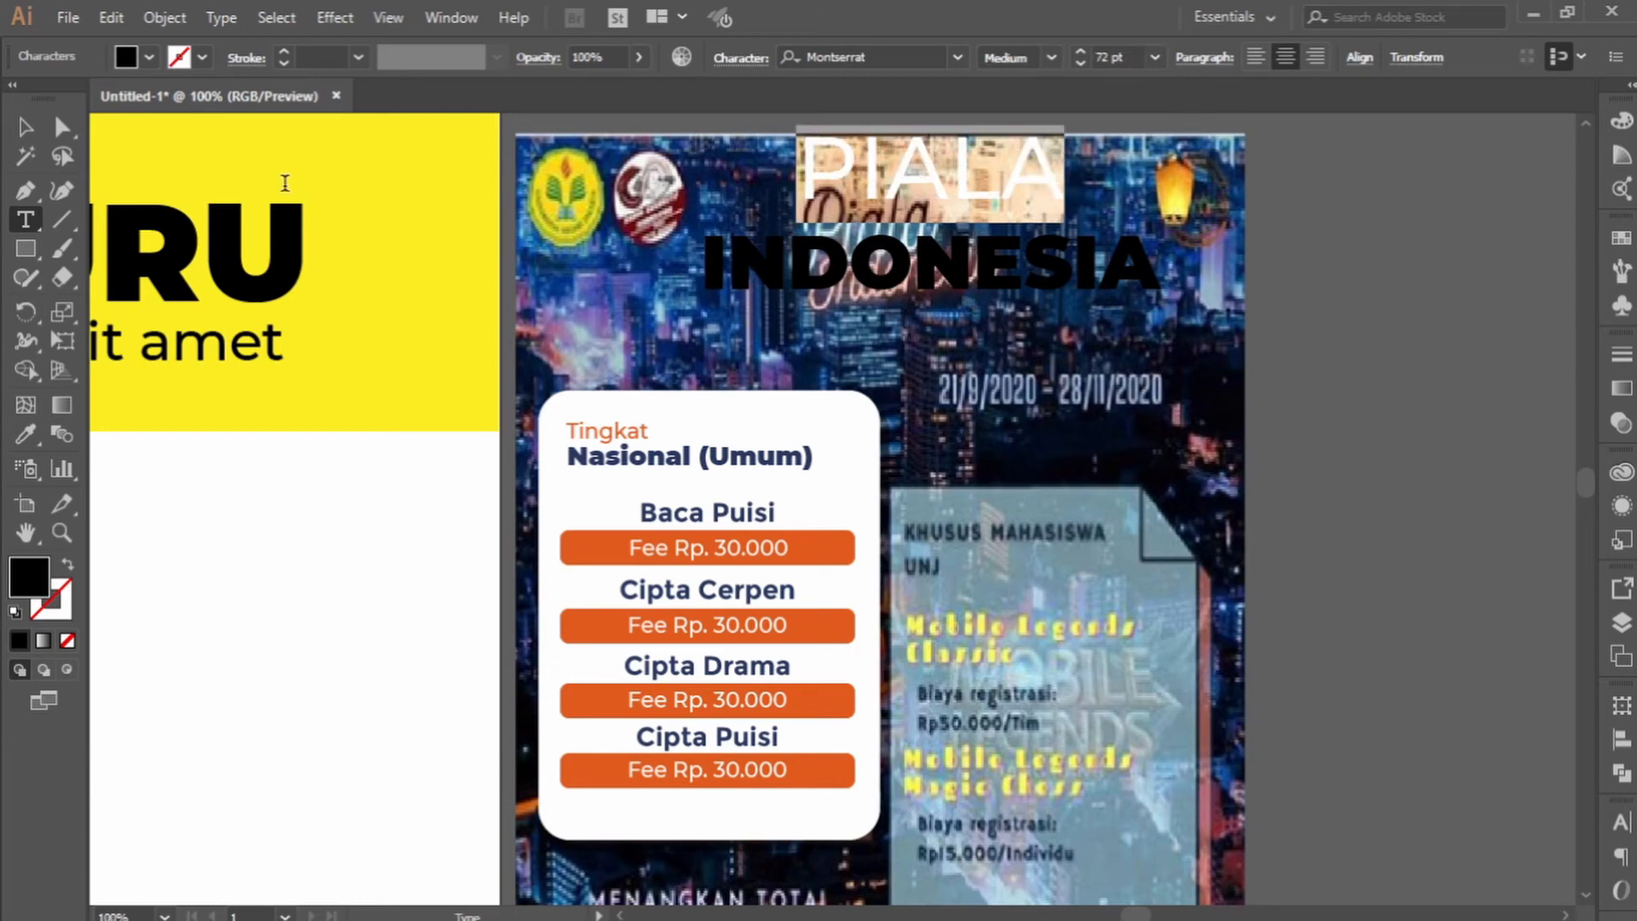
Split "PIALA" out of the title into its own text object, placed just below the neon "Piala Indonesia" lettering.
left_click(21, 128)
double_click(833, 177)
triple_click(861, 178)
key("ctrl+c")
key("BackSpace")
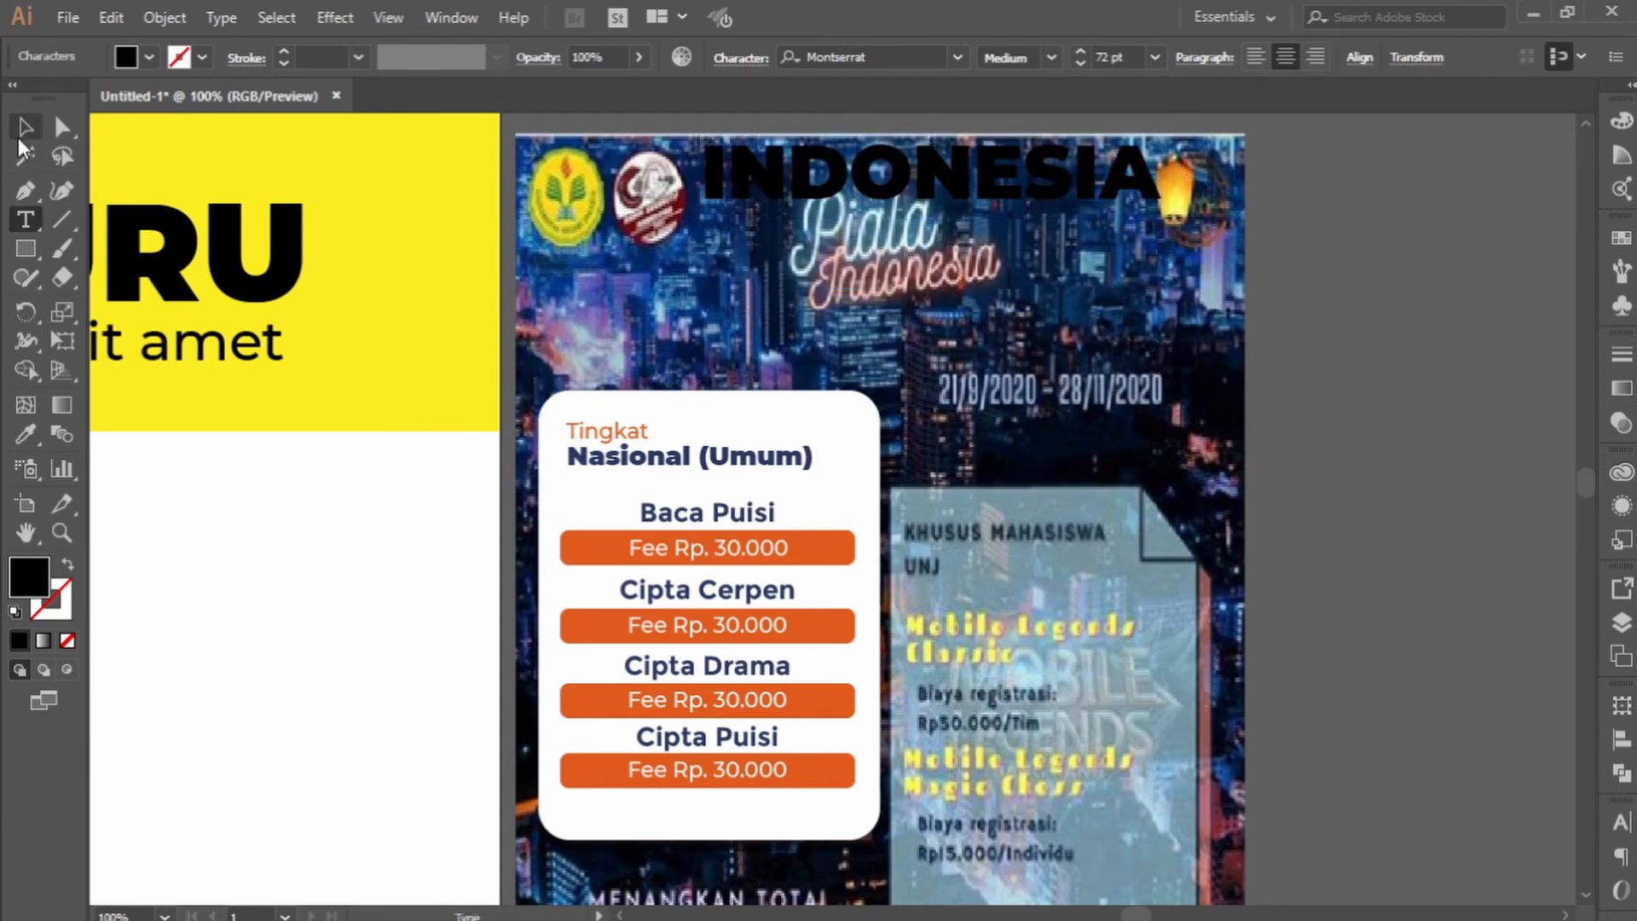
left_click(24, 128)
left_click(852, 384)
key("ctrl+v")
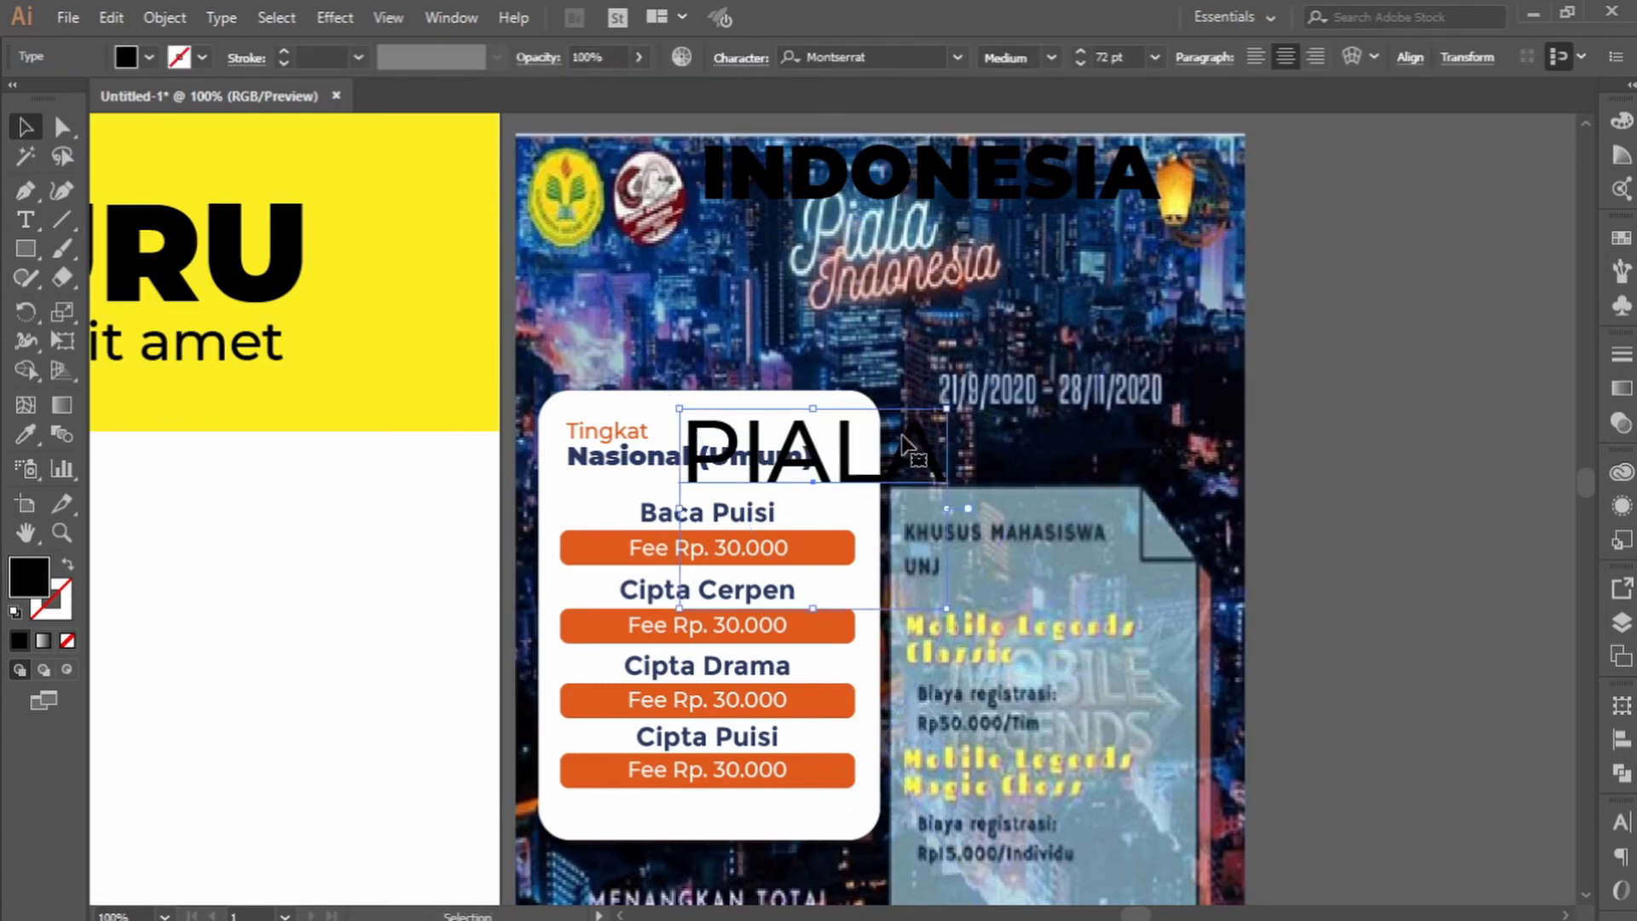
left_click_drag(777, 480, 837, 348)
key("t")
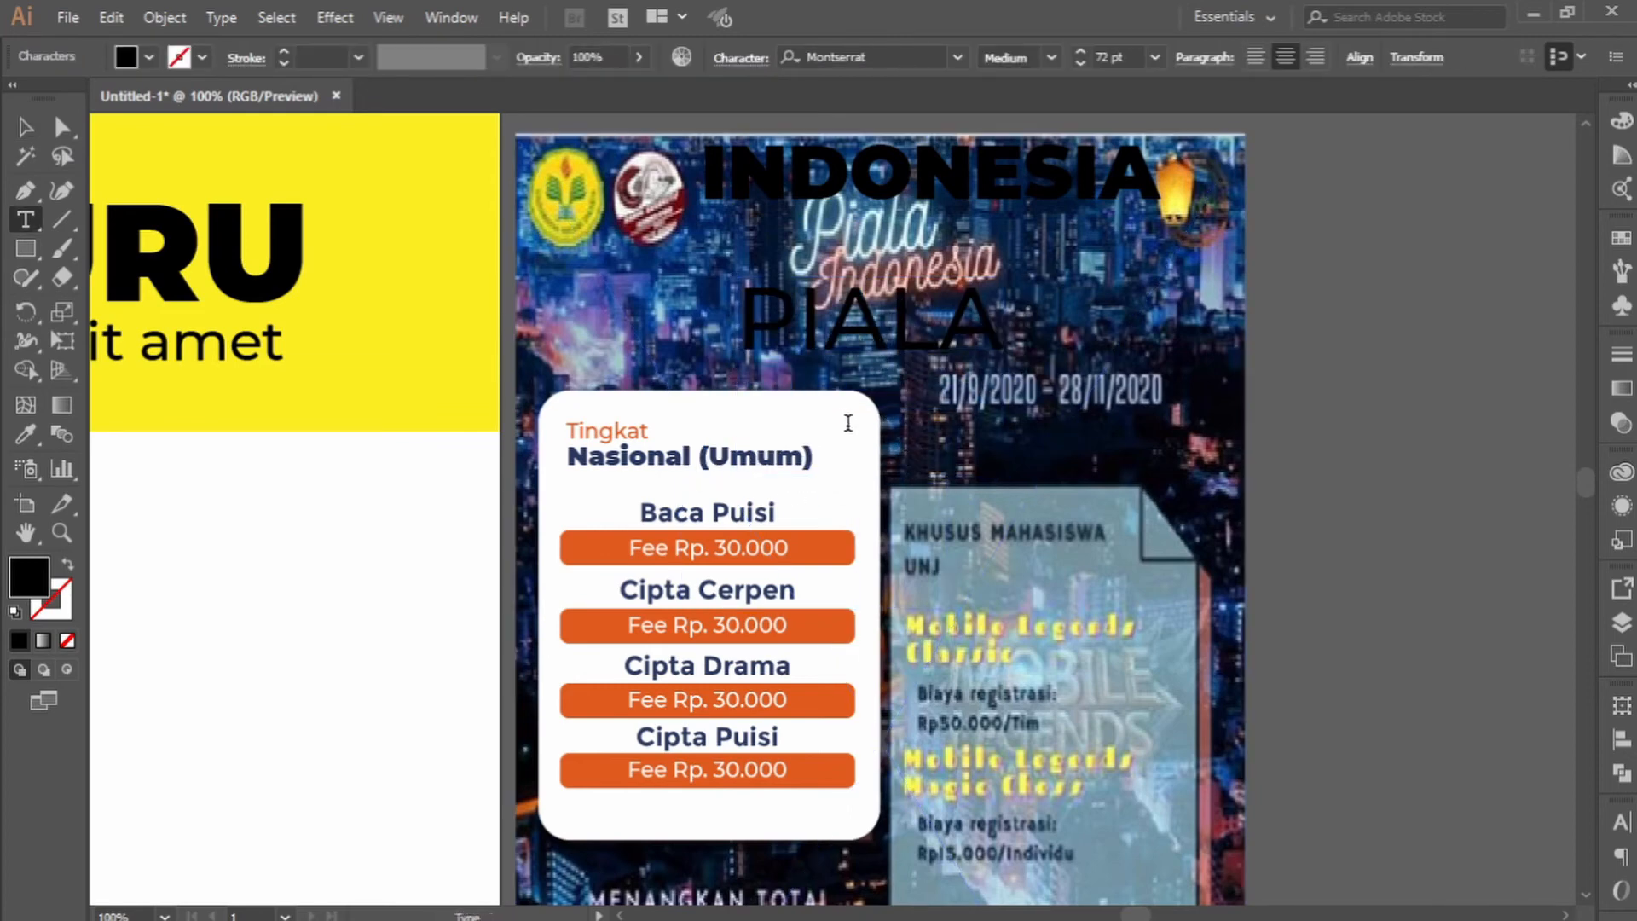
left_click(28, 127)
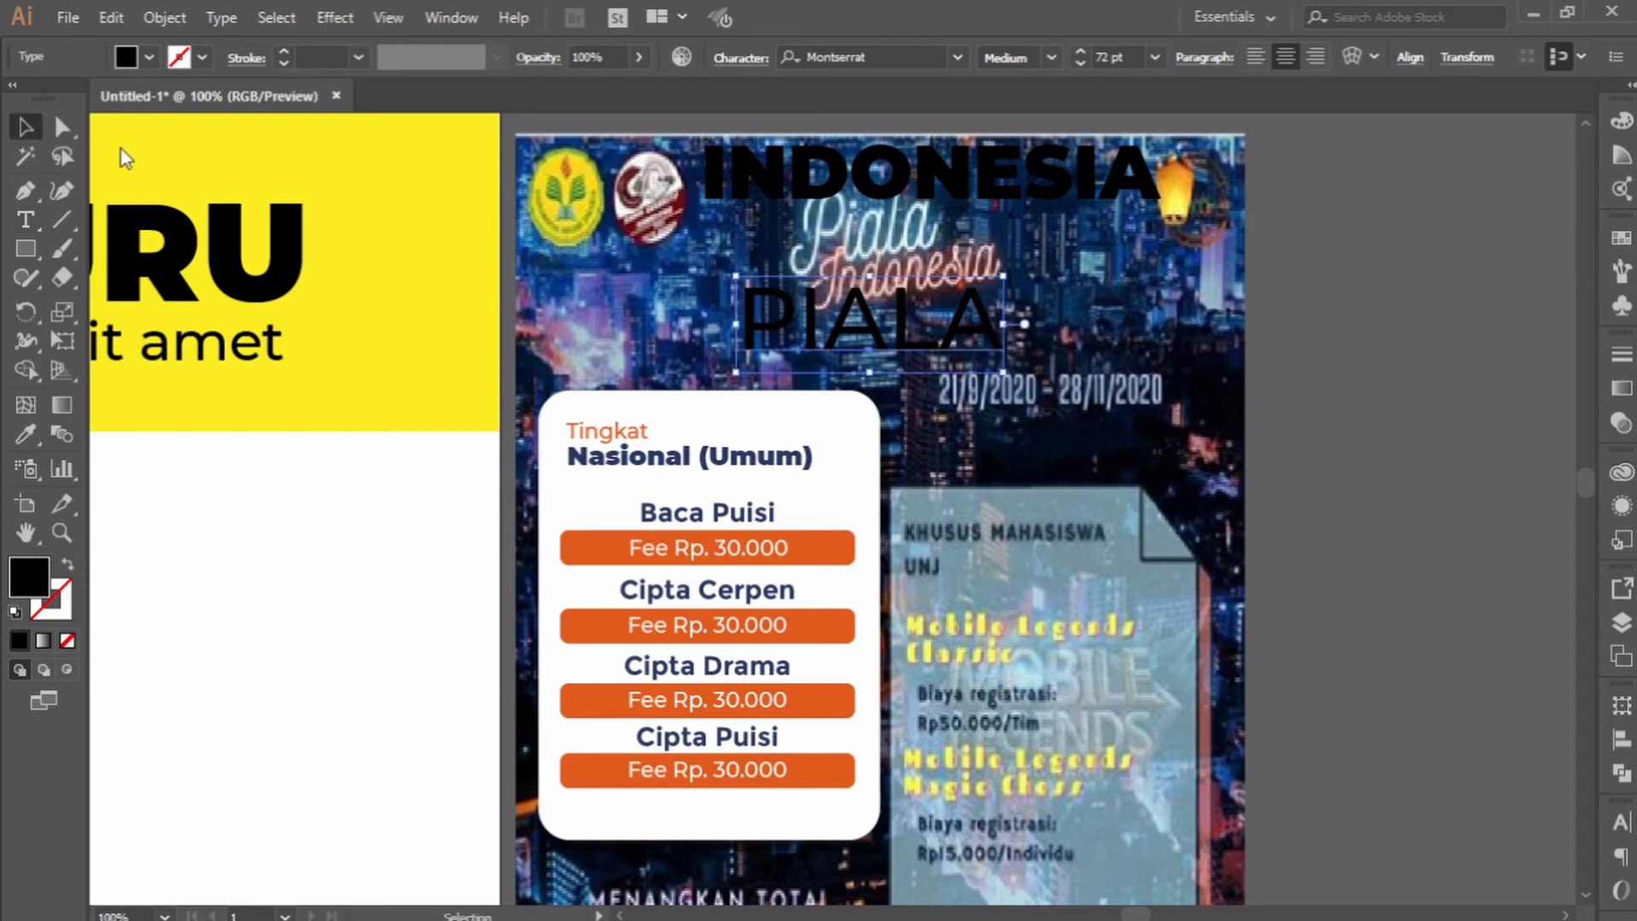
Fill "INDONESIA" with white and stack it directly below "PIALA", just above the poster's date line.
left_click_drag(947, 168, 947, 305)
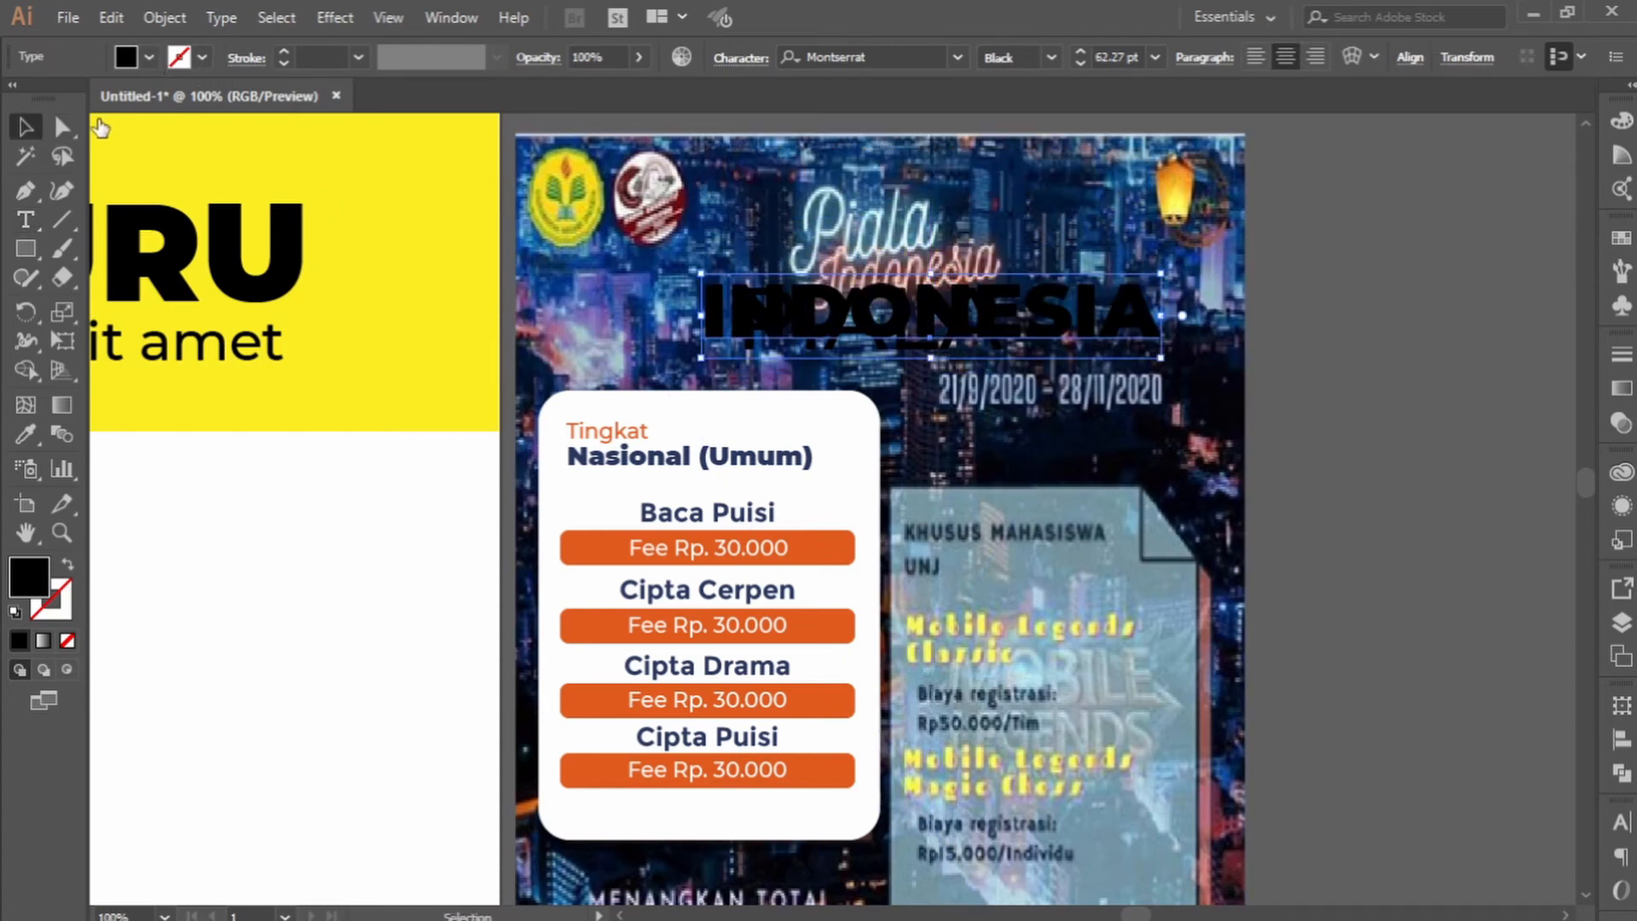
left_click(57, 102)
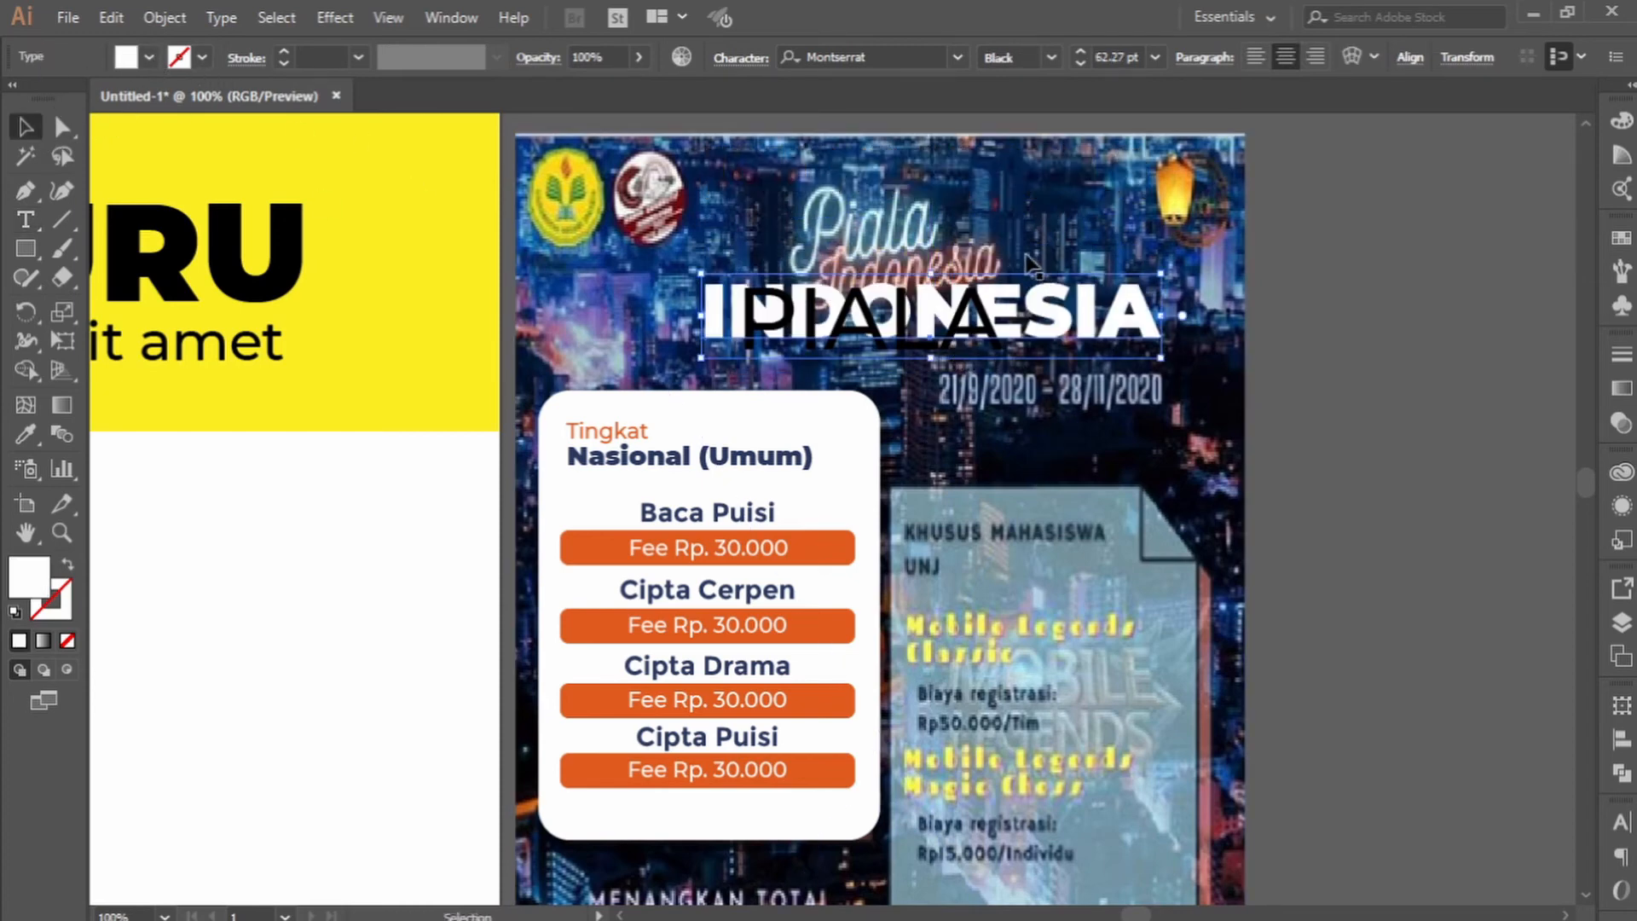
left_click_drag(988, 338, 1022, 250)
left_click_drag(996, 335, 1005, 131)
left_click_drag(1035, 247, 1012, 360)
left_click_drag(949, 153, 1009, 277)
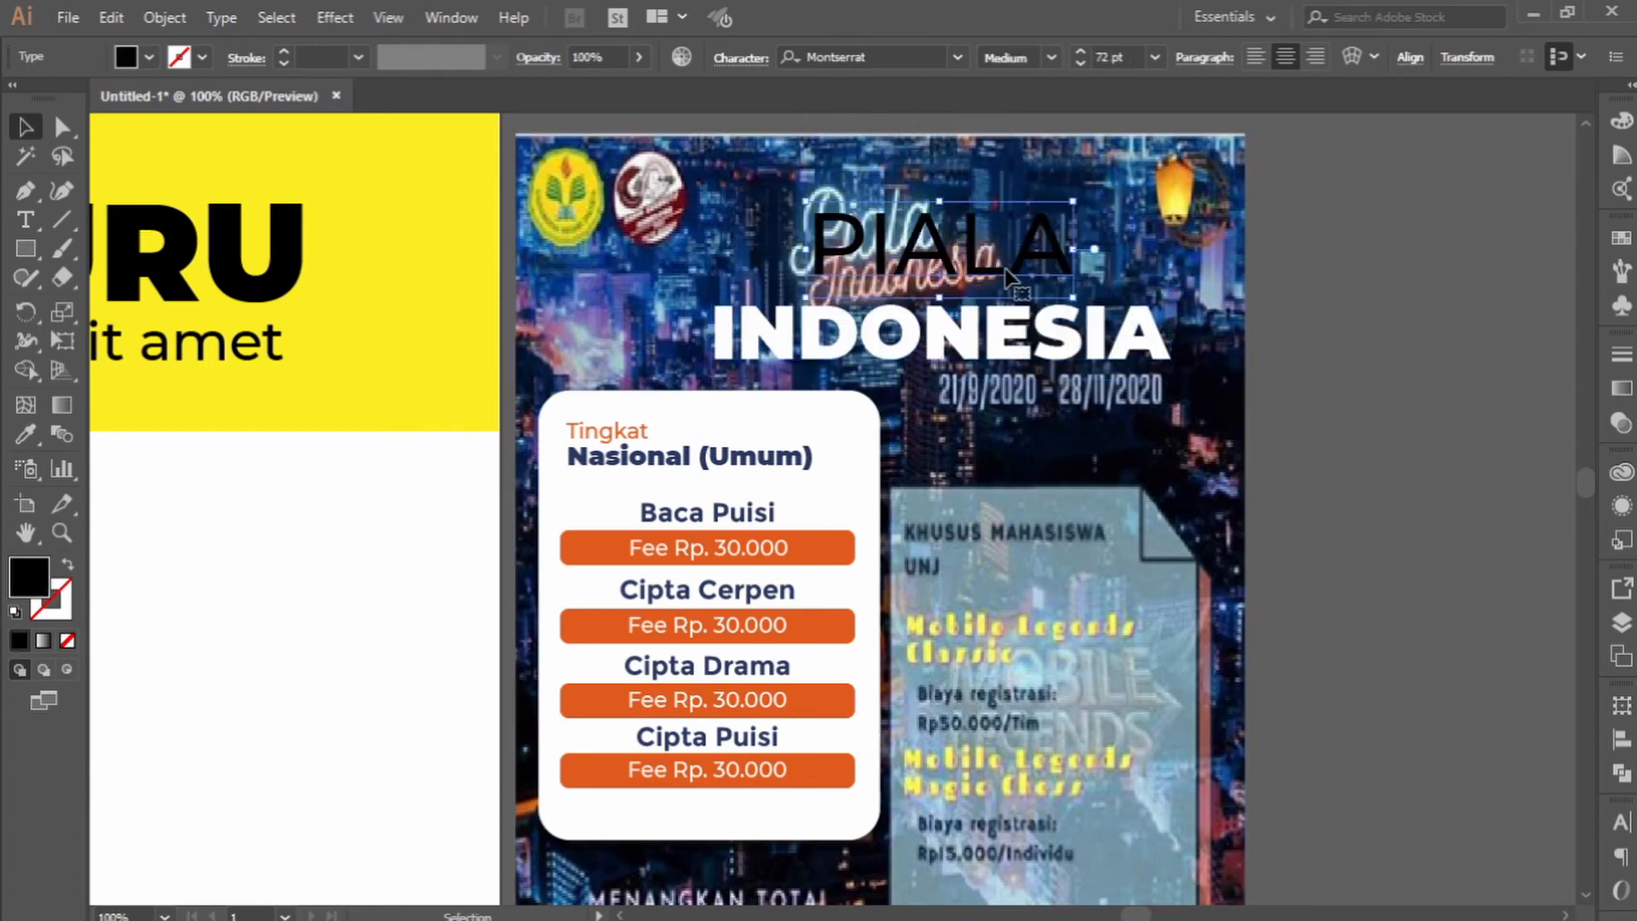
Enlarge "PIALA" to about 117 pt to match the width of "INDONESIA", and set it in white Montserrat Black.
left_click_drag(806, 203, 655, 165)
left_click_drag(1074, 306, 1151, 321)
left_click_drag(1005, 284, 994, 283)
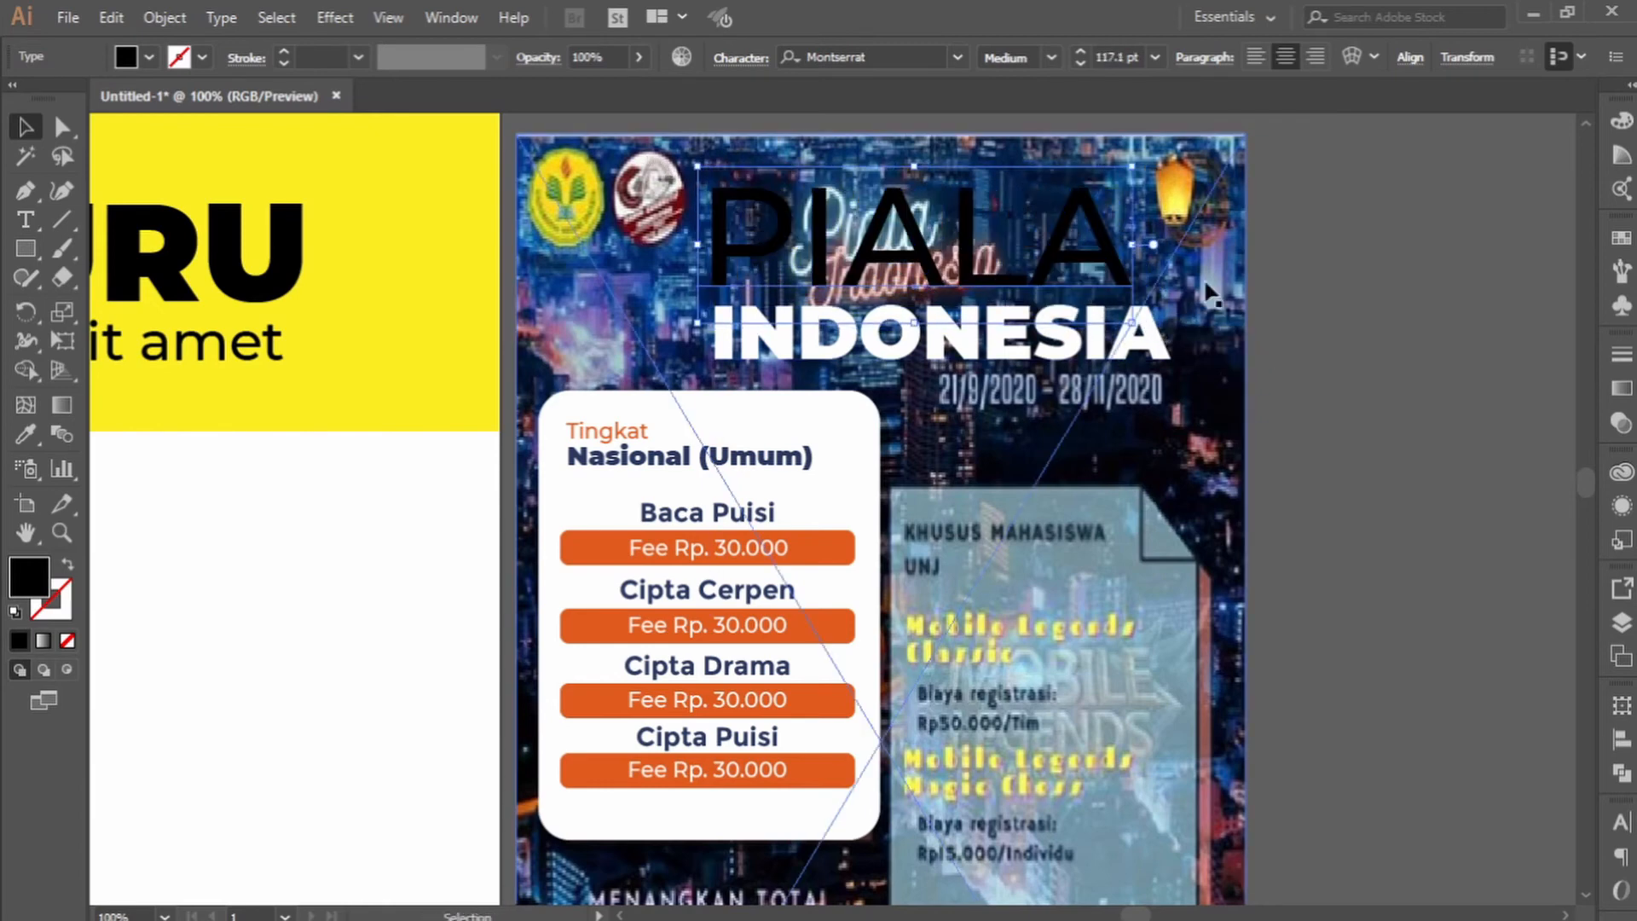
left_click_drag(1161, 169, 1186, 154)
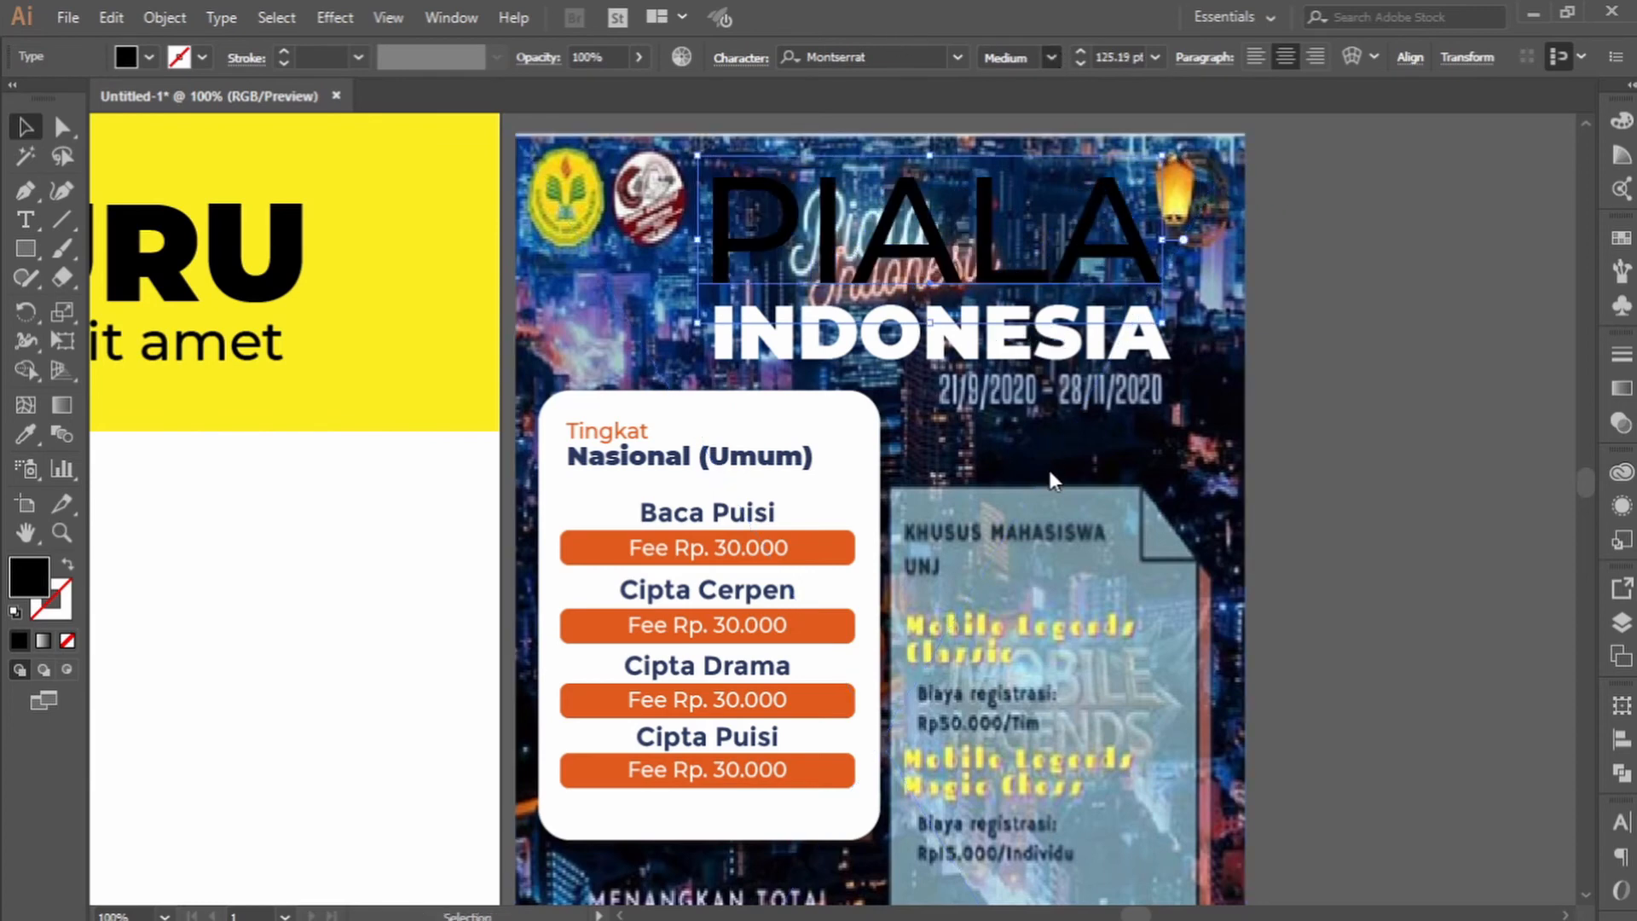
left_click(1056, 504)
left_click_drag(684, 156, 711, 166)
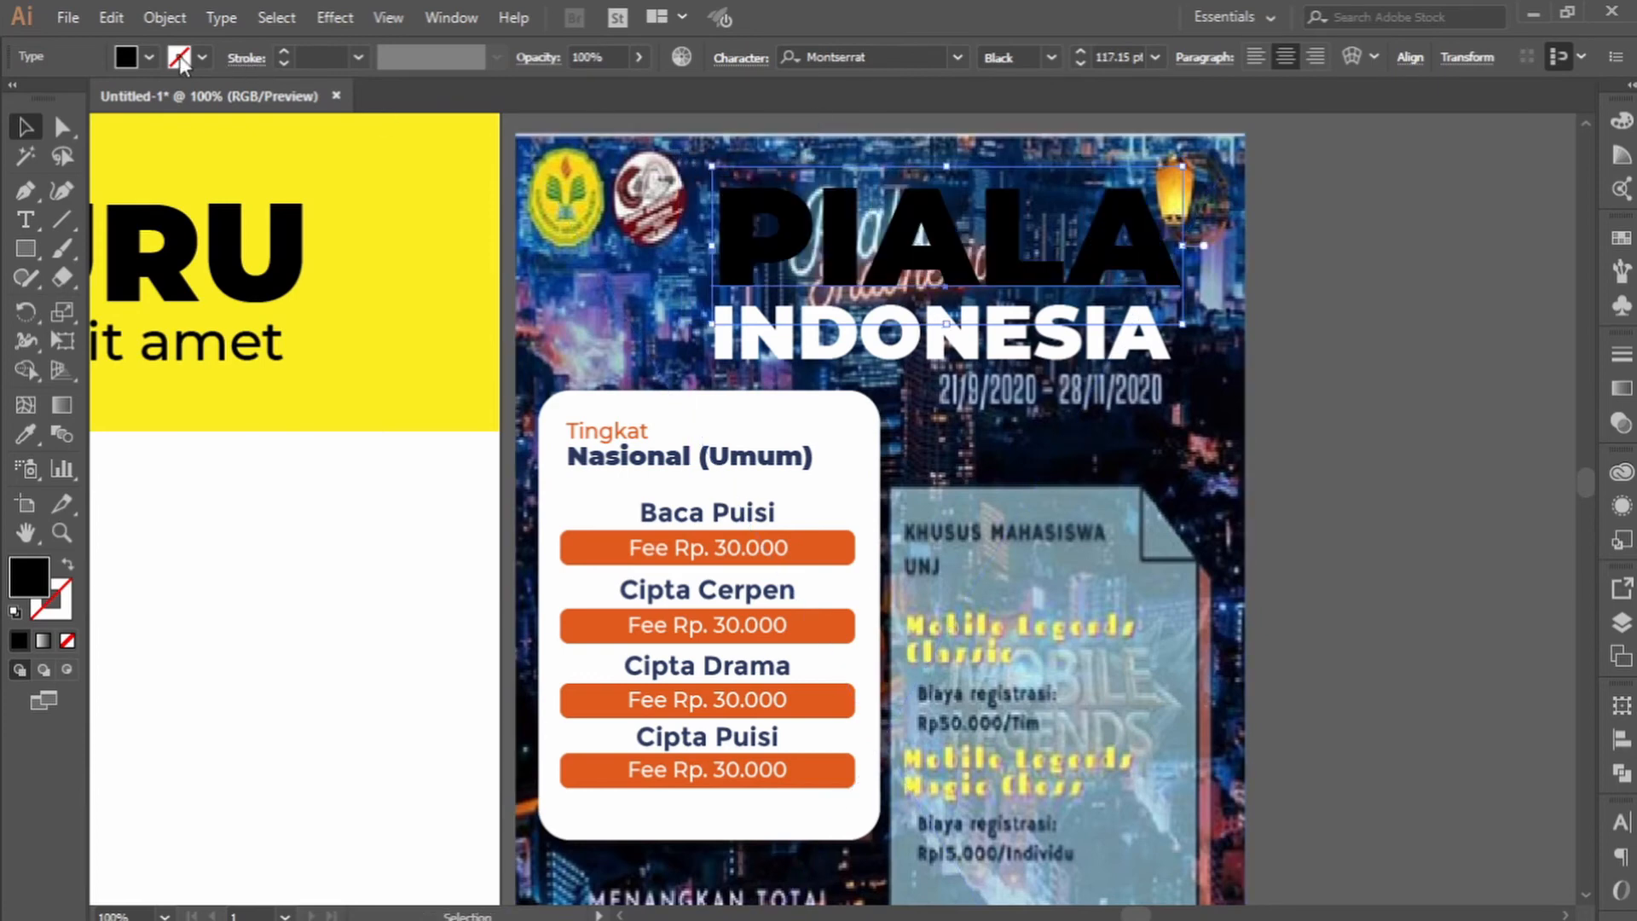
left_click(53, 115)
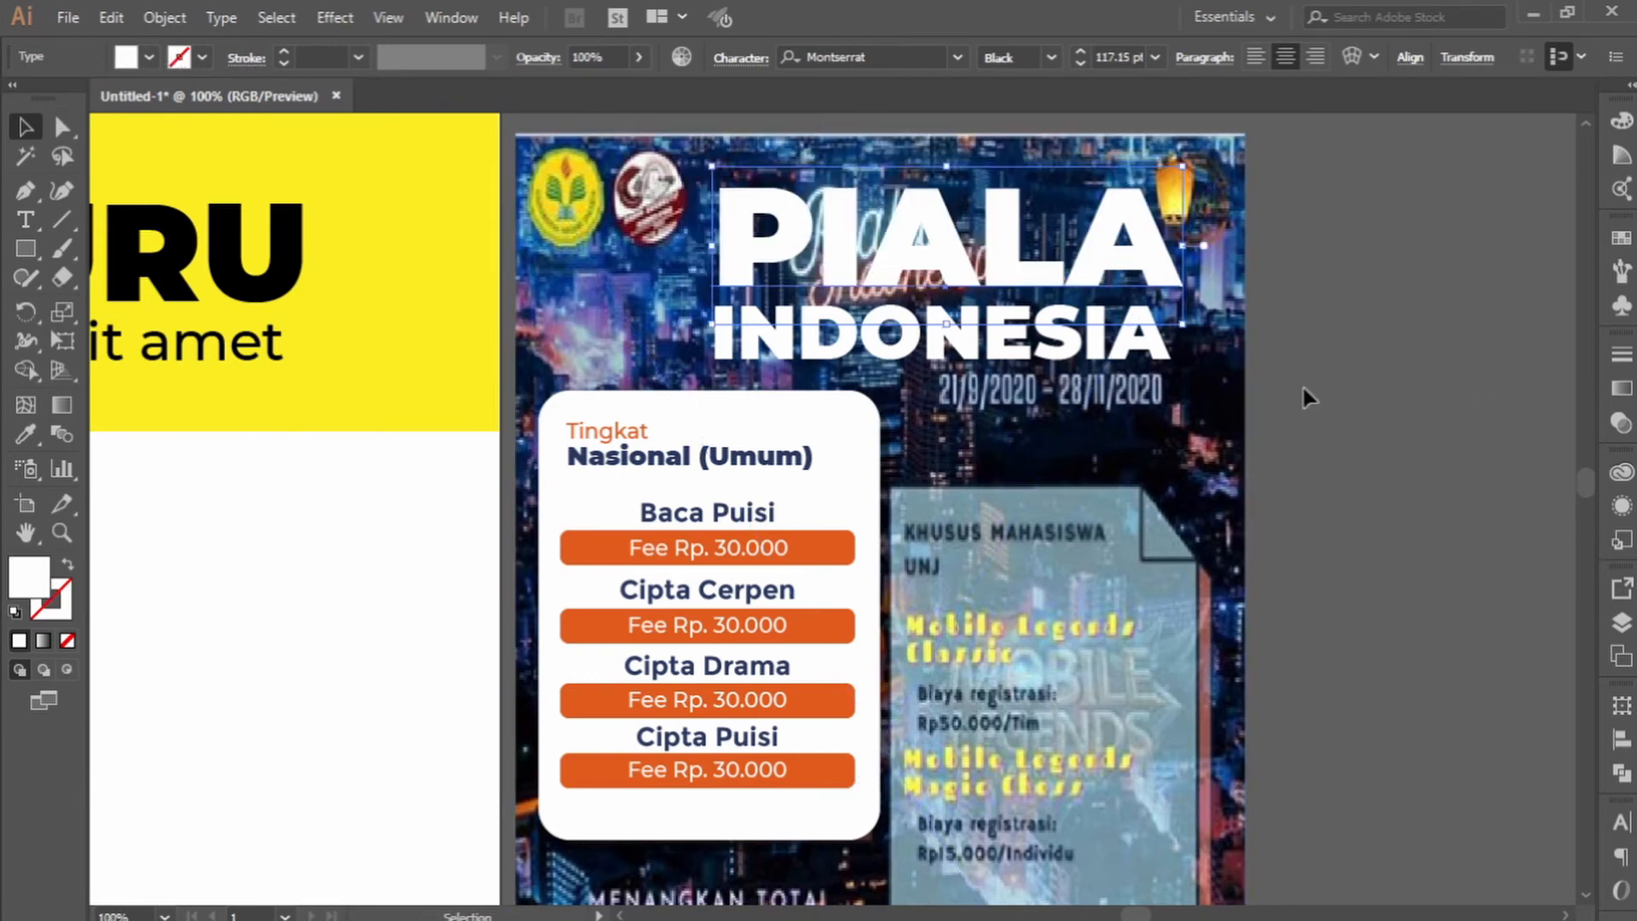
Set "INDONESIA" to Montserrat Medium, tuck it under "PIALA" and enlarge it to about 66 pt.
left_click(989, 357)
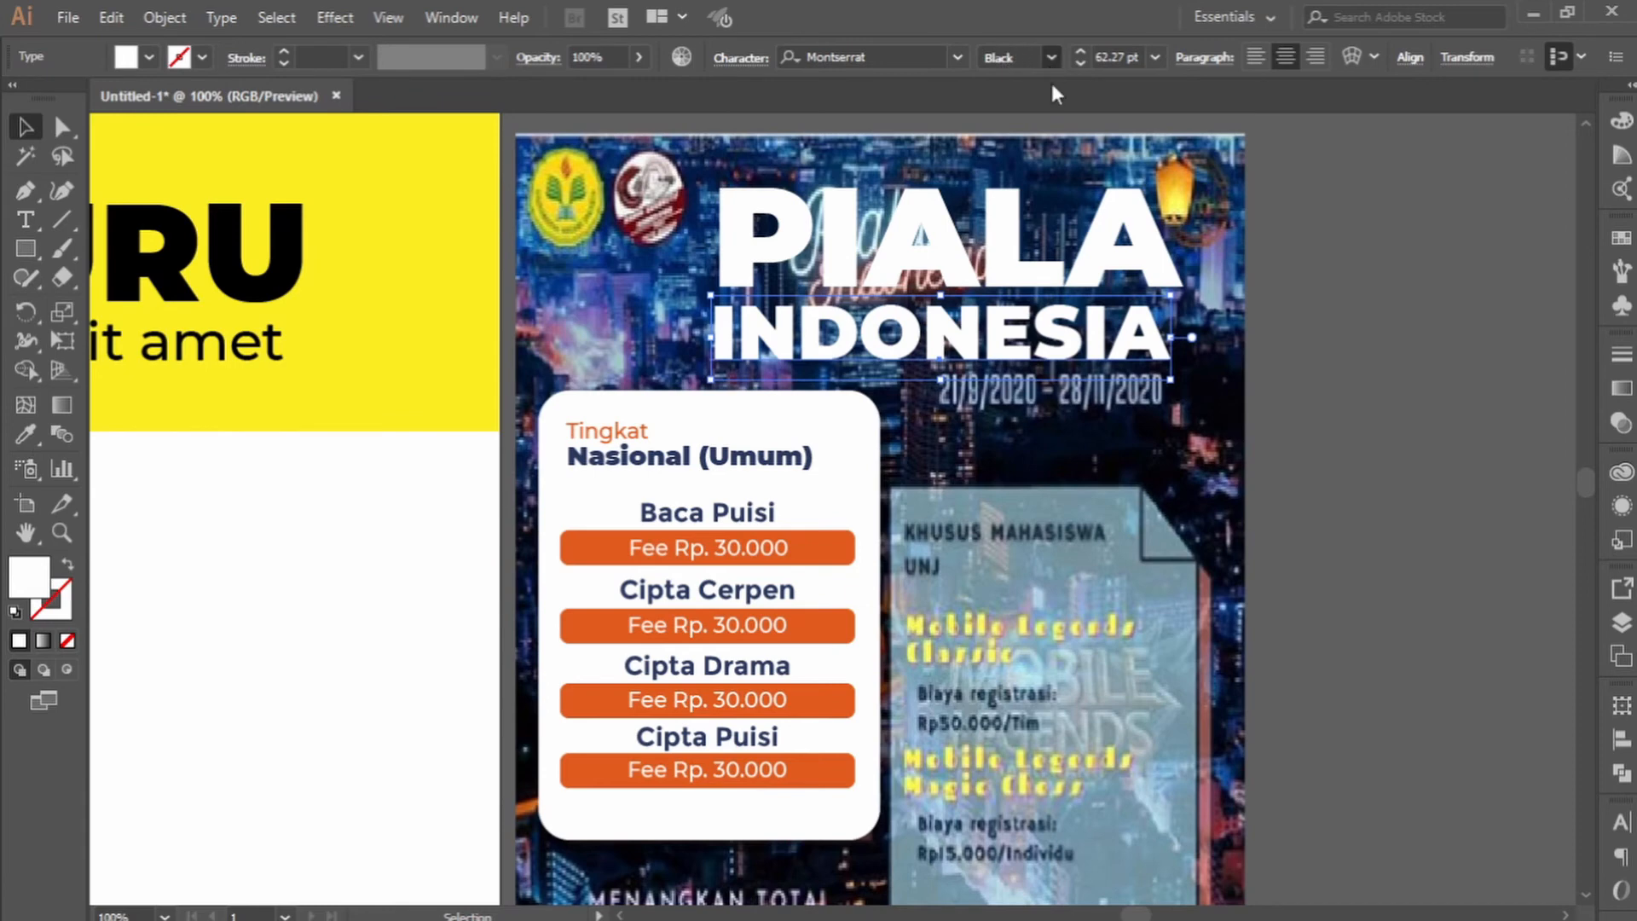
left_click(1065, 290)
left_click_drag(836, 338, 828, 333)
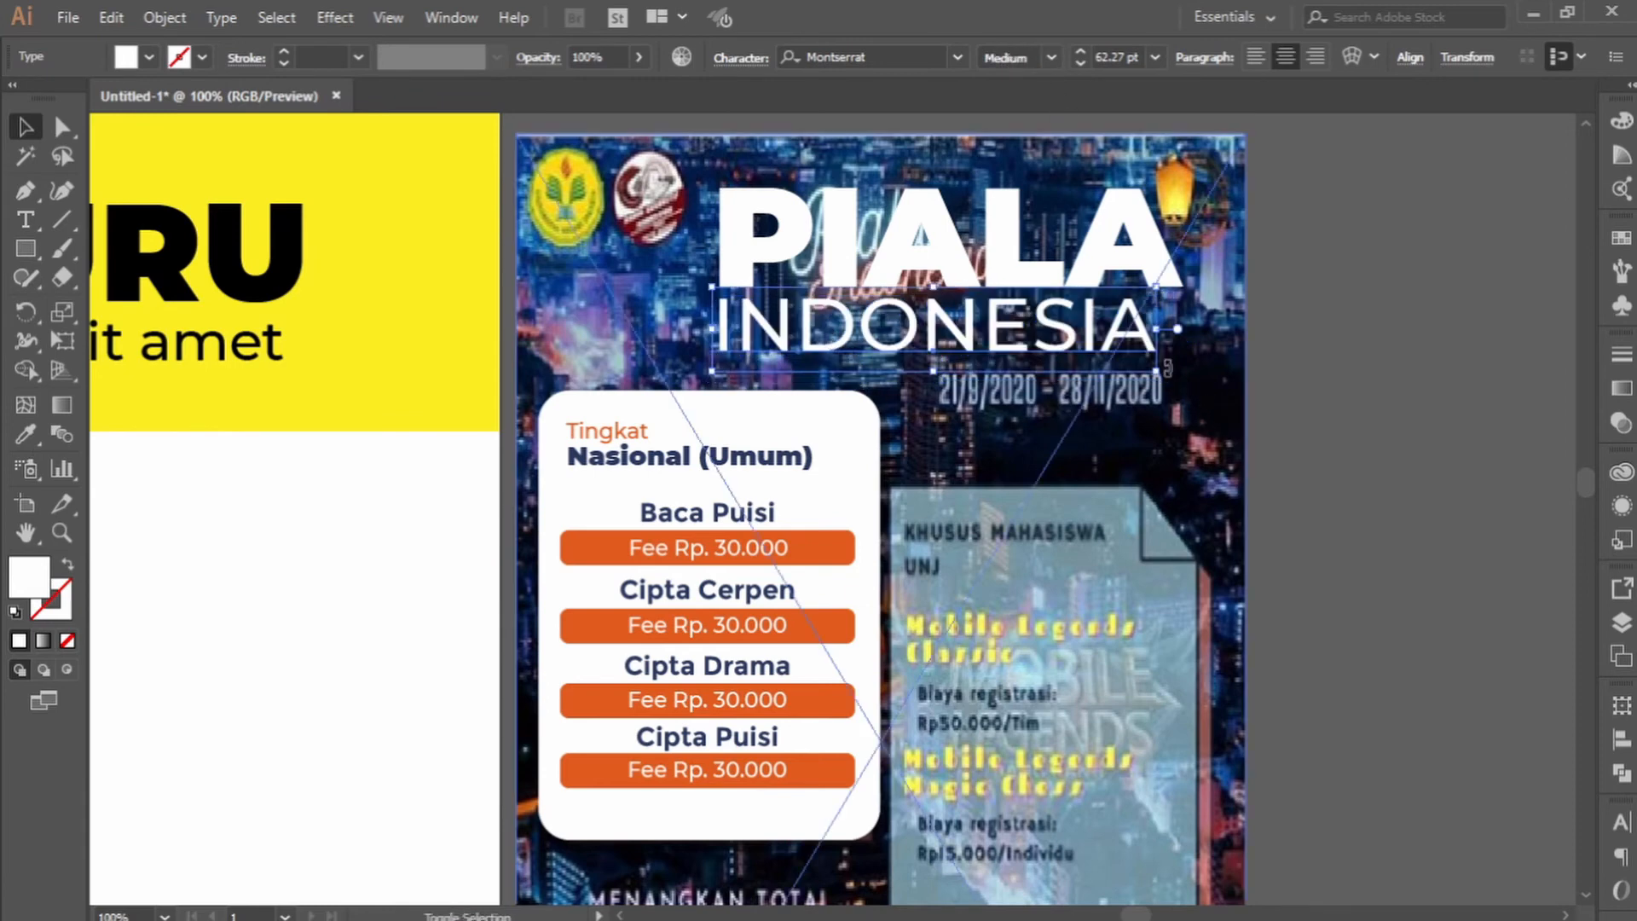
left_click_drag(1161, 372, 1187, 376)
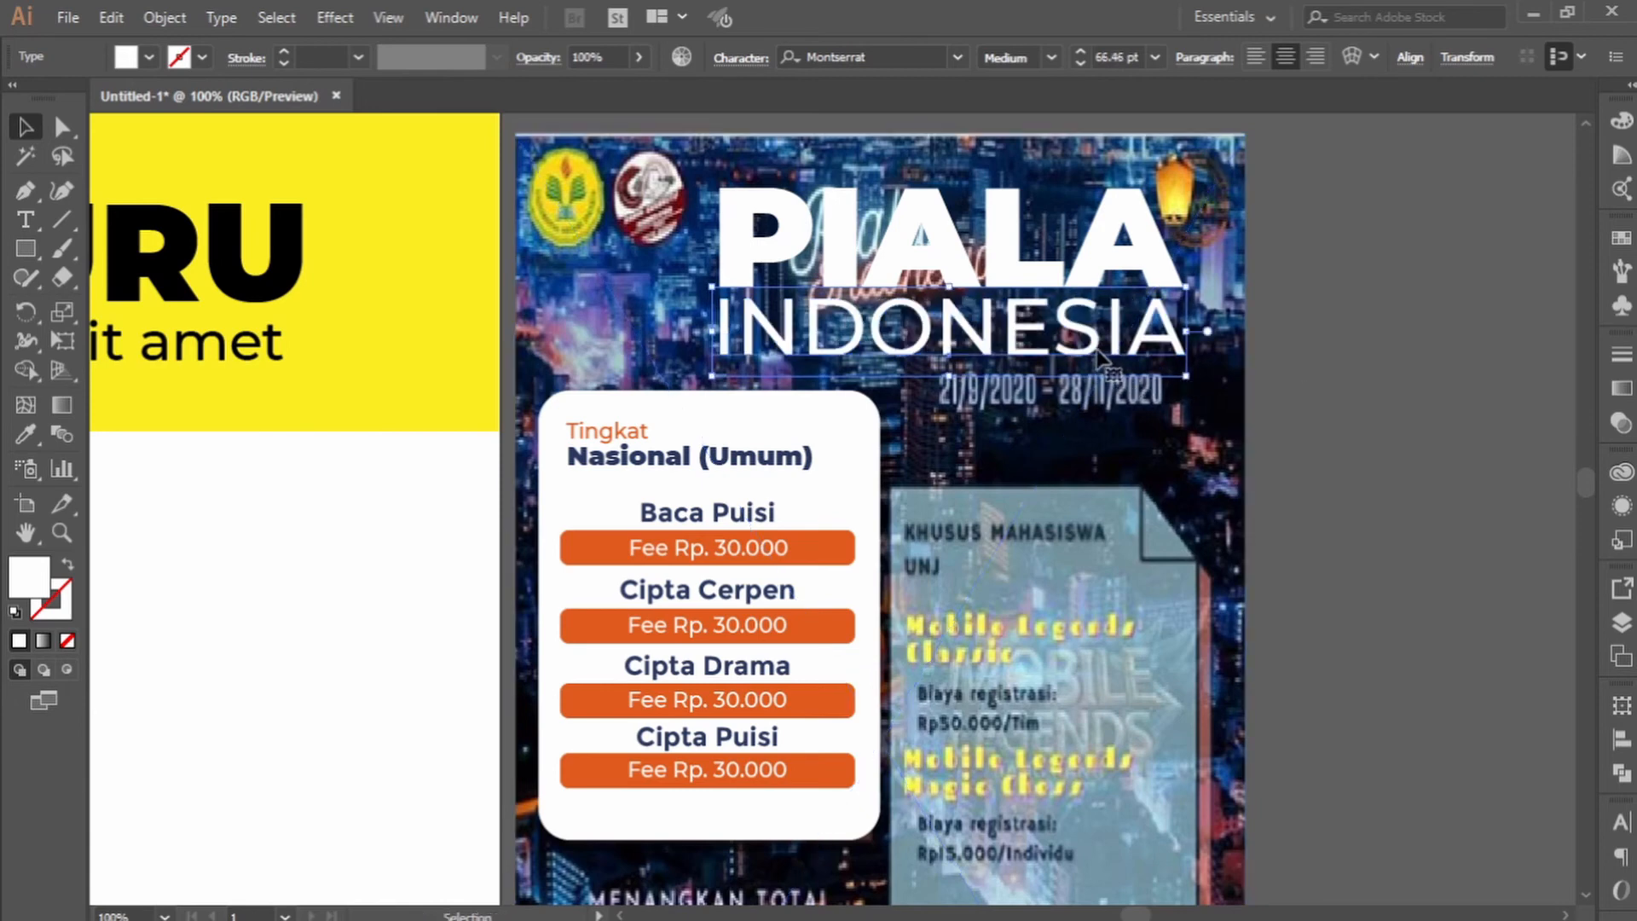
Scale down both title words together and move them off the poster onto the empty canvas beside it.
left_click(999, 263, "shift")
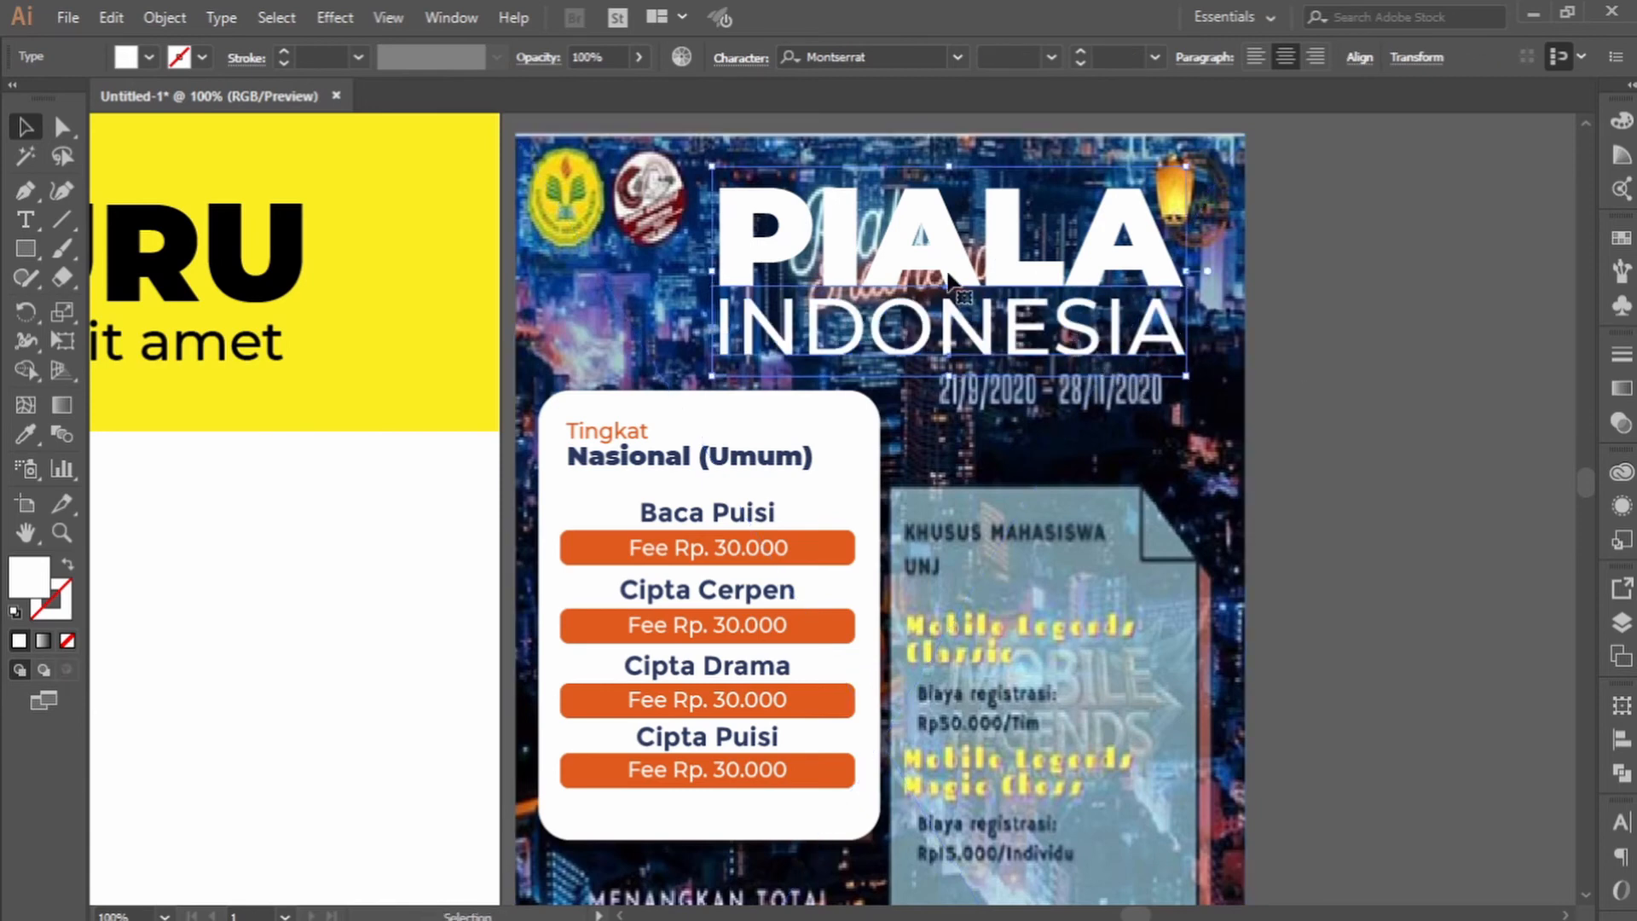
left_click_drag(950, 277, 1125, 298)
left_click_drag(887, 397, 1100, 302)
left_click_drag(1291, 268, 1494, 306)
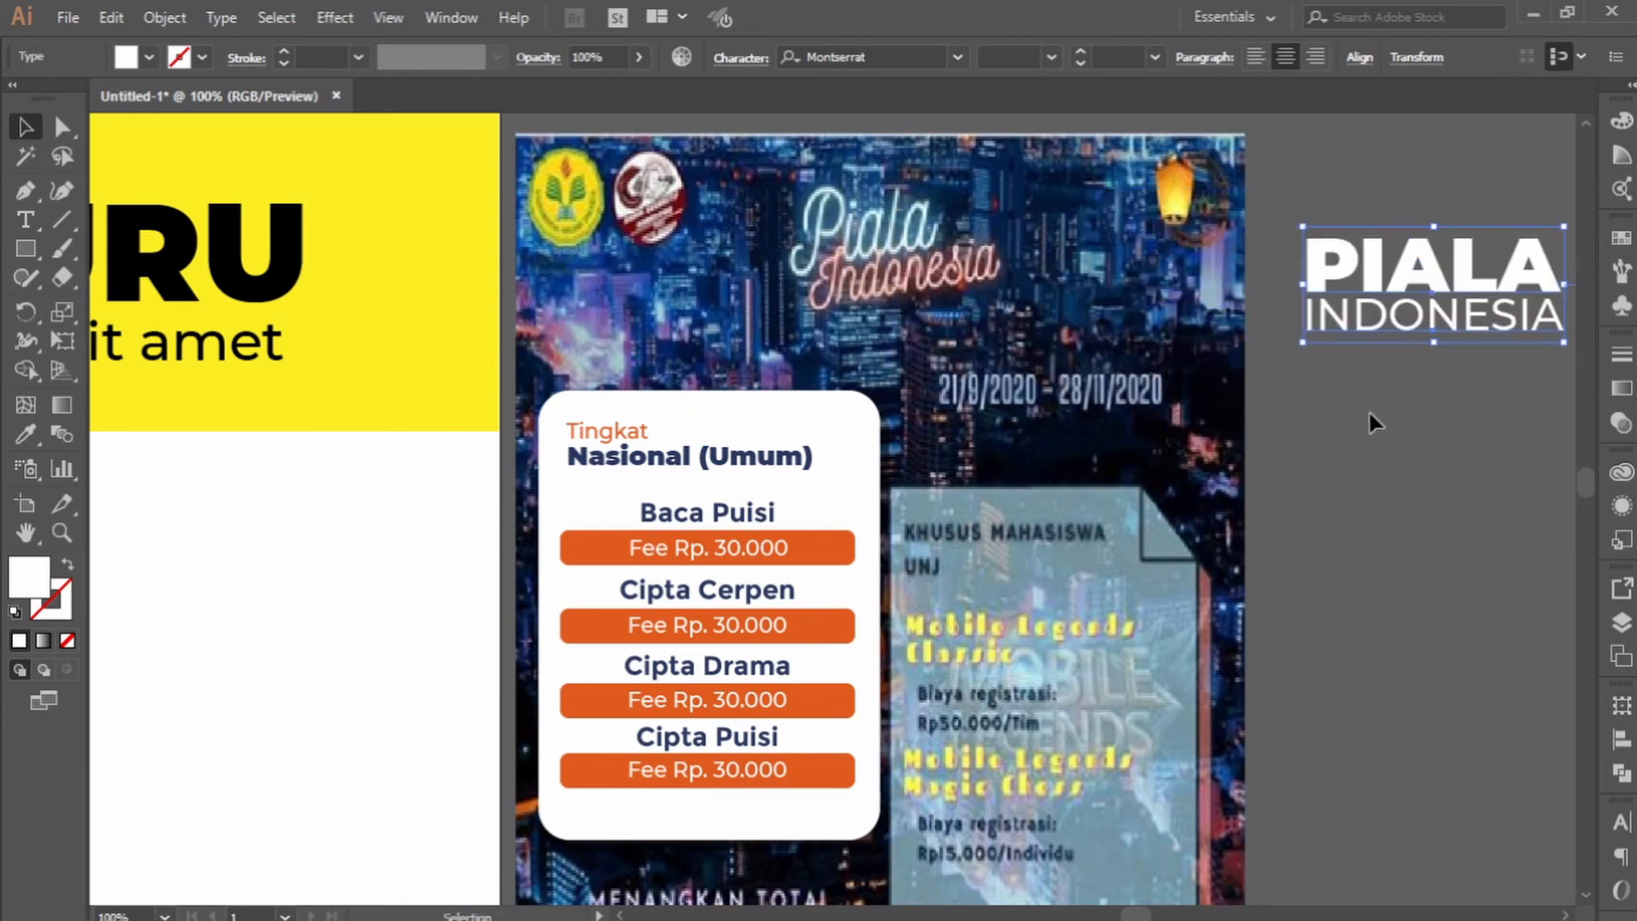
left_click_drag(1374, 259, 1398, 298)
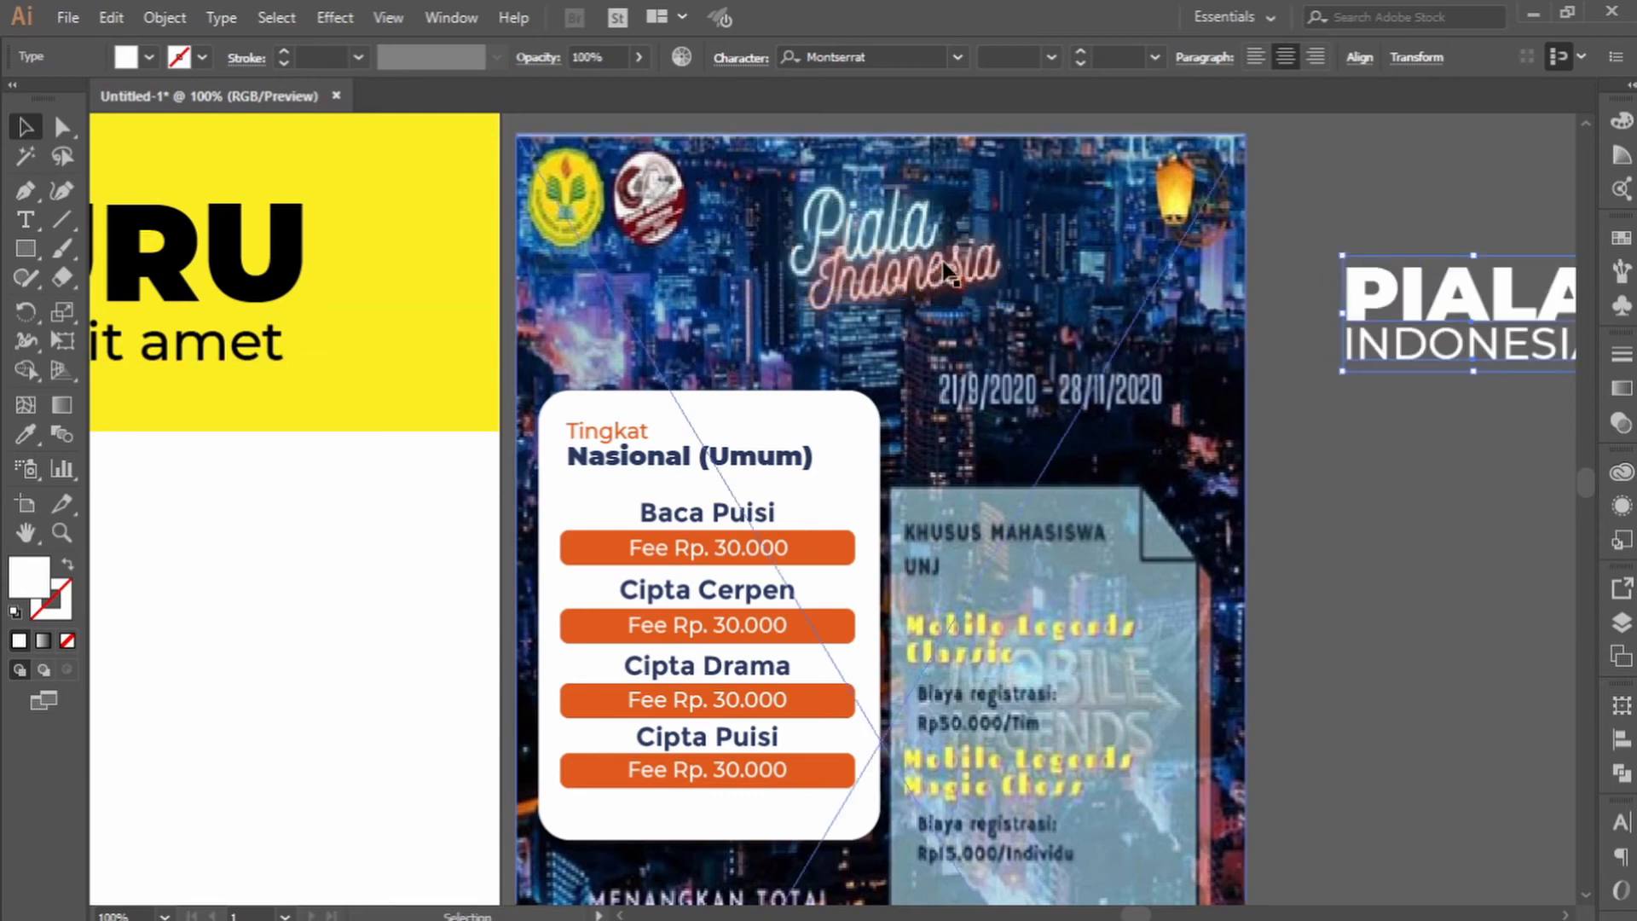
left_click(1400, 483)
Draw a white rectangle covering the neon "Piala Indonesia" lettering and round its corners.
left_click(25, 248)
mouse_move(755, 180)
left_mouse_down()
mouse_move(989, 281)
mouse_move(1108, 226)
mouse_move(1039, 322)
left_mouse_up()
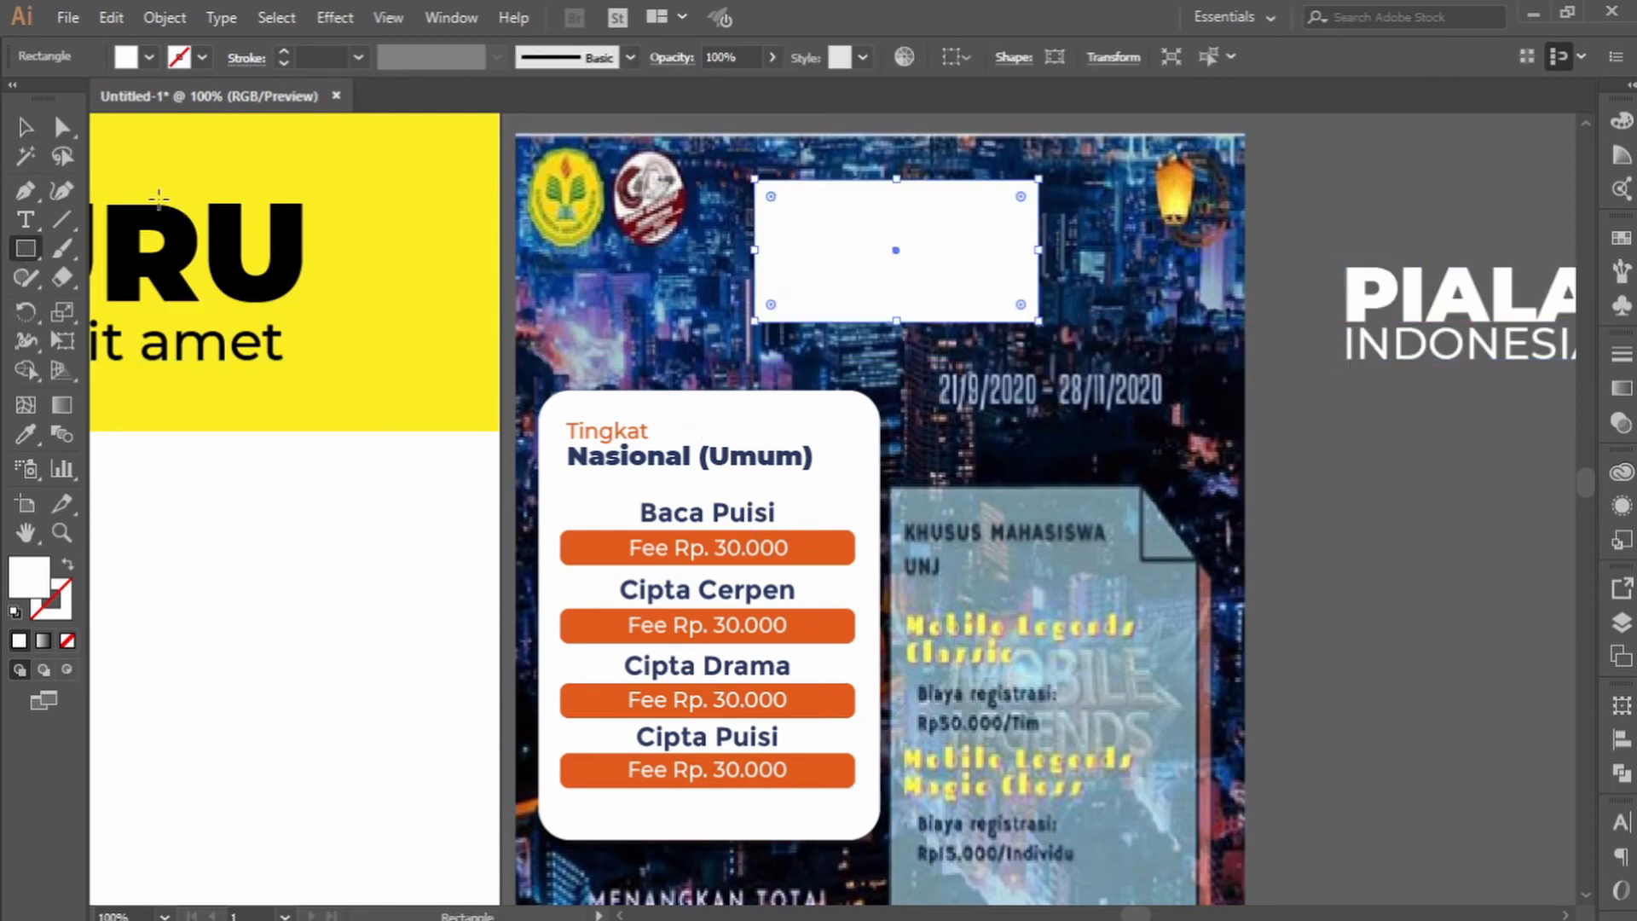
left_click(26, 126)
left_click_drag(764, 203, 790, 208)
left_click_drag(975, 275, 970, 275)
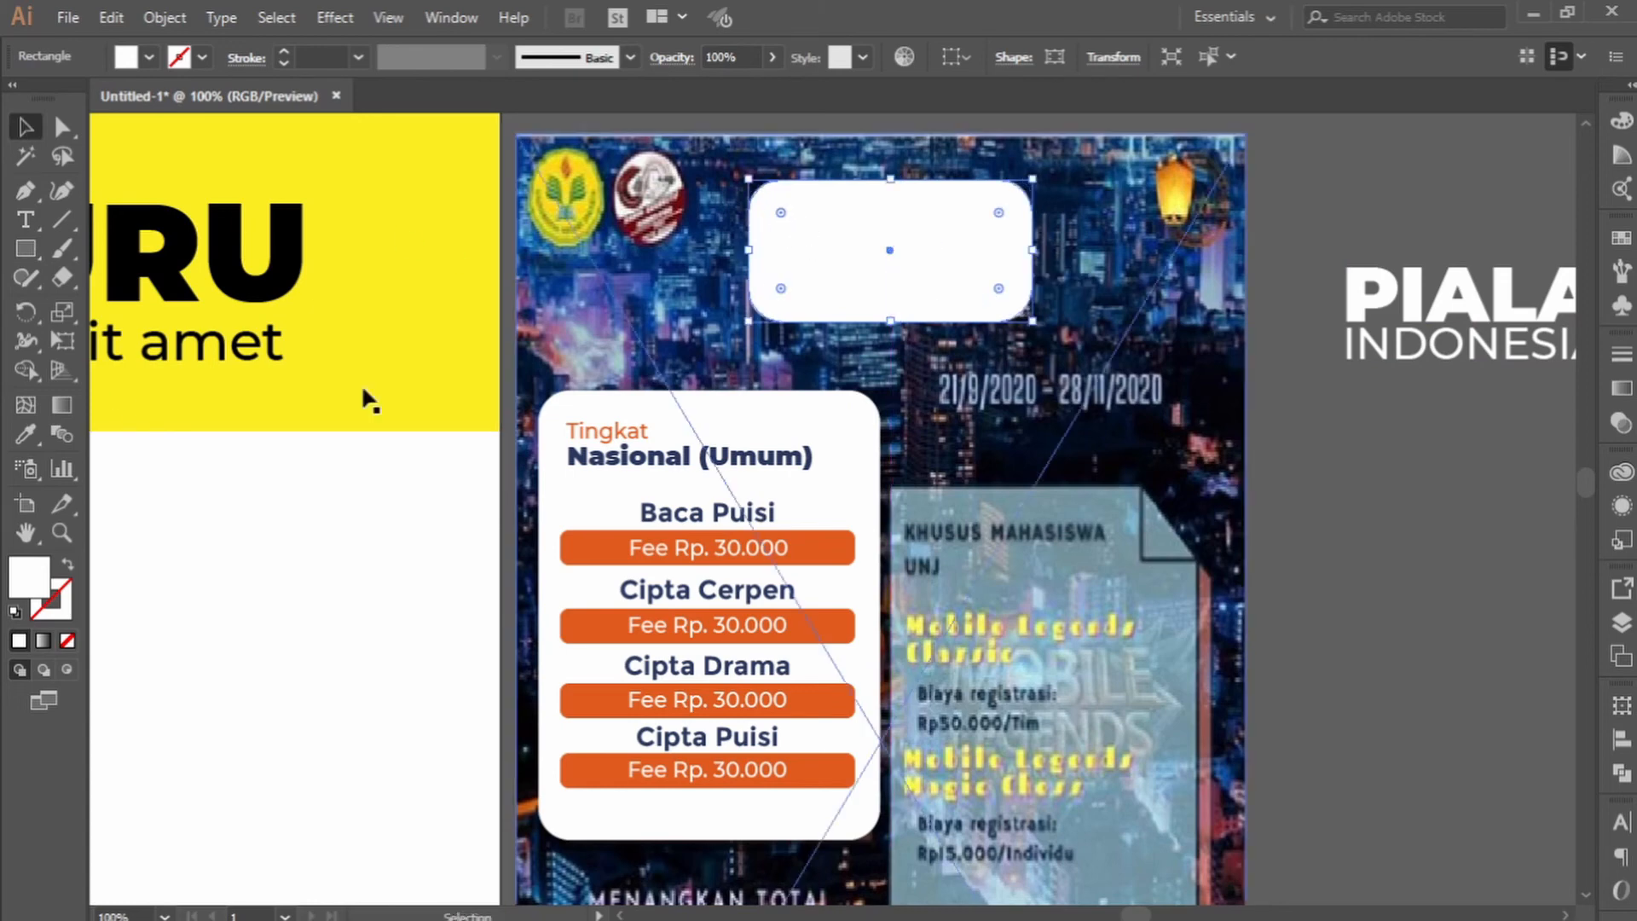
Fill the rounded rectangle with dark navy sampled from the poster using the Eyedropper, and enlarge it slightly.
left_click(25, 434)
left_click(744, 227)
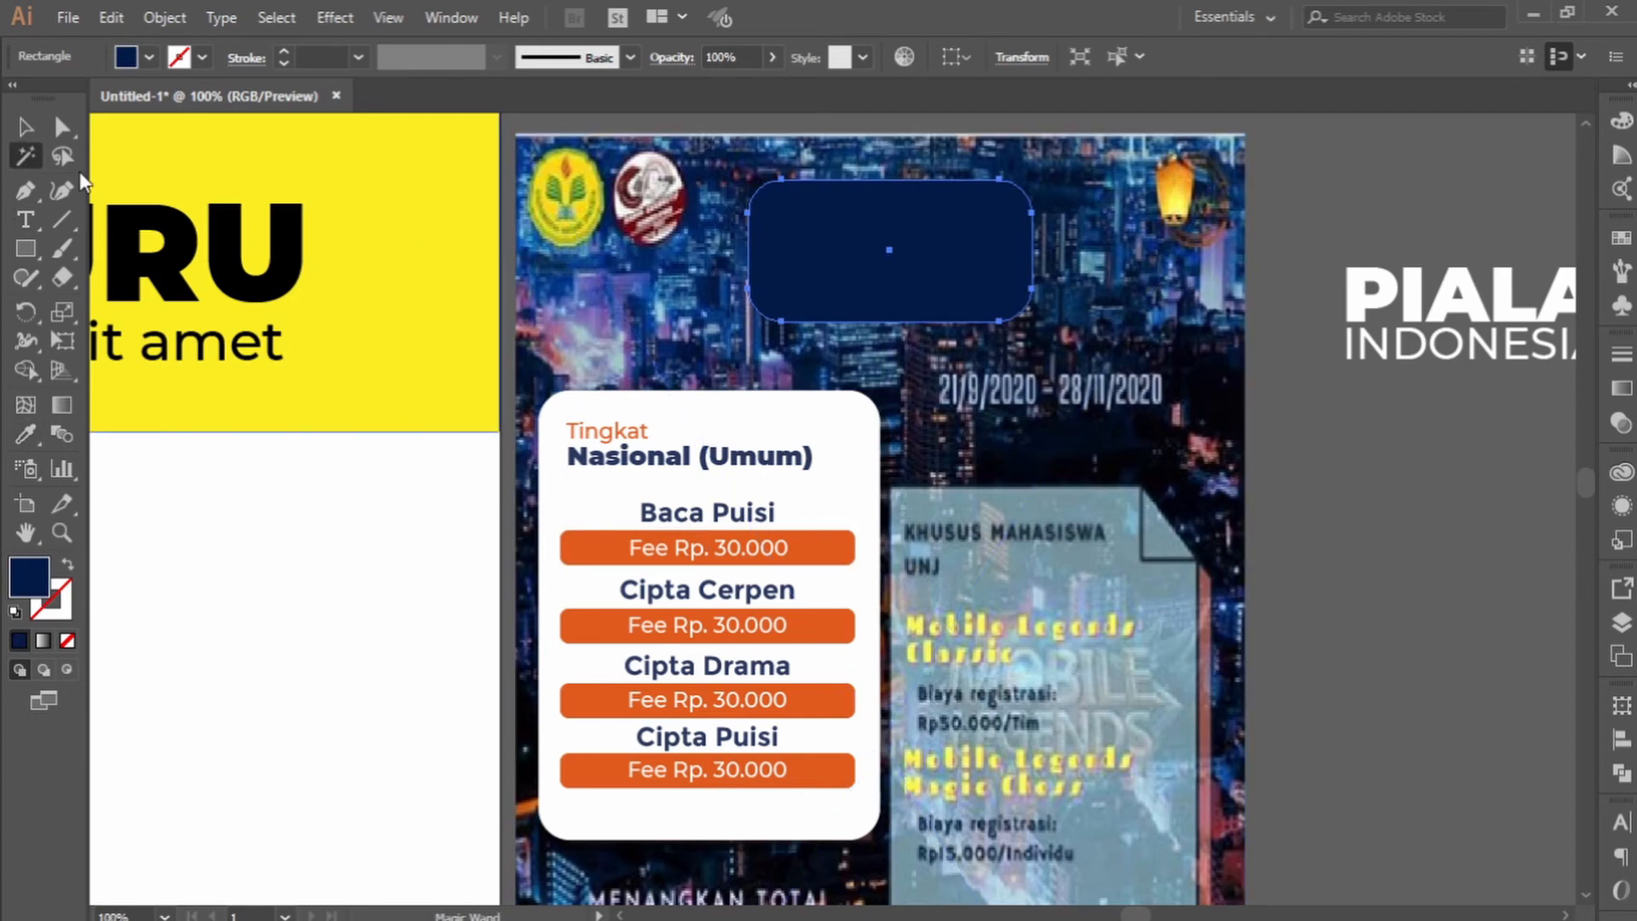
left_click(25, 127)
left_click(1264, 539)
left_click(881, 278)
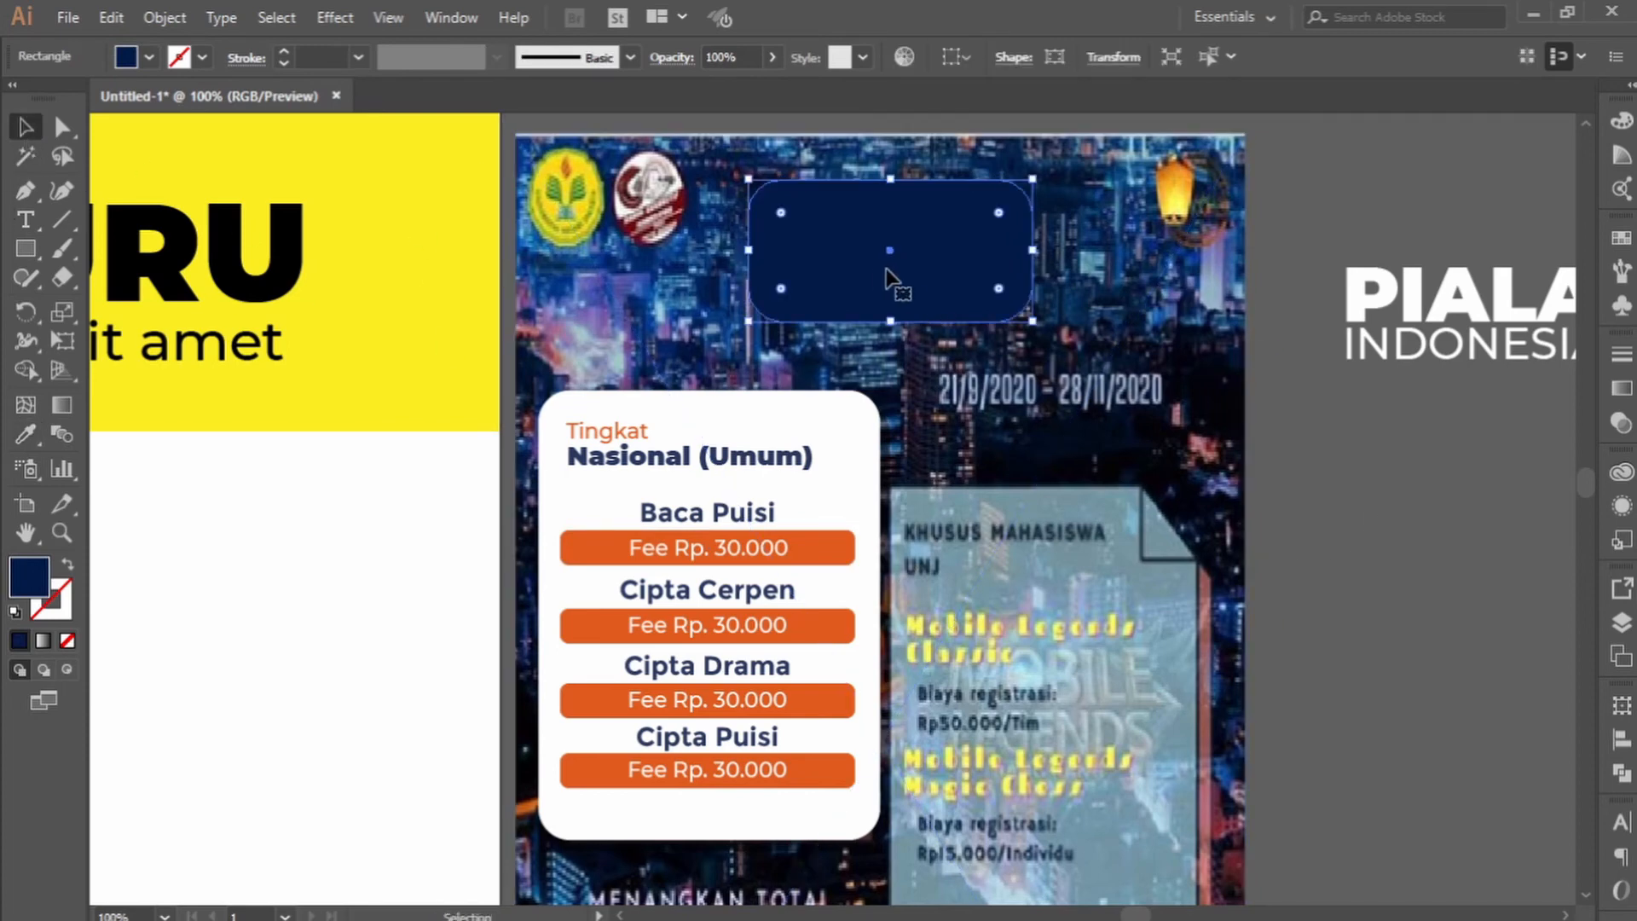
left_click_drag(1034, 321, 1071, 343)
left_click_drag(992, 309, 999, 308)
Move the two-word title onto the navy rectangle, enlarge it slightly and centre it there.
left_click(1432, 354)
left_click_drag(1436, 351, 891, 268)
key("a")
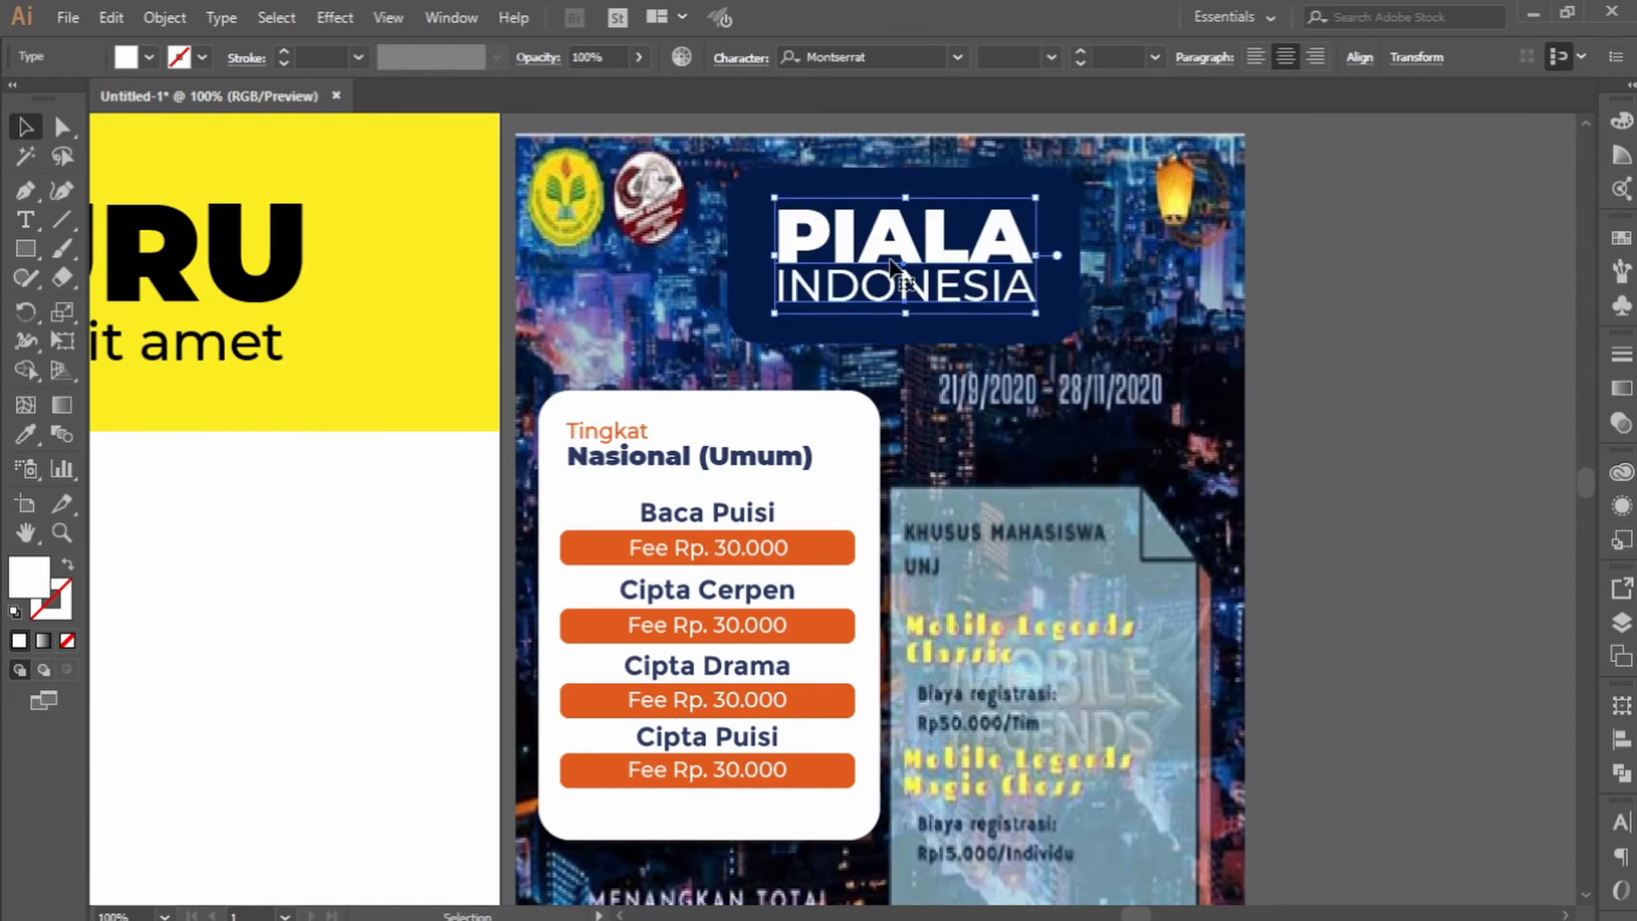
left_click_drag(891, 268, 869, 245)
left_click_drag(1013, 291, 1037, 300)
left_click_drag(954, 237, 966, 258)
Fine-tune the title's line spacing by nudging "PIALA" up and "INDONESIA" down.
left_click(1394, 283)
left_click(960, 239)
key("Up")
key("Up")
key("Up")
key("Up")
left_click(1008, 291)
key("Down")
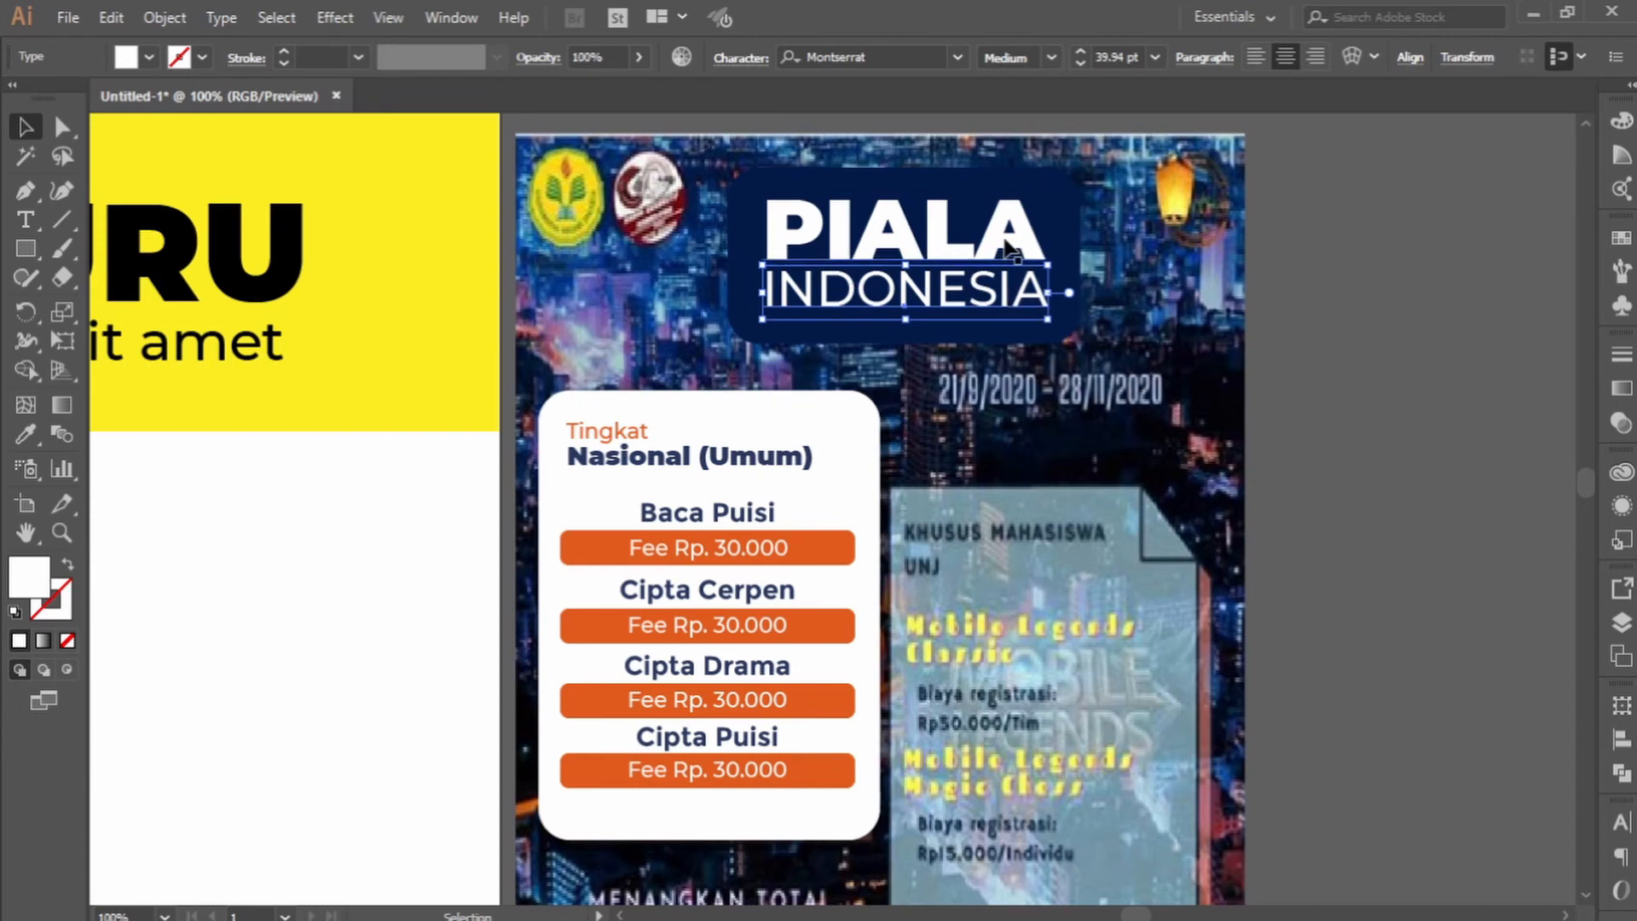
left_click(1400, 262)
left_click(968, 240)
key("Up")
left_click(1411, 314)
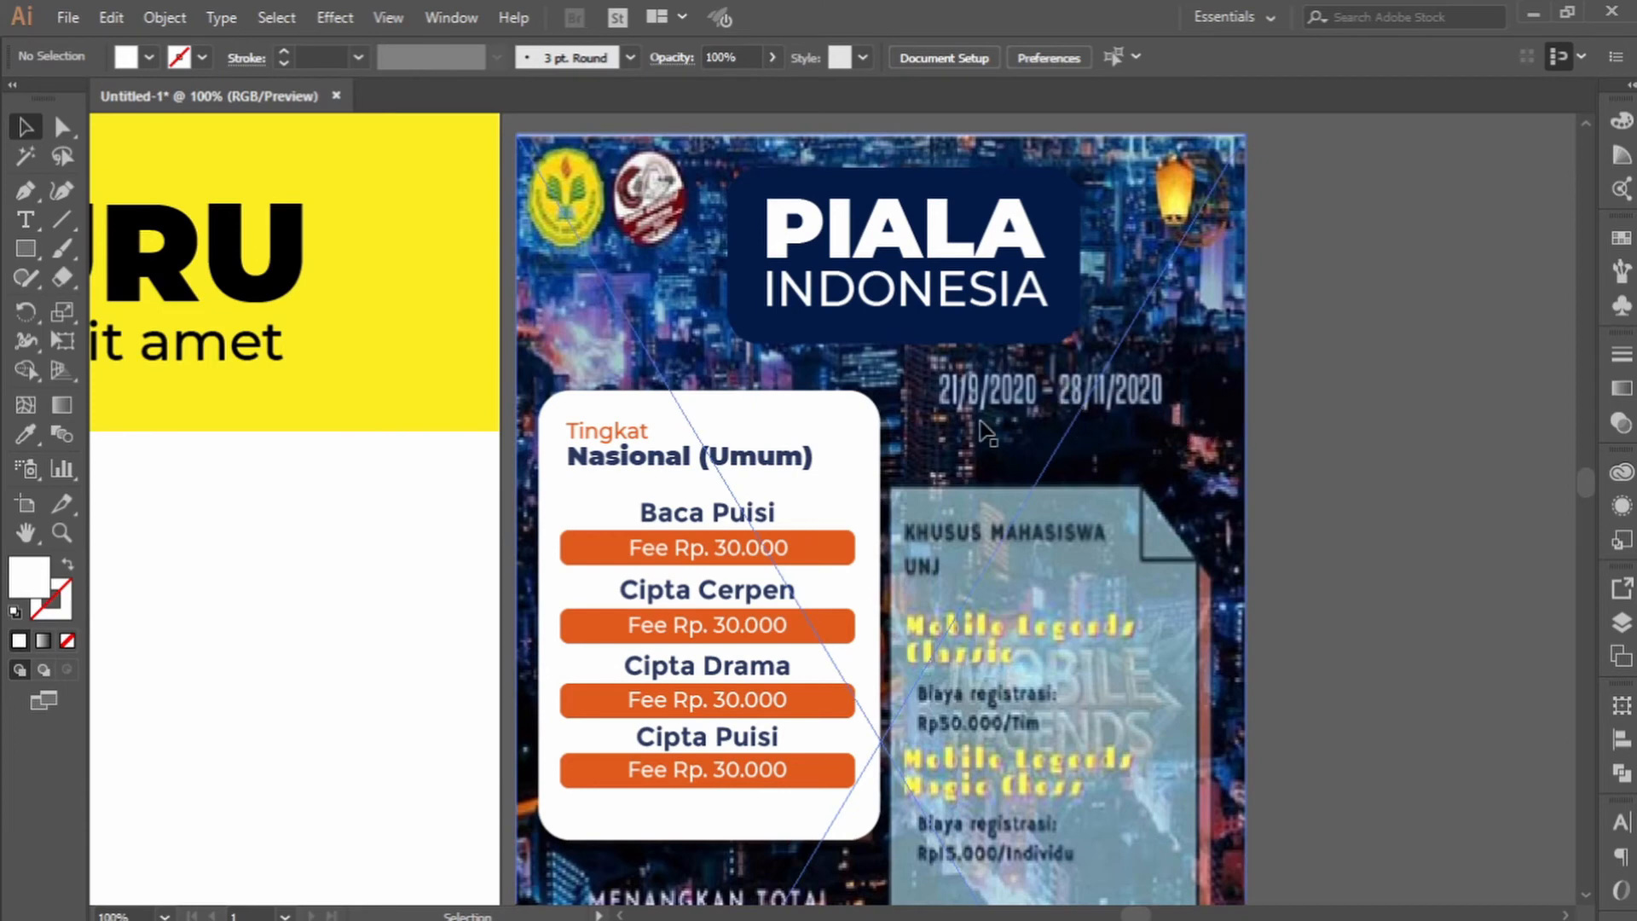
Add a text line reading "21 - 25 November 2020" in Montserrat Medium below the title block.
key("t")
left_click(978, 450)
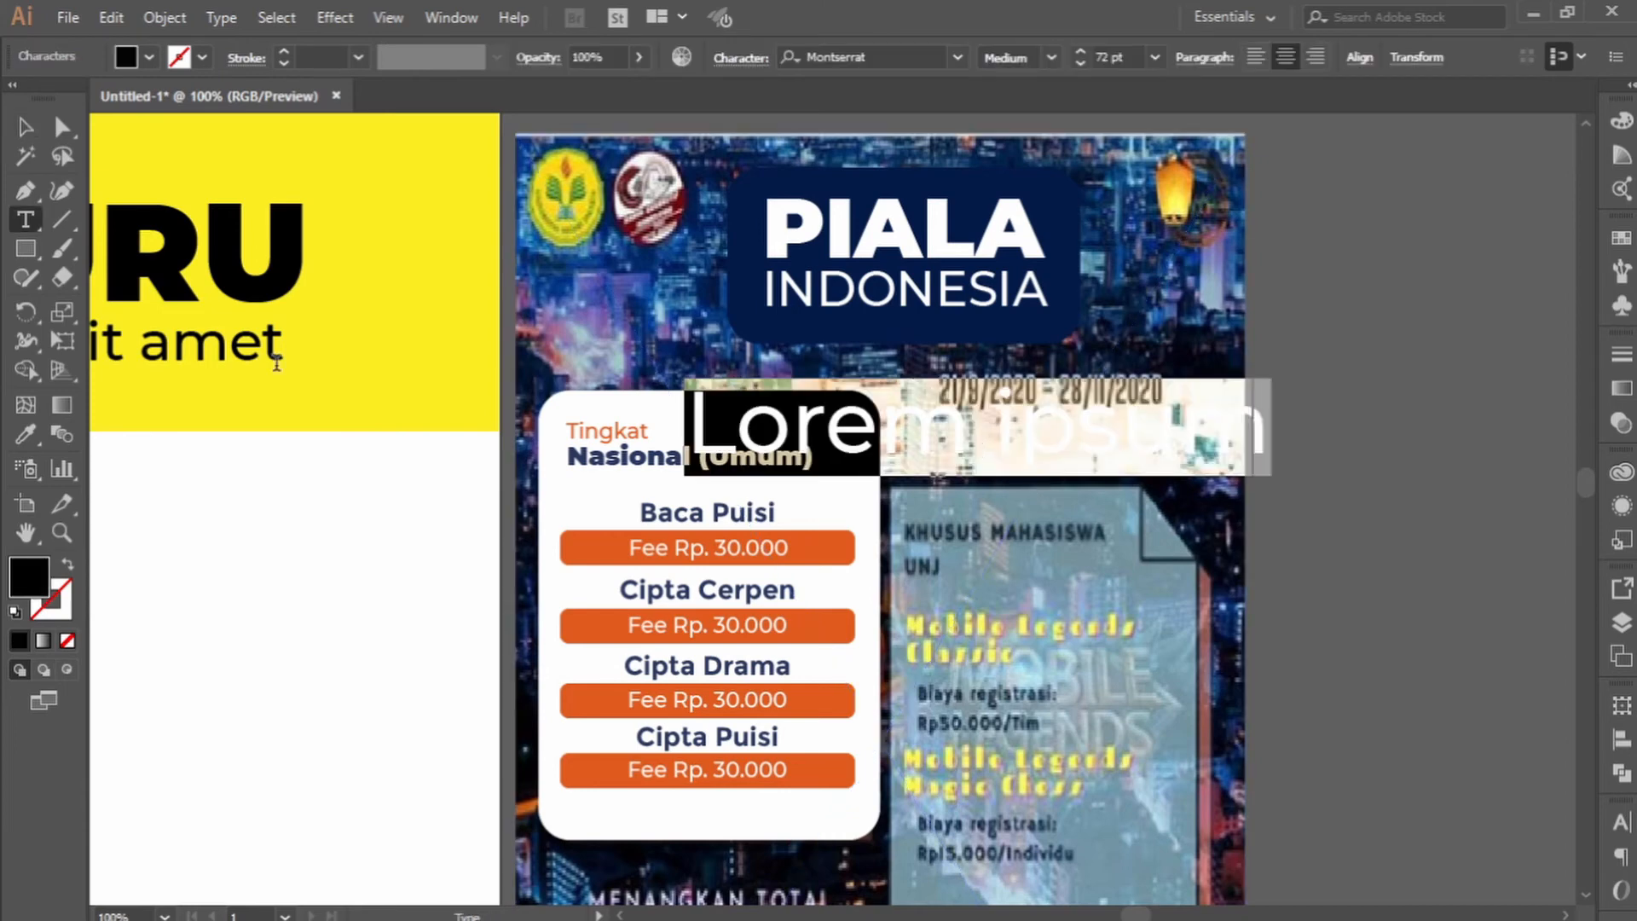
key("BackSpace")
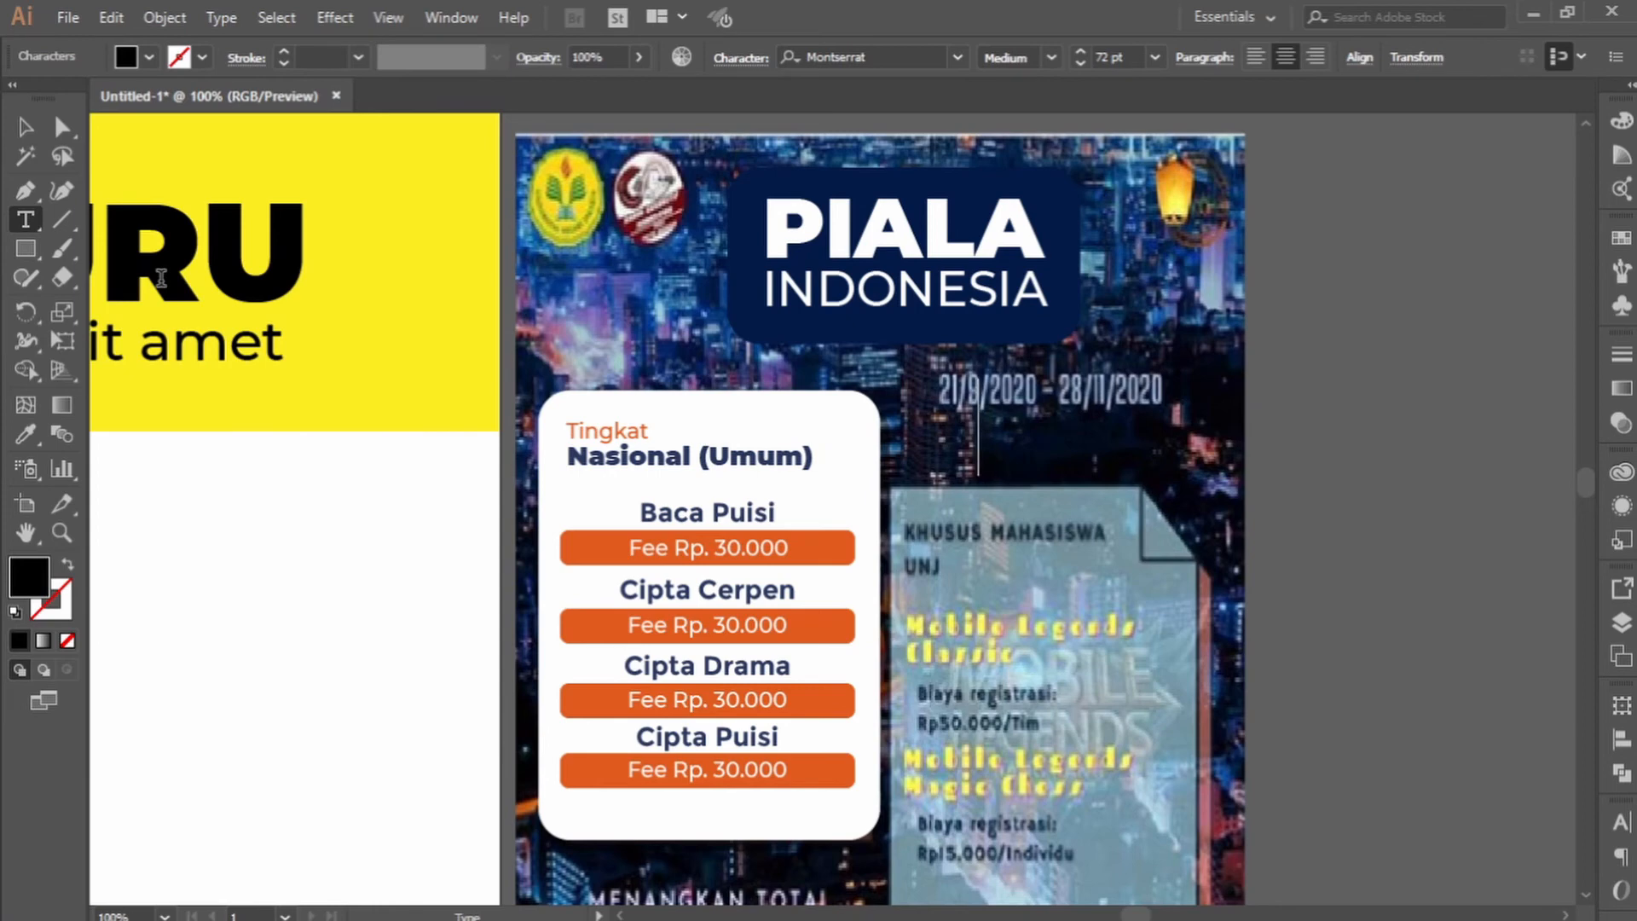
type("21 Nove")
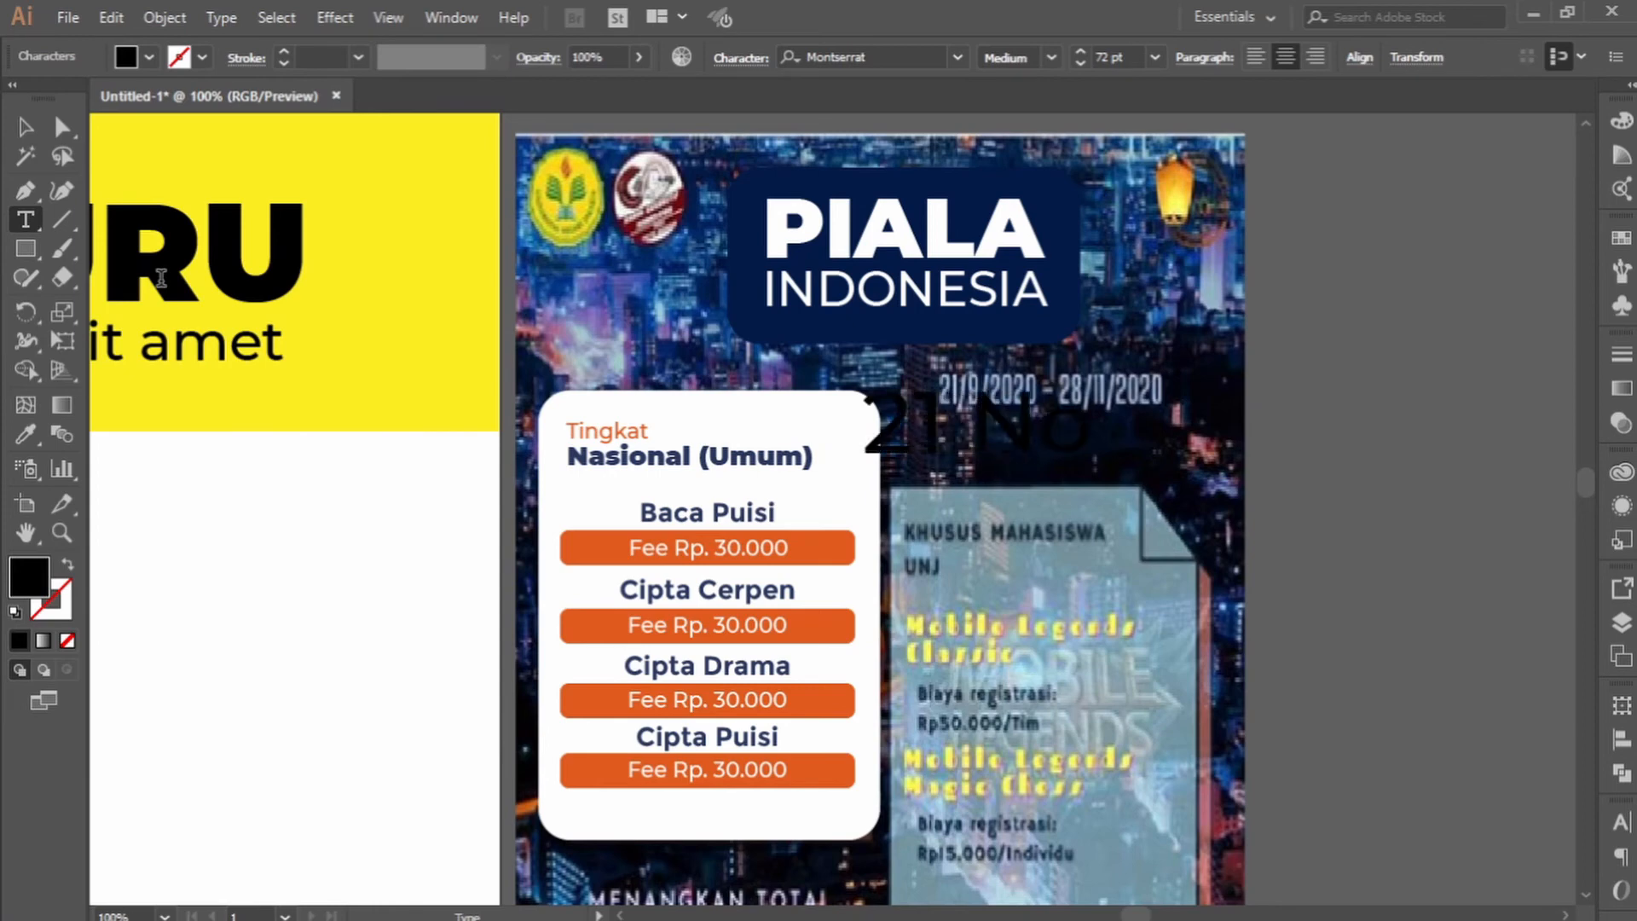
type("mber")
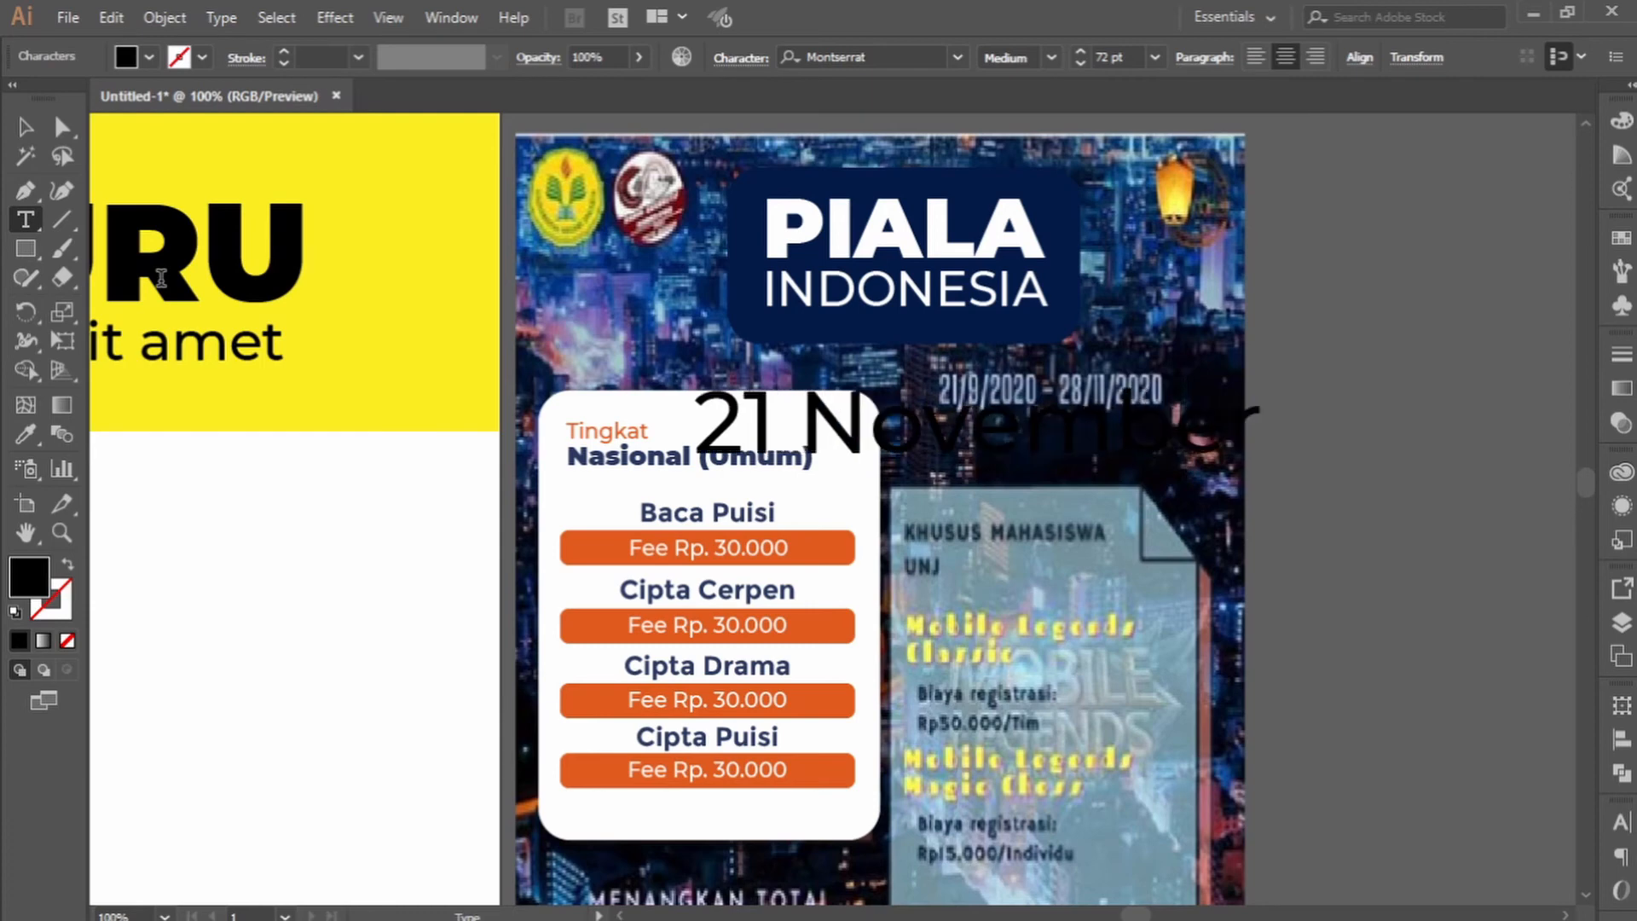
type(" -")
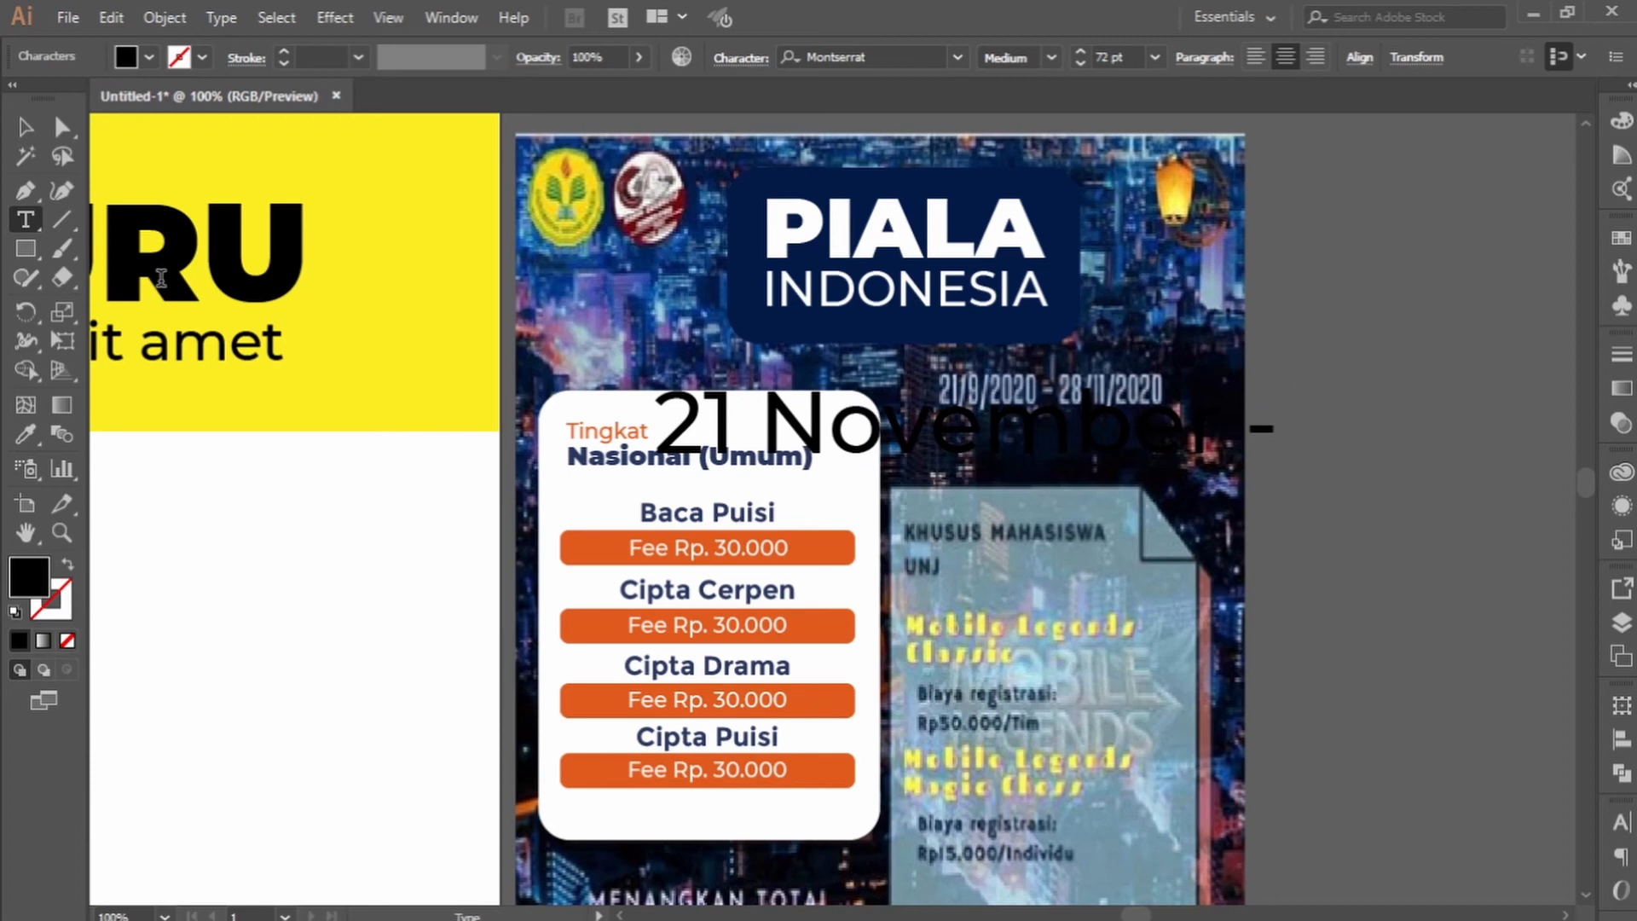
key("BackSpace")
key("BackSpace")
key("BackSpace")
key("BackSpace")
key("BackSpace")
key("BackSpace")
key("BackSpace")
key("BackSpace")
key("BackSpace")
key("BackSpace")
key("BackSpace")
key("BackSpace")
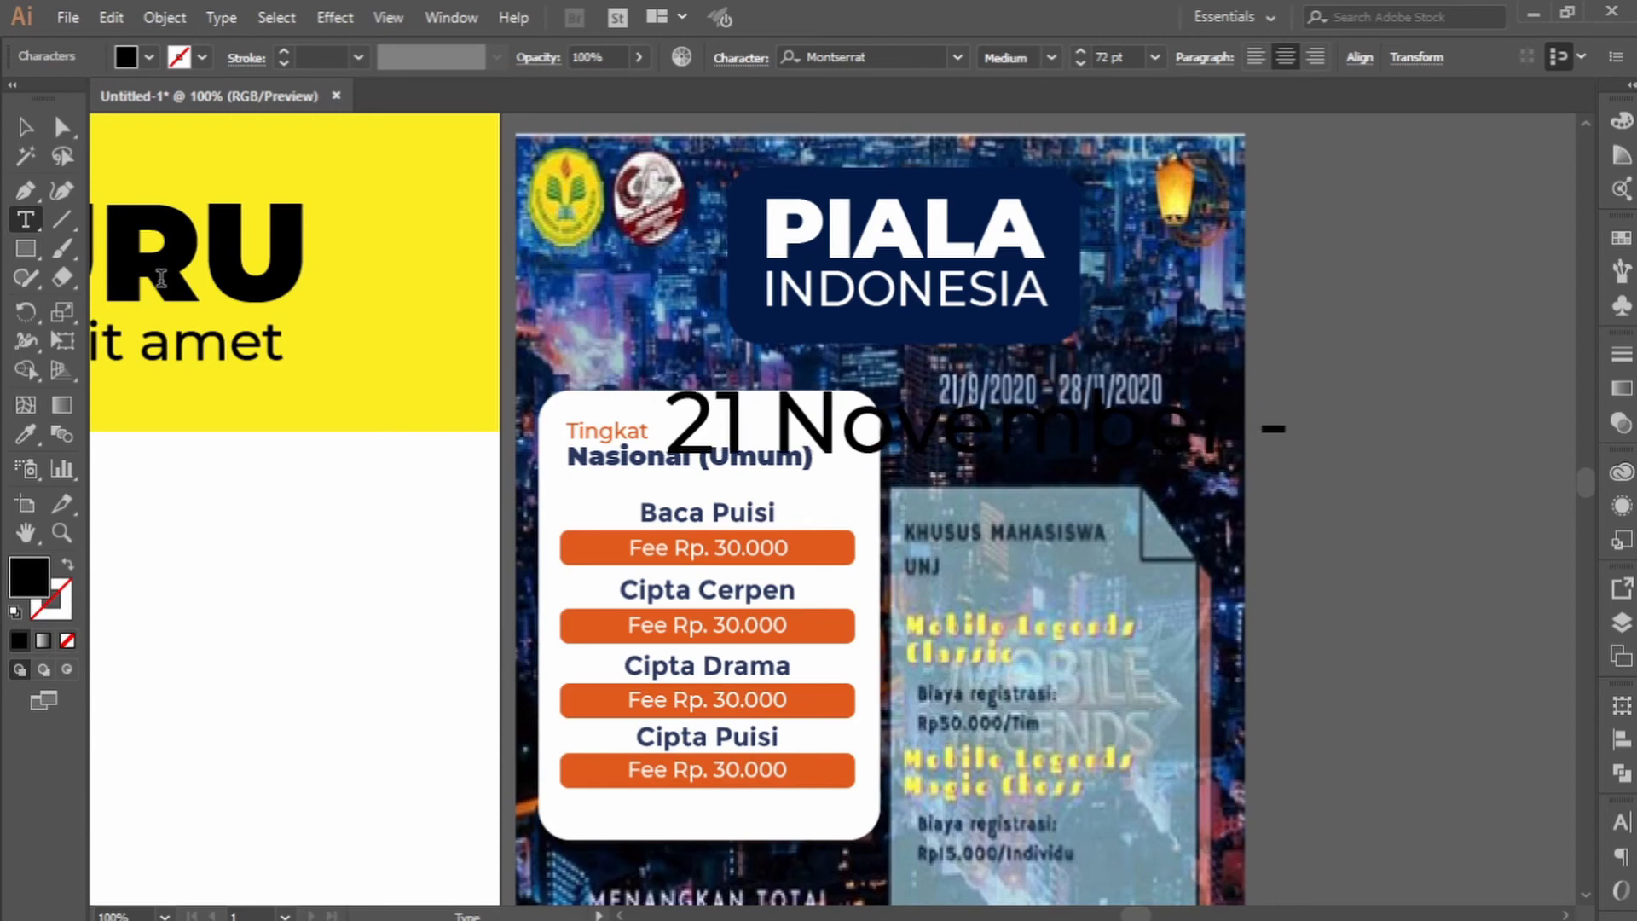
type("- 25 Nov")
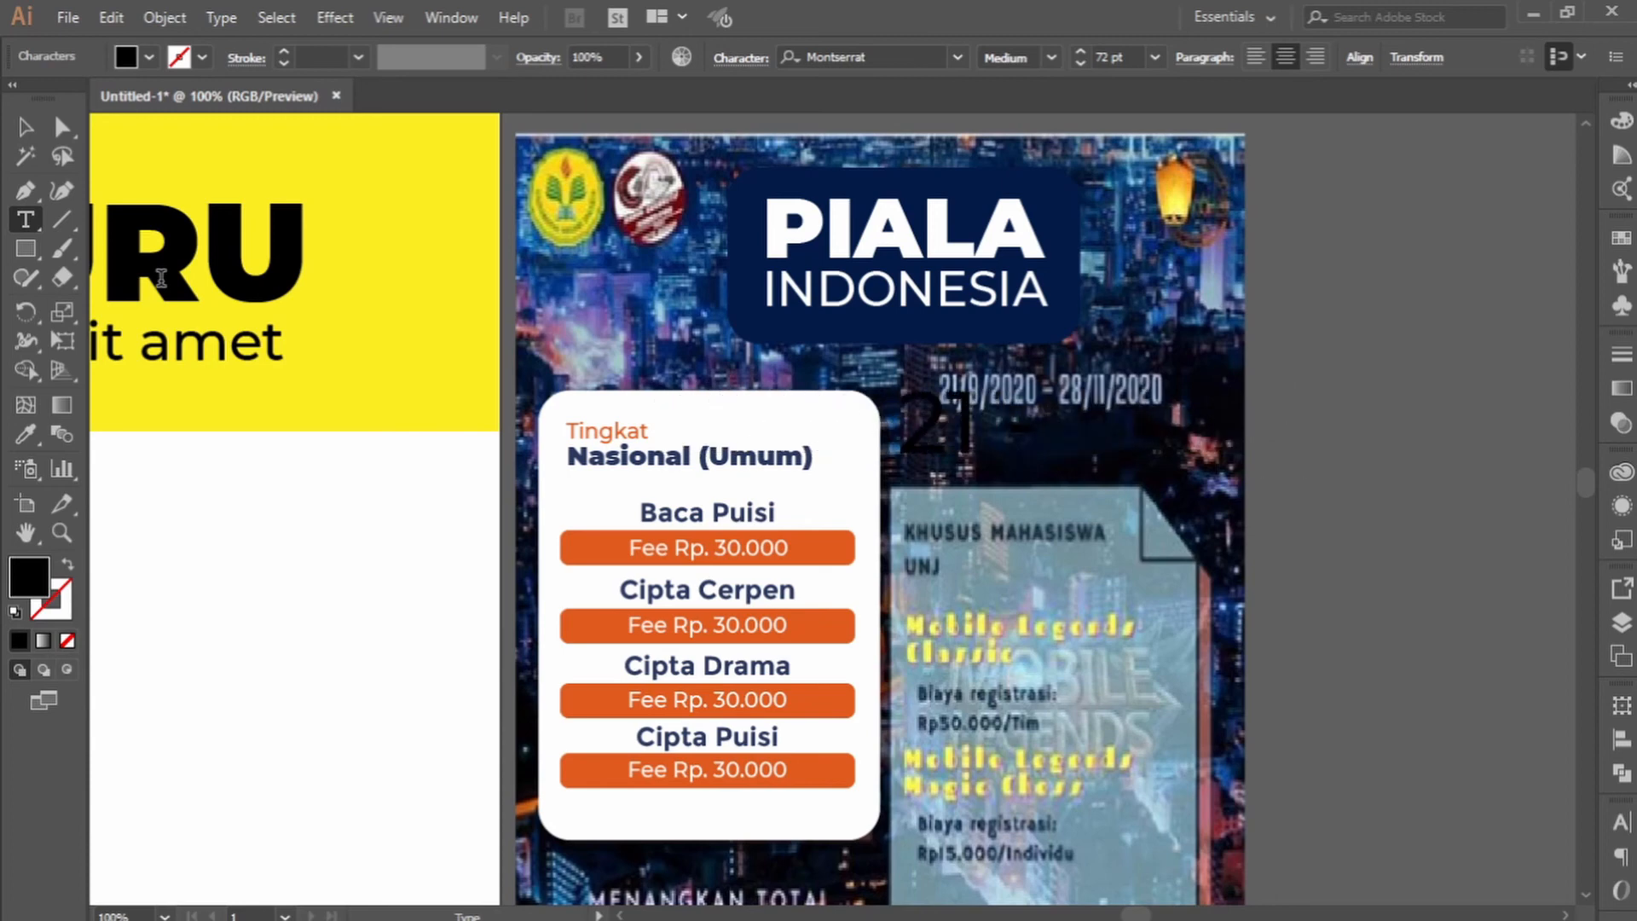
type("emb")
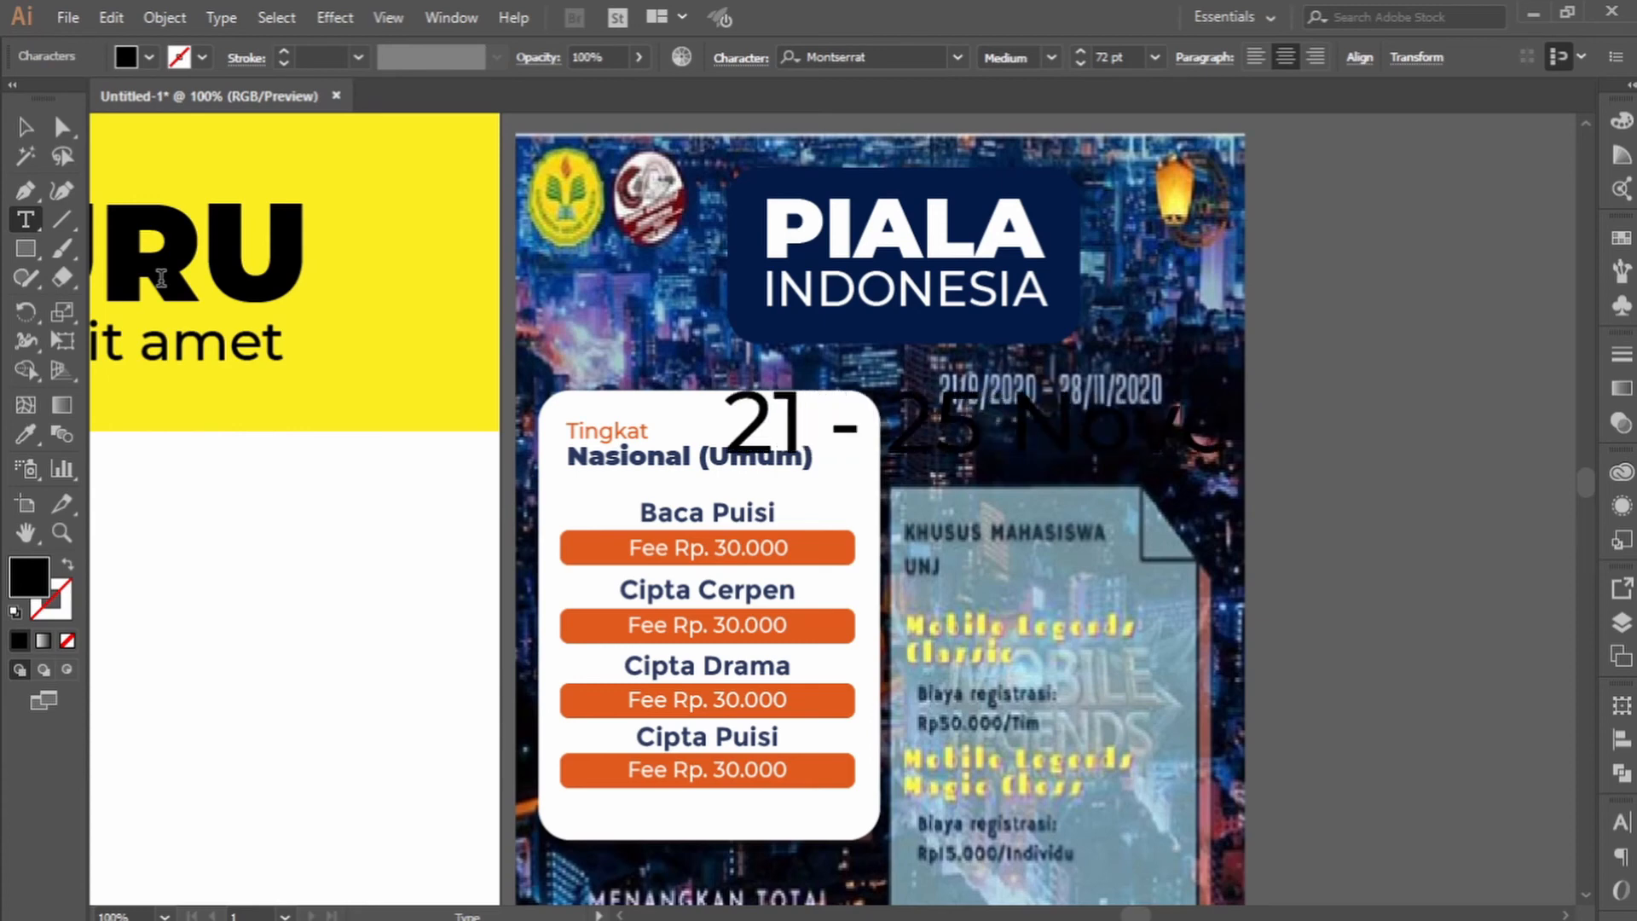
type("er 2020")
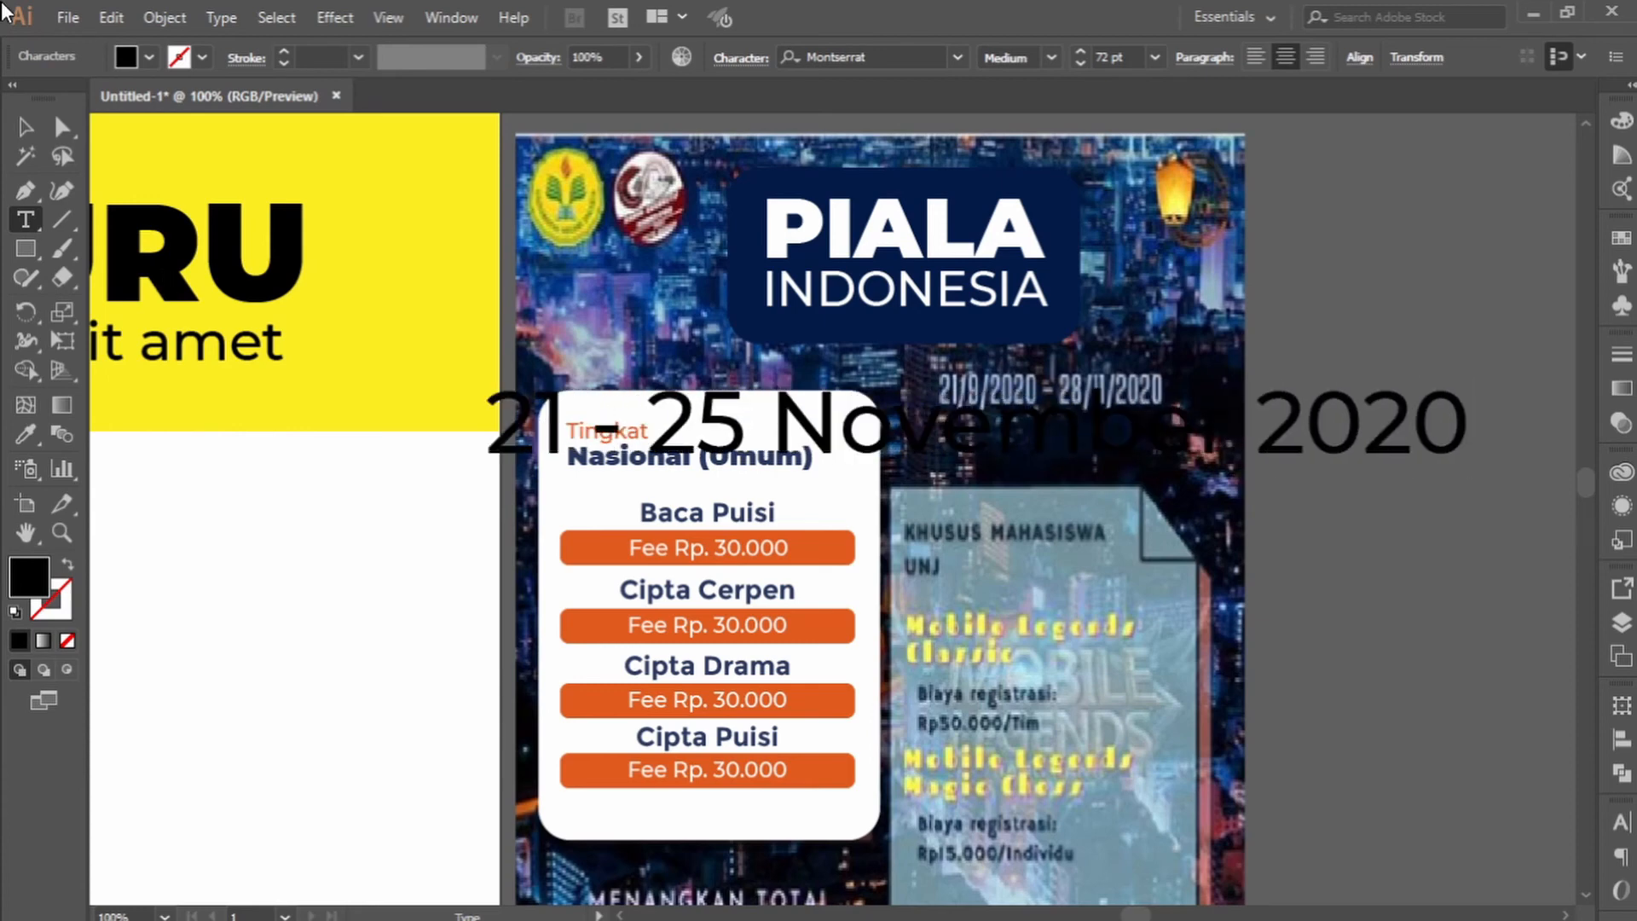
left_click(26, 126)
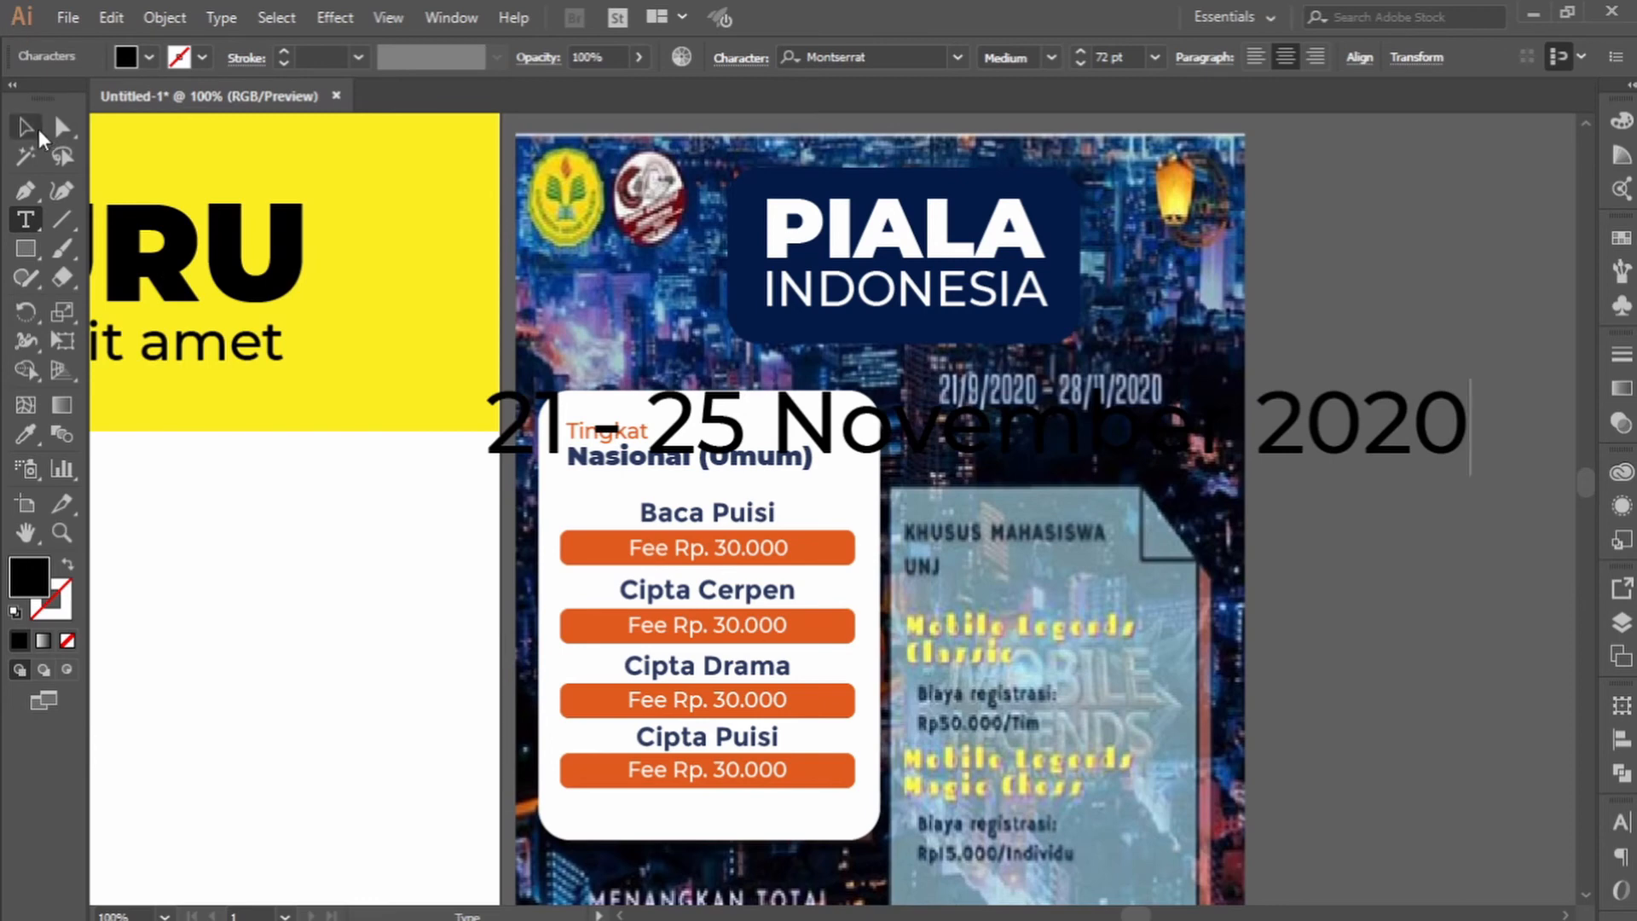
Shrink the new date text to about 28 pt, fill it with white and move it below the navy rectangle.
left_click_drag(1468, 384, 1081, 351)
left_click(143, 60)
left_click(52, 101)
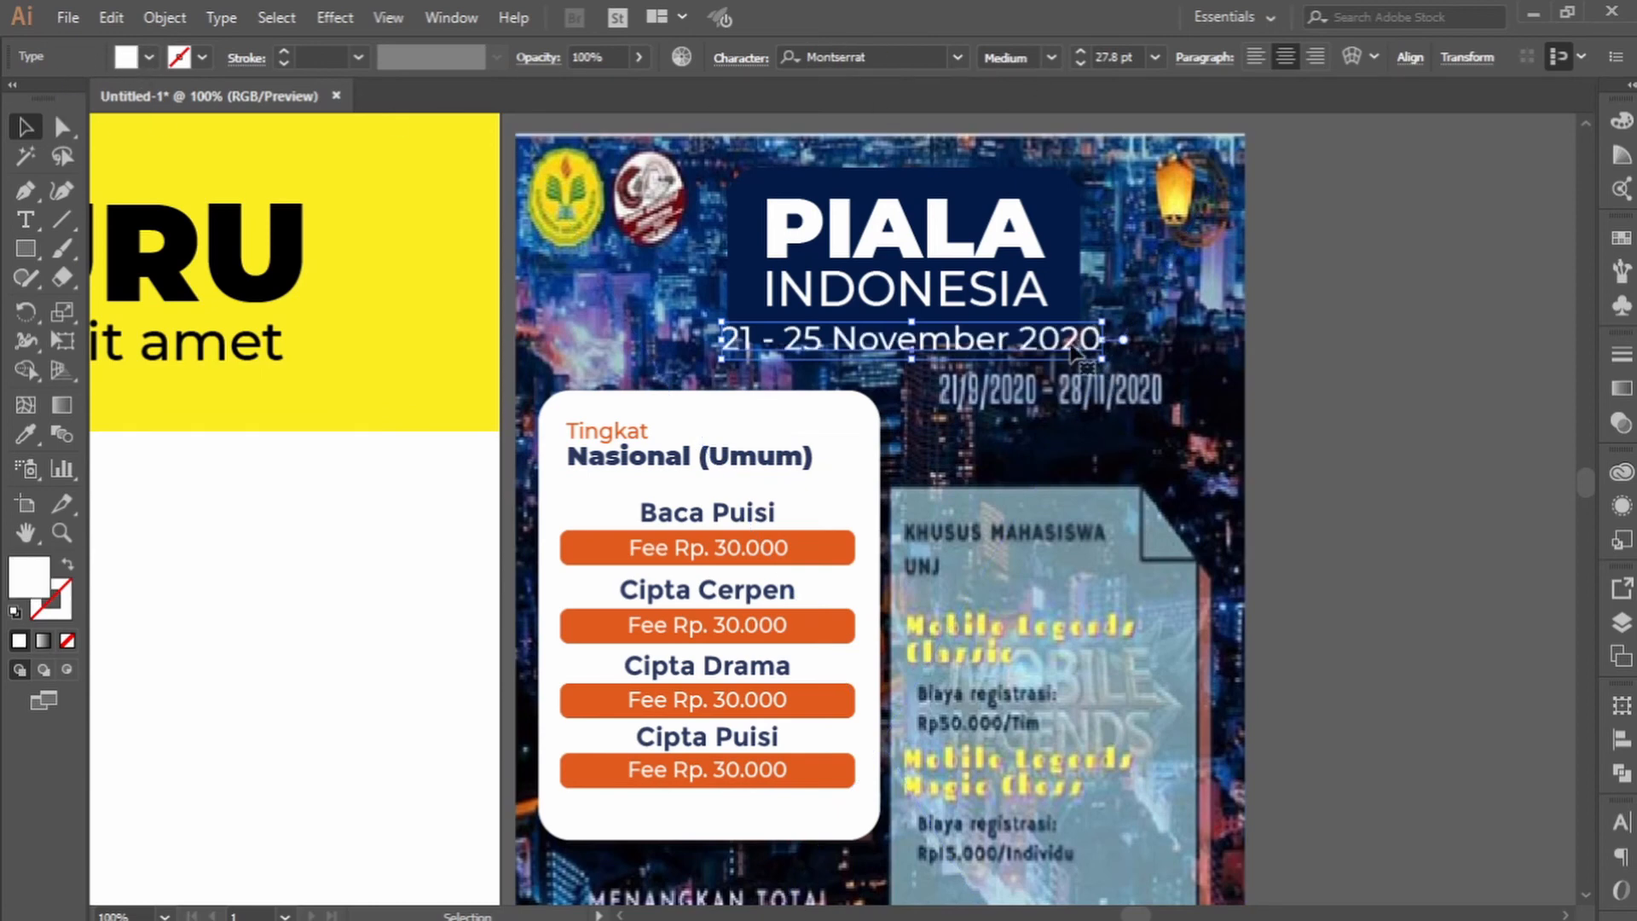
left_click_drag(1012, 359, 1044, 428)
Extend the navy rectangle's lower edge slightly downward to make room for the date.
scroll(1014, 363, "up", 2)
left_click(863, 323)
left_click_drag(863, 337, 865, 353)
scroll(947, 422, "up", 2)
scroll(946, 422, "up", 2)
Reduce the date text to about 19 pt and place it under "INDONESIA" inside the navy rectangle.
left_click_drag(1061, 663, 1078, 524)
left_click_drag(1266, 494, 1027, 511)
left_click_drag(944, 552, 1053, 528)
left_click(1294, 548)
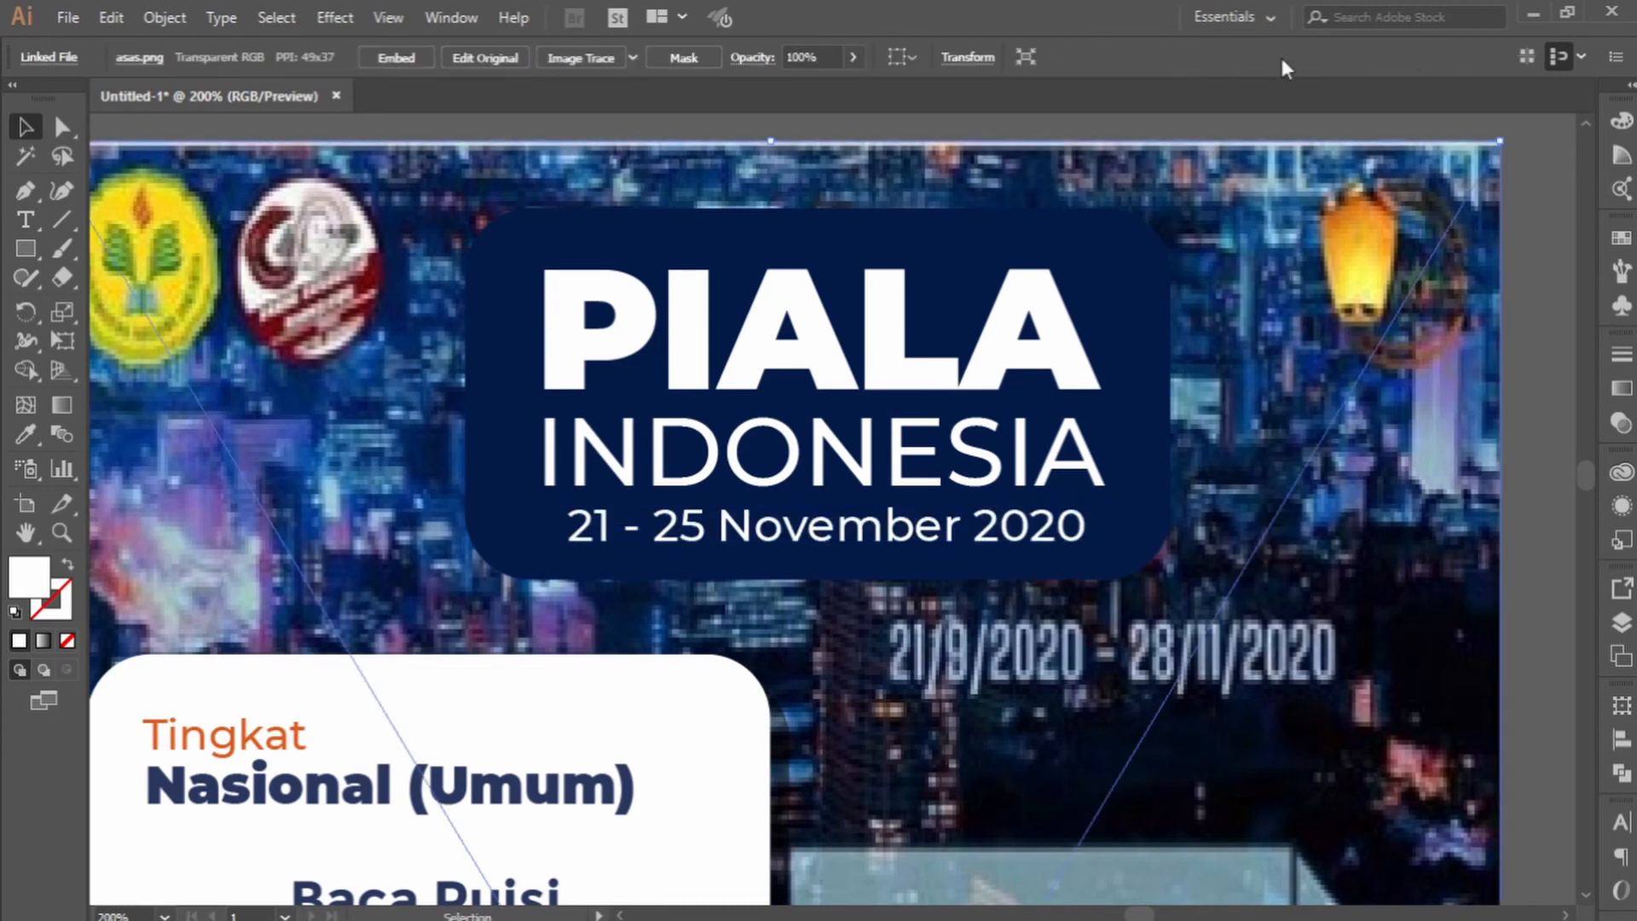
Set the date text to Montserrat Bold and nudge it slightly left to centre it under "INDONESIA".
left_click(969, 529)
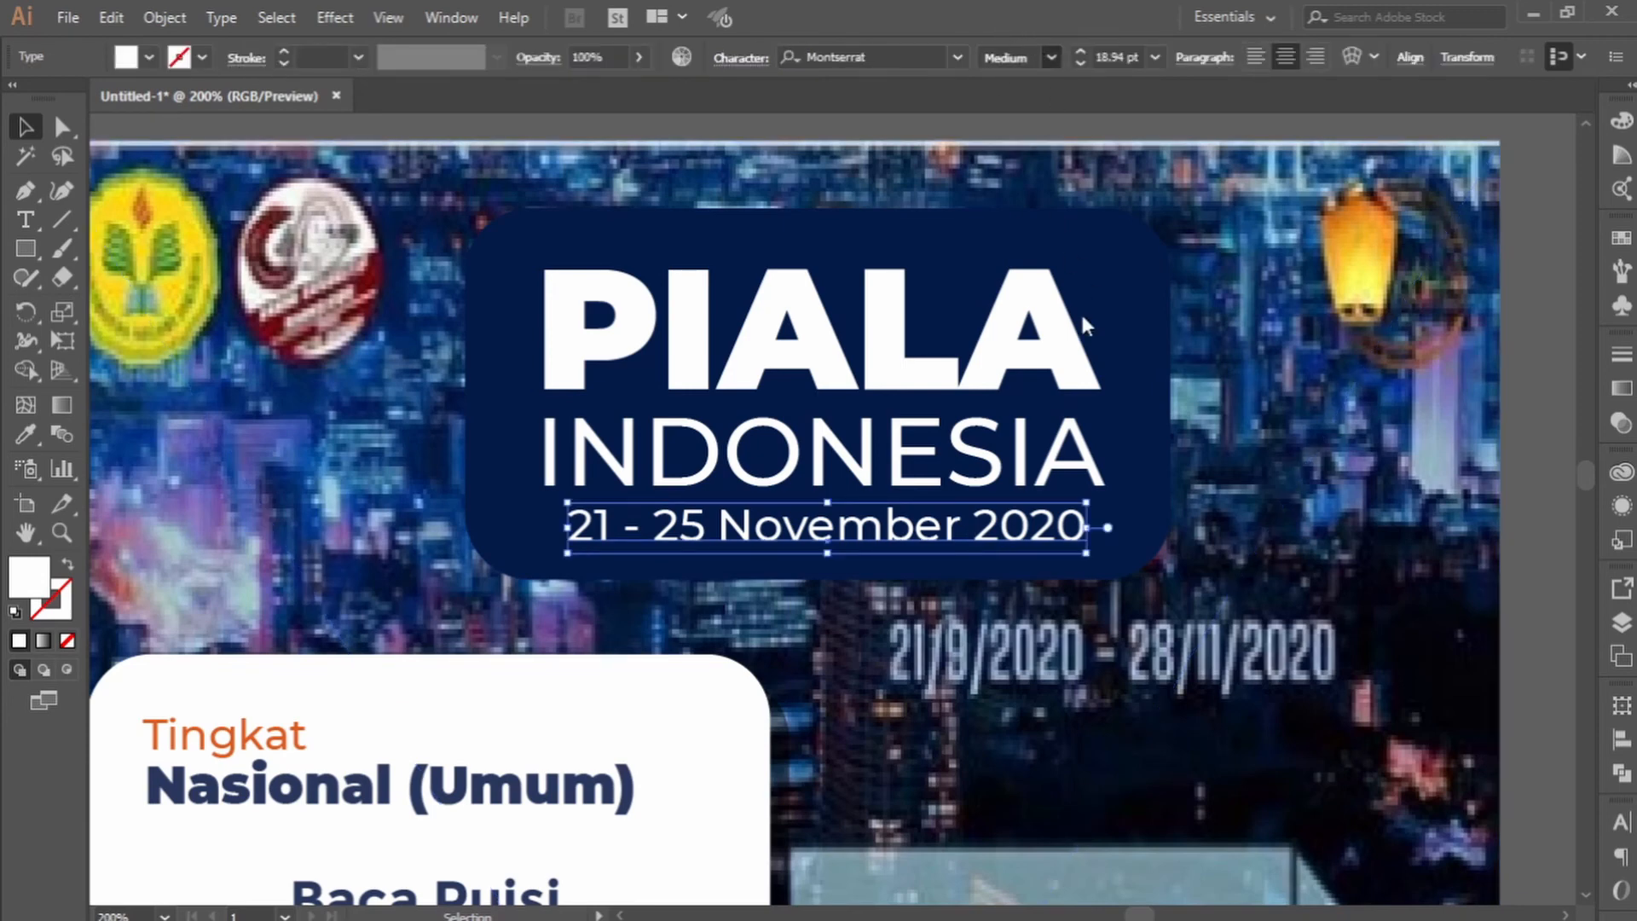
left_click(1059, 407)
left_click(1209, 578)
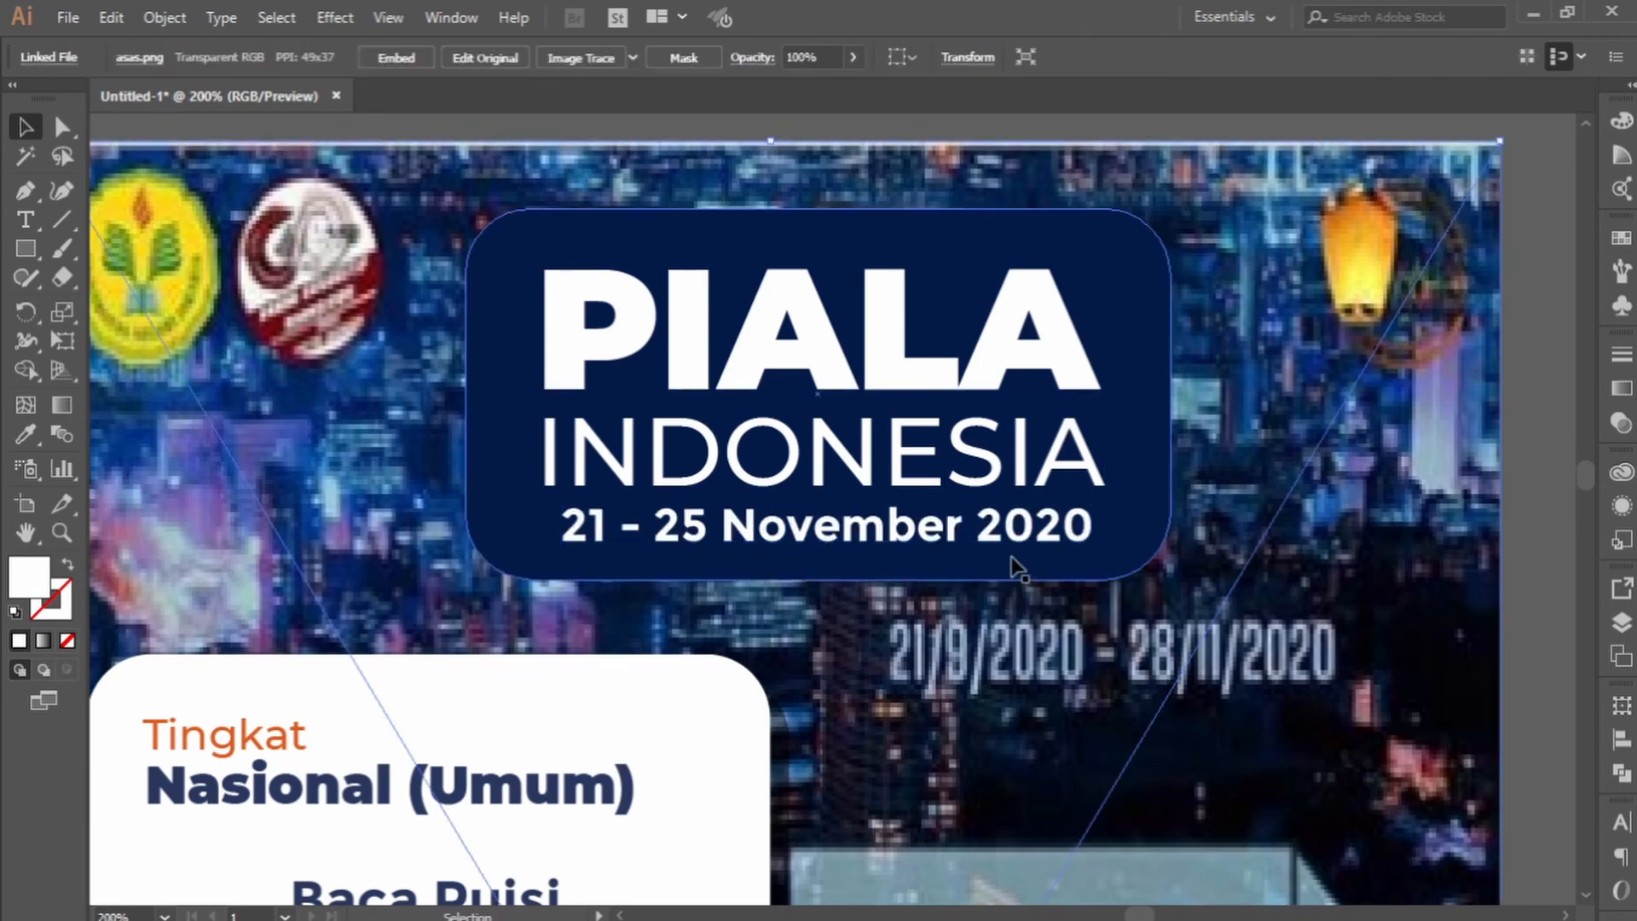
left_click(999, 548)
key("Left")
key("Left")
key("Right")
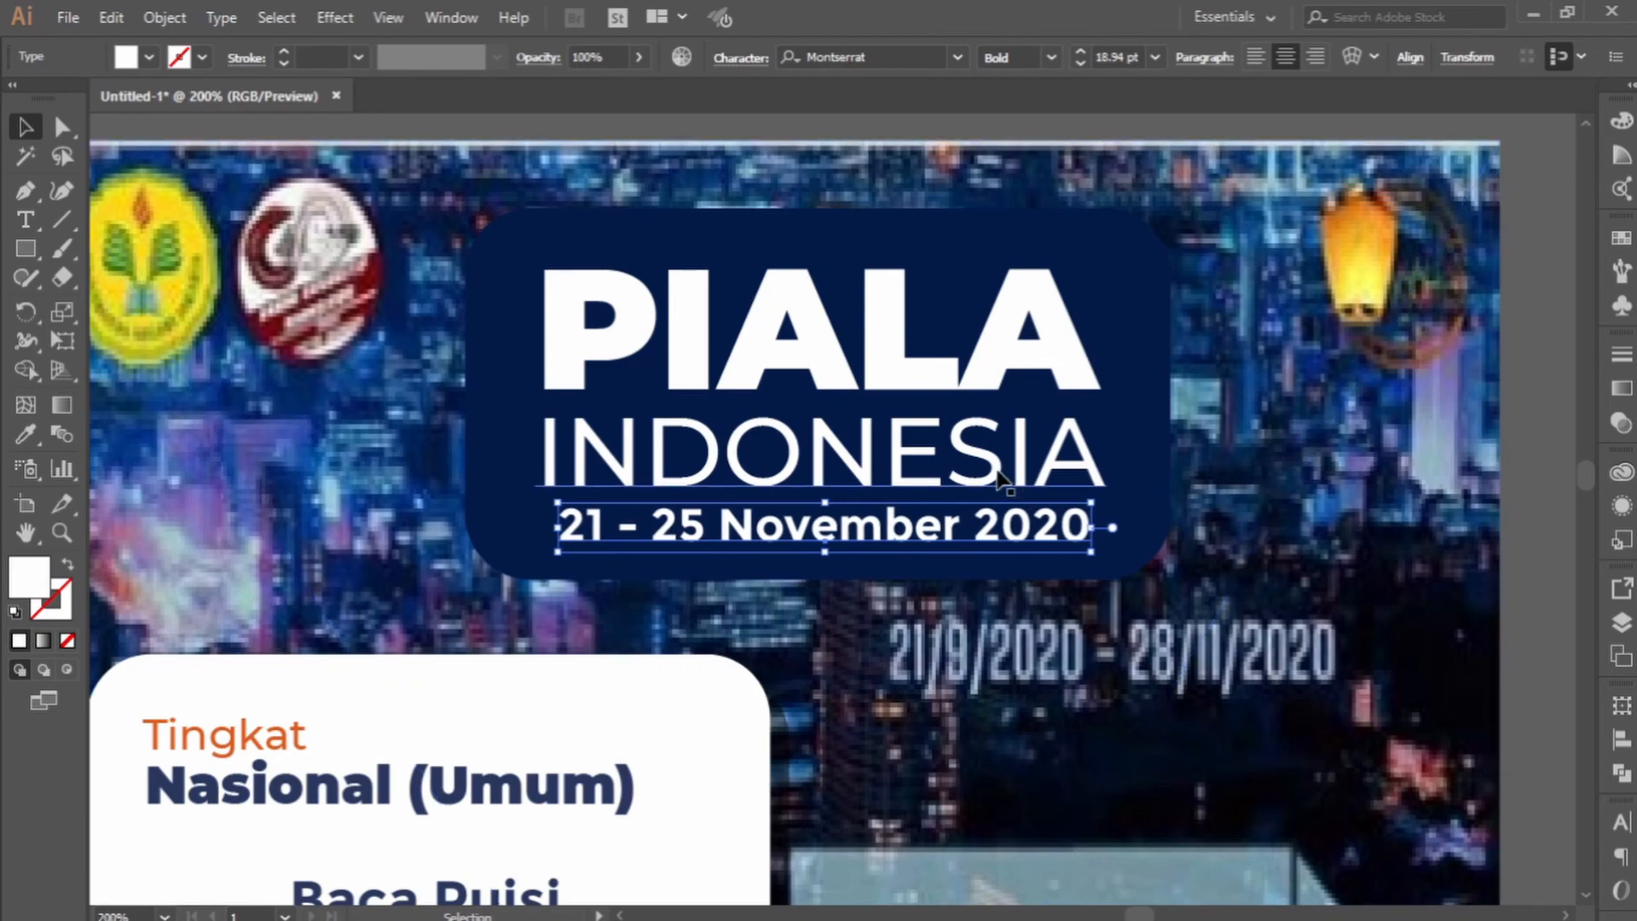
Move the poster image aside from the rebuilt title block and category panel, and undo the move.
left_click(1339, 554)
scroll(1339, 546, "down", 1)
left_click_drag(1369, 578, 1131, 422)
scroll(1224, 448, "down", 1)
left_click_drag(1325, 494, 1169, 365)
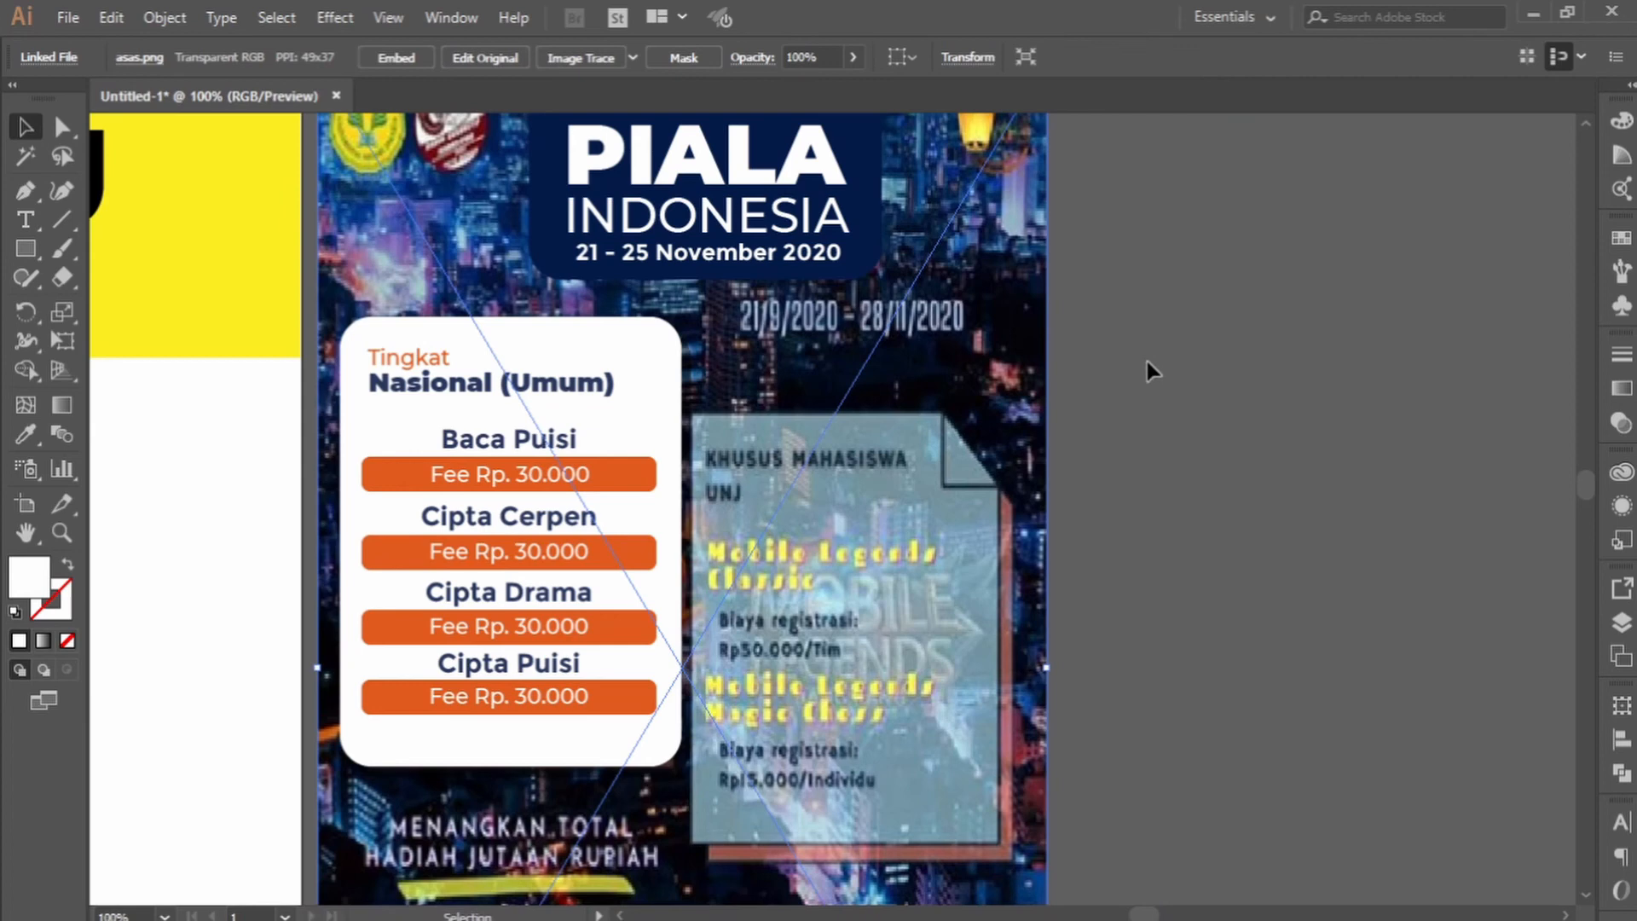
left_click_drag(1179, 403, 1167, 485)
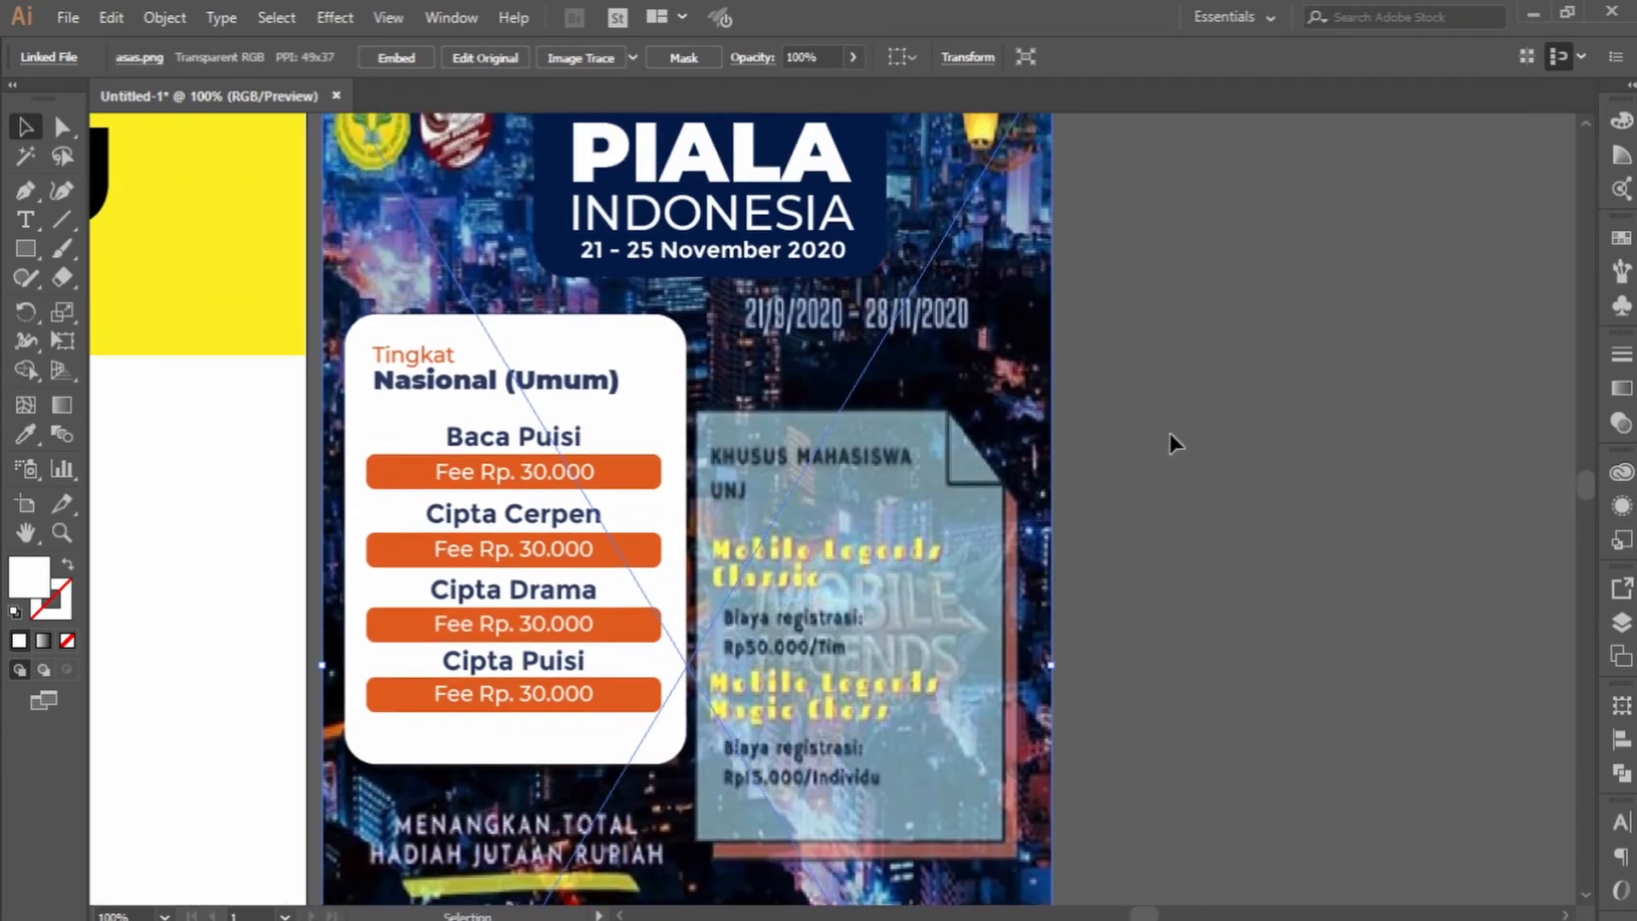
left_click_drag(1170, 426, 1284, 490)
key("ctrl+minus")
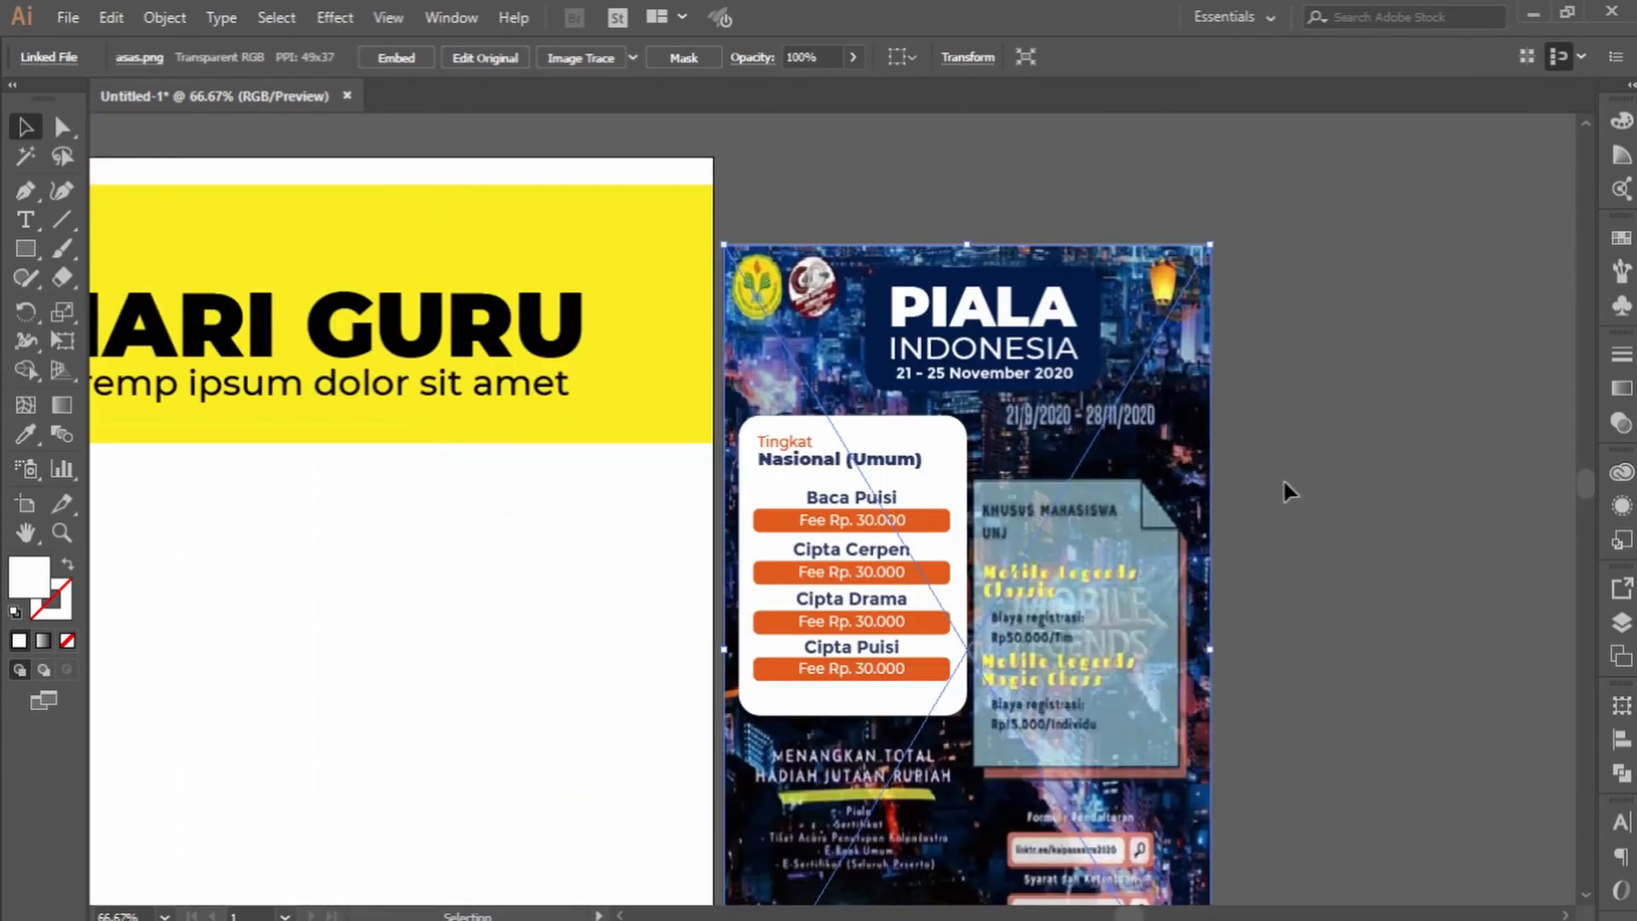
left_click_drag(1518, 470, 1460, 457)
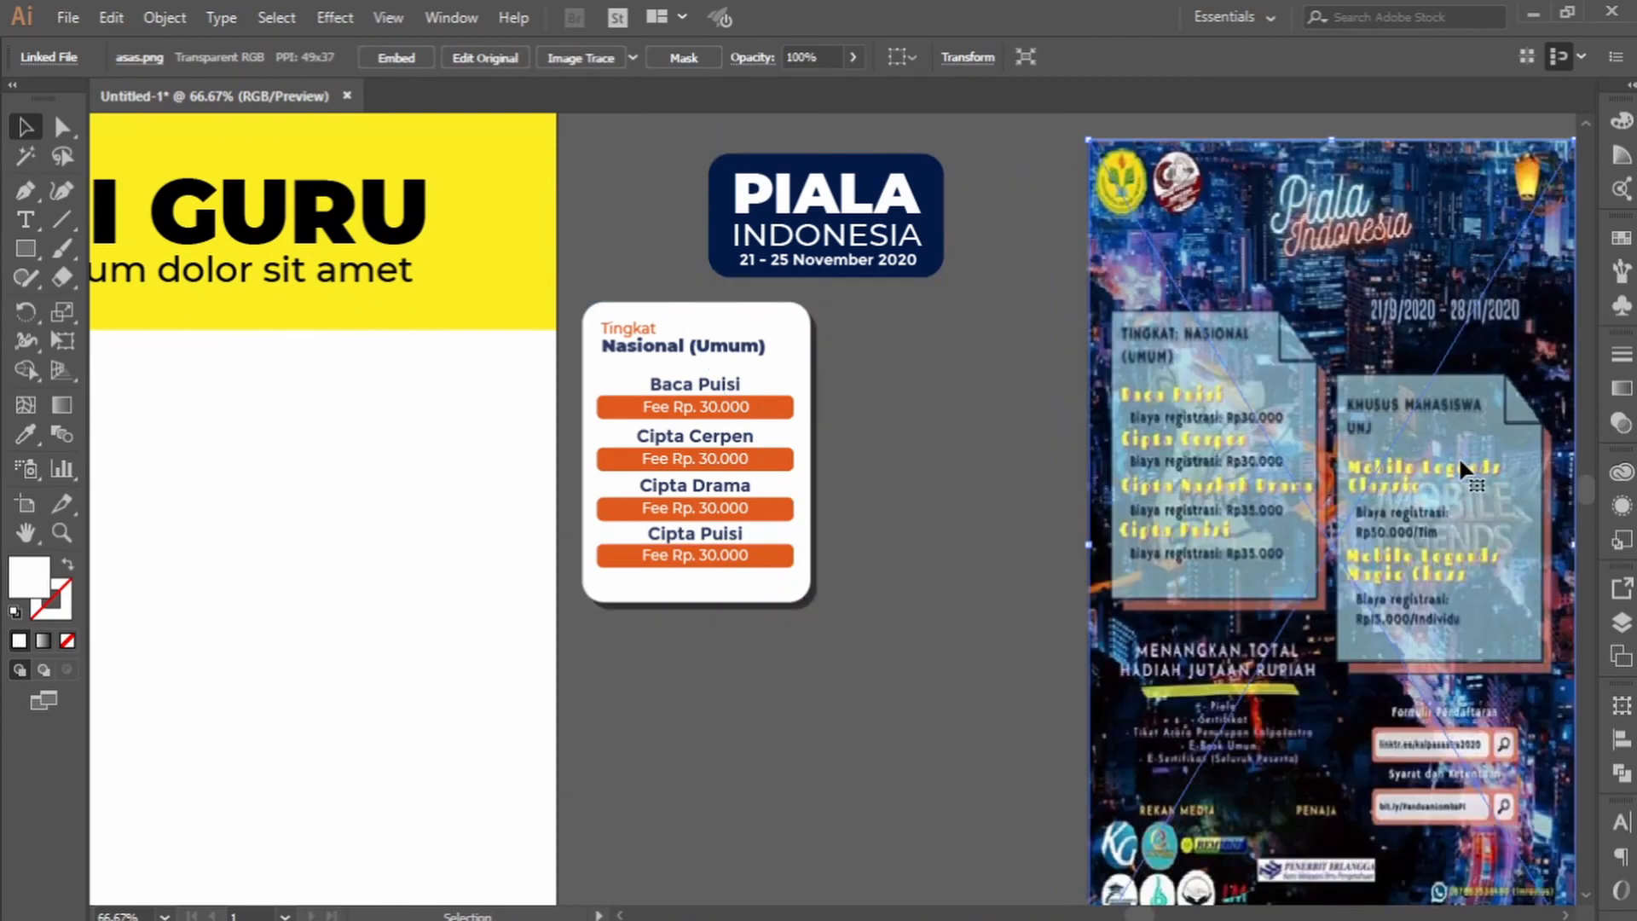
key("ctrl+z")
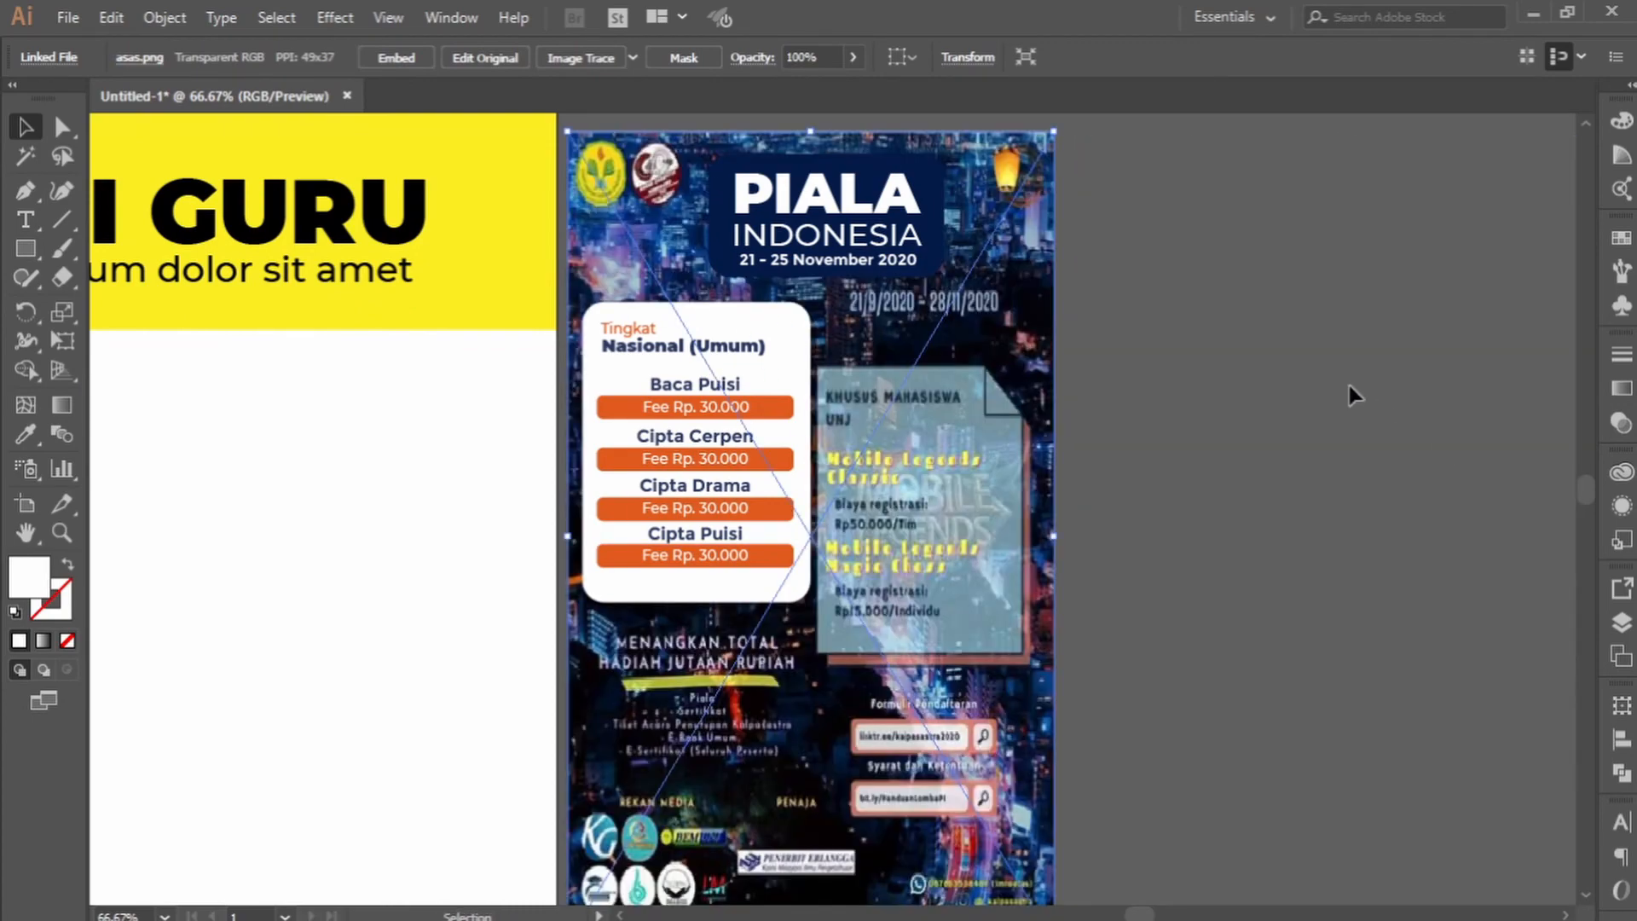
left_click(1215, 415)
Examine the reworked poster's title block, category panel and remaining original text against the HARI GURU layout.
scroll(1097, 360, "up", 1)
left_click_drag(1145, 433, 1232, 449)
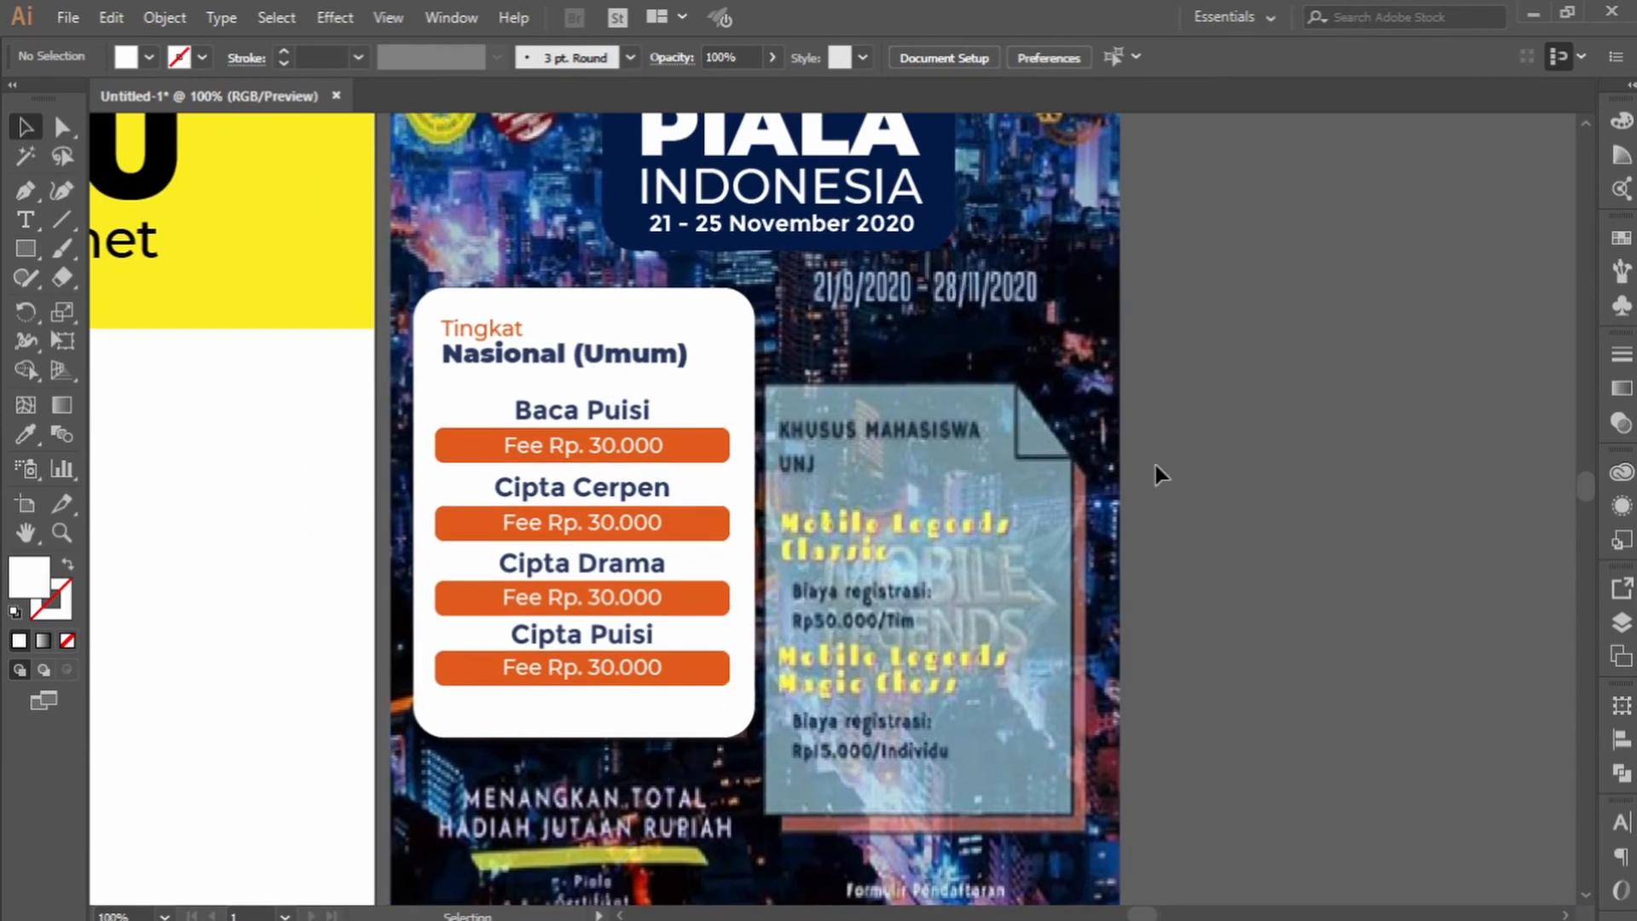
left_click_drag(1253, 504, 1241, 397)
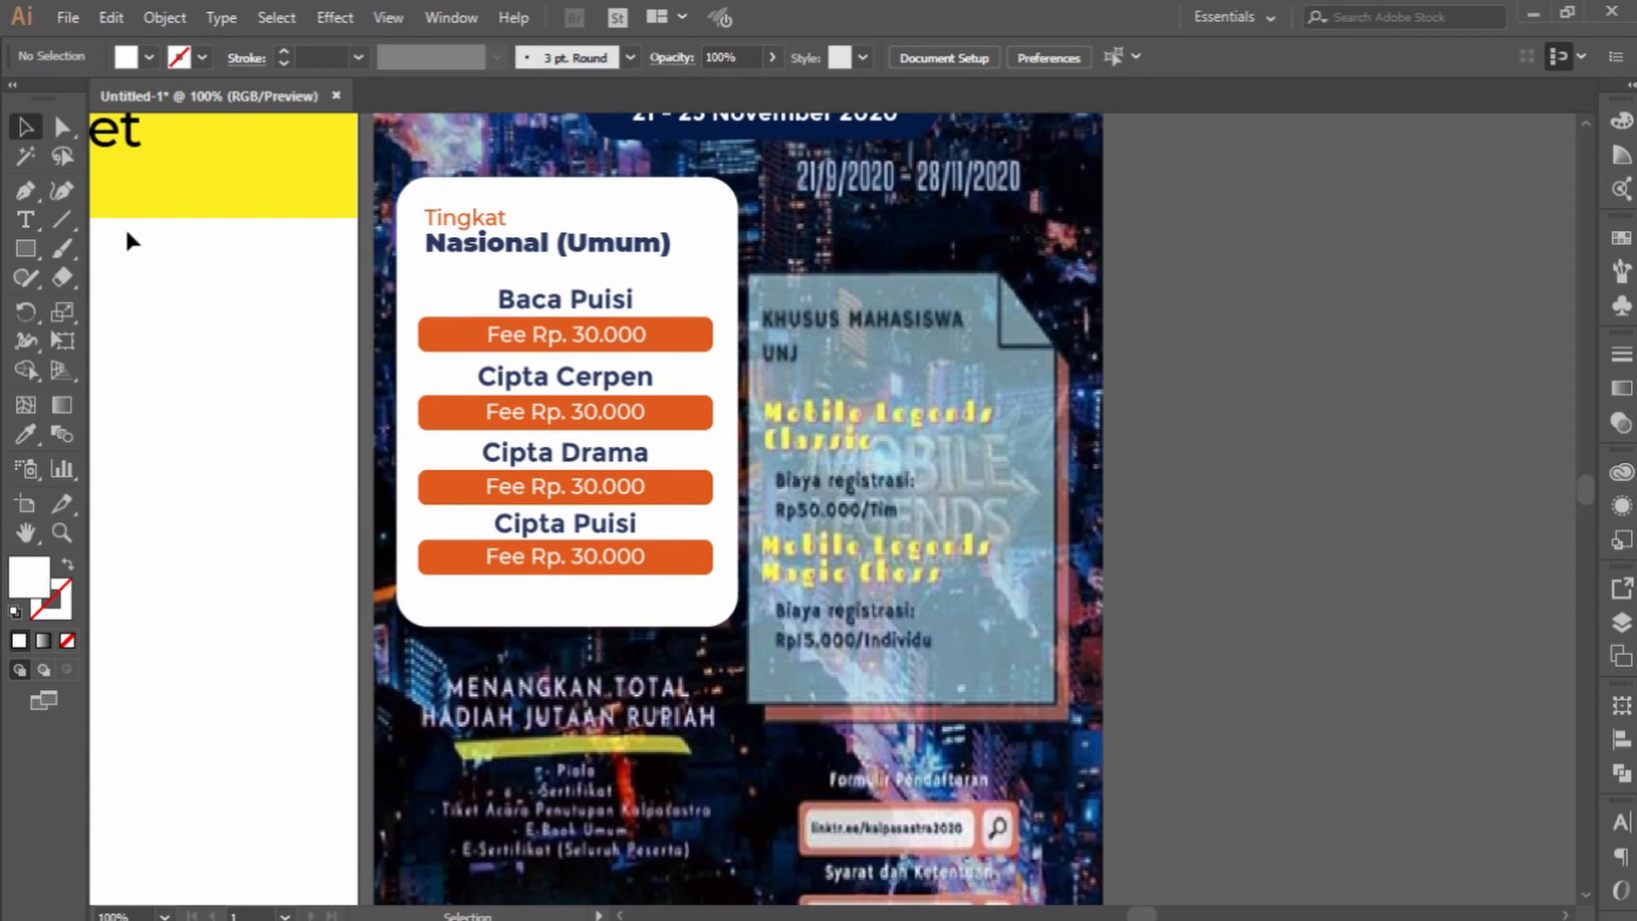
left_click_drag(405, 445, 723, 544)
scroll(653, 522, "down", 1)
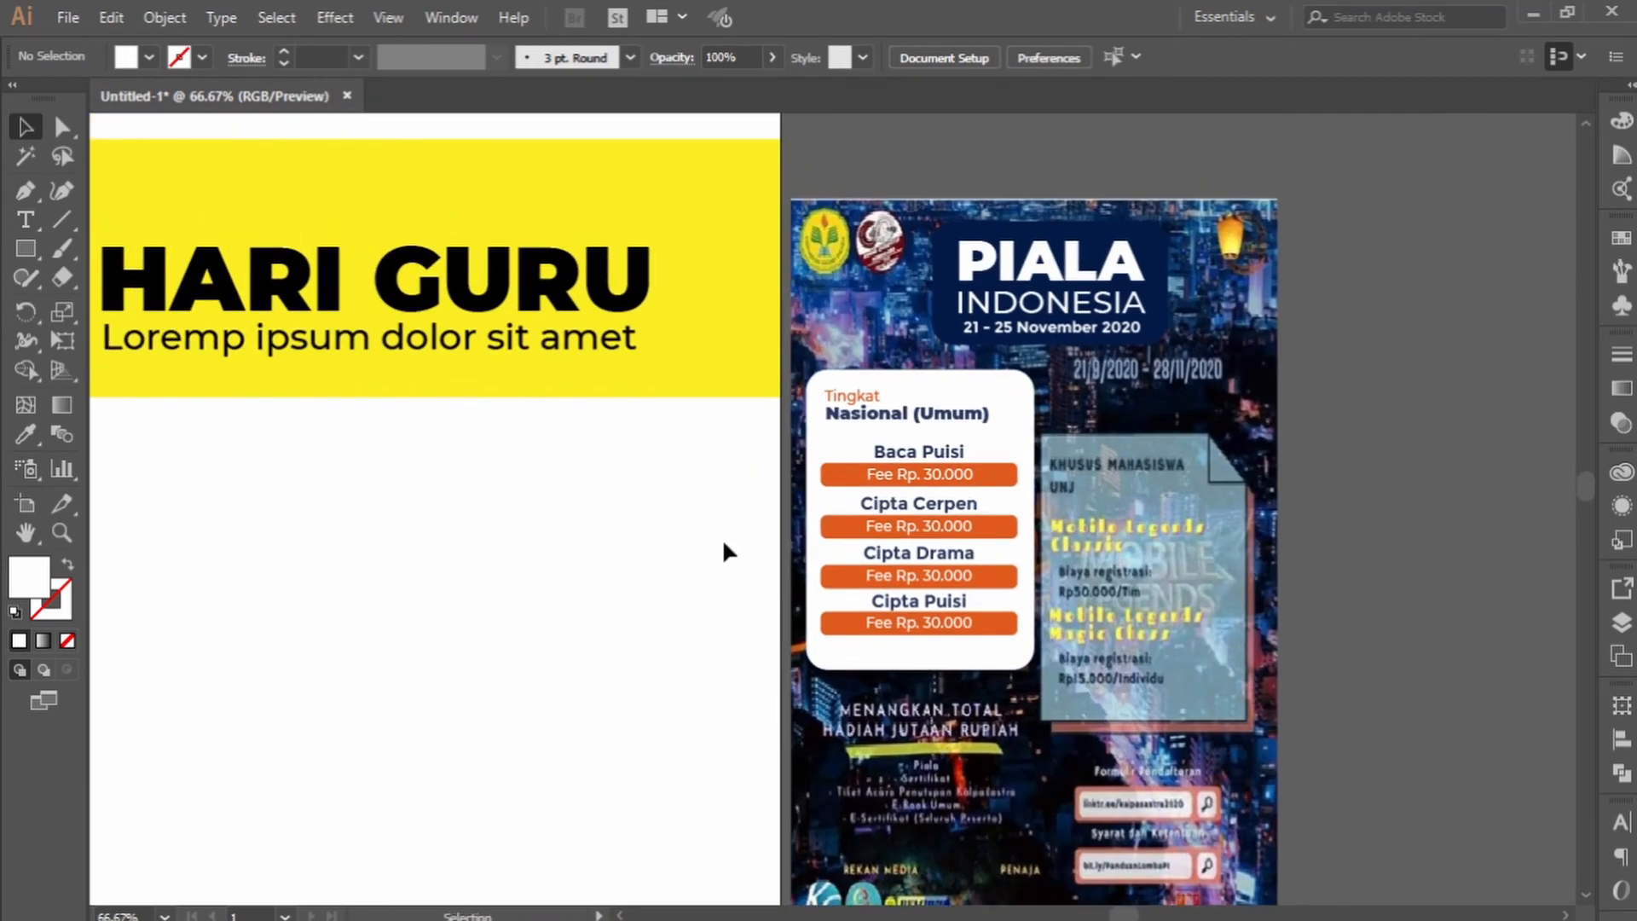
left_click_drag(906, 610, 808, 577)
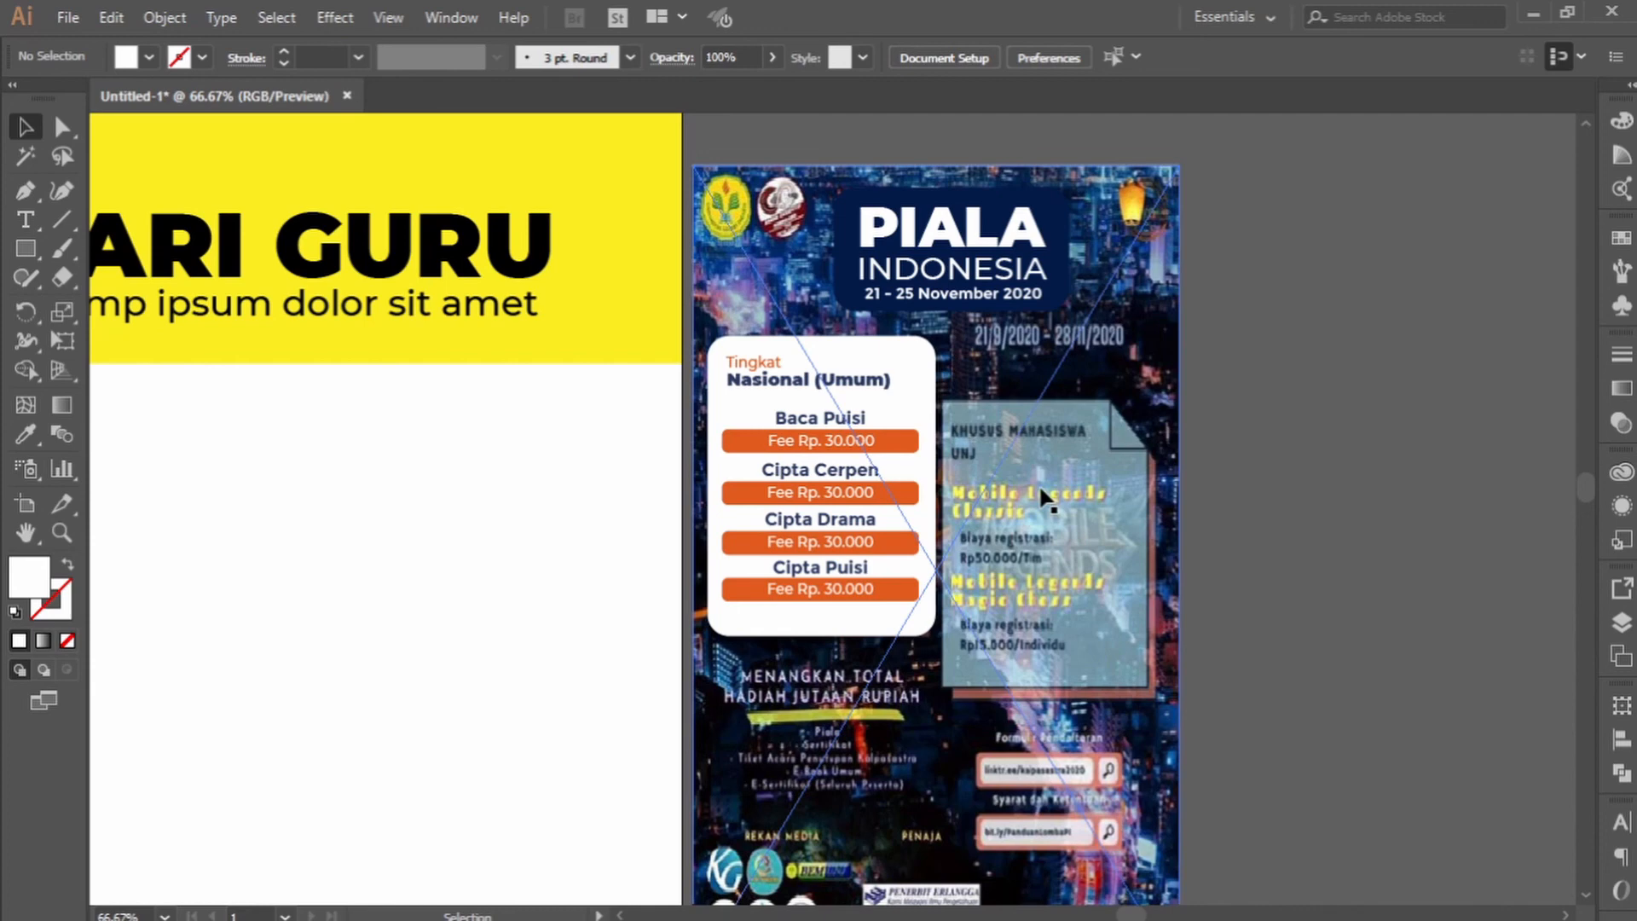
left_click_drag(1144, 523, 1036, 460)
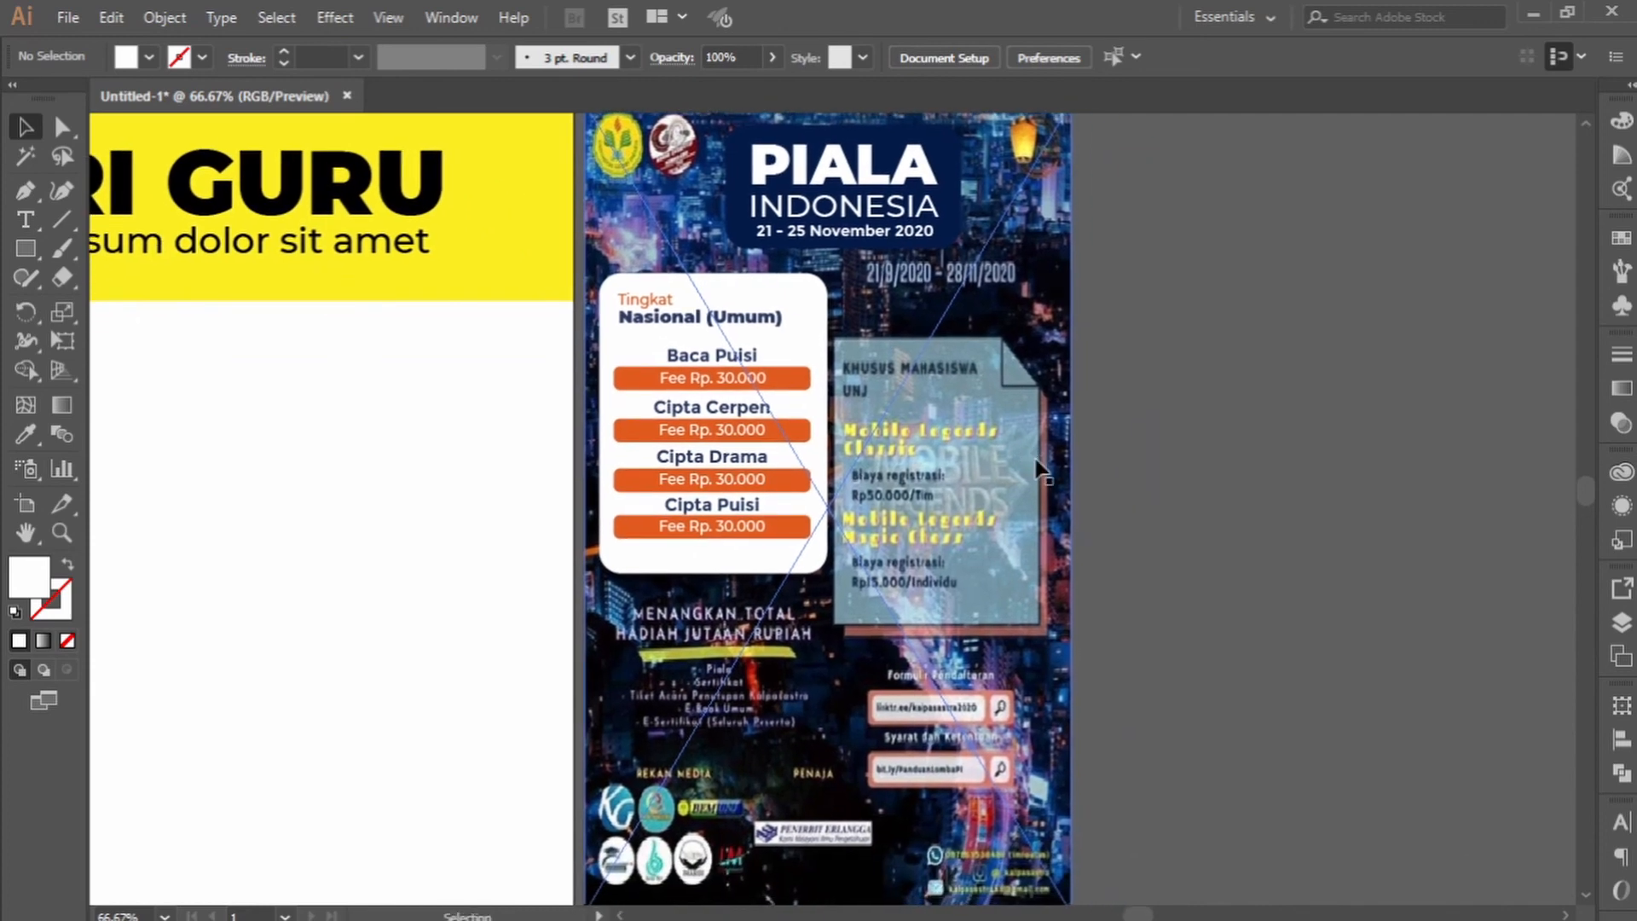
left_click_drag(1133, 500, 1054, 459)
key("ctrl+minus")
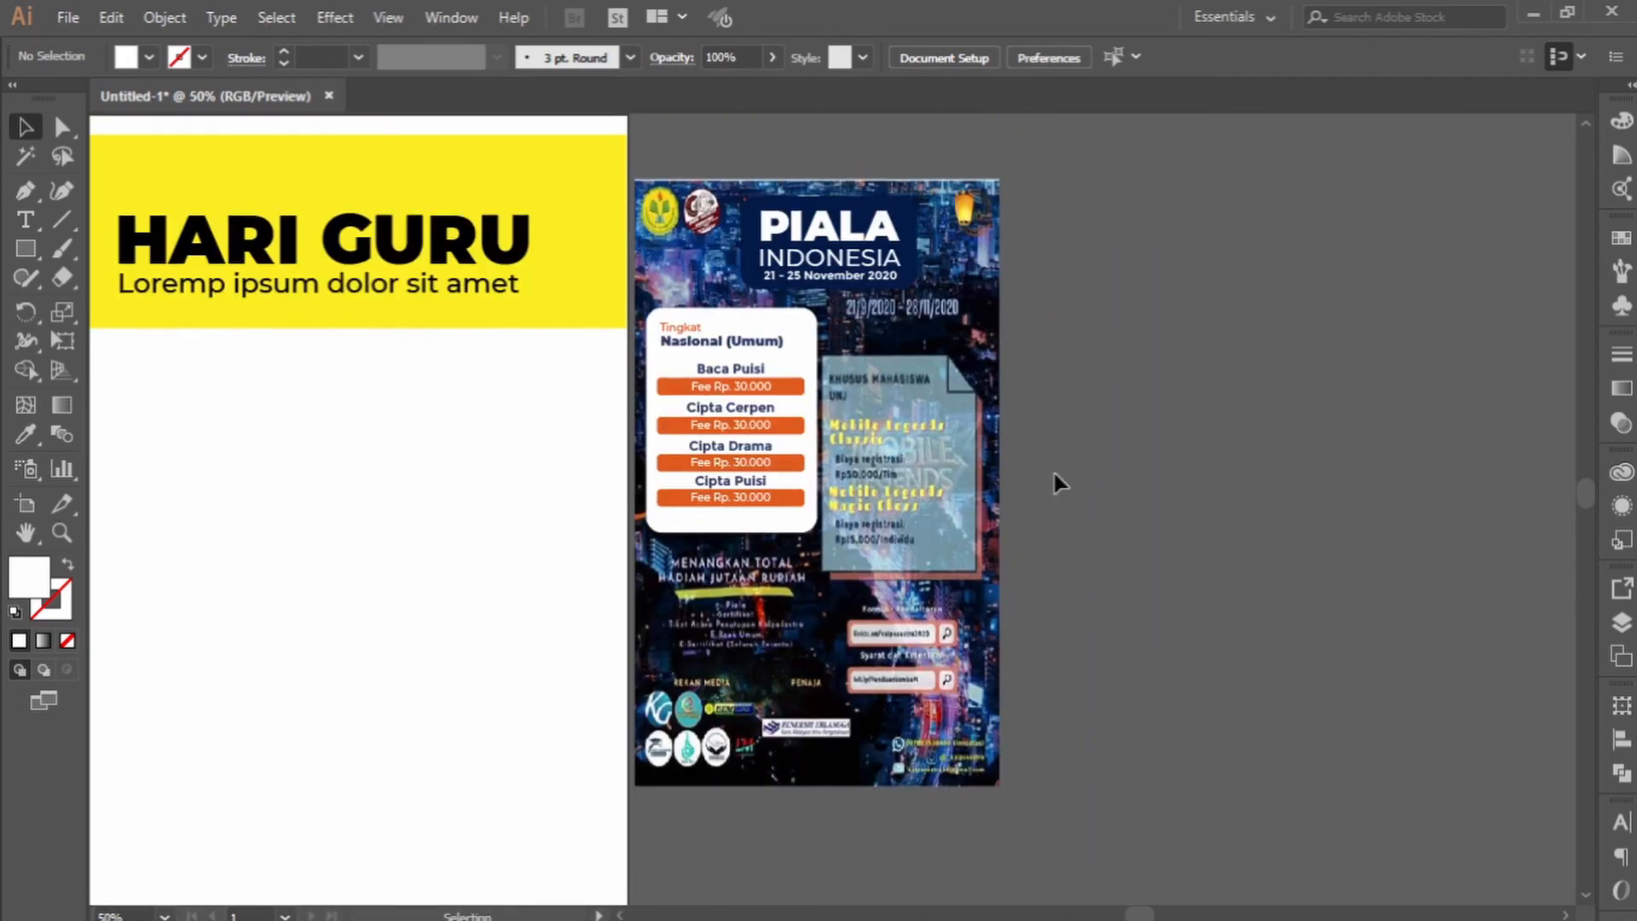
scroll(1054, 473, "up", 2)
left_click_drag(731, 329, 877, 442)
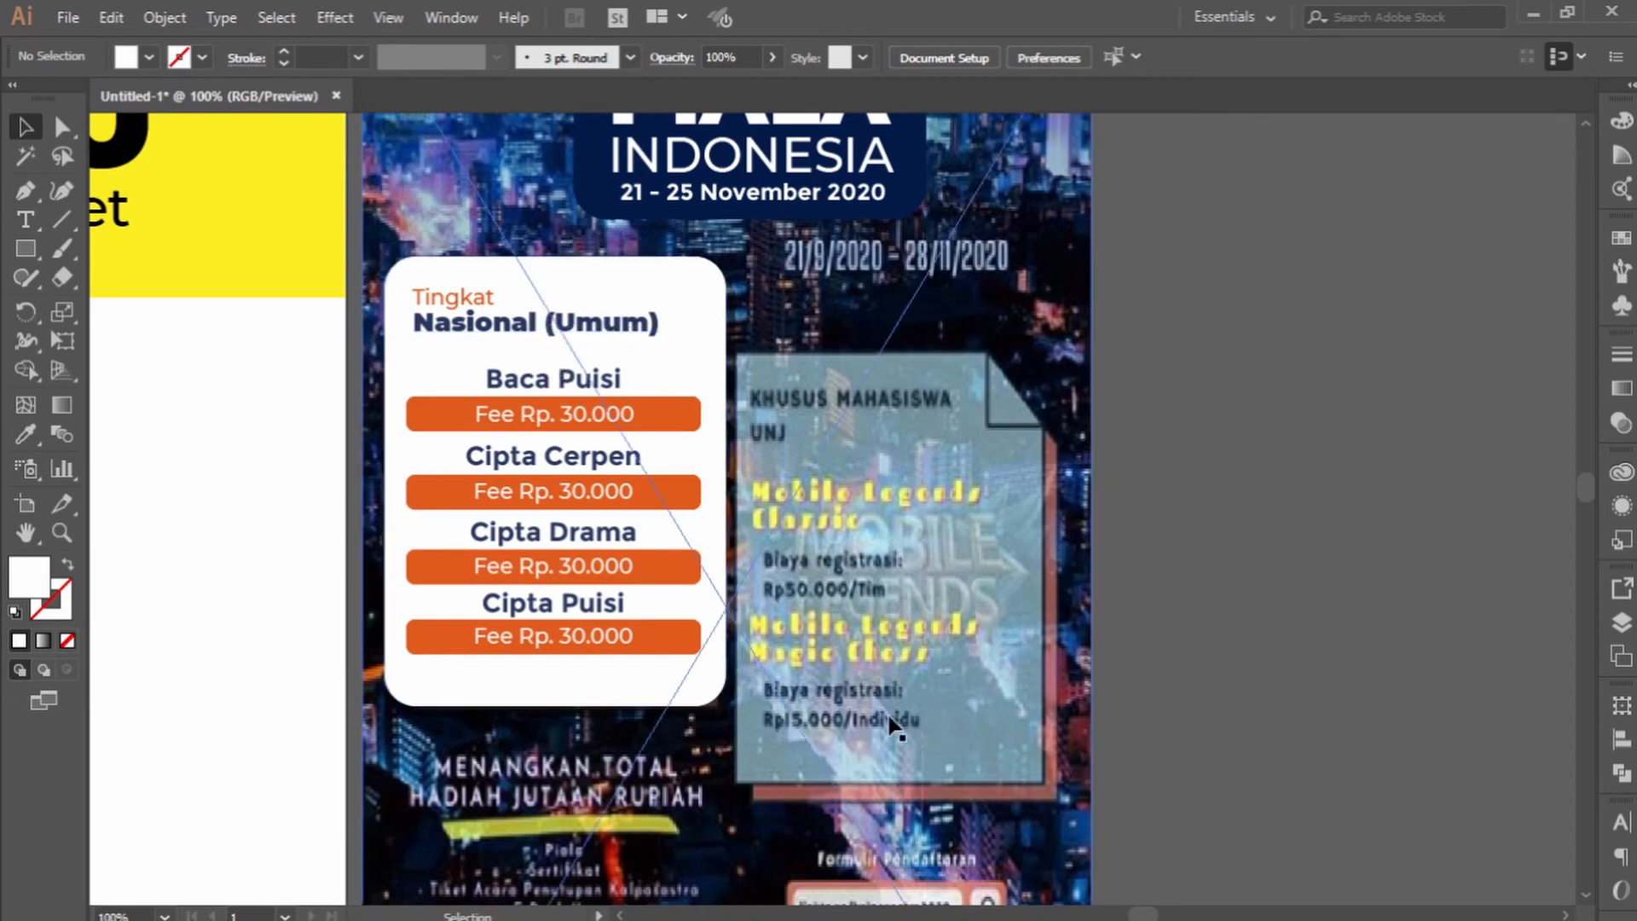
scroll(1066, 624, "down", 1)
left_click_drag(1326, 690, 1225, 560)
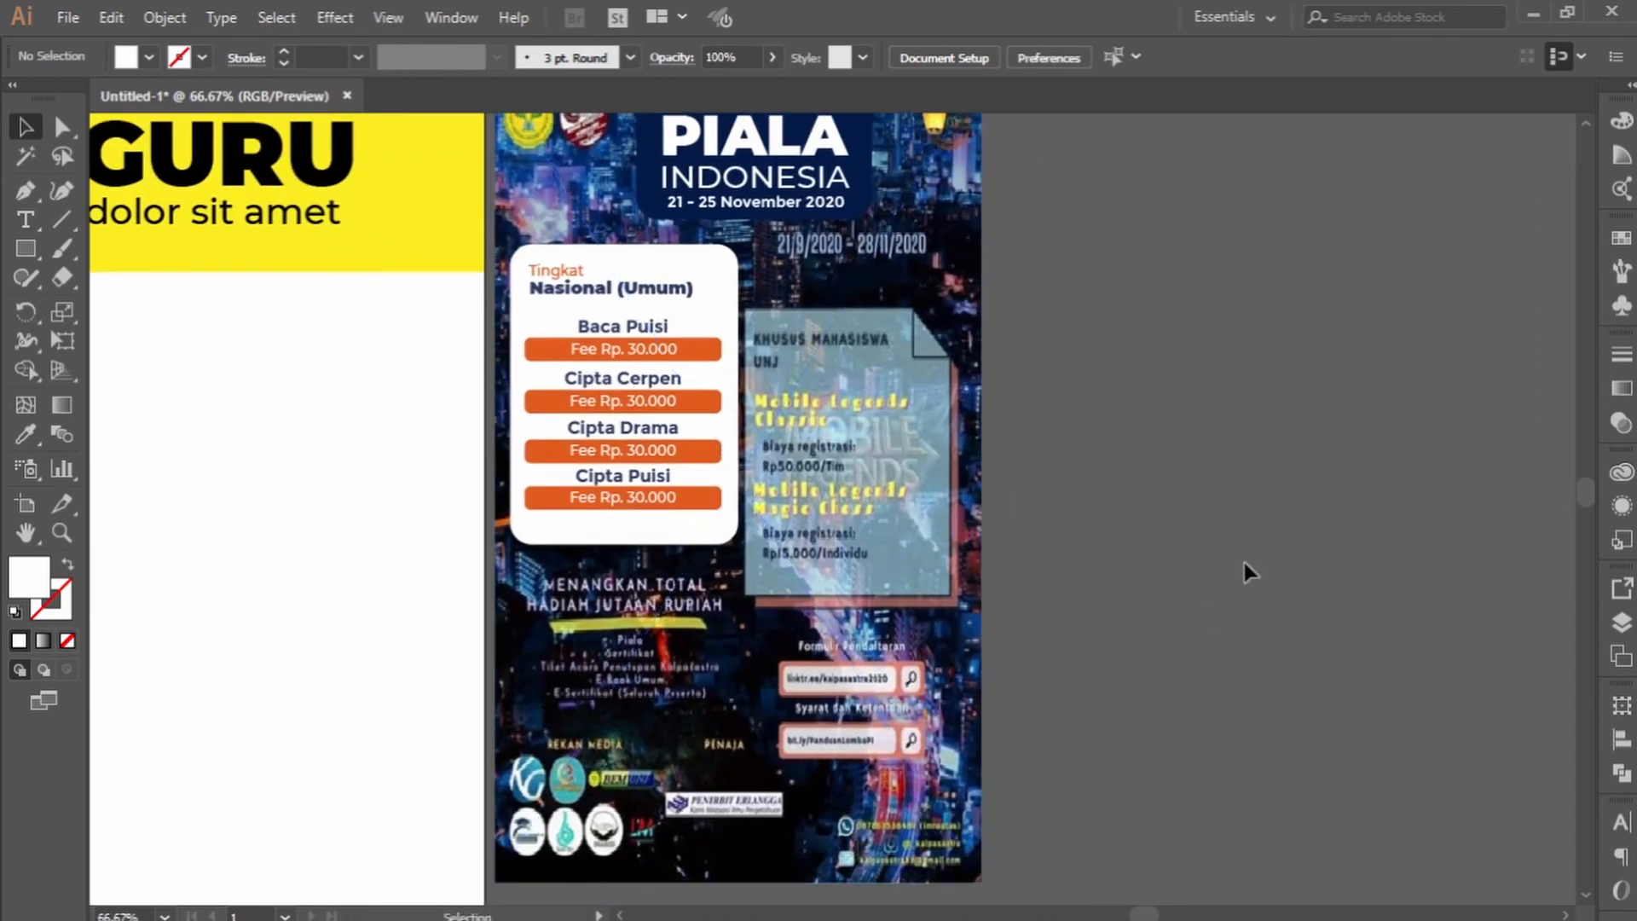
scroll(989, 586, "down", 1)
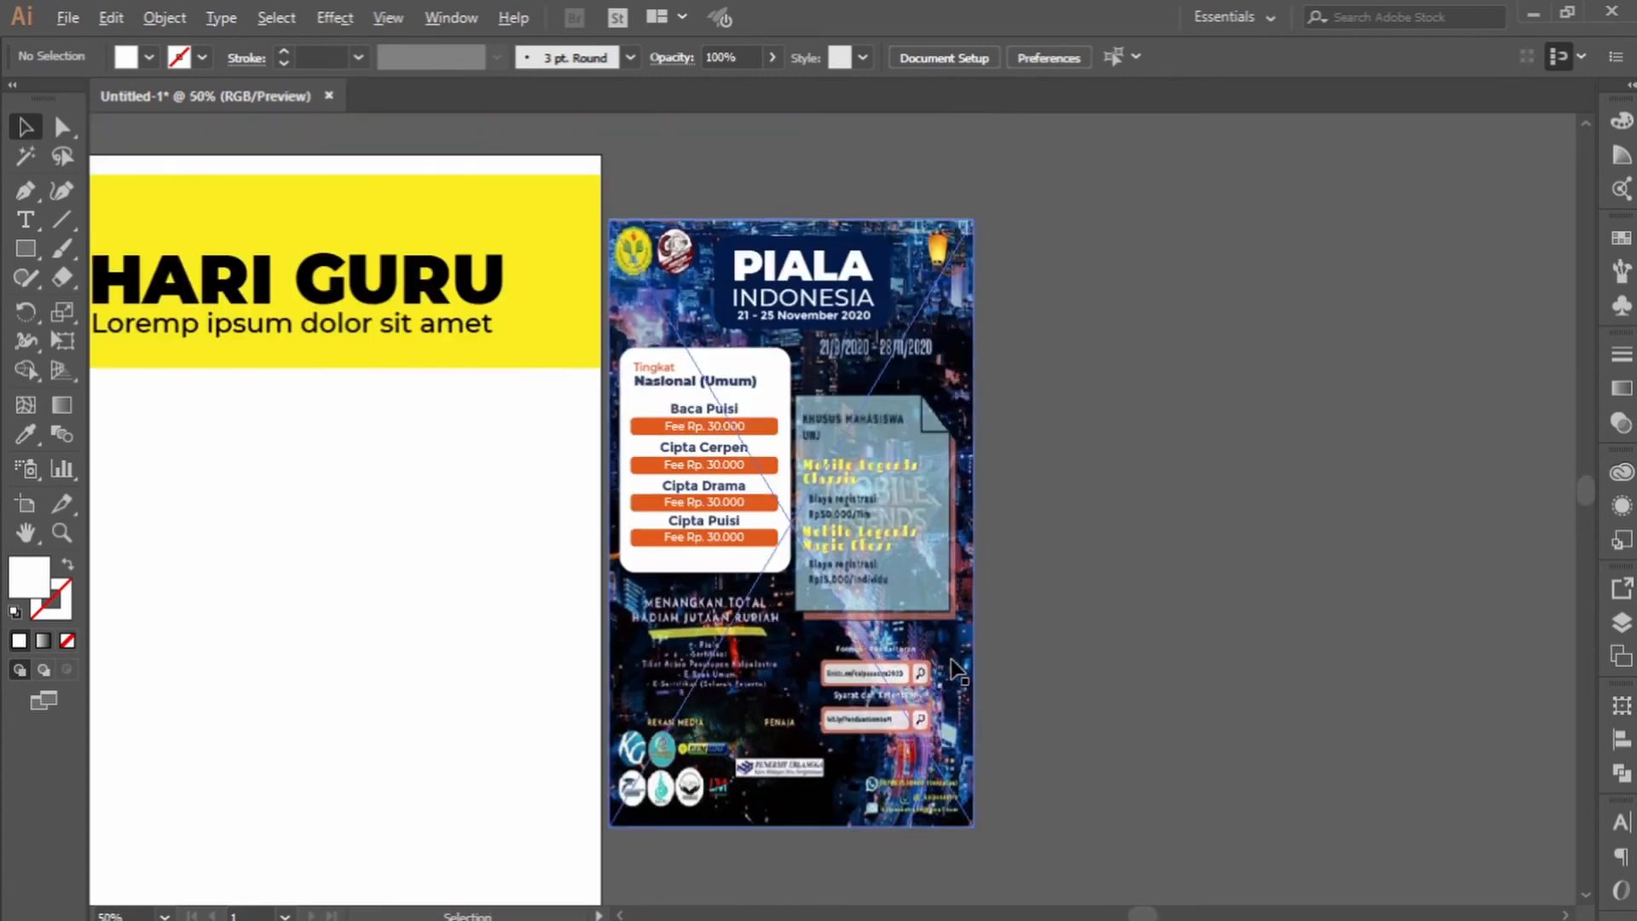
left_click_drag(1037, 606, 1127, 597)
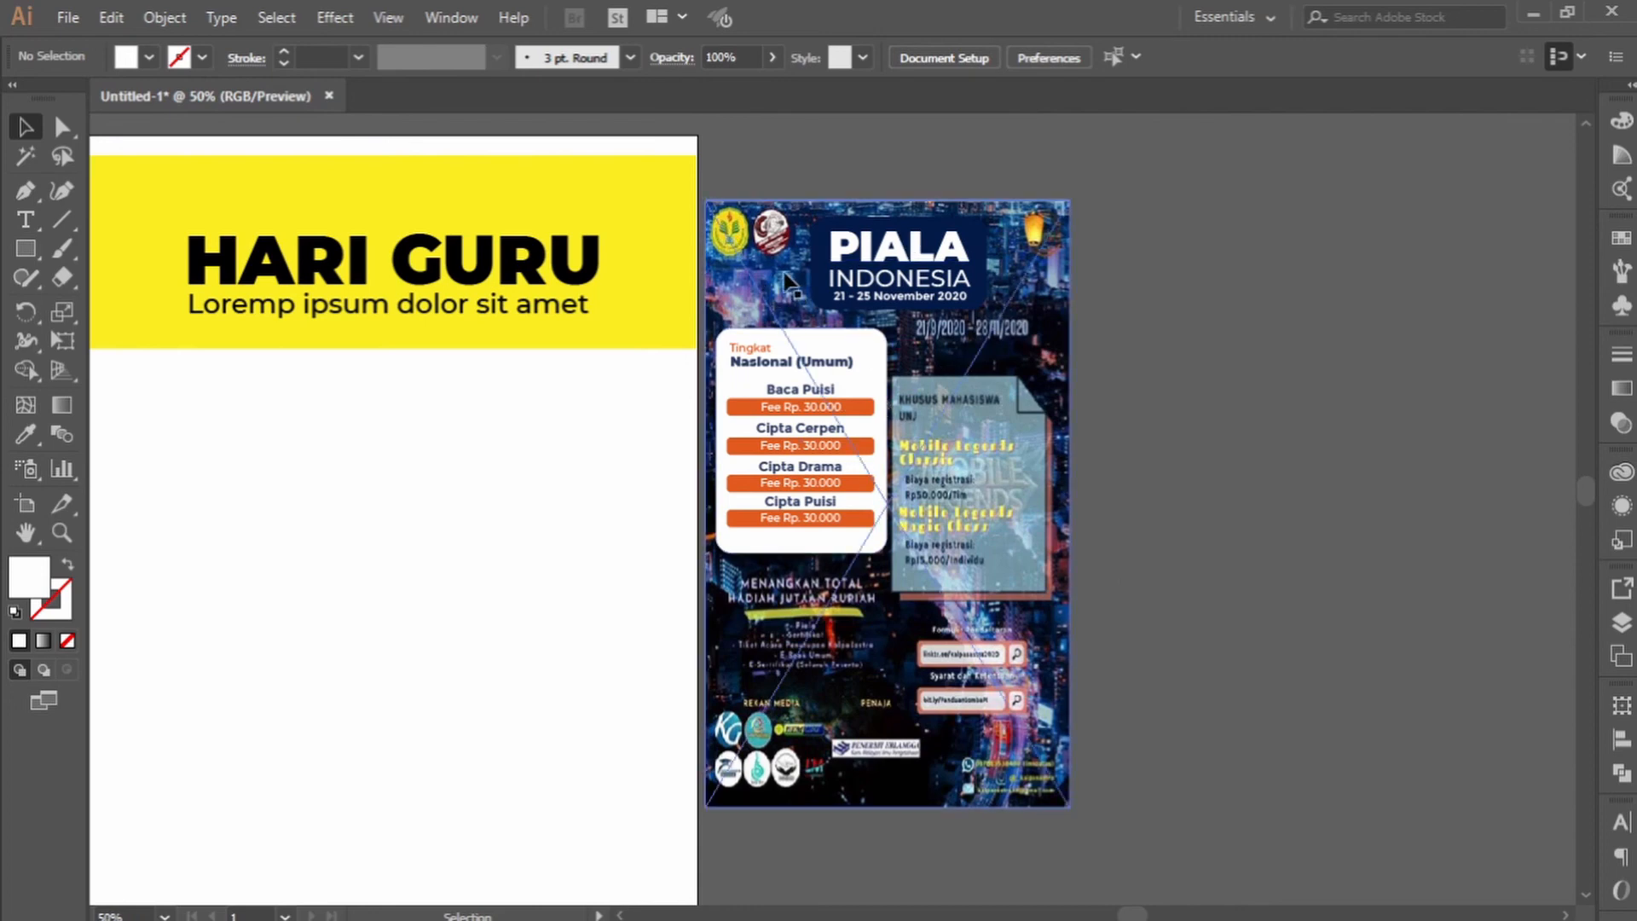
left_click_drag(814, 354, 1003, 339)
left_click_drag(752, 387, 850, 361)
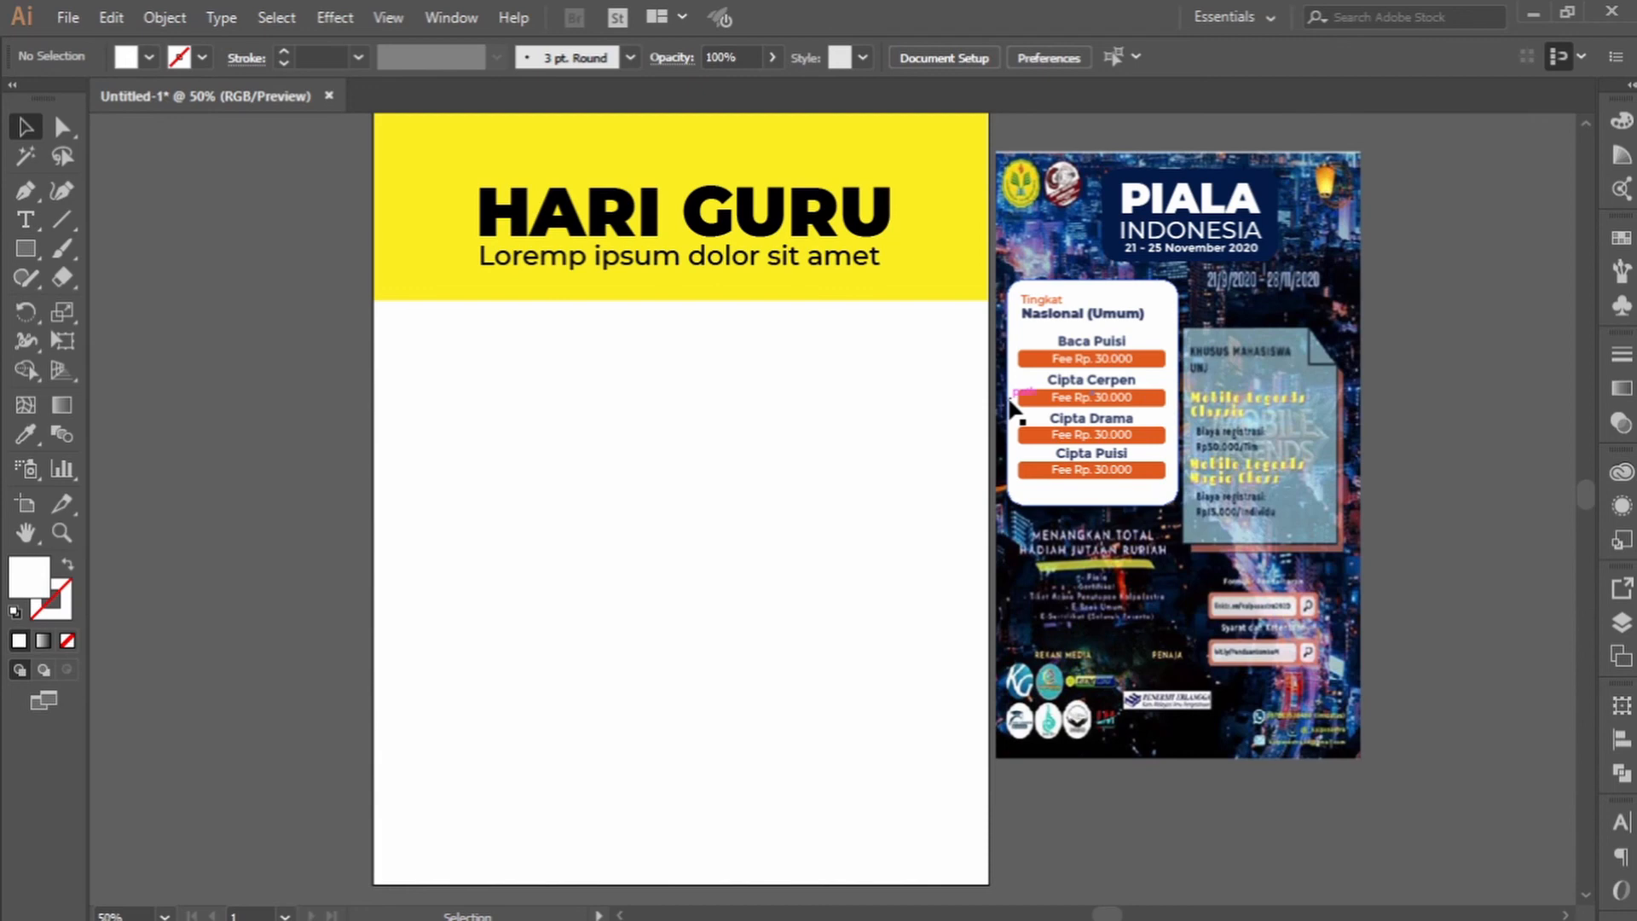
Shorten the yellow band behind HARI GURU by lowering its upper edge closer to the heading.
left_click_drag(777, 440, 816, 575)
left_click(743, 371)
left_click(719, 247)
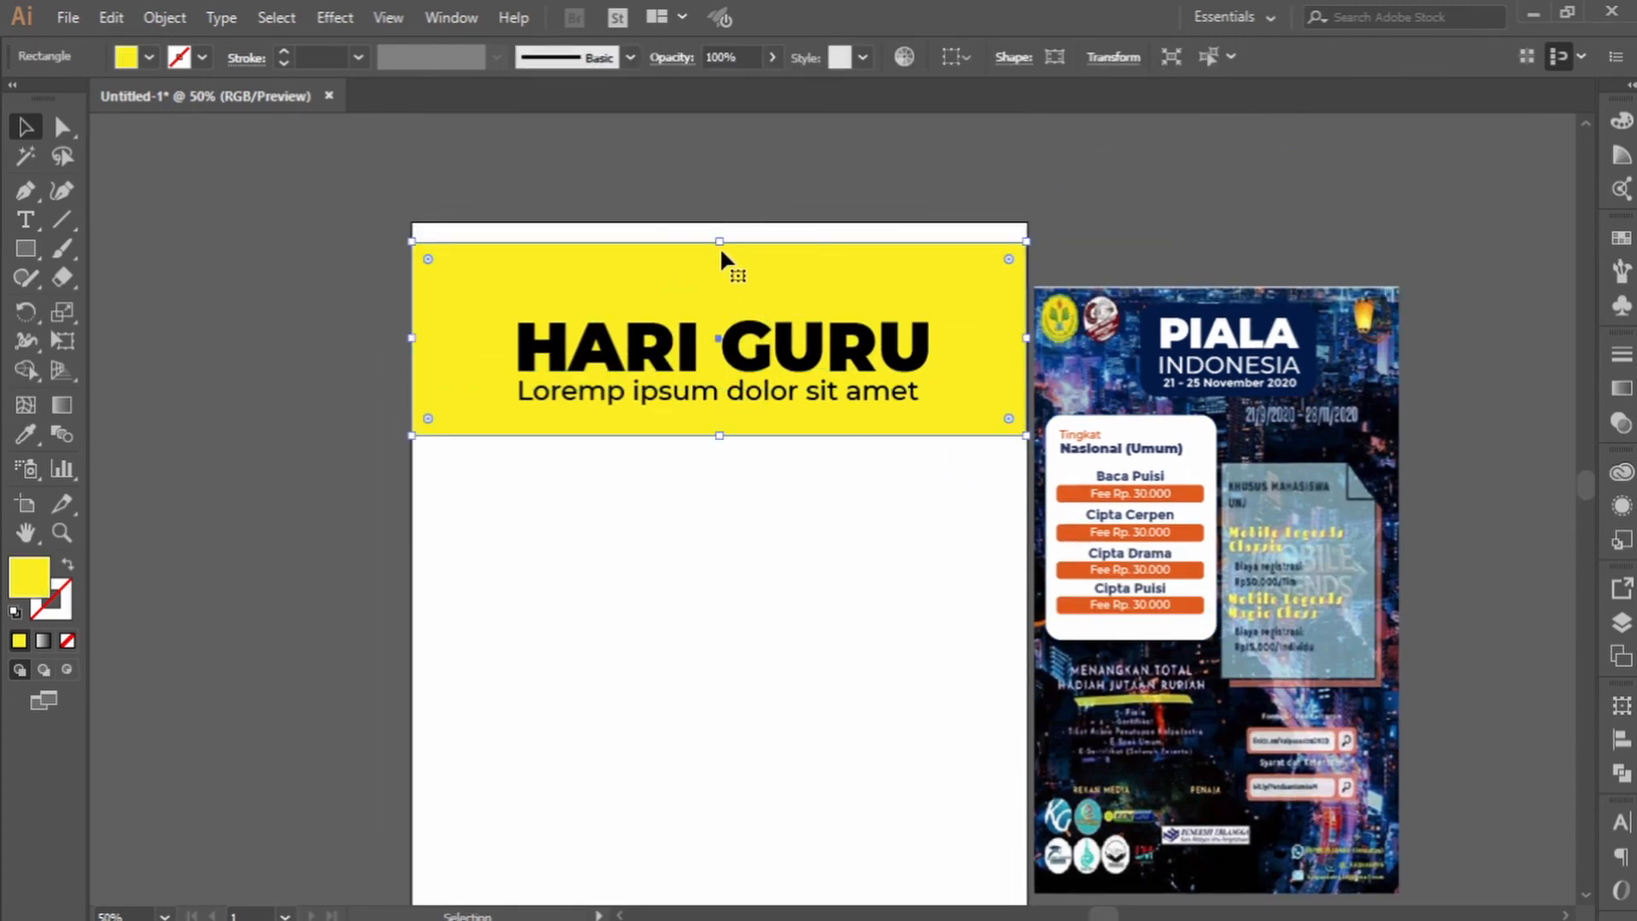
left_click_drag(719, 243, 719, 282)
Enlarge the HARI GURU heading and its subtitle to nearly fill the yellow band, and undo the enlargement.
left_click(869, 367)
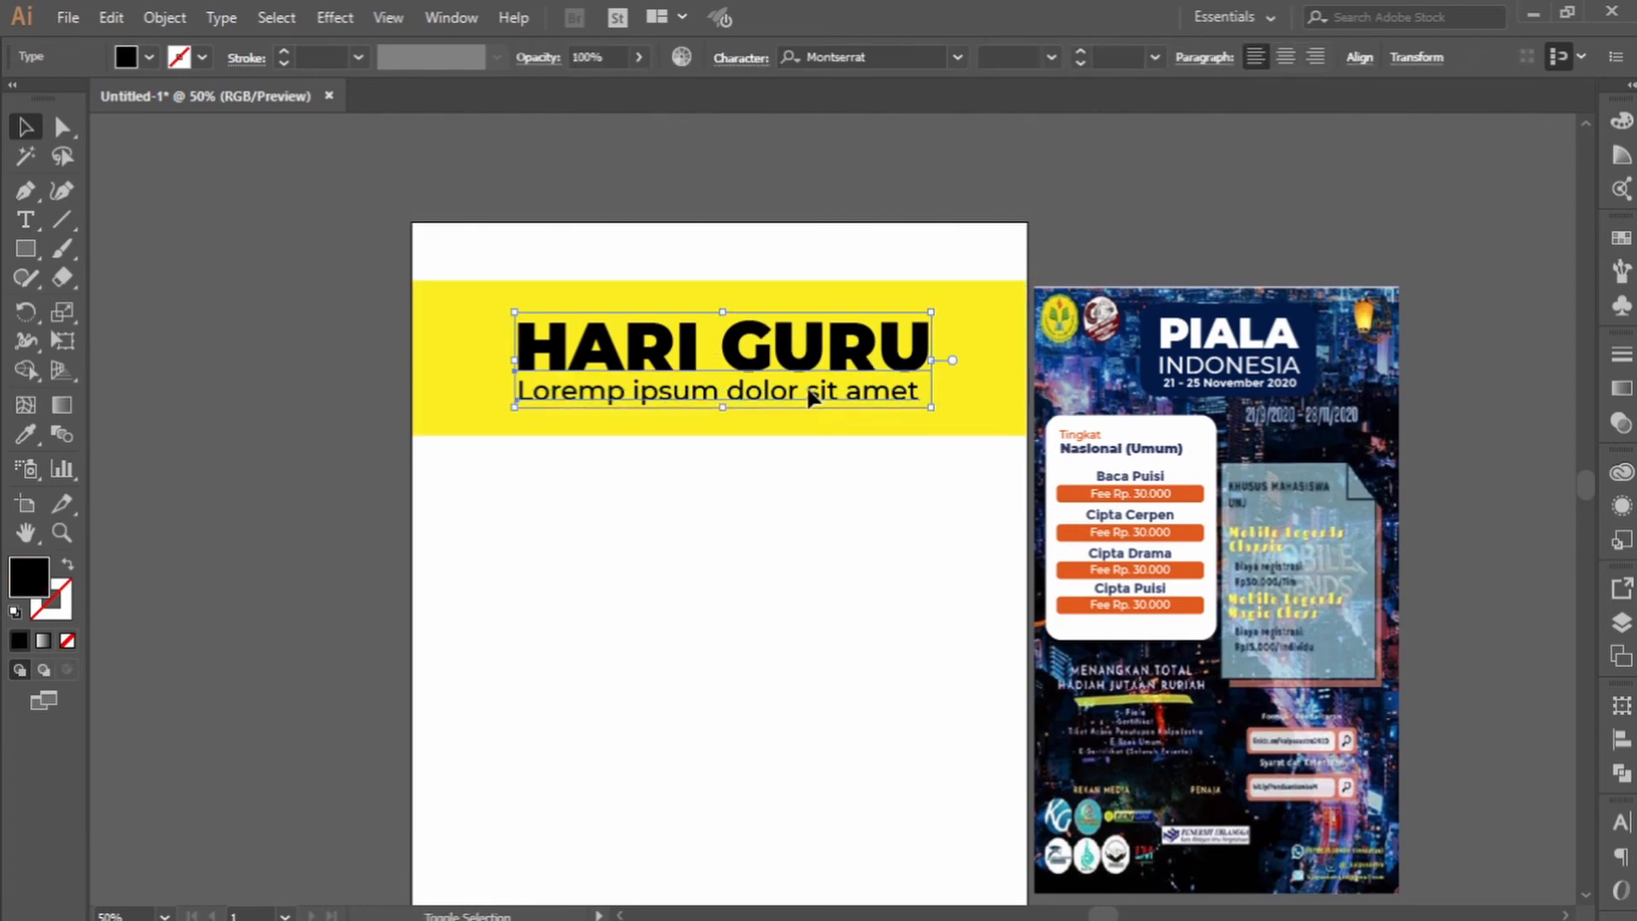
left_click_drag(952, 411, 858, 370)
left_click_drag(858, 370, 865, 364)
left_click(859, 516)
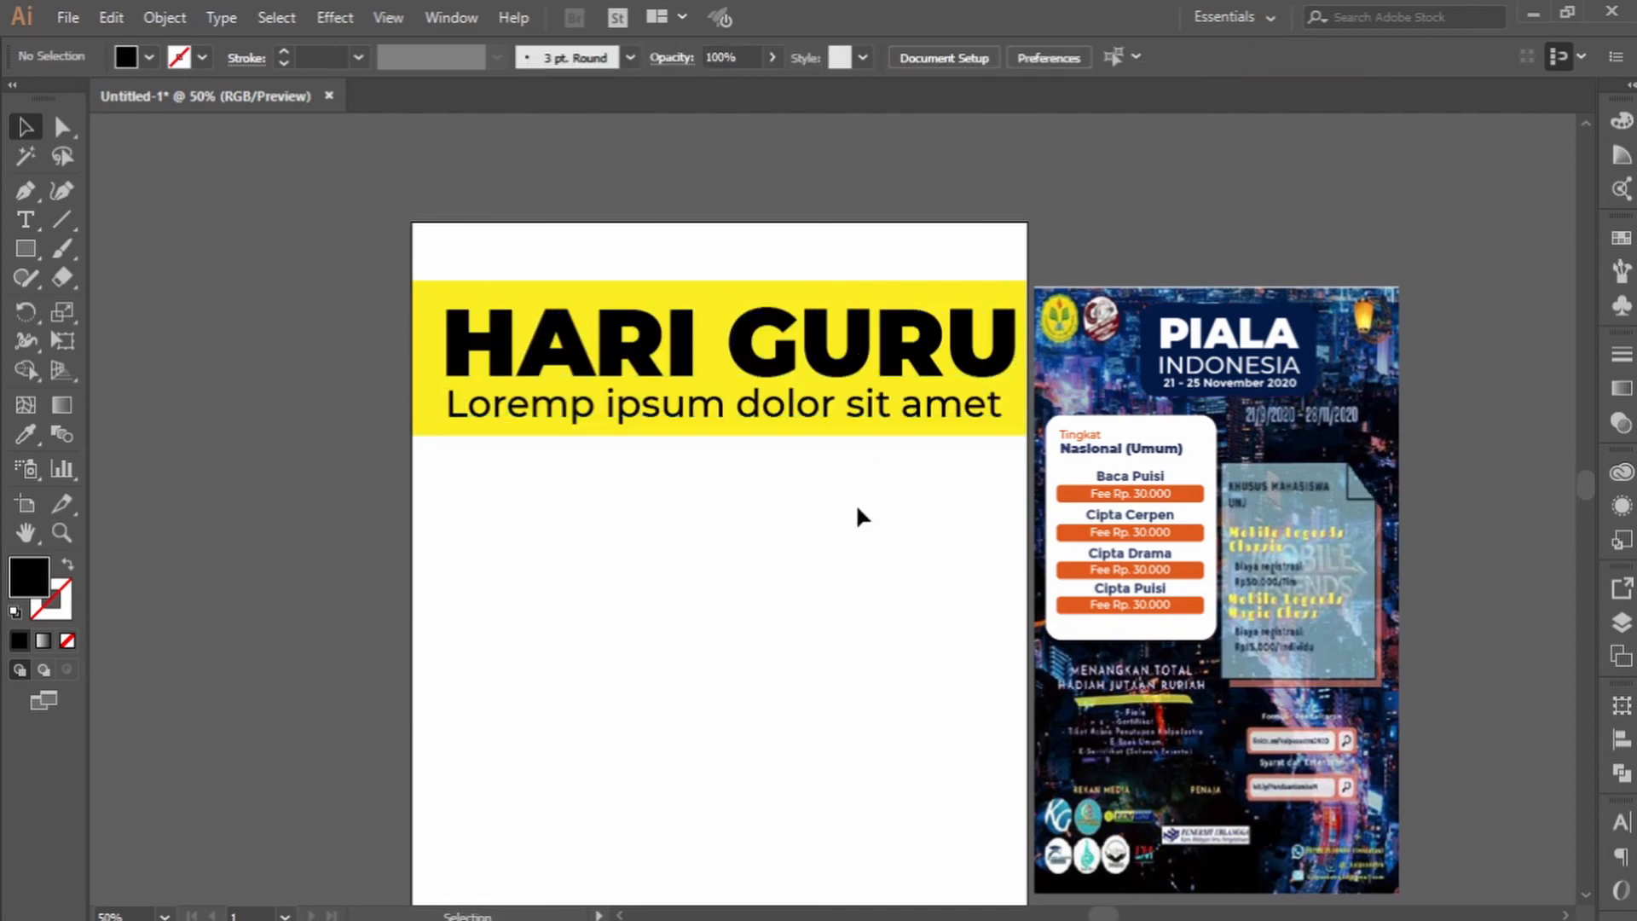
key("ctrl+z")
key("ctrl+z")
key("ctrl+z")
key("ctrl+z")
key("ctrl+shift+z")
key("ctrl+shift+z")
key("ctrl+shift+z")
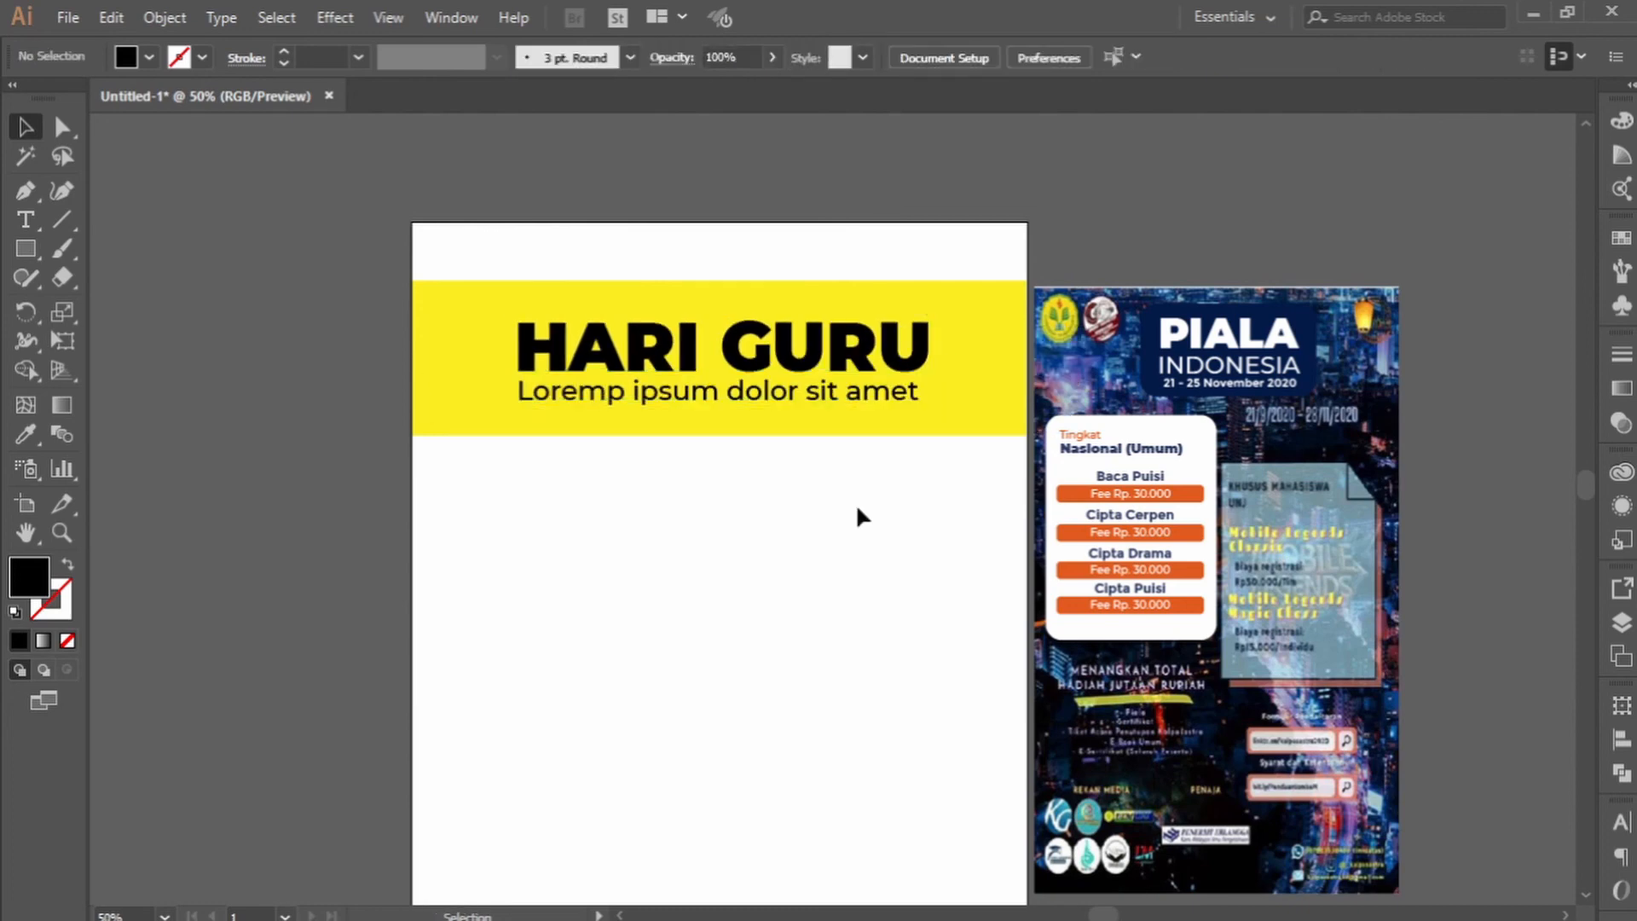
Inspect the poster's white category panel and its original "Khusus Mahasiswa UNJ" panel, along with the HARI GURU page.
left_click_drag(837, 544, 765, 432)
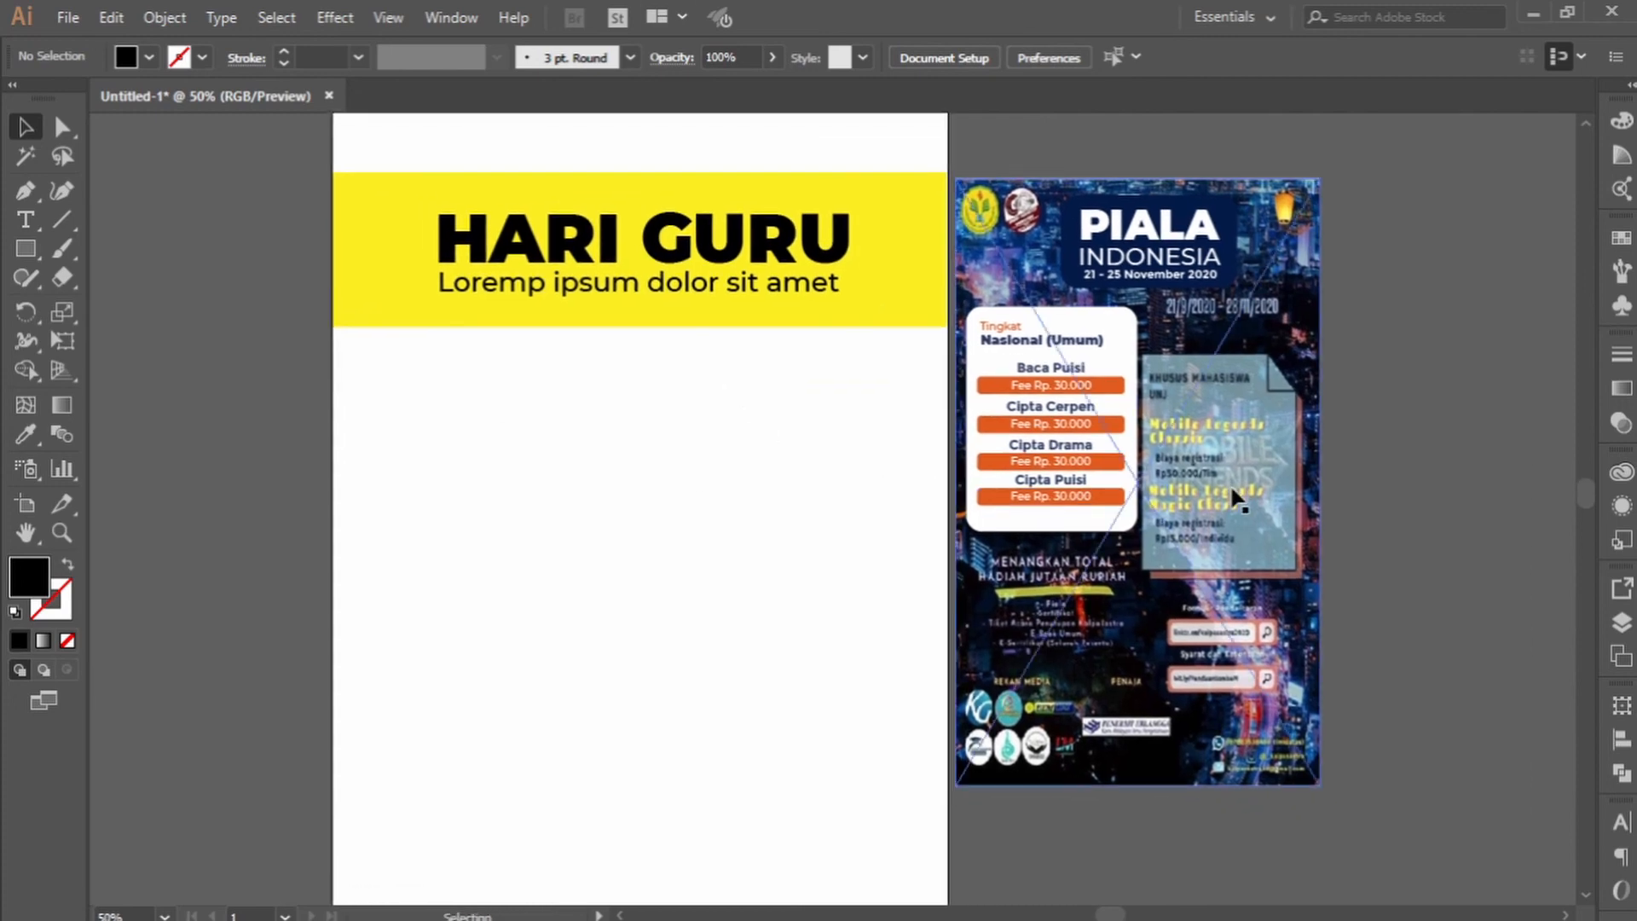
scroll(1245, 529, "up", 1)
left_click_drag(1248, 530, 1104, 473)
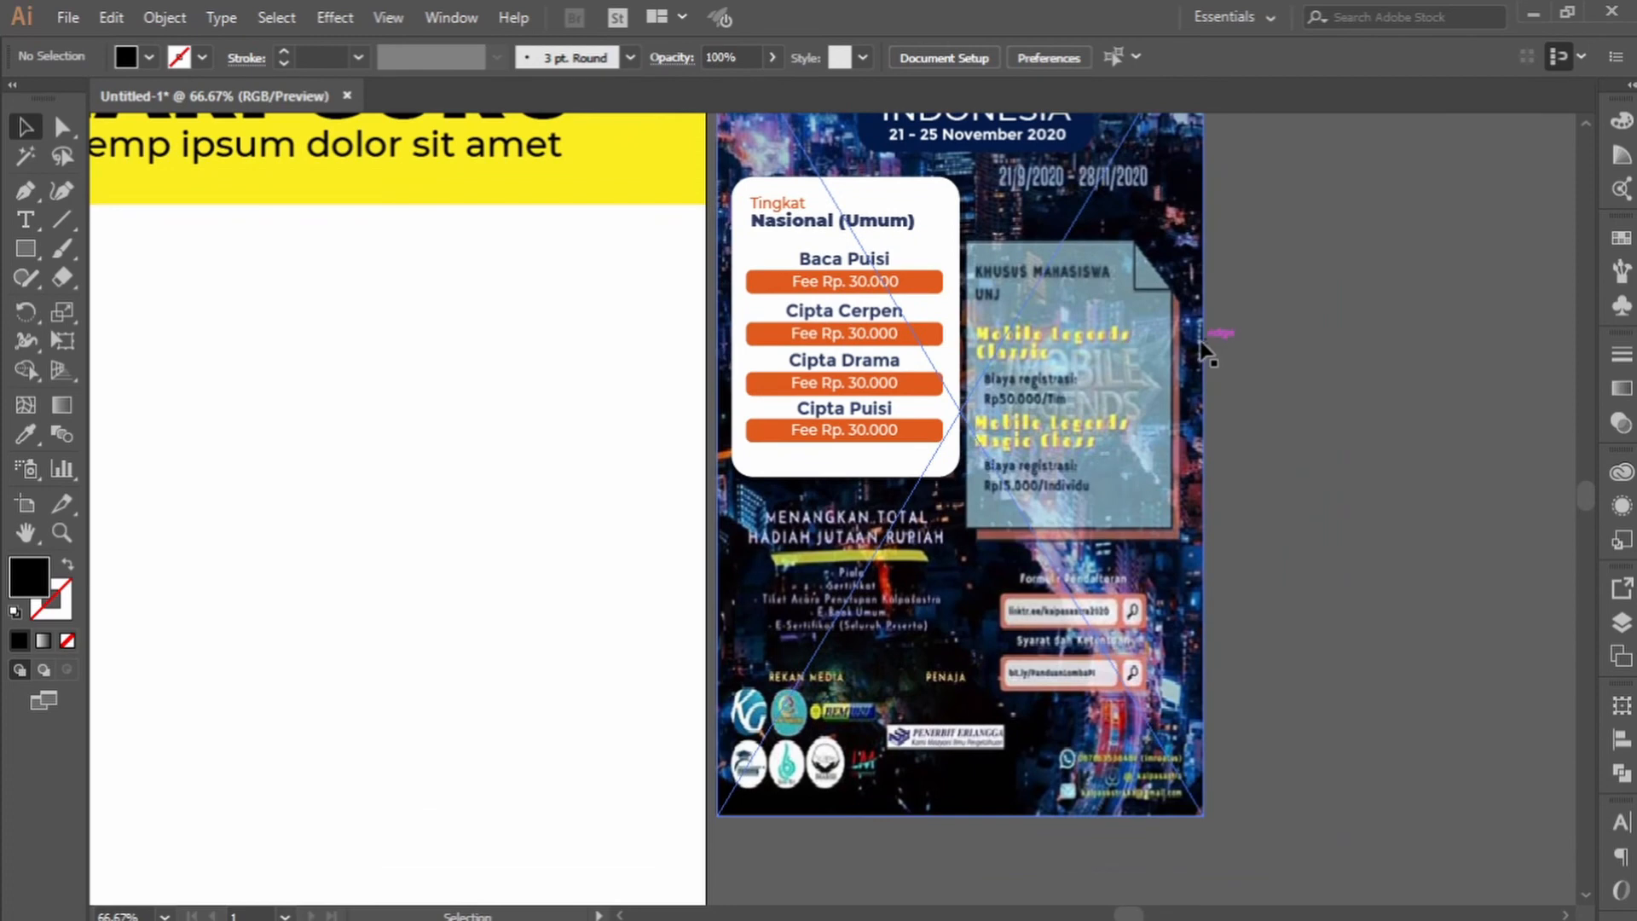
left_click_drag(1301, 351, 1311, 474)
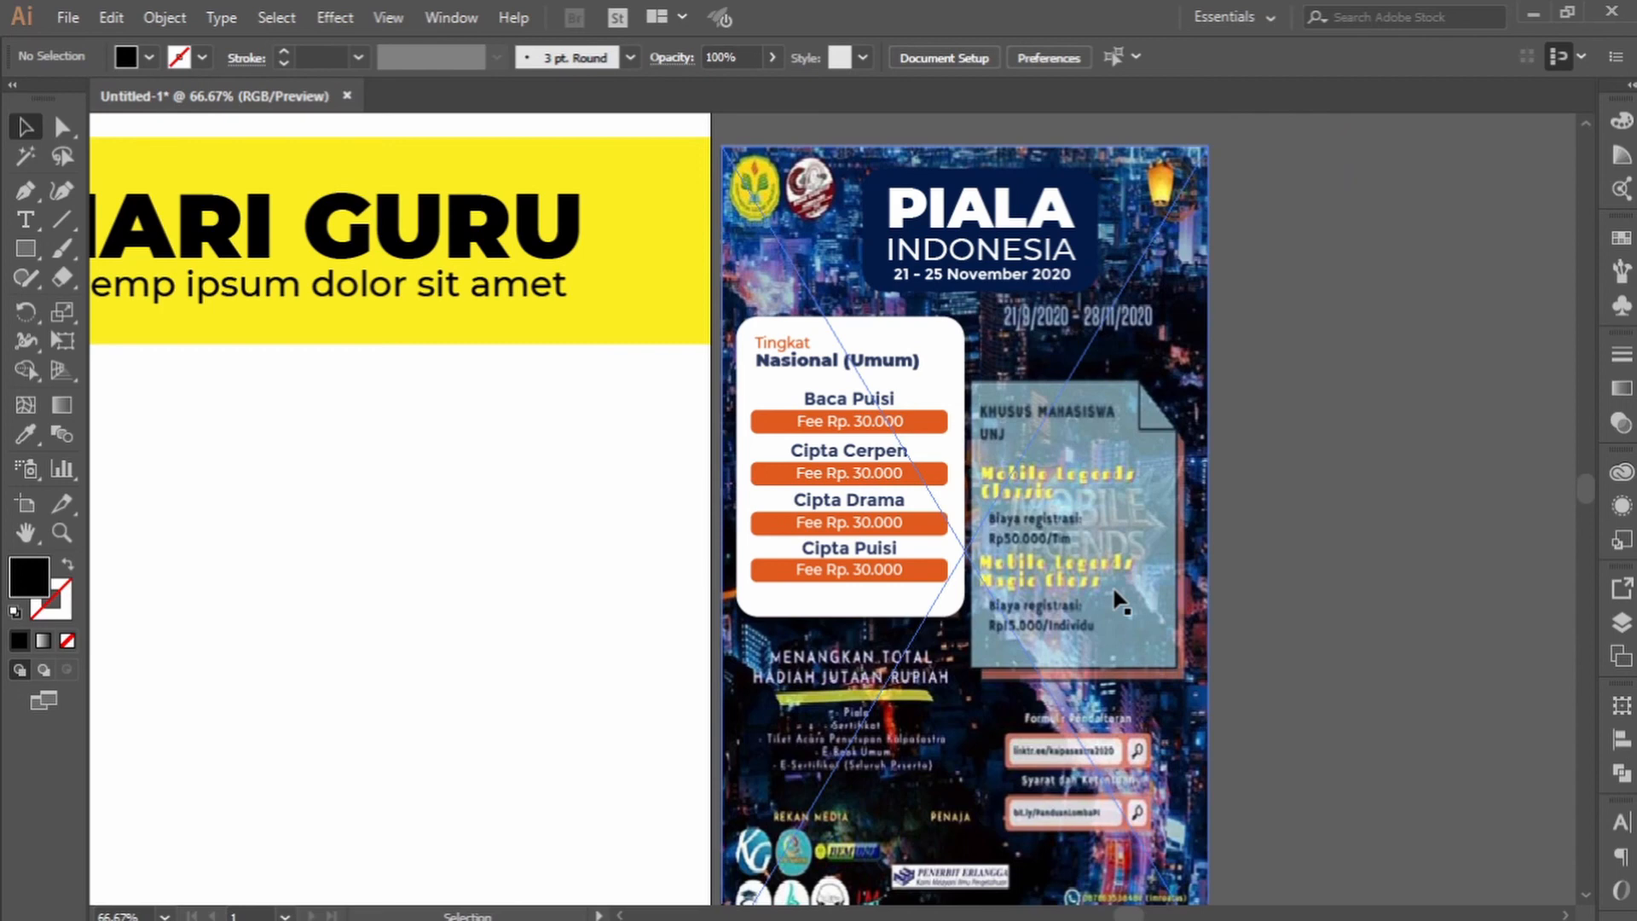
left_click(935, 352)
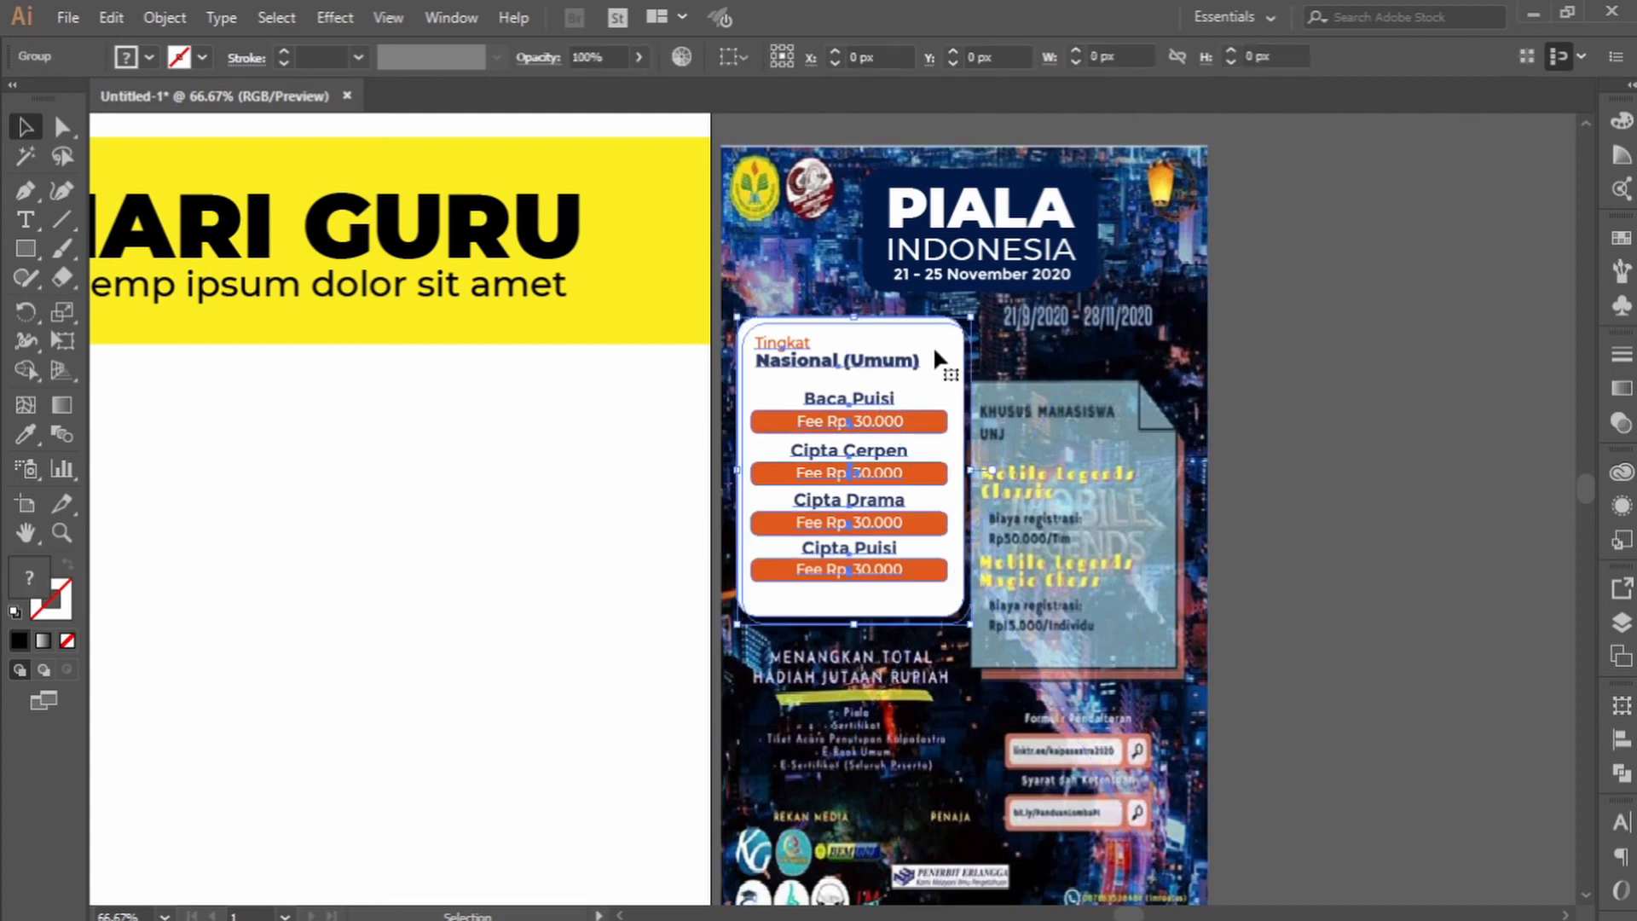
left_click(1339, 382)
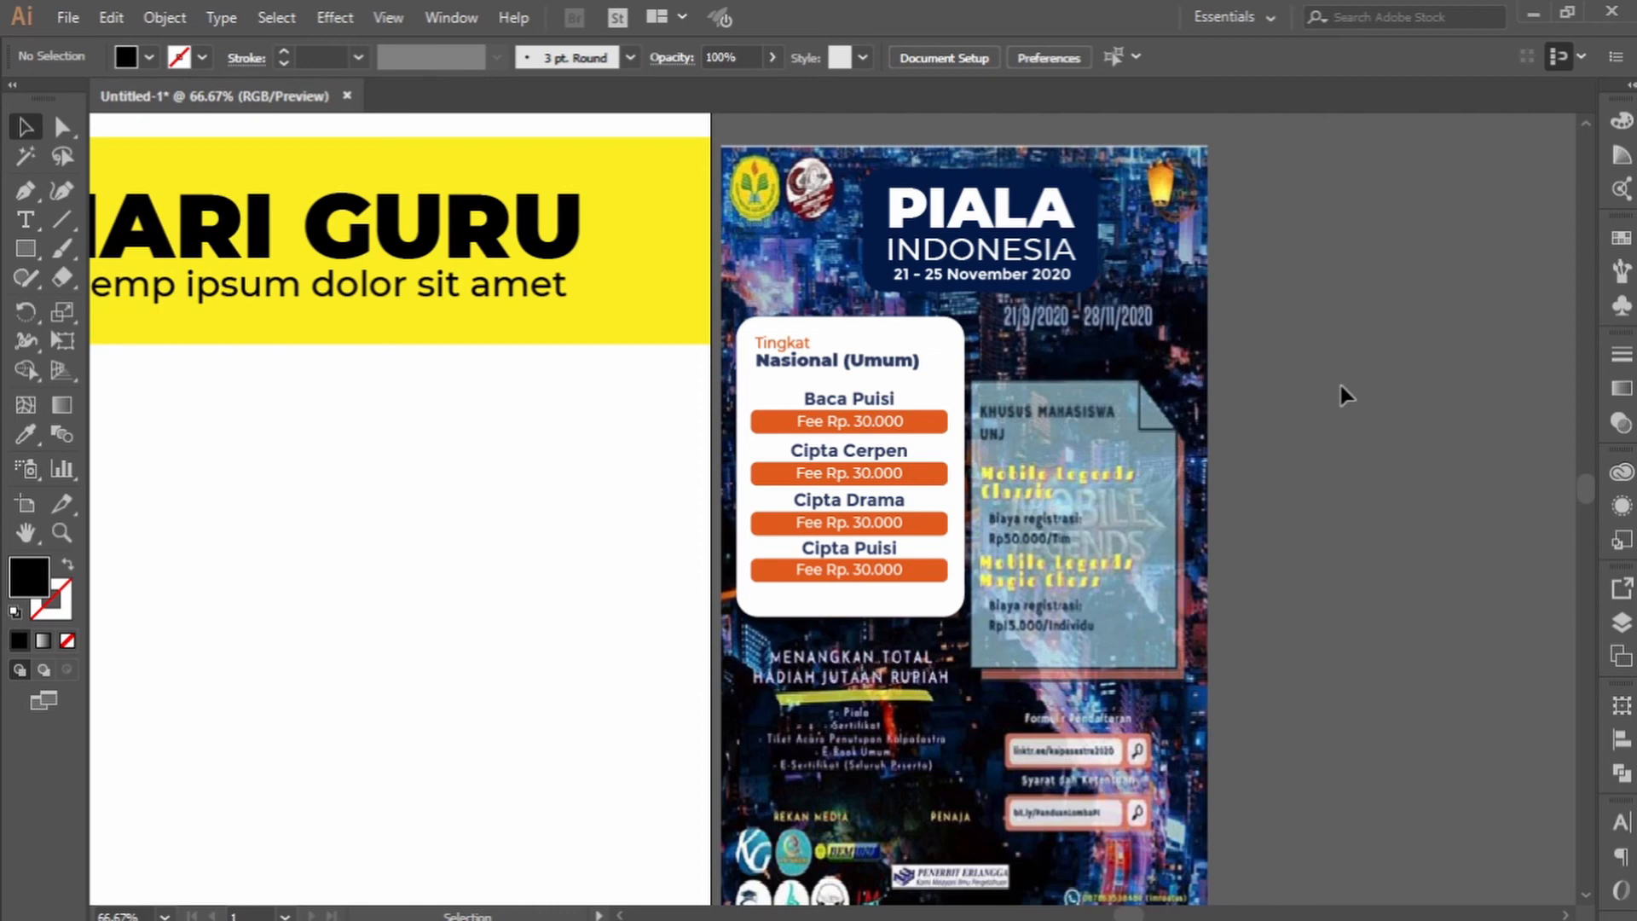
left_click_drag(543, 469, 795, 385)
scroll(687, 493, "down", 1)
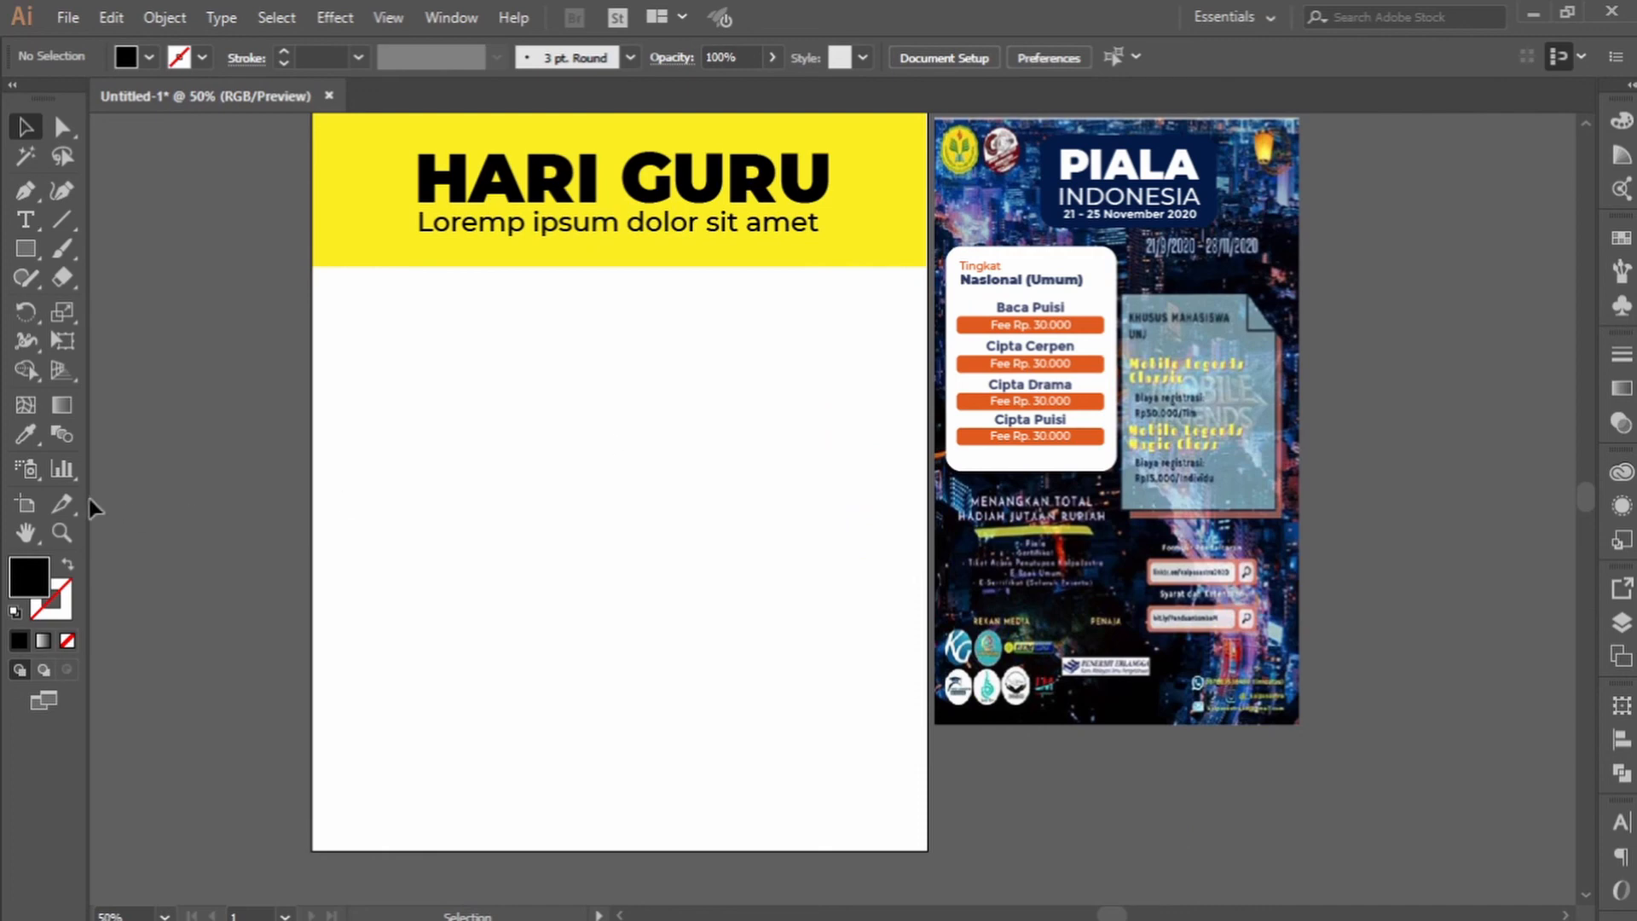
Draw a closed irregular black shape with the Pen tool below the yellow band, and delete it.
left_click(25, 196)
left_click(417, 316)
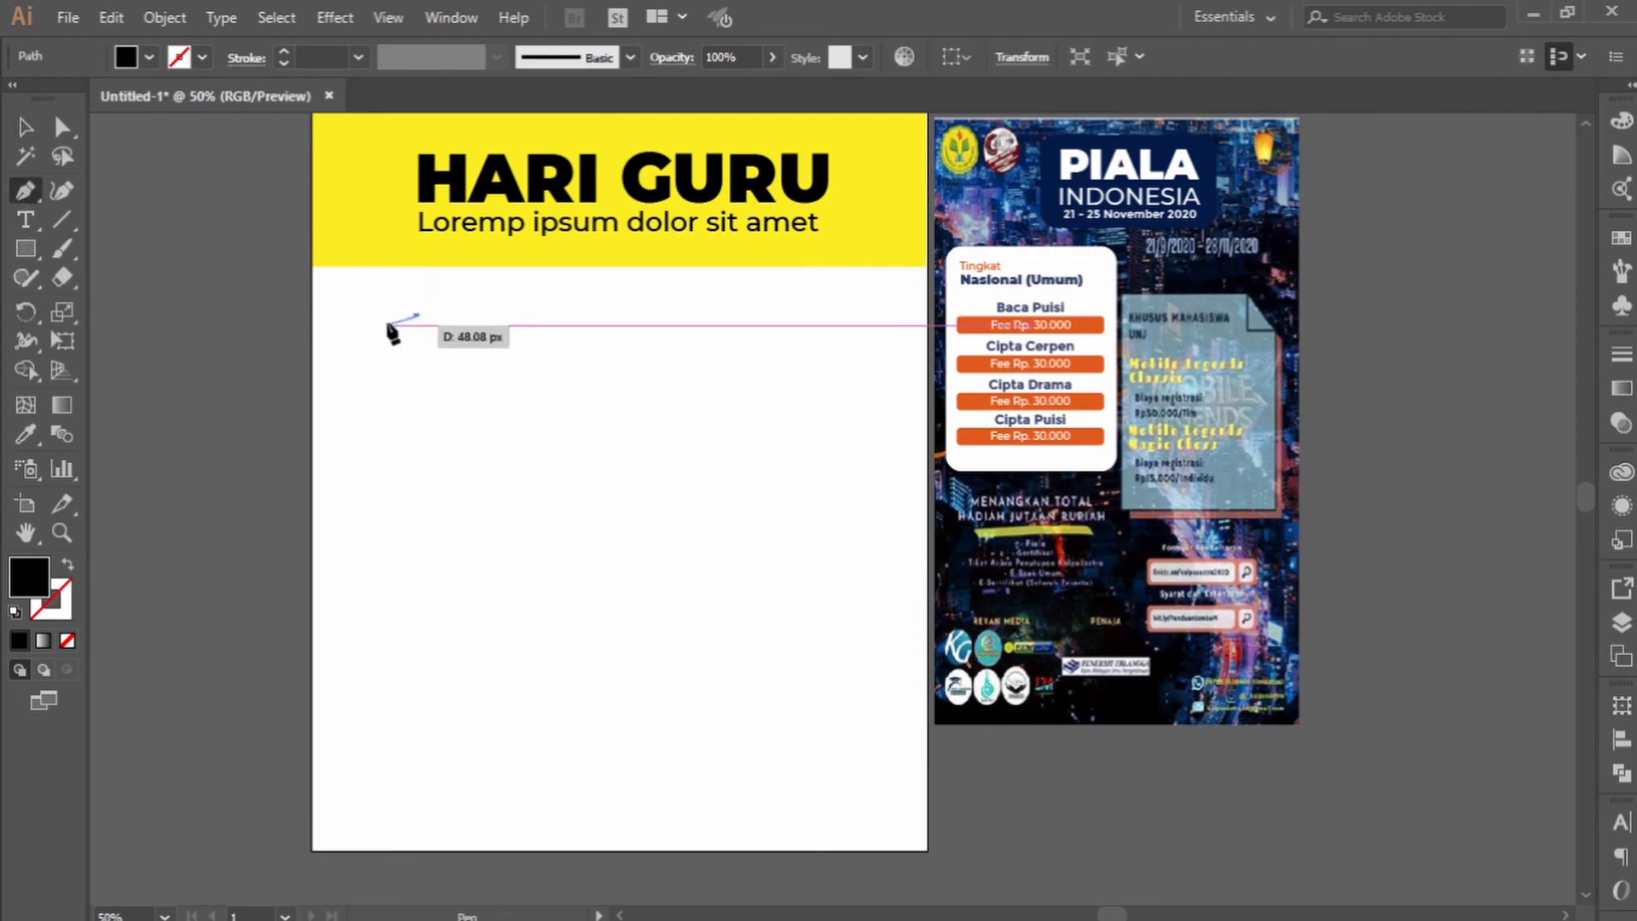
left_click_drag(346, 340, 380, 390)
left_click(389, 458)
left_click(489, 493)
left_click(552, 493)
left_click(605, 440)
left_click(531, 342)
left_click(472, 306)
left_click(417, 317)
left_click(25, 126)
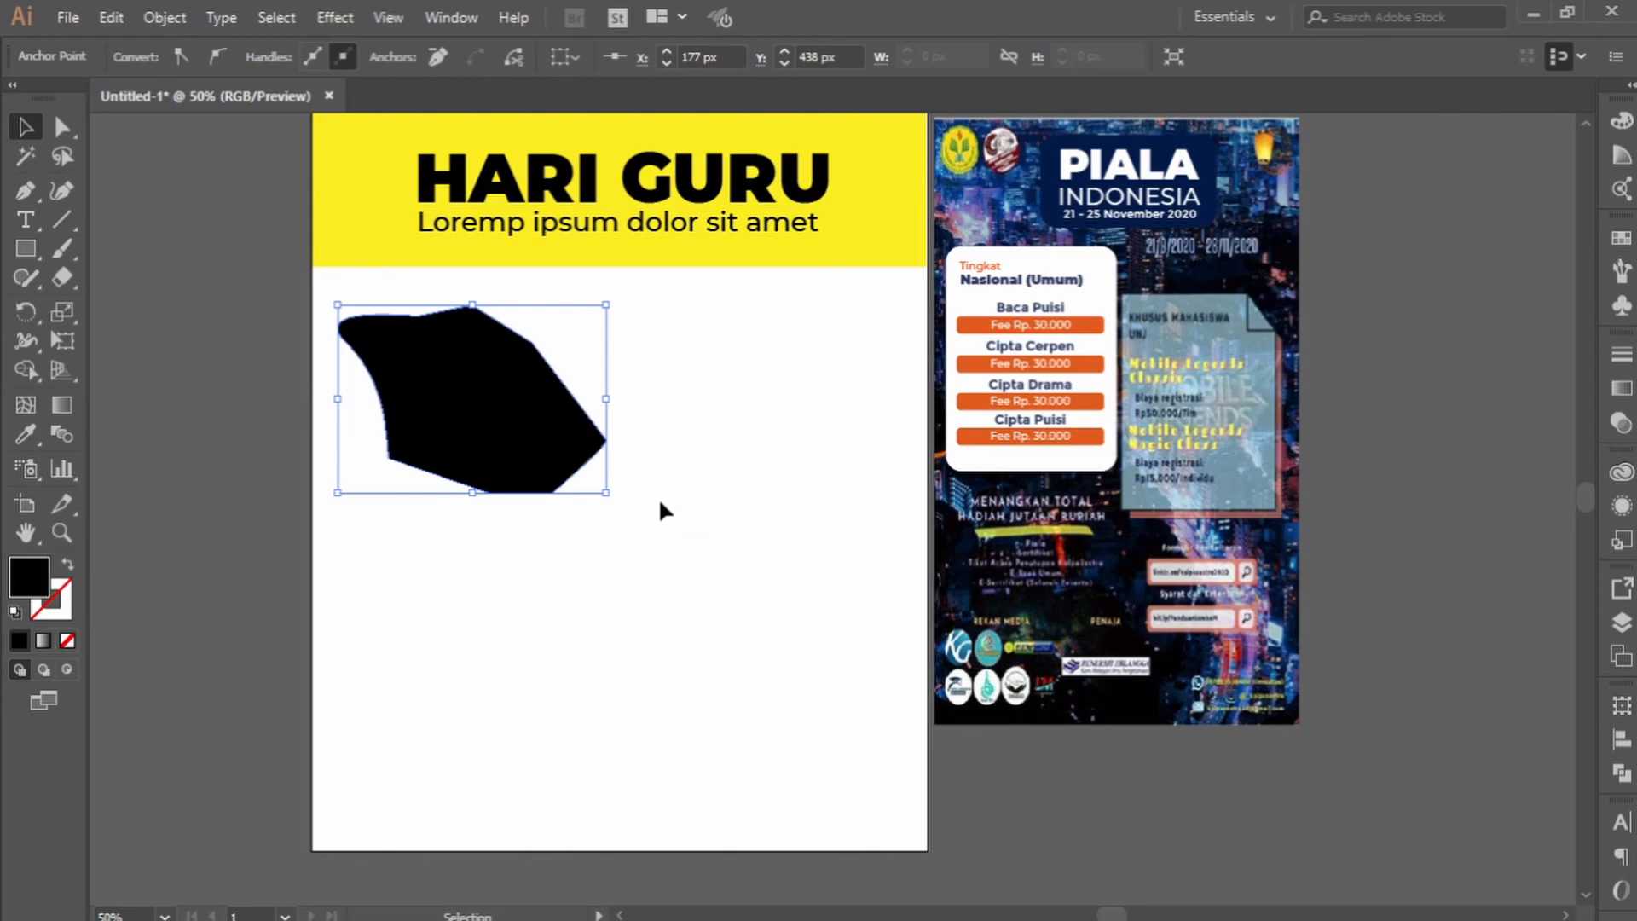
left_click(670, 547)
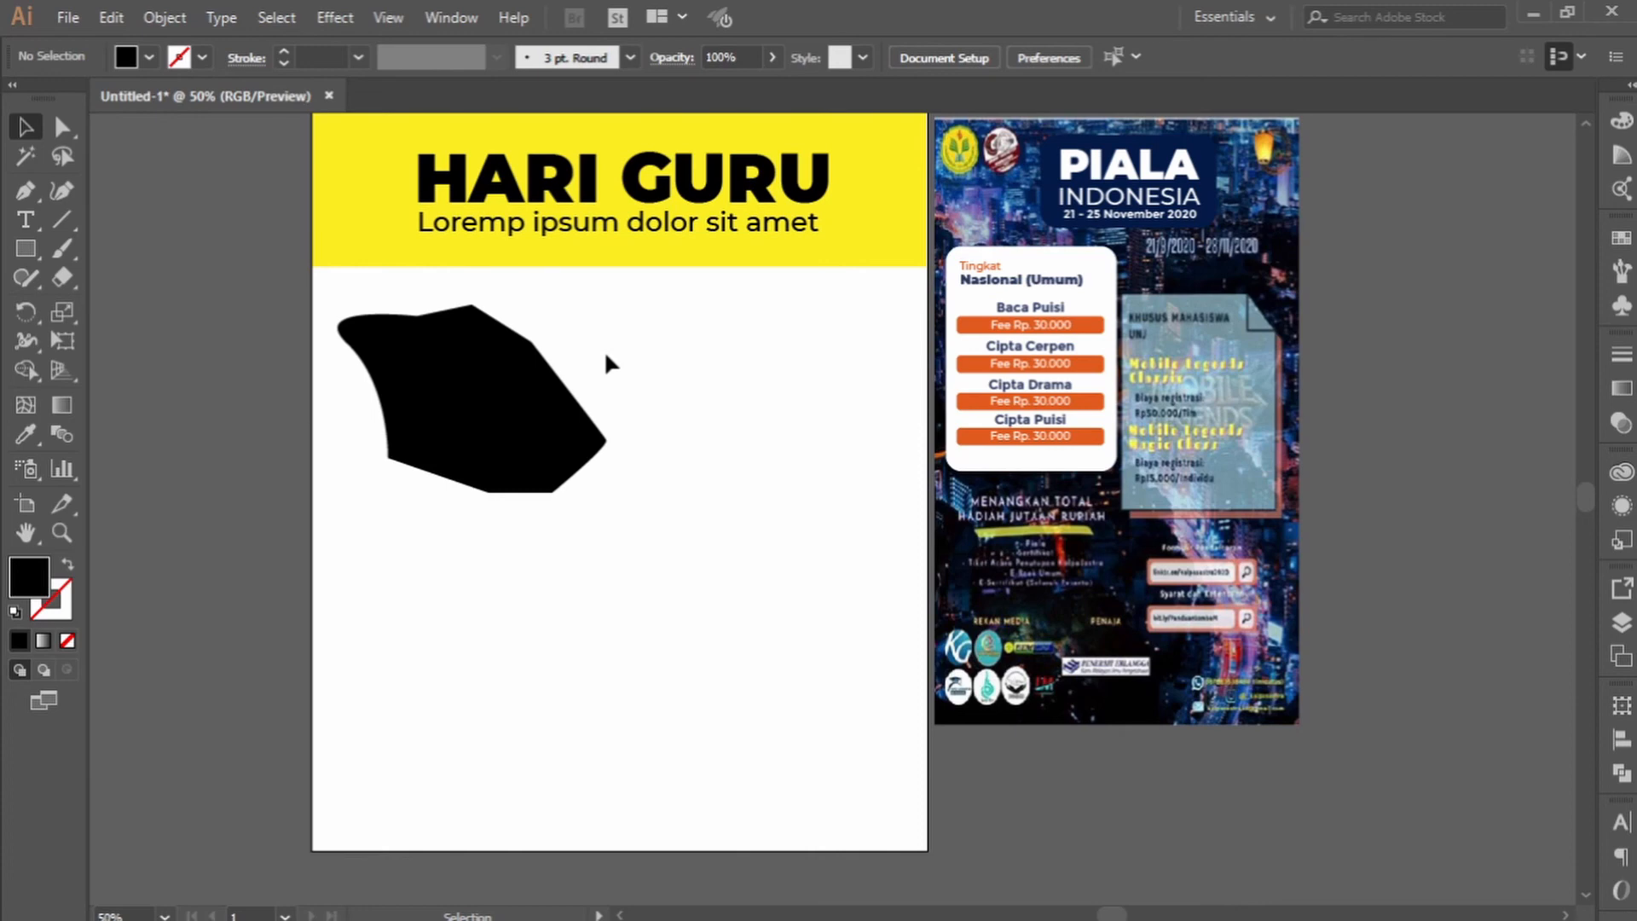
left_click(405, 416)
key("Delete")
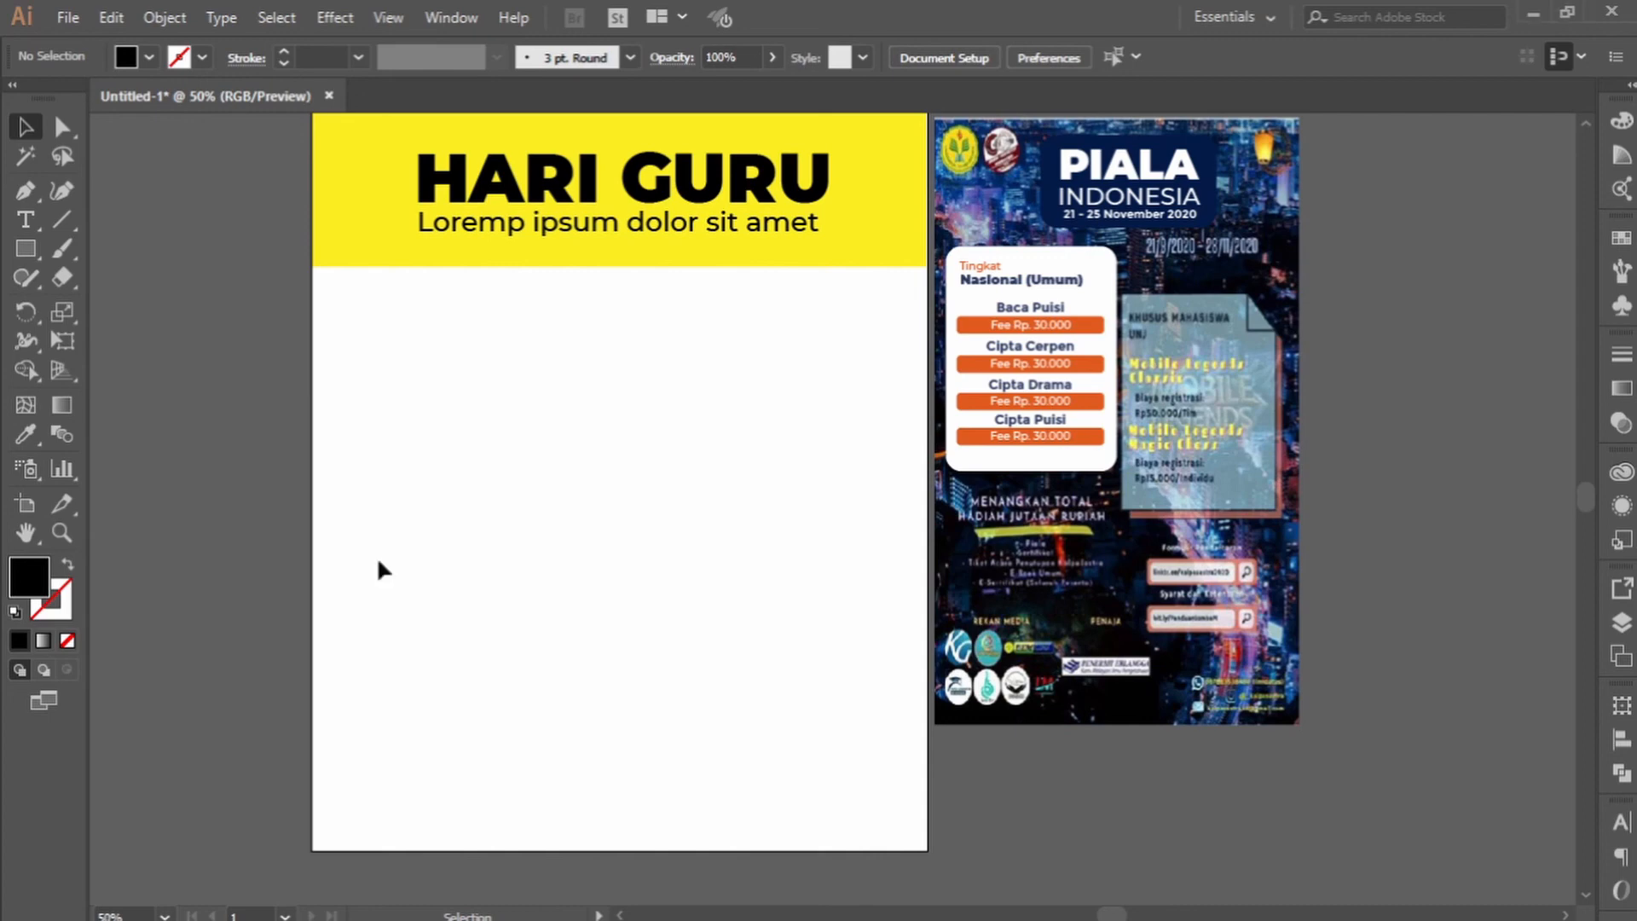
Duplicate the poster image and place the copy to the right of the reworked poster for comparison.
left_click_drag(675, 628, 596, 618)
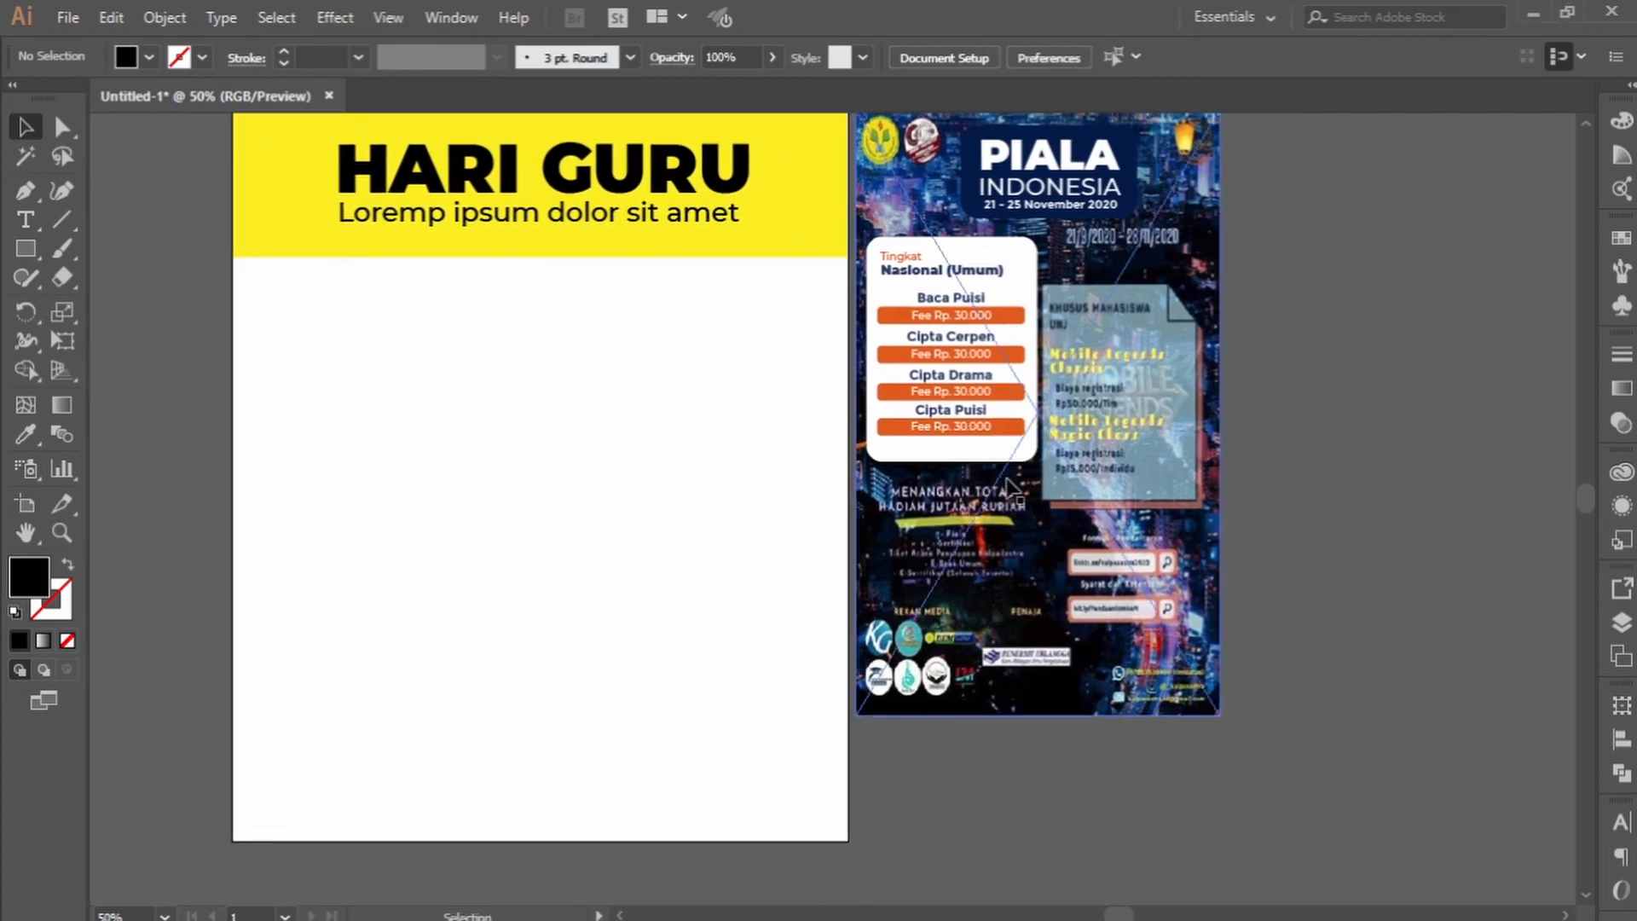
left_click_drag(1254, 522, 1173, 599)
left_click_drag(986, 541, 1001, 541)
key("ctrl+z")
left_click_drag(1110, 580, 1337, 592)
left_click_drag(1191, 562, 977, 576)
mouse_move(1077, 575)
left_mouse_down()
mouse_move(1047, 590)
mouse_move(1066, 588)
left_mouse_up()
left_click(1045, 139)
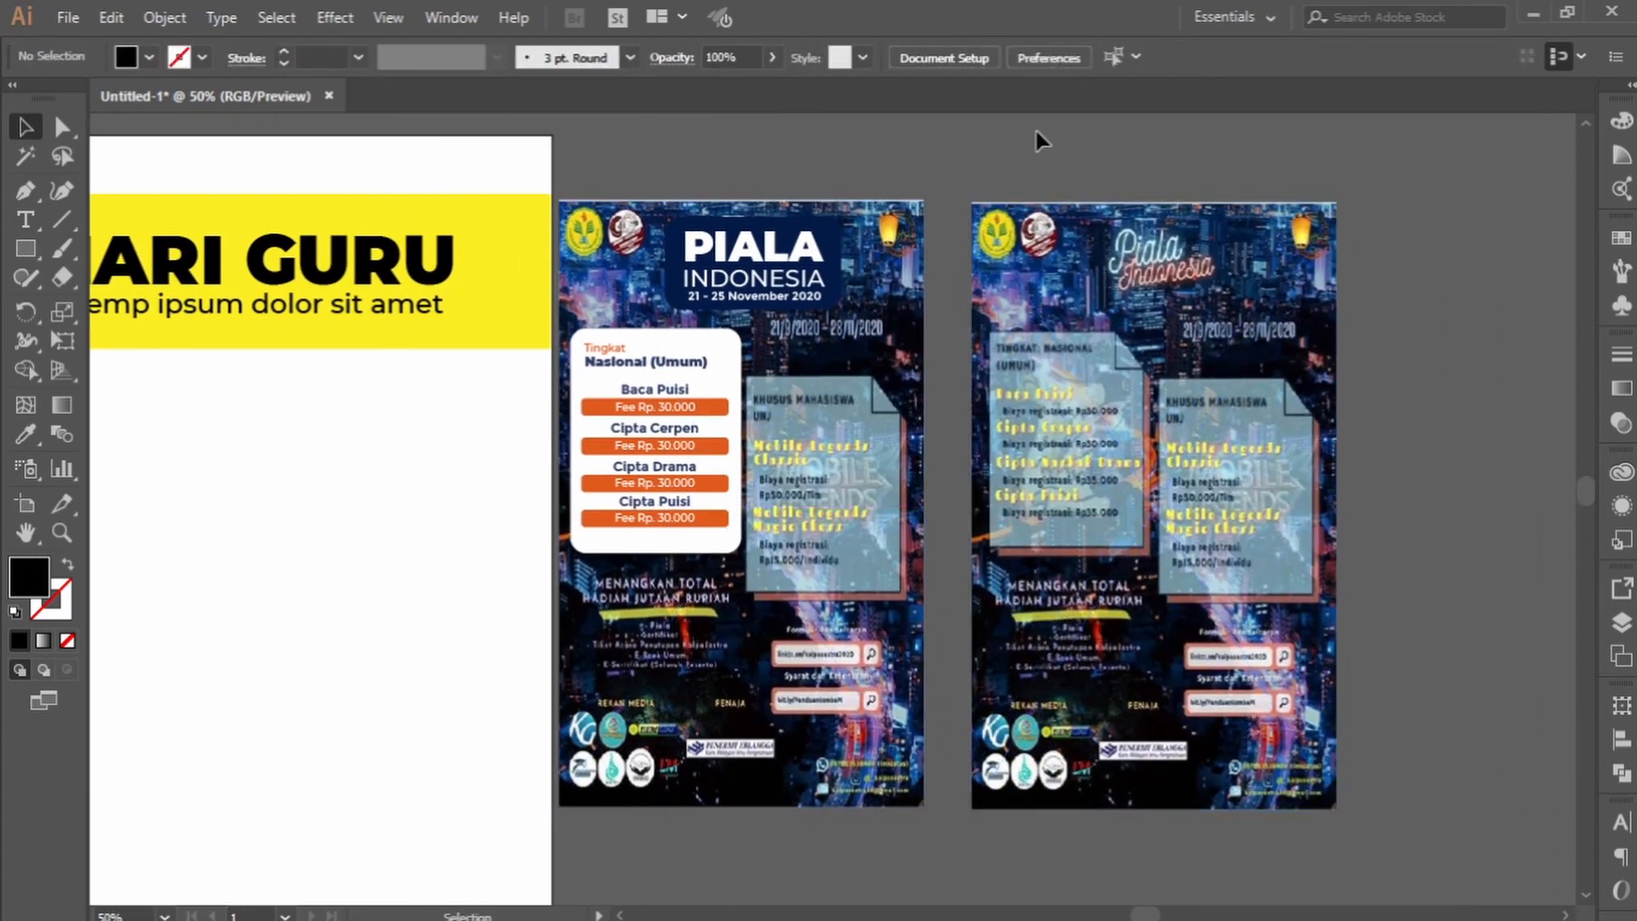
Delete the poster image behind the rebuilt title block and category panel.
scroll(1001, 256, "up", 2)
left_click_drag(924, 521, 906, 480)
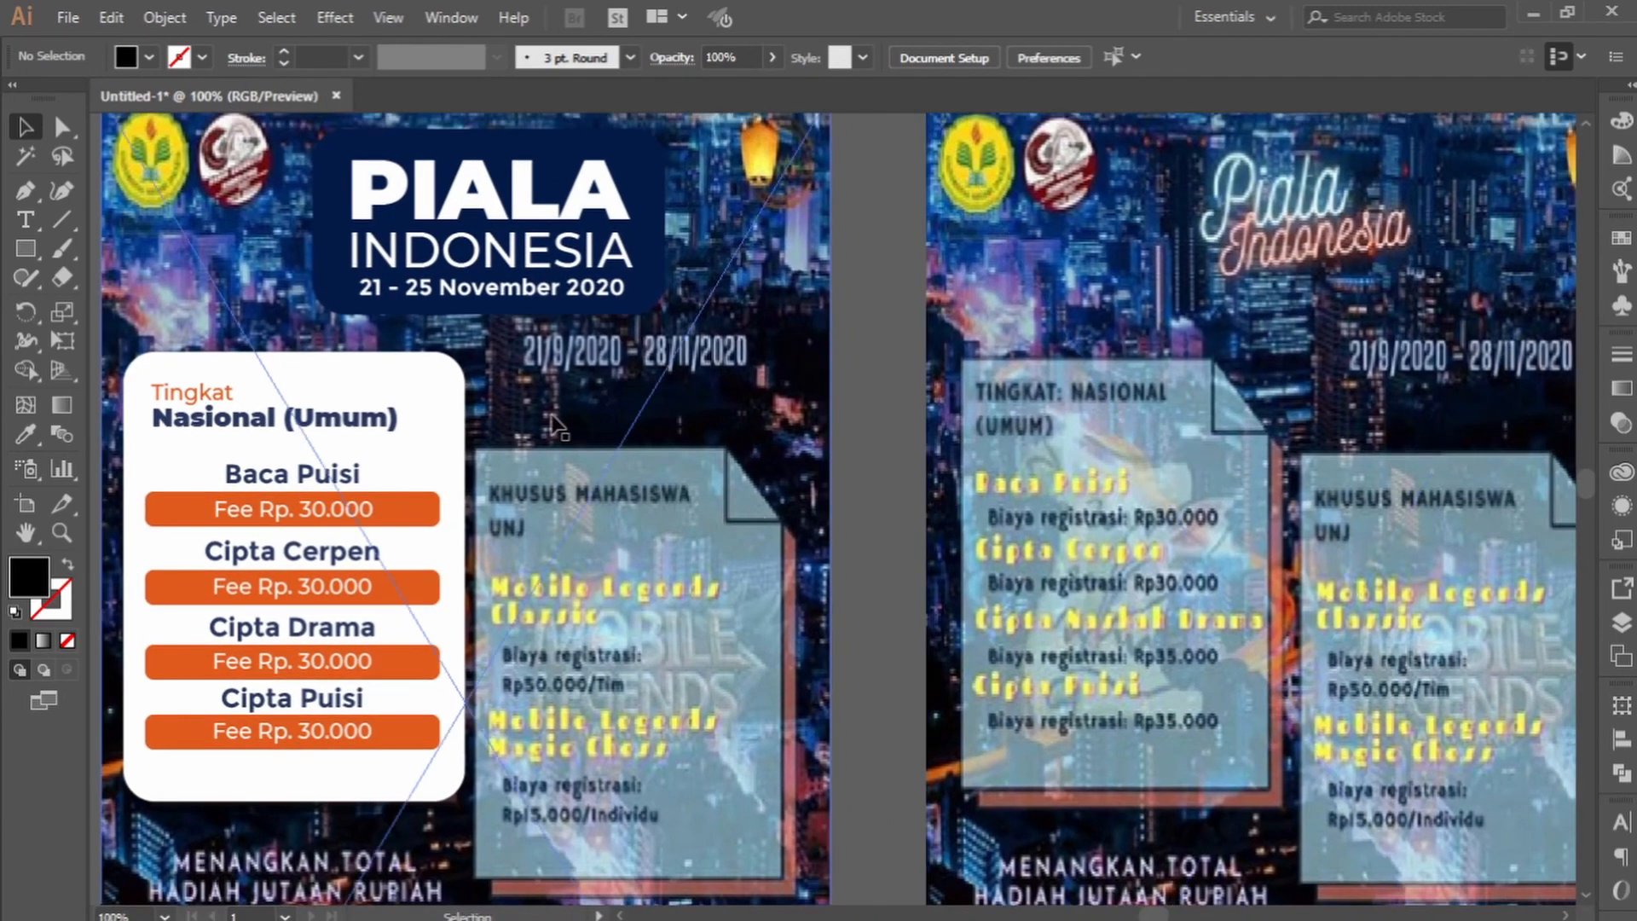
left_click(719, 459)
key("Delete")
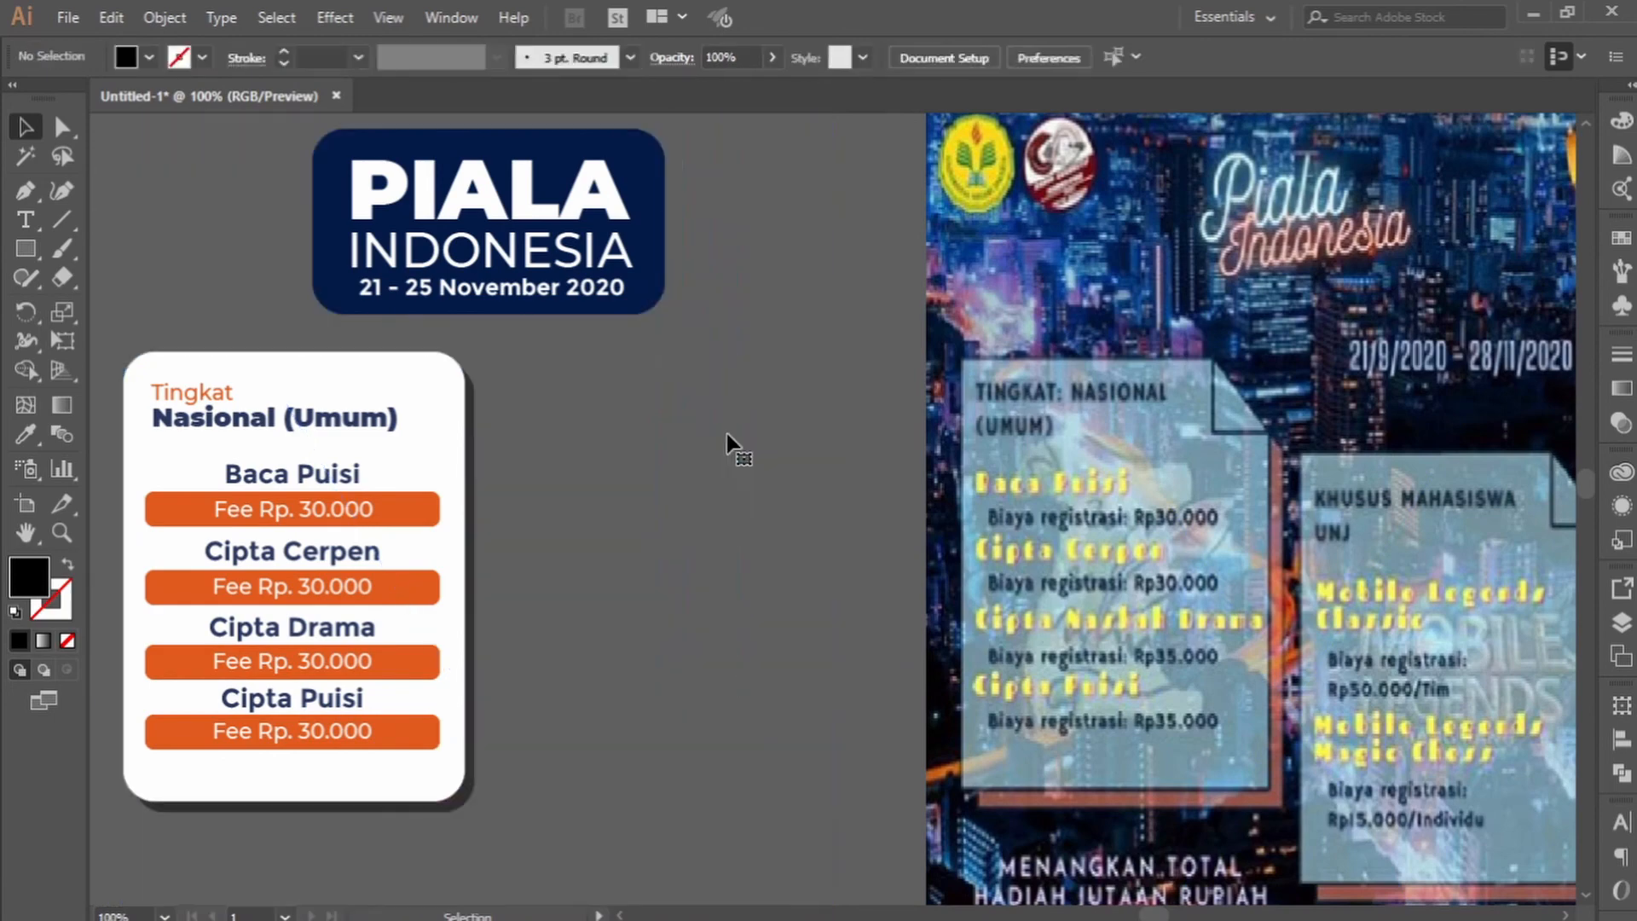
Move the rebuilt title block and category panel together into the empty space between the HARI GURU page and the poster image.
scroll(707, 475, "down", 1)
left_click_drag(651, 507, 826, 468)
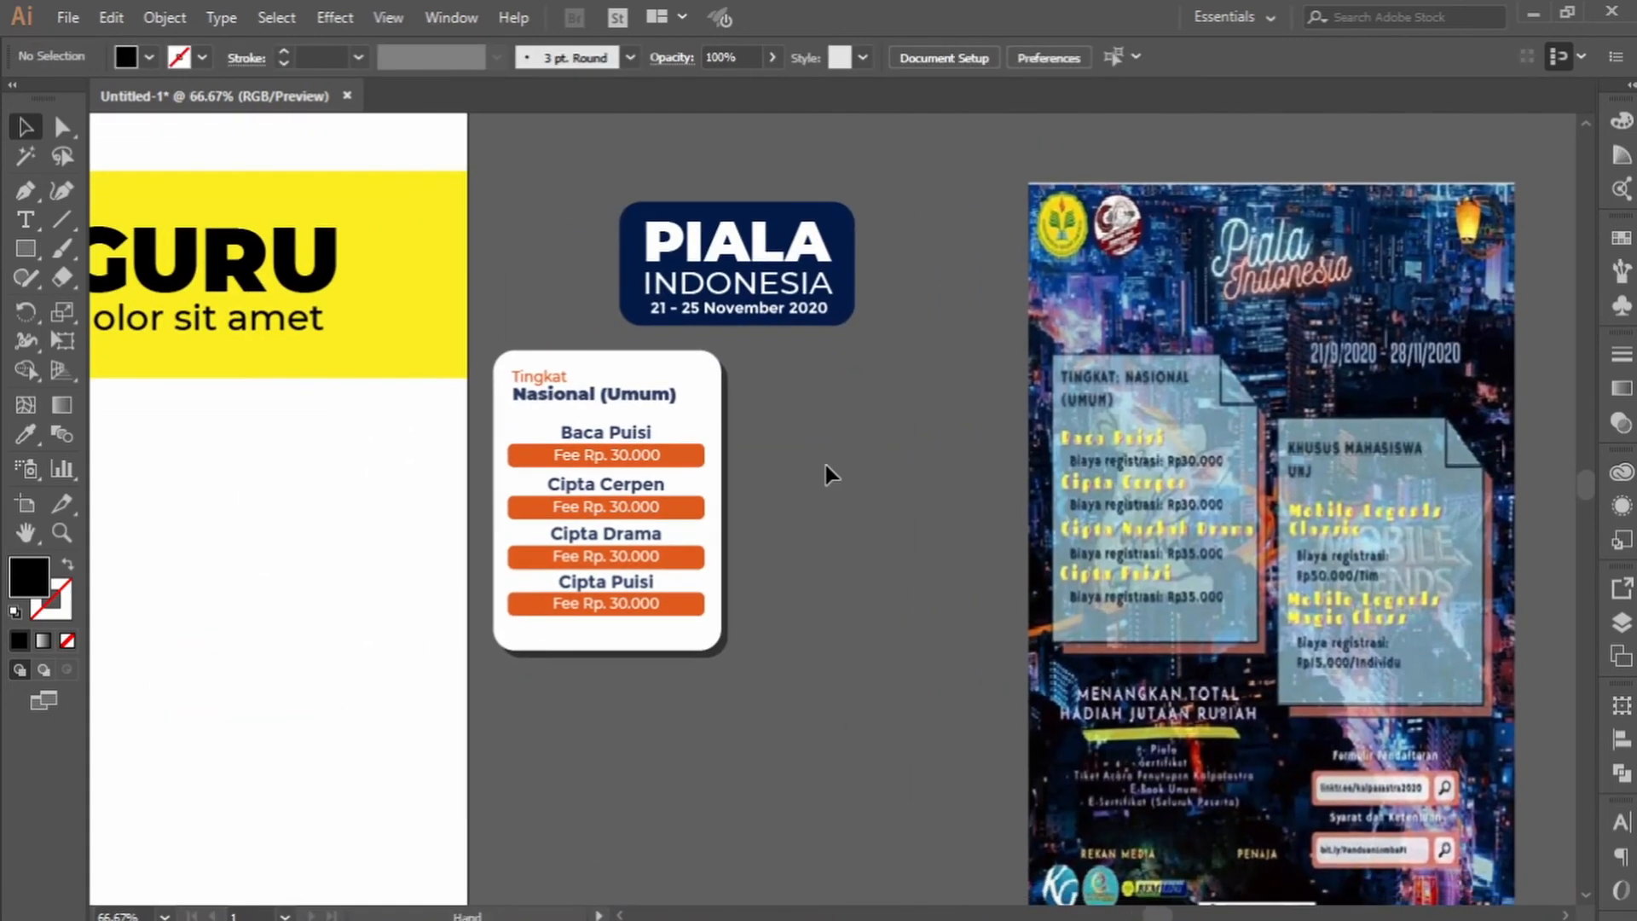
scroll(828, 473, "down", 1)
left_click_drag(956, 464, 1153, 397)
scroll(764, 421, "down", 1)
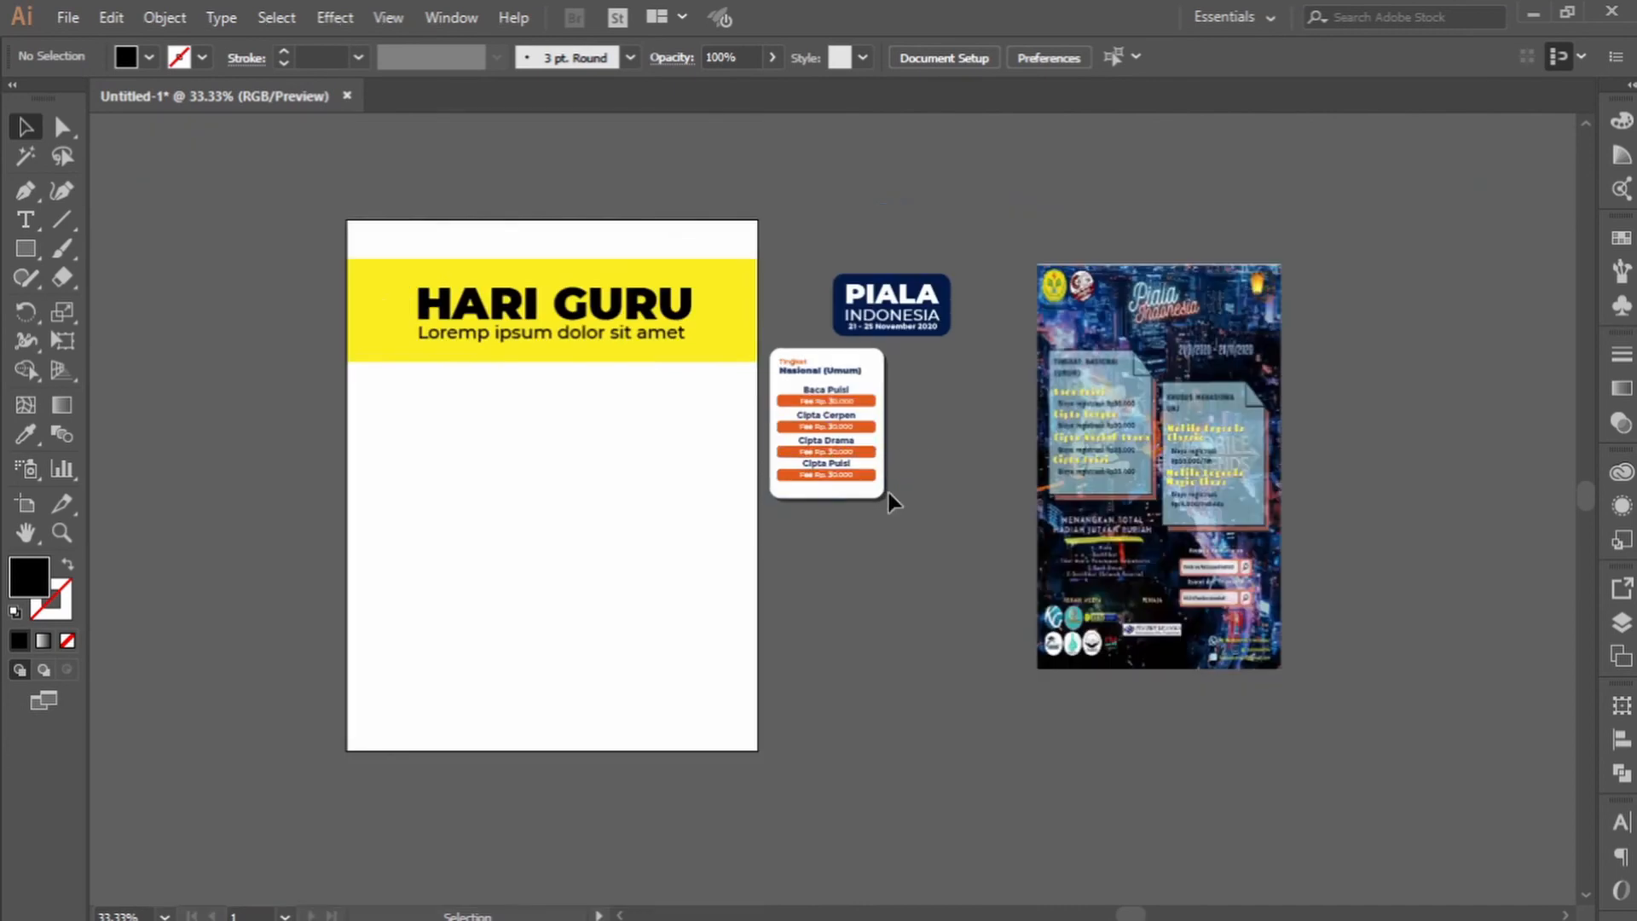
left_click_drag(773, 208, 989, 566)
left_click_drag(876, 479, 467, 551)
left_click(981, 466)
key("ctrl+z")
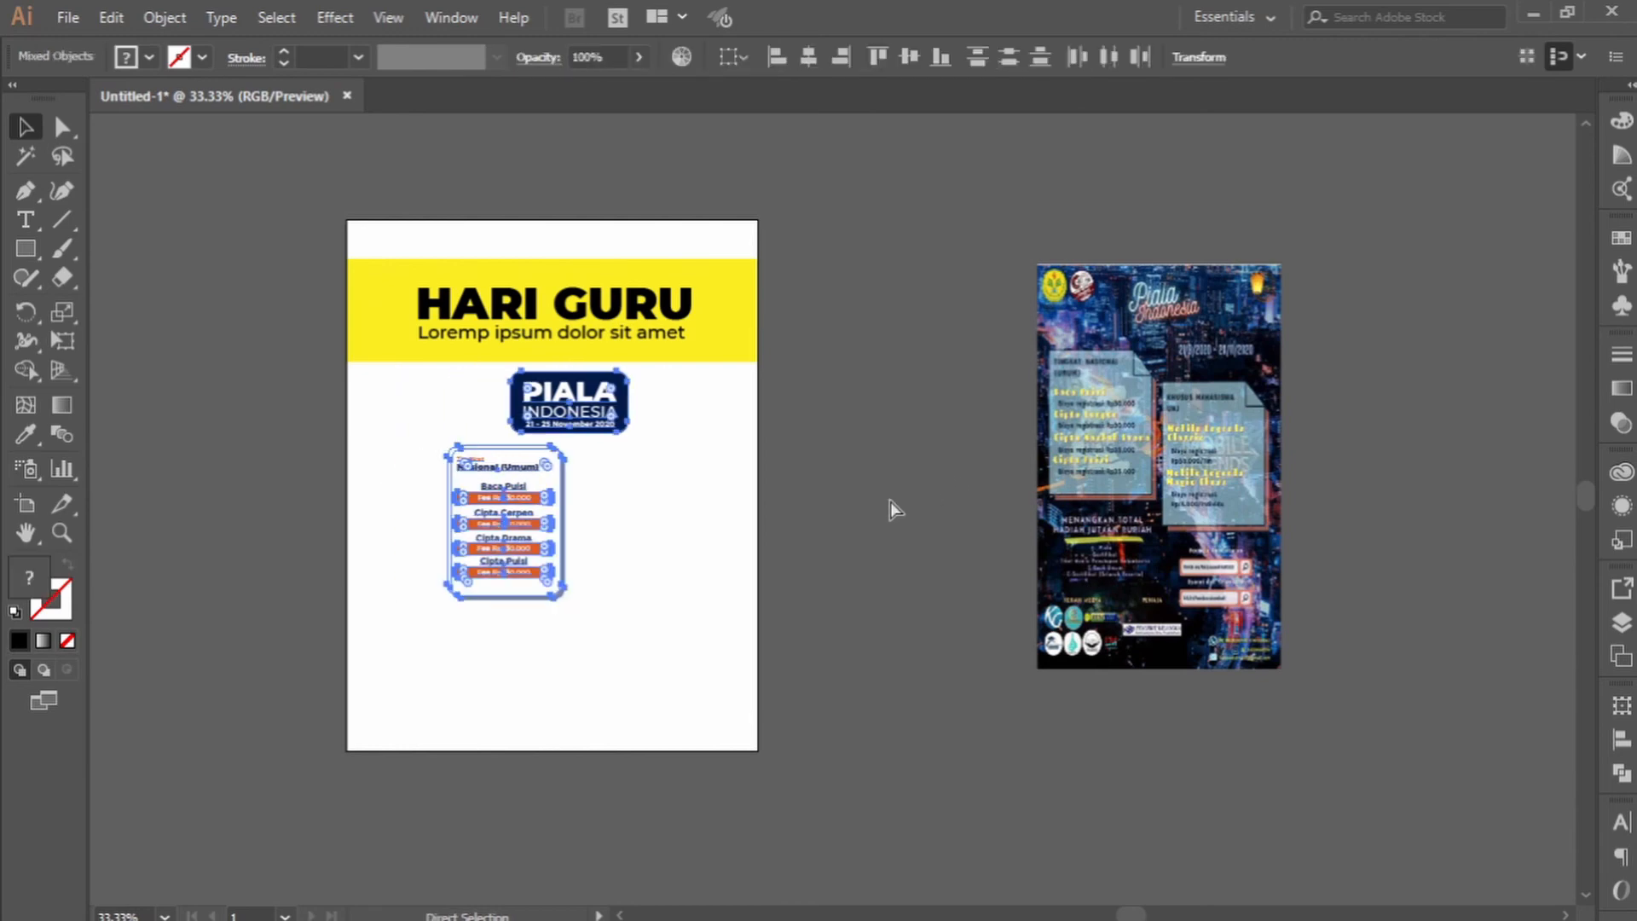
left_click_drag(541, 509, 919, 403)
left_click(929, 555)
Reposition the original poster image close beside the rebuilt title block and category panel.
left_click_drag(1196, 563, 1410, 553)
scroll(1026, 456, "up", 1)
left_click_drag(1085, 443, 862, 520)
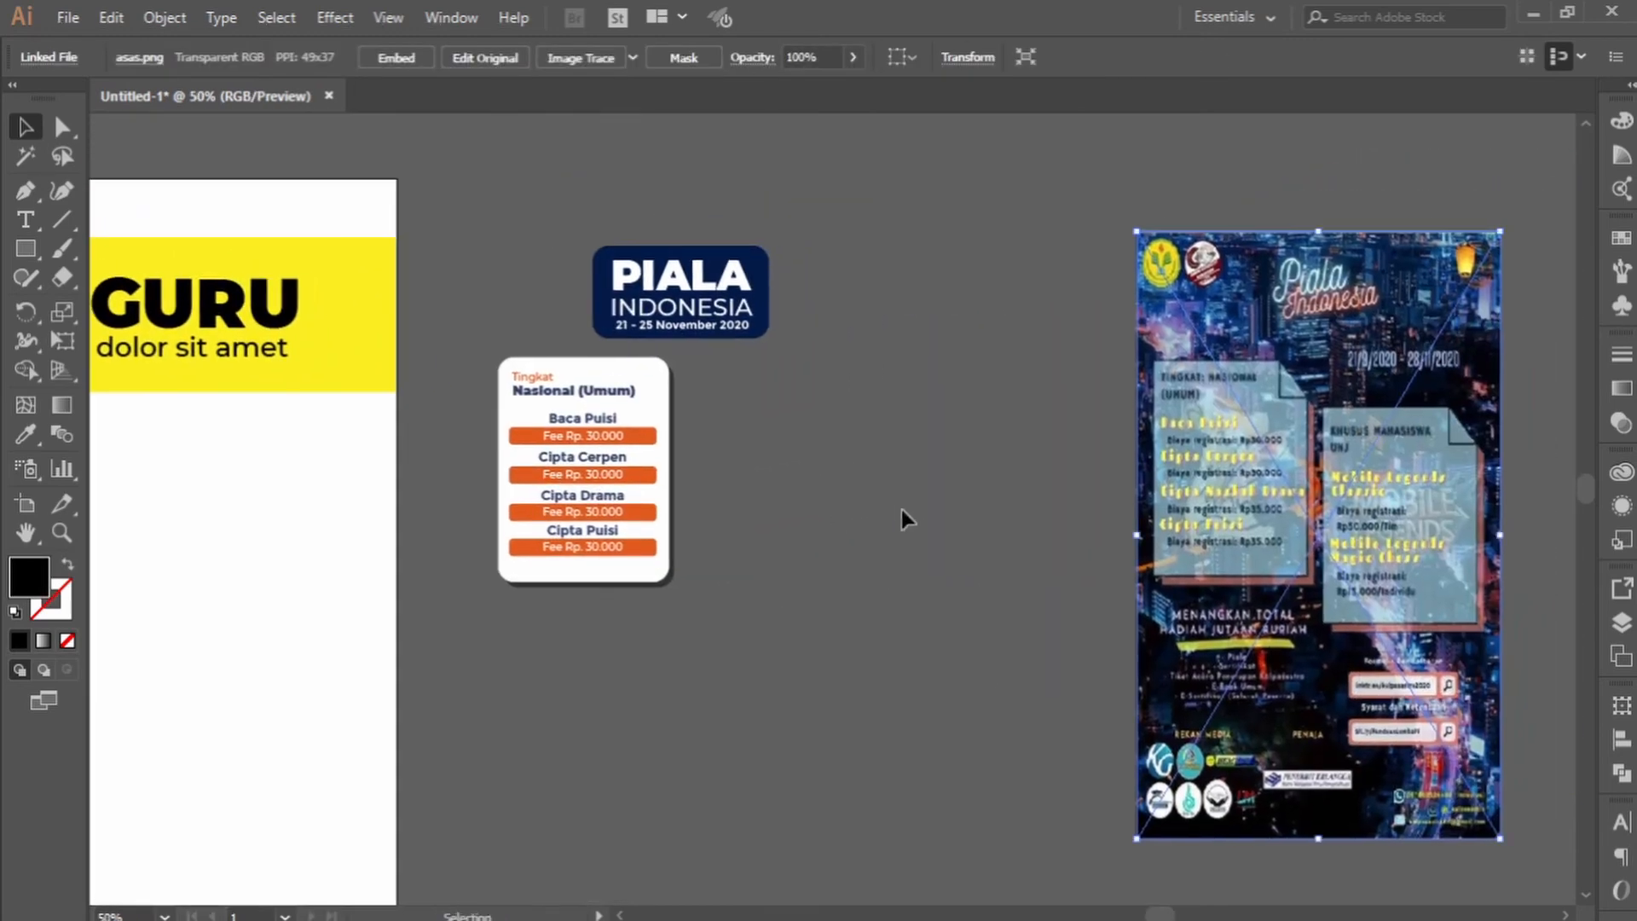
scroll(929, 507, "up", 1)
left_click_drag(1447, 533, 1002, 553)
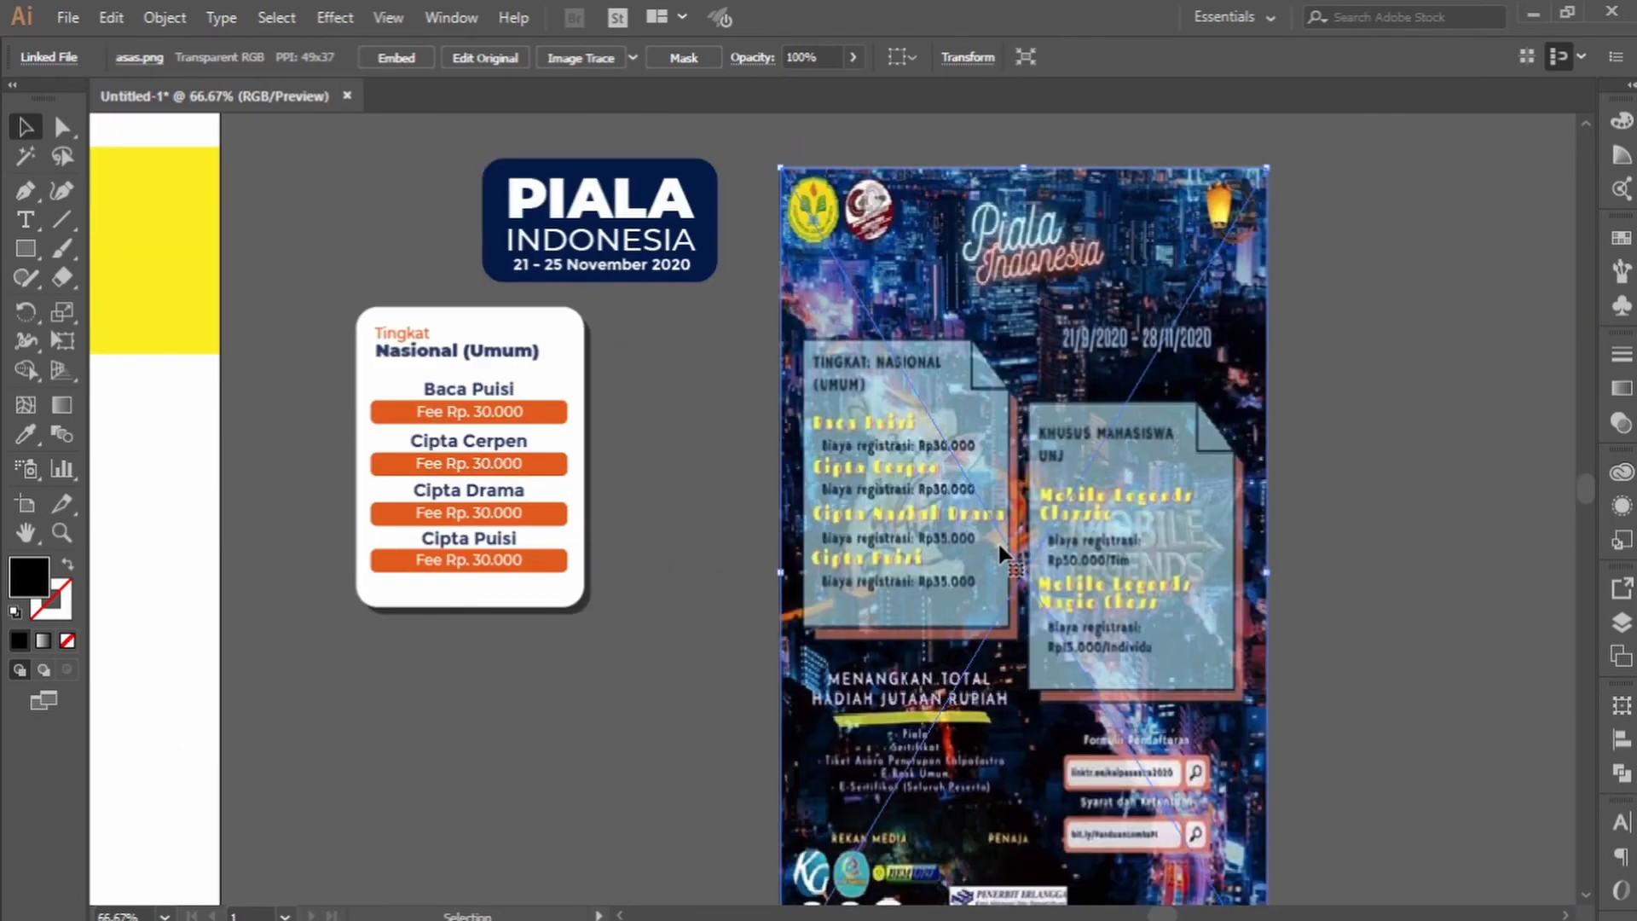